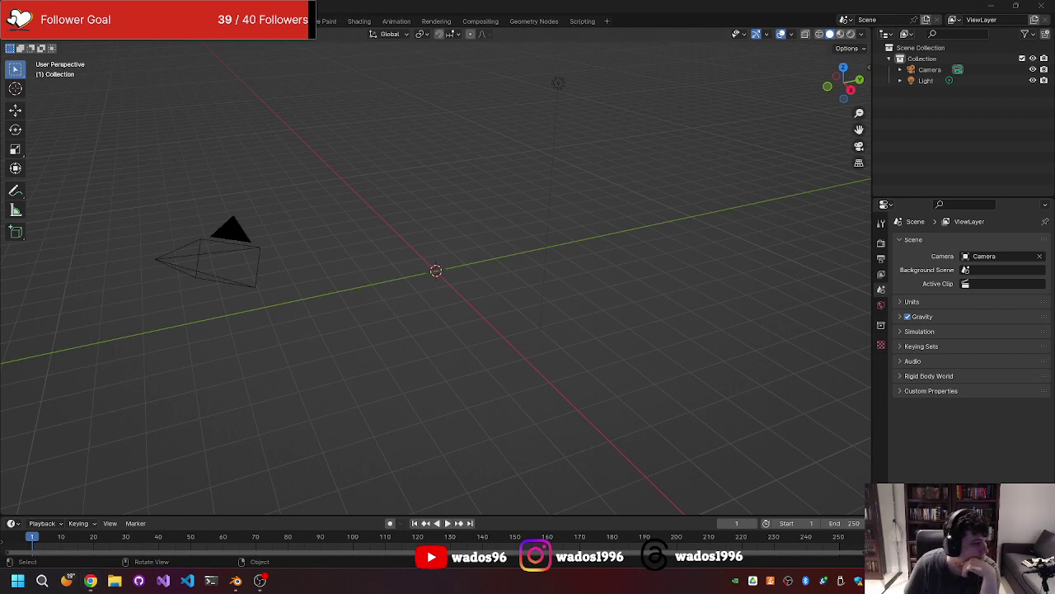
Step: Switch to the streaming software window and back to the Blender scene
left_click(260, 581)
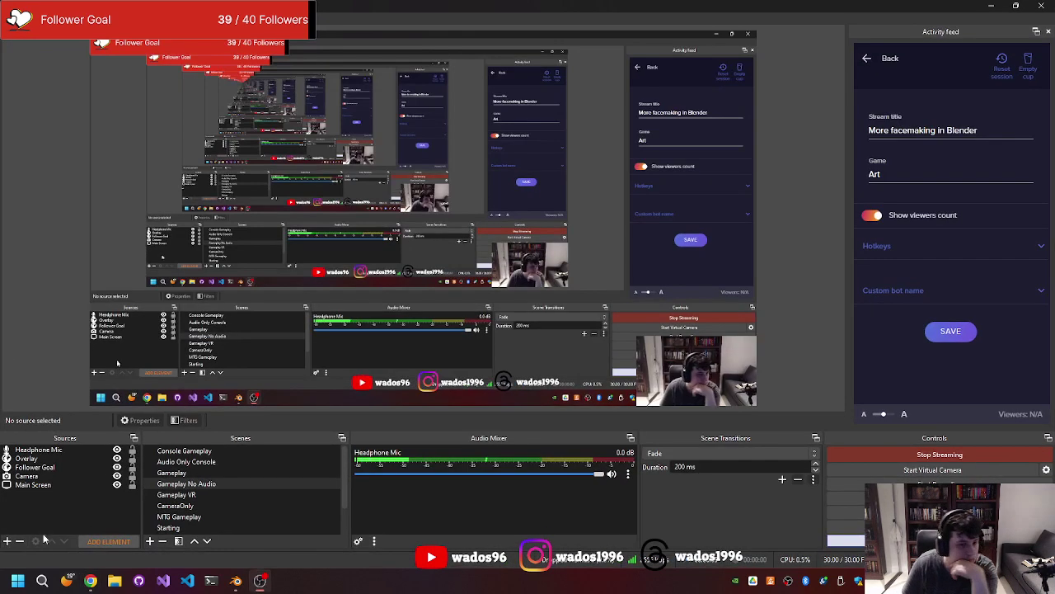
left_click(236, 581)
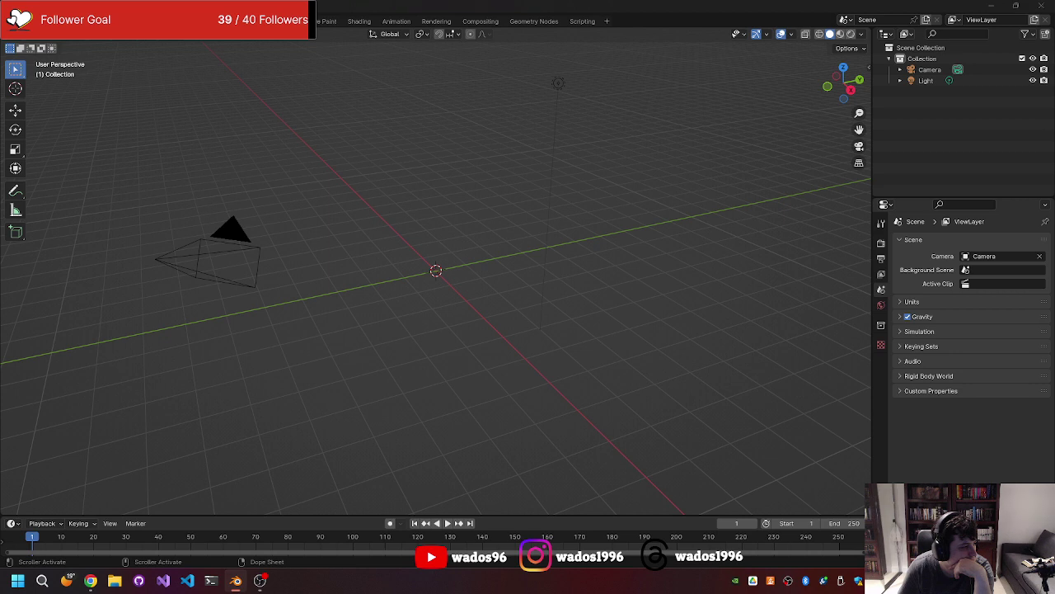
key("alt+Tab")
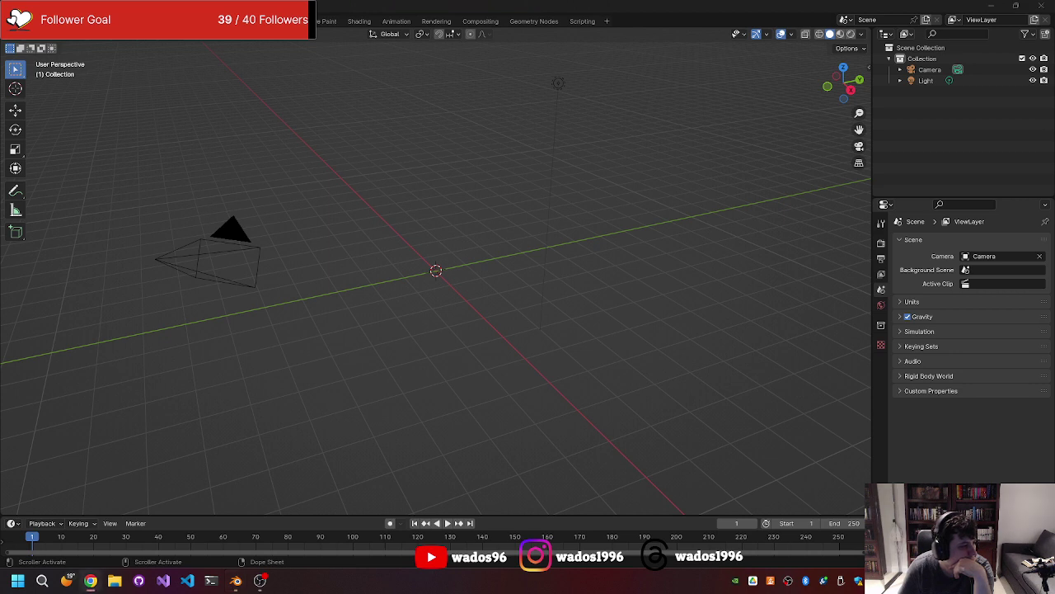
Step: Add an Ico Sphere at the origin, raise its Subdivisions from 2 to 4, and deselect it
key("ctrl+z")
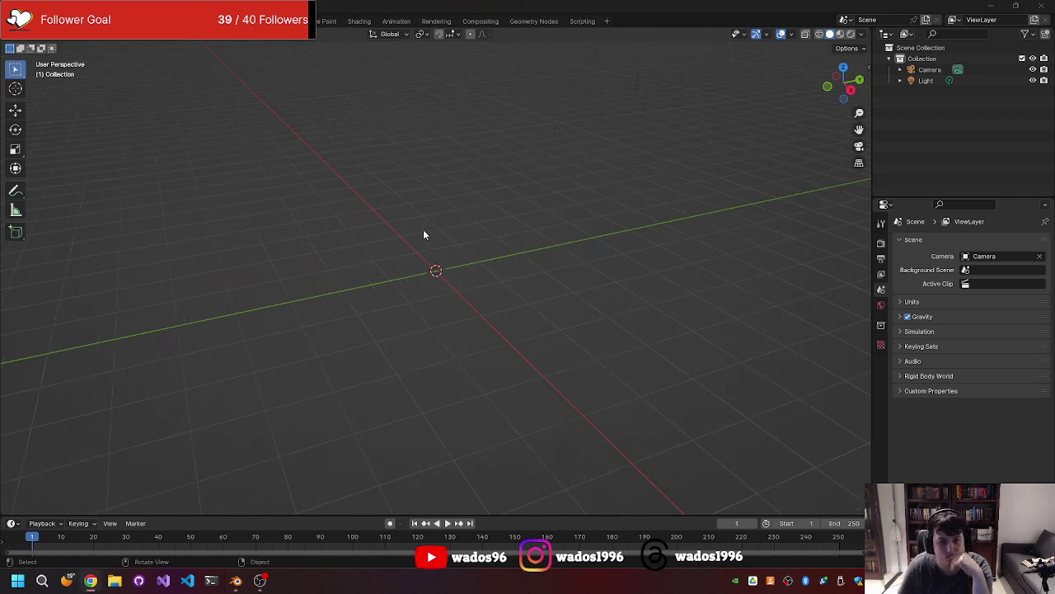
key("shift+a")
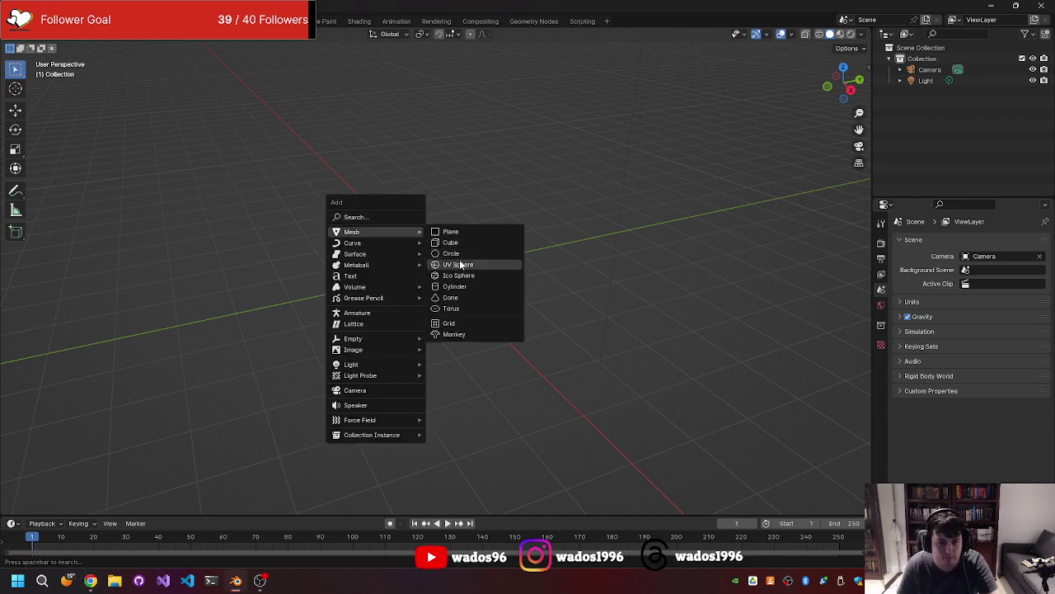
mouse_move(376, 231)
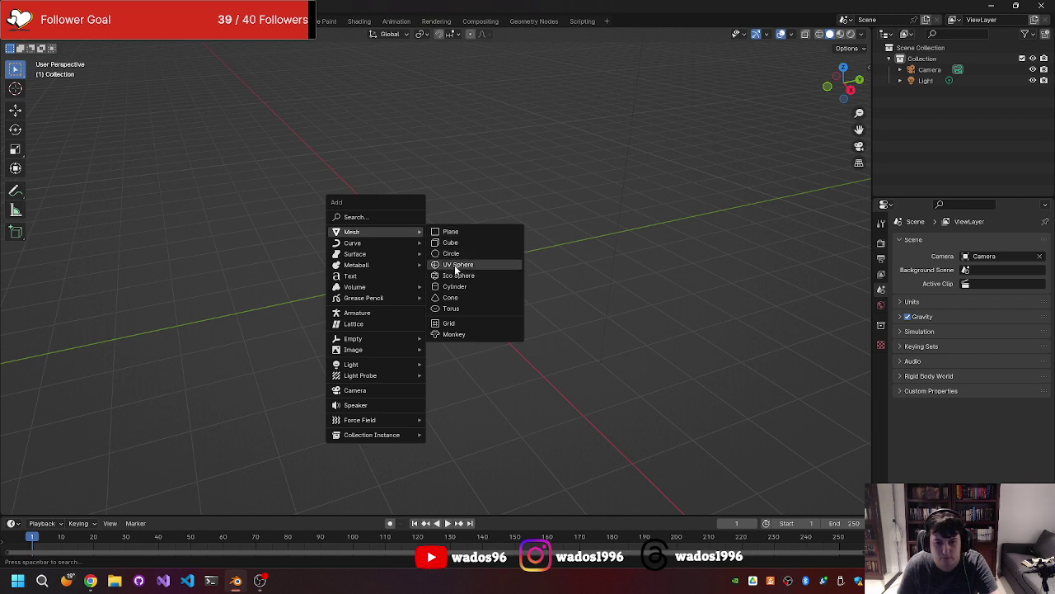
left_click(456, 274)
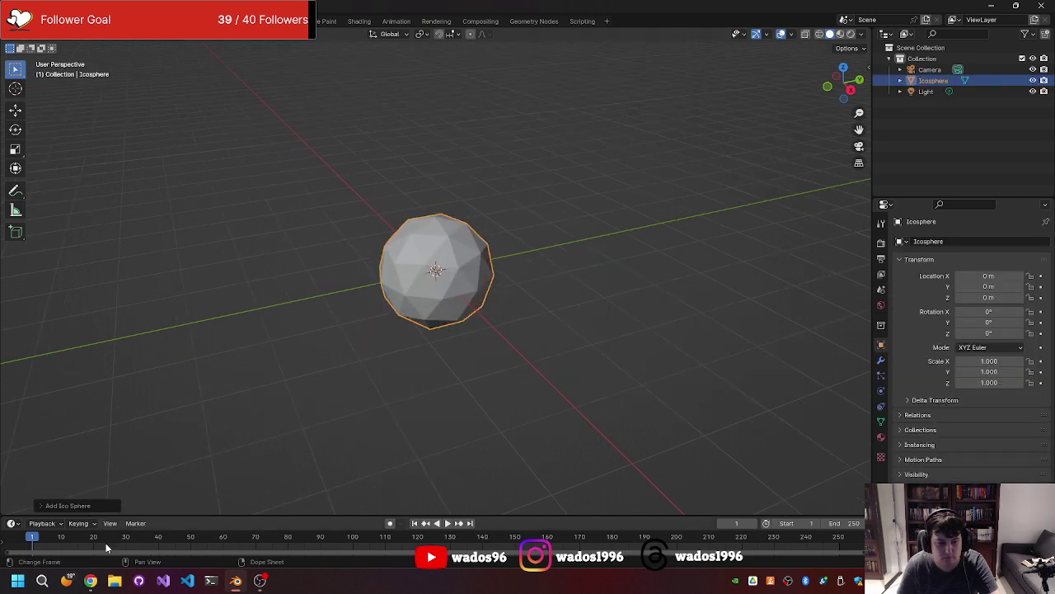
left_click(83, 505)
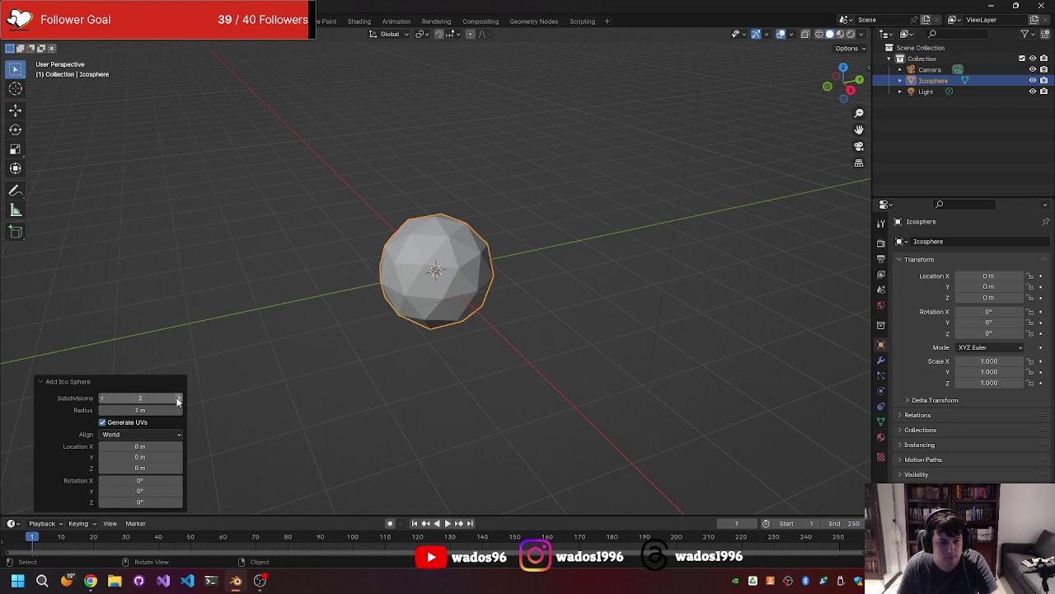
left_click_drag(167, 399, 309, 369)
left_click(320, 381)
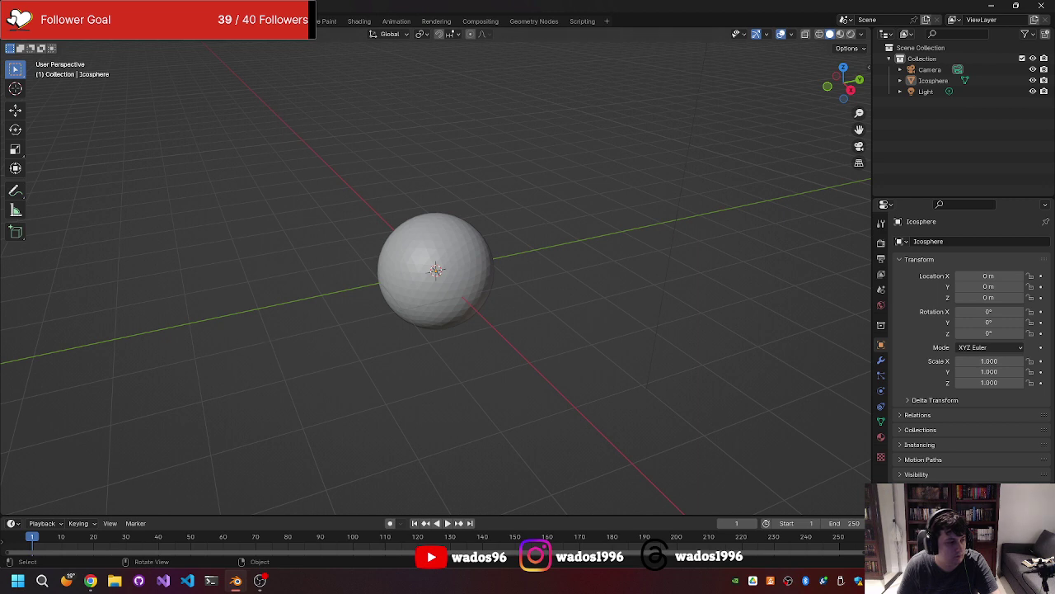
Step: Return to Blender and orbit the view around the icosphere
key("alt+Tab")
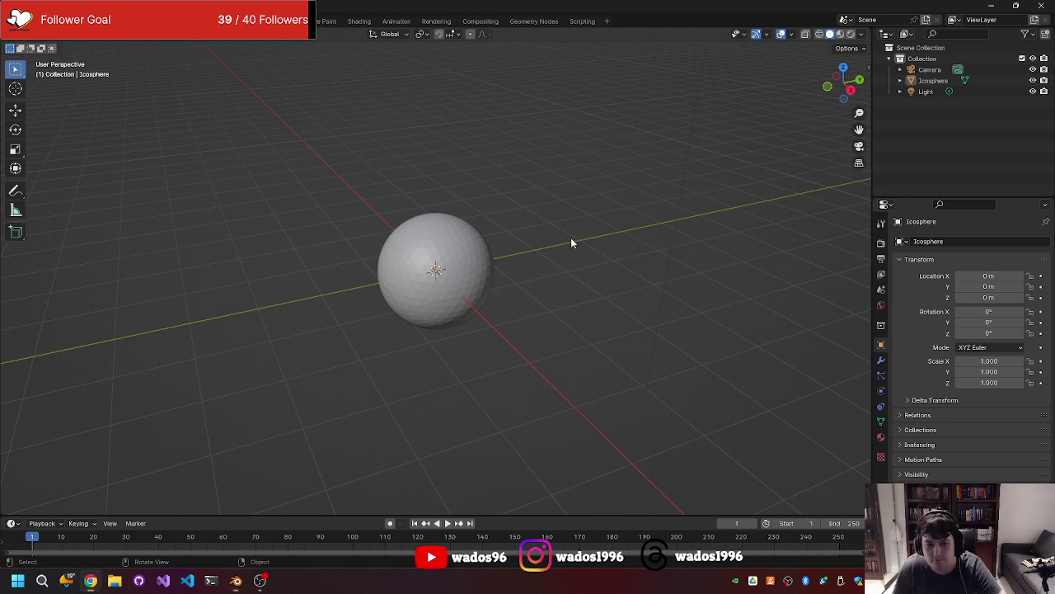
middle_click_drag(563, 238, 537, 236)
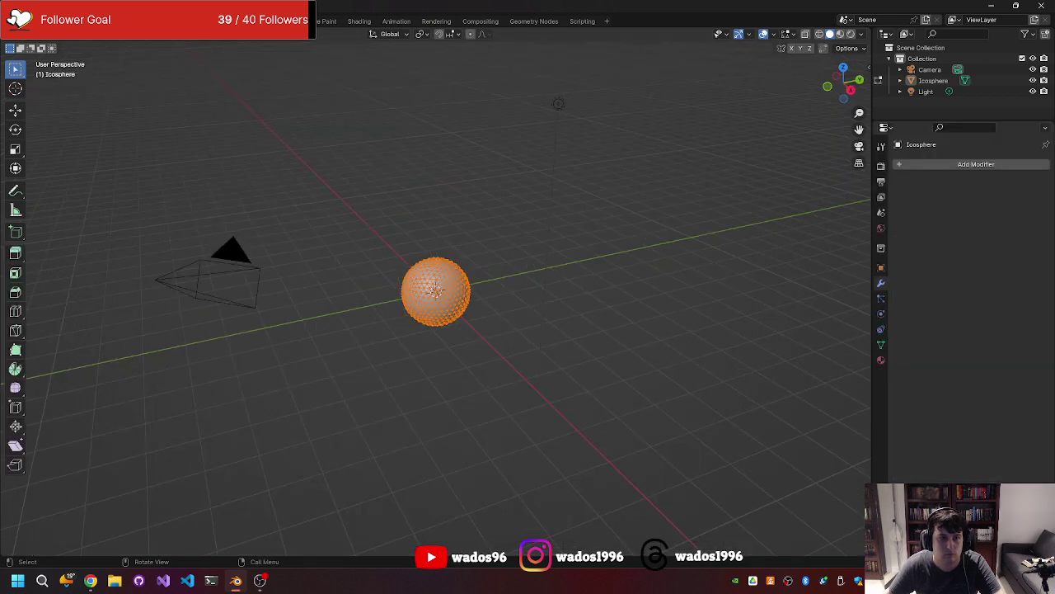
Step: Enter the Sculpting workspace and set up the Grab brush with a 220 px radius
key("ctrl+Page_Down")
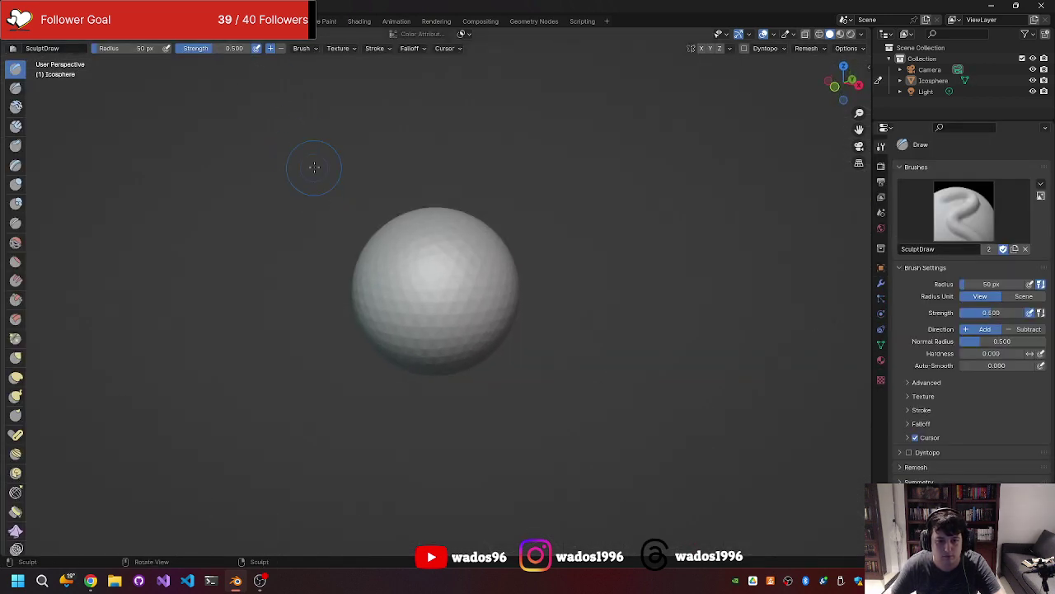
key("g")
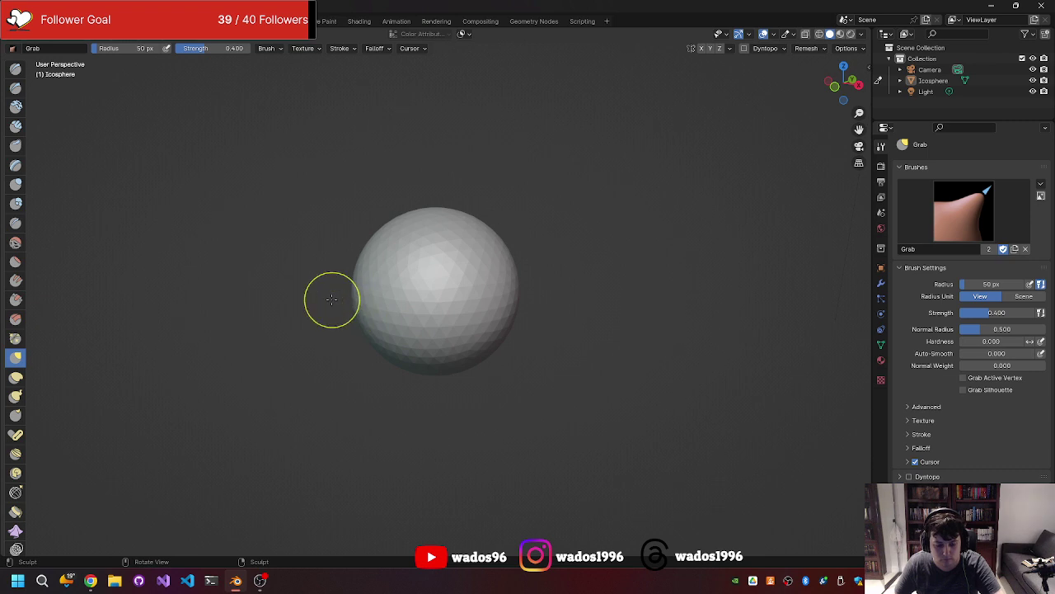
key("f")
left_click(445, 346)
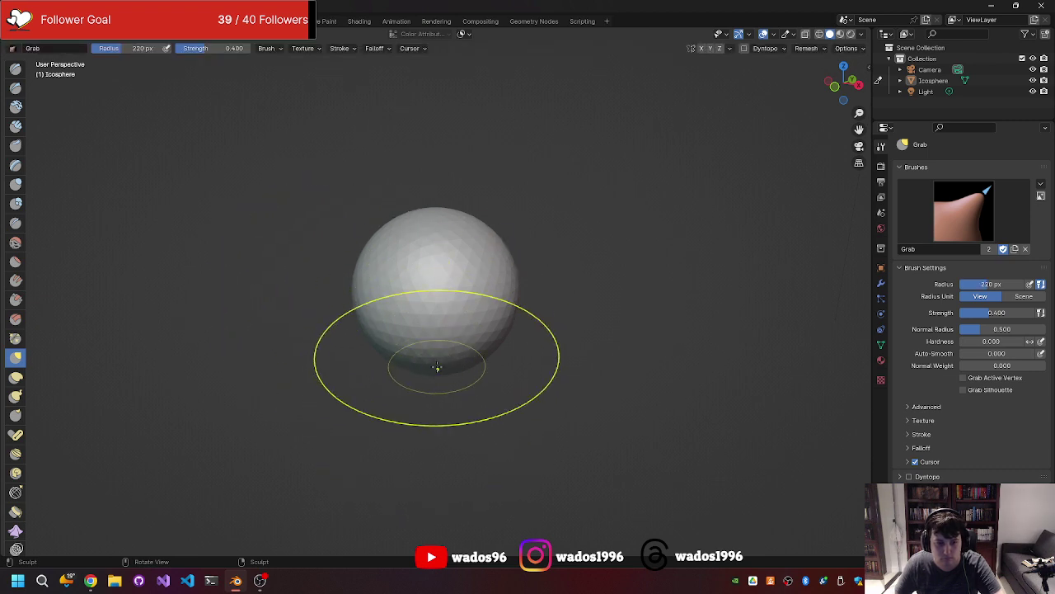
Step: Try egg-shaped Grab pulls on the sphere, then undo them back to the round sphere
left_click_drag(437, 368, 435, 452)
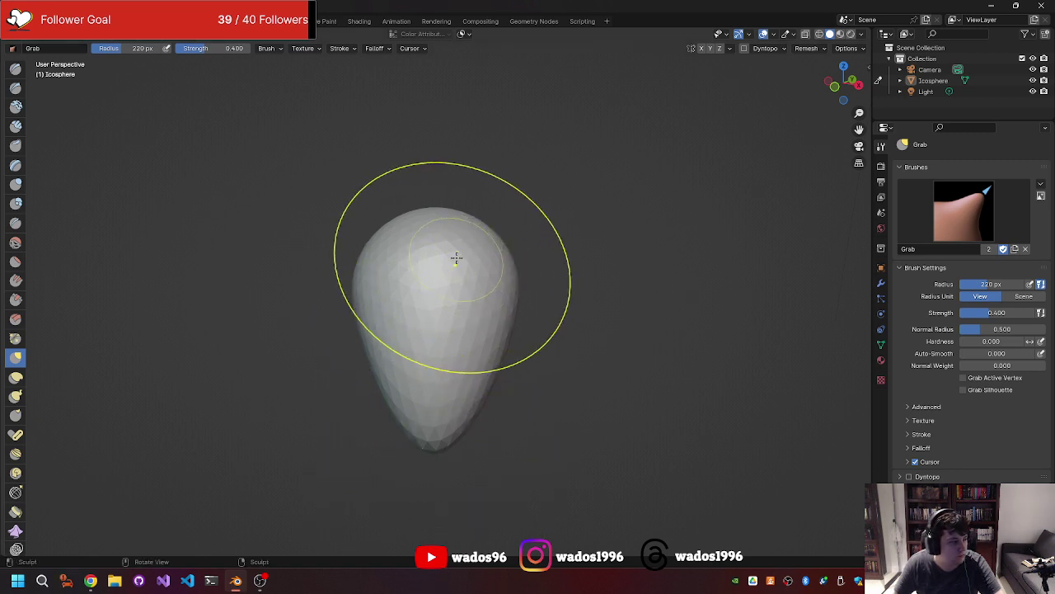
mouse_move(456, 258)
middle_mouse_down()
mouse_move(312, 295)
mouse_move(330, 301)
middle_mouse_up()
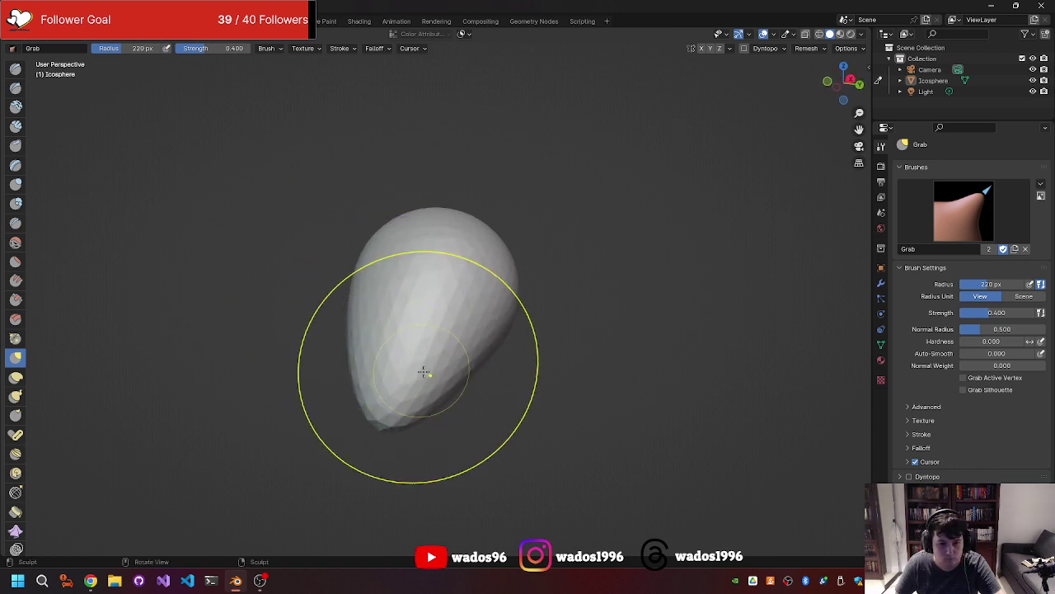
left_click_drag(473, 339, 483, 245)
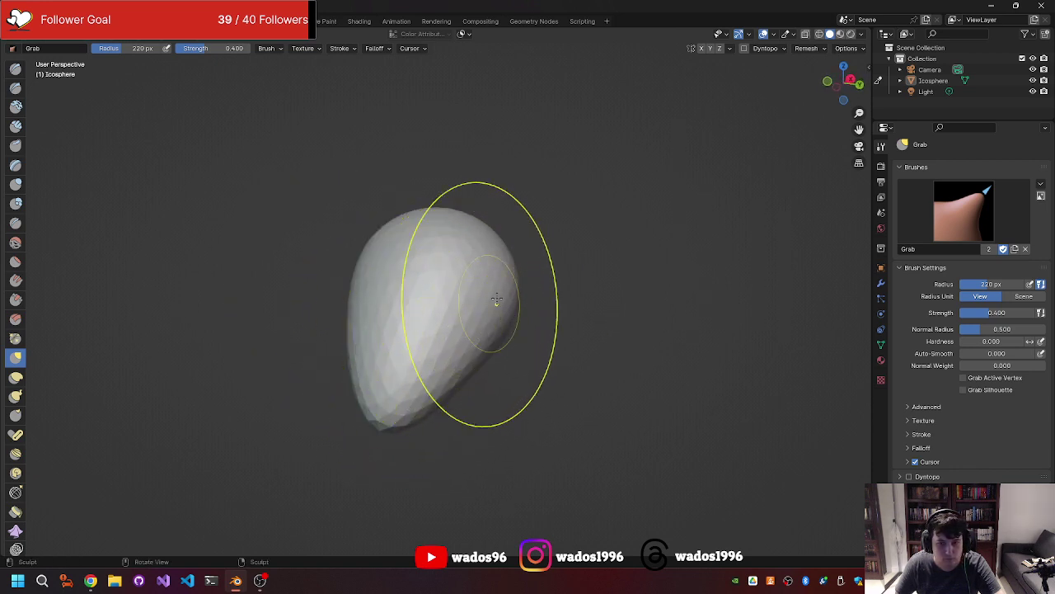
key("ctrl+z")
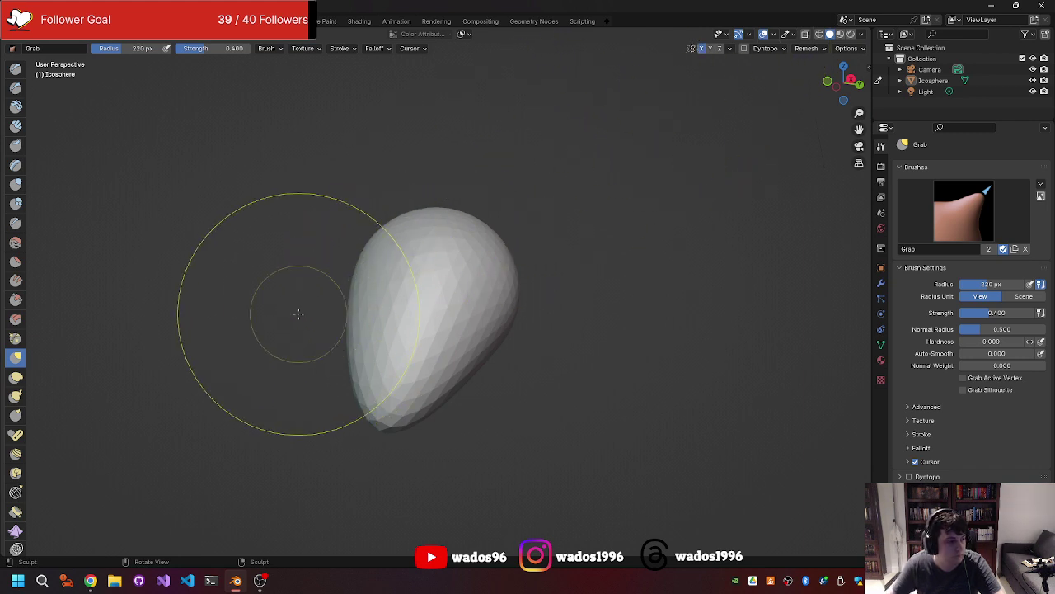
mouse_move(299, 313)
middle_mouse_down()
mouse_move(408, 393)
mouse_move(607, 420)
mouse_move(558, 389)
middle_mouse_up()
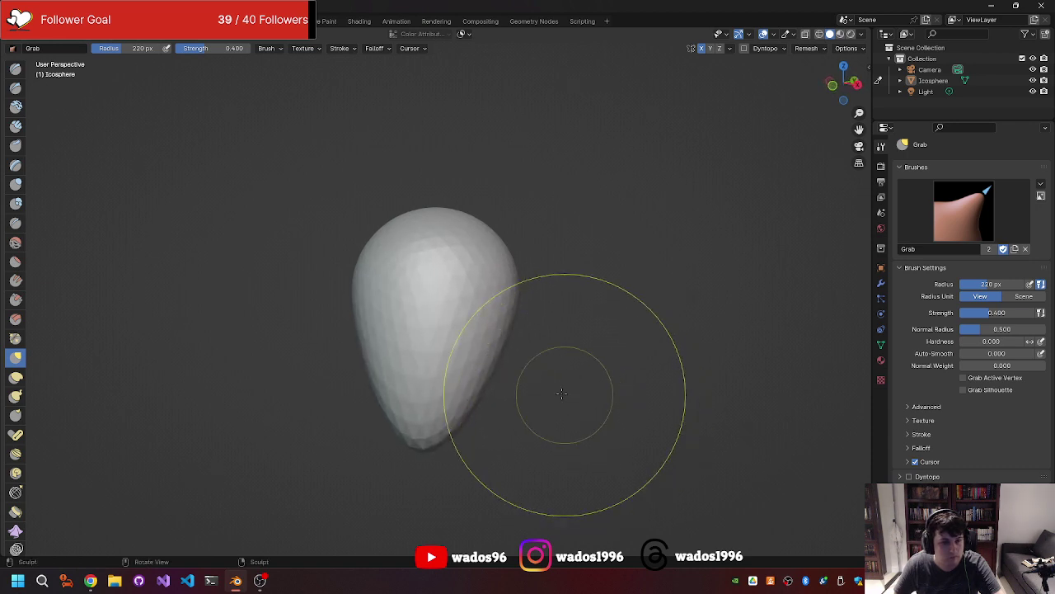
left_click_drag(491, 357, 528, 371)
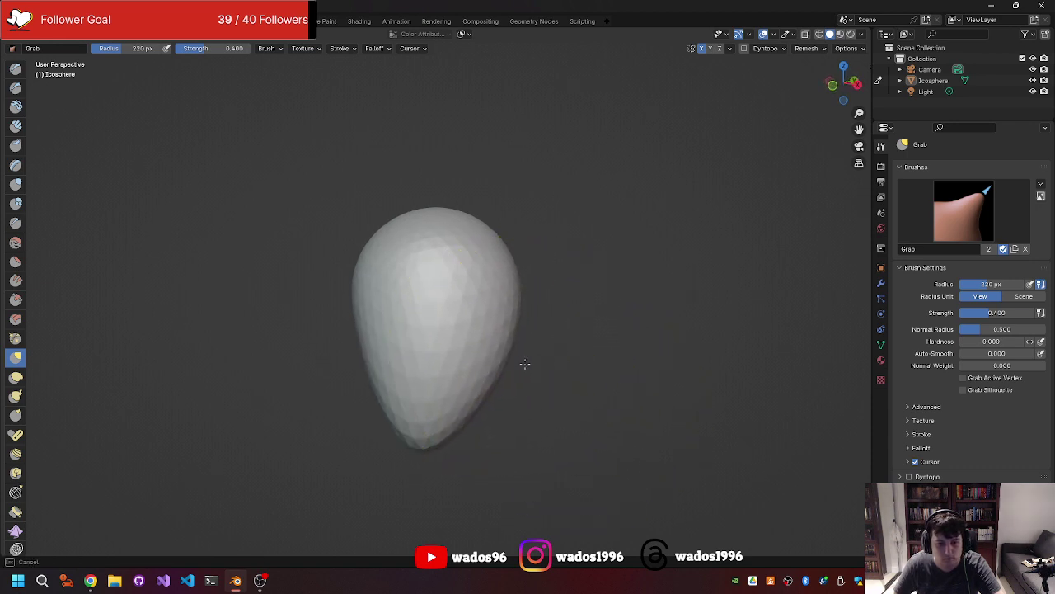
key("ctrl+z")
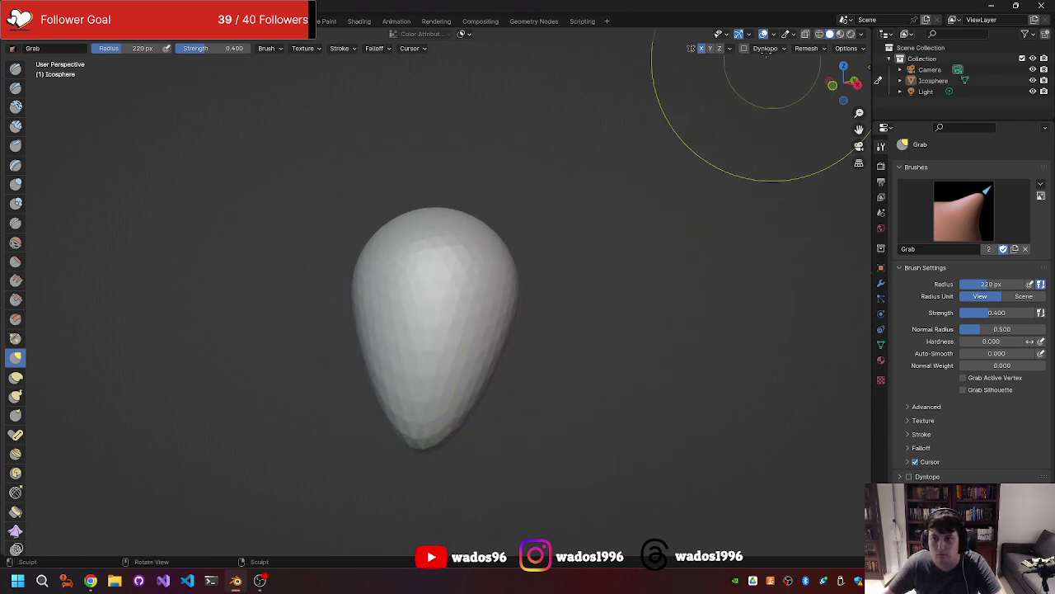
left_click_drag(398, 277, 367, 334)
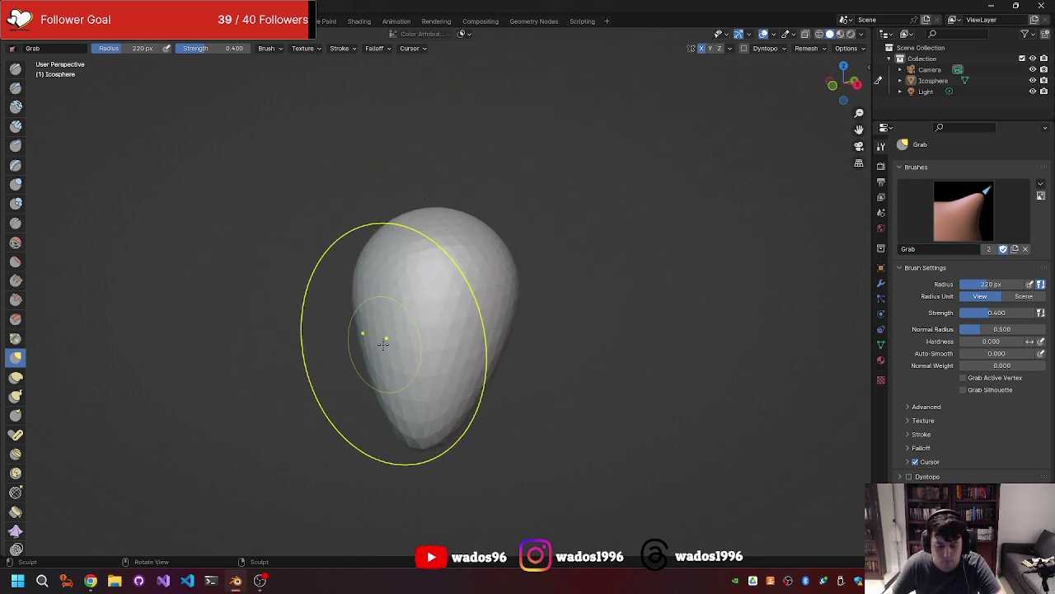
key("KP_1")
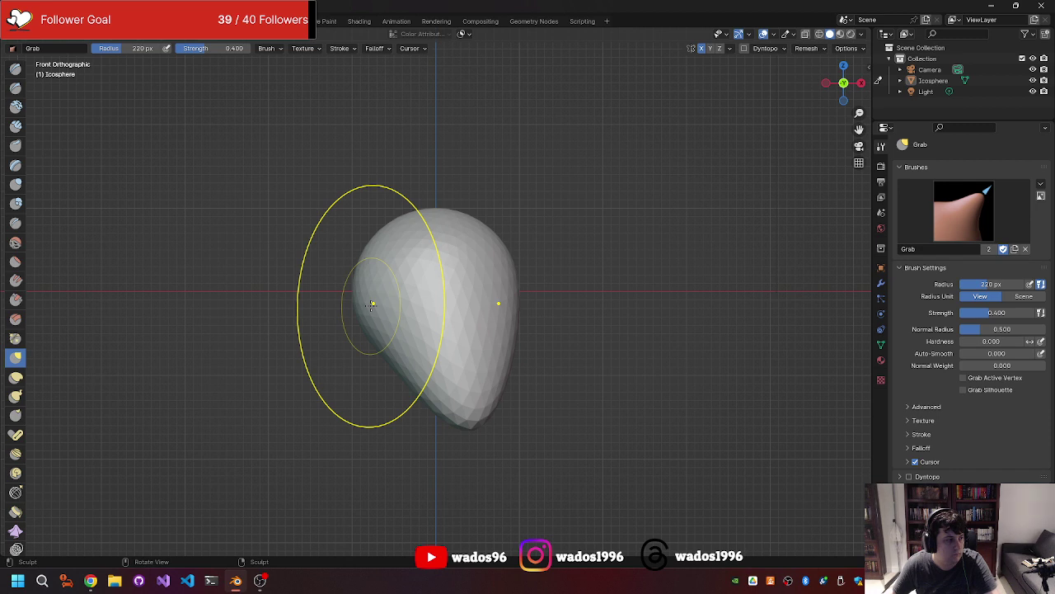
key("ctrl+z")
key("ctrl+z")
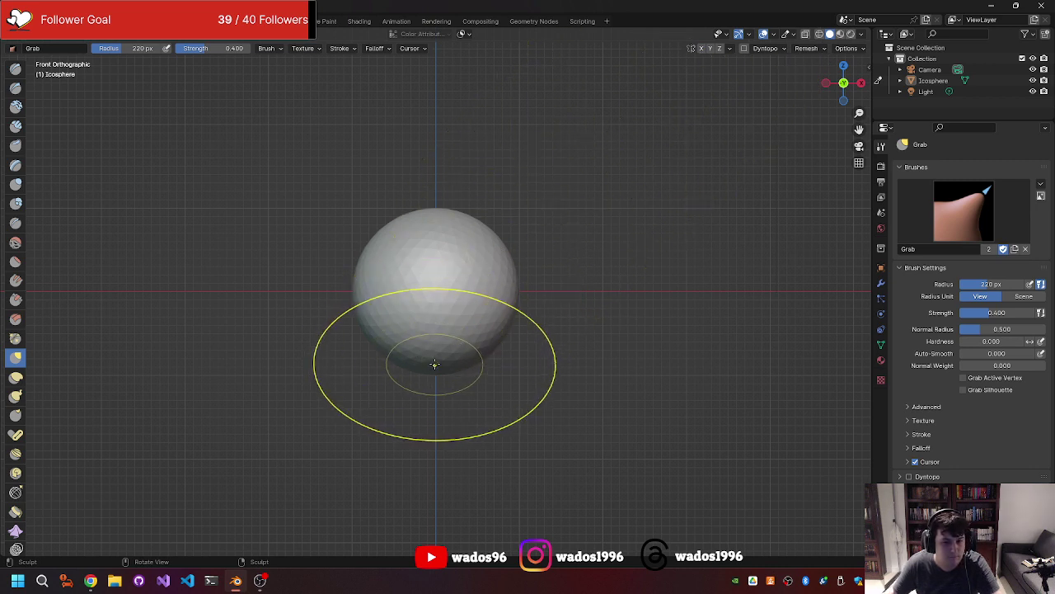
Step: Grab the sphere's lower half down into an egg and reshape its sides, undoing the last distortion
left_click_drag(434, 363, 435, 441)
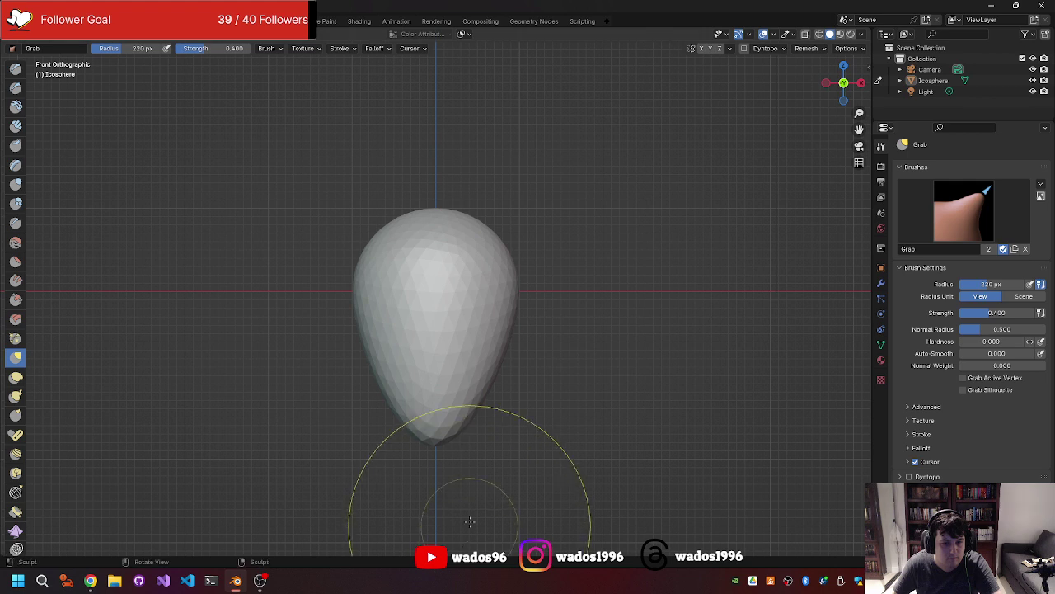
middle_click_drag(577, 410, 455, 391)
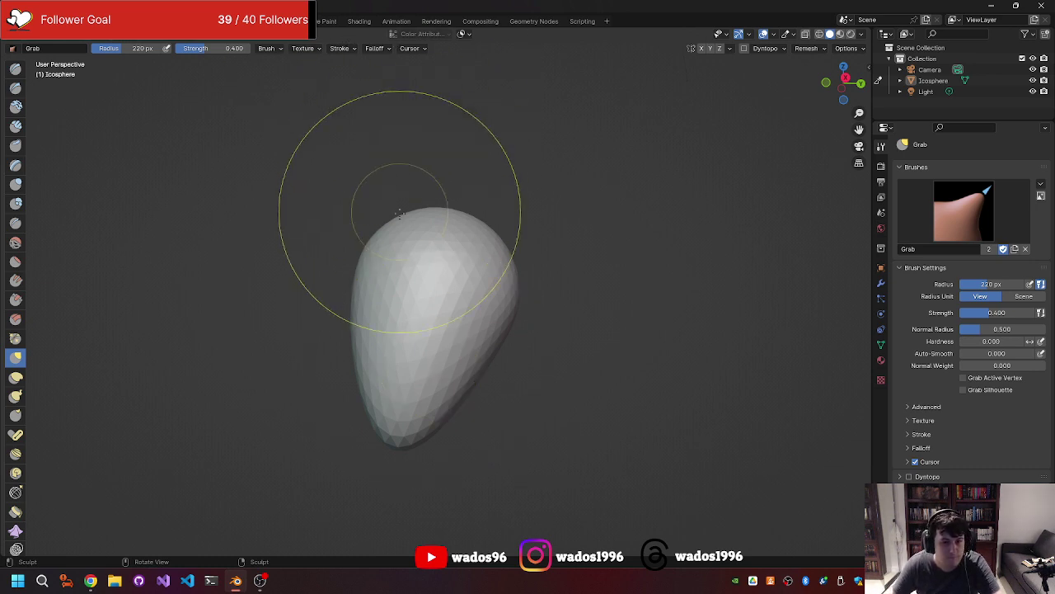
mouse_move(367, 193)
middle_mouse_down()
mouse_move(503, 244)
mouse_move(542, 330)
middle_mouse_up()
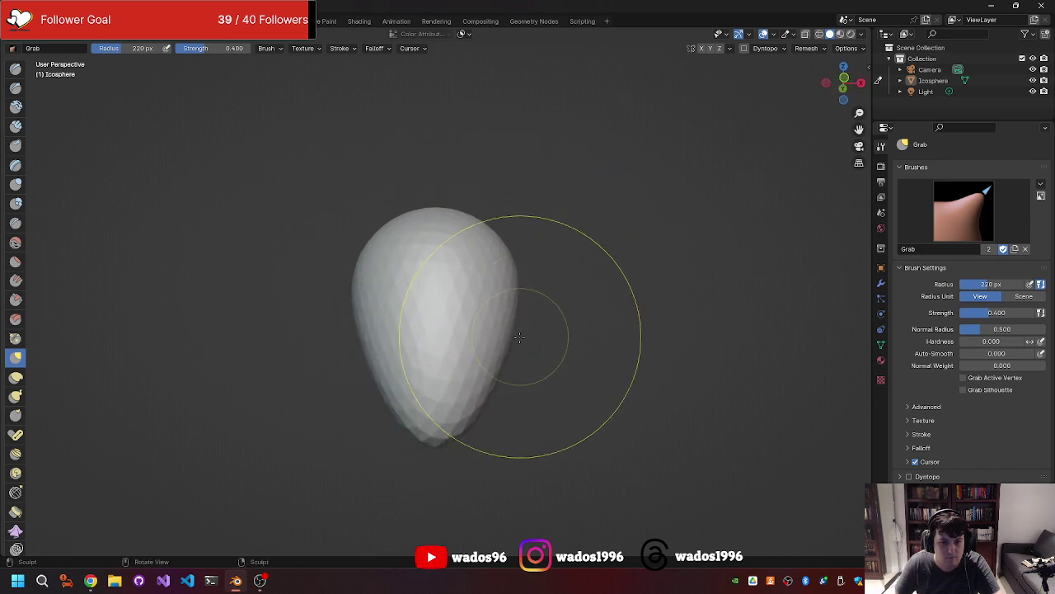
mouse_move(503, 348)
left_mouse_down()
mouse_move(529, 357)
mouse_move(511, 318)
left_mouse_up()
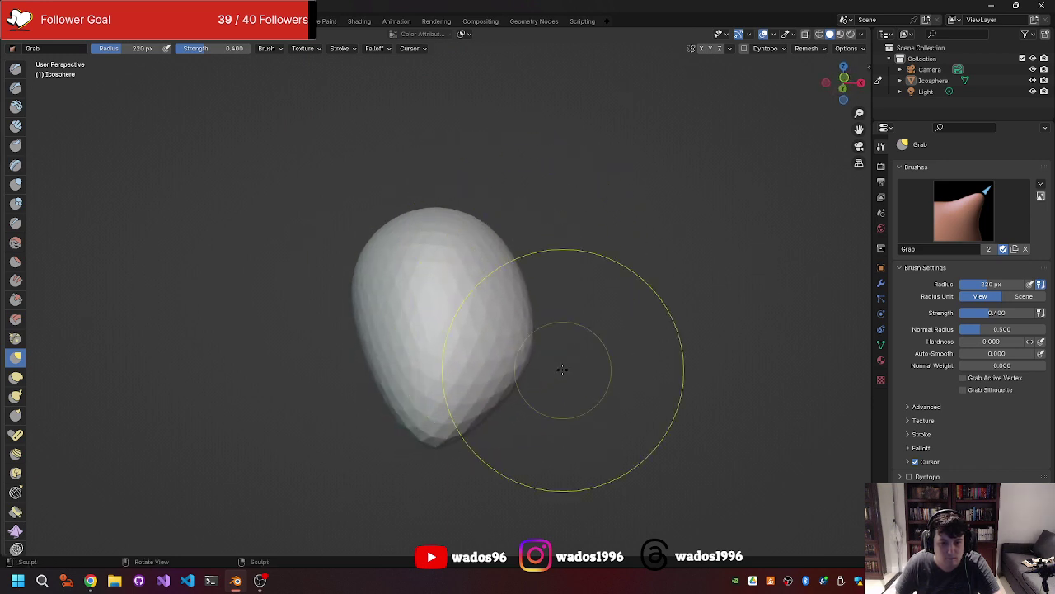
middle_click_drag(510, 318, 387, 313)
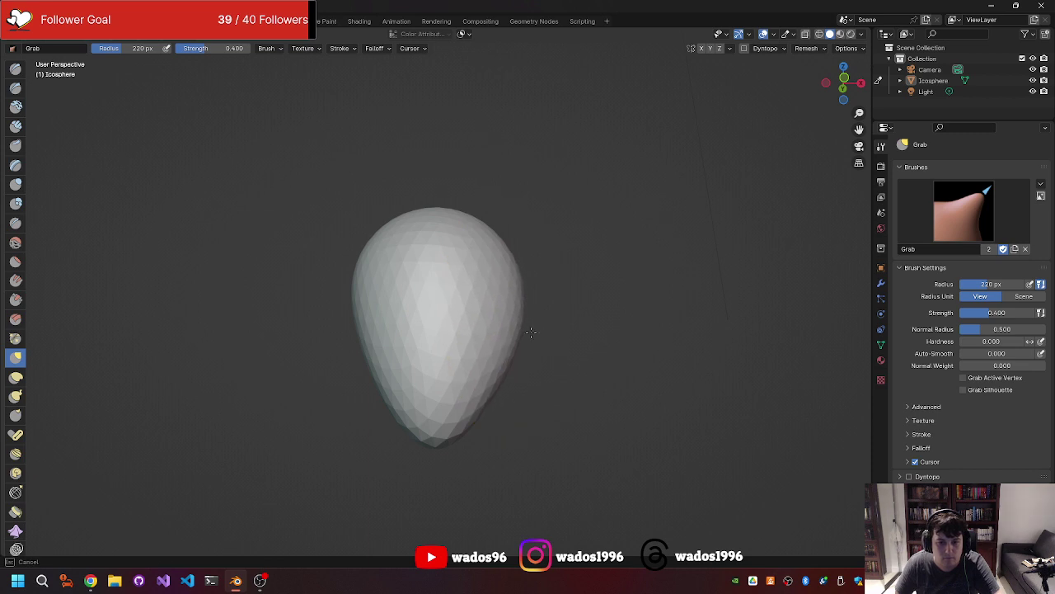
left_click_drag(369, 310, 367, 349)
middle_click_drag(367, 350, 319, 353)
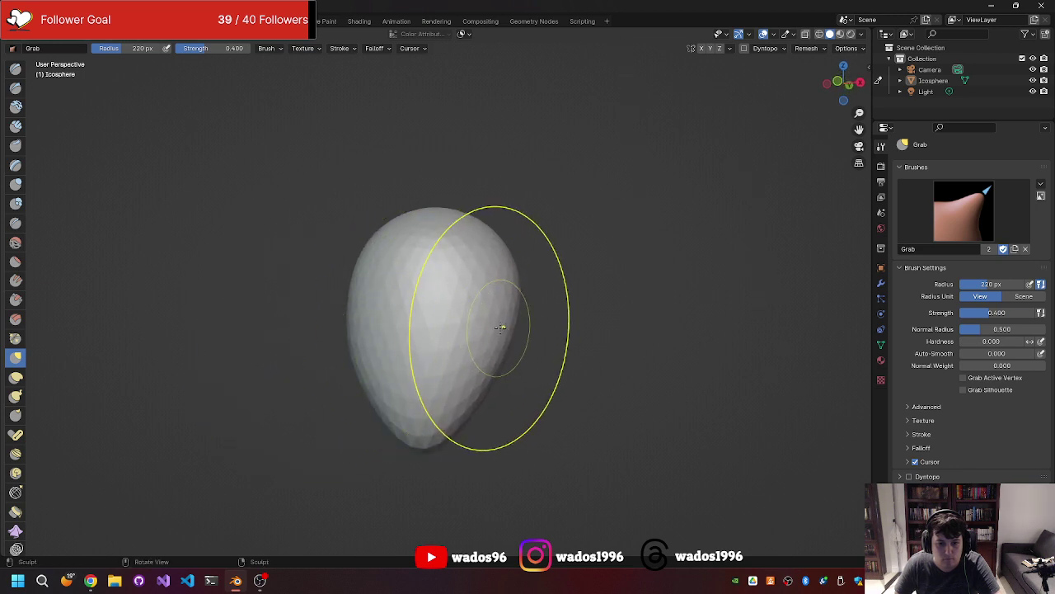
middle_click_drag(514, 330, 550, 349)
left_click_drag(550, 350, 353, 318)
key("ctrl+z")
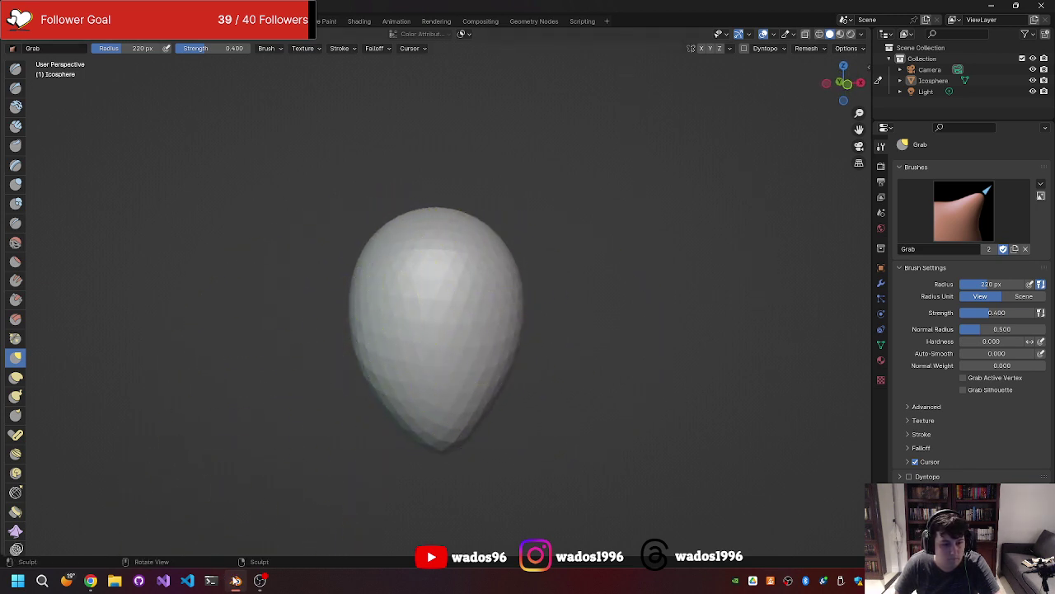
Step: Switch to the streaming software window and back to Blender twice
left_click(260, 578)
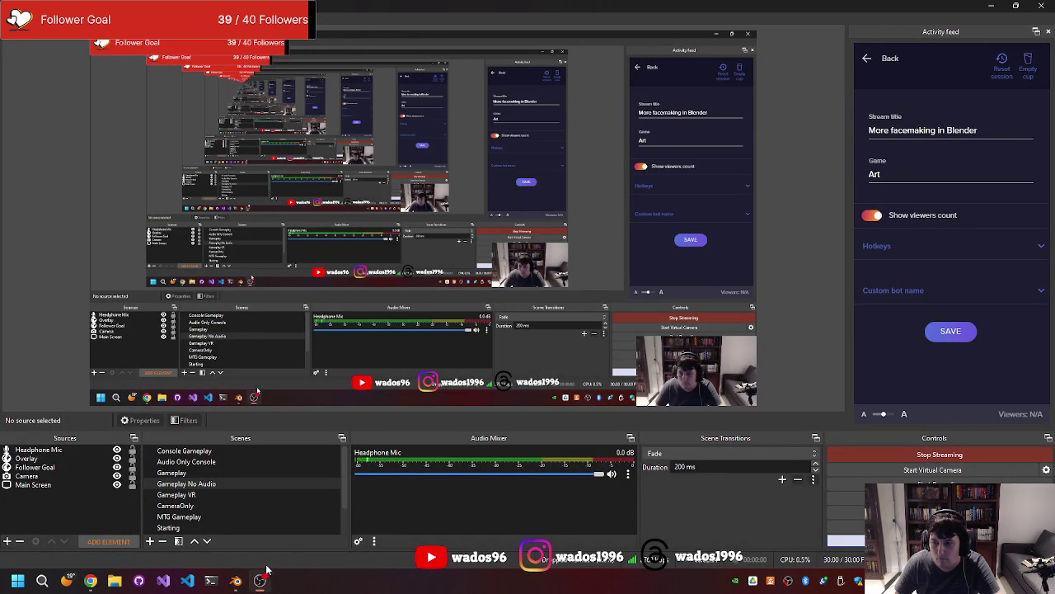
left_click(262, 579)
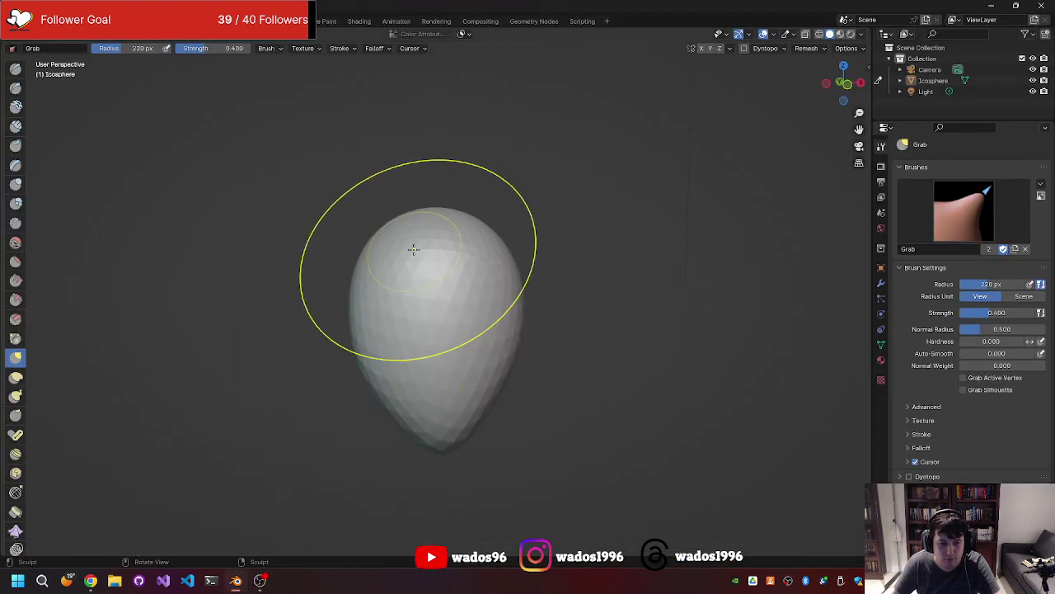
left_click(259, 580)
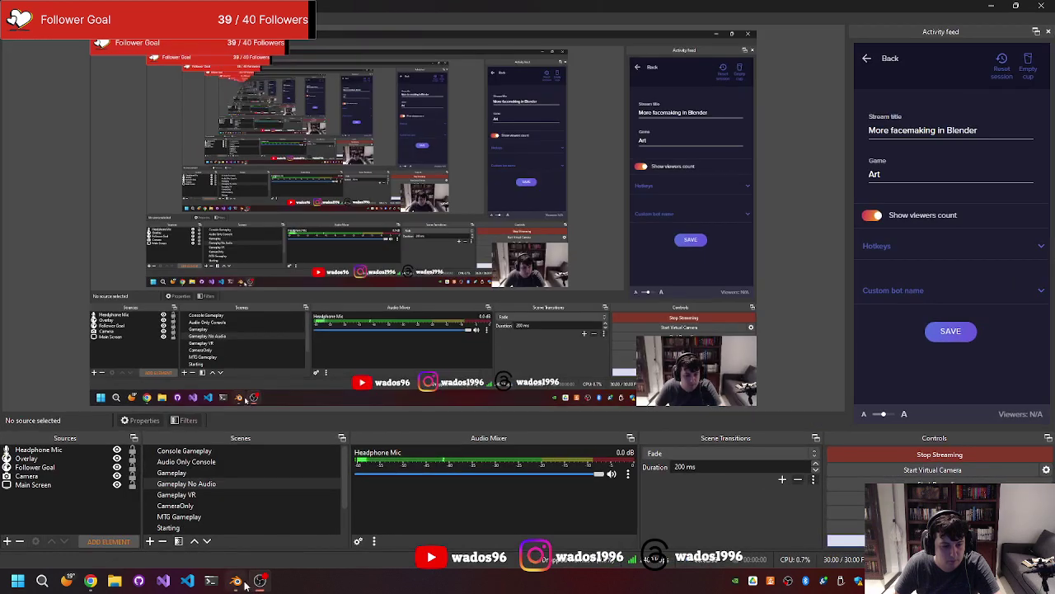
left_click(244, 582)
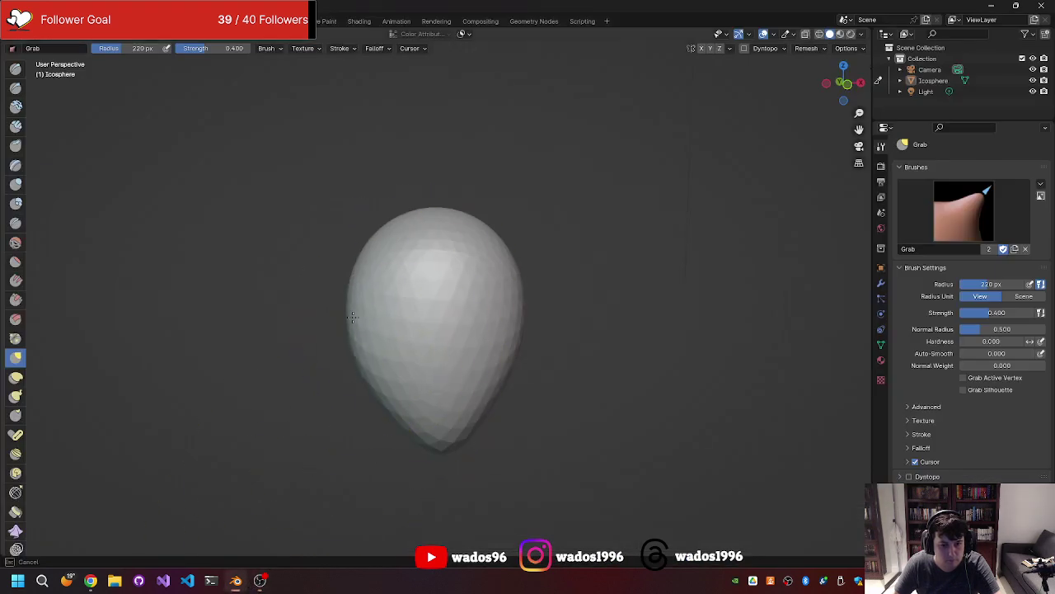
Step: Pull the egg's right and left sides outward with the Grab brush, undoing one pull
middle_click_drag(350, 317, 310, 332)
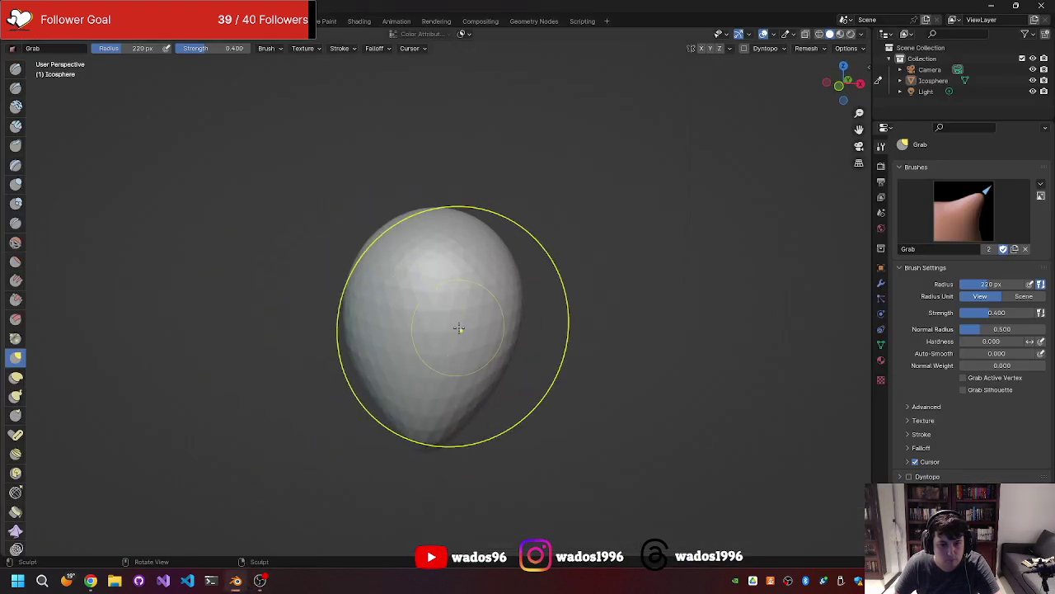
left_click_drag(518, 325, 528, 297)
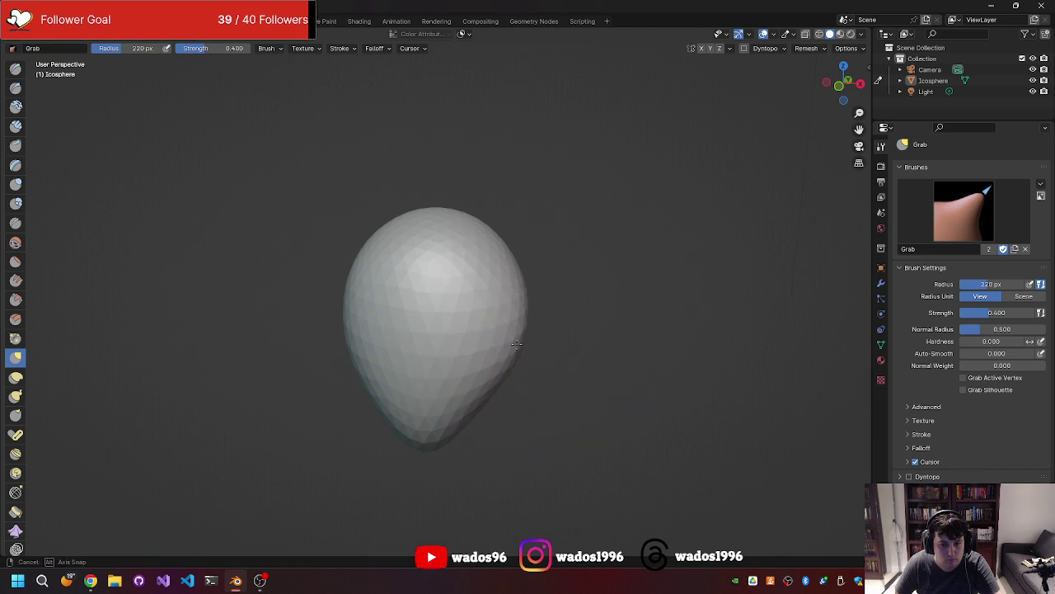
key("ctrl+z")
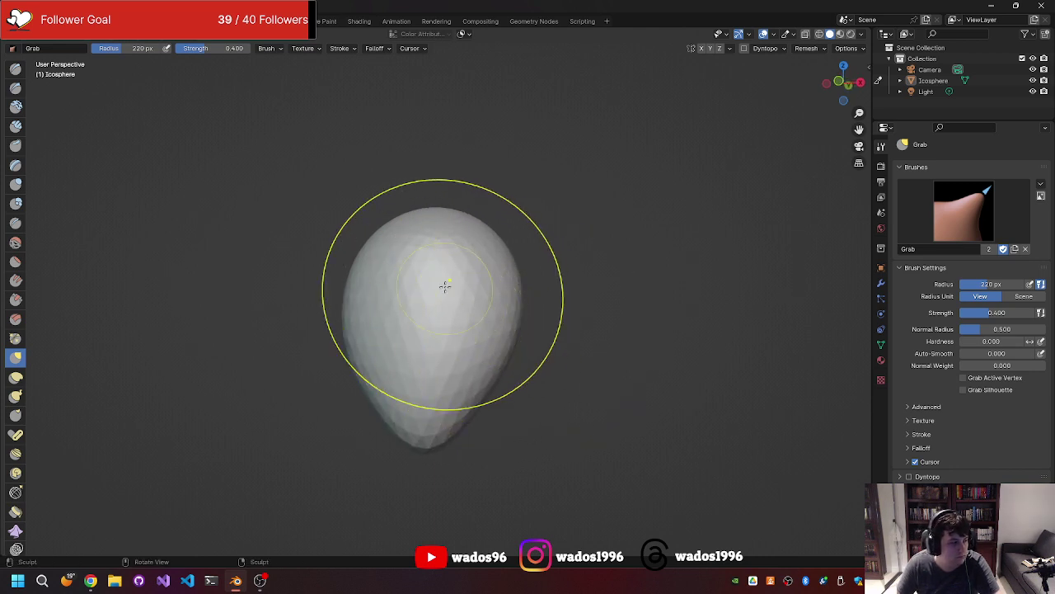
mouse_move(445, 285)
middle_mouse_down()
mouse_move(399, 261)
mouse_move(428, 287)
mouse_move(396, 294)
mouse_move(493, 293)
mouse_move(482, 291)
middle_mouse_up()
left_click_drag(358, 294, 322, 296)
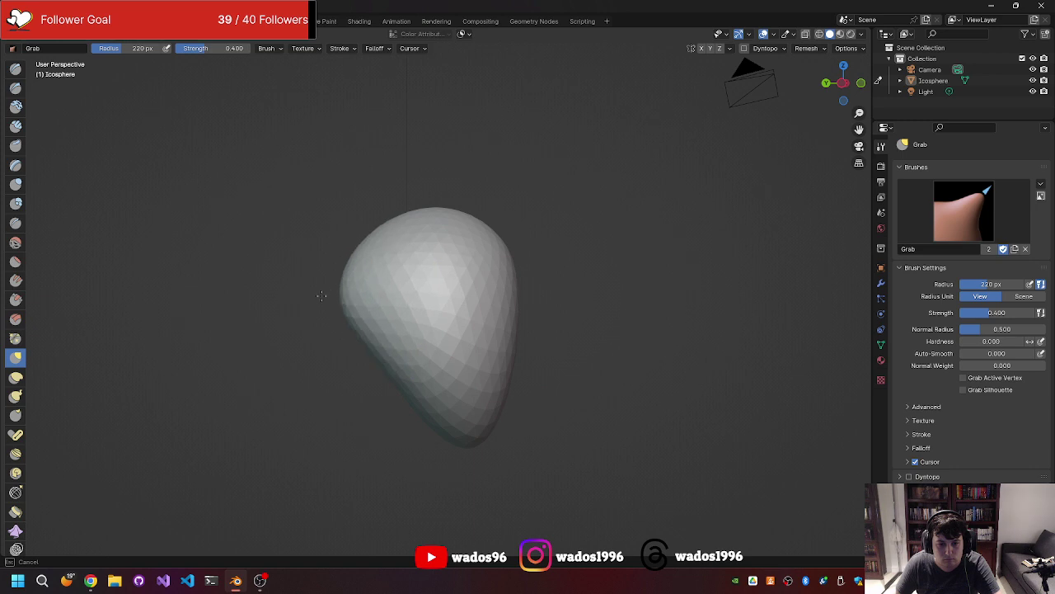
mouse_move(301, 330)
middle_mouse_down()
mouse_move(438, 305)
mouse_move(385, 300)
middle_mouse_up()
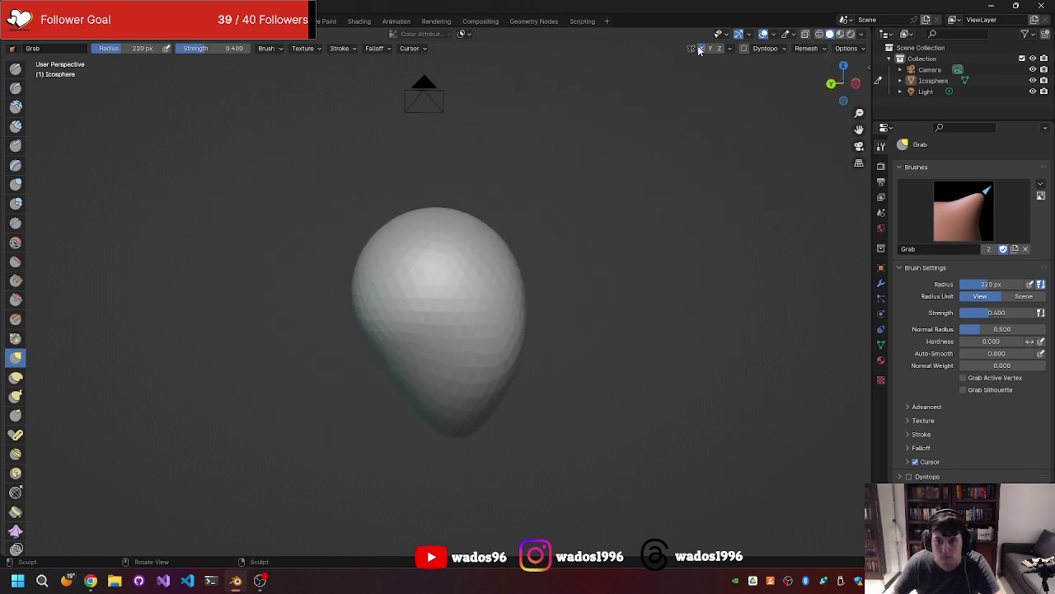
Step: Turn on X-axis mirroring and grab the head's sides and upper edge into a tapered shape
left_click(700, 49)
left_click_drag(350, 301, 410, 311)
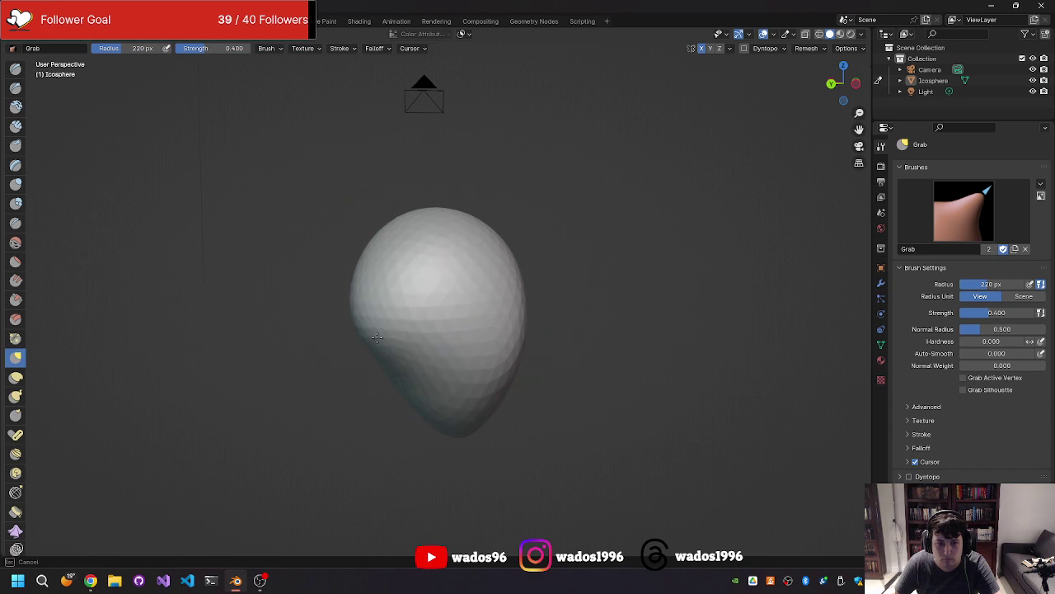
middle_click_drag(377, 336, 286, 321)
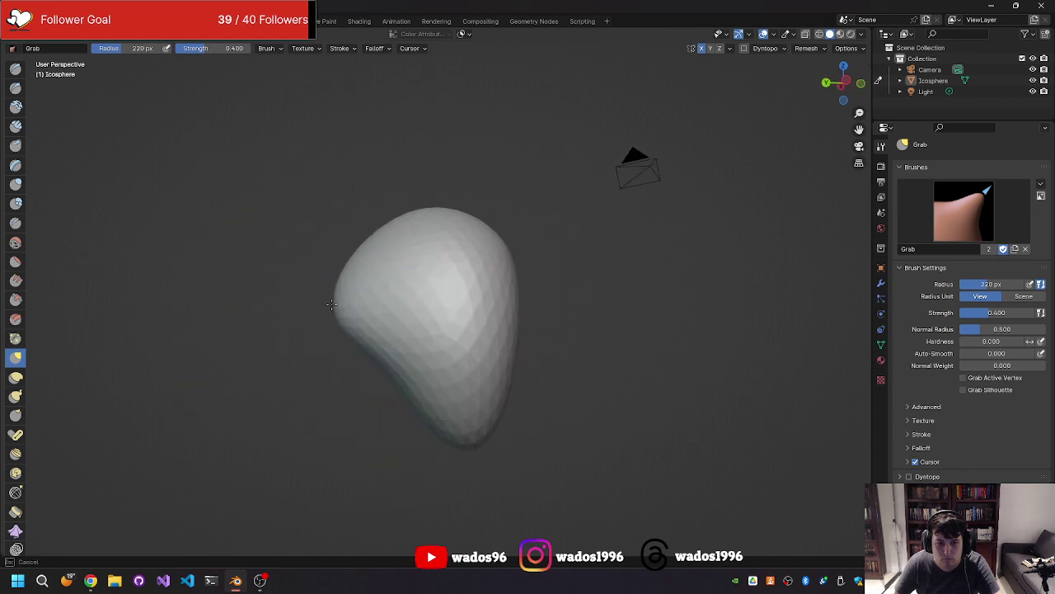
left_click_drag(330, 304, 377, 330)
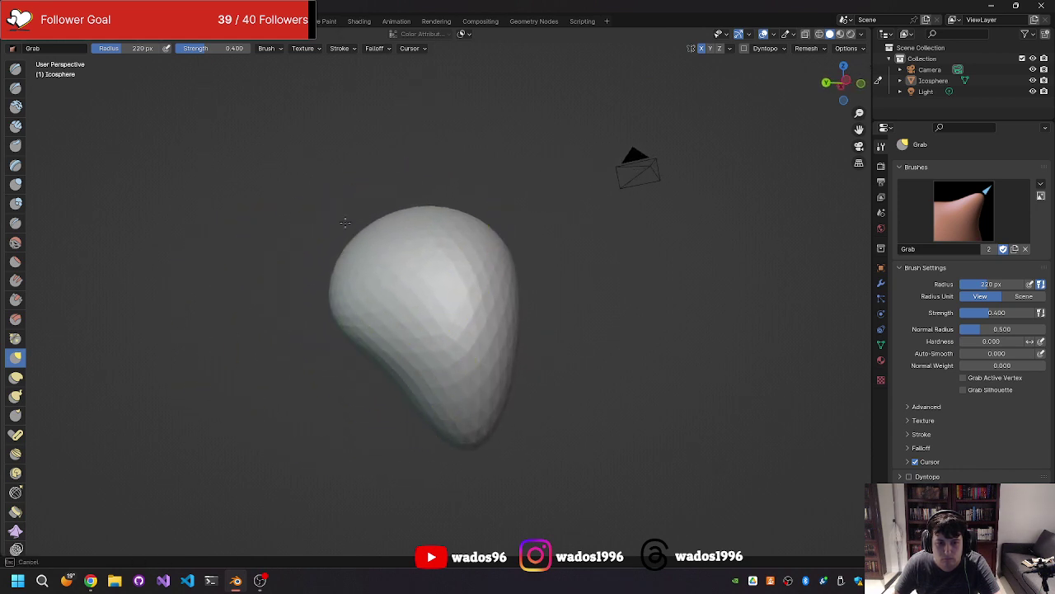
middle_click_drag(322, 216, 288, 243)
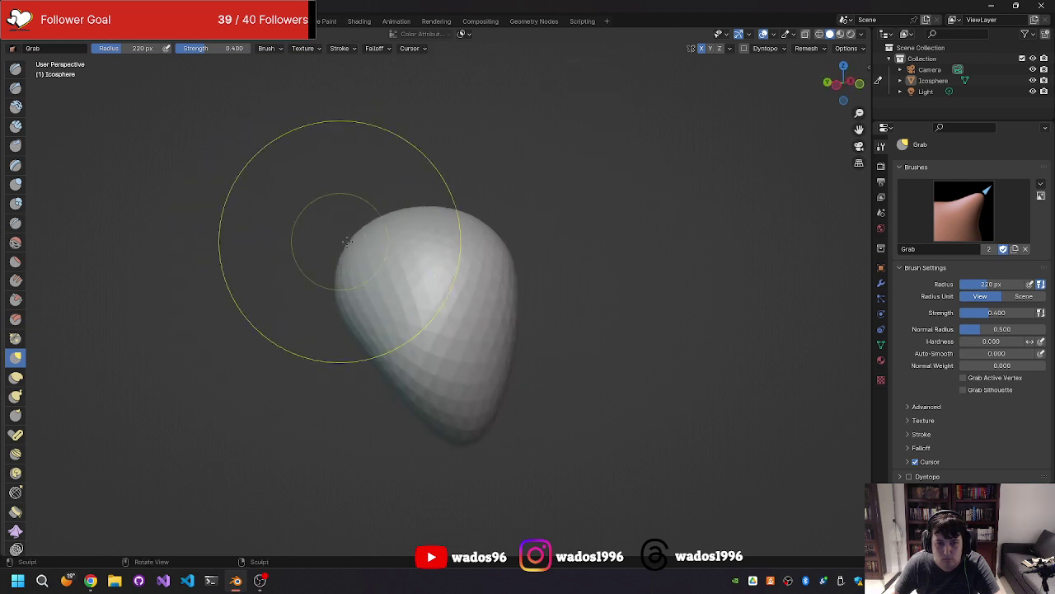
mouse_move(495, 262)
left_mouse_down()
mouse_move(516, 255)
mouse_move(495, 264)
left_mouse_up()
middle_click_drag(495, 264, 395, 272)
mouse_move(366, 337)
left_mouse_down()
mouse_move(363, 324)
mouse_move(365, 351)
left_mouse_up()
Step: Orbit around the egg-shaped head to inspect its form from many angles
middle_click_drag(349, 336, 294, 289)
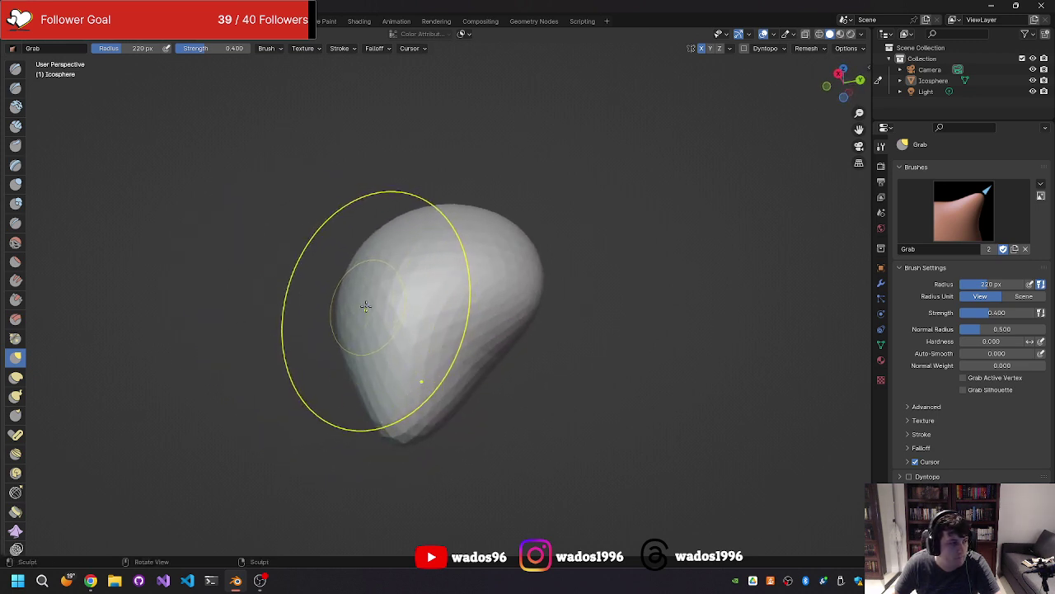
middle_click_drag(366, 306, 377, 319)
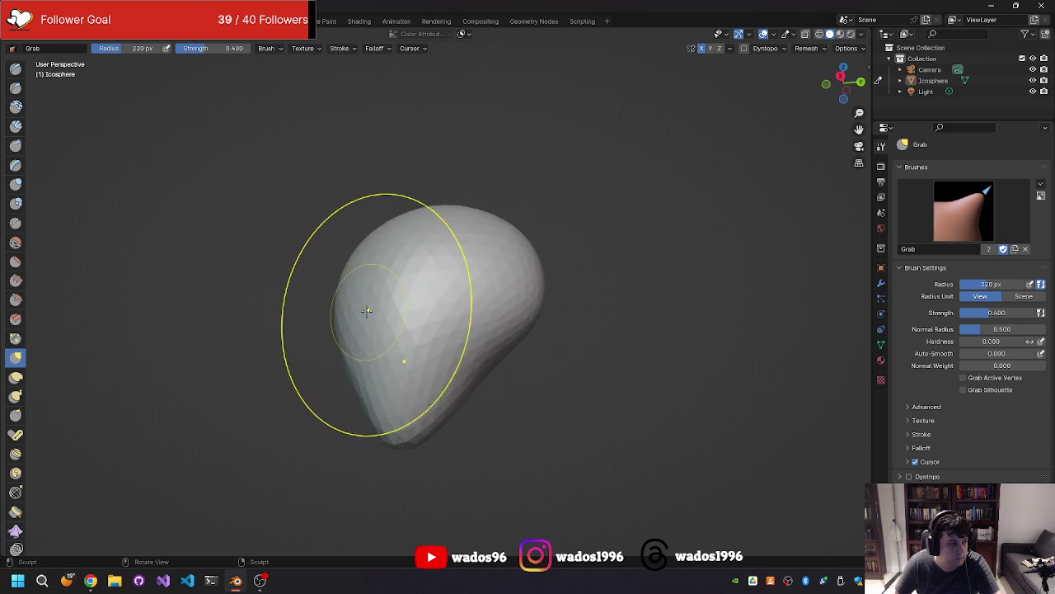
mouse_move(367, 311)
middle_mouse_down()
mouse_move(566, 327)
mouse_move(634, 311)
mouse_move(428, 295)
mouse_move(417, 273)
mouse_move(379, 287)
middle_mouse_up()
middle_click_drag(443, 389, 512, 383)
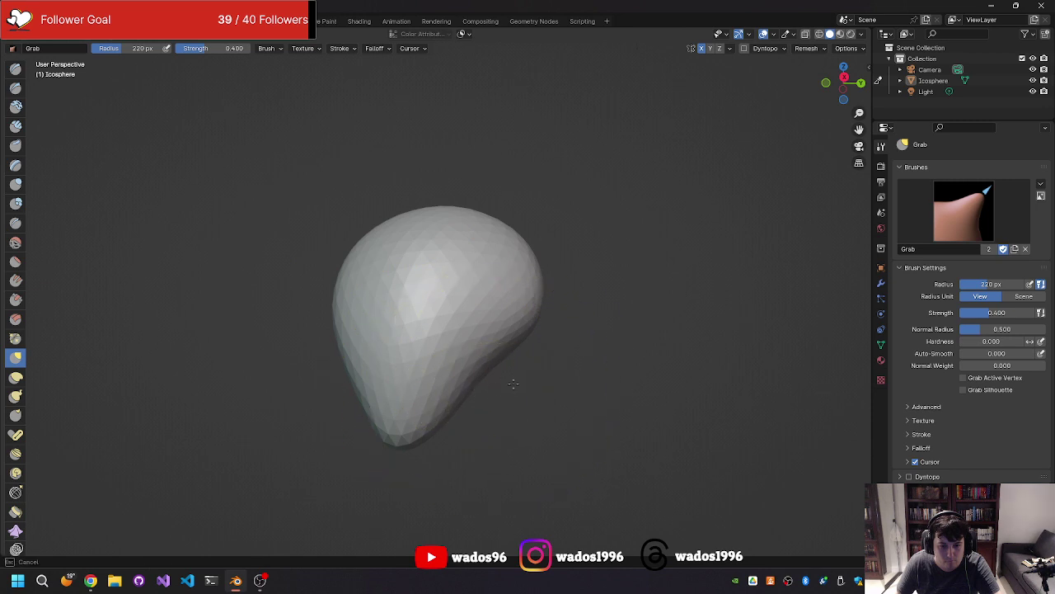
mouse_move(483, 346)
middle_mouse_down()
mouse_move(366, 306)
mouse_move(303, 307)
middle_mouse_up()
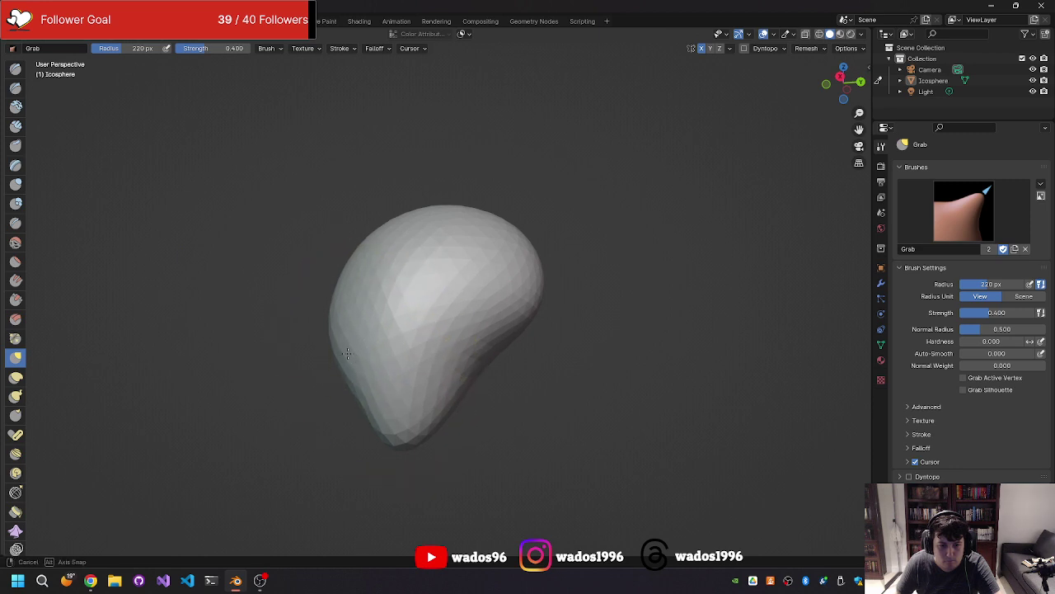
mouse_move(347, 353)
middle_mouse_down()
mouse_move(235, 370)
mouse_move(582, 374)
mouse_move(517, 316)
mouse_move(491, 353)
mouse_move(379, 303)
mouse_move(404, 326)
mouse_move(473, 347)
mouse_move(553, 318)
mouse_move(518, 266)
mouse_move(532, 309)
mouse_move(513, 327)
mouse_move(652, 300)
mouse_move(600, 398)
middle_mouse_up()
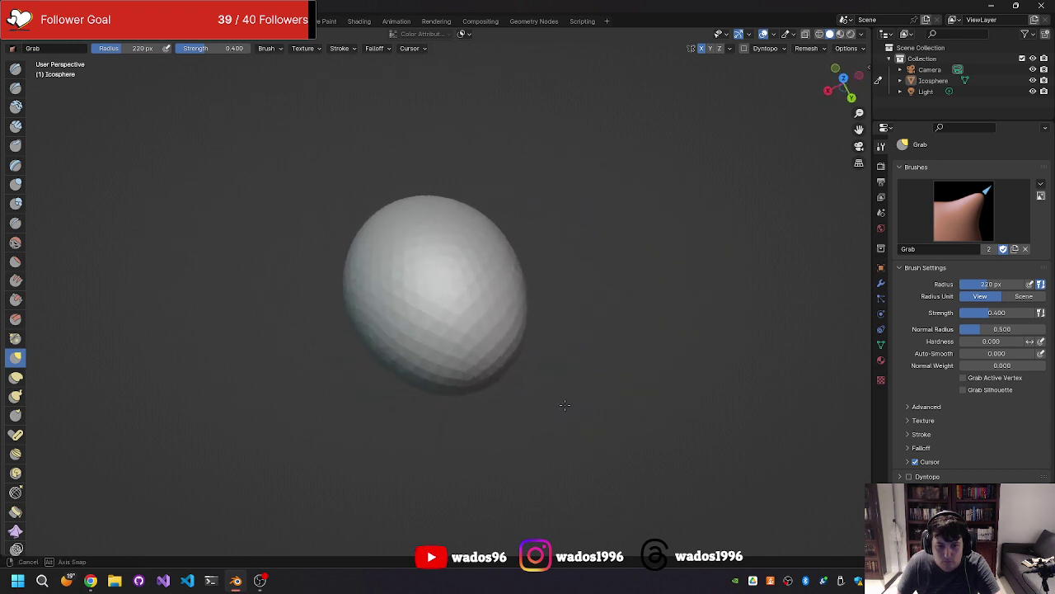
middle_click_drag(533, 414, 487, 400)
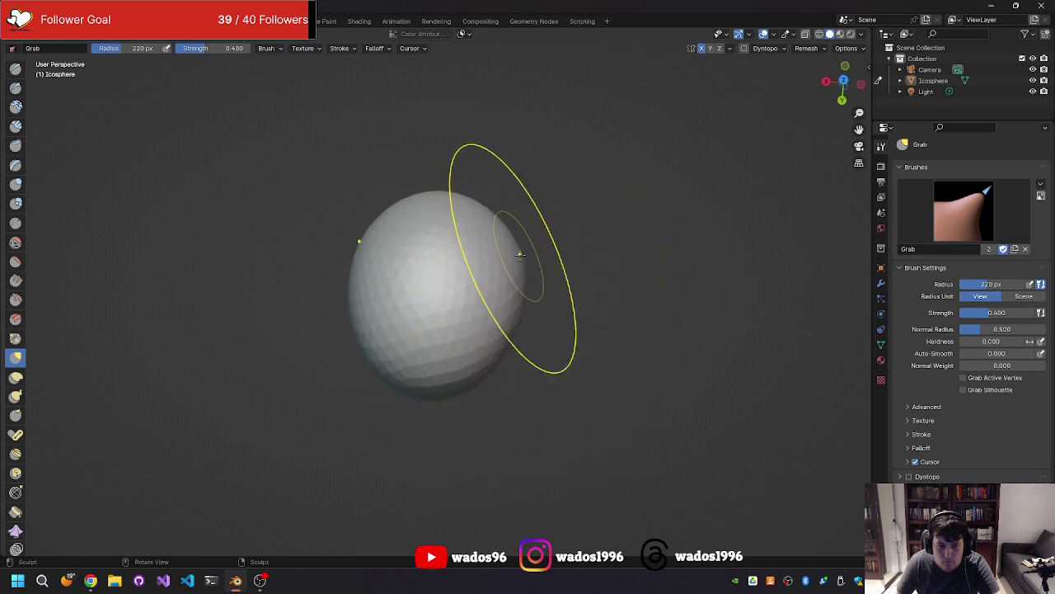
middle_click_drag(508, 264, 461, 329)
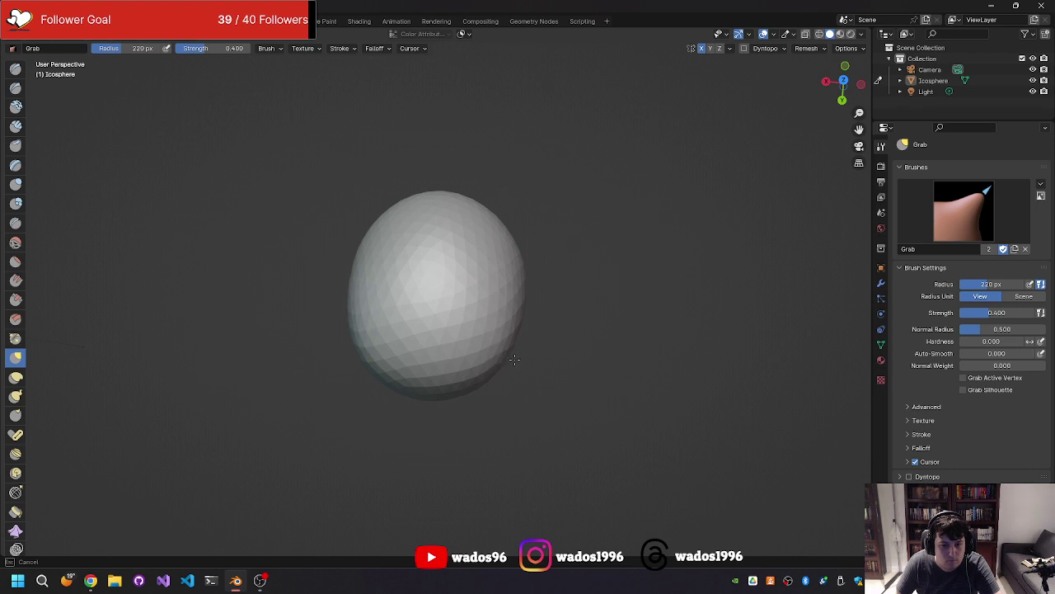
mouse_move(526, 359)
middle_mouse_down()
mouse_move(688, 229)
mouse_move(620, 252)
middle_mouse_up()
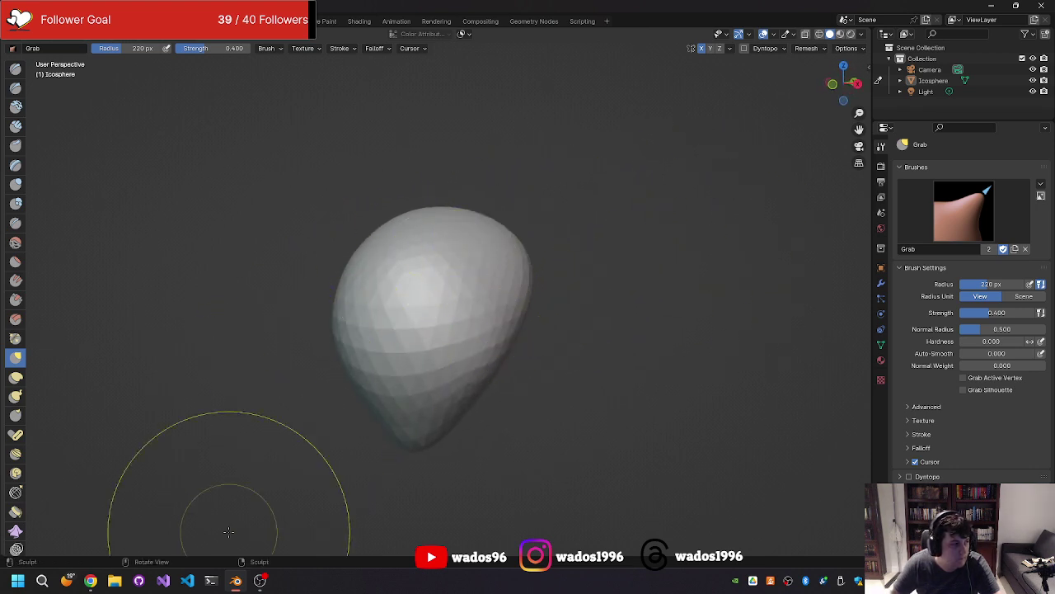
mouse_move(300, 361)
middle_mouse_down()
mouse_move(546, 292)
mouse_move(533, 289)
mouse_move(535, 271)
mouse_move(500, 275)
middle_mouse_up()
middle_click_drag(370, 372, 389, 371)
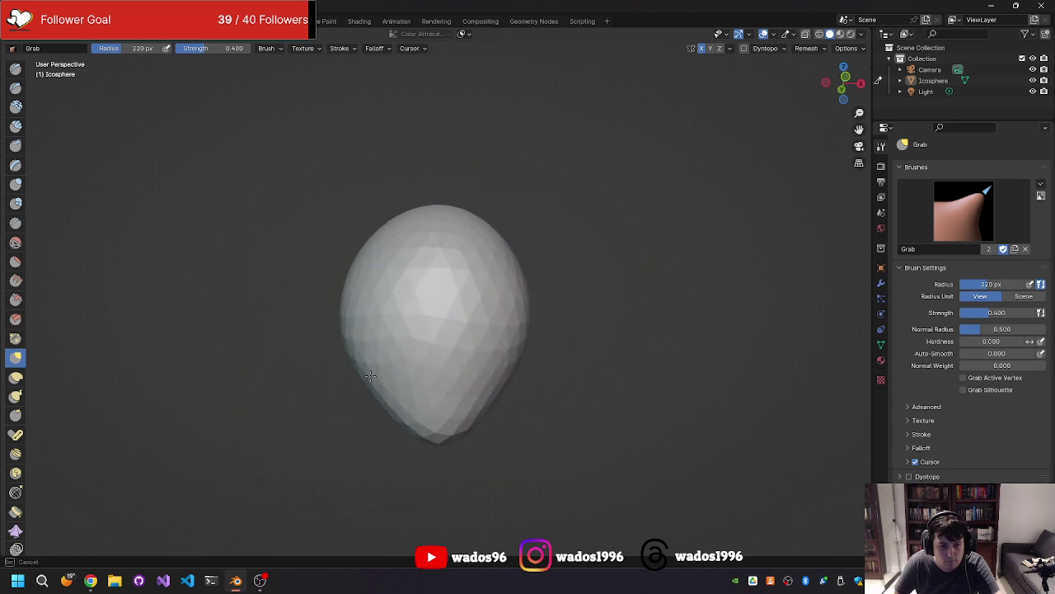
mouse_move(313, 393)
middle_mouse_down()
mouse_move(288, 423)
mouse_move(388, 342)
mouse_move(519, 321)
mouse_move(551, 299)
middle_mouse_up()
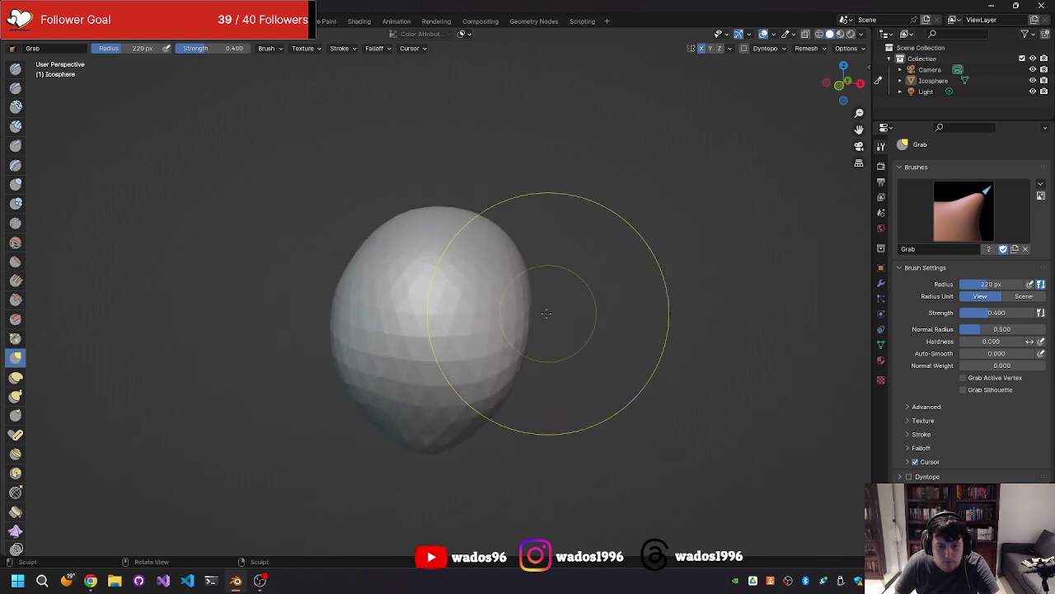
middle_click_drag(545, 312, 320, 401)
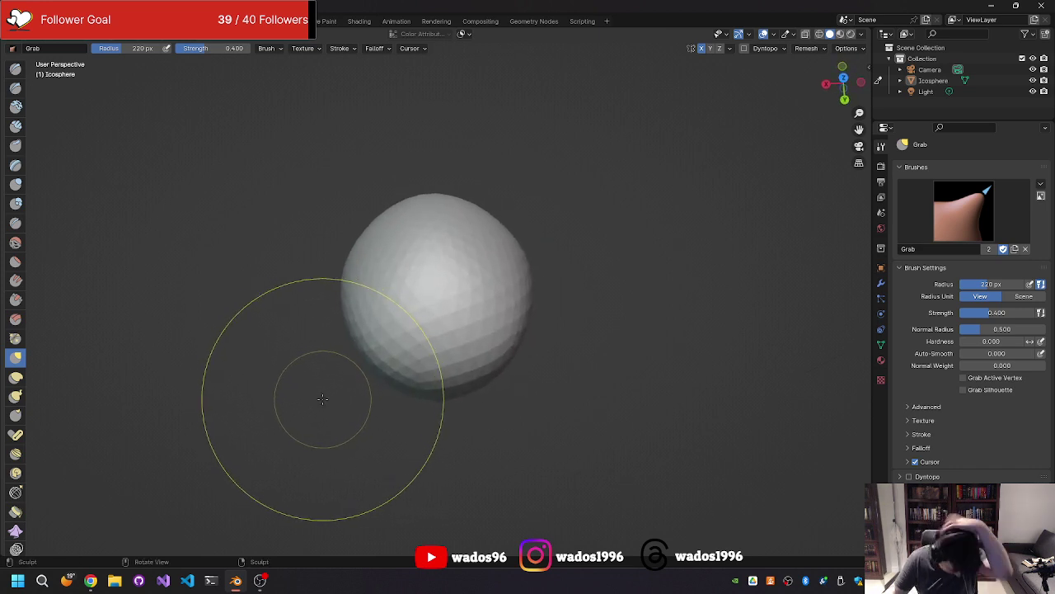
mouse_move(354, 351)
middle_mouse_down()
mouse_move(345, 333)
mouse_move(620, 240)
mouse_move(579, 207)
mouse_move(538, 273)
mouse_move(417, 393)
mouse_move(363, 402)
mouse_move(342, 371)
mouse_move(462, 370)
middle_mouse_up()
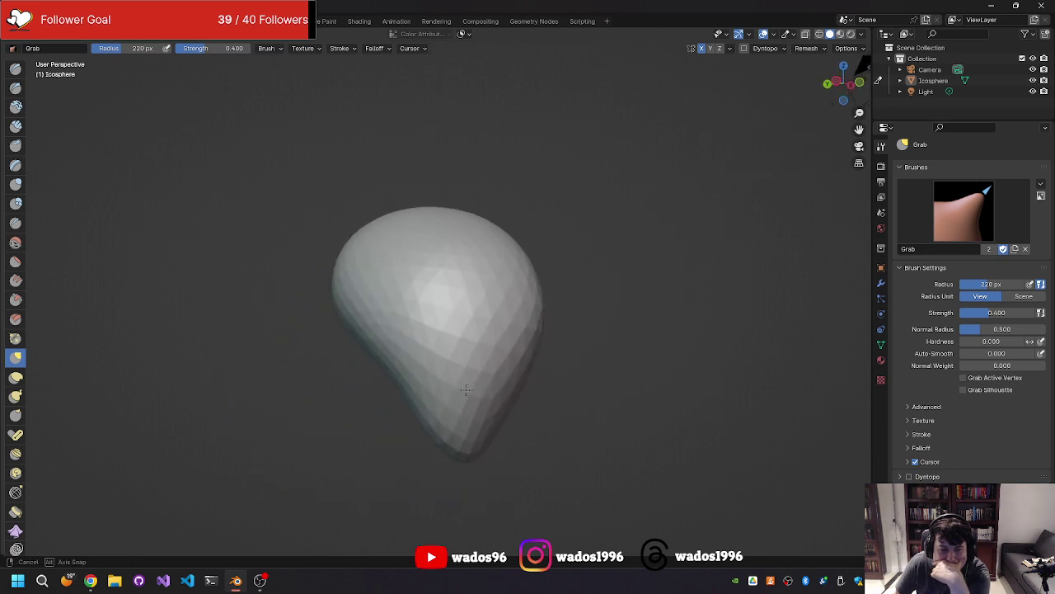
mouse_move(860, 71)
left_mouse_down()
mouse_move(409, 382)
mouse_move(501, 413)
left_mouse_up()
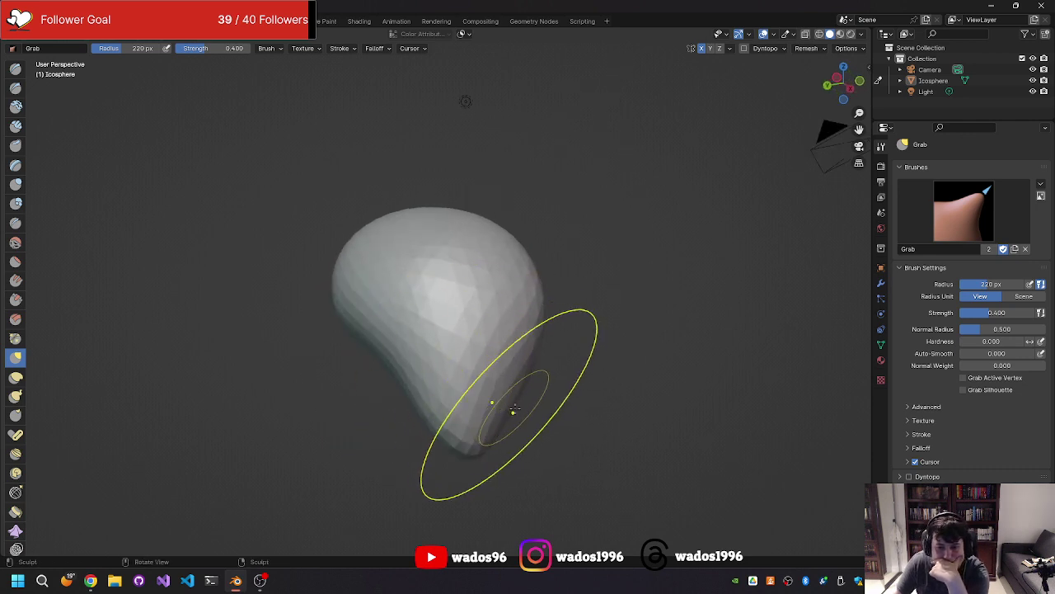
middle_click_drag(501, 412, 528, 398)
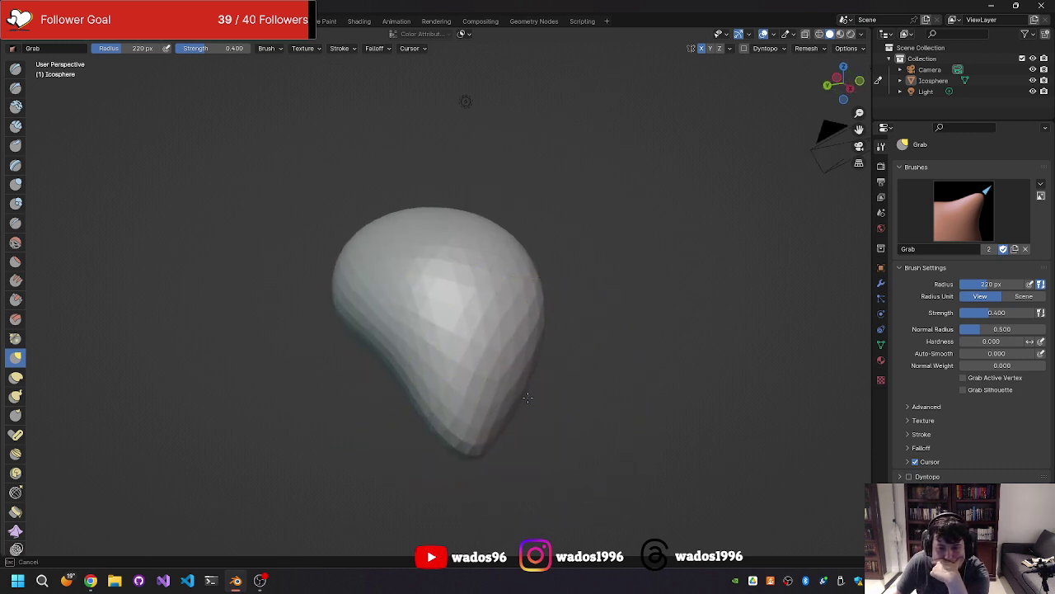
middle_click_drag(550, 410, 478, 386)
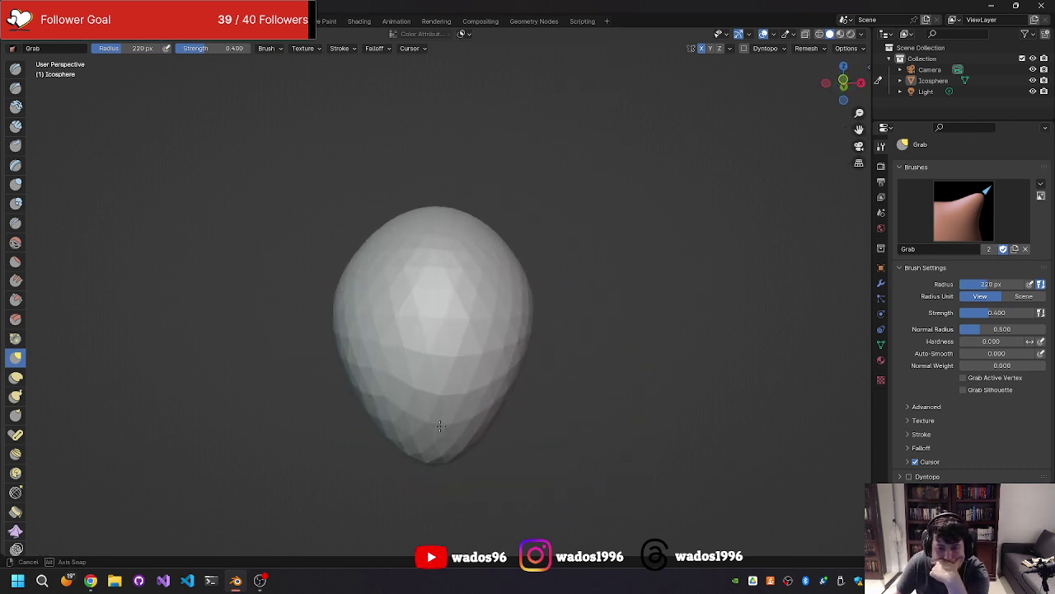
Step: Set the voxel size with R, remesh the head with Ctrl+R, and inspect the result
key("r")
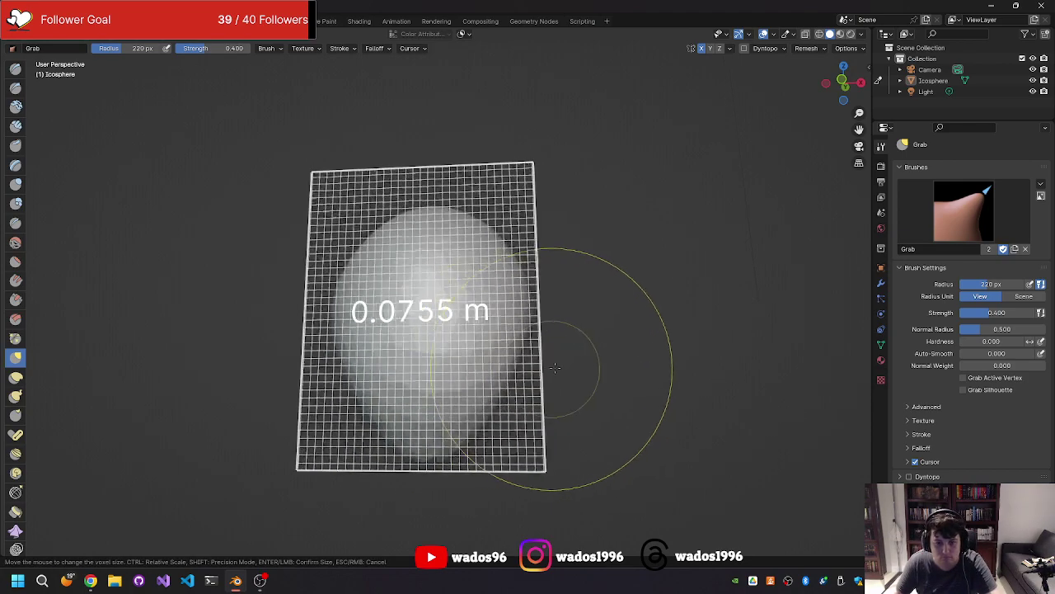
left_click(565, 377)
key("ctrl+r")
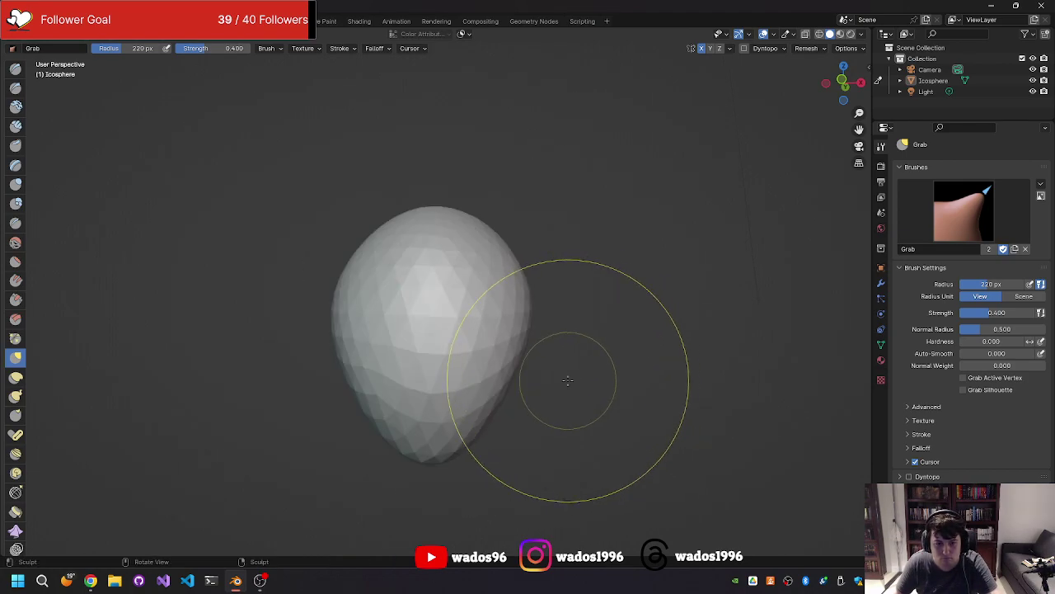
middle_click_drag(559, 381, 508, 391)
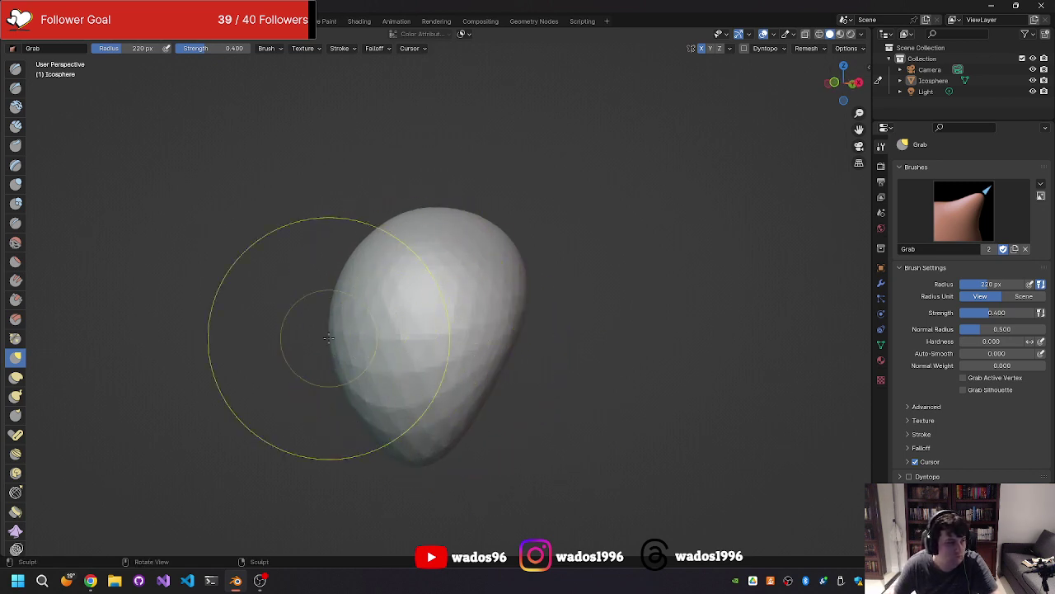
Step: Smooth the egg's faceted surface with the Smooth brush, checking it from the front view
left_click(16, 242)
mouse_move(333, 396)
middle_mouse_down()
mouse_move(393, 326)
mouse_move(329, 386)
middle_mouse_up()
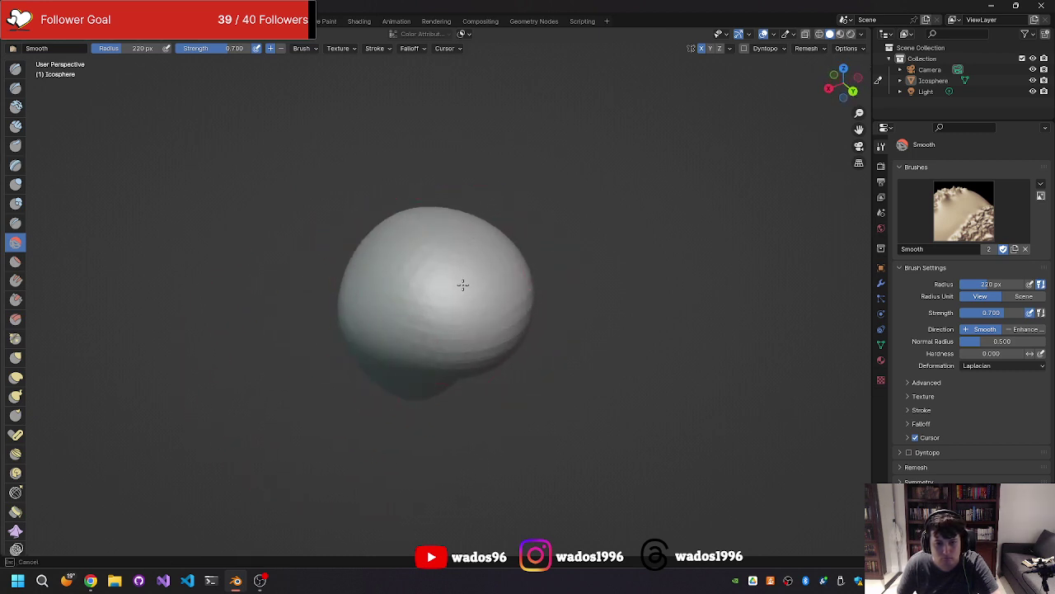
middle_click_drag(463, 284, 341, 276)
middle_click_drag(438, 309, 443, 274)
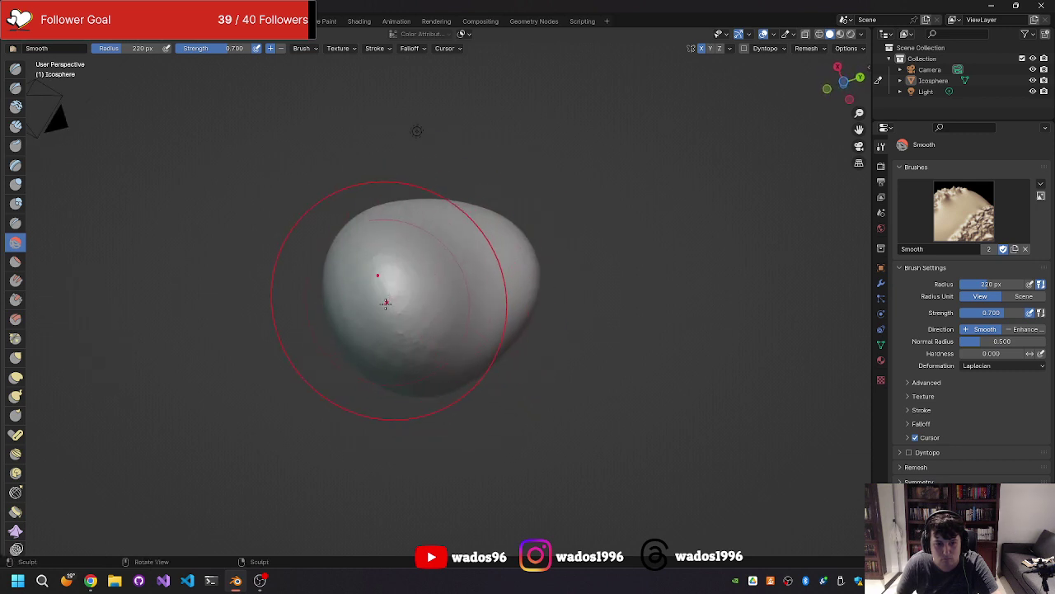
middle_click_drag(386, 304, 423, 252)
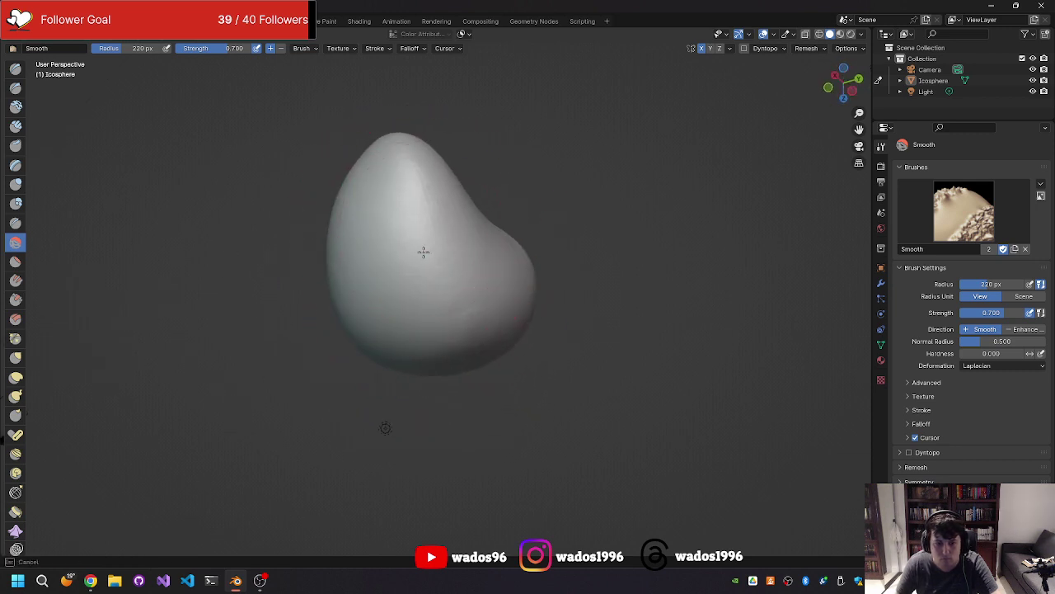
key("KP_1")
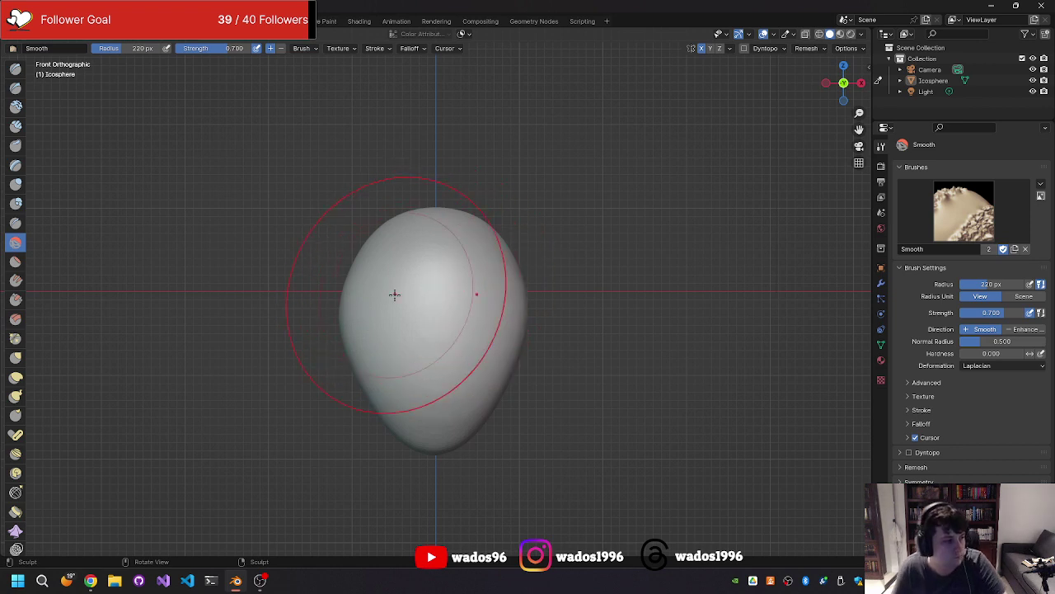
mouse_move(511, 292)
middle_mouse_down()
mouse_move(483, 296)
mouse_move(552, 322)
middle_mouse_up()
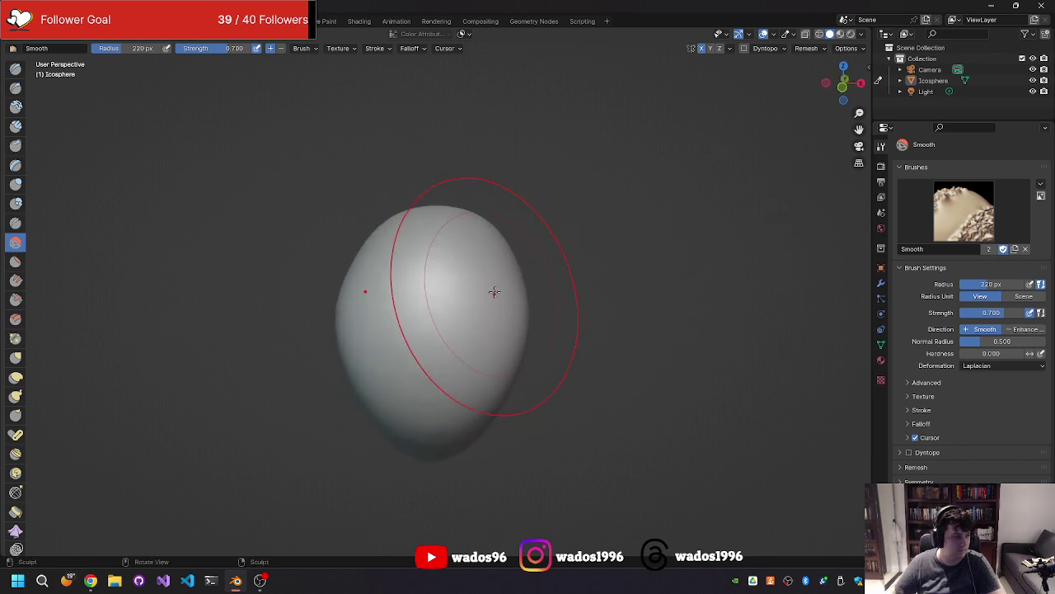
mouse_move(316, 245)
middle_mouse_down()
mouse_move(423, 311)
mouse_move(366, 327)
mouse_move(302, 292)
mouse_move(302, 317)
mouse_move(423, 319)
mouse_move(586, 299)
mouse_move(661, 263)
mouse_move(478, 308)
middle_mouse_up()
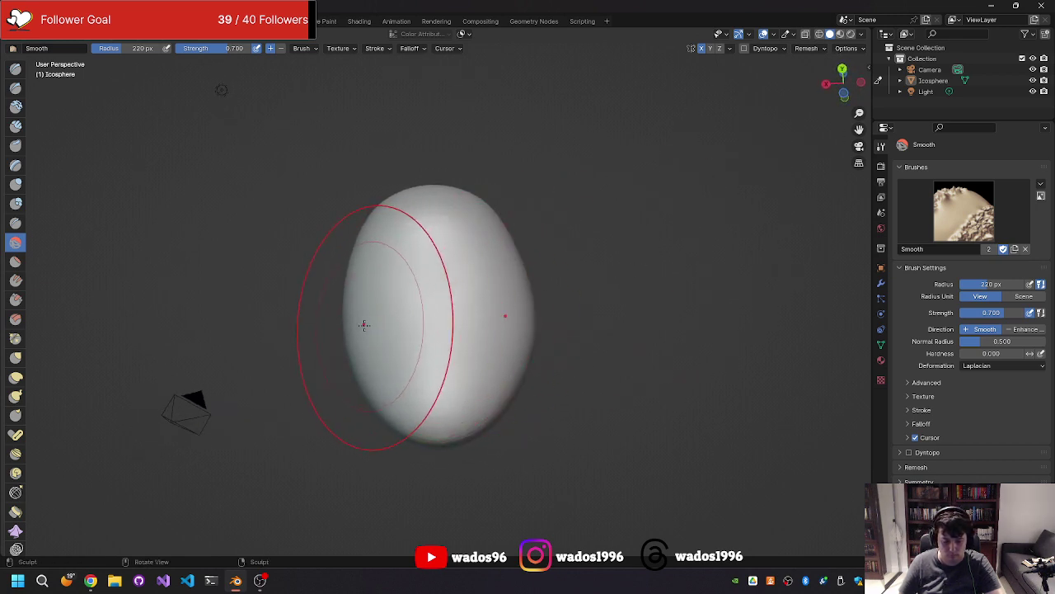
Step: Set the Mask brush to 56 px and paint a trial mask spot on the egg's front
key("m")
key("f")
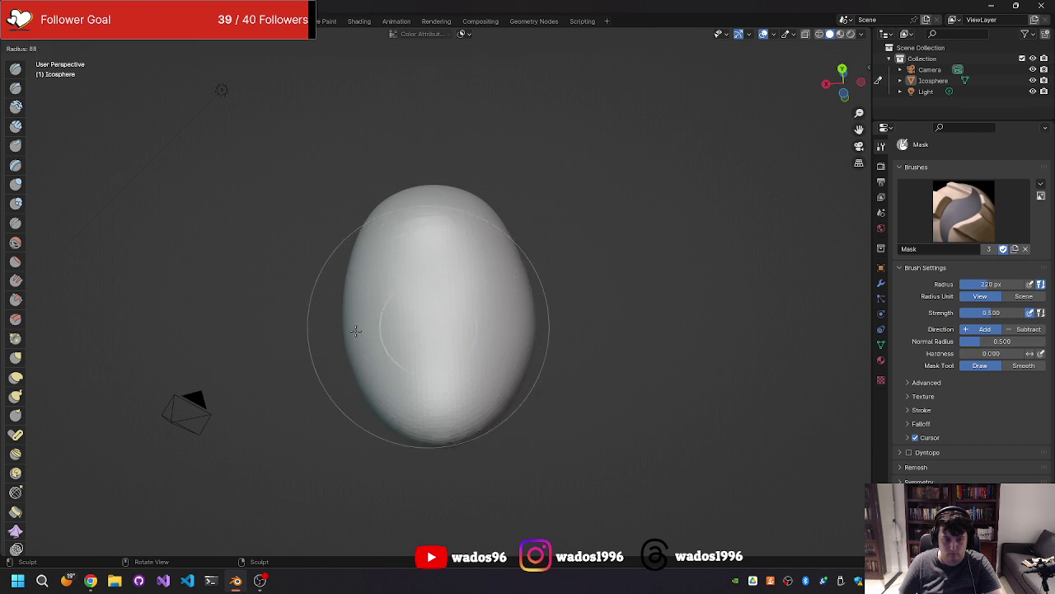
left_click(391, 328)
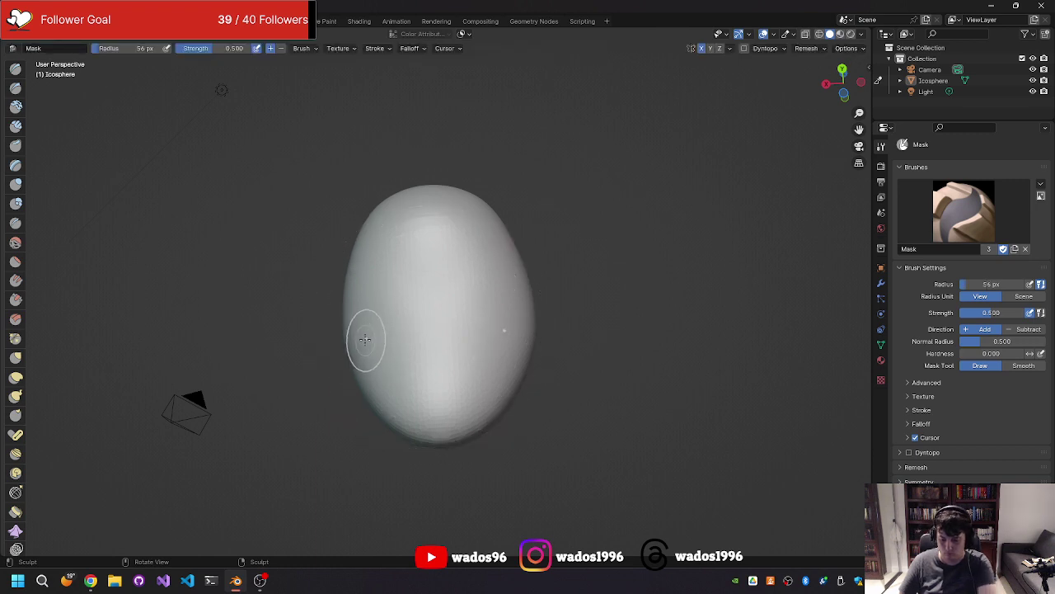
key("ctrl+KP_3")
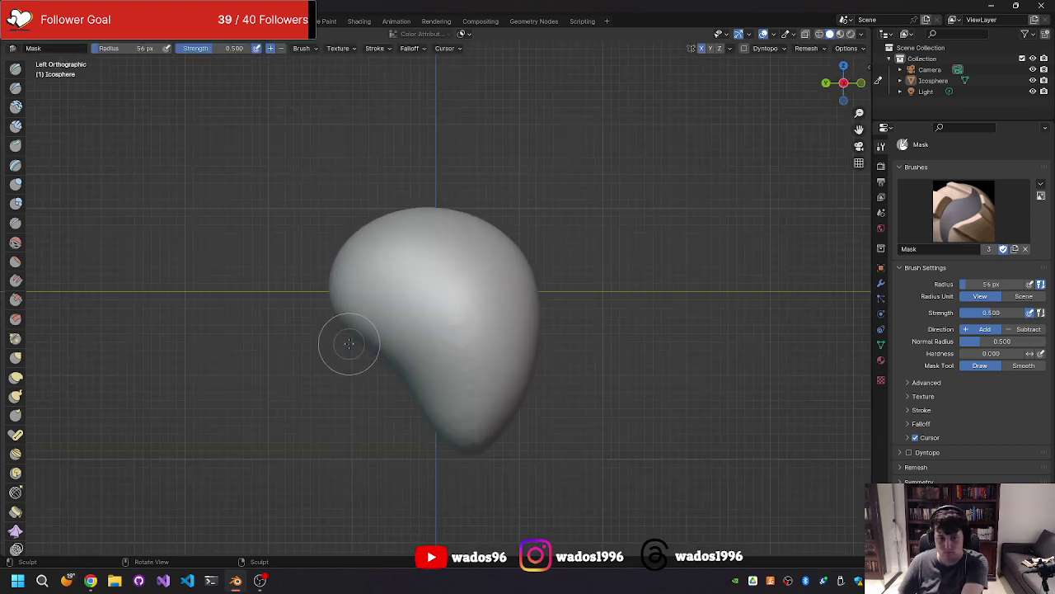
key("KP_7")
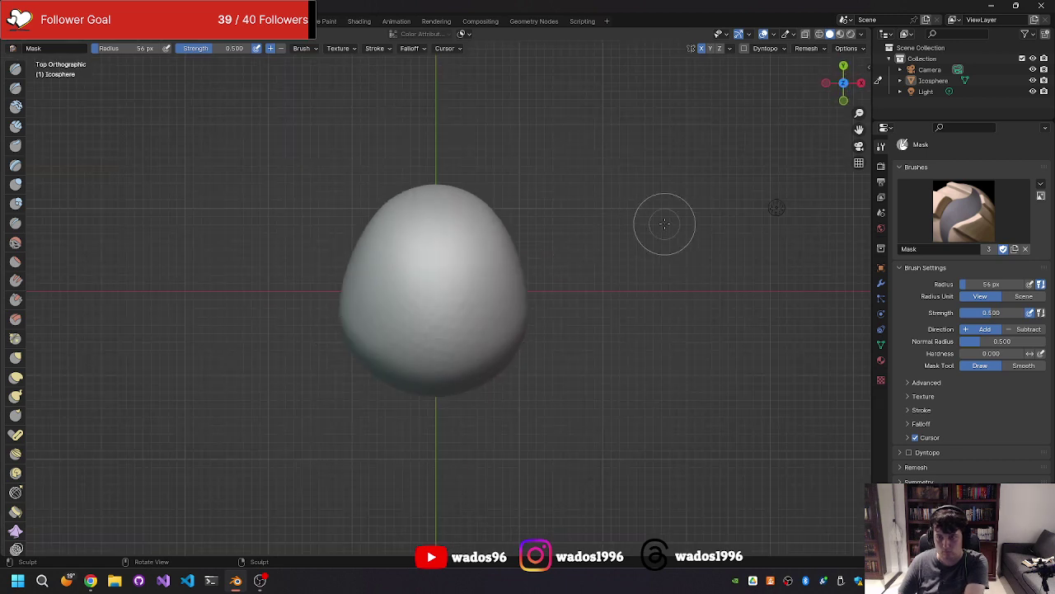
left_click(844, 83)
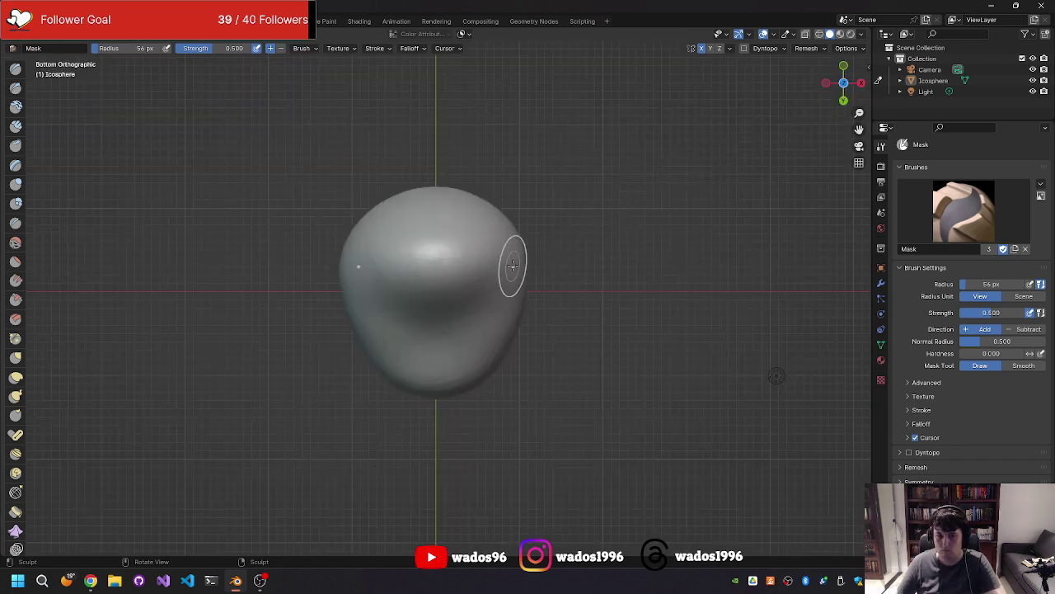
middle_click_drag(501, 275, 437, 270)
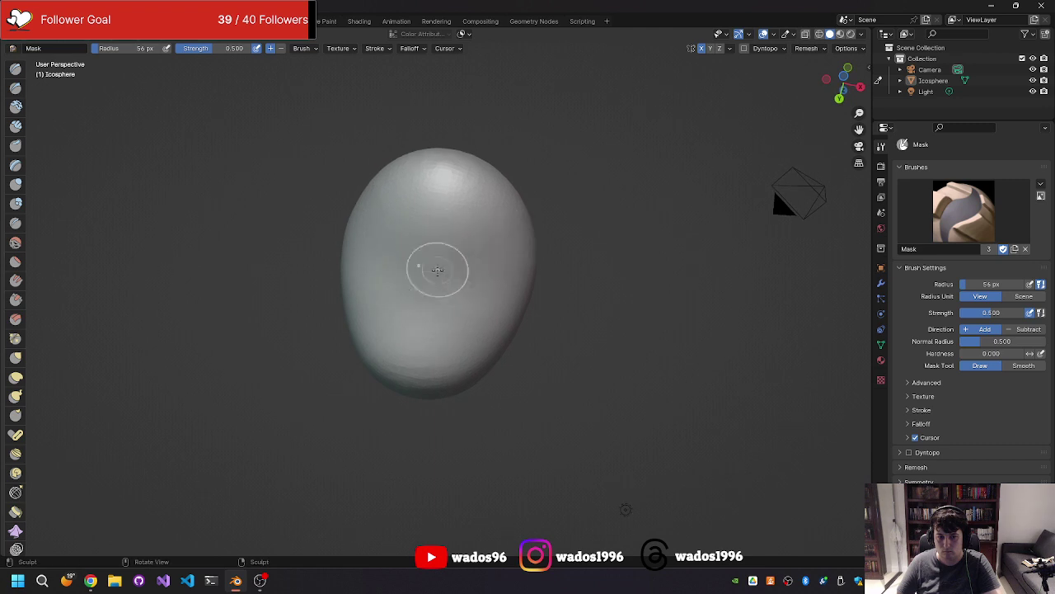
mouse_move(435, 276)
left_mouse_down()
mouse_move(434, 268)
mouse_move(387, 311)
left_mouse_up()
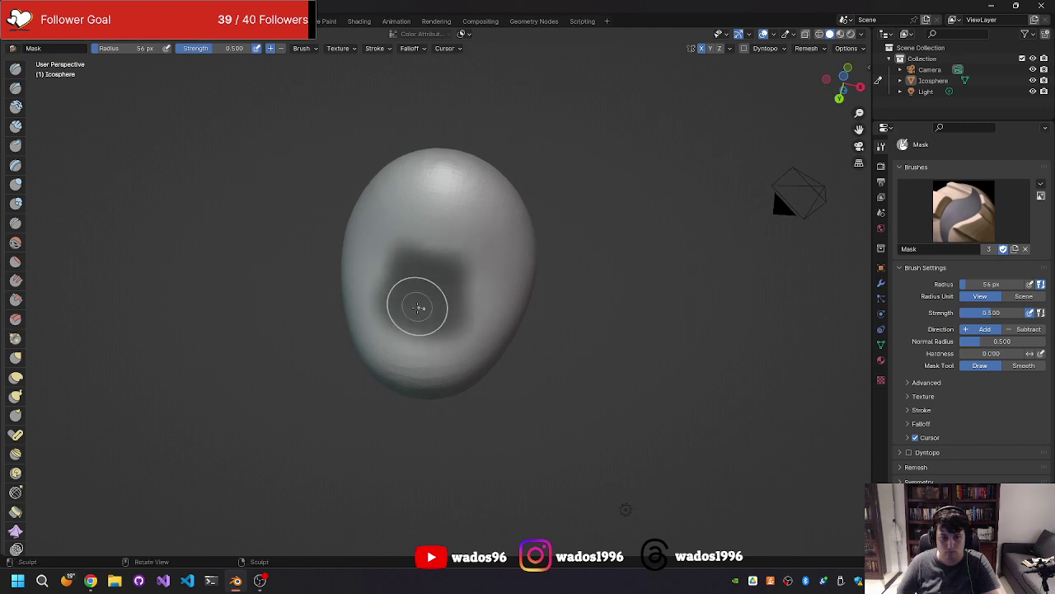
mouse_move(418, 306)
middle_mouse_down()
mouse_move(457, 204)
mouse_move(443, 295)
mouse_move(447, 239)
middle_mouse_up()
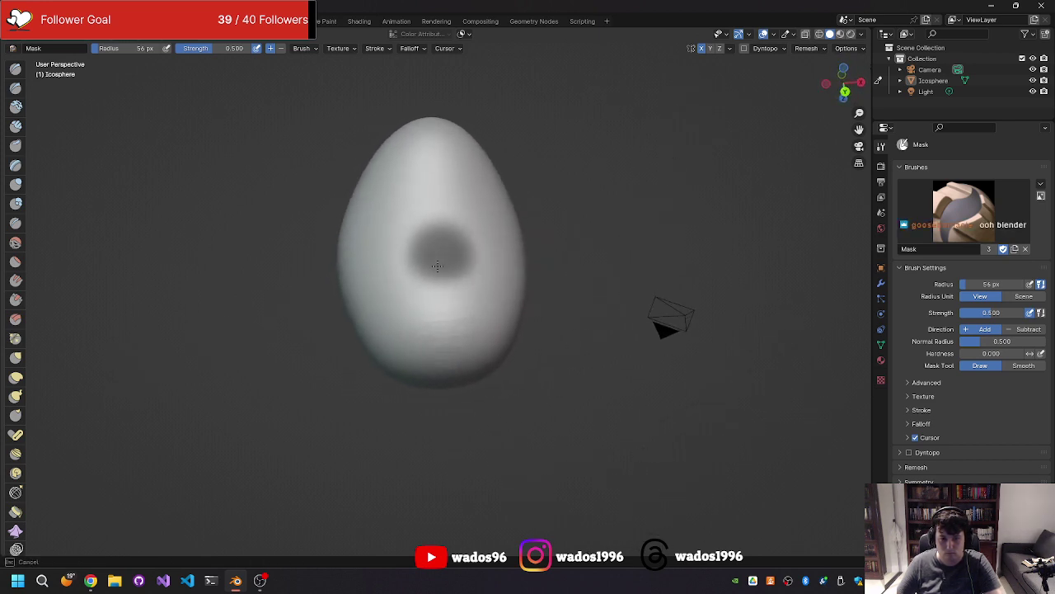
middle_click_drag(429, 253, 437, 278)
Step: Clear the mask, set the brush radius to 80 px, and paint a large oval on the front
key("alt+m")
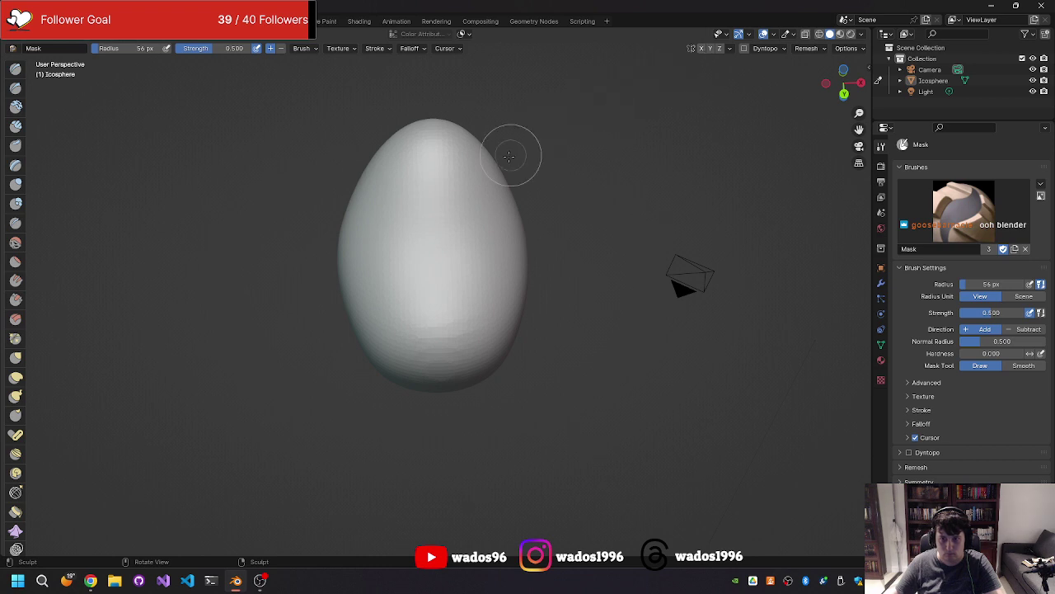
key("f")
left_click(440, 268)
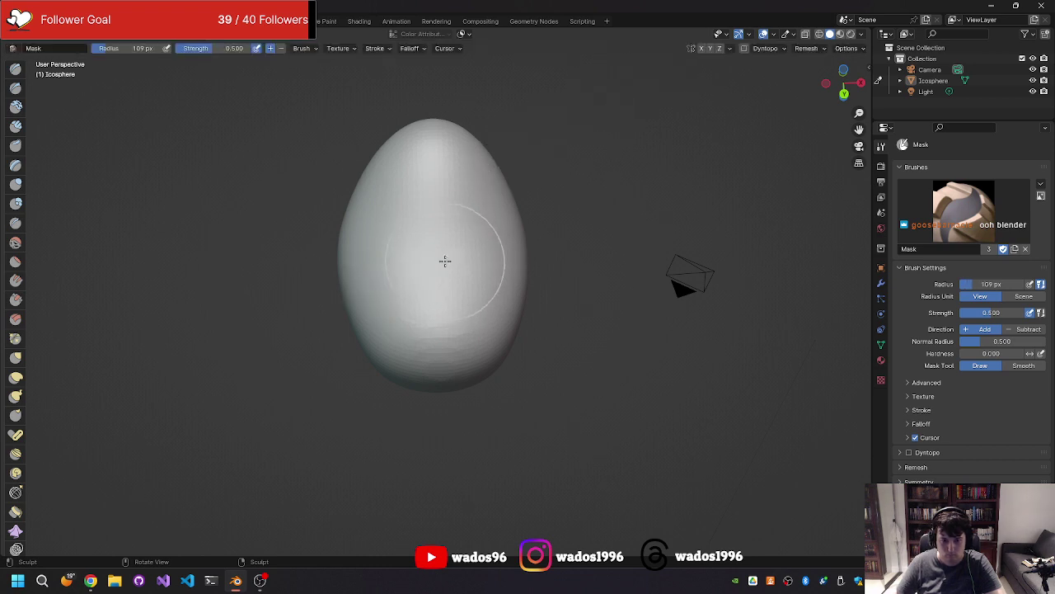
key("f")
left_click(425, 268)
left_click_drag(441, 258, 447, 280)
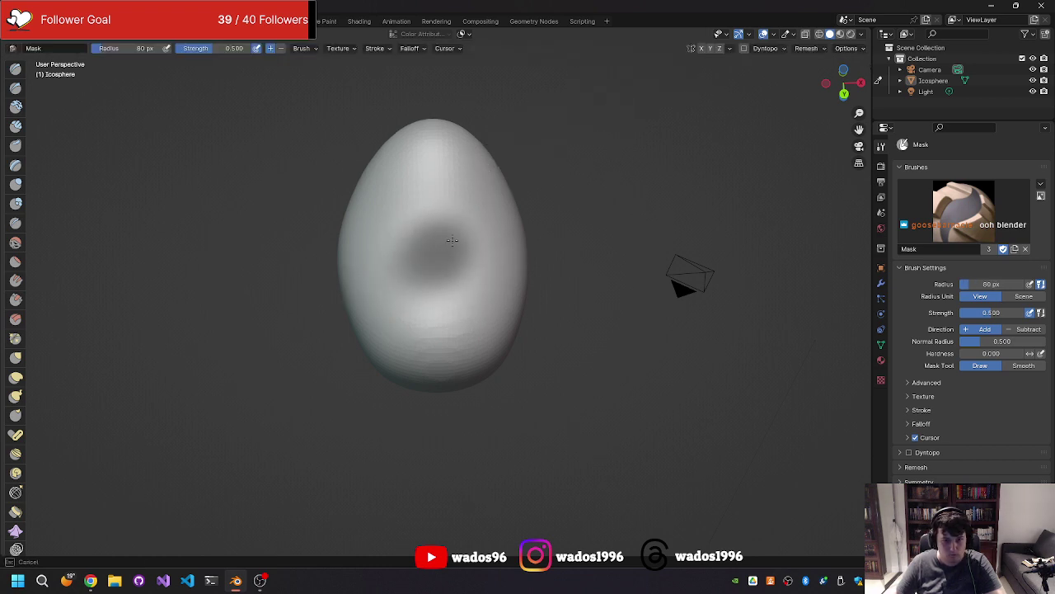
mouse_move(434, 234)
left_mouse_down()
mouse_move(459, 269)
mouse_move(444, 286)
left_mouse_up()
mouse_move(425, 231)
middle_mouse_down()
mouse_move(527, 195)
mouse_move(481, 244)
mouse_move(503, 215)
mouse_move(522, 219)
mouse_move(414, 207)
middle_mouse_up()
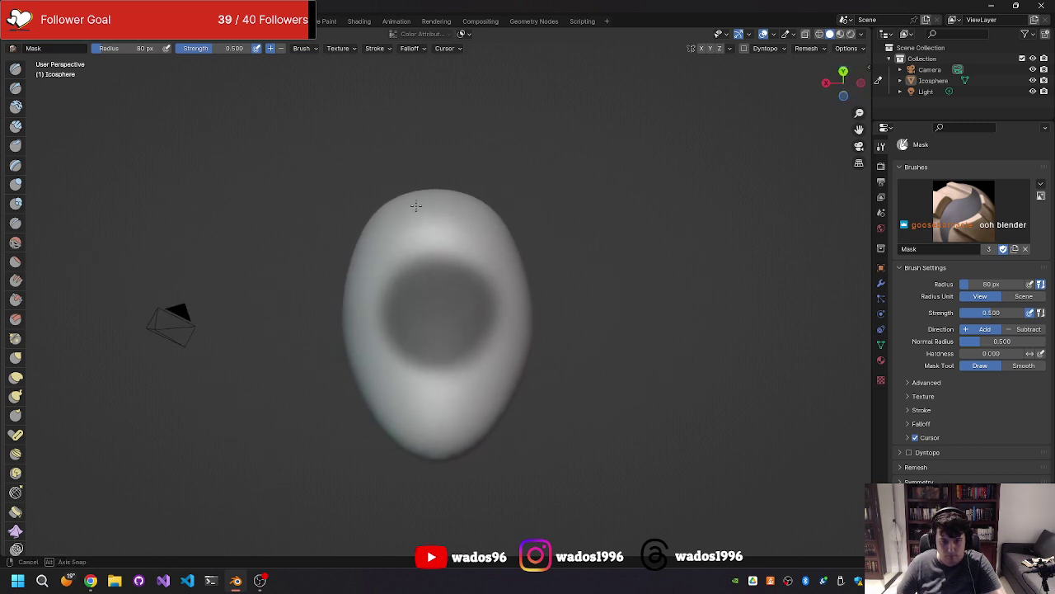
Step: Invert the mask so only the front oval stays editable, and show the toolbar in two columns
key("a")
left_click(346, 215)
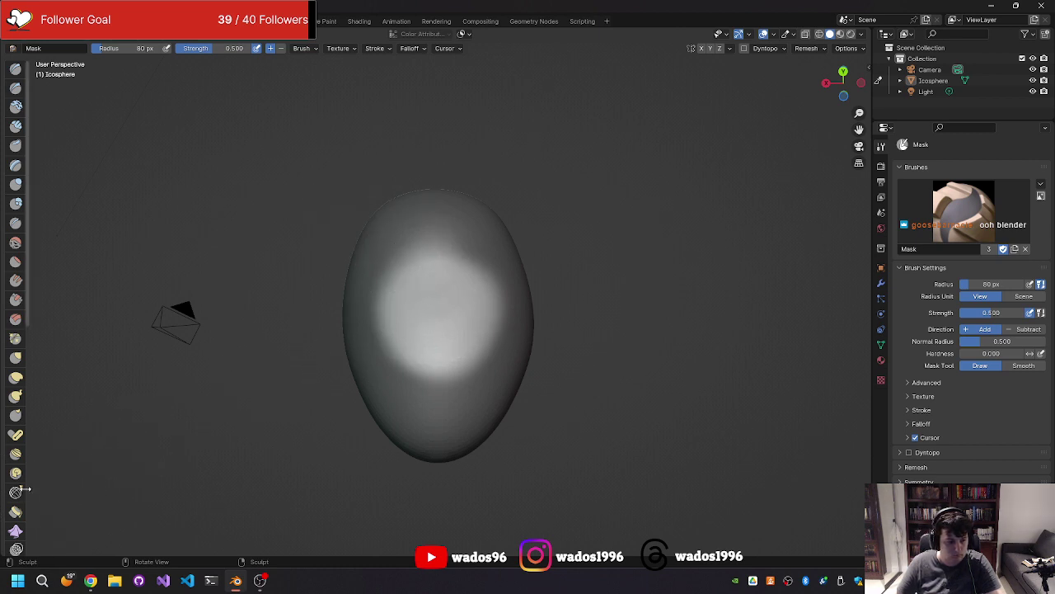
scroll(25, 490, "down", 10)
left_click_drag(33, 489, 45, 483)
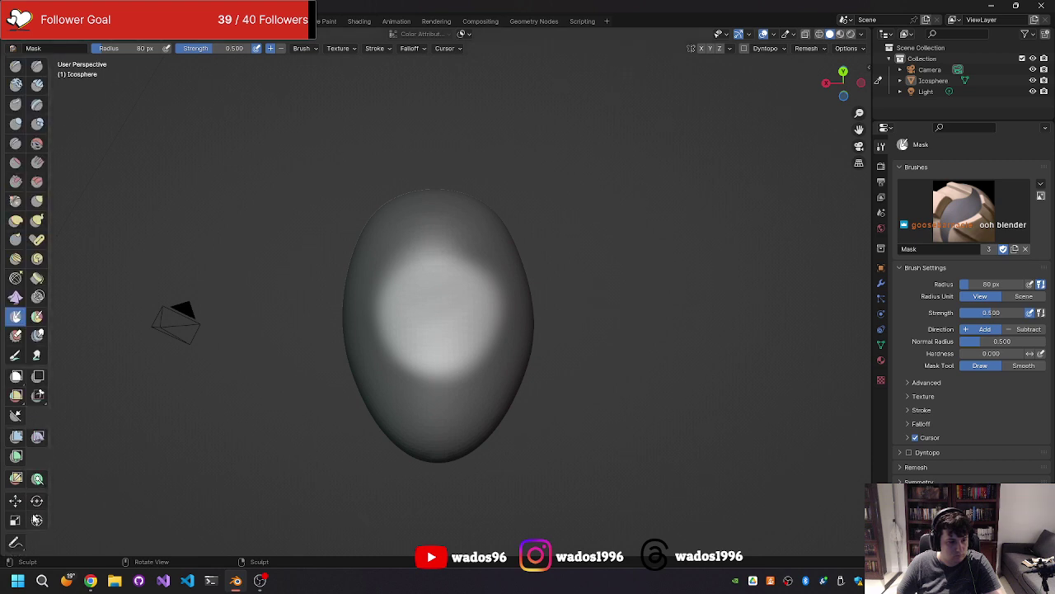
Step: Pull the unmasked front patch into a long tapering snout, shifting it along Y and raising it along Z
left_click(15, 502)
middle_click_drag(113, 429, 216, 391)
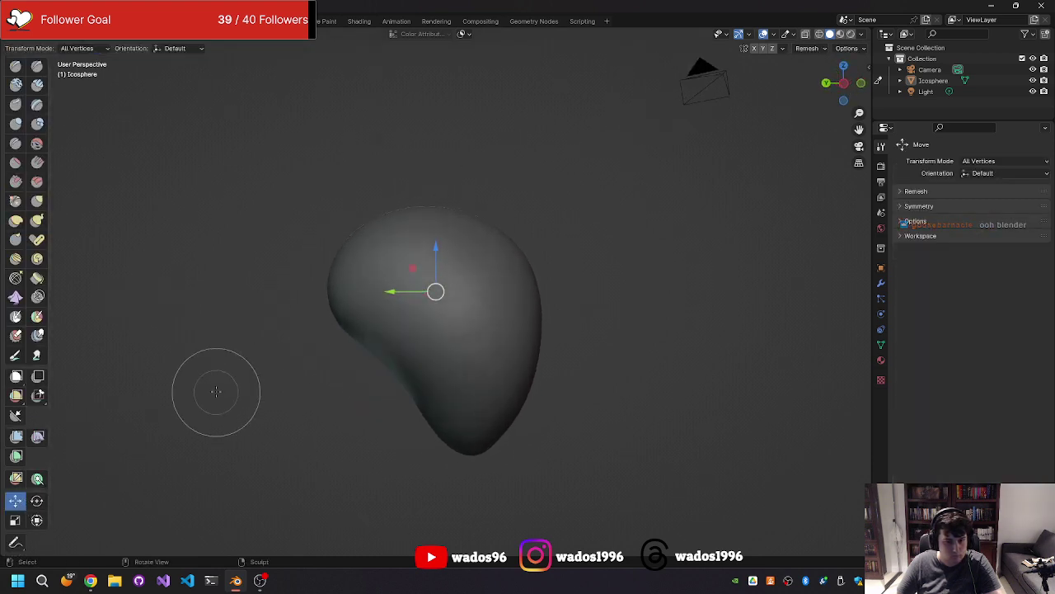
left_click_drag(433, 244, 359, 400)
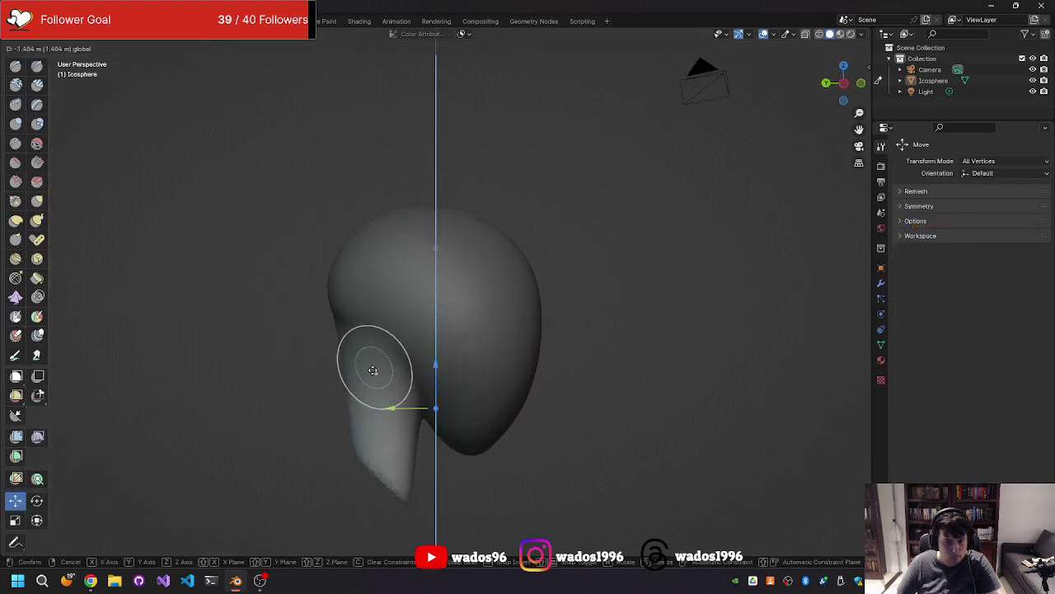
left_click_drag(395, 444, 330, 441)
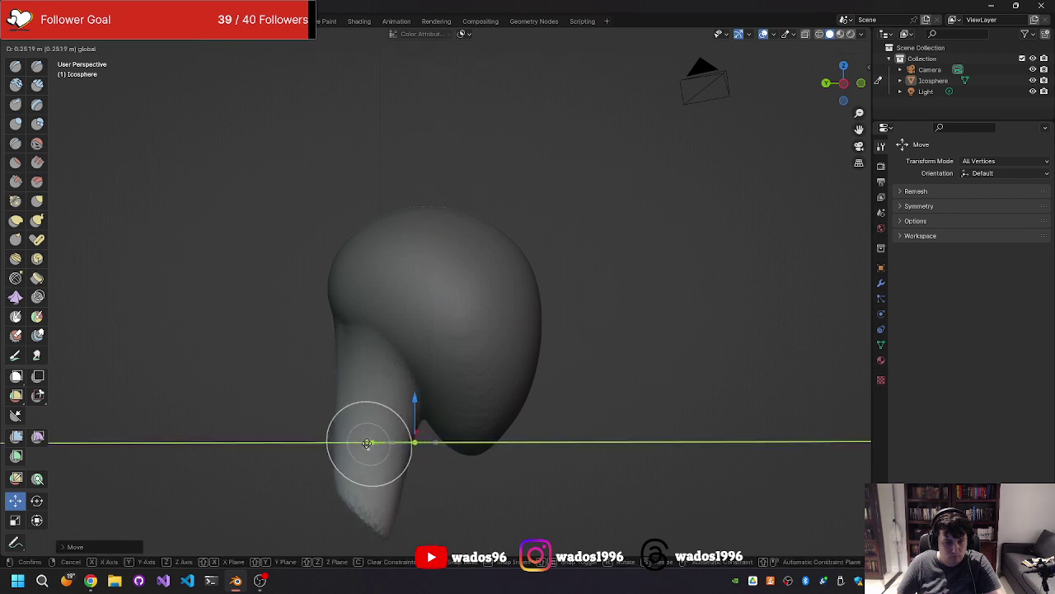
mouse_move(329, 441)
middle_mouse_down()
mouse_move(344, 420)
mouse_move(321, 410)
middle_mouse_up()
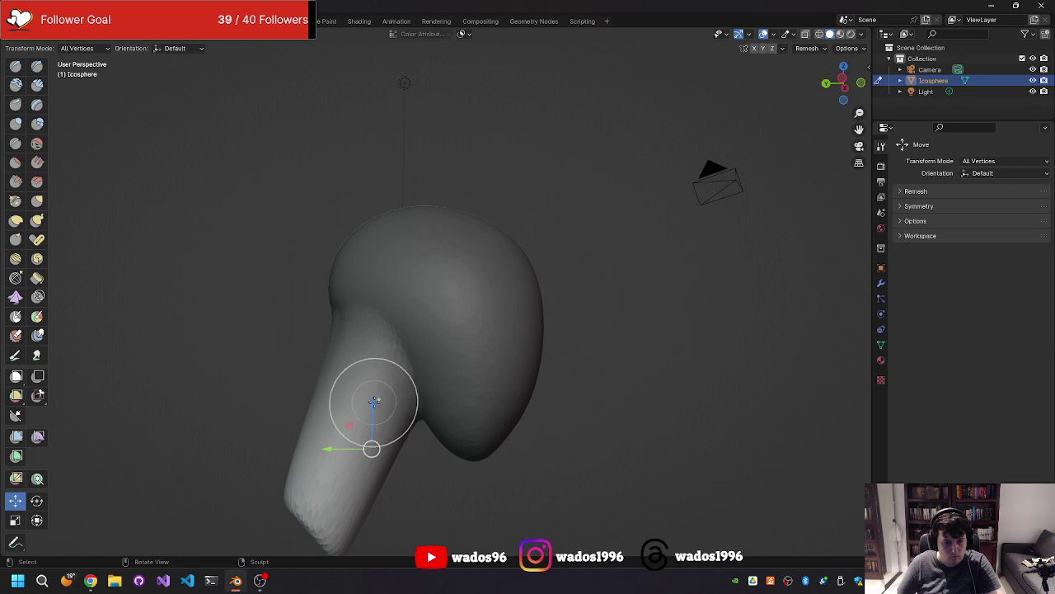
left_click_drag(373, 402, 428, 354)
left_click(428, 353)
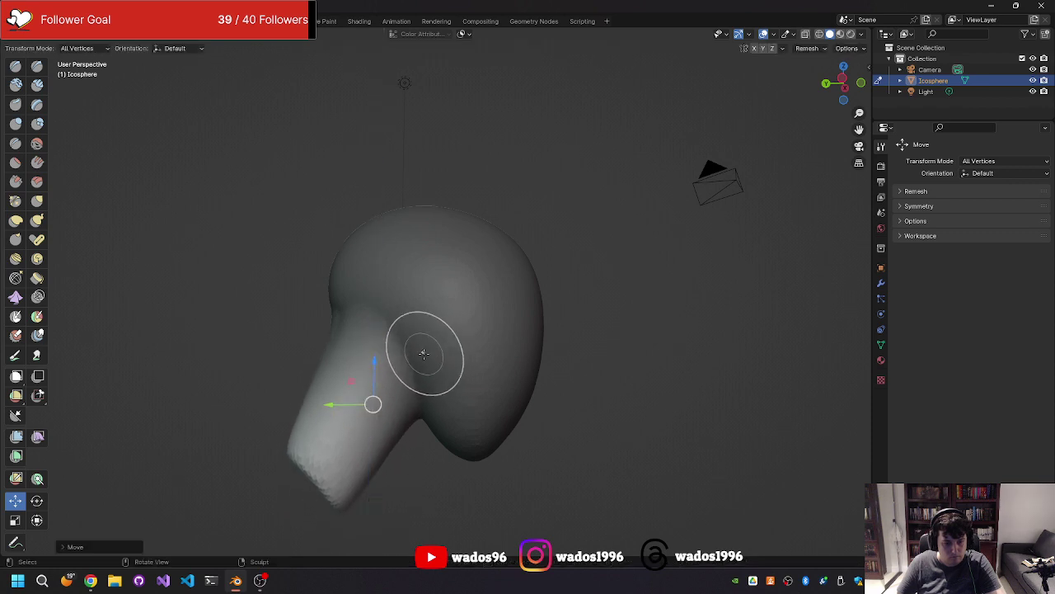
mouse_move(347, 369)
middle_mouse_down()
mouse_move(543, 371)
mouse_move(652, 337)
mouse_move(632, 377)
mouse_move(714, 366)
mouse_move(506, 342)
mouse_move(582, 343)
mouse_move(533, 339)
mouse_move(572, 330)
mouse_move(455, 325)
mouse_move(481, 316)
middle_mouse_up()
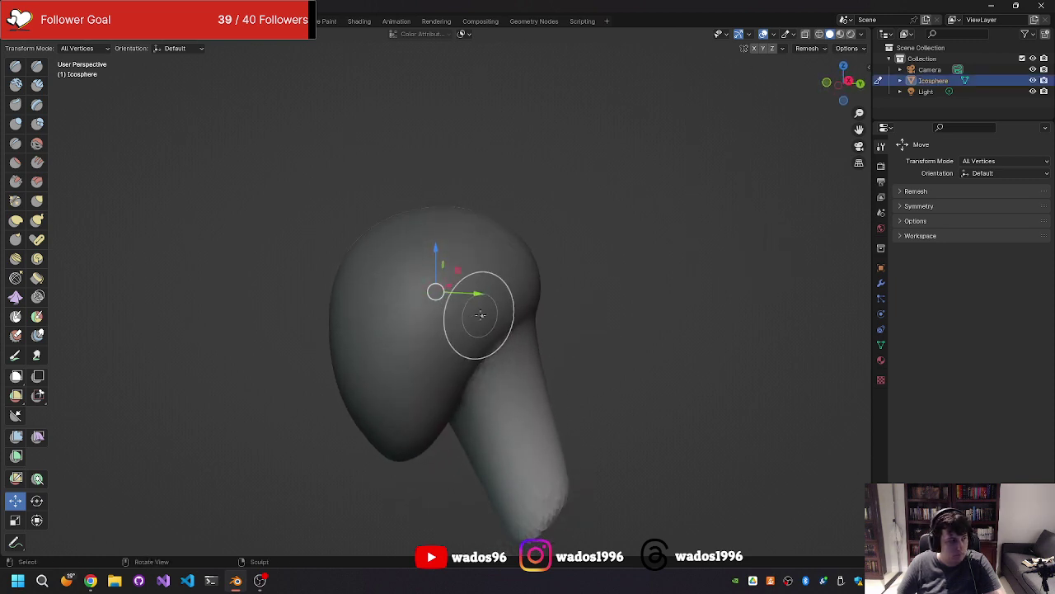
Step: Clear the mask from the whole mushroom-shaped model using the mask pie menu
key("a")
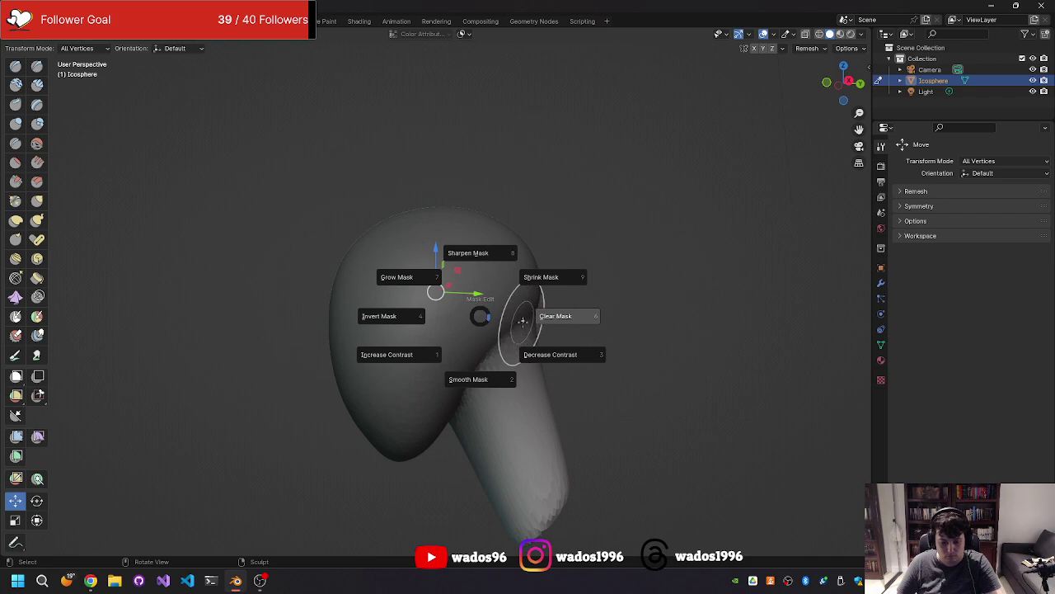
left_click(522, 321)
mouse_move(522, 321)
middle_mouse_down()
mouse_move(561, 314)
mouse_move(513, 301)
middle_mouse_up()
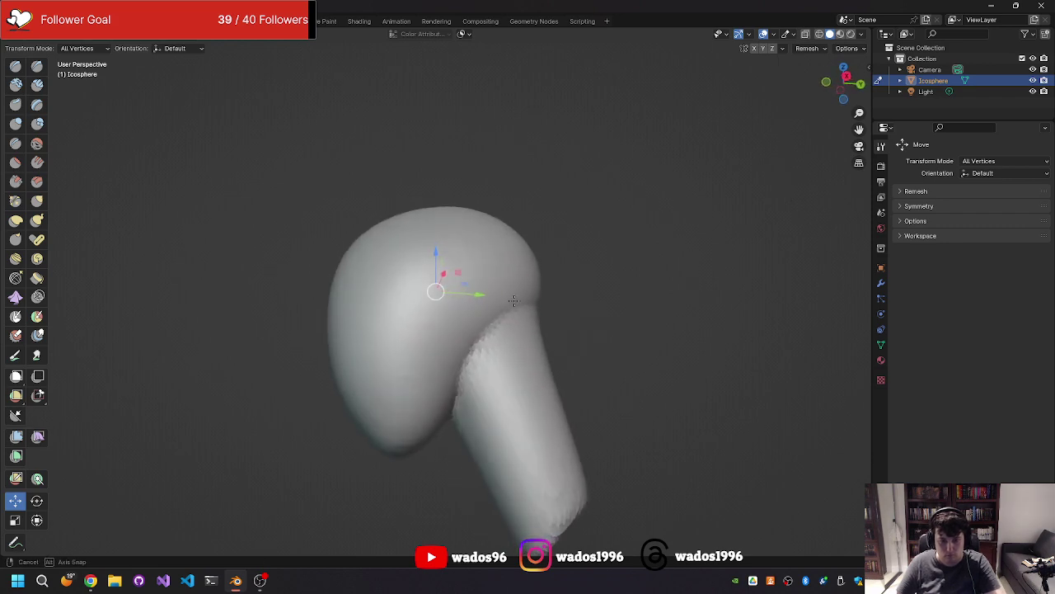
Step: Drag the head–stem junction outward with the Move brush to fill the notch
key("r")
left_click(572, 286)
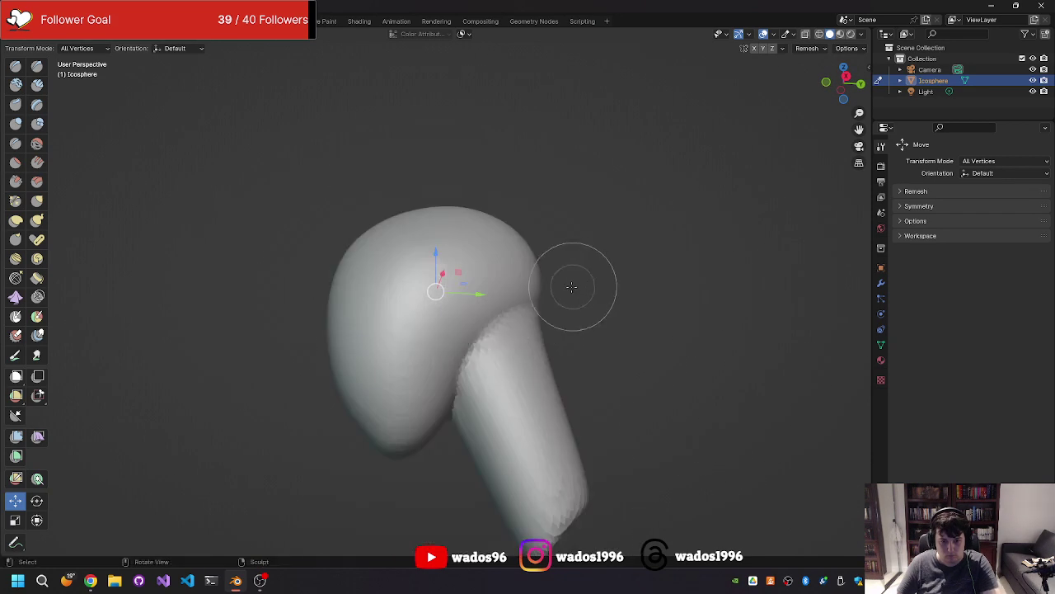
left_click_drag(571, 286, 514, 304)
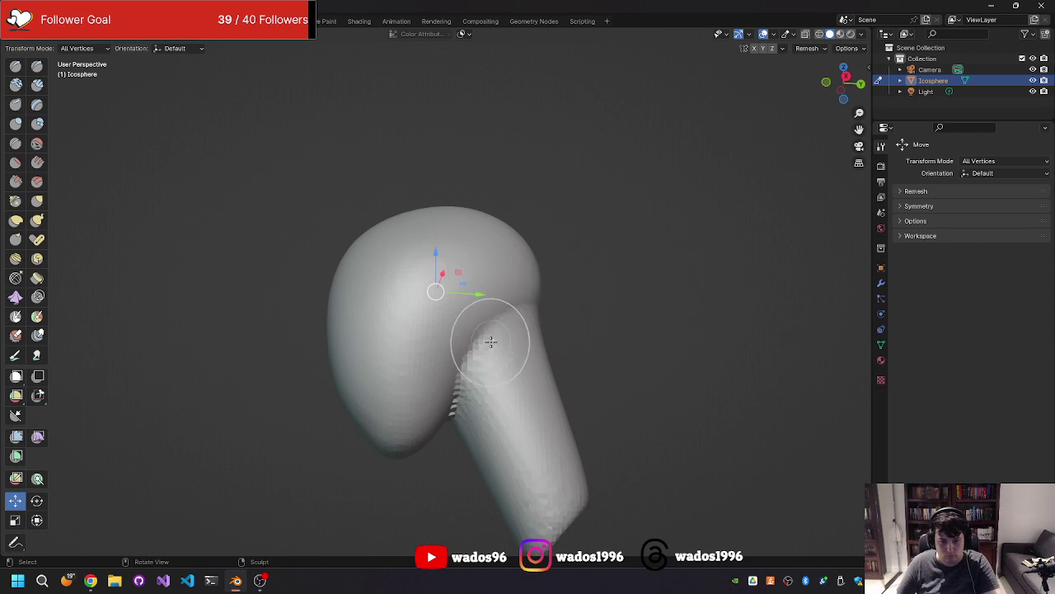
Step: Smooth the jagged, faceted junction where the head meets the stem with the Smooth brush
left_click(37, 143)
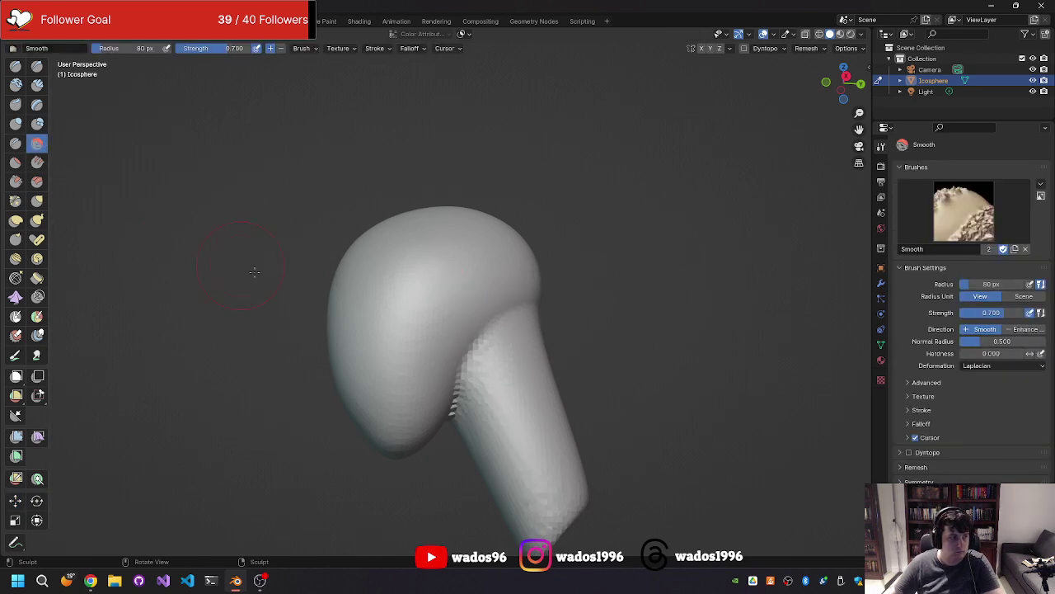
mouse_move(458, 375)
left_mouse_down()
mouse_move(452, 388)
mouse_move(532, 389)
mouse_move(539, 401)
mouse_move(446, 409)
left_mouse_up()
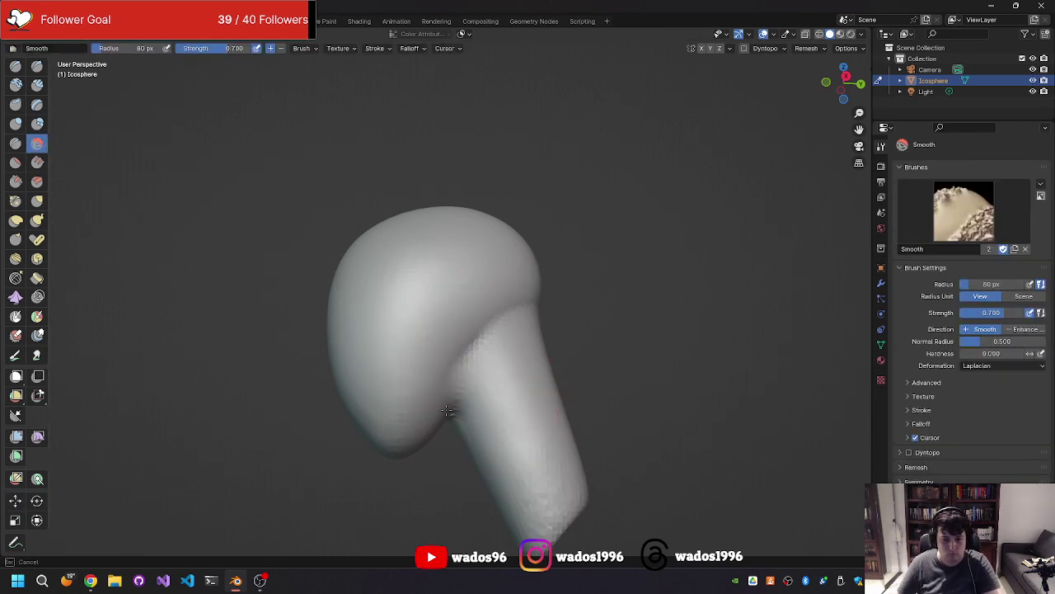
middle_click_drag(446, 410, 629, 250)
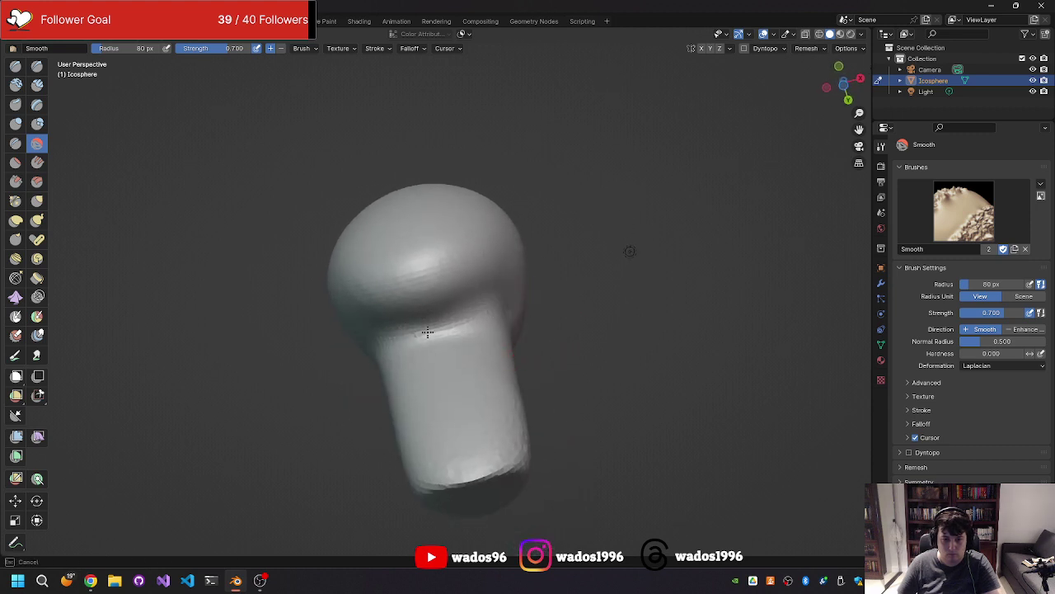
middle_click_drag(428, 332, 476, 377)
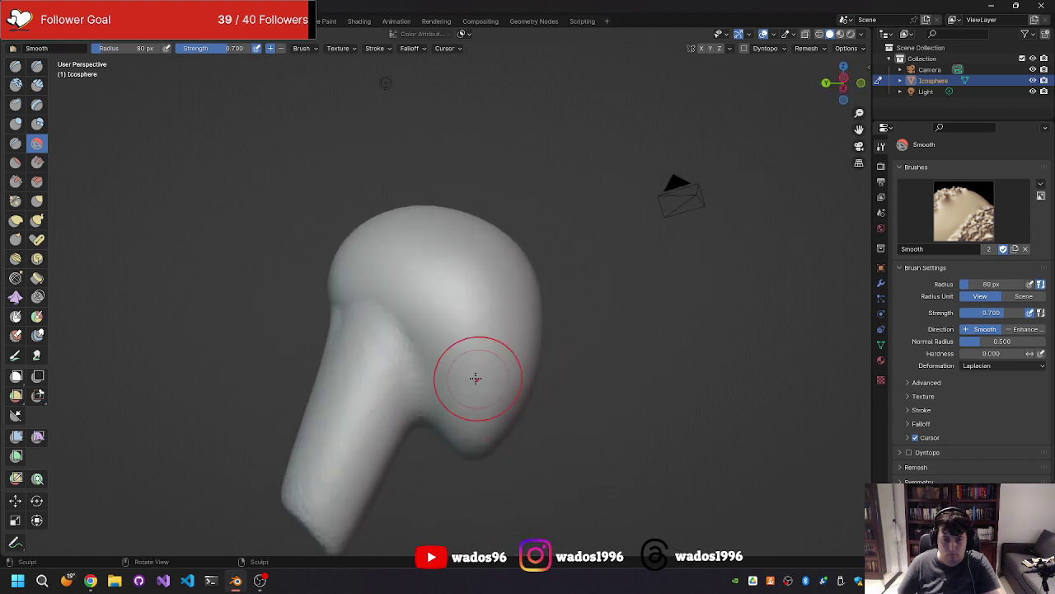
left_click_drag(476, 377, 409, 319)
mouse_move(409, 387)
middle_mouse_down()
mouse_move(438, 365)
mouse_move(495, 385)
middle_mouse_up()
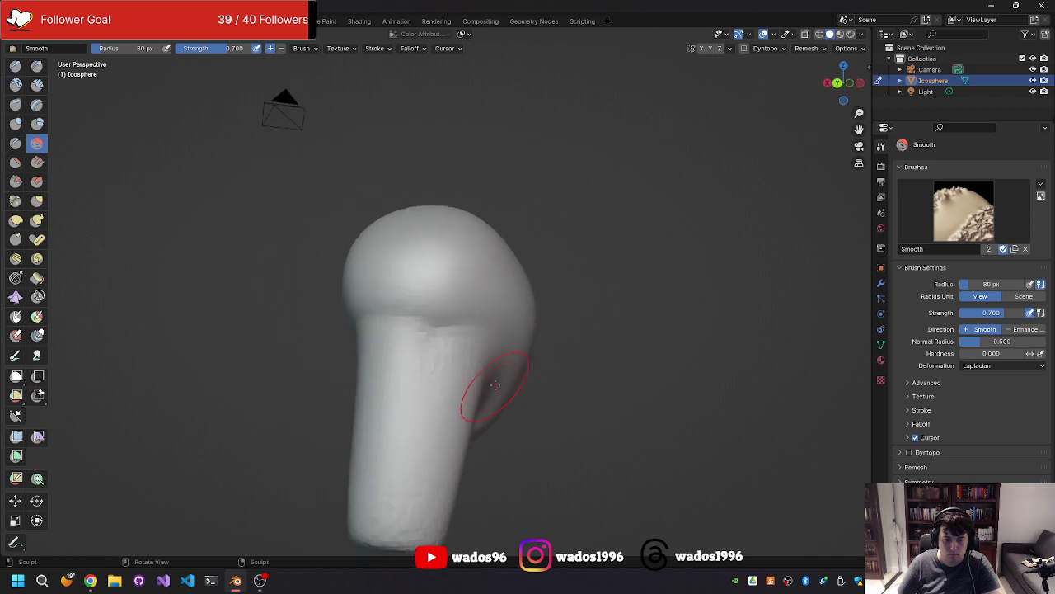
mouse_move(338, 321)
middle_mouse_down()
mouse_move(469, 341)
mouse_move(504, 306)
middle_mouse_up()
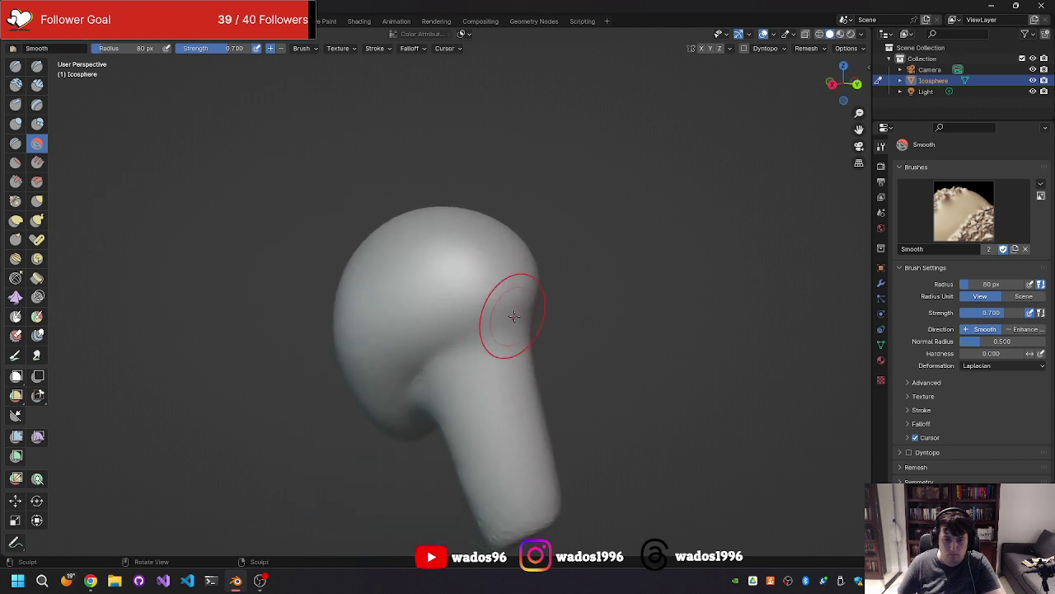
Step: Smooth the rough faceted surface along the lower stem
mouse_move(426, 377)
middle_mouse_down()
mouse_move(405, 306)
mouse_move(478, 365)
middle_mouse_up()
mouse_move(478, 366)
left_mouse_down()
mouse_move(483, 435)
mouse_move(578, 415)
mouse_move(508, 454)
mouse_move(511, 442)
mouse_move(577, 434)
mouse_move(530, 379)
mouse_move(571, 402)
left_mouse_up()
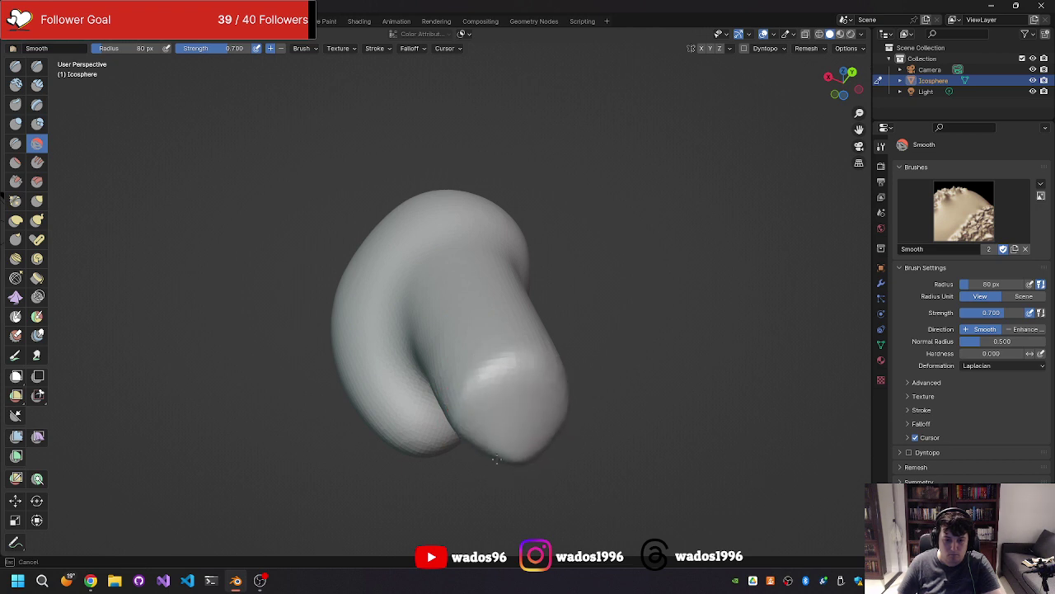
mouse_move(571, 402)
middle_mouse_down()
mouse_move(492, 380)
mouse_move(480, 346)
middle_mouse_up()
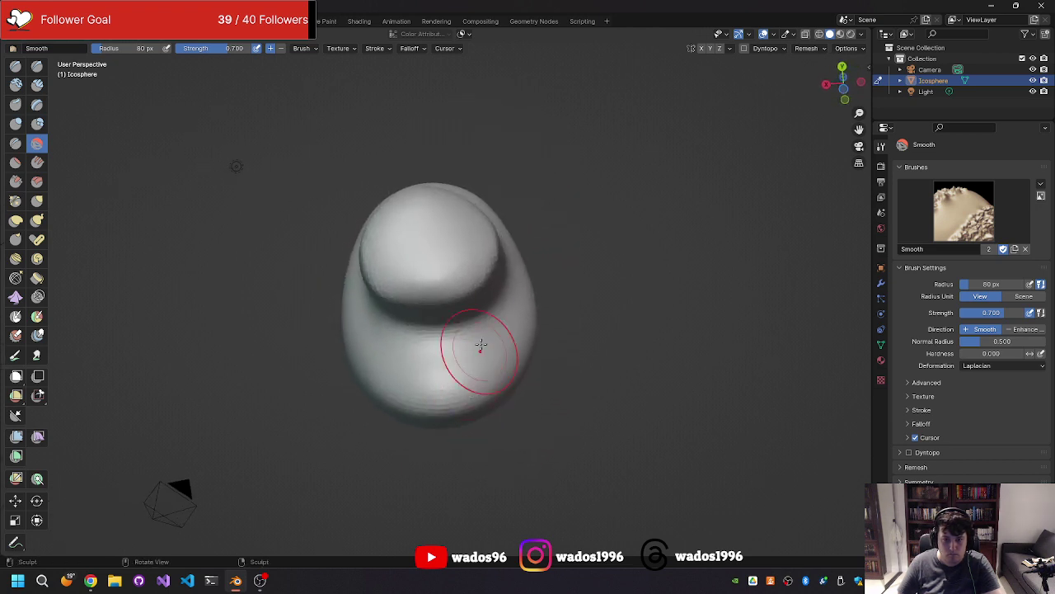
mouse_move(437, 267)
left_mouse_down()
mouse_move(394, 276)
mouse_move(476, 237)
left_mouse_up()
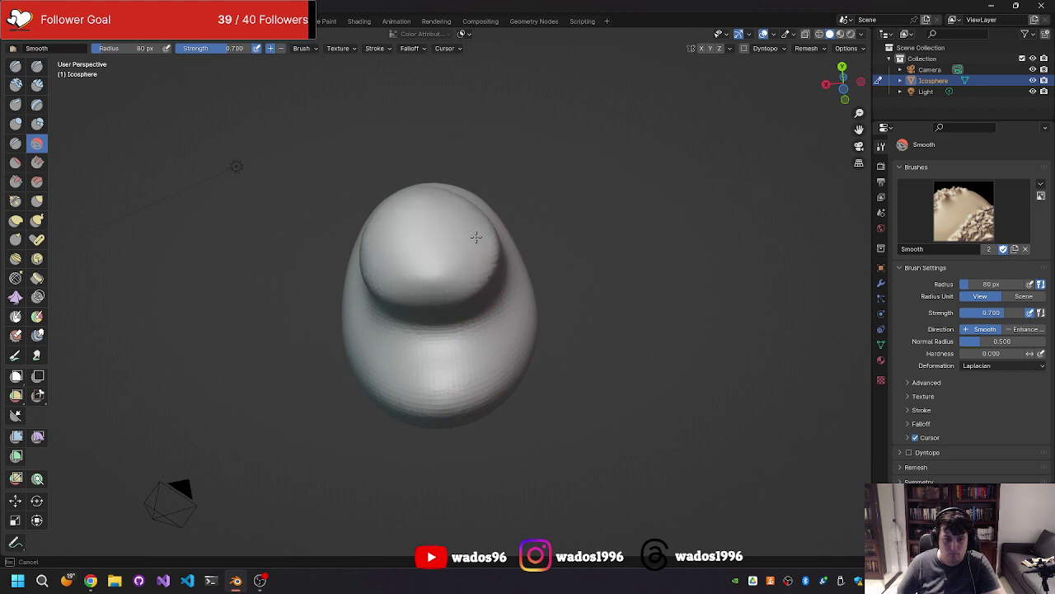
mouse_move(431, 261)
middle_mouse_down()
mouse_move(464, 344)
mouse_move(602, 347)
mouse_move(495, 345)
mouse_move(537, 340)
middle_mouse_up()
Step: Grab and reshape the back of the head and neck with a 271 px brush radius
key("g")
left_click_drag(519, 396, 504, 363)
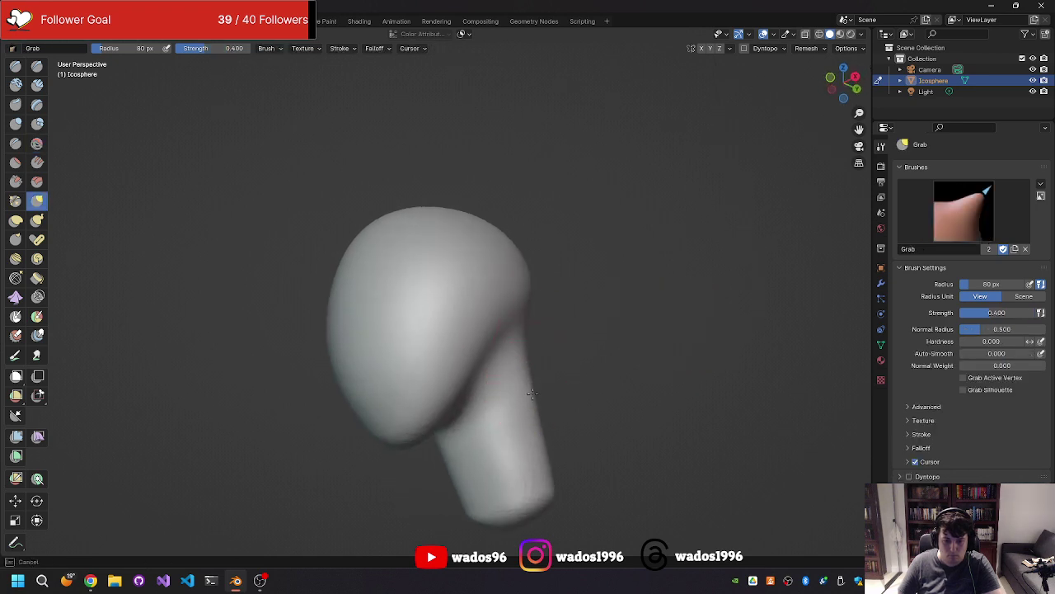
middle_click_drag(497, 319, 533, 324)
key("f")
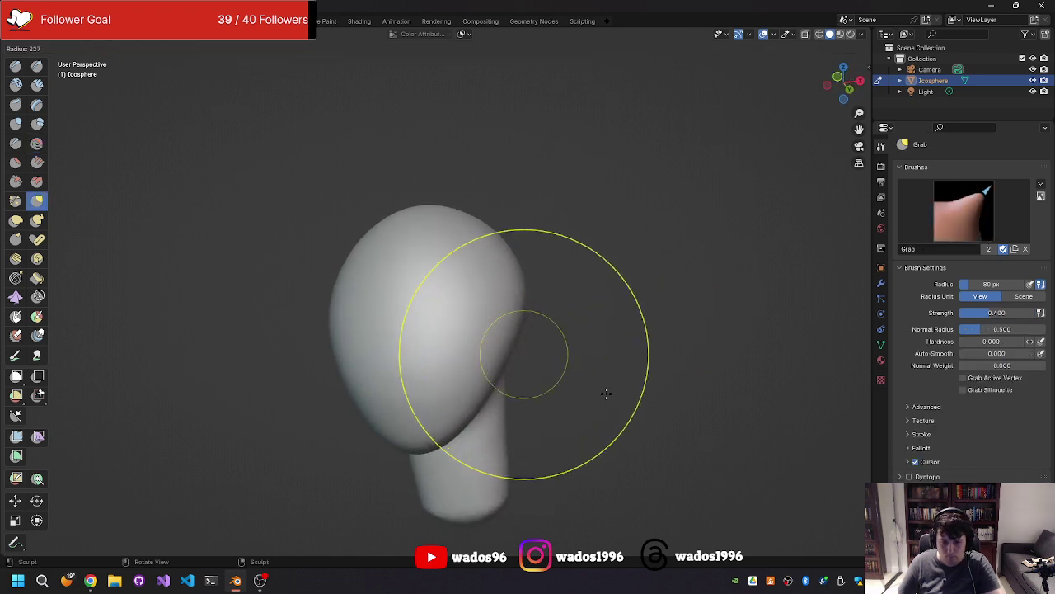
left_click(573, 401)
middle_click_drag(509, 407, 573, 400)
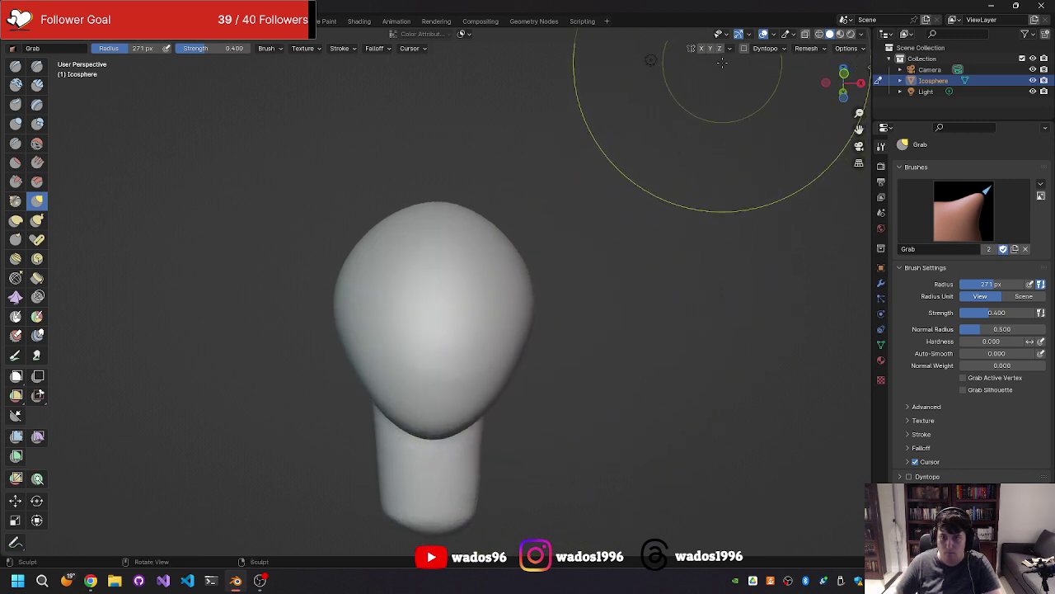
middle_click_drag(577, 288, 495, 347)
Step: Shrink the Grab radius to 127 px and pull the lower head and jaw down
key("f")
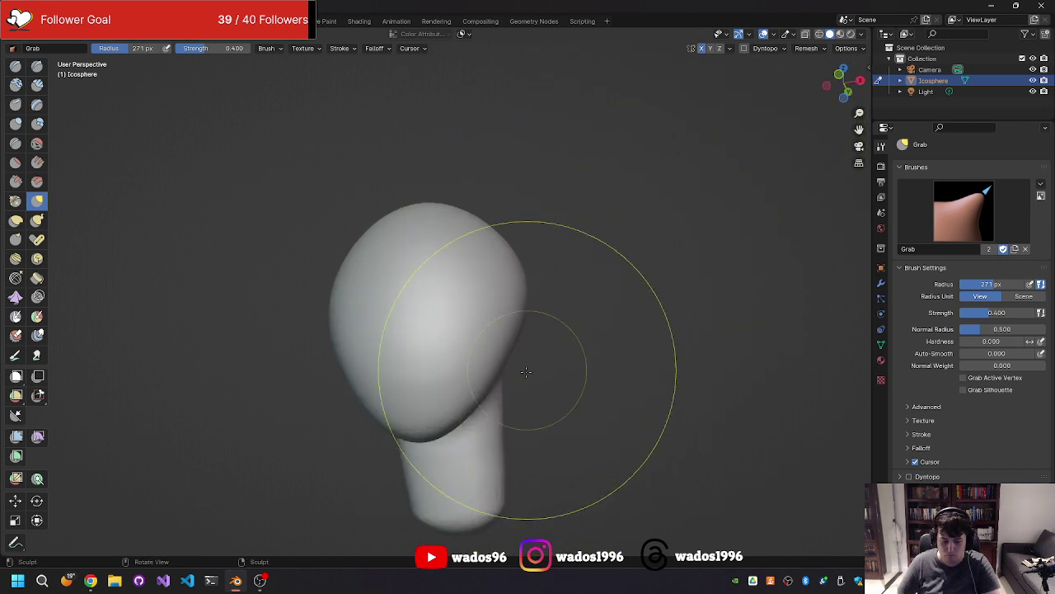
left_click(427, 412)
mouse_move(427, 413)
left_mouse_down()
mouse_move(502, 445)
mouse_move(500, 490)
left_mouse_up()
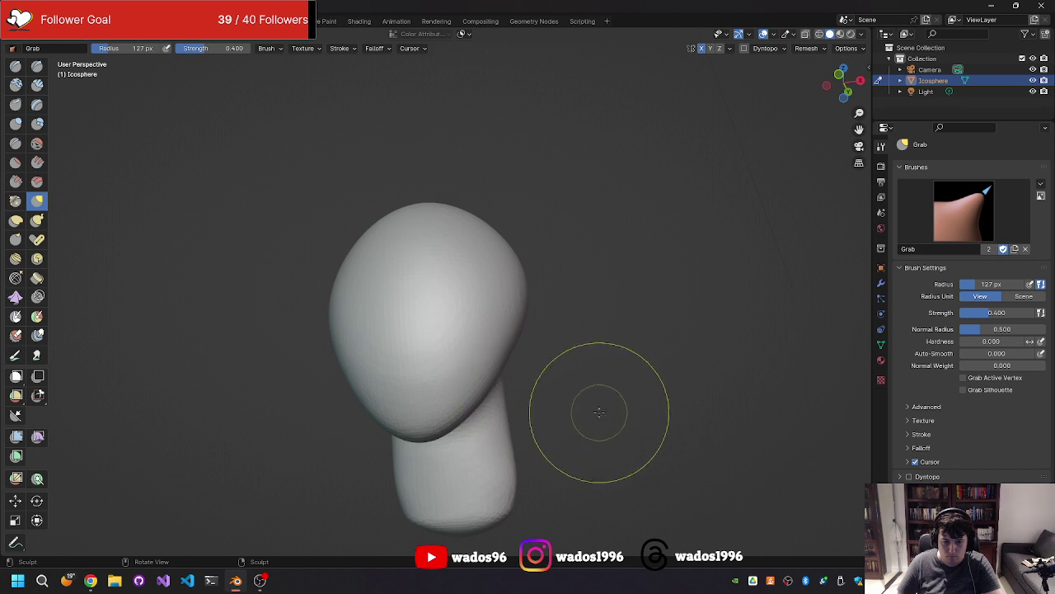
mouse_move(537, 394)
middle_mouse_down()
mouse_move(611, 410)
mouse_move(549, 429)
middle_mouse_up()
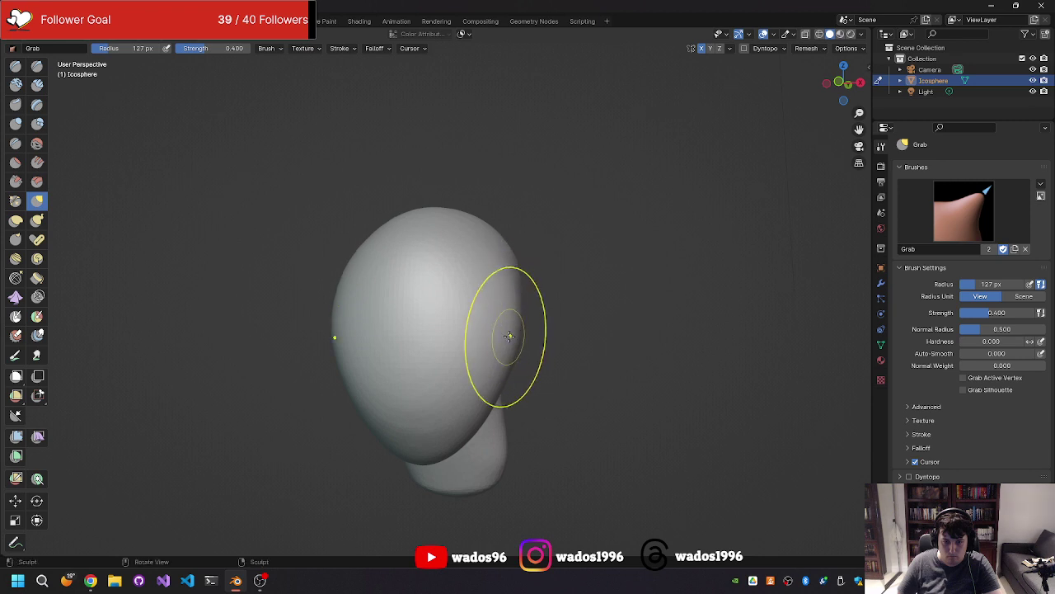
mouse_move(514, 337)
middle_mouse_down()
mouse_move(522, 443)
mouse_move(657, 352)
mouse_move(440, 346)
mouse_move(509, 315)
mouse_move(522, 318)
mouse_move(520, 341)
middle_mouse_up()
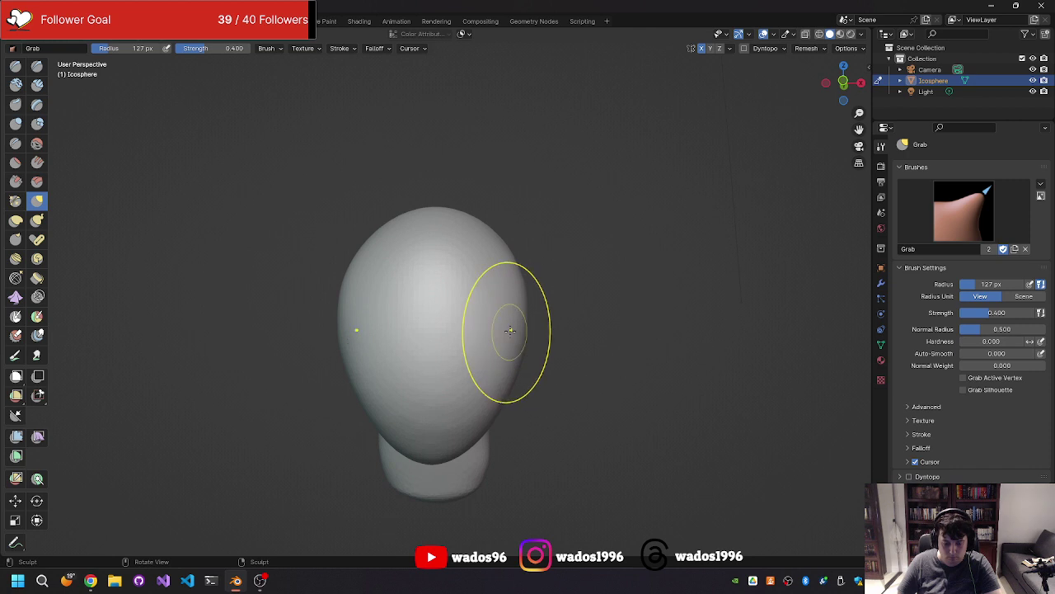
Step: Switch to the Crease brush from the sculpt brush list
key("shift+c")
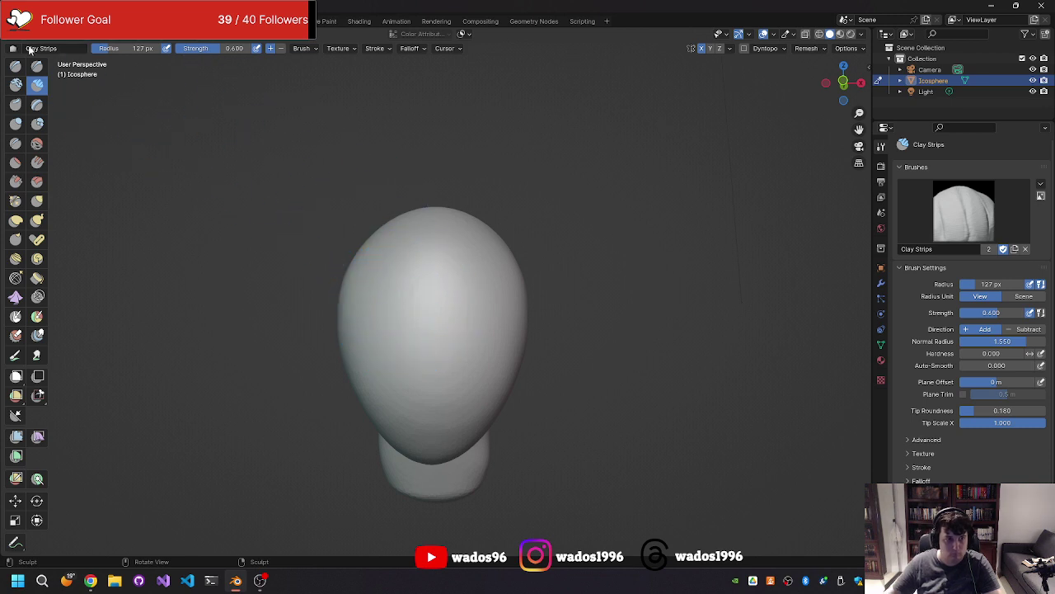
key("g")
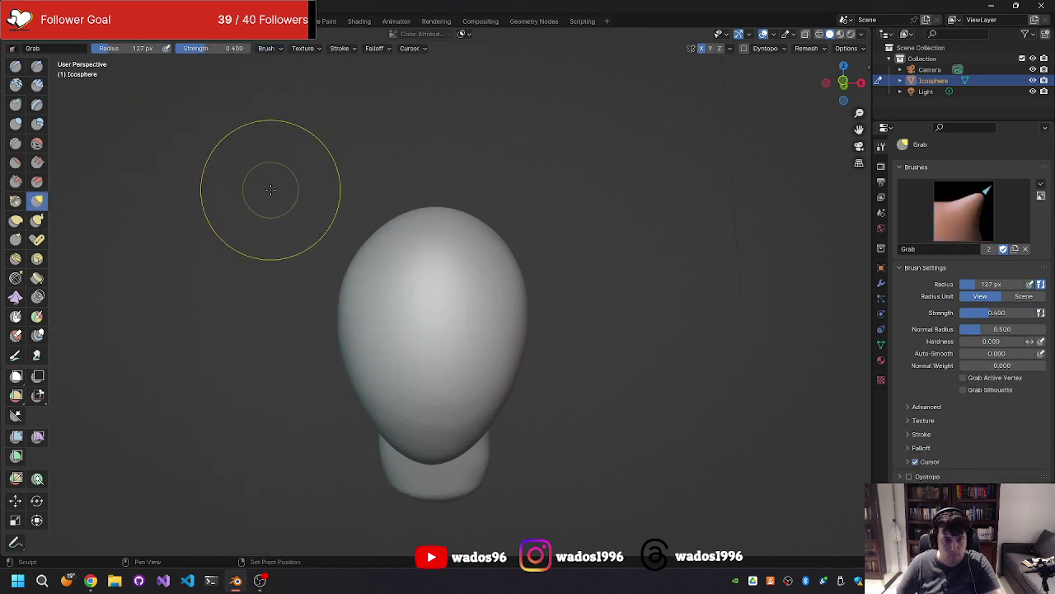
key("shift+space")
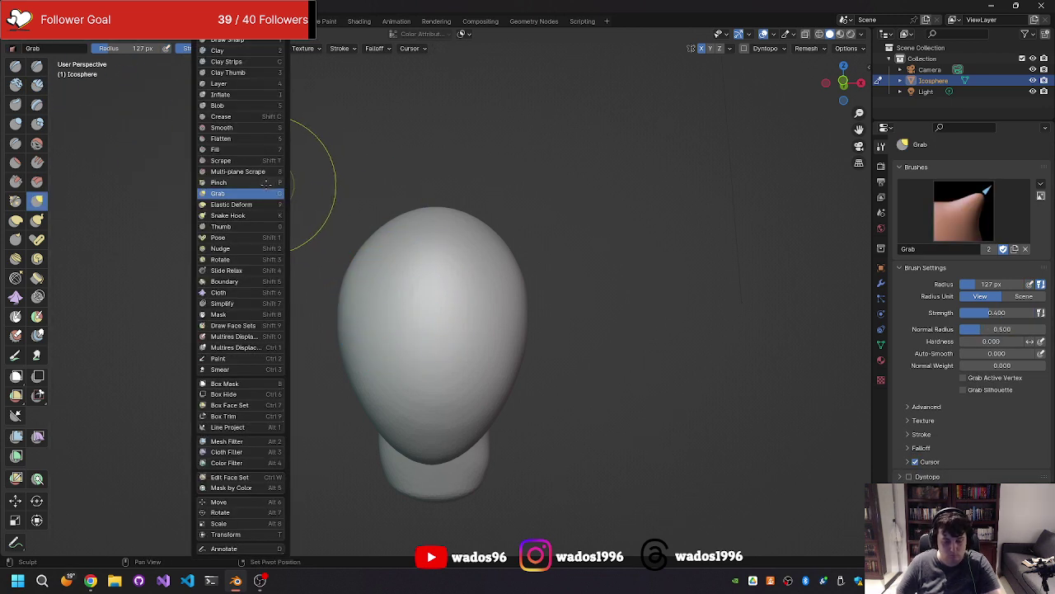
key("shift+c")
Step: Set the Crease radius to 51 px and carve a horizontal groove across the eye line
key("f")
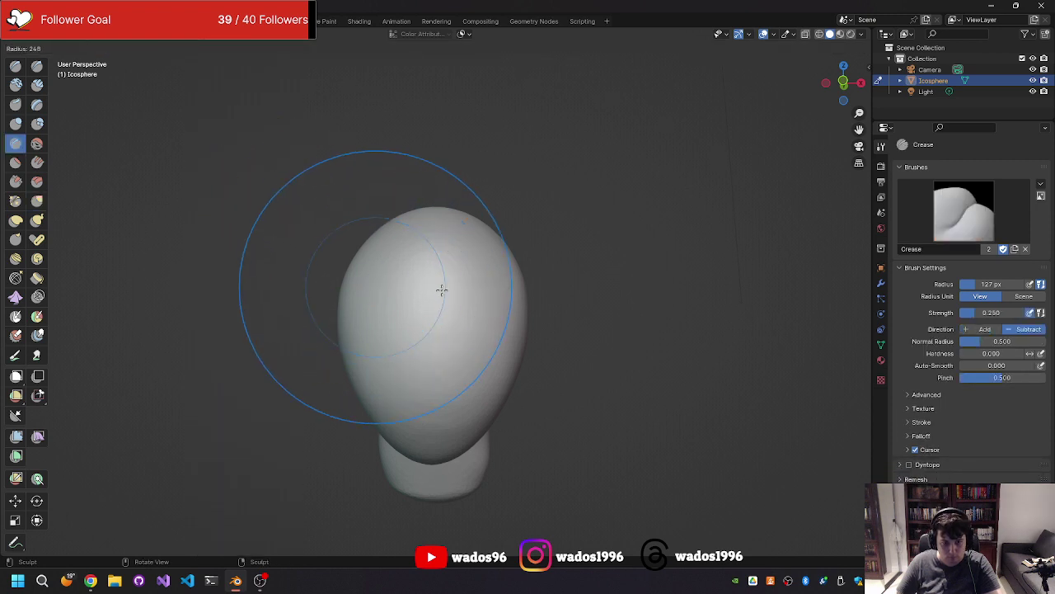
left_click(309, 289)
key("f")
left_click(287, 311)
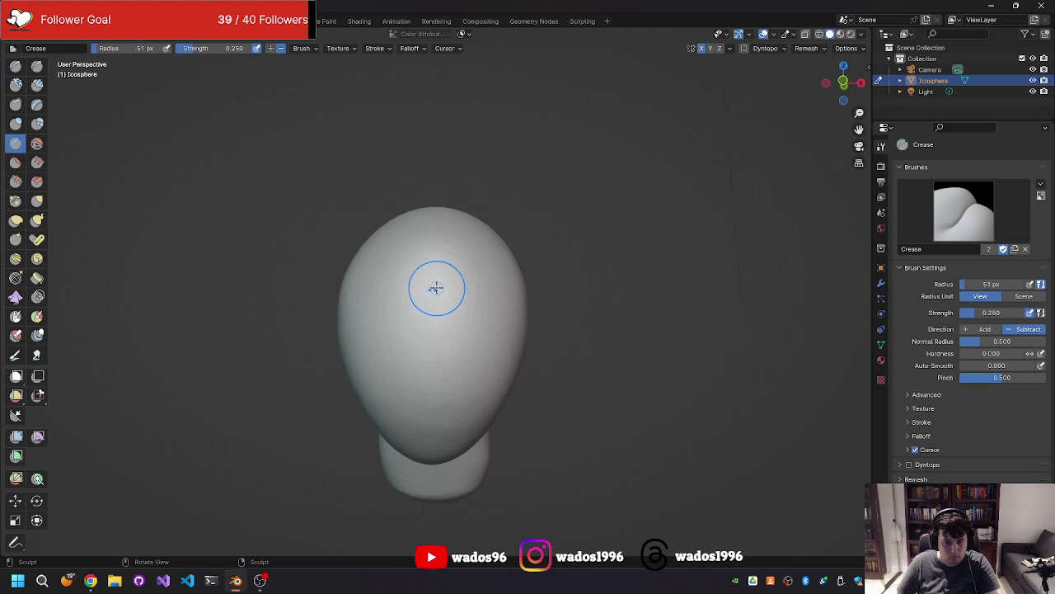
left_click_drag(427, 286, 429, 287)
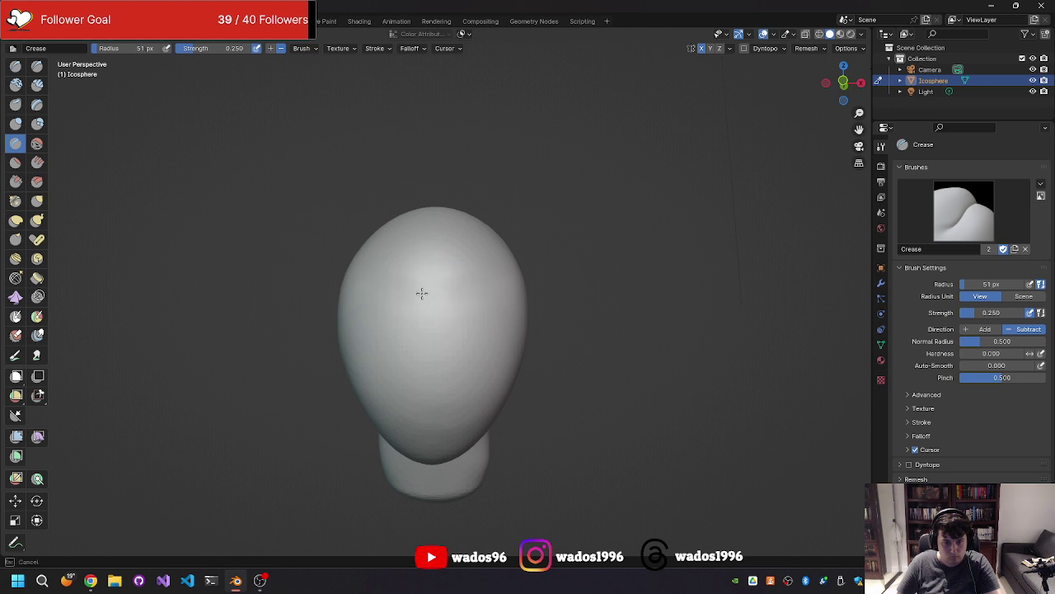
left_click_drag(364, 285, 436, 298)
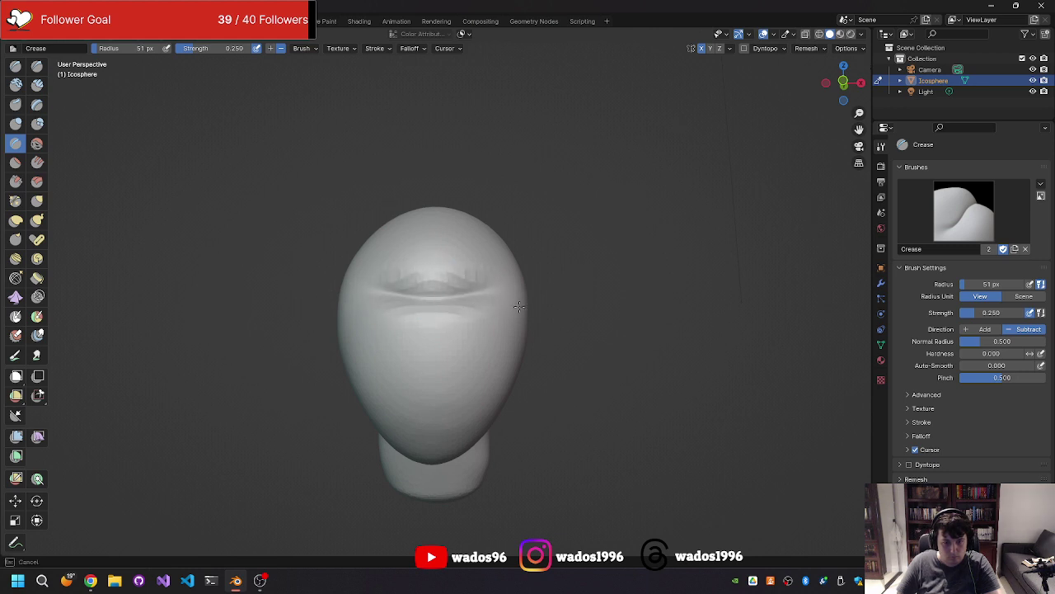
left_click_drag(519, 306, 558, 304)
Step: Undo the eye-line crease strokes and snap to the front orthographic view
key("ctrl+z")
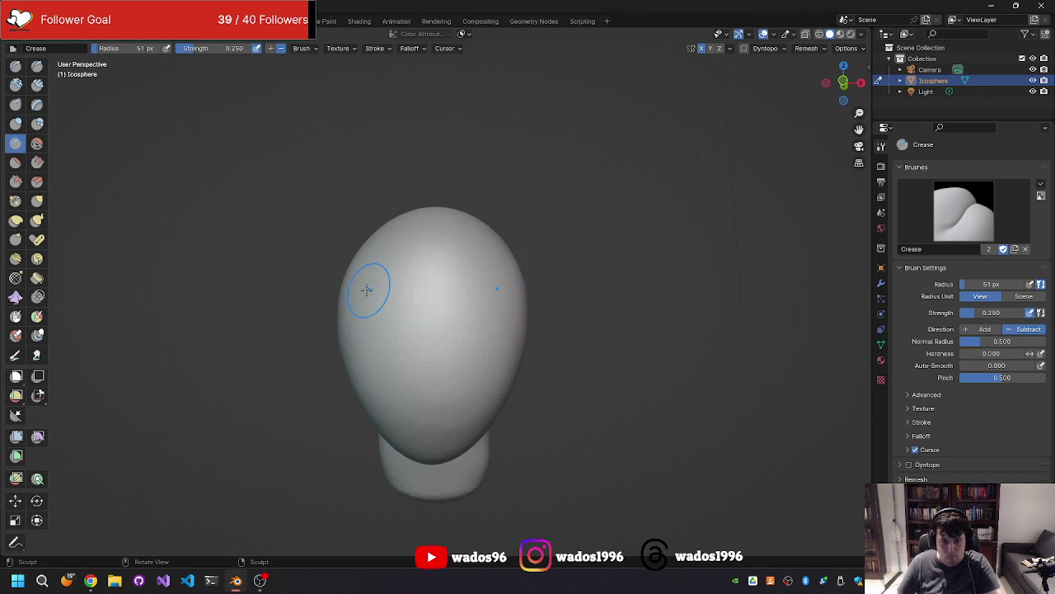
mouse_move(402, 288)
left_mouse_down()
mouse_move(479, 294)
mouse_move(379, 291)
mouse_move(502, 302)
mouse_move(339, 293)
left_mouse_up()
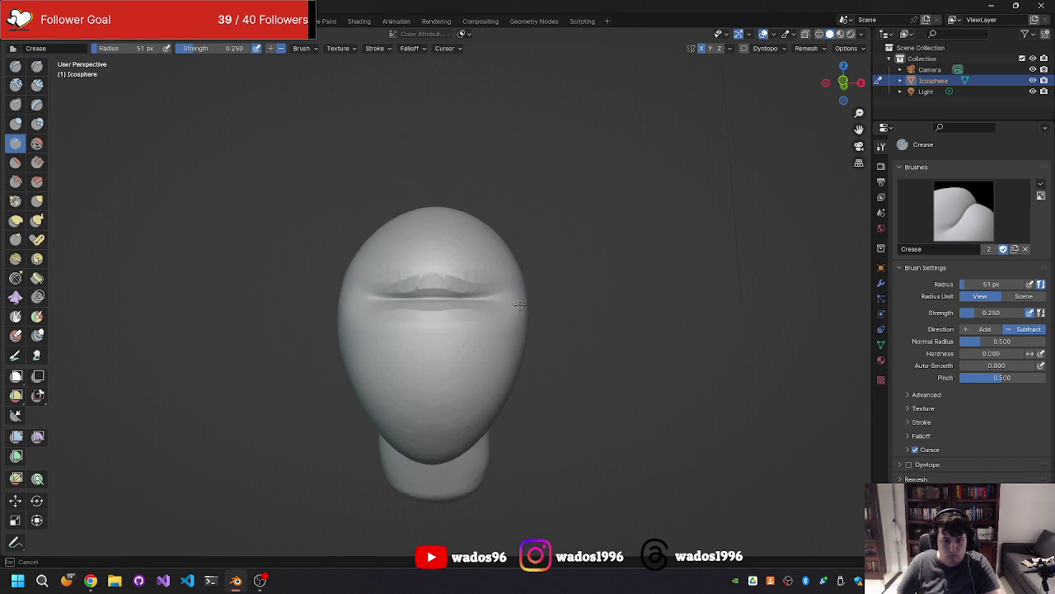
middle_click_drag(520, 305, 522, 307)
key("ctrl+z")
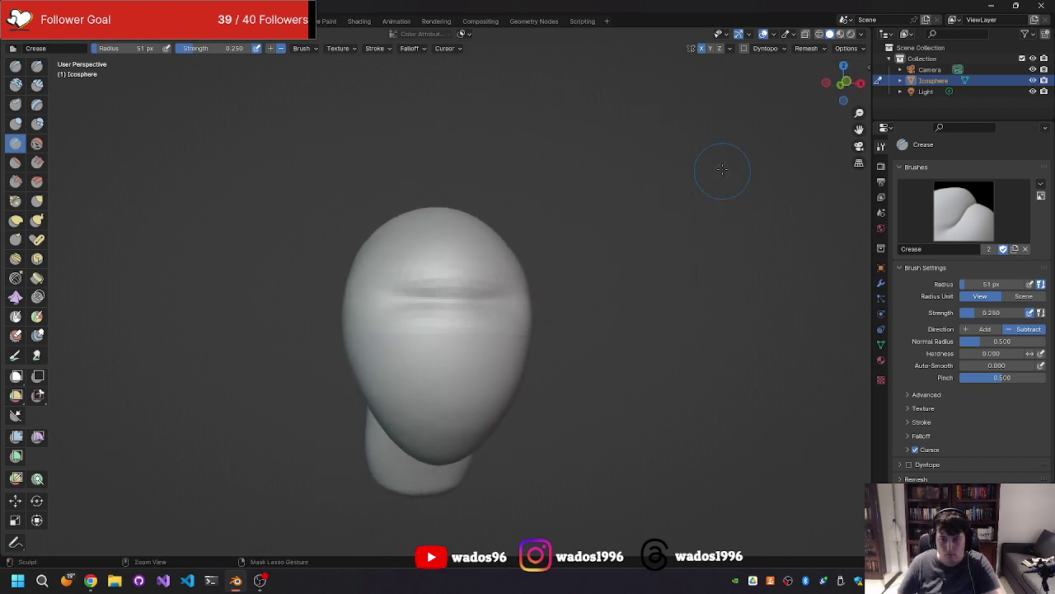
key("ctrl+z")
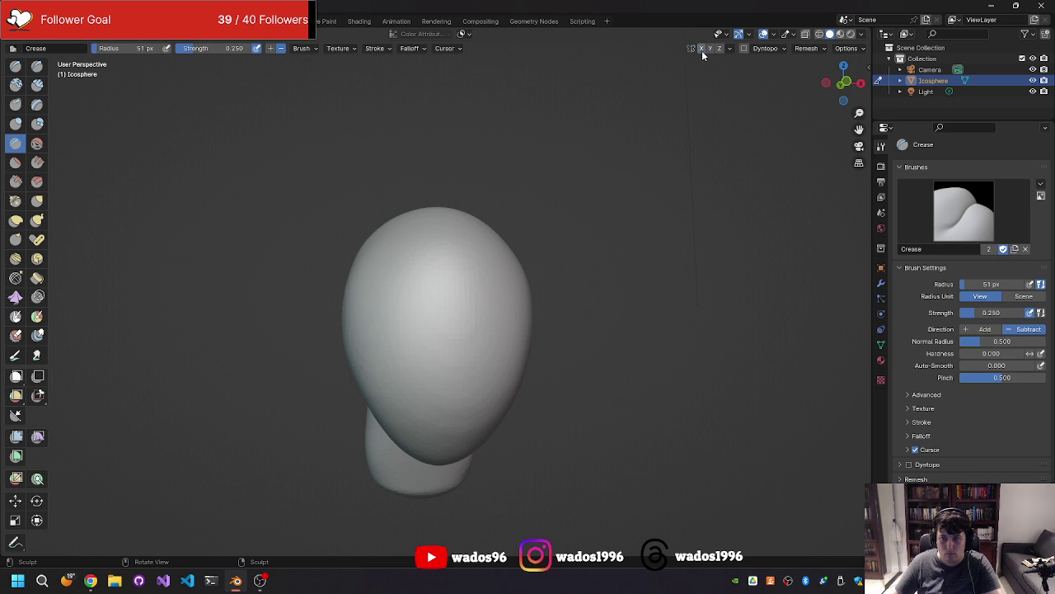
middle_click_drag(370, 283, 375, 287)
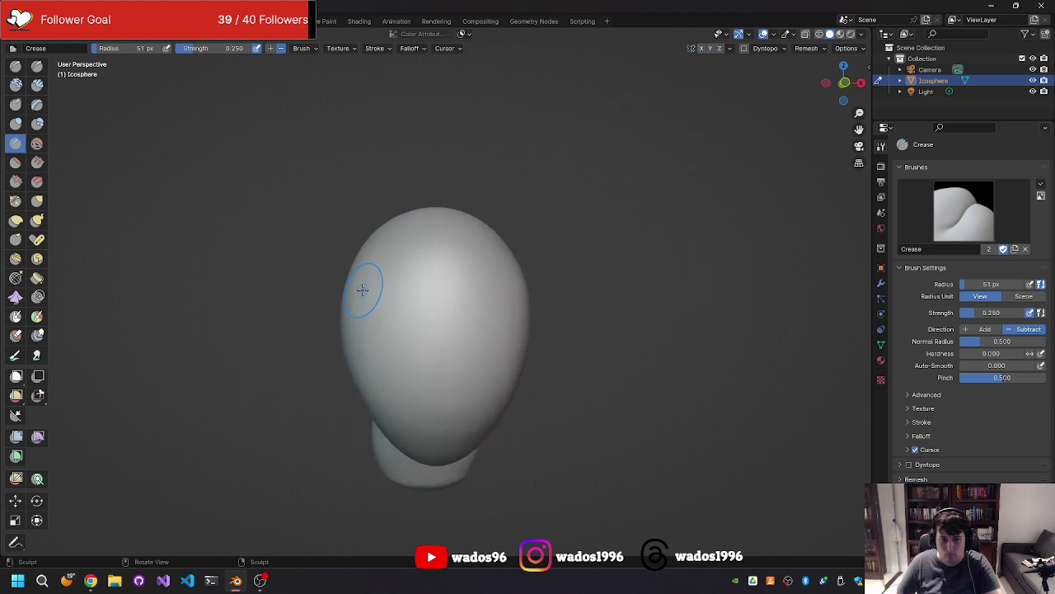
key("KP_1")
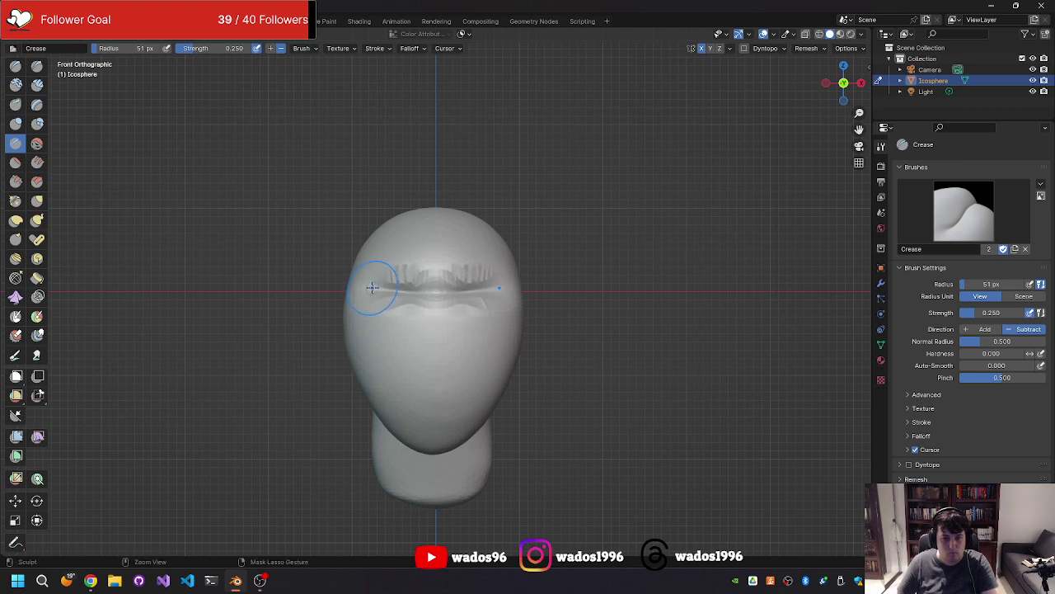
Step: Undo the forehead and brow crease strokes and turn the head to a three-quarter view
key("ctrl+z")
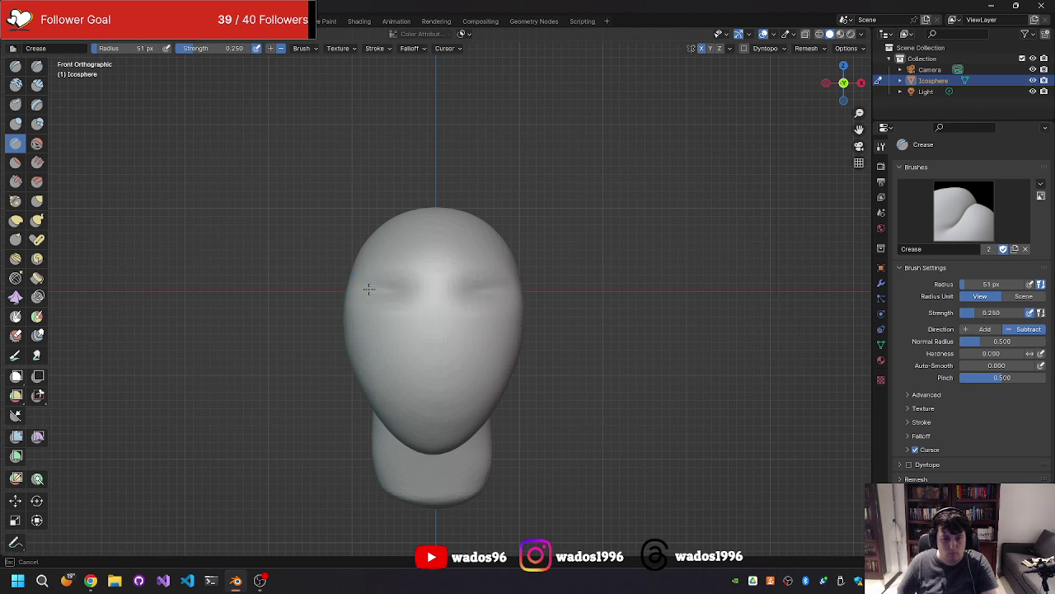
key("ctrl+z")
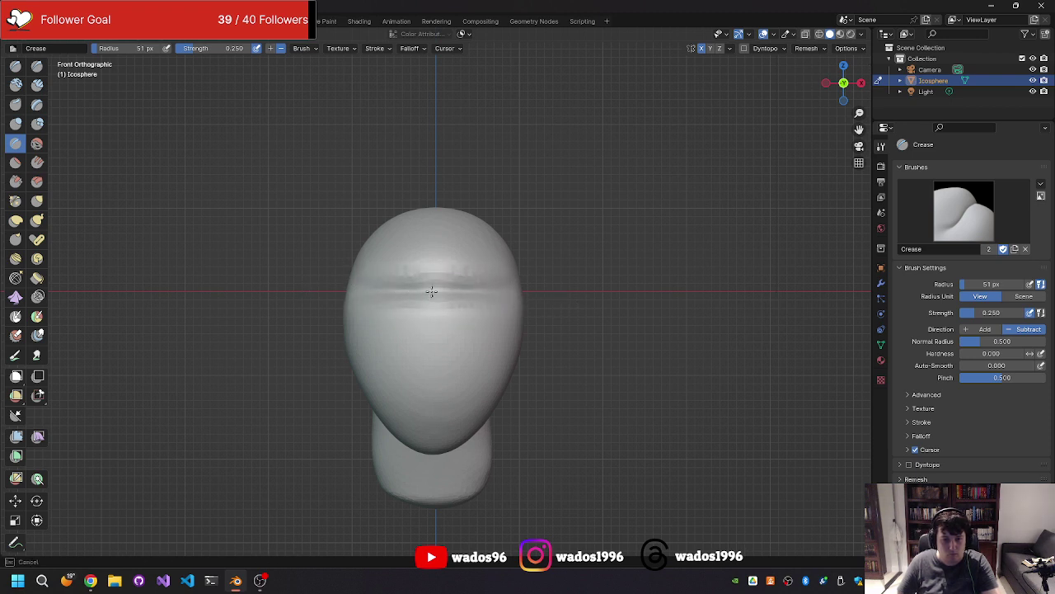
mouse_move(331, 289)
middle_mouse_down()
mouse_move(433, 313)
mouse_move(410, 296)
middle_mouse_up()
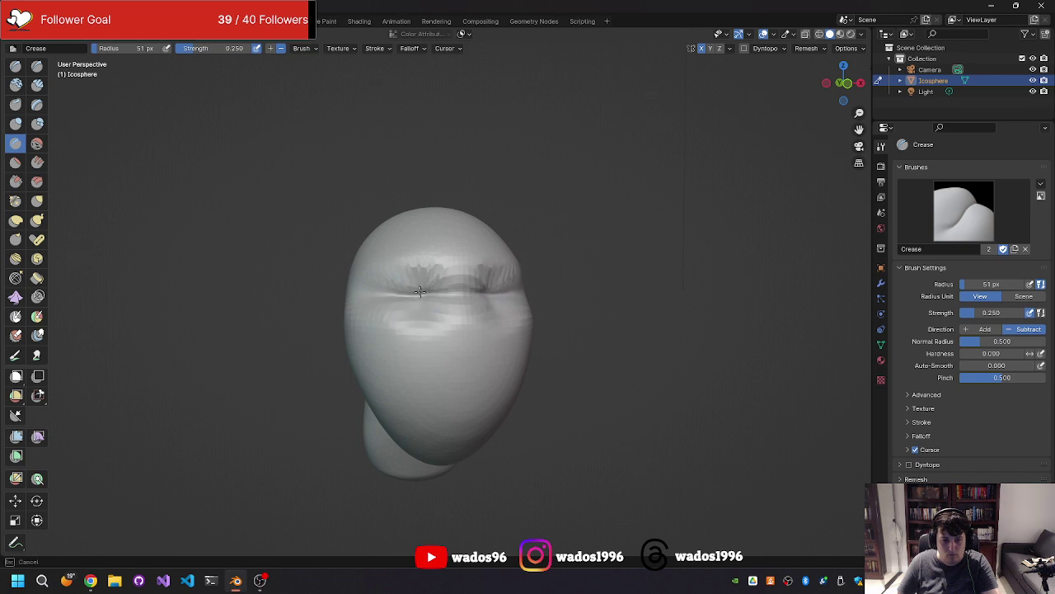
mouse_move(447, 287)
middle_mouse_down()
mouse_move(382, 306)
mouse_move(280, 306)
mouse_move(443, 305)
mouse_move(420, 302)
middle_mouse_up()
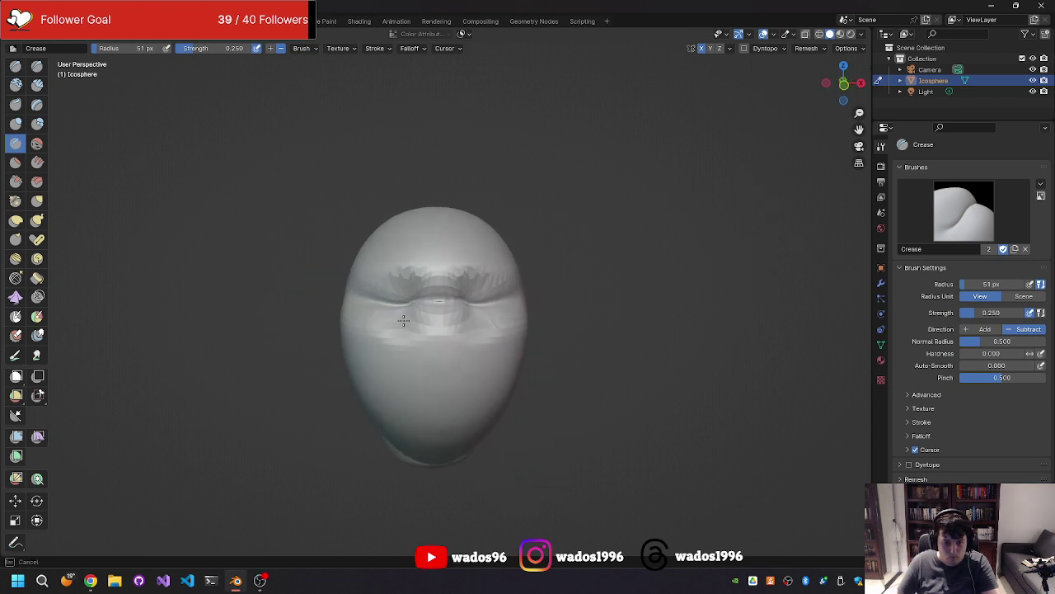
mouse_move(399, 285)
middle_mouse_down()
mouse_move(285, 289)
mouse_move(446, 282)
middle_mouse_up()
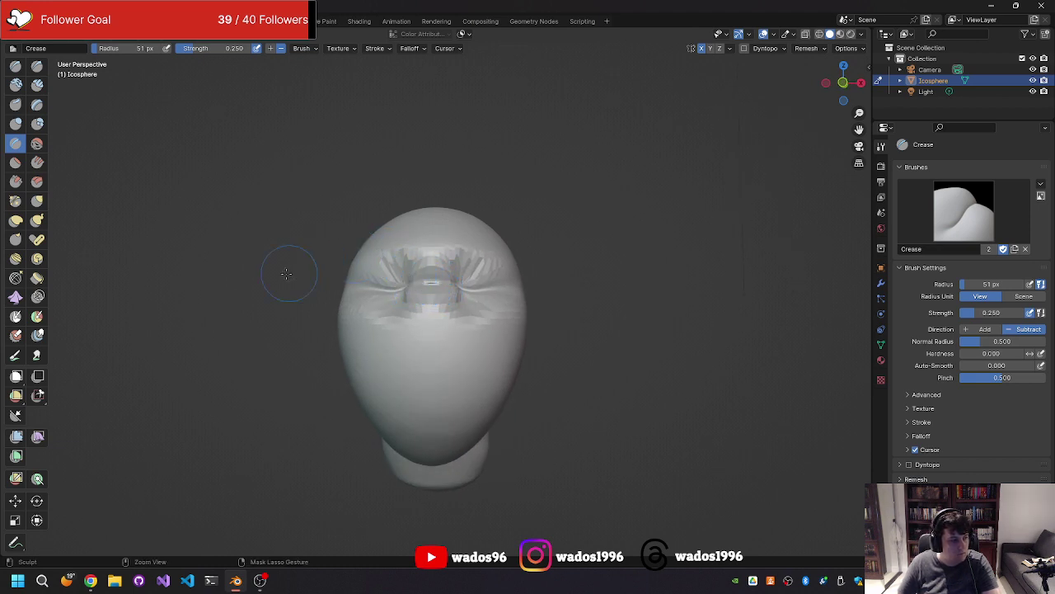
mouse_move(286, 273)
middle_mouse_down()
mouse_move(353, 247)
mouse_move(402, 302)
middle_mouse_up()
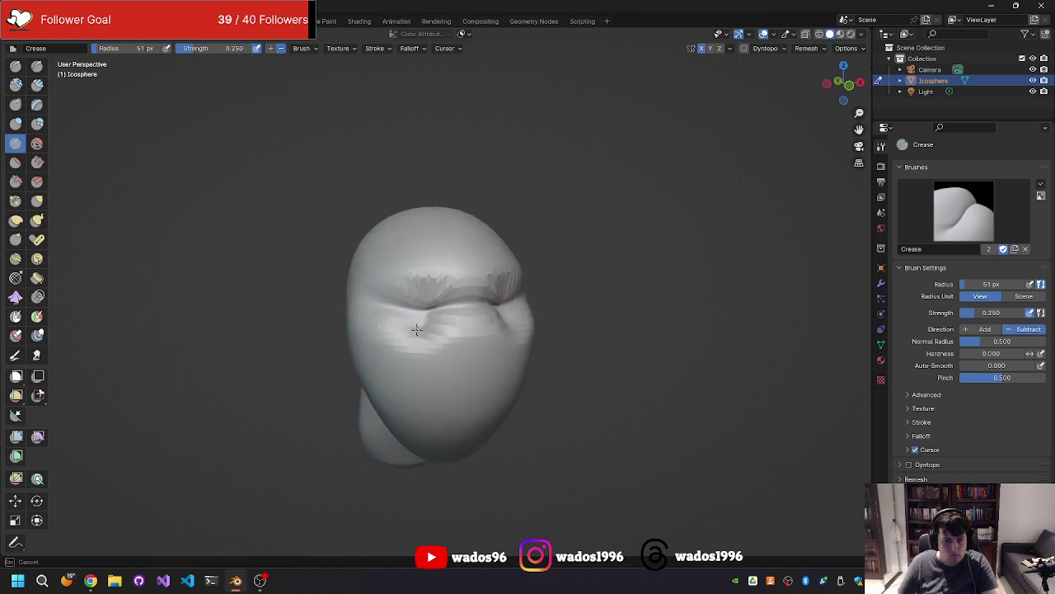
middle_click_drag(405, 310, 389, 294)
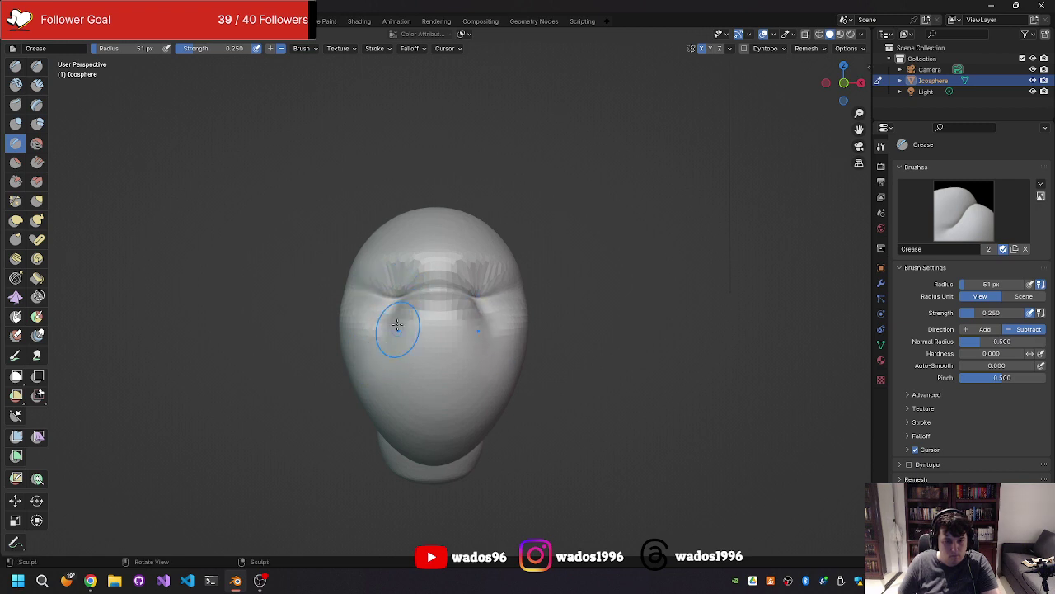
middle_click_drag(471, 366, 448, 330)
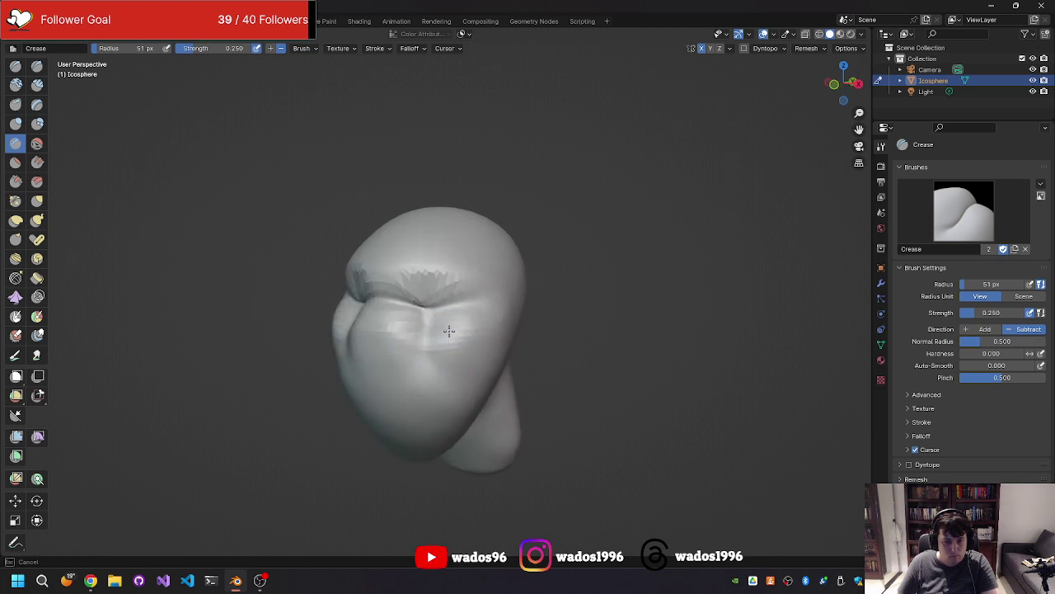
Step: Carve creases around the eyes and down either side of the nose
left_click_drag(394, 341, 395, 348)
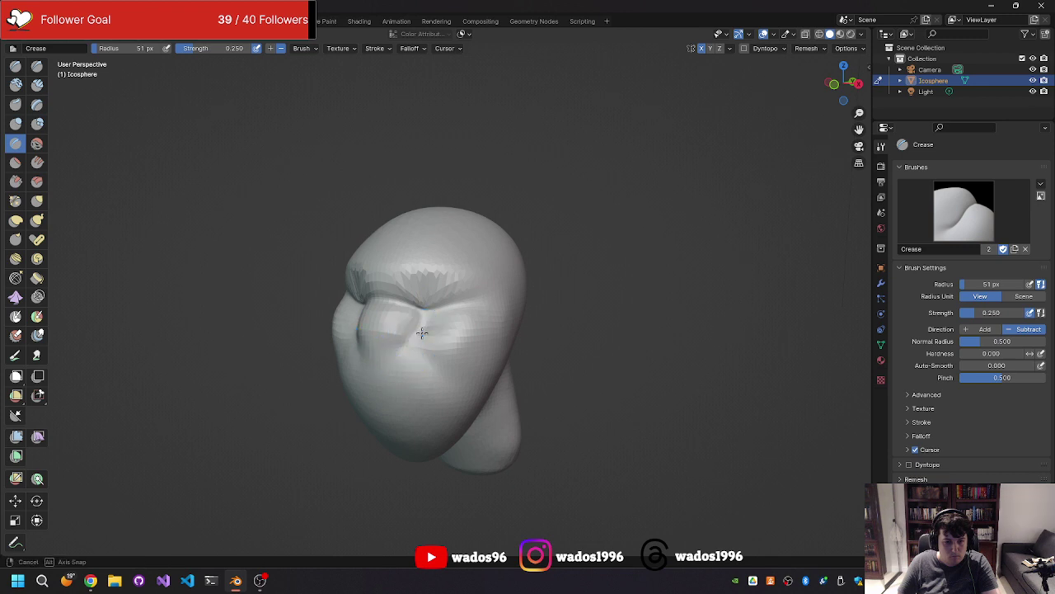
middle_click_drag(421, 332, 447, 322)
left_click_drag(476, 313, 467, 316)
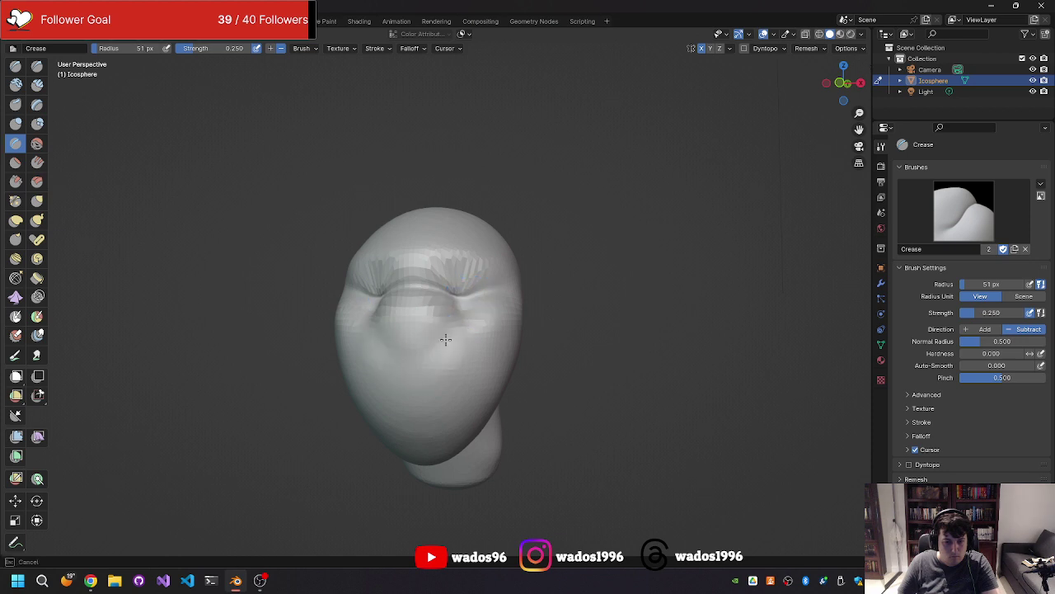
left_click_drag(445, 339, 423, 369)
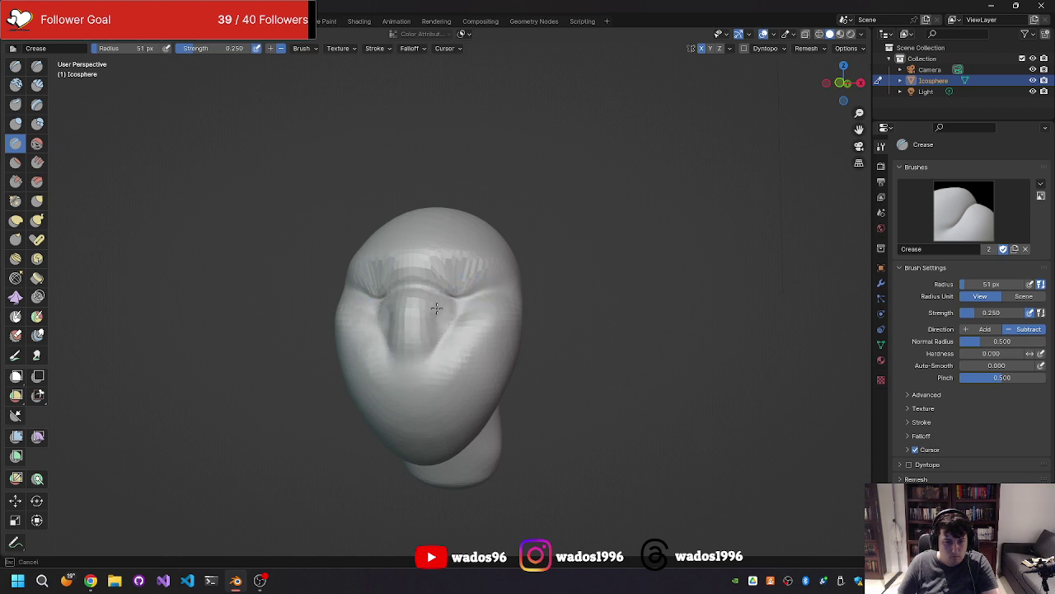
mouse_move(426, 314)
middle_mouse_down()
mouse_move(456, 313)
mouse_move(405, 306)
middle_mouse_up()
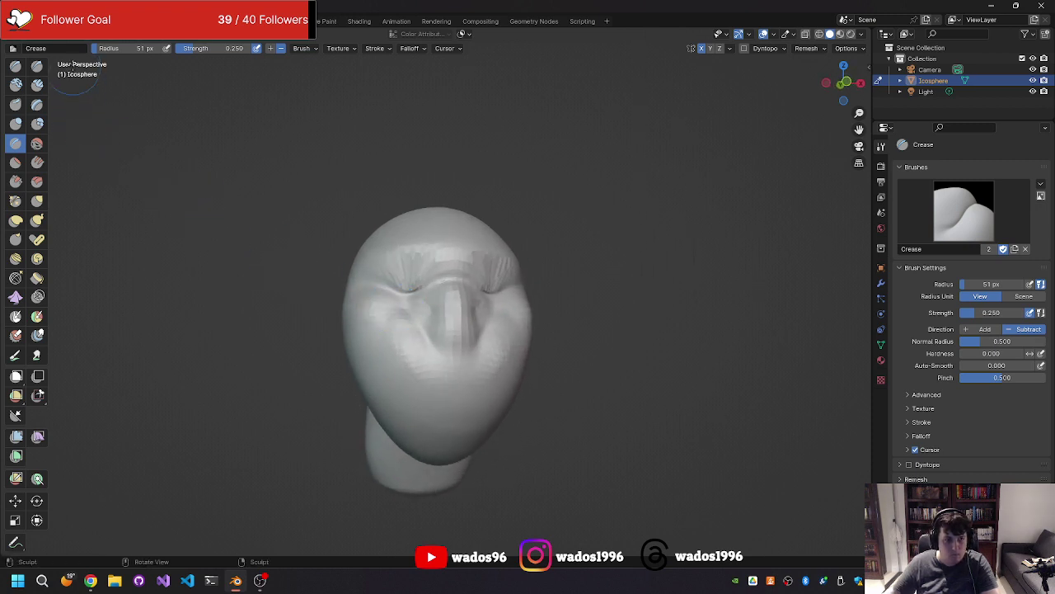
Step: Deepen both eye sockets with Clay Strips, undoing the over-deep stroke
left_click(37, 84)
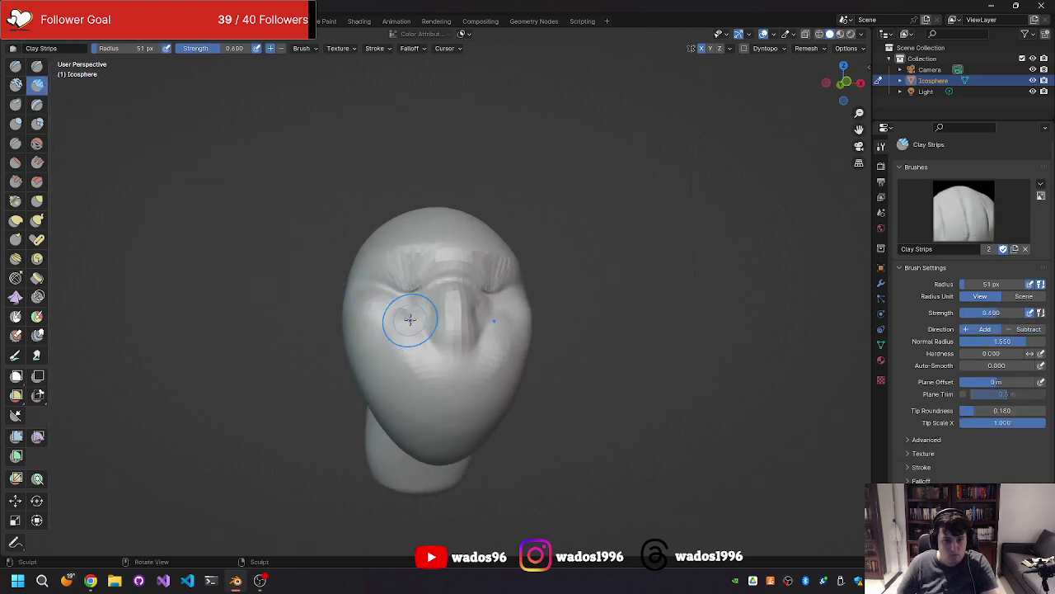
mouse_move(410, 319)
left_mouse_down()
mouse_move(412, 355)
mouse_move(420, 347)
mouse_move(396, 366)
left_mouse_up()
mouse_move(396, 365)
middle_mouse_down()
mouse_move(357, 355)
mouse_move(464, 313)
middle_mouse_up()
left_click_drag(464, 314, 465, 330)
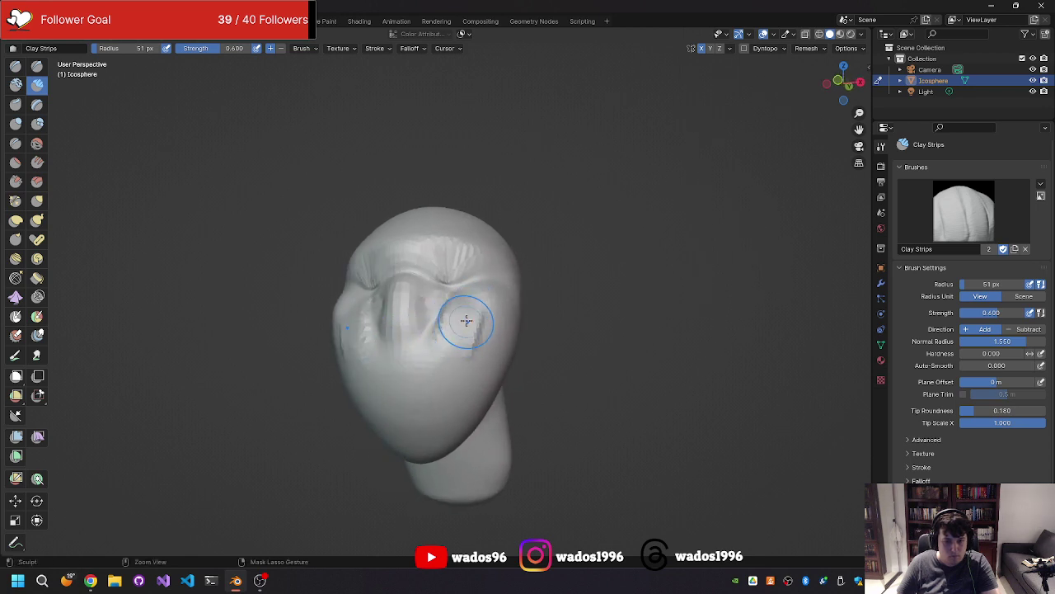
key("ctrl+z")
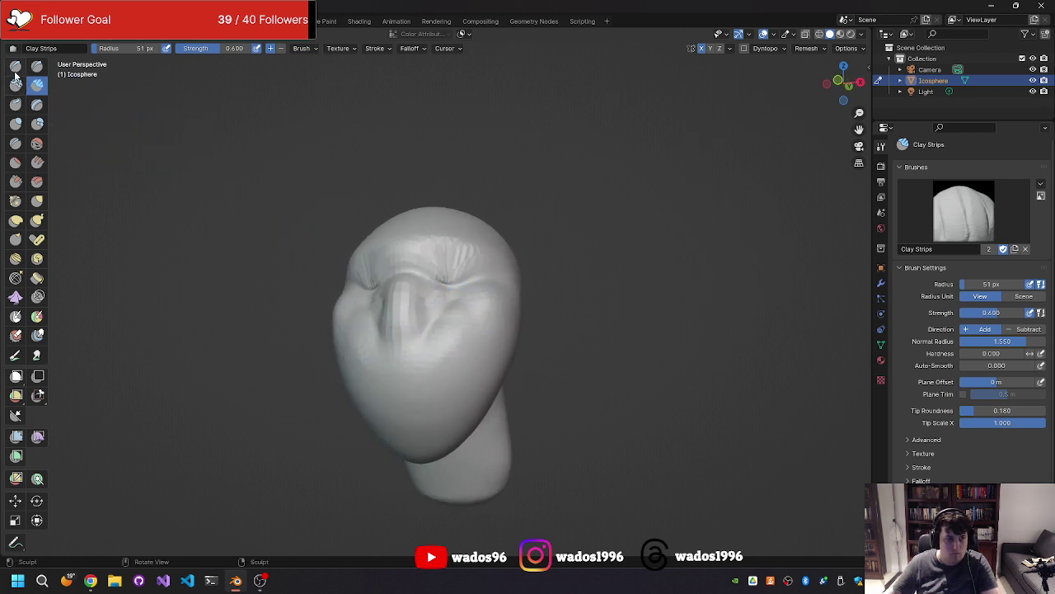
Step: Reshape the eye sockets with Draw and Draw Sharp, then undo the zigzag sharp carving
left_click(15, 68)
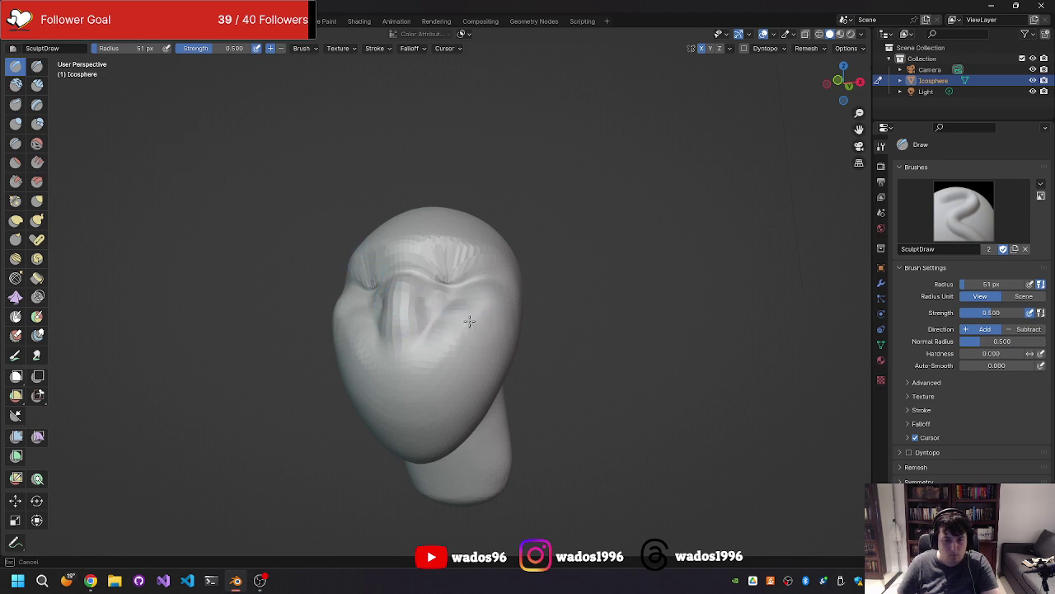
left_click_drag(469, 321, 444, 330)
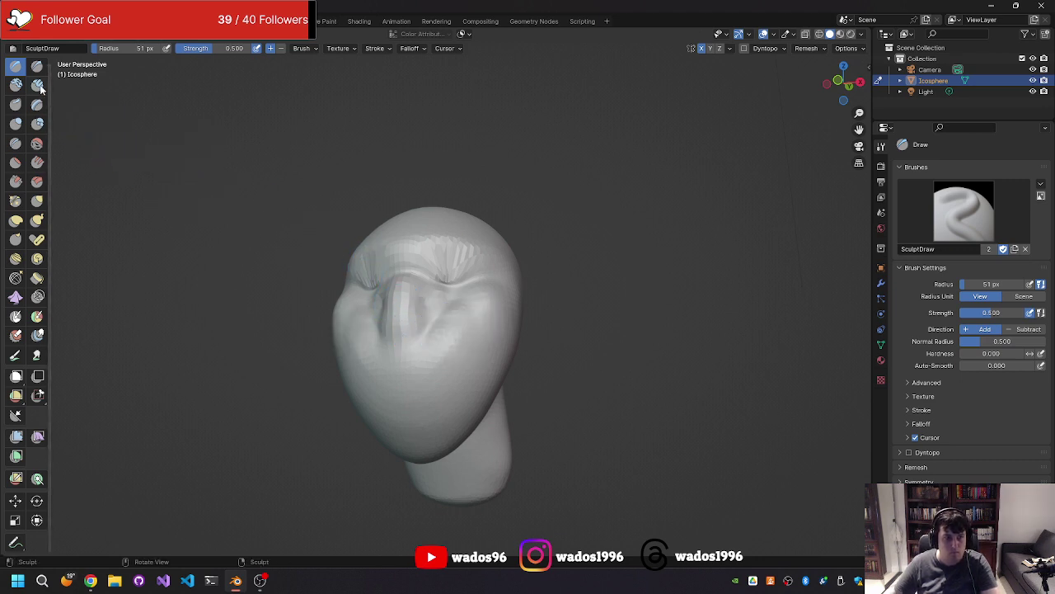
left_click(37, 71)
mouse_move(457, 344)
left_mouse_down()
mouse_move(474, 338)
mouse_move(363, 338)
mouse_move(437, 330)
mouse_move(444, 344)
left_mouse_up()
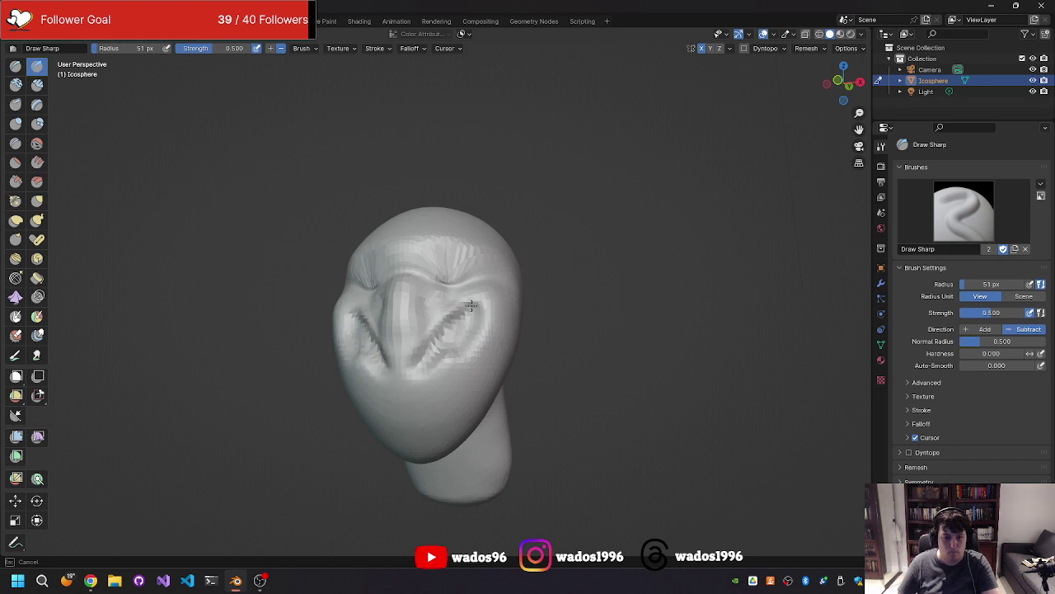
left_click_drag(470, 305, 452, 299)
mouse_move(462, 323)
middle_mouse_down()
mouse_move(478, 326)
mouse_move(449, 326)
mouse_move(506, 324)
mouse_move(495, 330)
mouse_move(510, 333)
mouse_move(490, 341)
middle_mouse_up()
key("ctrl+z")
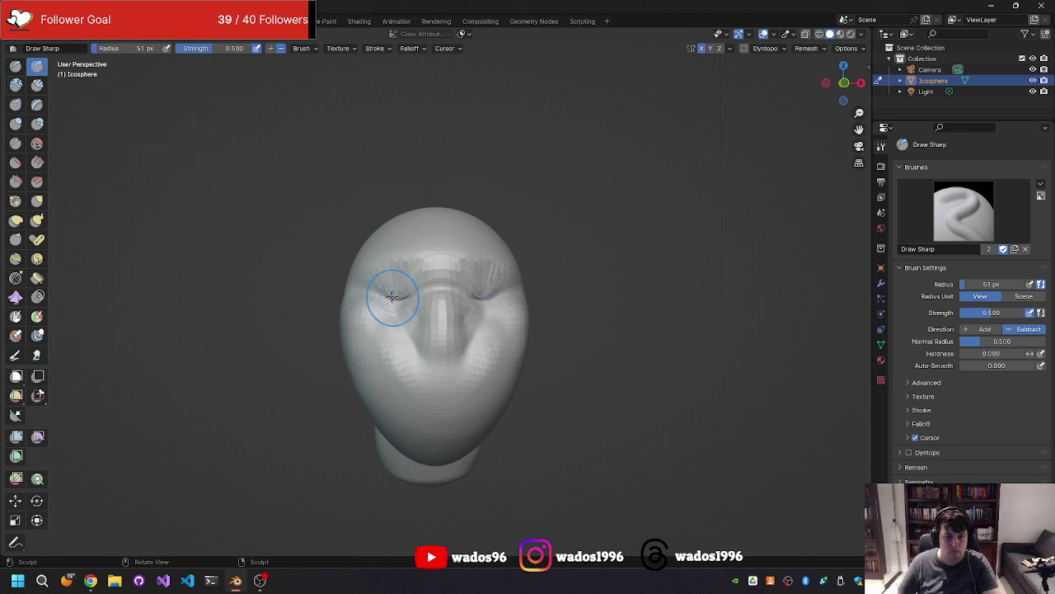
left_click(15, 20)
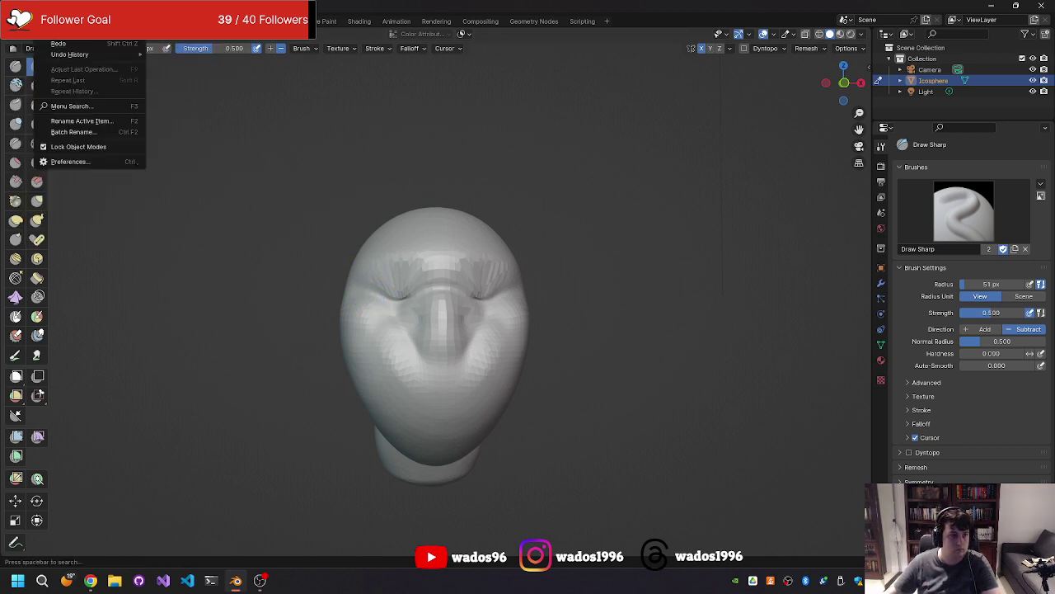
Step: In Object Mode, apply a transform to the head object via Ctrl+A, then bring up the Add menu
left_click(17, 74)
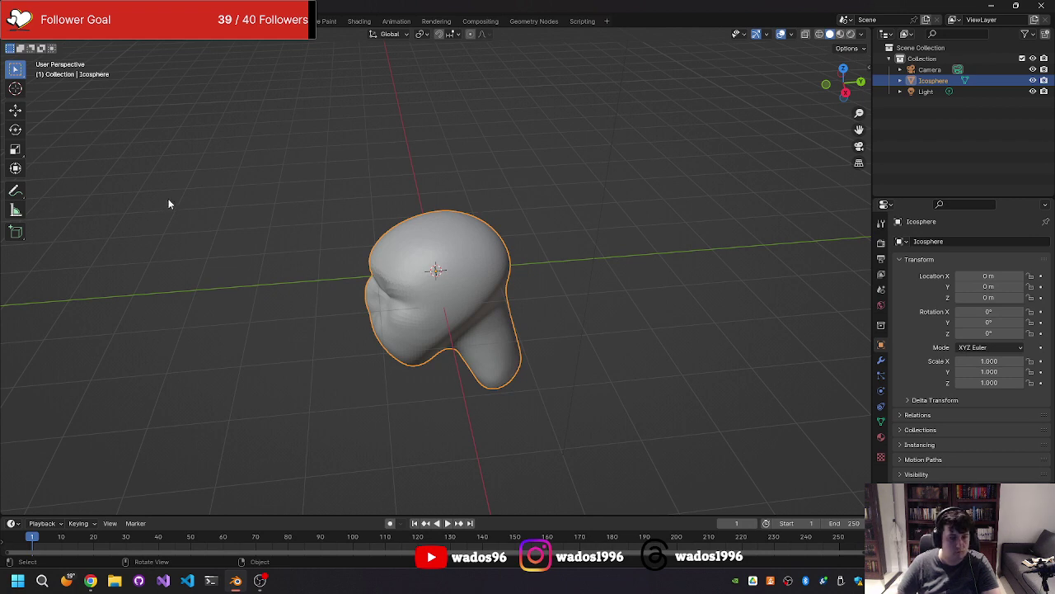
mouse_move(203, 215)
middle_mouse_down()
mouse_move(240, 212)
mouse_move(255, 198)
mouse_move(250, 207)
mouse_move(309, 203)
mouse_move(302, 189)
mouse_move(278, 214)
middle_mouse_up()
key("ctrl+a")
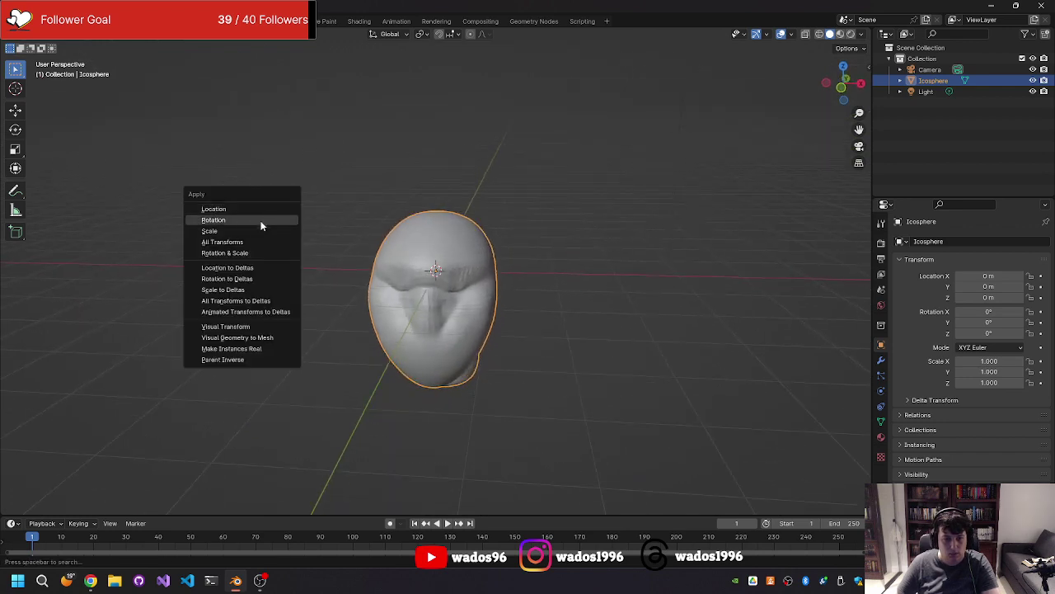
left_click(230, 214)
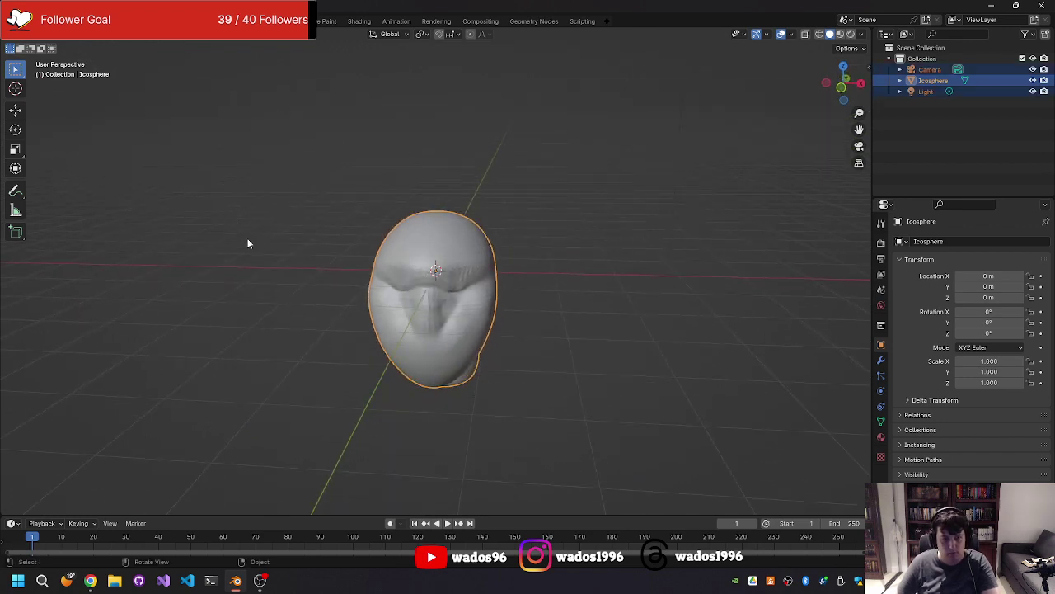
mouse_move(247, 239)
middle_mouse_down()
mouse_move(277, 316)
mouse_move(287, 311)
middle_mouse_up()
key("shift+a")
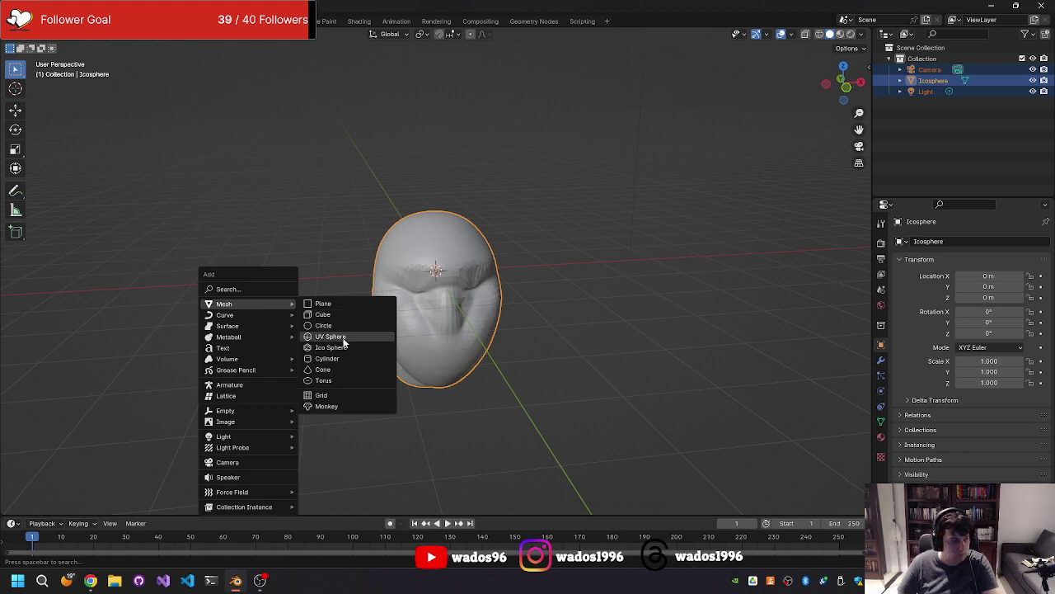
Step: Add an Ico Sphere at the head's centre and select it inside the head
left_click(345, 347)
mouse_move(343, 341)
middle_mouse_down()
mouse_move(351, 322)
mouse_move(343, 325)
middle_mouse_up()
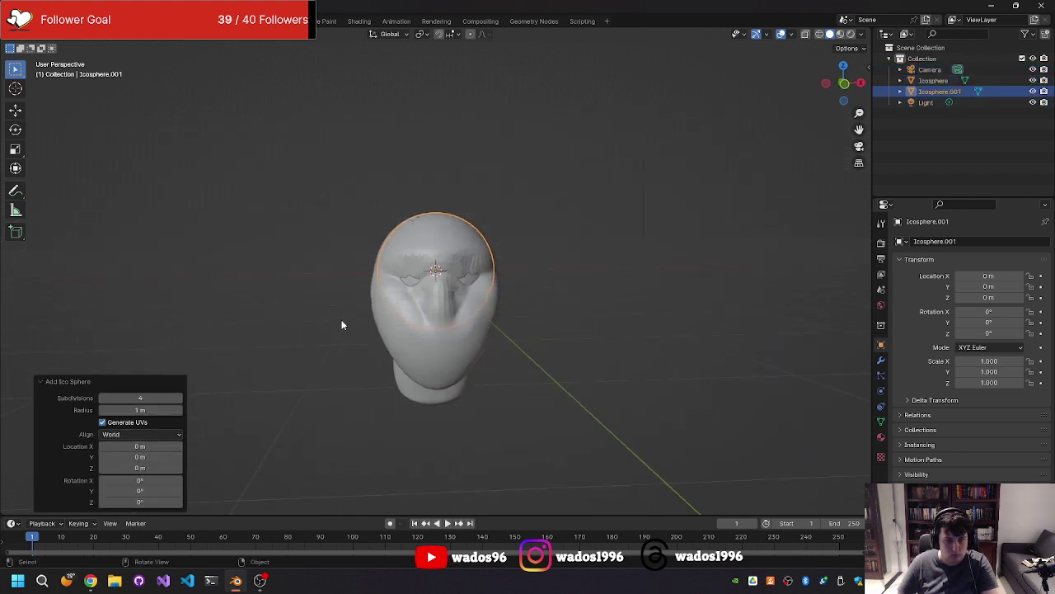
key("s")
left_click(636, 271)
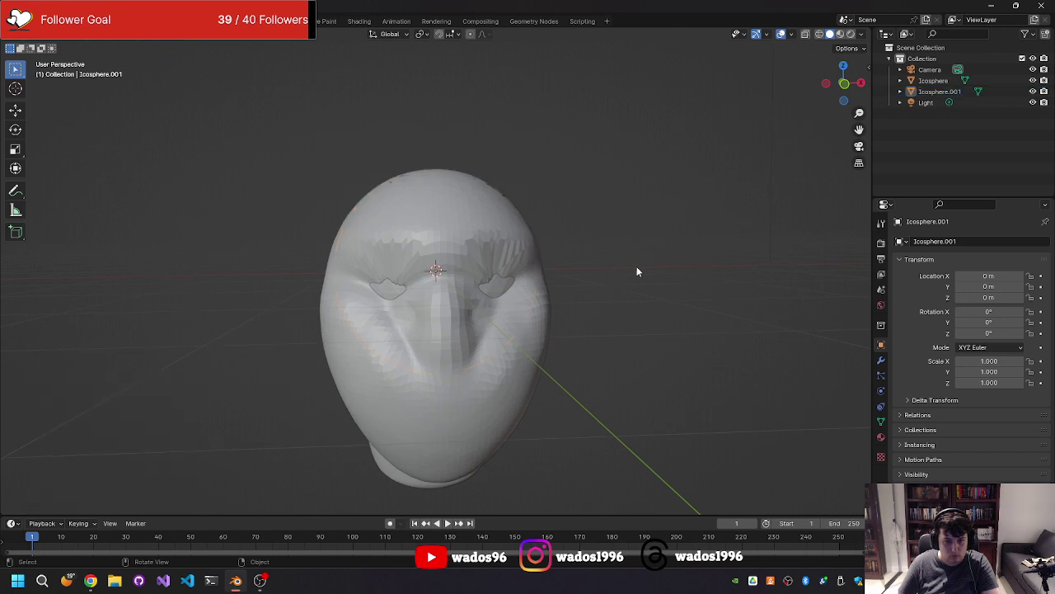
middle_click_drag(637, 271, 550, 292)
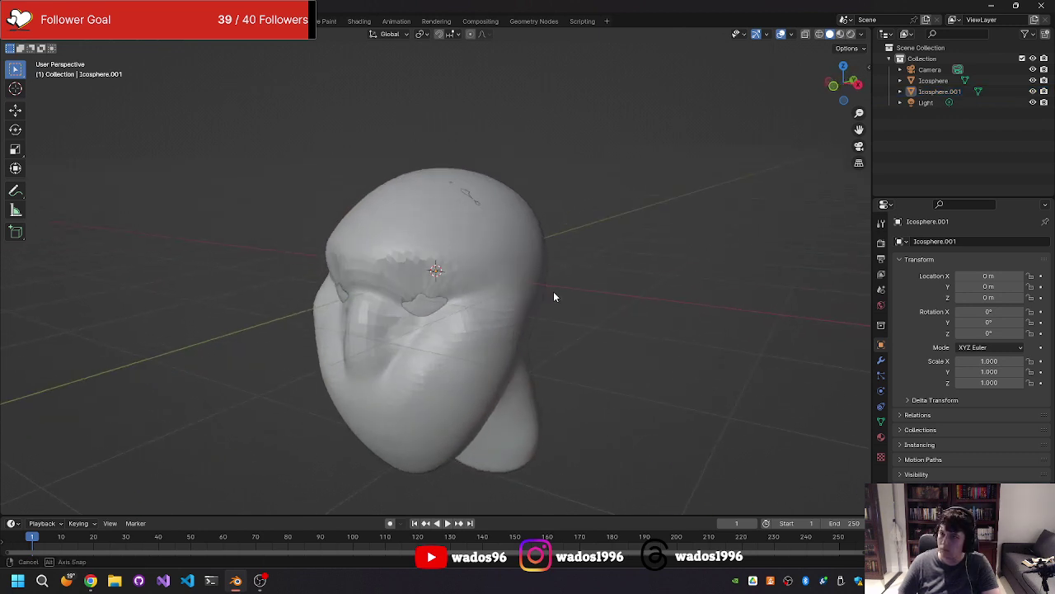
left_click(417, 303)
mouse_move(448, 300)
middle_mouse_down()
mouse_move(611, 278)
mouse_move(499, 296)
mouse_move(508, 284)
middle_mouse_up()
scroll(615, 251, "up", 2)
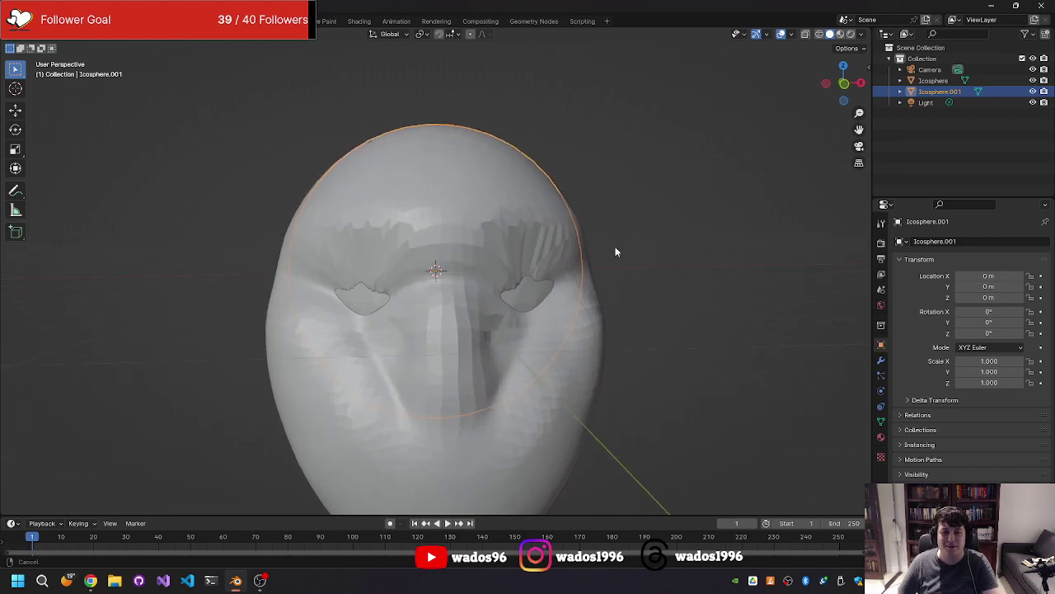
scroll(615, 251, "up", 2)
mouse_move(615, 251)
middle_mouse_down()
mouse_move(676, 223)
mouse_move(577, 254)
mouse_move(632, 243)
mouse_move(622, 251)
middle_mouse_up()
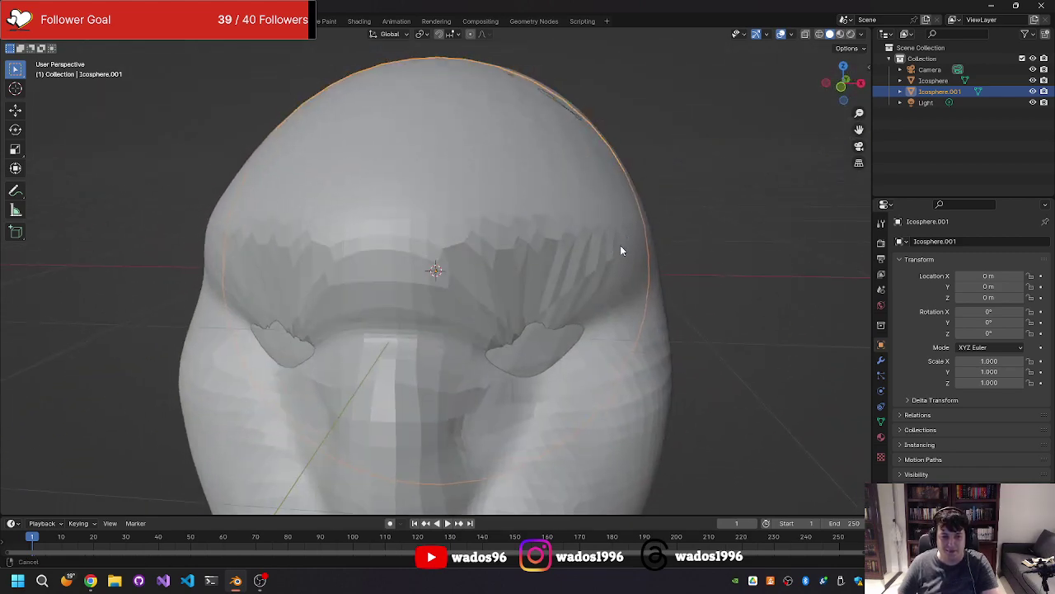
scroll(622, 251, "down", 3)
scroll(544, 297, "down", 2)
Step: Try scaling the sphere along the Y and X axes, cancelling each attempt
key("s")
key("y")
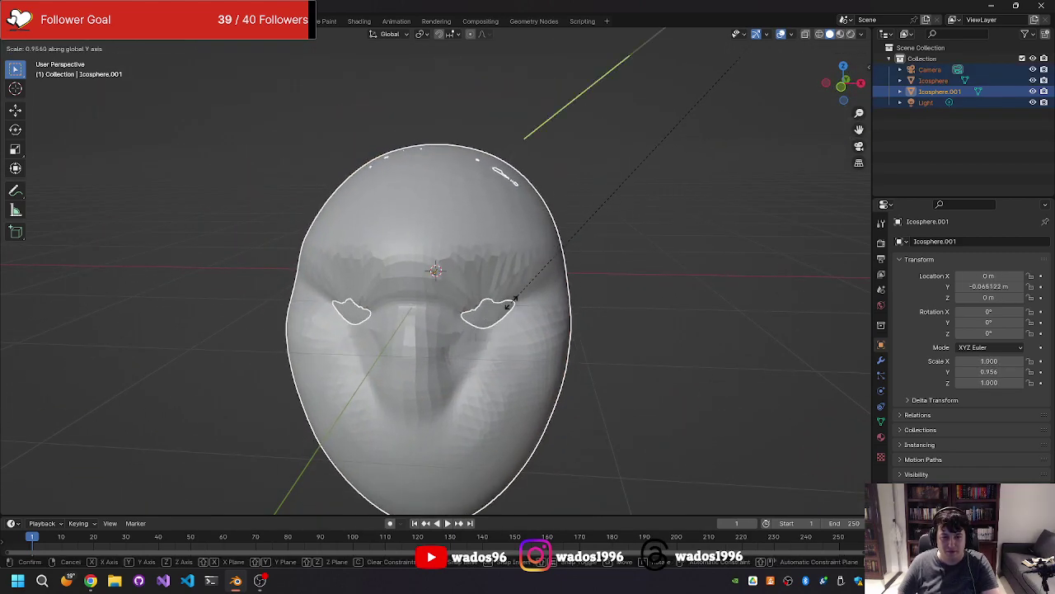
key("x")
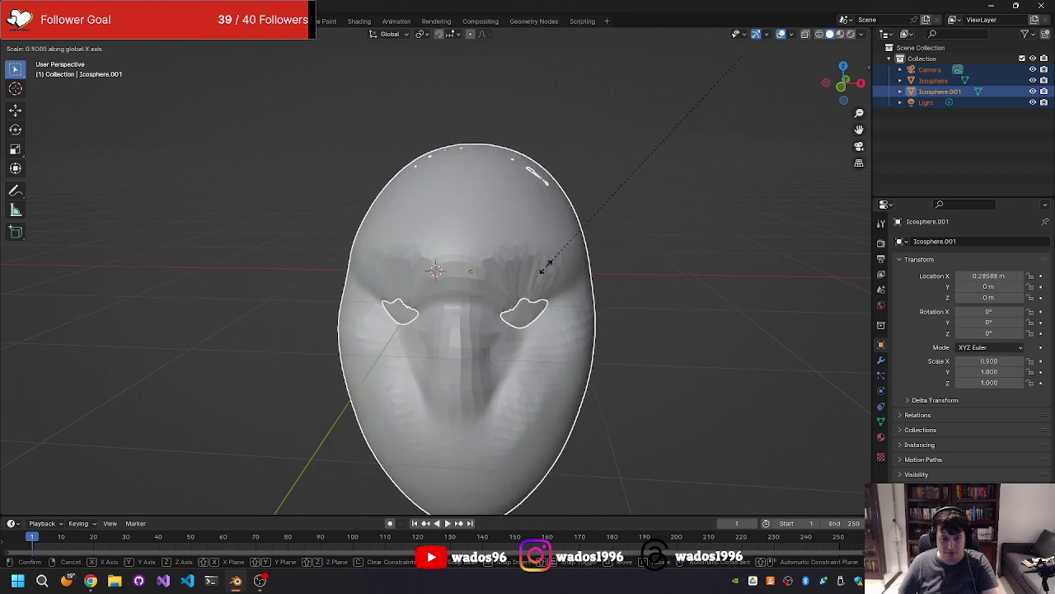
key("Escape")
key("s")
key("x")
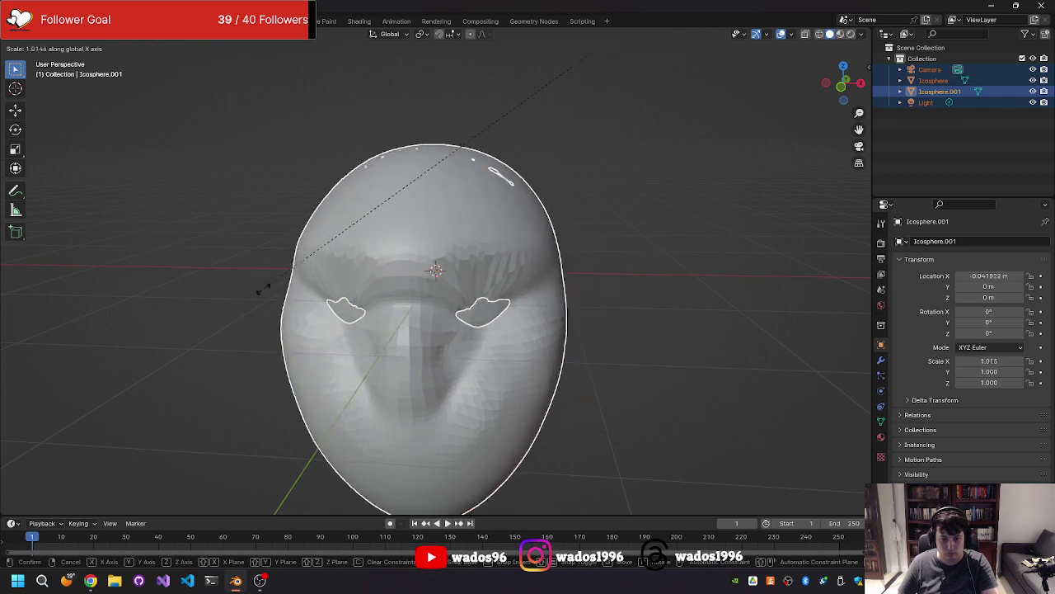
key("Escape")
Step: Reselect the new sphere and start scaling it down uniformly
left_click(239, 302)
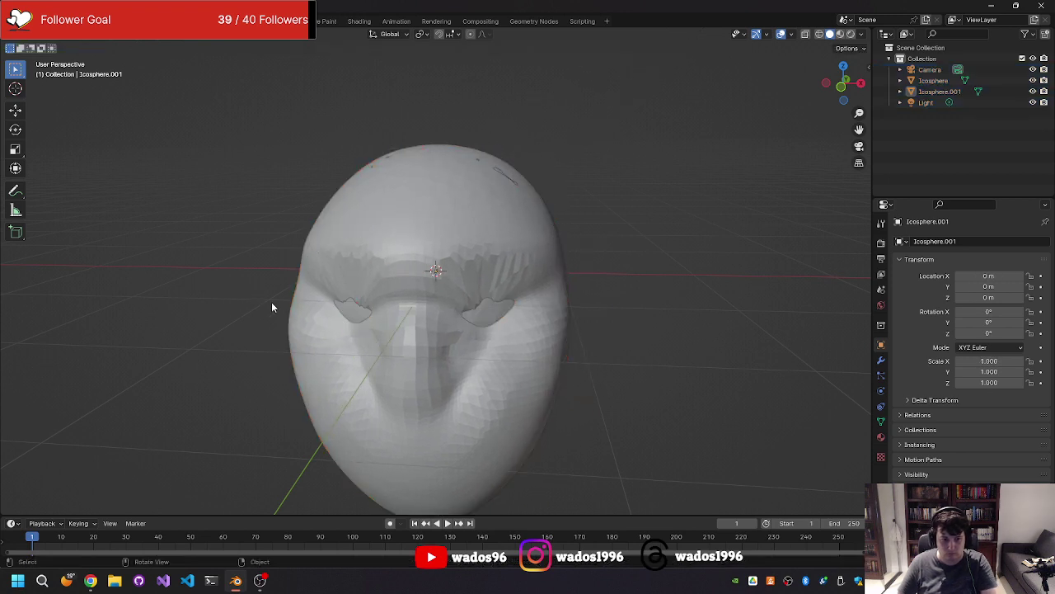
left_click(360, 316)
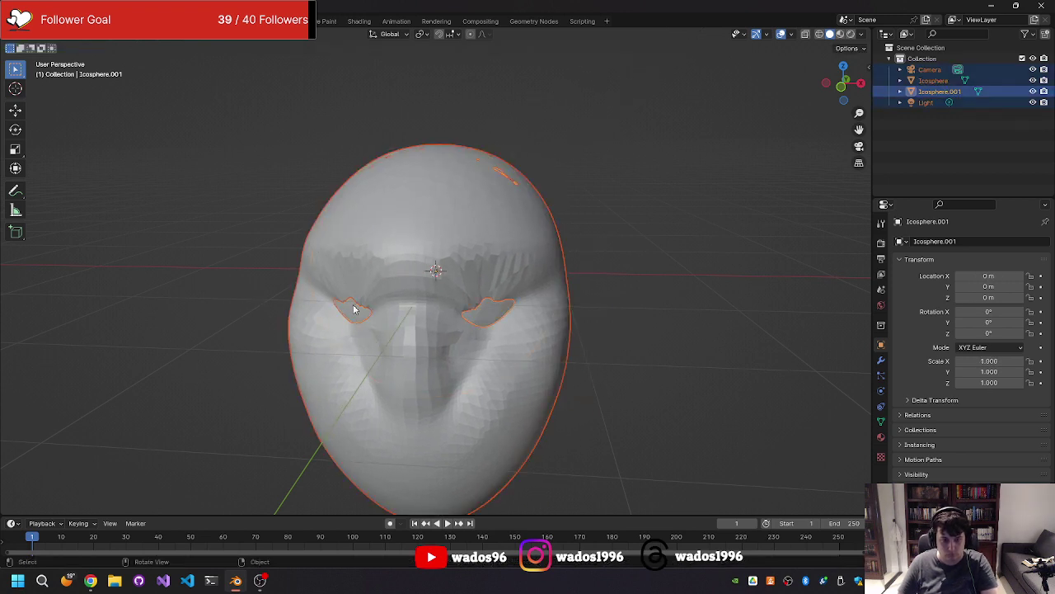
left_click(256, 310)
left_click(380, 312)
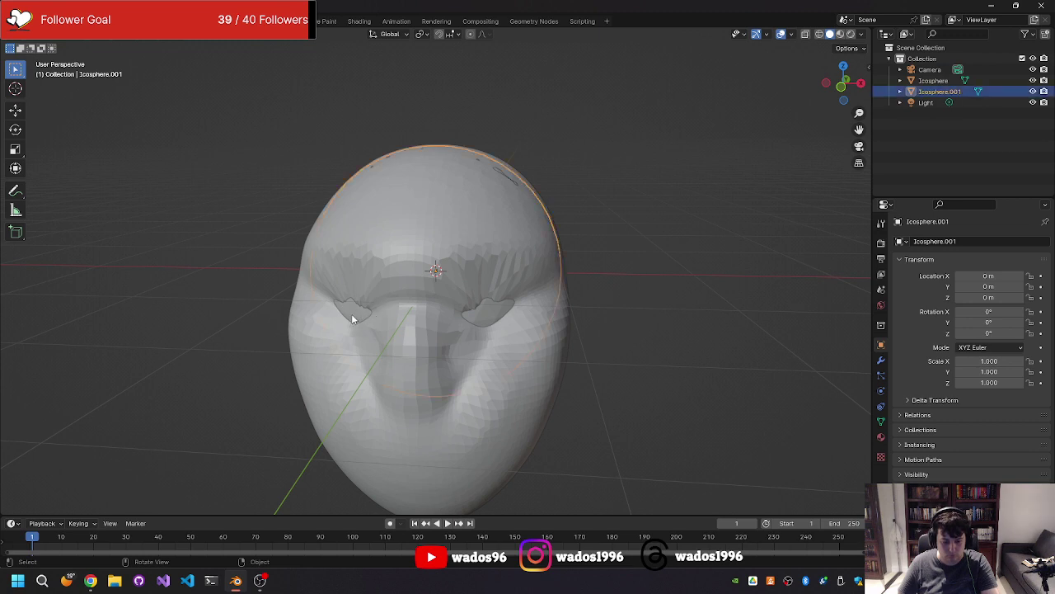
key("s")
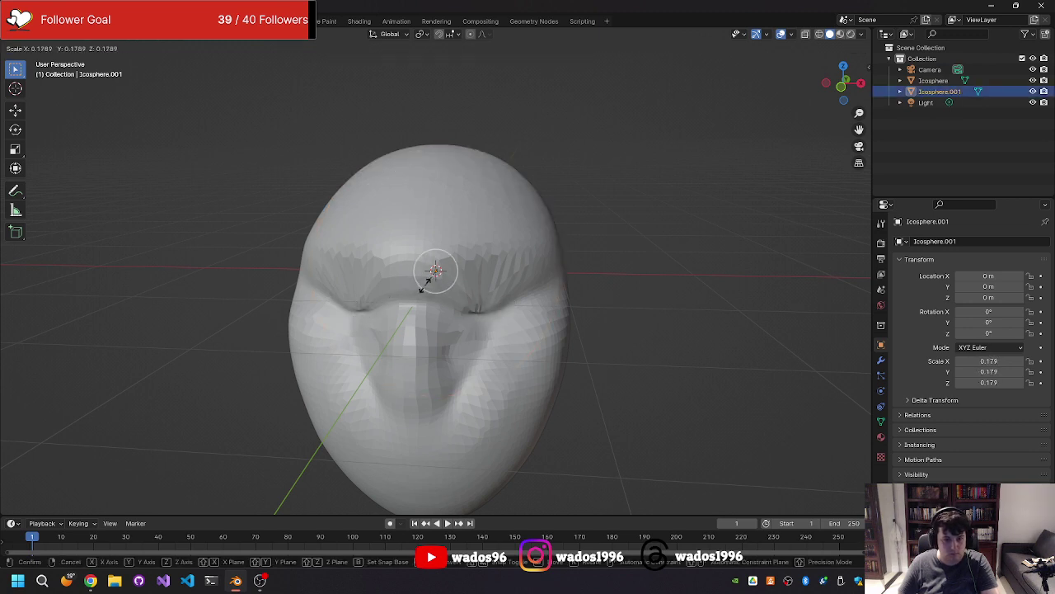
Step: Shrink the sphere to 0.215 scale and switch to the Move tool
left_click(425, 295)
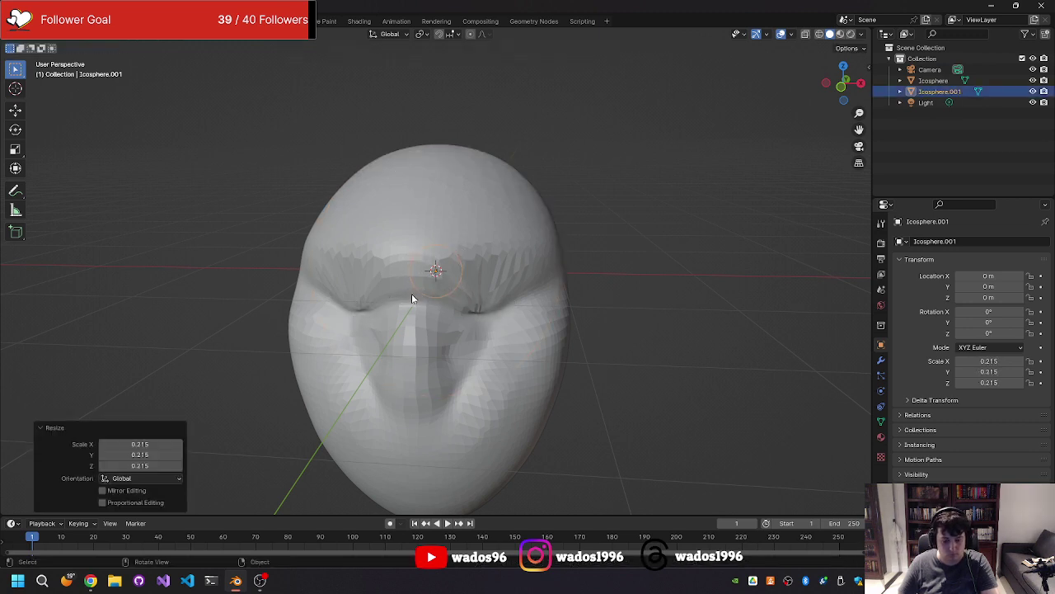
key("shift+space")
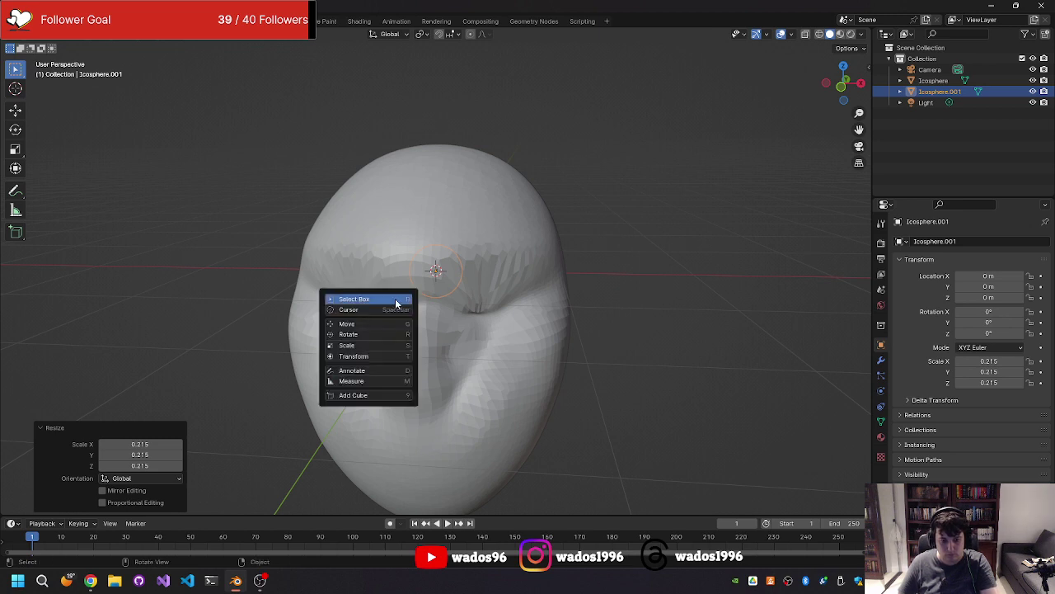
key("g")
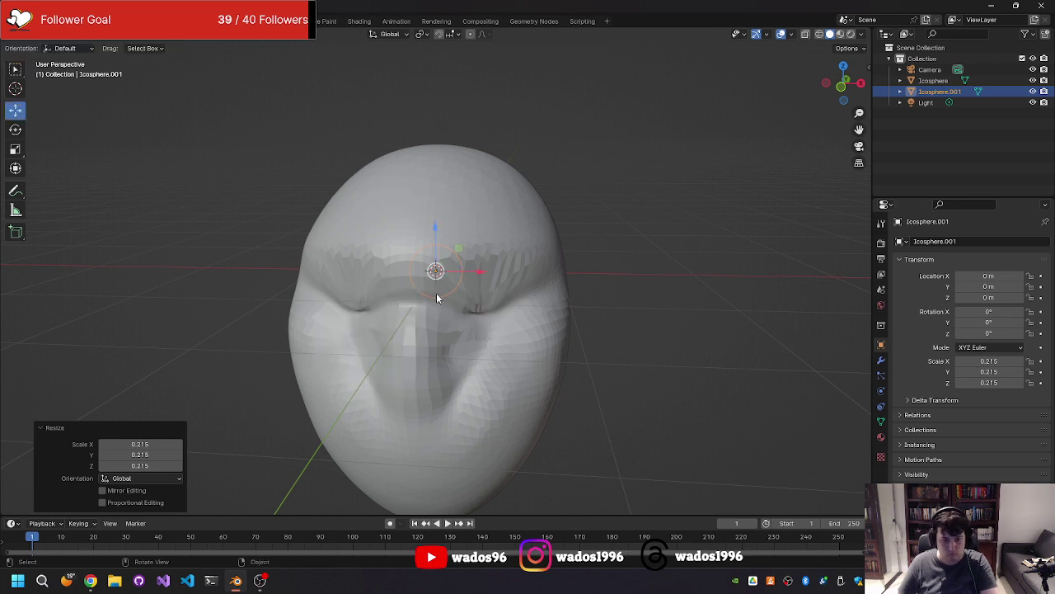
left_click(436, 297)
mouse_move(436, 297)
middle_mouse_down()
mouse_move(346, 310)
mouse_move(451, 285)
middle_mouse_up()
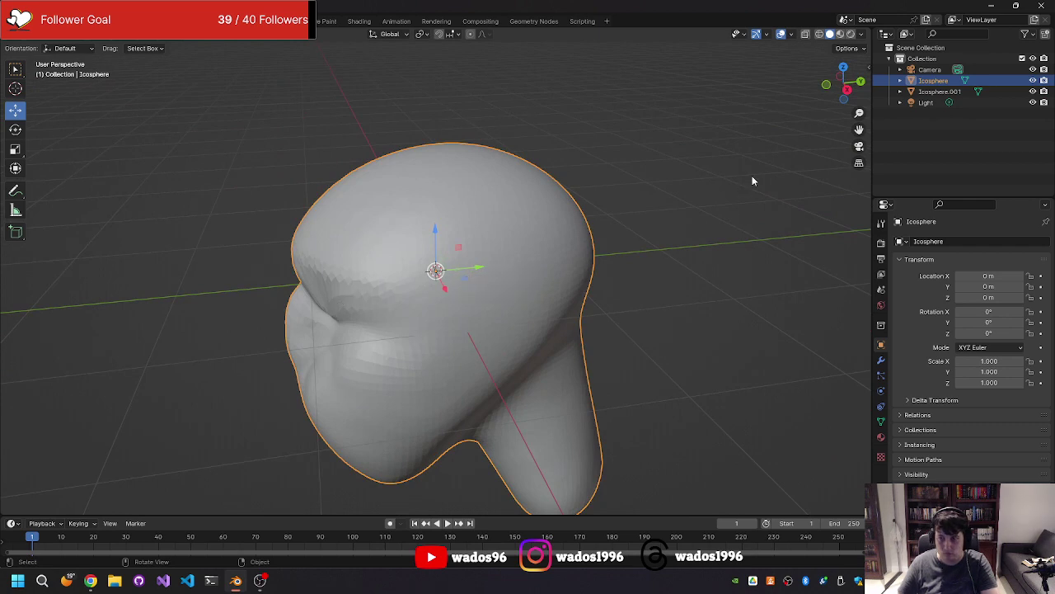
Step: Move the eye sphere into the left-hand eye socket
left_click(940, 91)
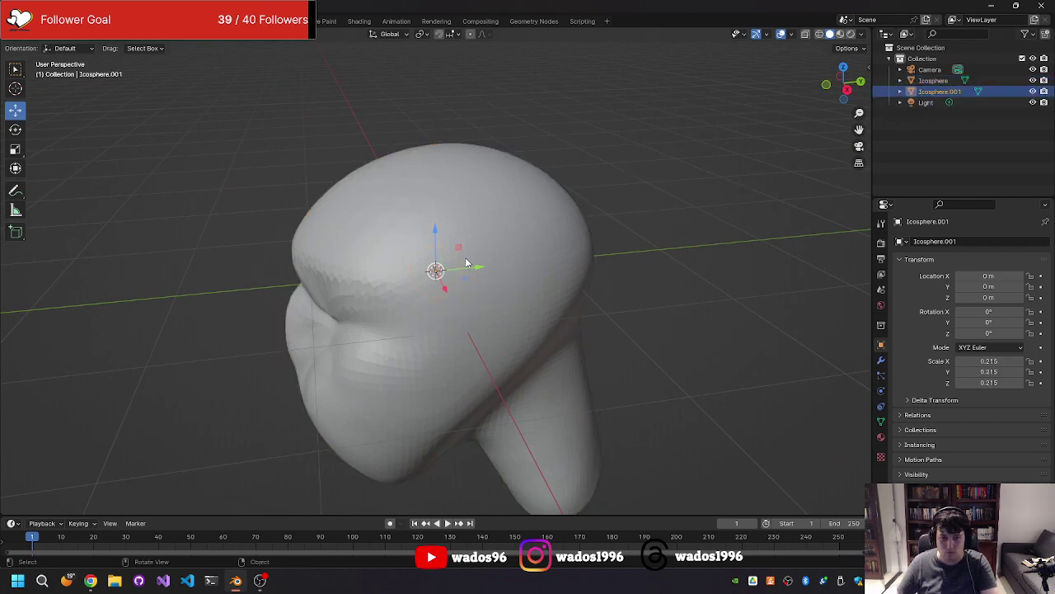
left_click_drag(478, 270, 300, 280)
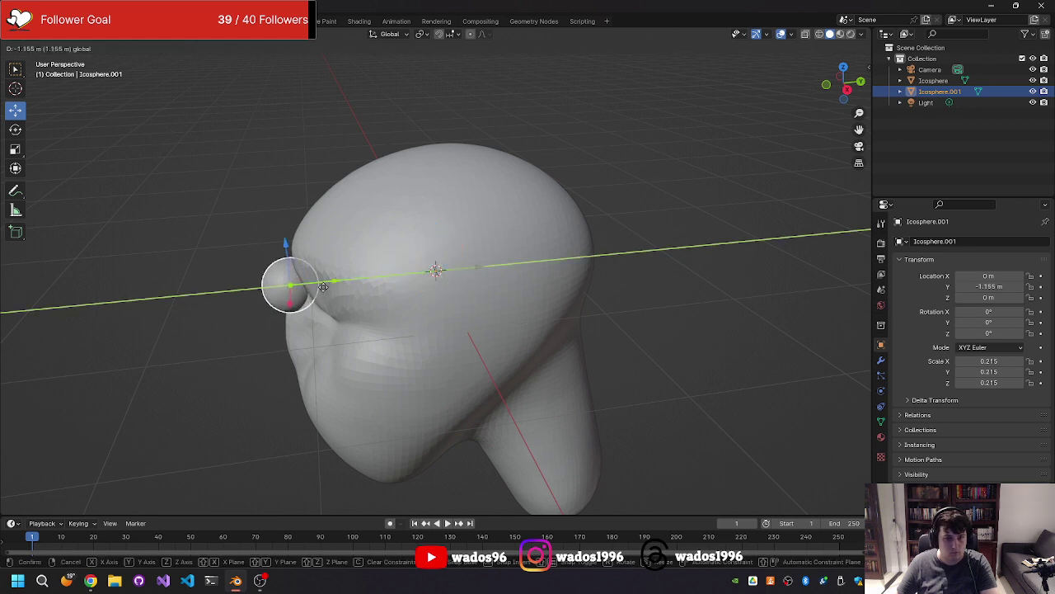
mouse_move(301, 280)
middle_mouse_down()
mouse_move(455, 251)
mouse_move(427, 254)
middle_mouse_up()
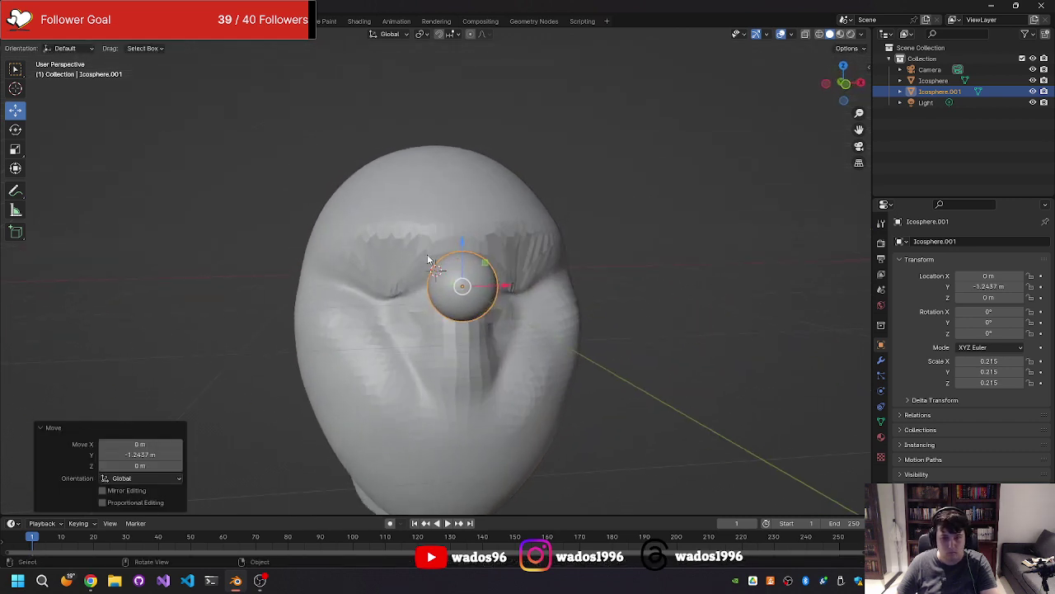
mouse_move(500, 286)
left_mouse_down()
mouse_move(419, 272)
mouse_move(398, 258)
left_mouse_up()
mouse_move(397, 257)
middle_mouse_down()
mouse_move(512, 257)
mouse_move(561, 281)
middle_mouse_up()
left_click_drag(553, 283, 444, 295)
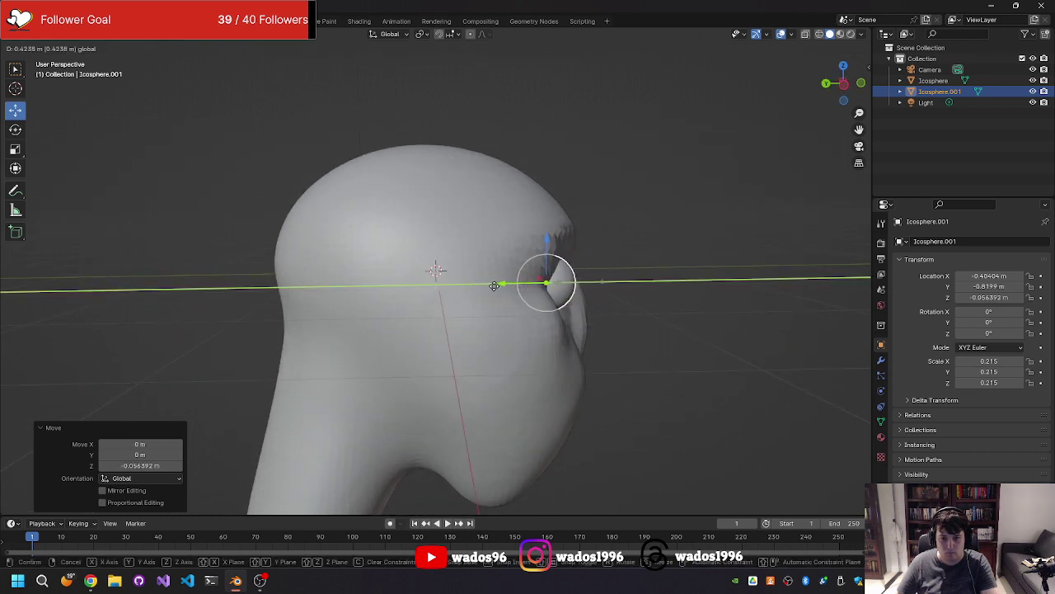
middle_click_drag(443, 294, 382, 291)
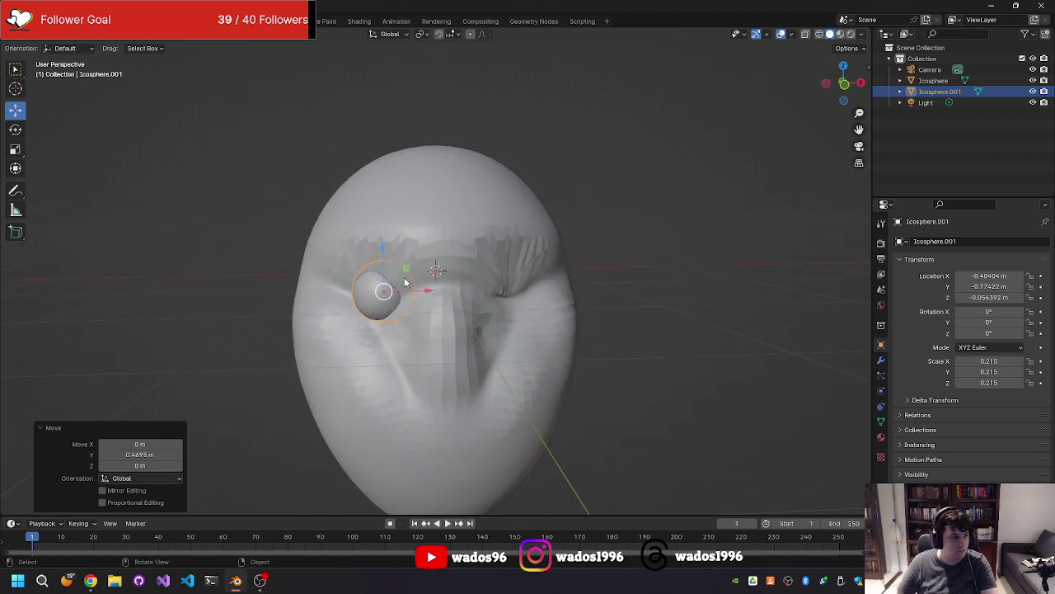
middle_click_drag(375, 289, 370, 290)
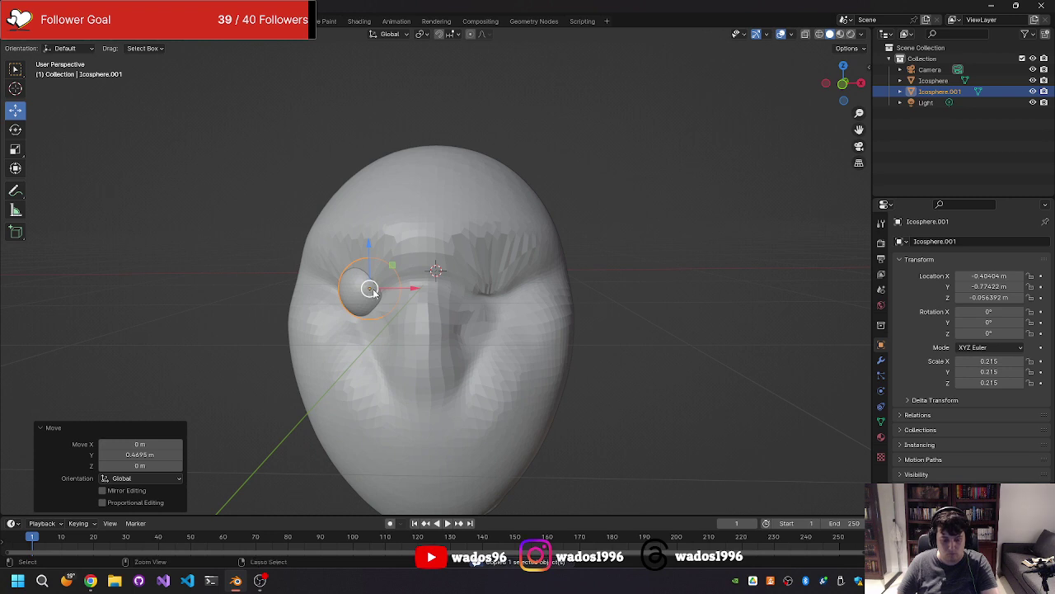
Step: Paste a copy of the eye sphere into the right-hand socket, then reselect the head
key("ctrl+v")
left_click_drag(384, 291, 517, 302)
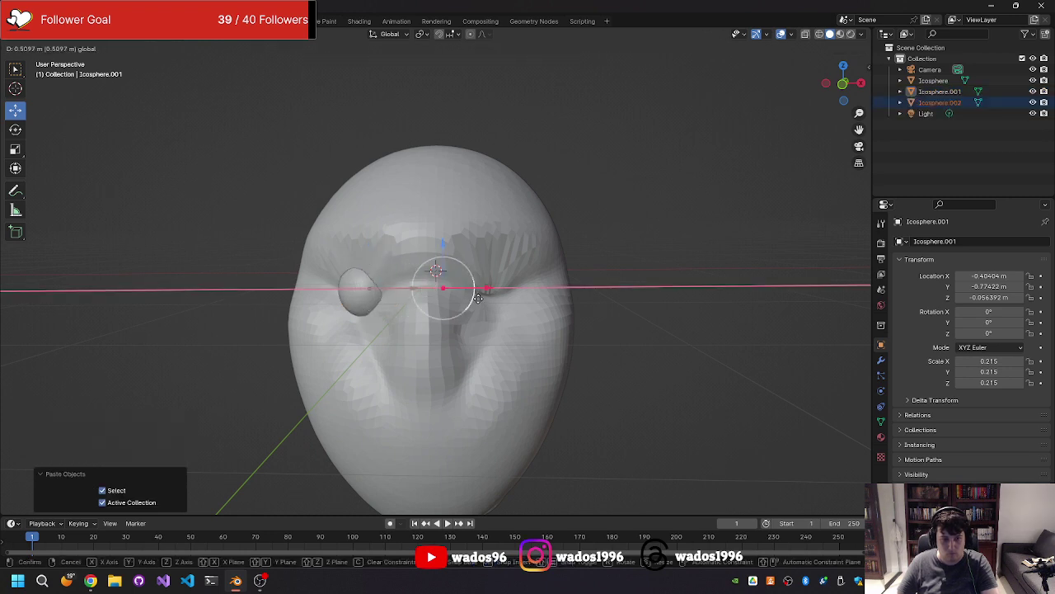
mouse_move(517, 302)
middle_mouse_down()
mouse_move(610, 326)
mouse_move(565, 322)
middle_mouse_up()
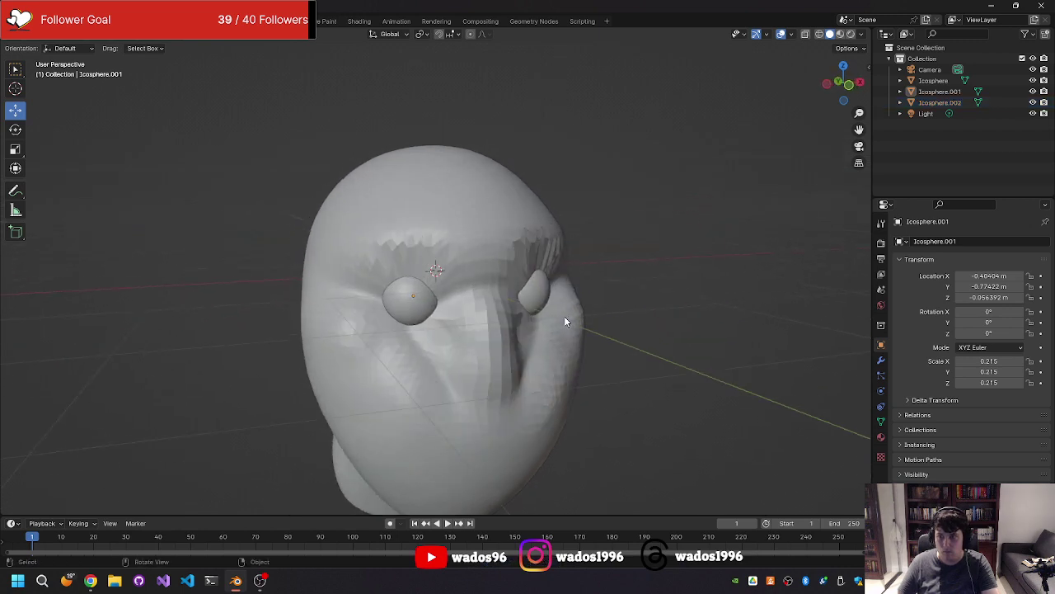
middle_click_drag(666, 205, 629, 245)
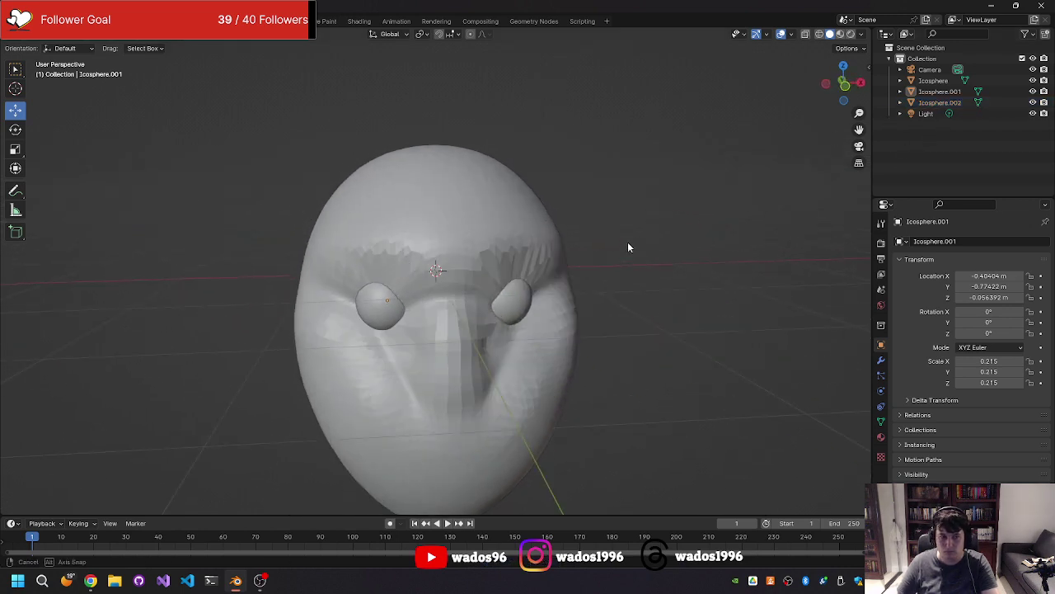
left_click(535, 313)
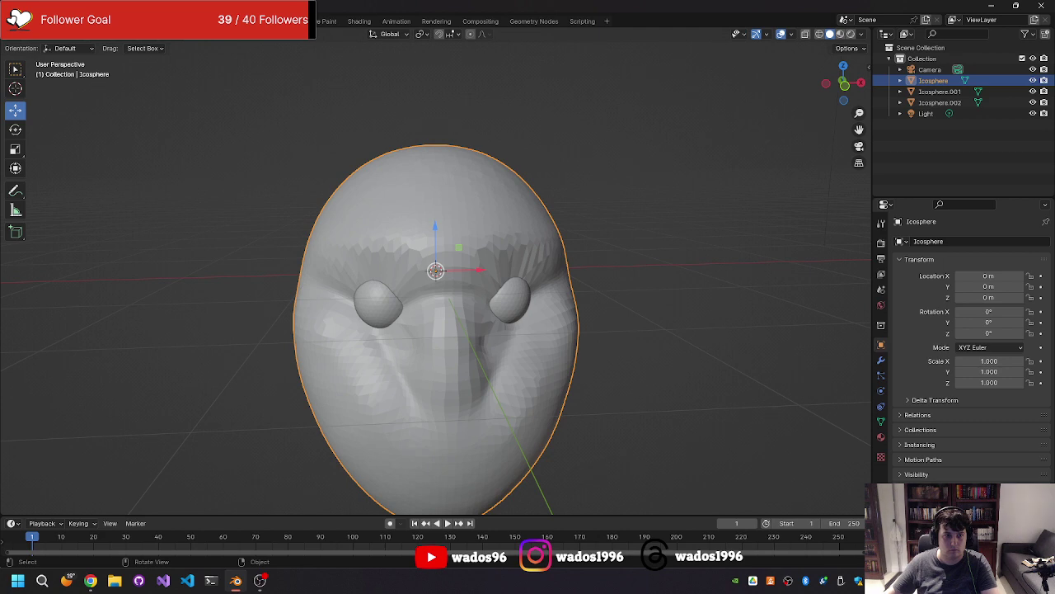
left_click(216, 21)
Step: Set the Grab brush radius to 100 px and pull one eye bulge into shape
mouse_move(419, 252)
middle_mouse_down()
mouse_move(502, 276)
mouse_move(401, 262)
mouse_move(597, 230)
middle_mouse_up()
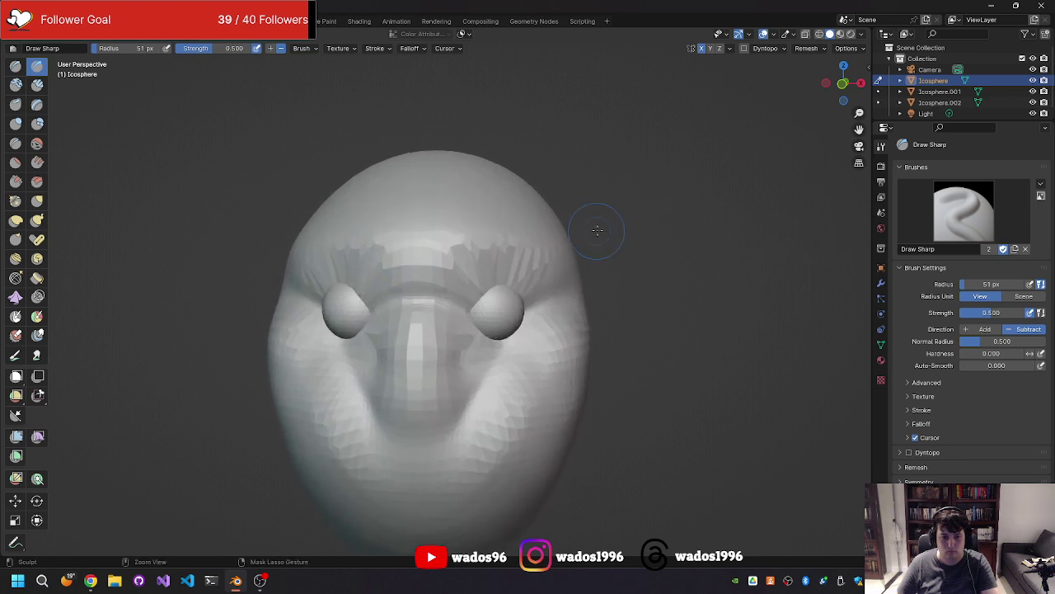
middle_click_drag(468, 247, 520, 255, "shift")
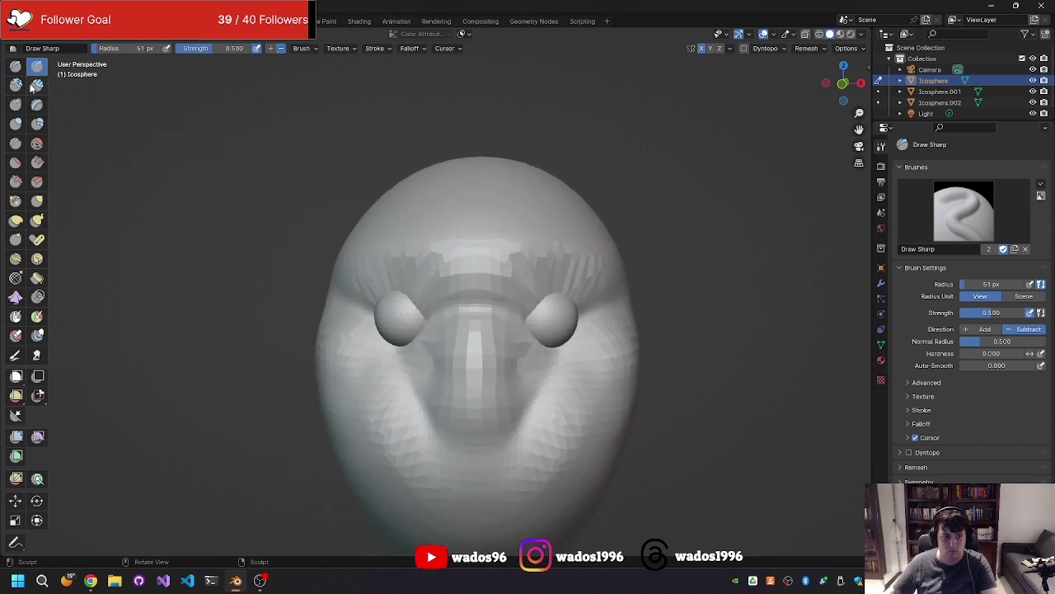
left_click(37, 200)
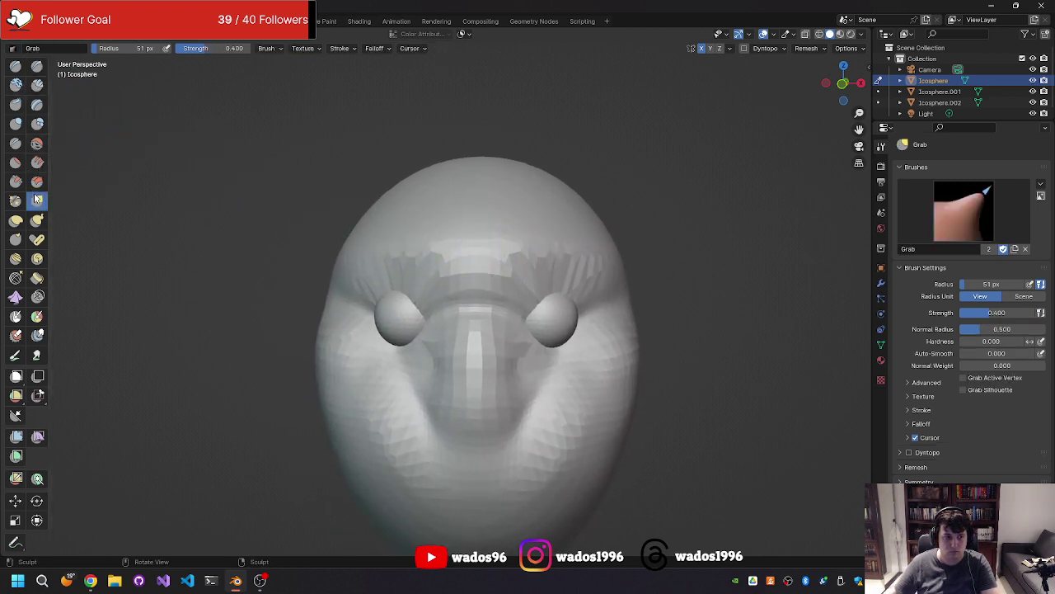
mouse_move(148, 216)
middle_mouse_down()
mouse_move(283, 222)
mouse_move(517, 298)
middle_mouse_up()
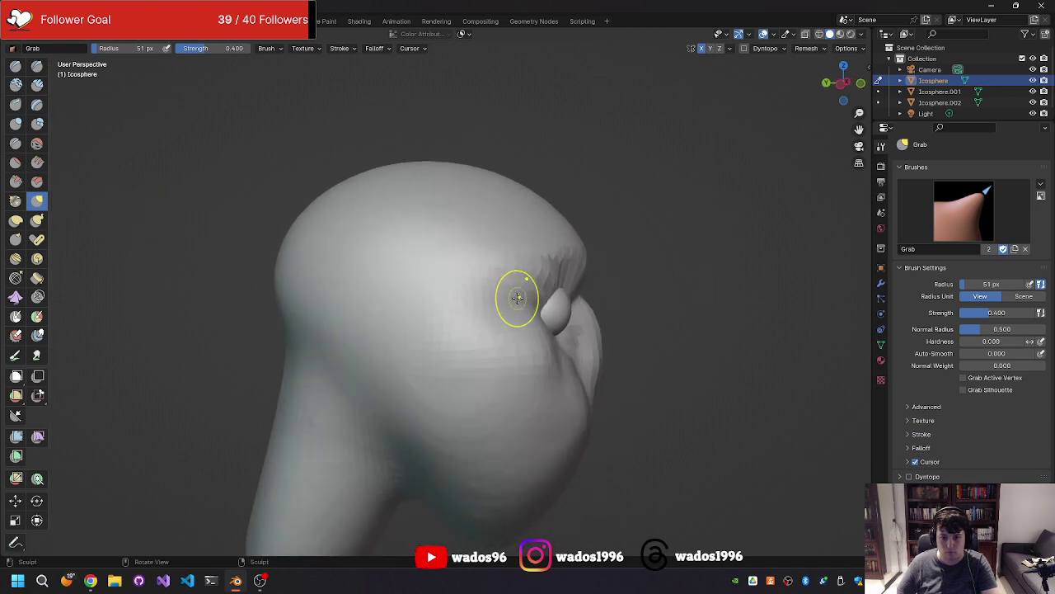
key("f")
left_click(577, 289)
left_click_drag(568, 301, 575, 289)
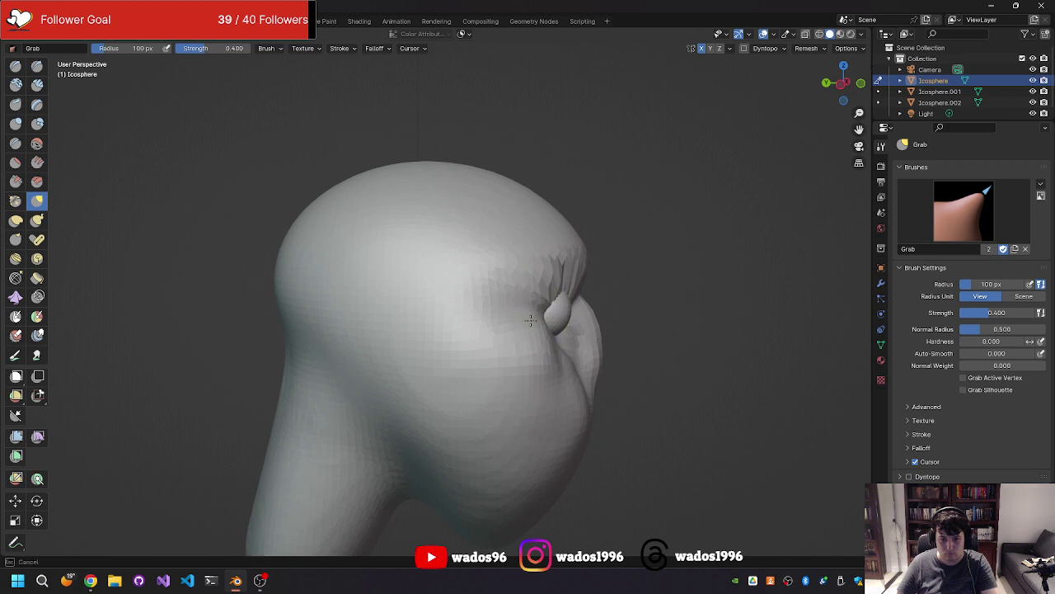
Step: Flatten both eye bulges into domes, undo the spiky folds, and snap to front view
middle_click_drag(537, 318, 435, 306)
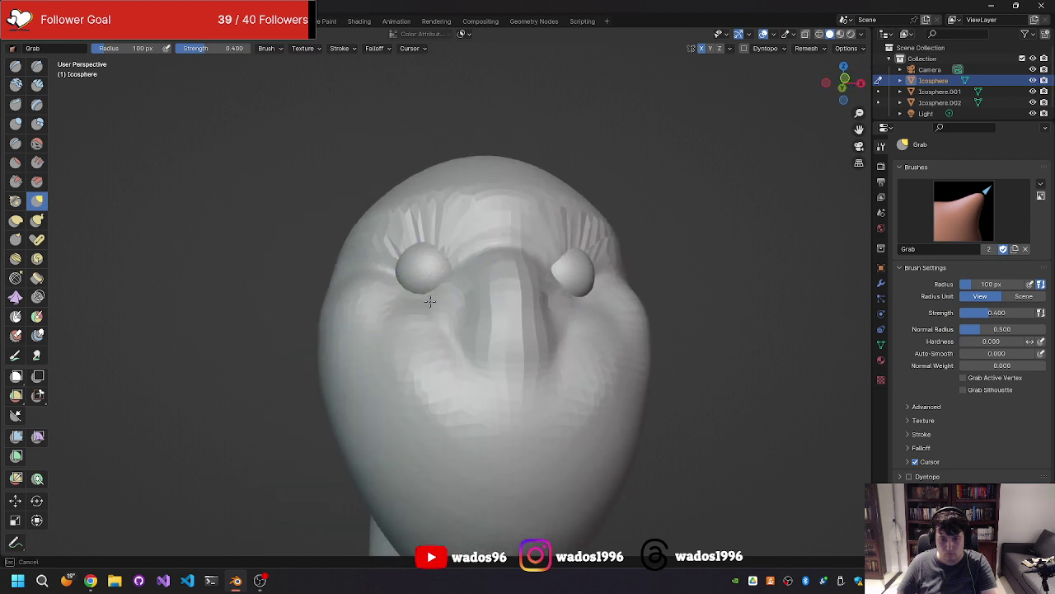
left_click_drag(423, 284, 388, 247)
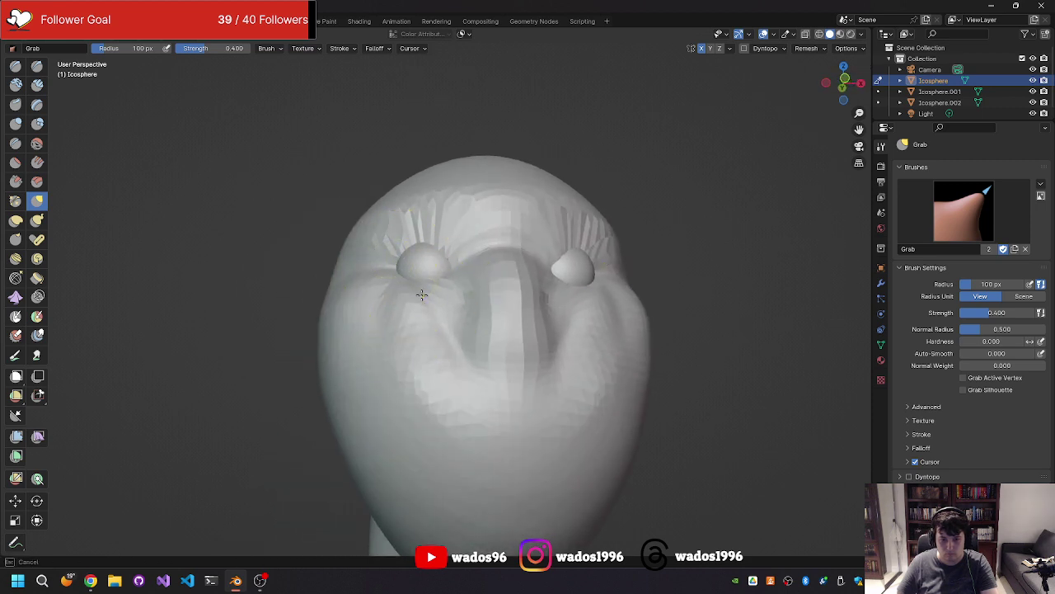
middle_click_drag(423, 285, 388, 341)
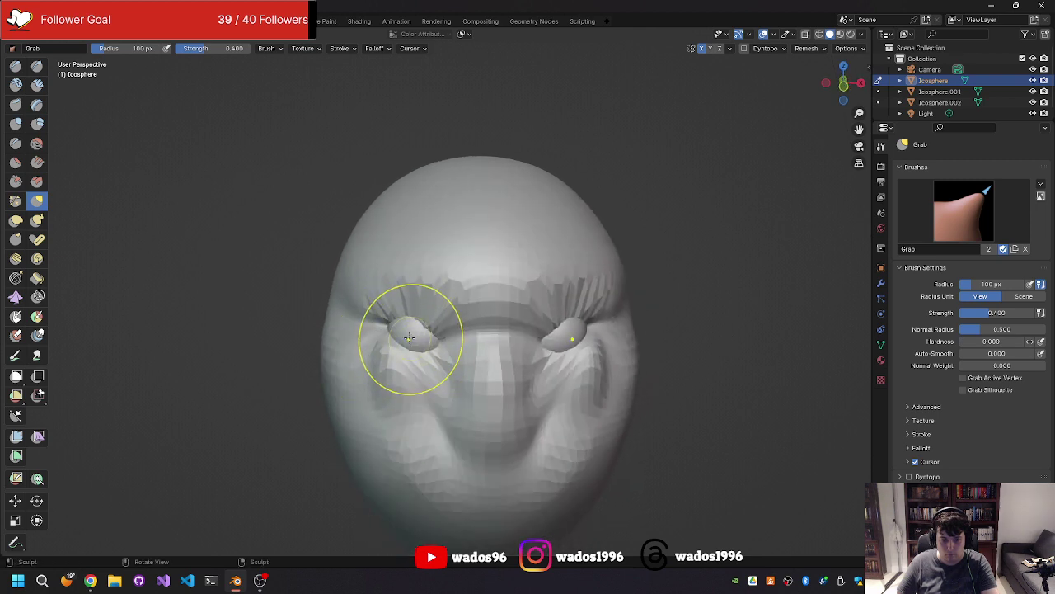
key("ctrl+z")
mouse_move(425, 332)
middle_mouse_down()
mouse_move(440, 329)
mouse_move(396, 283)
mouse_move(374, 308)
middle_mouse_up()
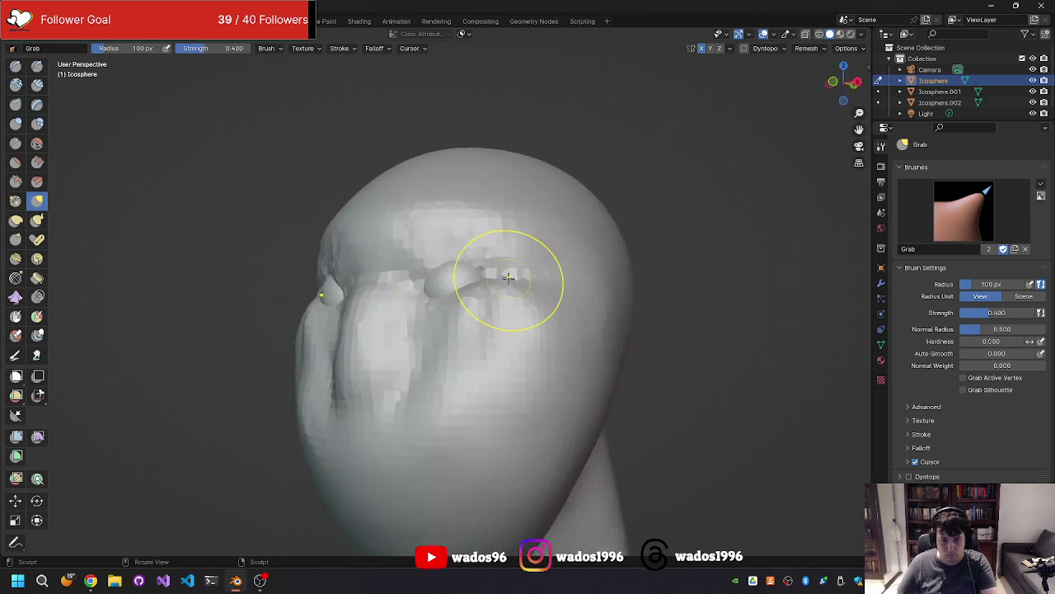
key("KP_1")
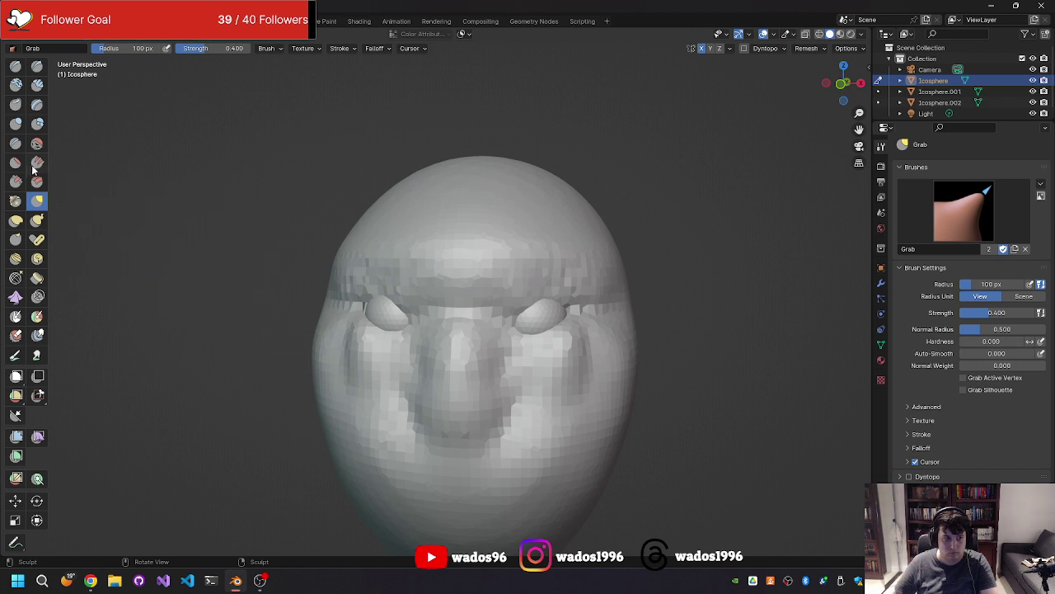
left_click(37, 181)
Step: Try a Smooth brush pass over the headband ridge and undo it
left_click(37, 143)
mouse_move(412, 247)
left_mouse_down()
mouse_move(503, 317)
mouse_move(387, 346)
mouse_move(491, 397)
mouse_move(498, 372)
left_mouse_up()
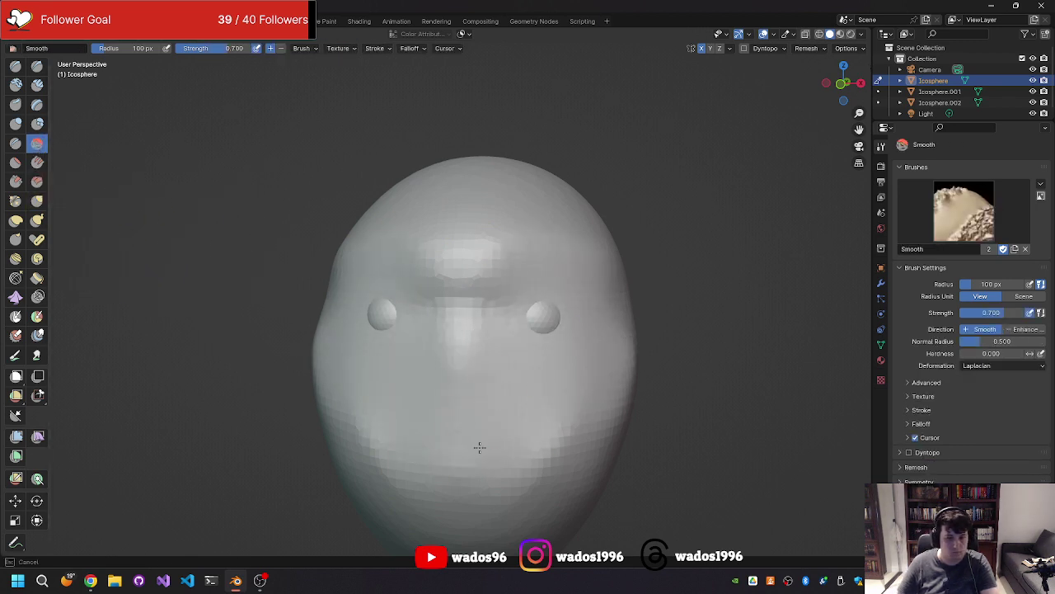
mouse_move(479, 447)
middle_mouse_down()
mouse_move(413, 365)
mouse_move(513, 370)
middle_mouse_up()
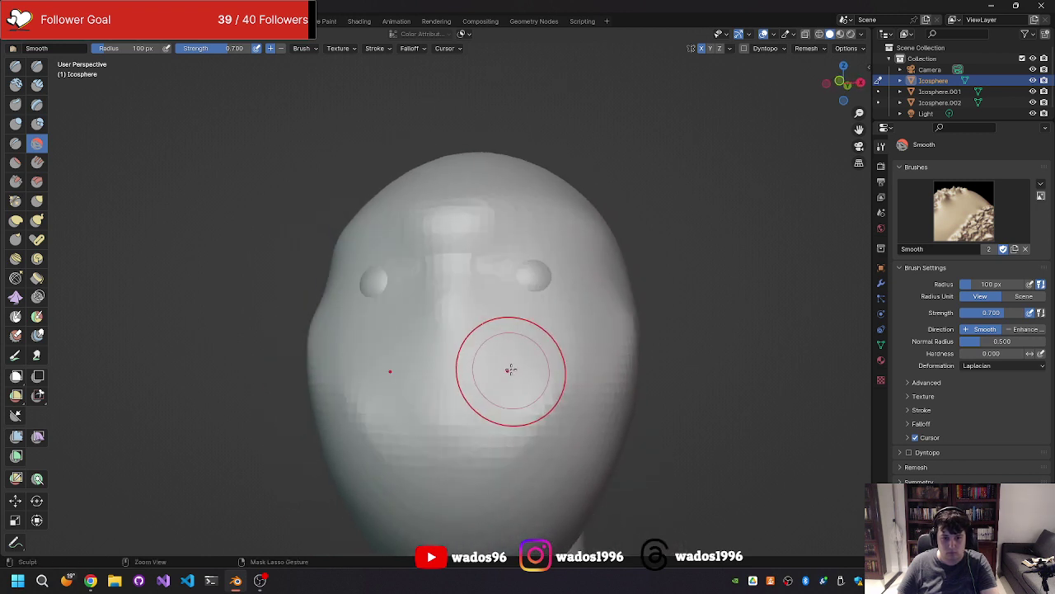
key("ctrl+z")
key("ctrl+z")
Step: Smooth the right eye grooves, brow and forehead, then bring up the remesh voxel size
left_click_drag(618, 275, 561, 303)
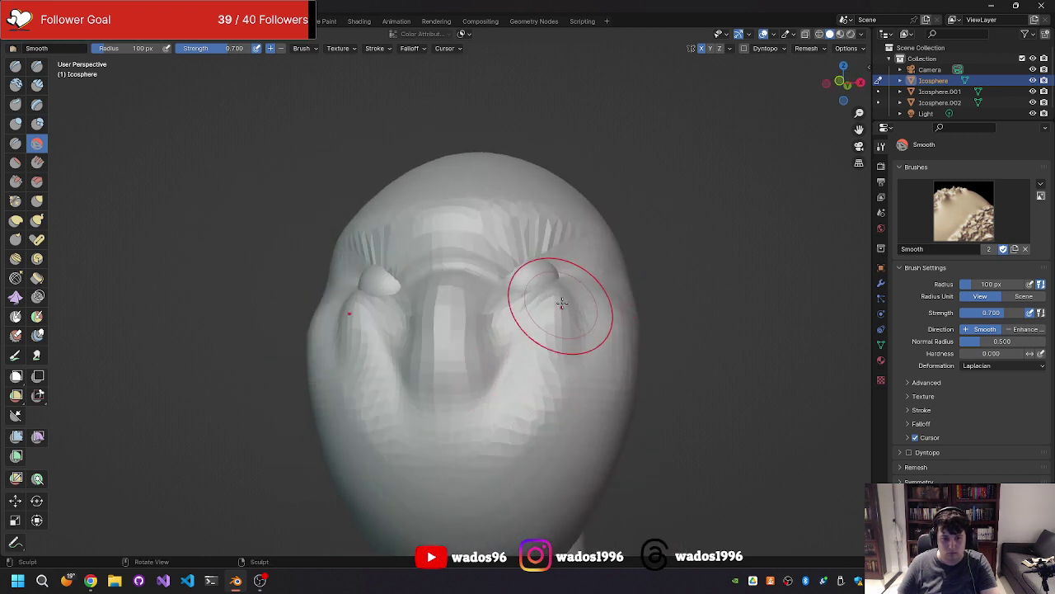
left_click_drag(578, 261, 563, 241)
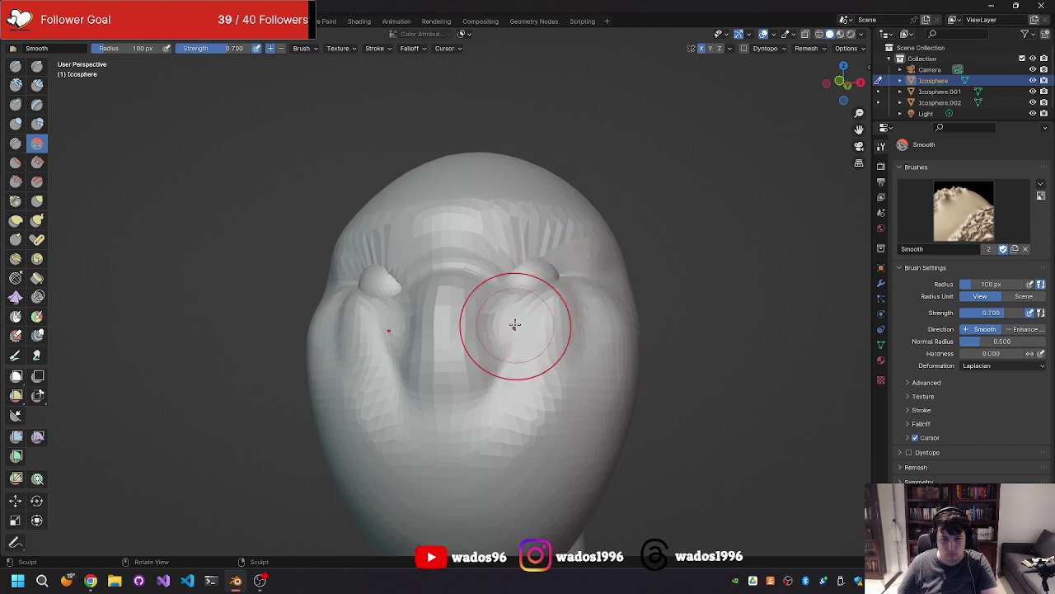
left_click_drag(520, 353, 531, 275)
left_click_drag(528, 227, 479, 220)
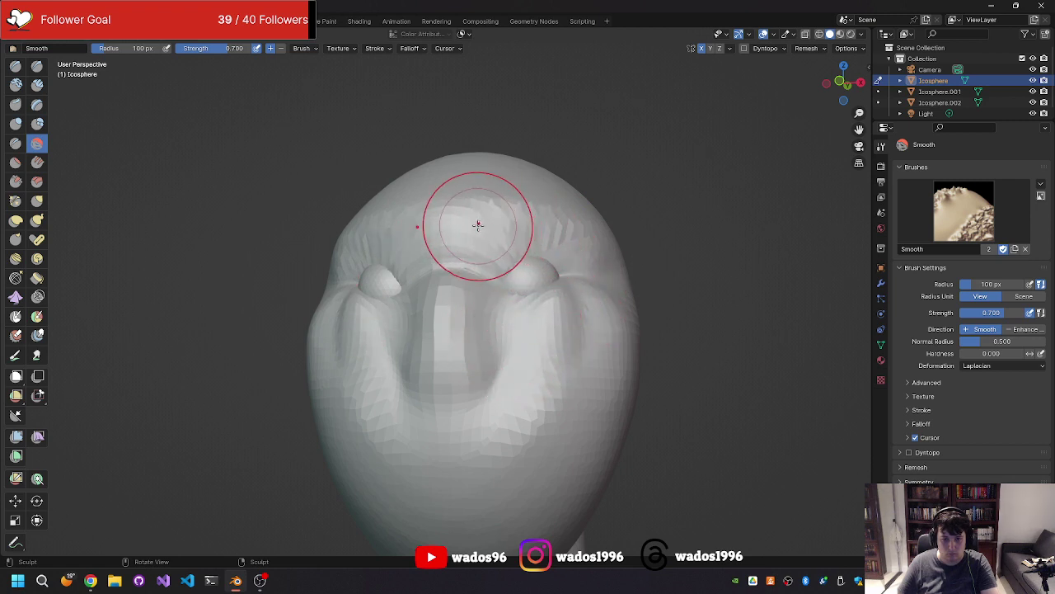
mouse_move(478, 220)
middle_mouse_down()
mouse_move(478, 272)
mouse_move(457, 299)
middle_mouse_up()
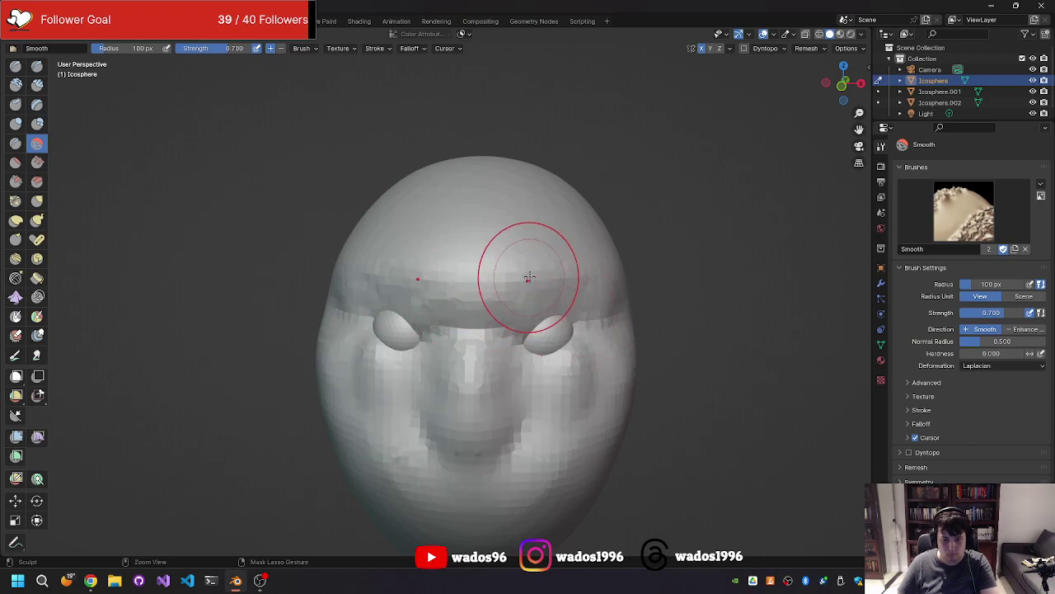
key("r")
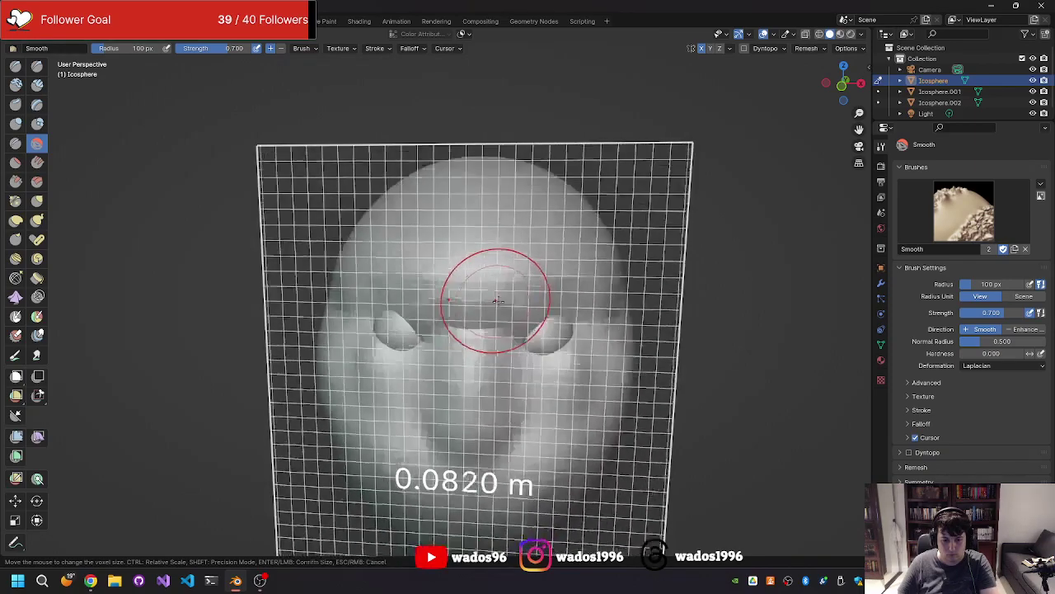
Step: Remesh the head at the 0.0820 m voxel size
left_click(535, 300)
key("ctrl+r")
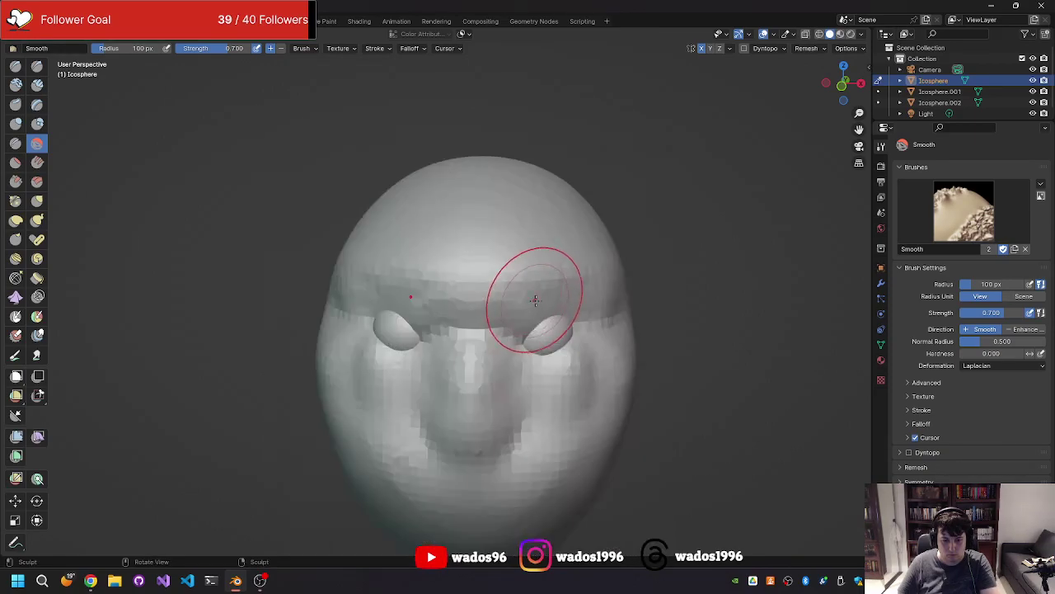
mouse_move(537, 303)
middle_mouse_down()
mouse_move(424, 281)
mouse_move(451, 286)
middle_mouse_up()
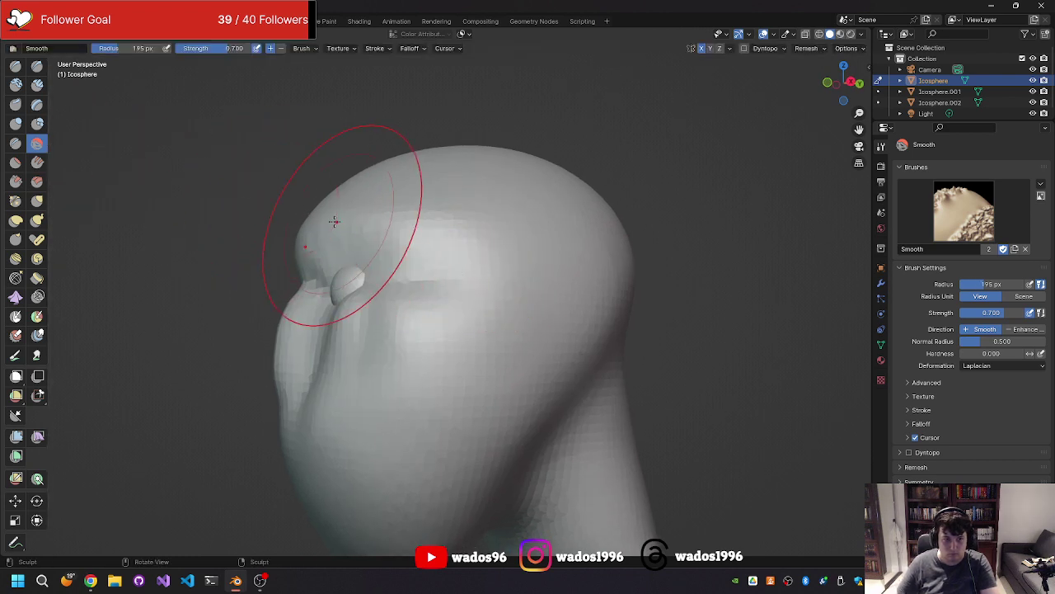
Step: Set the Smooth brush radius to 500 px and smooth the whole face from several angles
key("f")
left_click(591, 333)
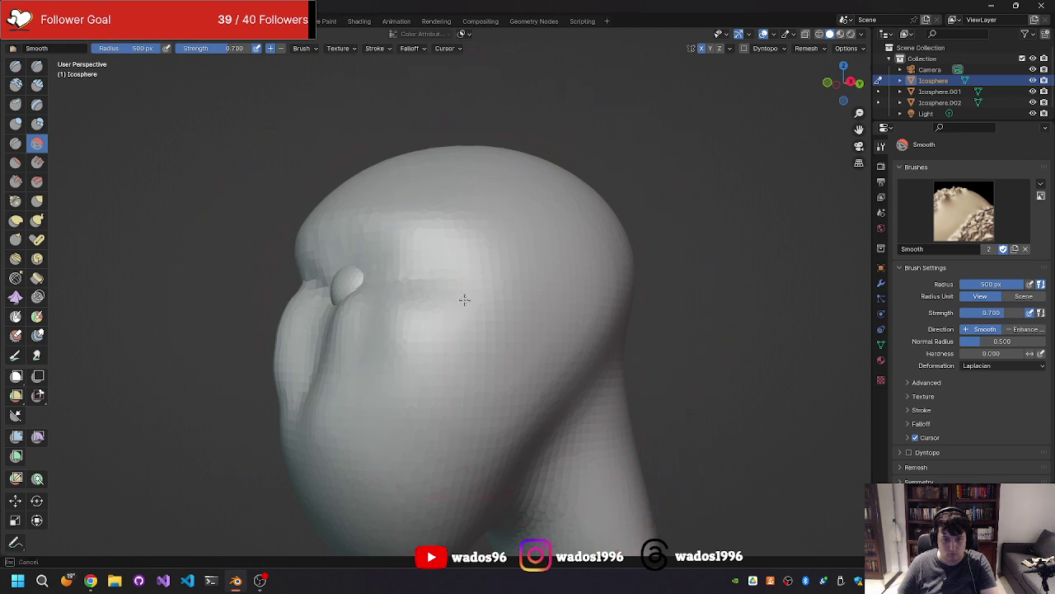
middle_click_drag(464, 300, 469, 296)
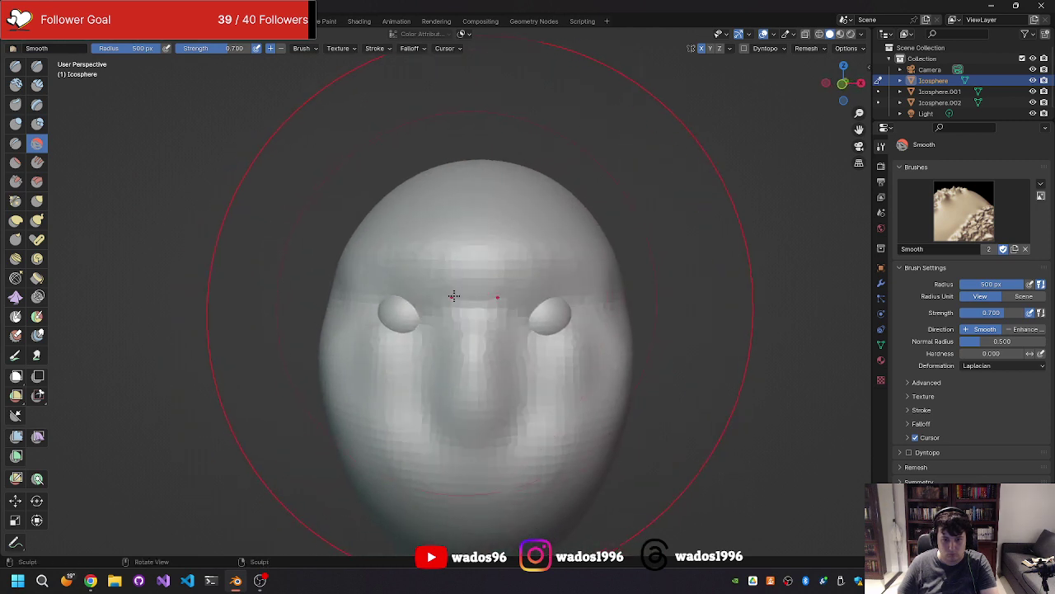
mouse_move(388, 305)
middle_mouse_down()
mouse_move(439, 295)
mouse_move(426, 269)
mouse_move(342, 302)
mouse_move(336, 349)
middle_mouse_up()
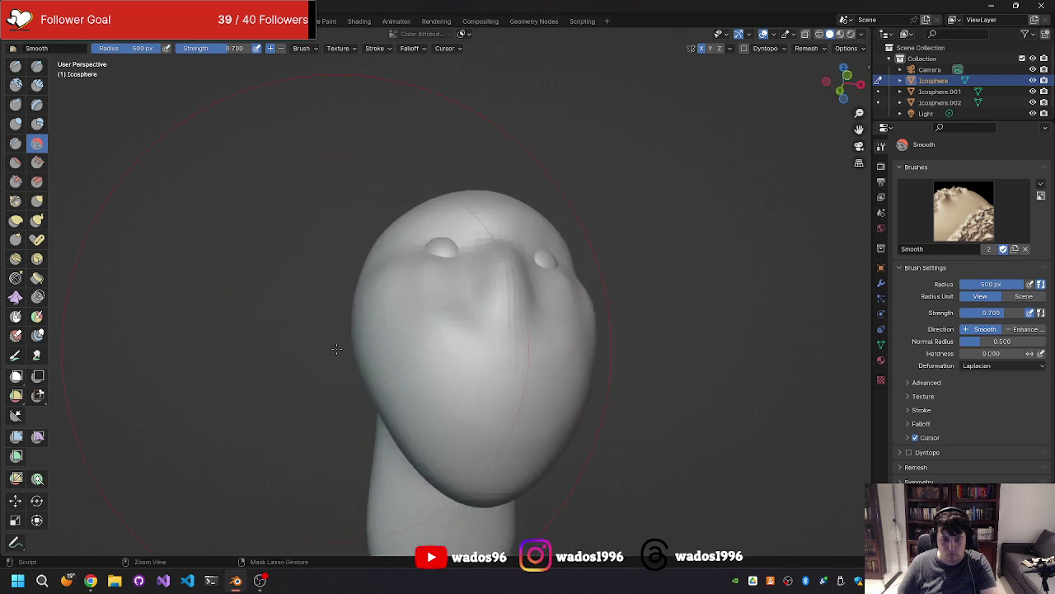
mouse_move(444, 394)
middle_mouse_down()
mouse_move(376, 382)
mouse_move(435, 388)
middle_mouse_up()
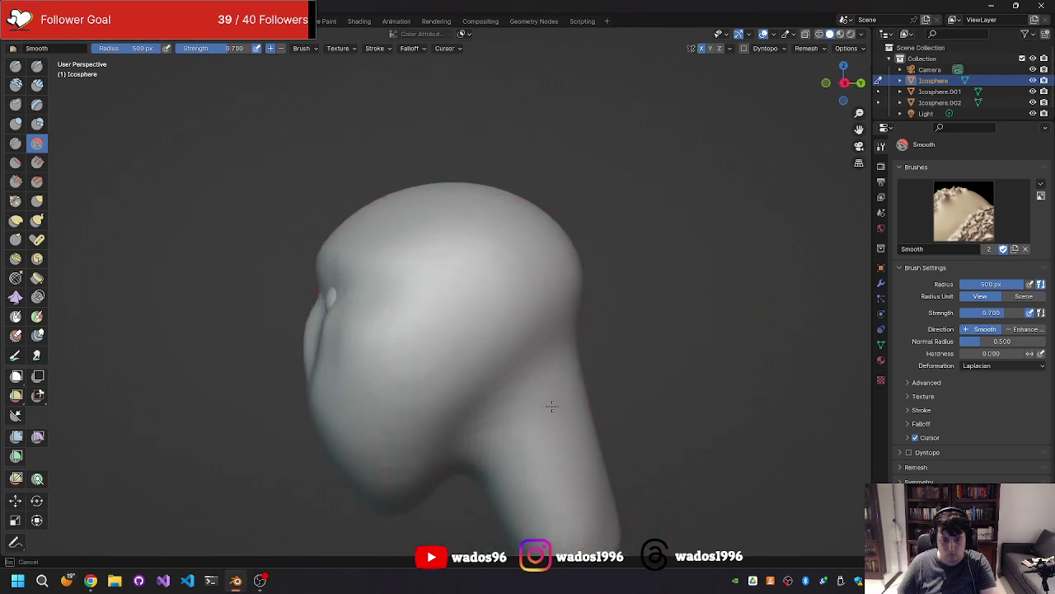
mouse_move(551, 405)
middle_mouse_down()
mouse_move(428, 360)
mouse_move(536, 372)
mouse_move(547, 337)
mouse_move(570, 344)
mouse_move(509, 268)
middle_mouse_up()
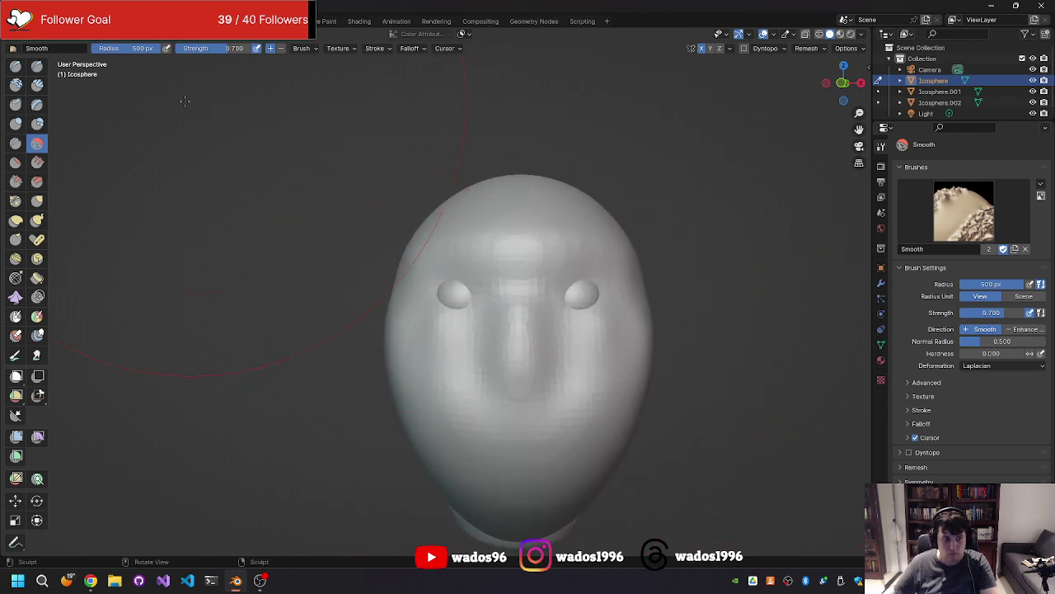
Step: Pick the Draw Sharp brush and shrink its radius from 131 px to 38 px
left_click(37, 66)
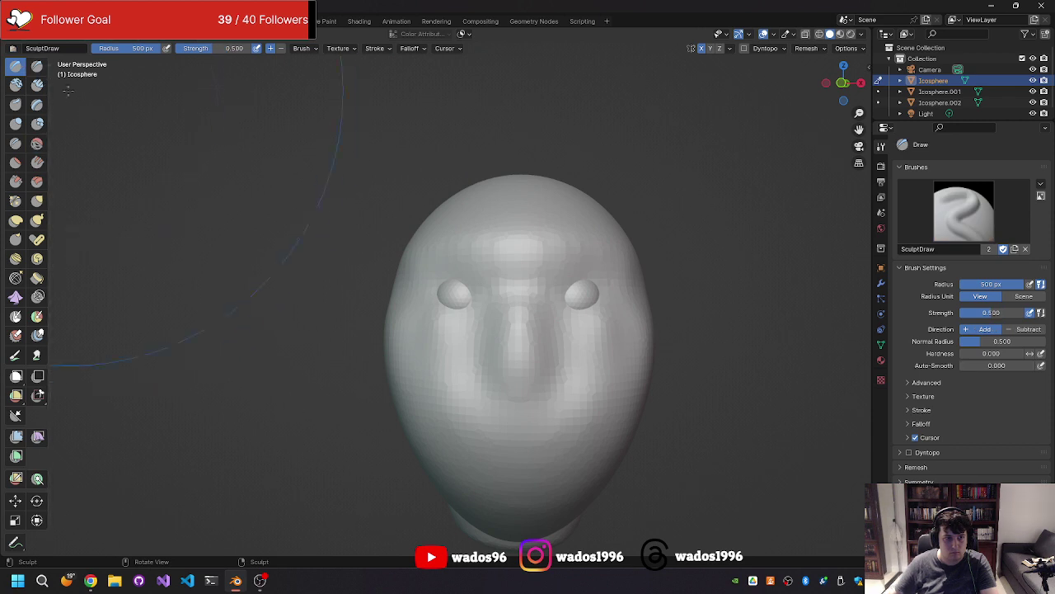
key("f")
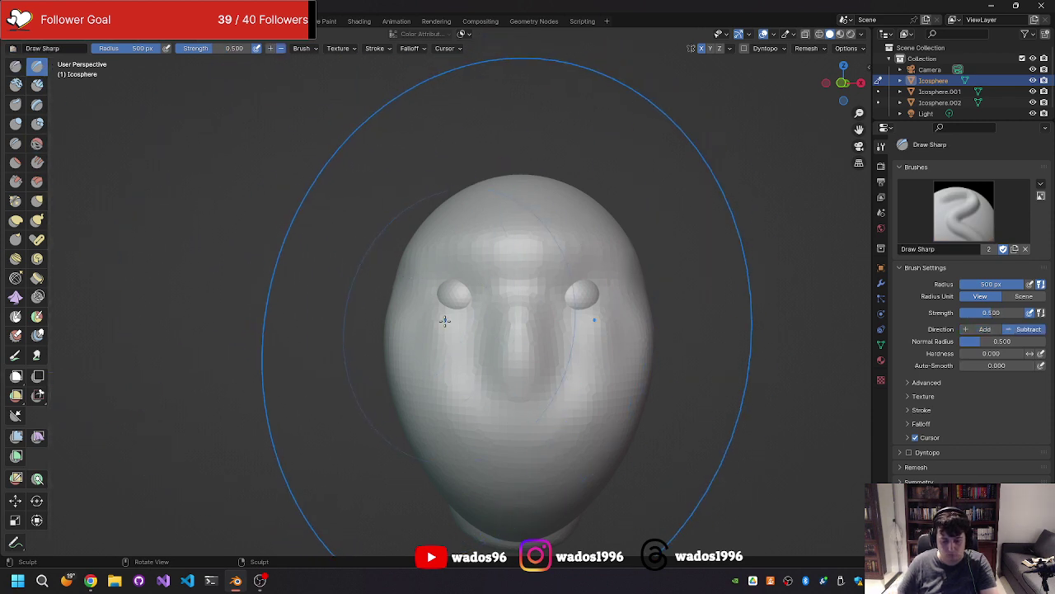
left_click(363, 306)
key("f")
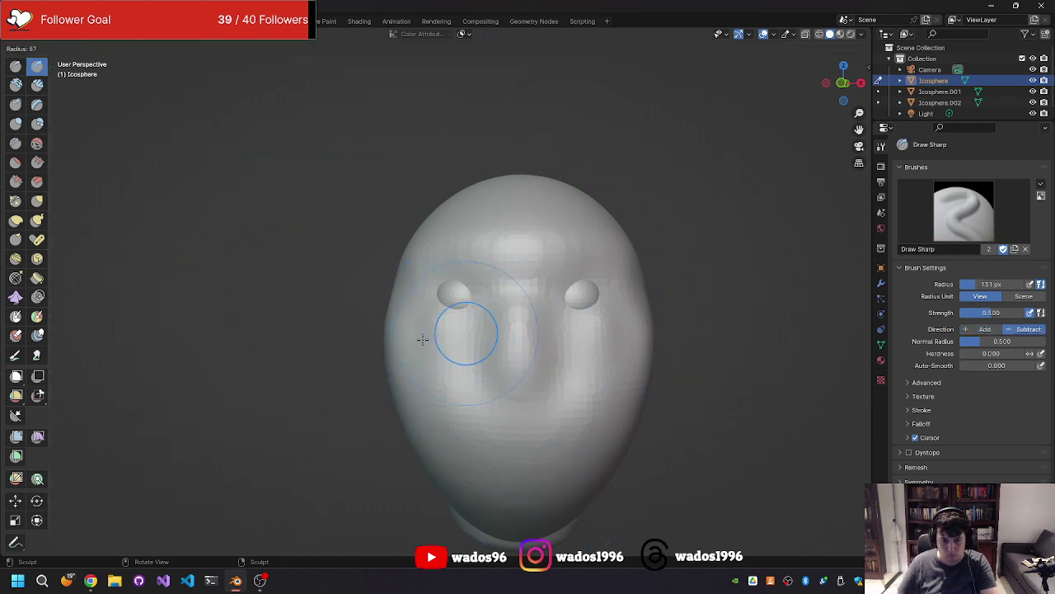
left_click(456, 335)
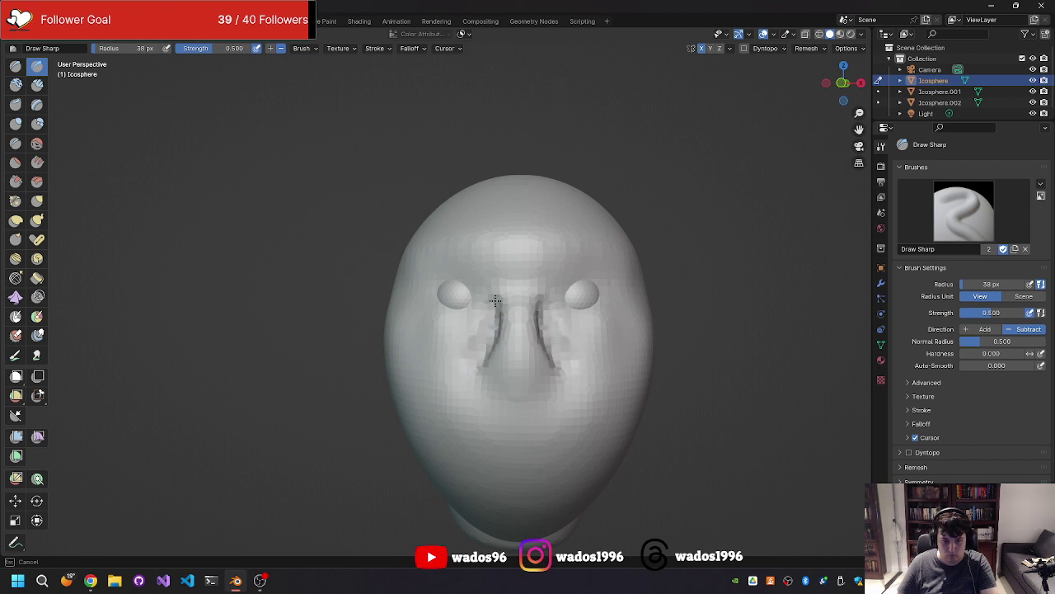
mouse_move(494, 304)
middle_mouse_down()
mouse_move(489, 287)
mouse_move(617, 281)
mouse_move(614, 290)
middle_mouse_up()
Step: Undo the grooves beside the nose, crease over the left eye, and step through the undo history
key("ctrl+z")
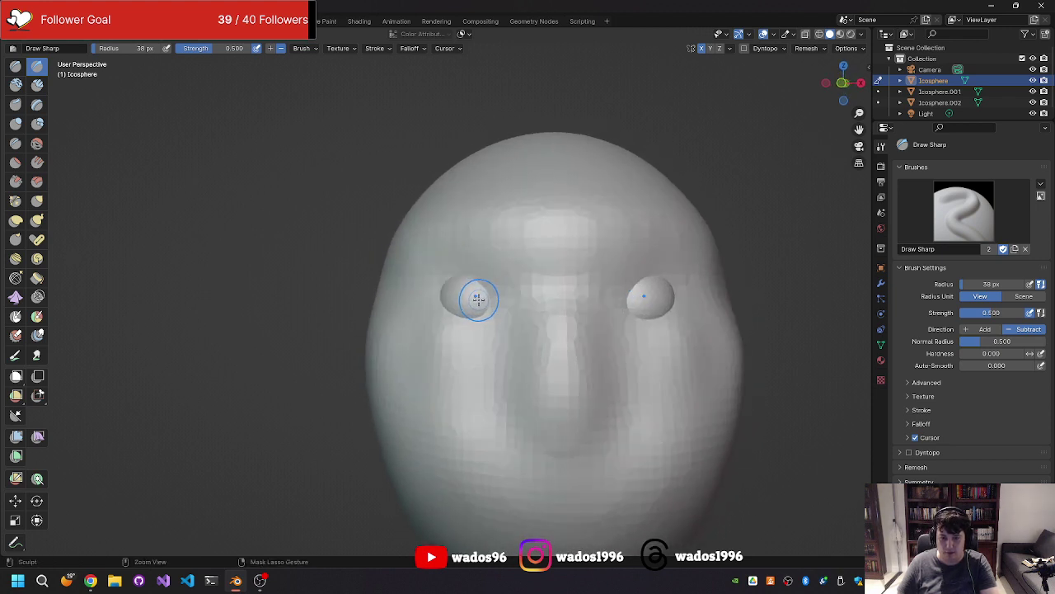
left_click_drag(470, 299, 459, 296)
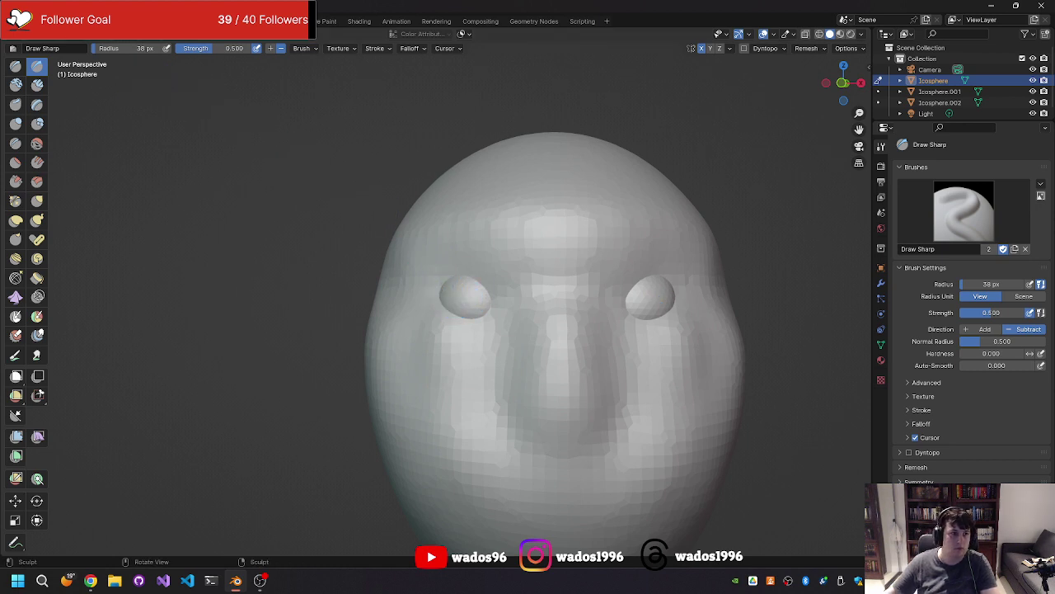
left_click(51, 20)
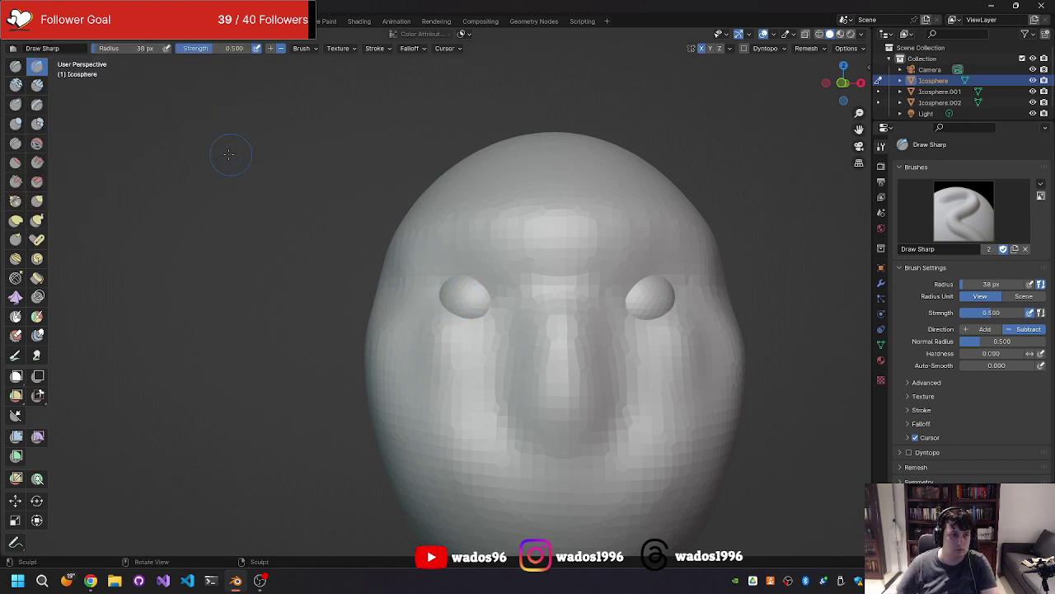
key("ctrl+shift+z")
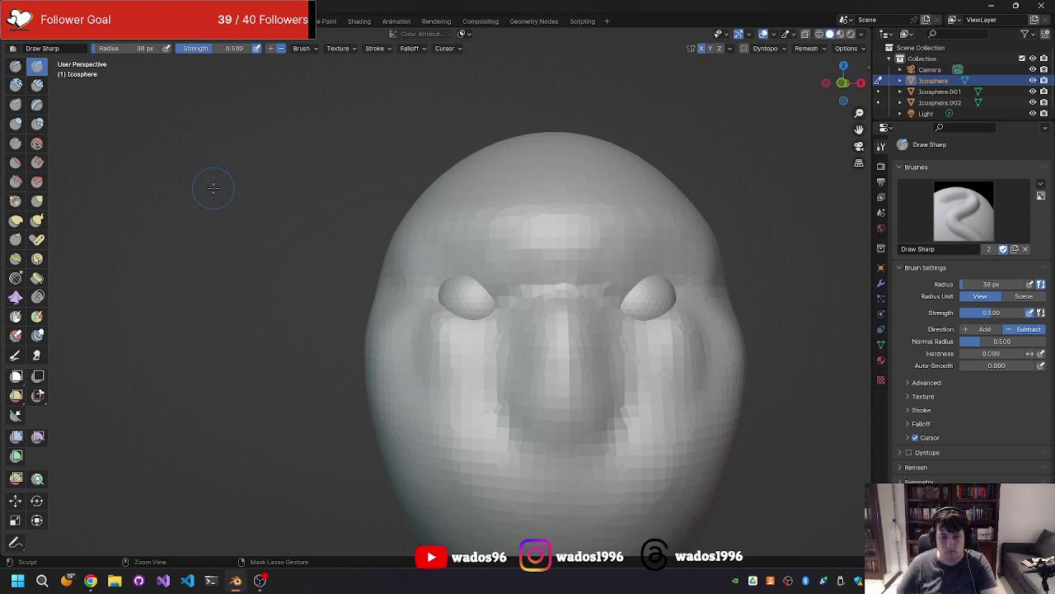
key("ctrl+shift+z")
key("ctrl+shift+z")
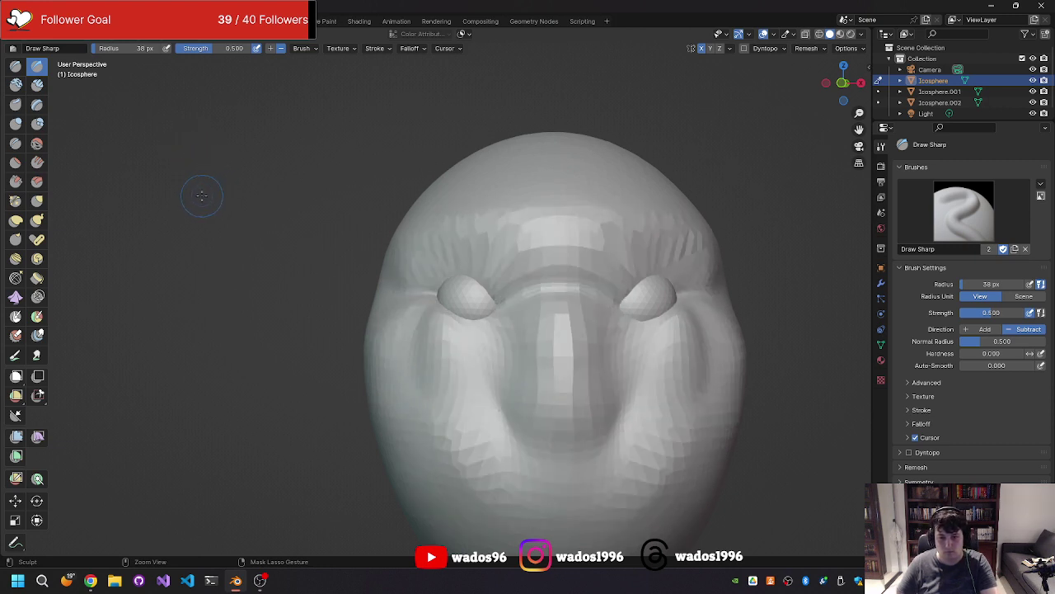
key("ctrl+shift+z")
key("ctrl+shift+z")
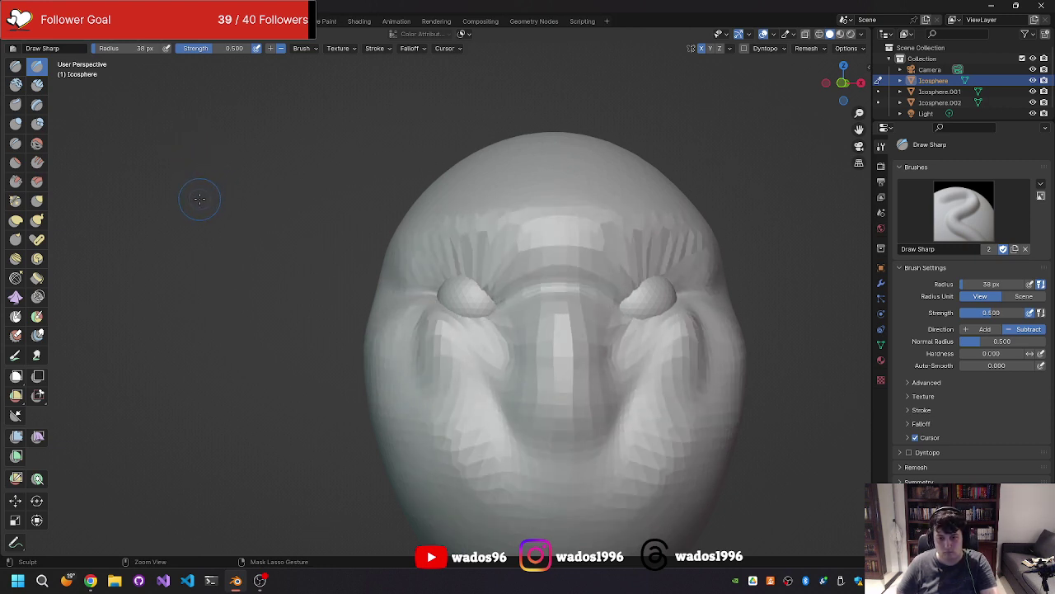
key("ctrl+shift+z")
key("ctrl+shift+z")
key("ctrl+shift+z")
key("ctrl+shift+z")
key("ctrl+shift+z")
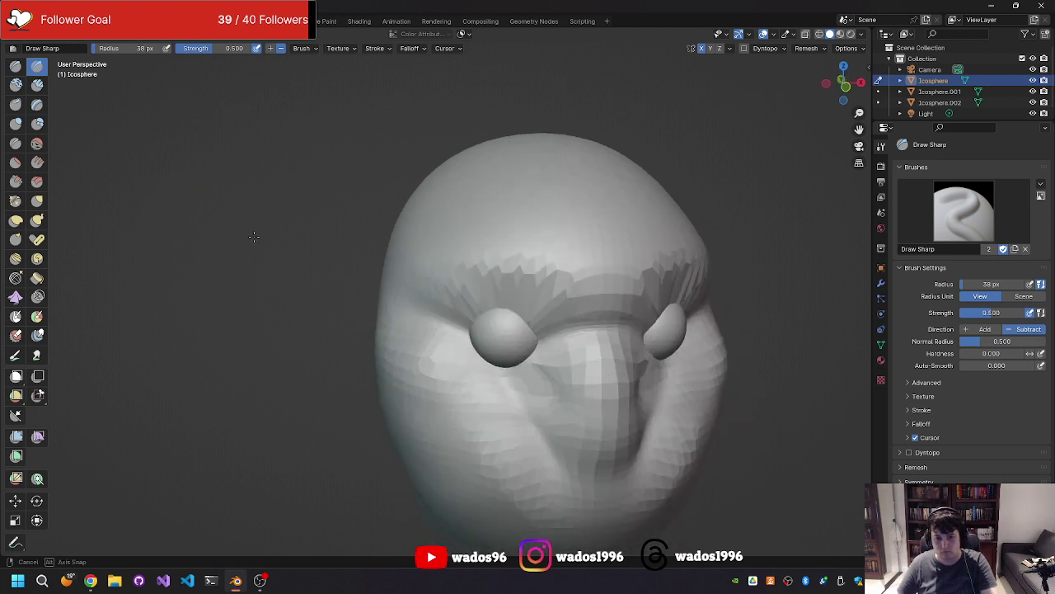
Step: Smooth the left side of the head with the Smooth brush
mouse_move(177, 206)
middle_mouse_down()
mouse_move(191, 272)
mouse_move(272, 259)
mouse_move(224, 259)
middle_mouse_up()
scroll(191, 272, "down", 2)
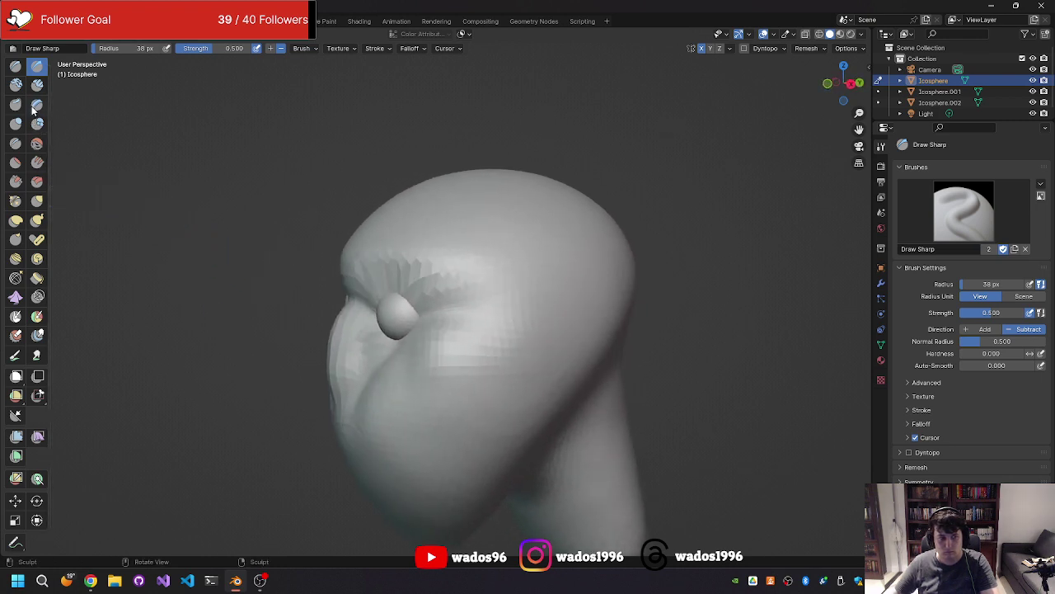
left_click(37, 142)
mouse_move(329, 276)
left_mouse_down()
mouse_move(311, 374)
mouse_move(319, 299)
left_mouse_up()
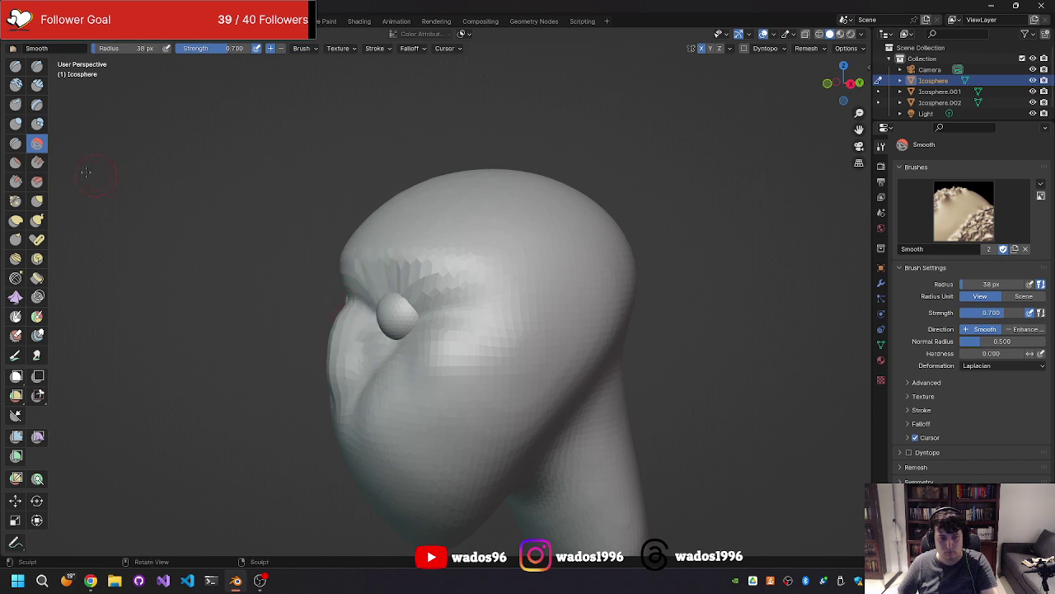
Step: Build up Clay Strips over the left side bump and across the face
left_click(37, 84)
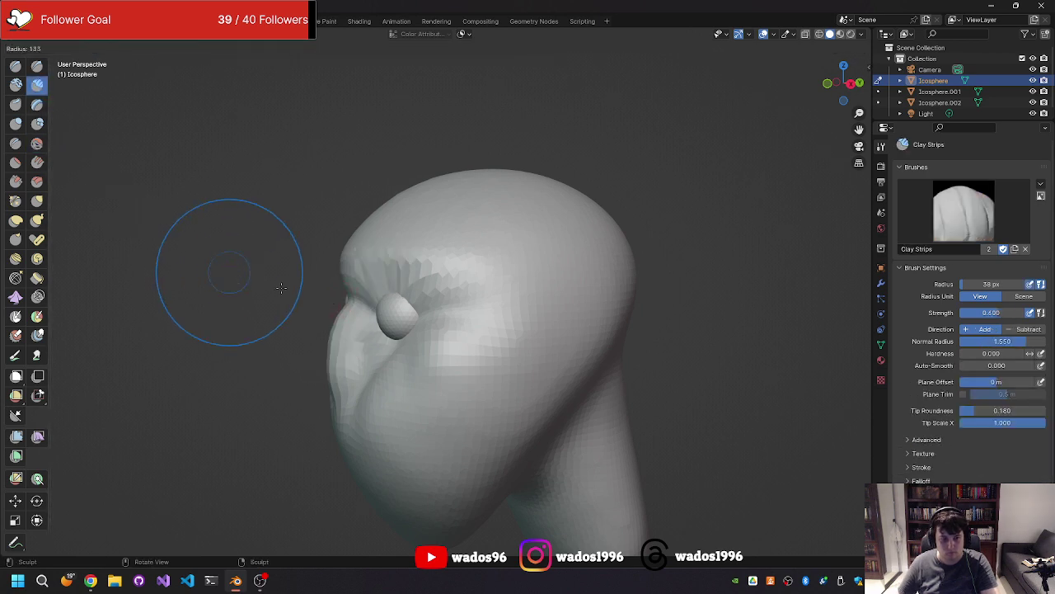
left_click_drag(413, 326, 383, 388)
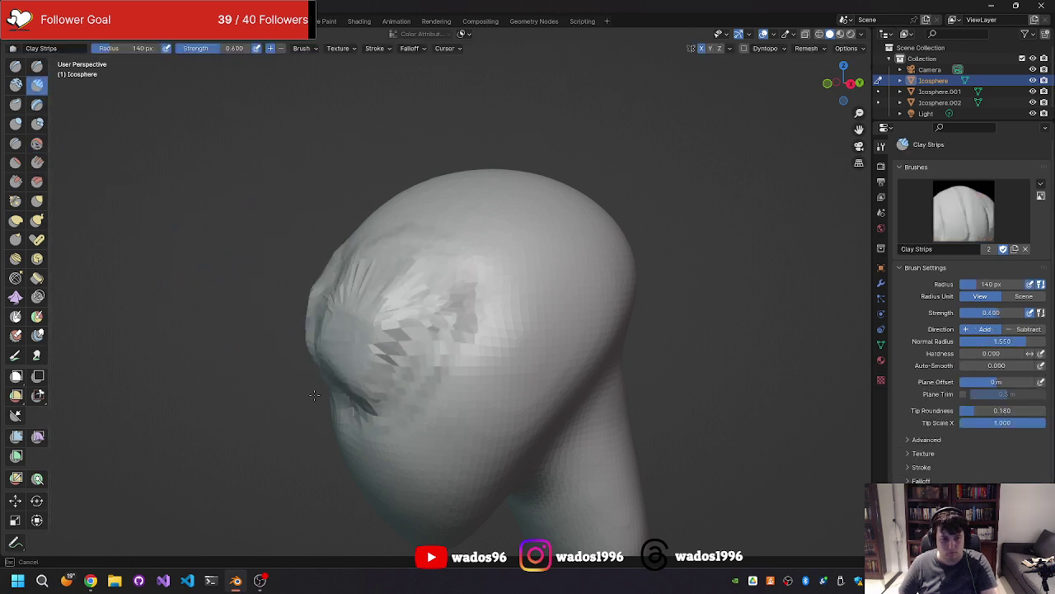
left_click_drag(345, 416, 353, 398)
middle_click_drag(353, 398, 495, 371)
left_click_drag(421, 329, 611, 355)
Step: Undo the extra clay band and smooth the face with the Smooth brush
left_click_drag(404, 396, 618, 388)
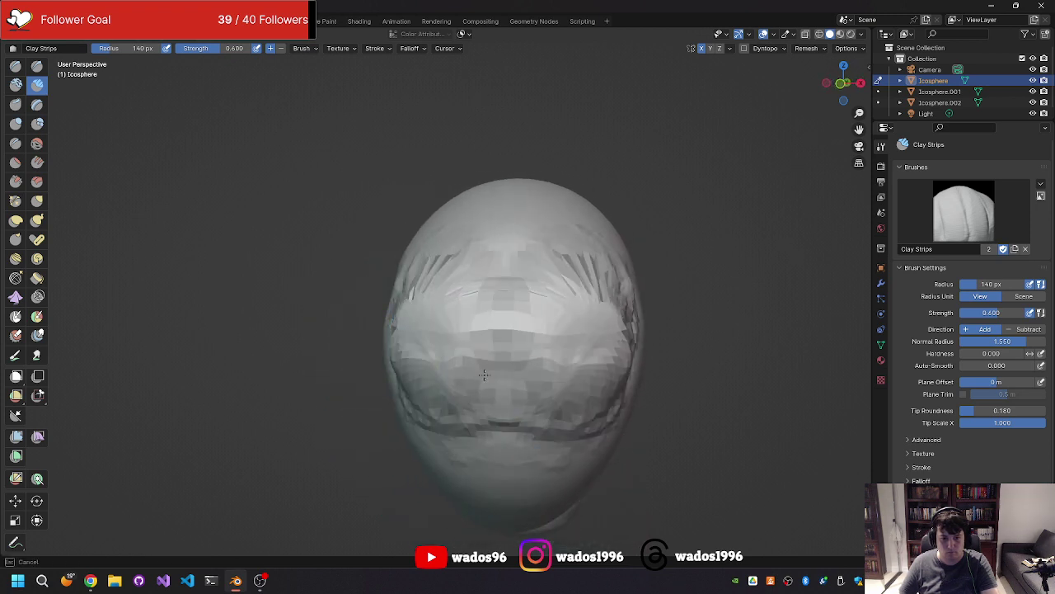
key("ctrl+z")
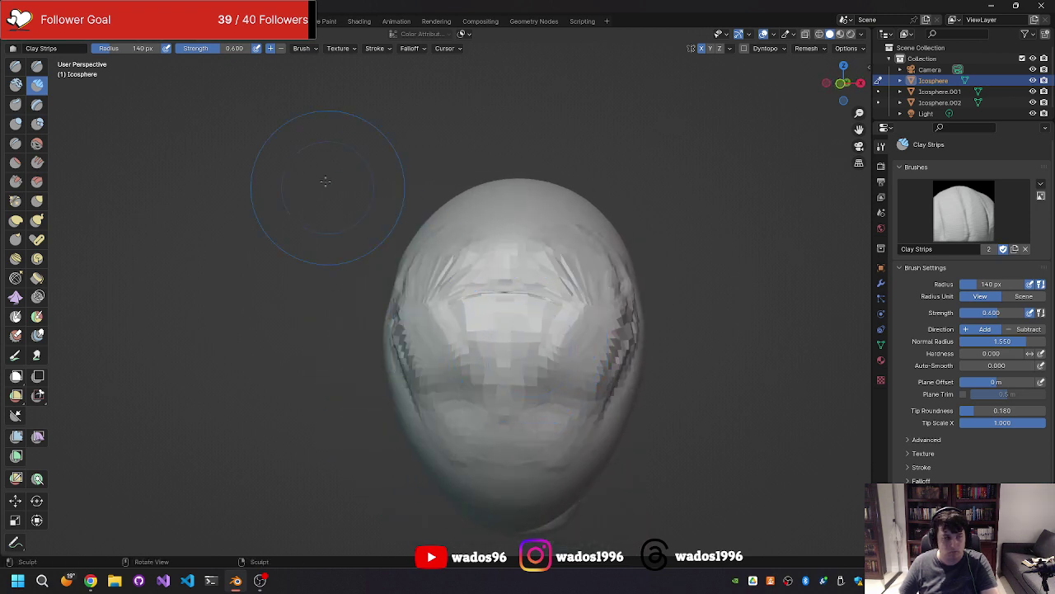
left_click(36, 143)
mouse_move(437, 281)
left_mouse_down()
mouse_move(577, 281)
mouse_move(529, 355)
left_mouse_up()
Step: Orbit around the head to check it is now a smooth, featureless egg
middle_click_drag(528, 354, 401, 396)
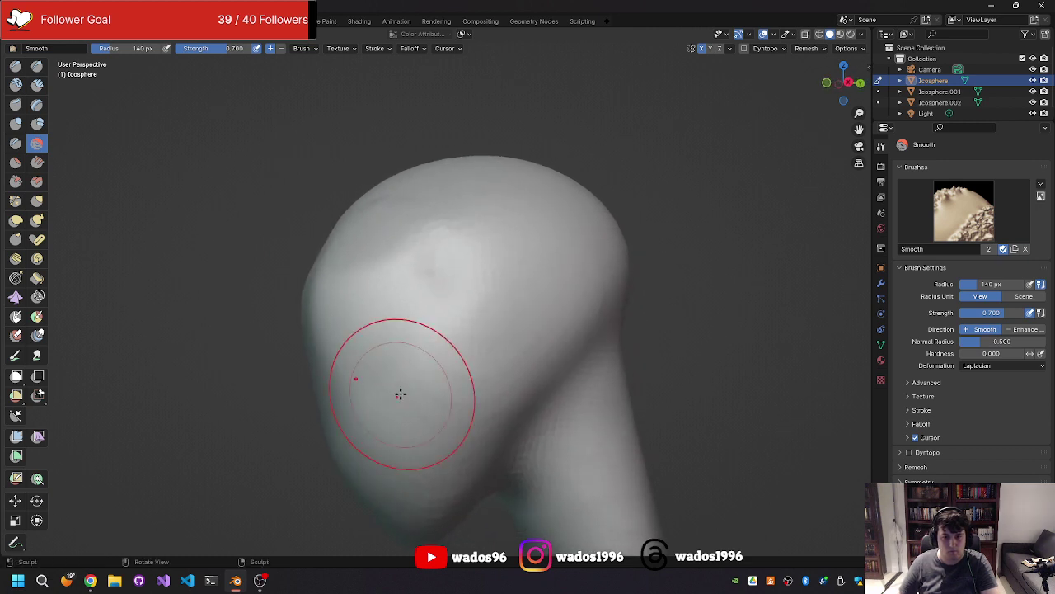
mouse_move(423, 295)
middle_mouse_down()
mouse_move(390, 308)
mouse_move(462, 278)
middle_mouse_up()
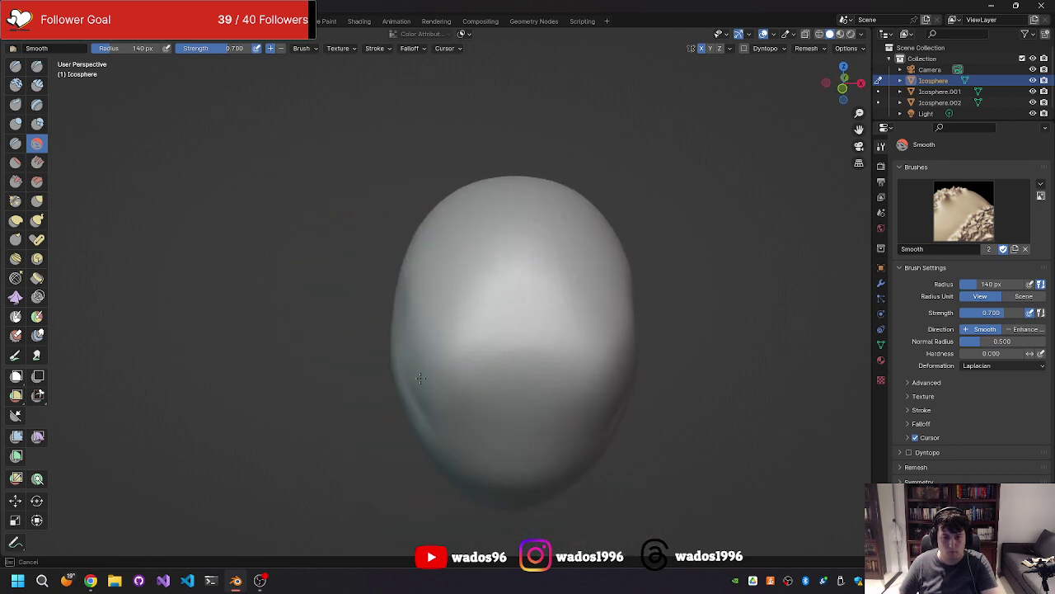
mouse_move(423, 408)
middle_mouse_down()
mouse_move(484, 323)
mouse_move(518, 311)
middle_mouse_up()
middle_click_drag(455, 366, 385, 346)
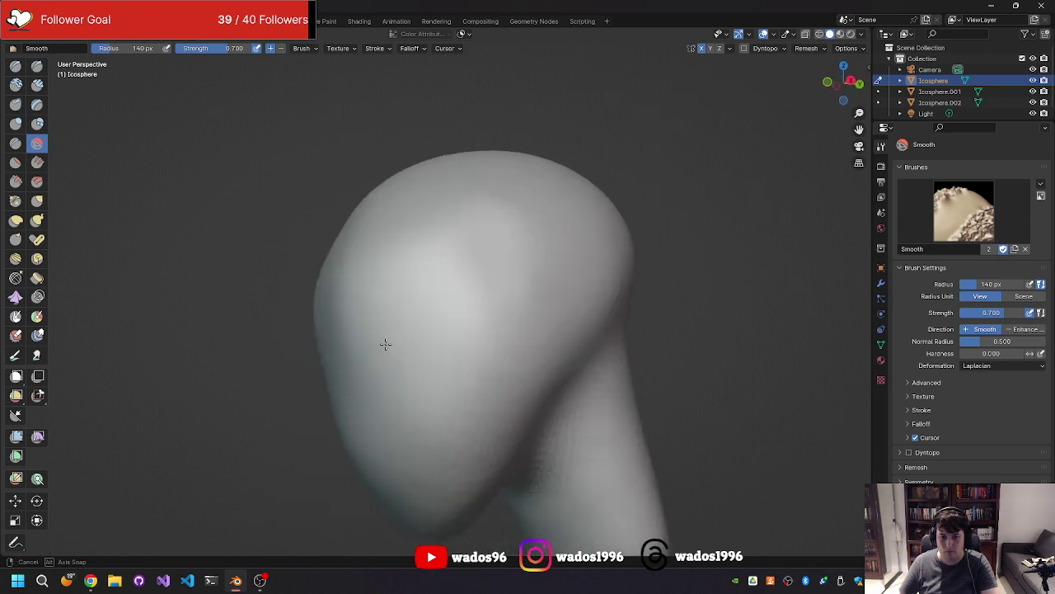
mouse_move(476, 294)
middle_mouse_down()
mouse_move(431, 323)
mouse_move(507, 328)
middle_mouse_up()
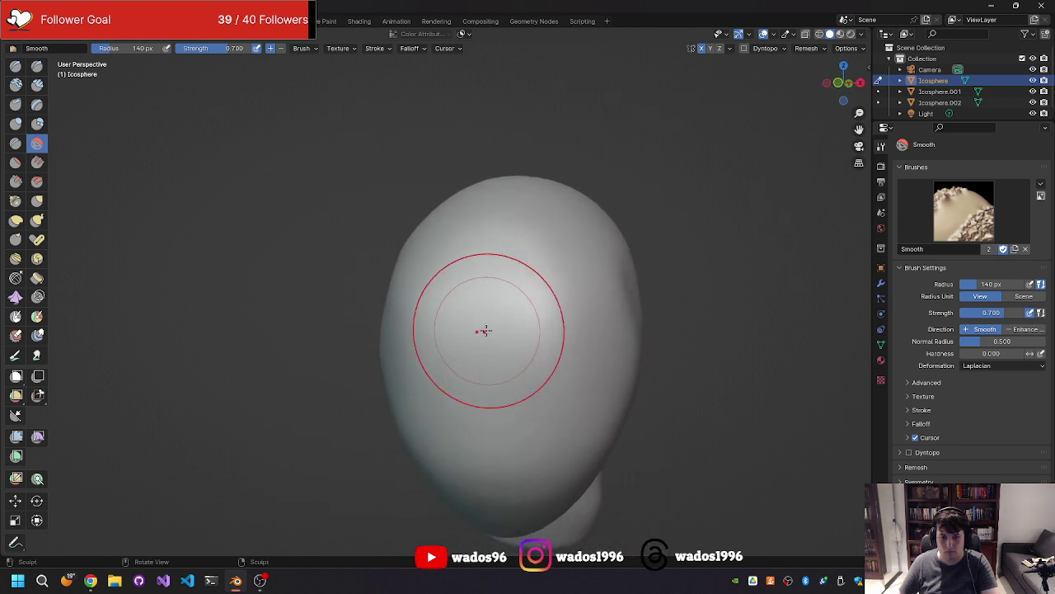
Step: Save over endlesspractice.blend and switch to the Layout workspace
key("ctrl+s")
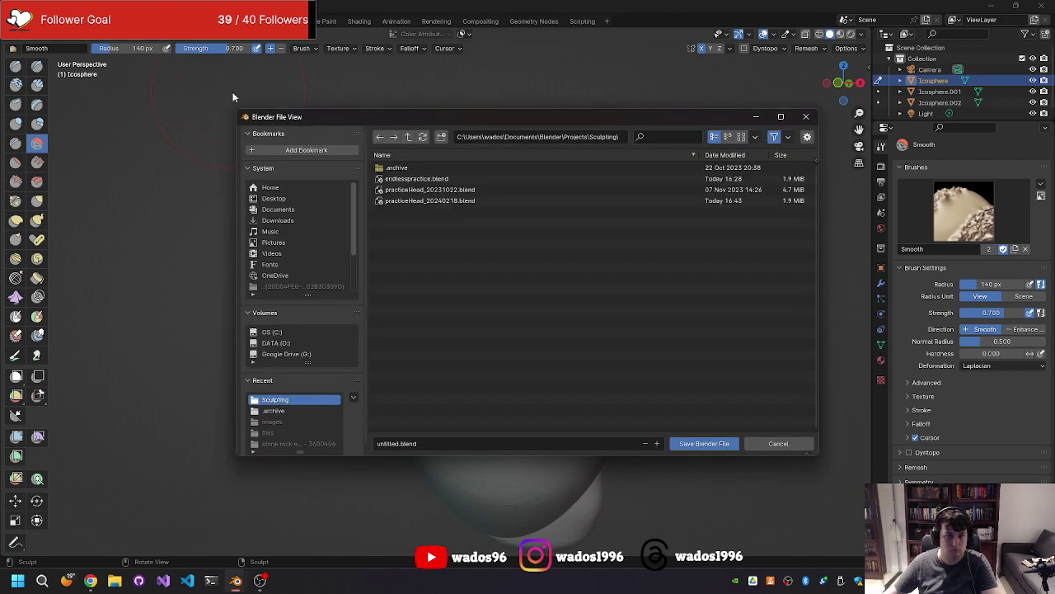
double_click(417, 178)
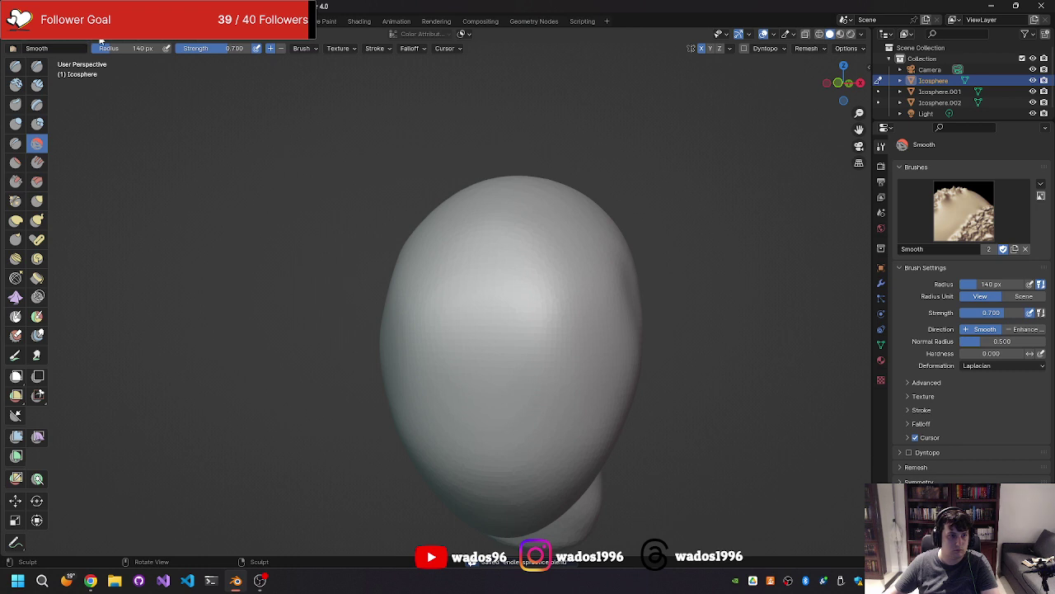
left_click(25, 20)
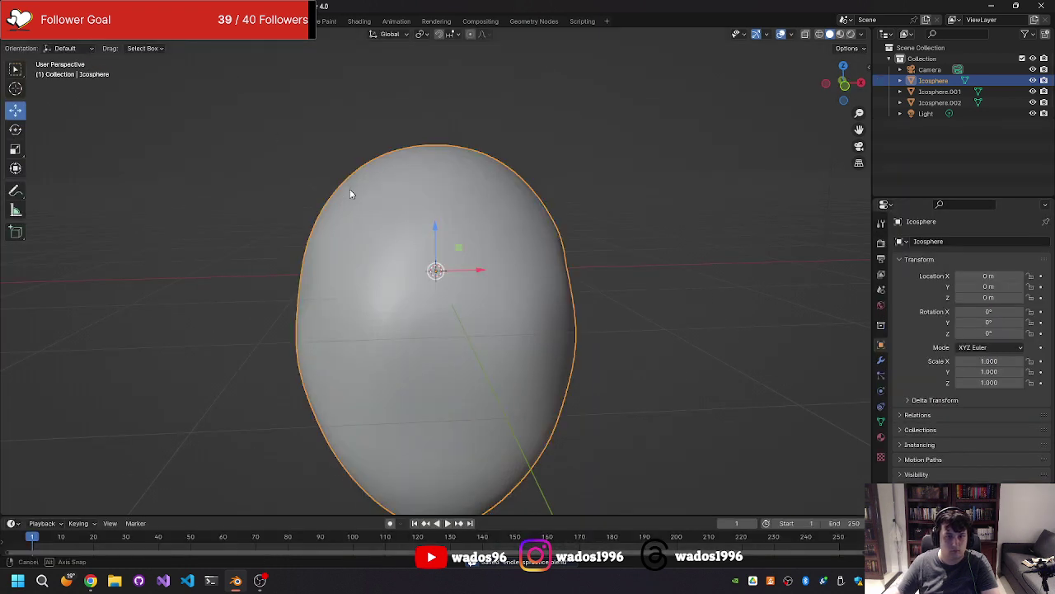
mouse_move(375, 206)
middle_mouse_down()
mouse_move(317, 217)
mouse_move(382, 196)
mouse_move(483, 189)
mouse_move(495, 198)
mouse_move(451, 203)
middle_mouse_up()
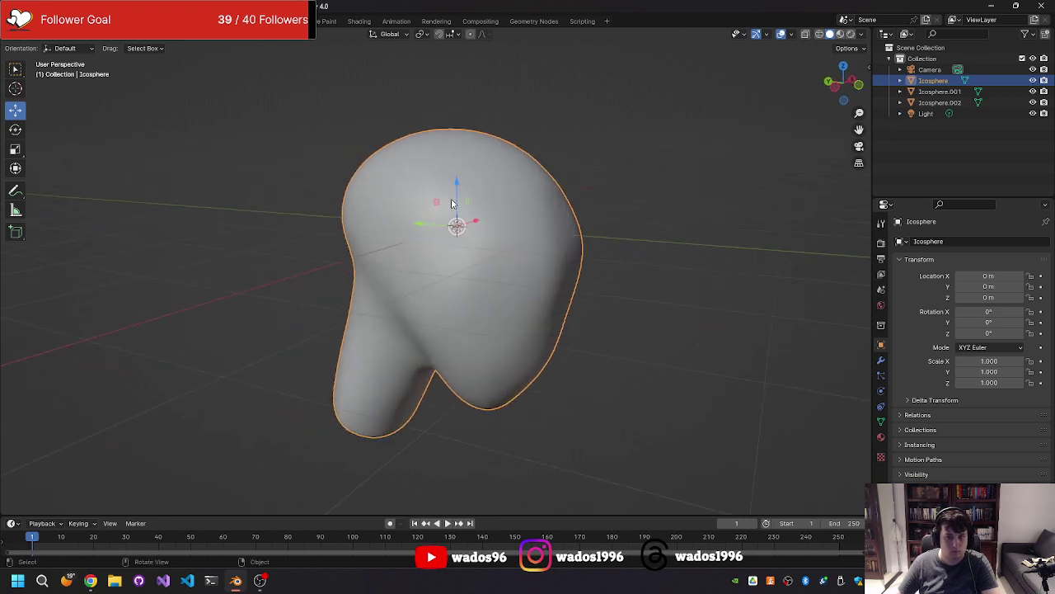
Step: Delete Icosphere.002 and Icosphere.001, then view the remaining head from the front
left_click(936, 102)
key("Delete")
left_click(915, 91)
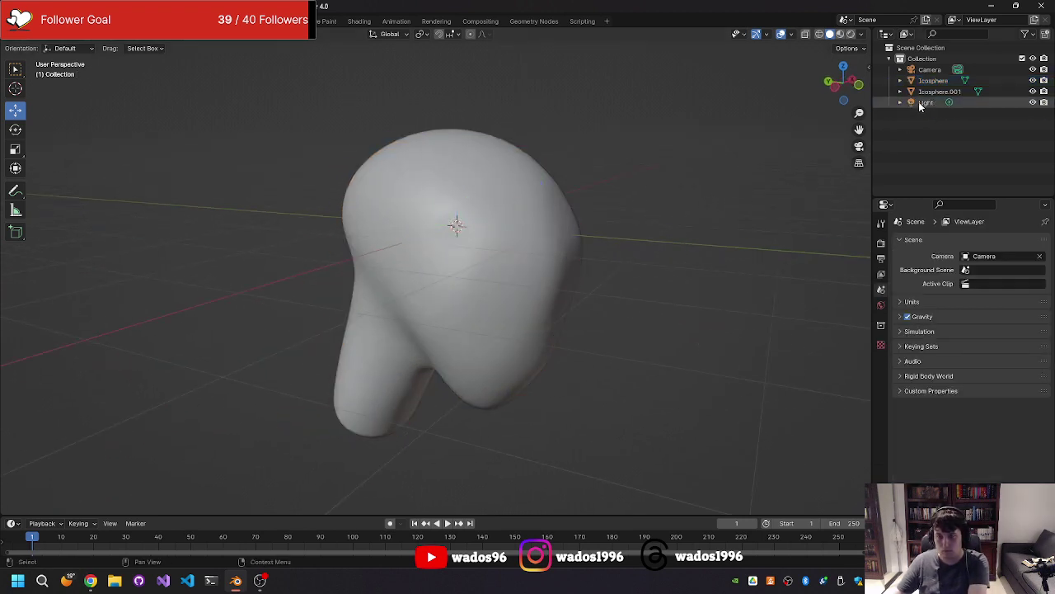
key("Delete")
mouse_move(742, 148)
middle_mouse_down()
mouse_move(685, 162)
mouse_move(640, 139)
mouse_move(600, 190)
middle_mouse_up()
key("KP_1")
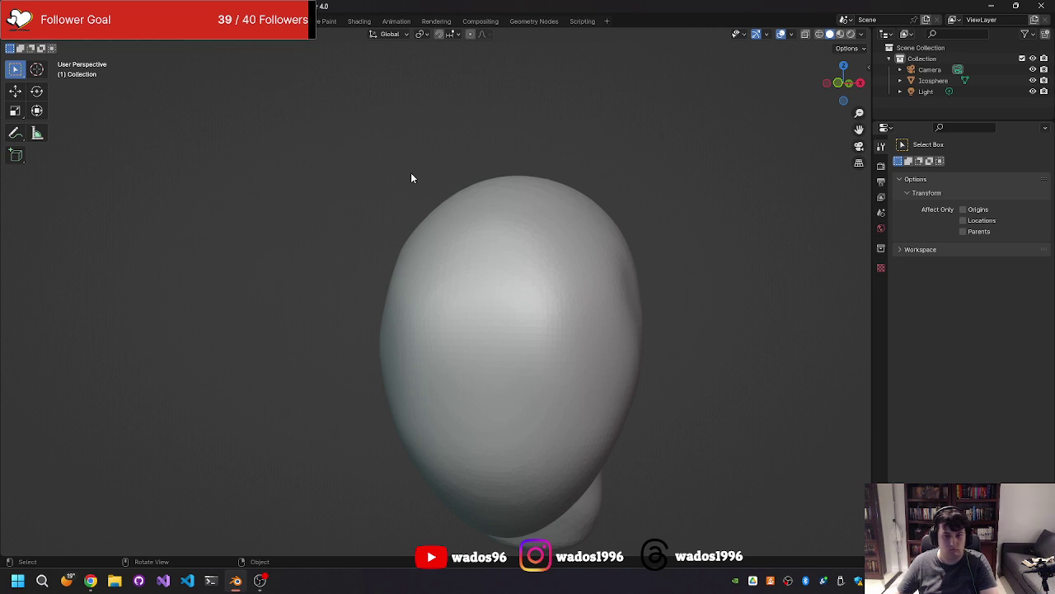
Step: Orbit, zoom and pan to recentre the head in the viewport
middle_click_drag(412, 178, 437, 173)
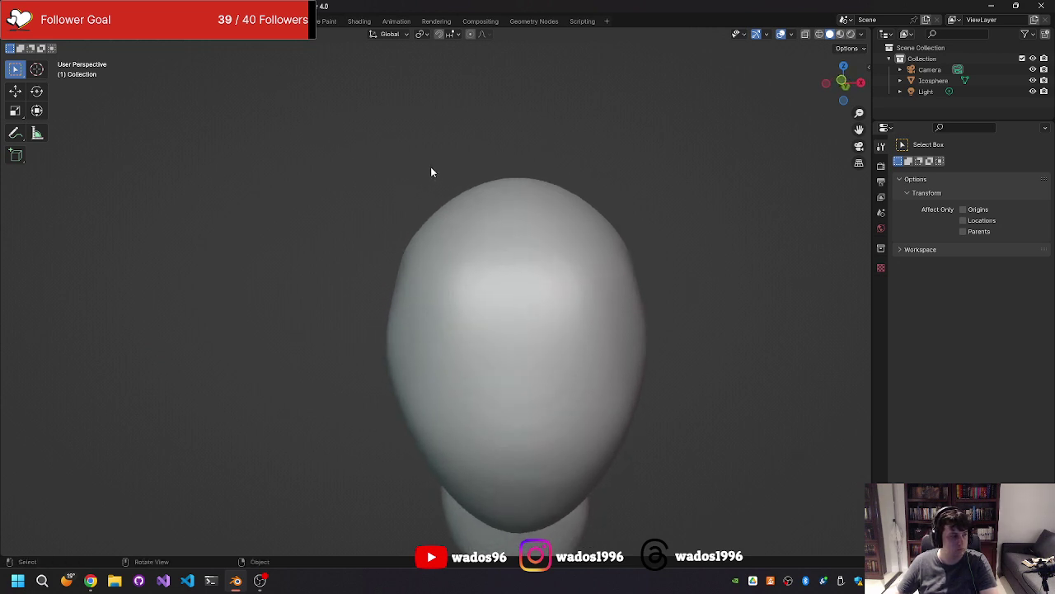
scroll(424, 178, "down", 2)
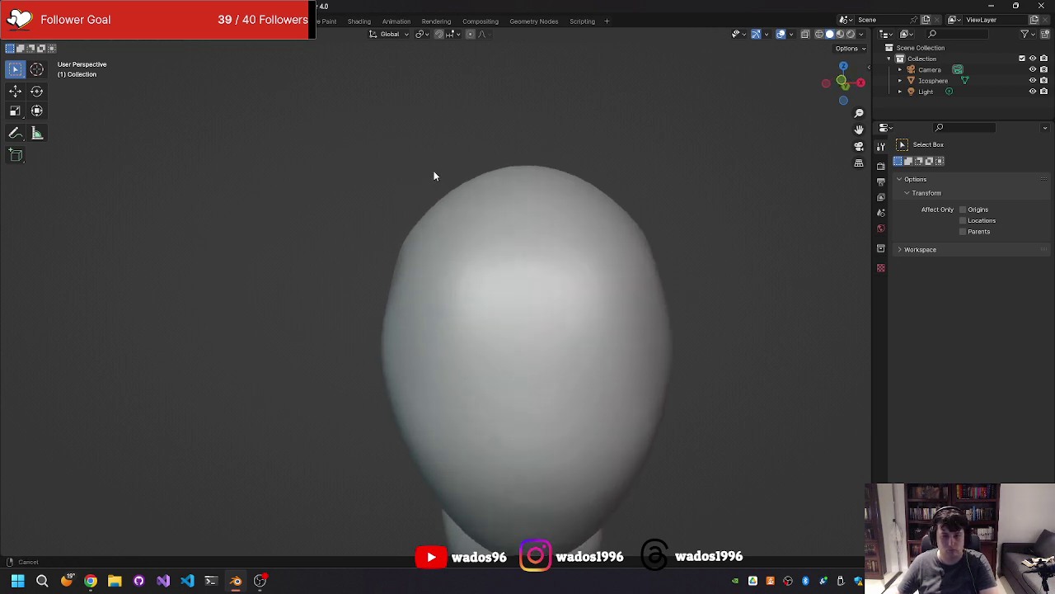
mouse_move(406, 216)
middle_mouse_down("shift")
mouse_move(426, 178)
mouse_move(417, 176)
middle_mouse_up("shift")
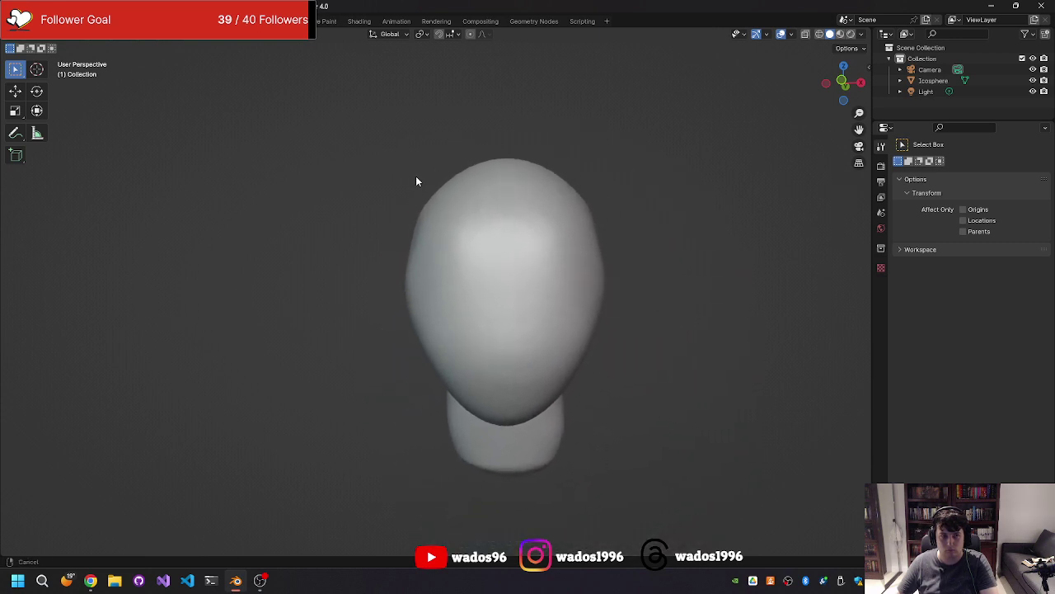
scroll(451, 170, "up", 2)
middle_click_drag(509, 166, 476, 175, "shift")
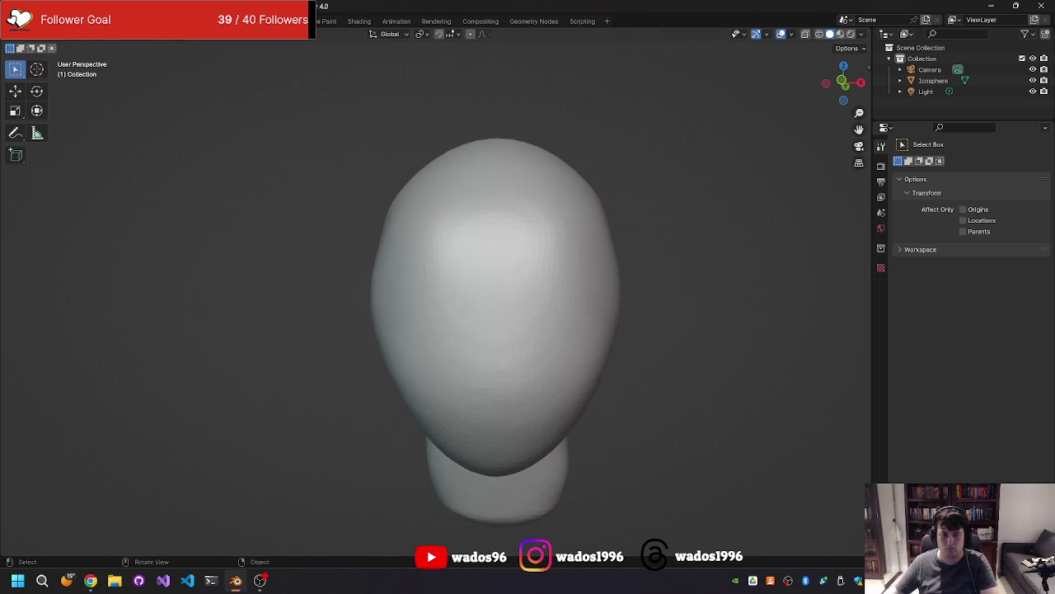
Step: Select the head object in the Sculpting workspace and open the interaction mode list
key("ctrl+Page_Up")
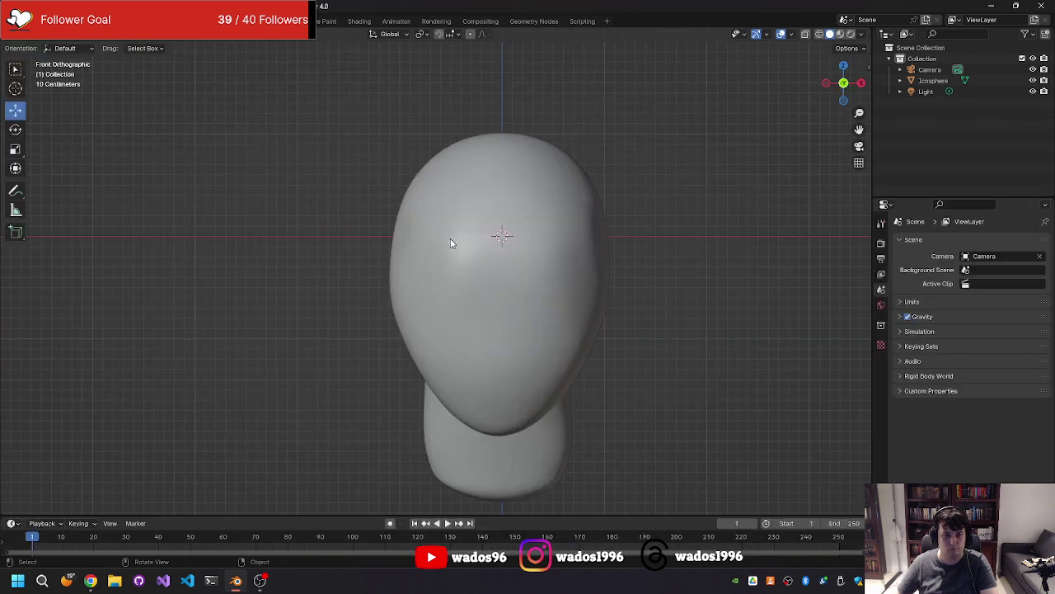
left_click(450, 241)
key("ctrl+Page_Down")
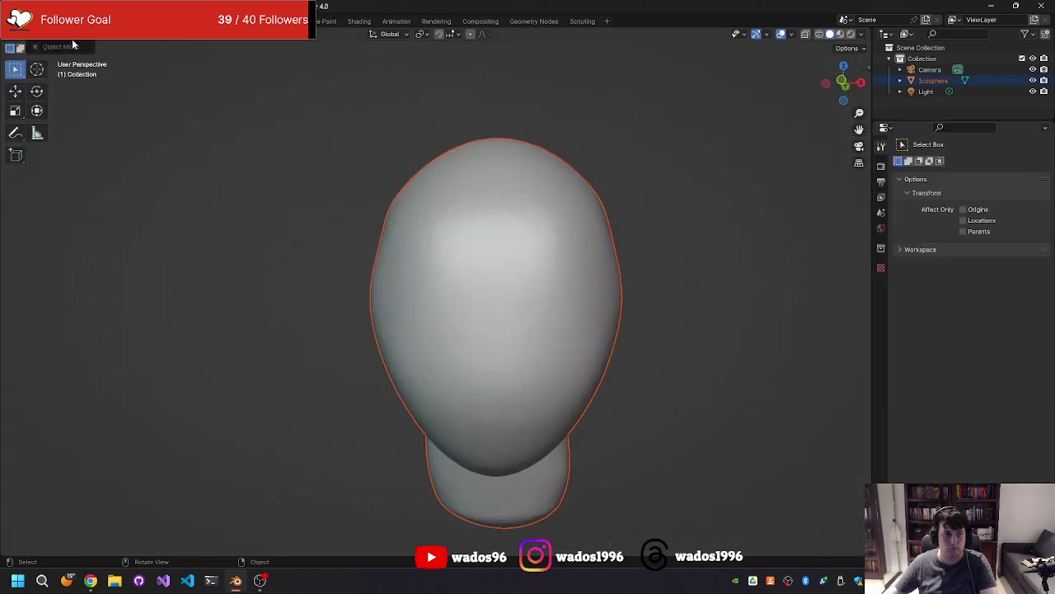
left_click(303, 235)
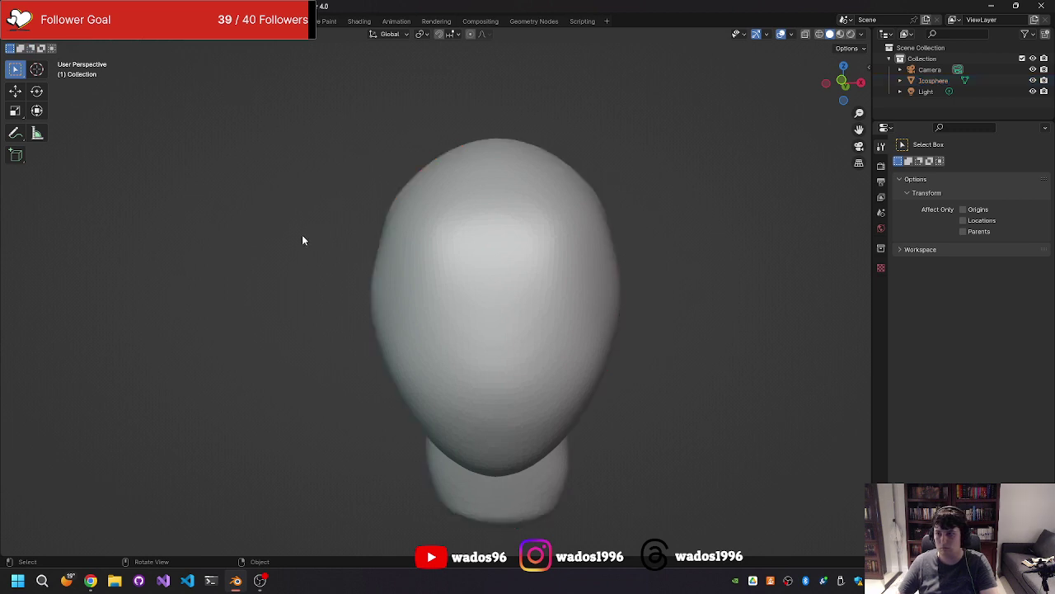
left_click(474, 228)
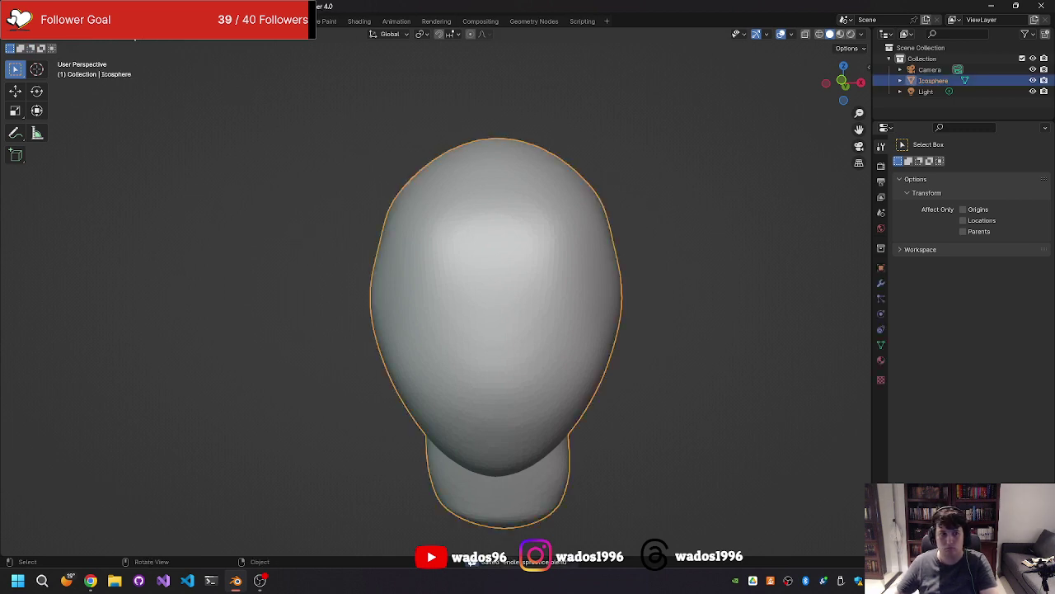
left_click(49, 43)
Step: Enter Sculpt Mode and set the Draw Sharp brush to 23 px
left_click(56, 74)
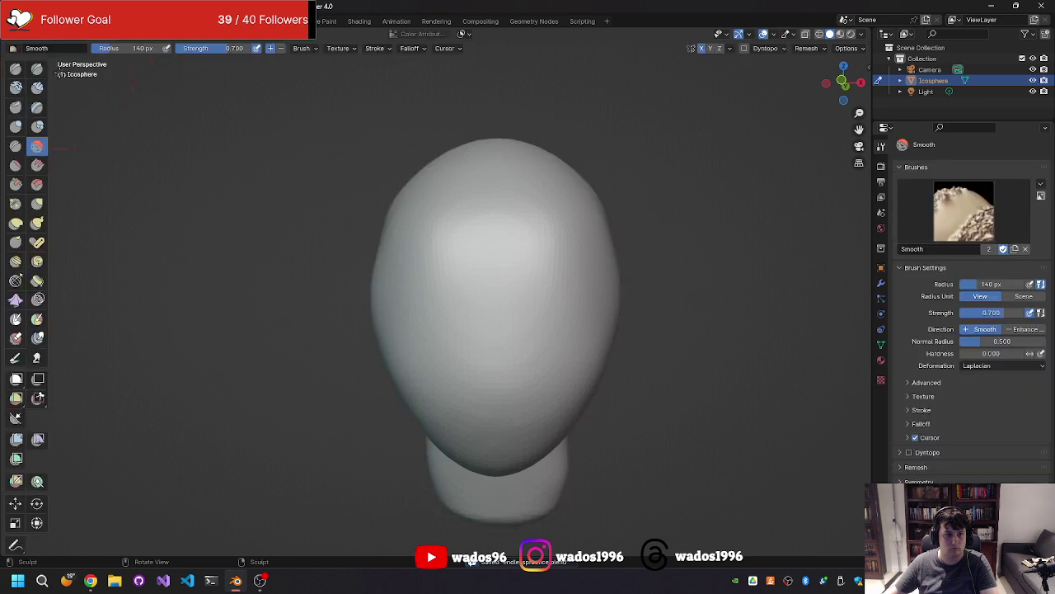
mouse_move(285, 240)
middle_mouse_down()
mouse_move(304, 254)
mouse_move(261, 234)
middle_mouse_up()
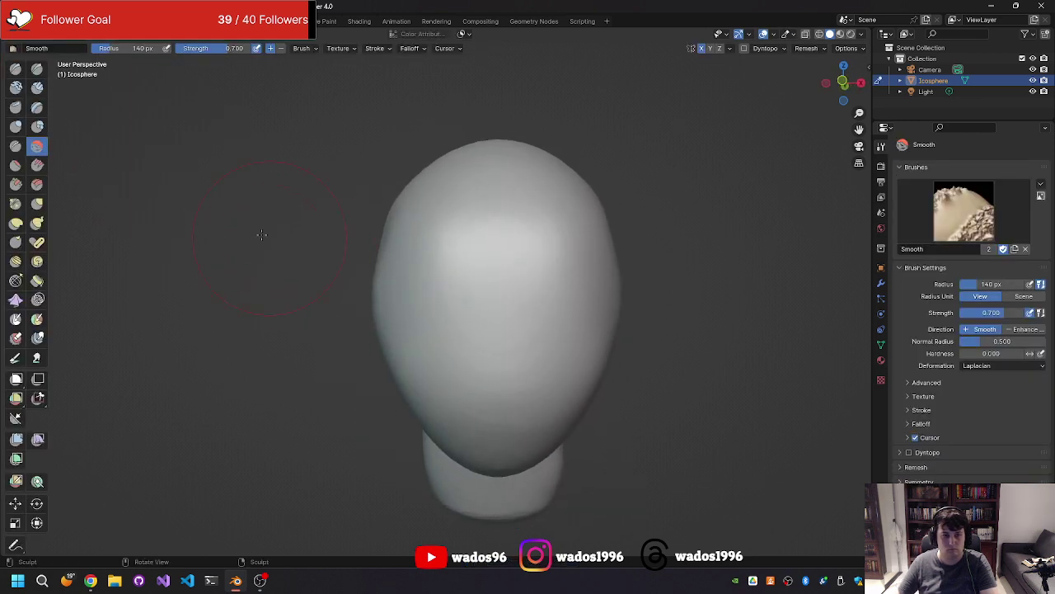
left_click(36, 71)
key("f")
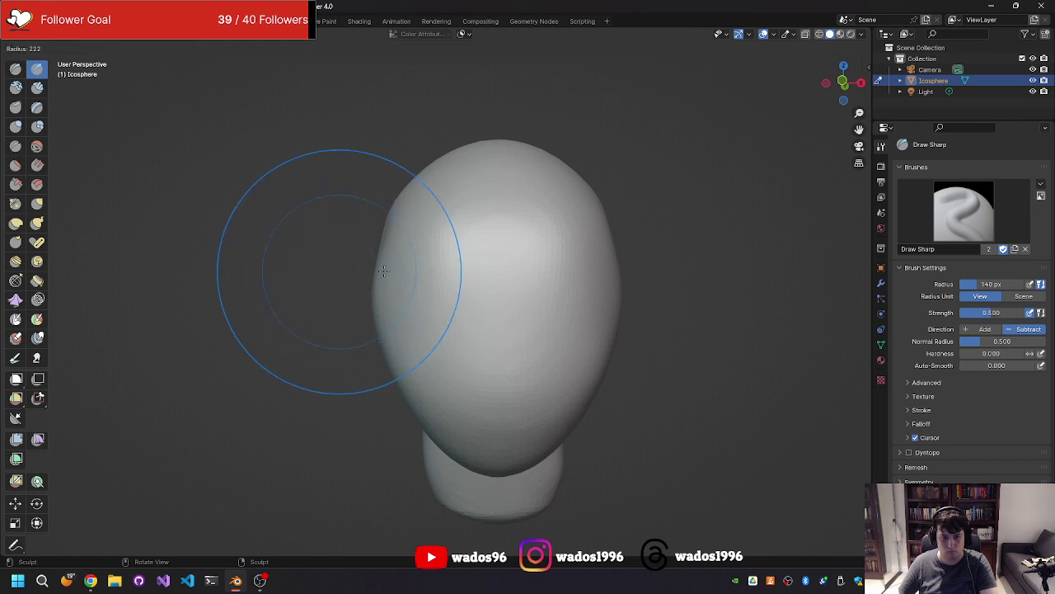
left_click(273, 286)
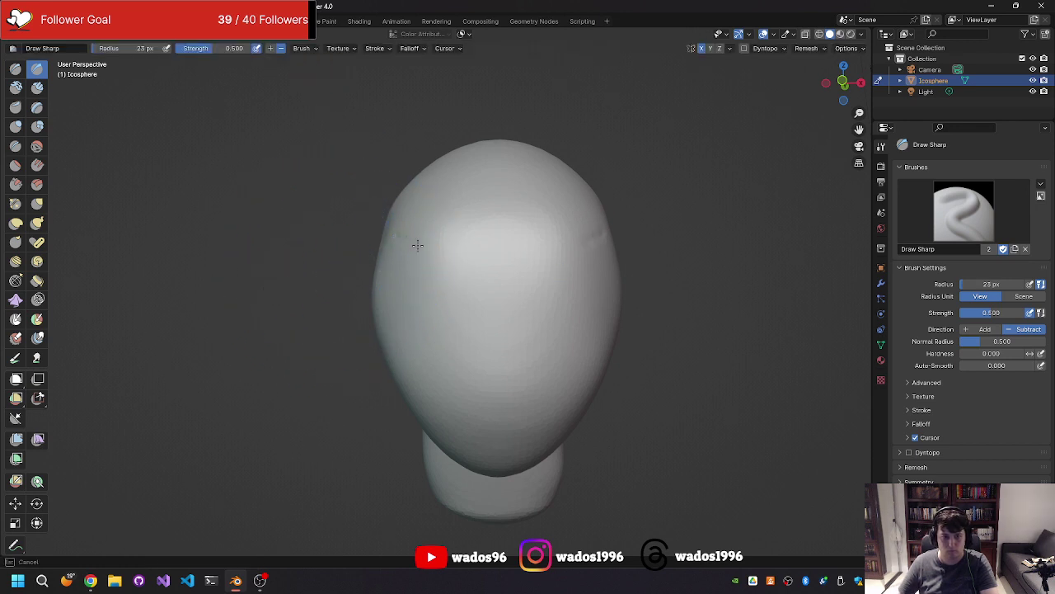
Step: Carve trial grooves across the forehead and undo them, keeping the head smooth
left_click_drag(417, 245, 488, 275)
key("ctrl+z")
mouse_move(405, 264)
left_mouse_down()
mouse_move(528, 286)
mouse_move(457, 273)
left_mouse_up()
left_click_drag(377, 262, 464, 273)
key("ctrl+z")
key("ctrl+z")
key("ctrl+z")
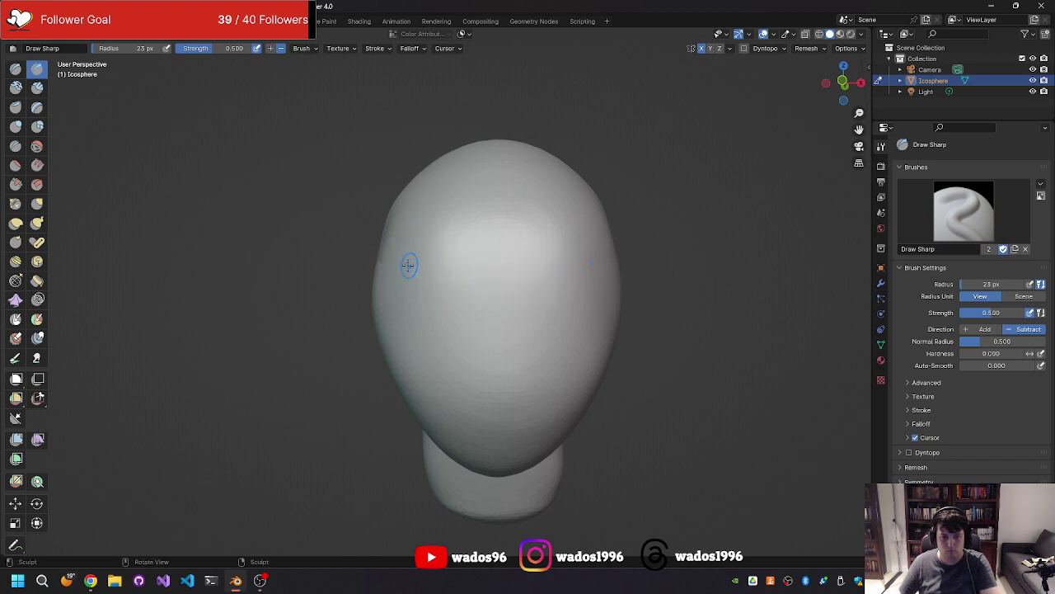
mouse_move(422, 281)
middle_mouse_down()
mouse_move(532, 290)
mouse_move(521, 287)
middle_mouse_up()
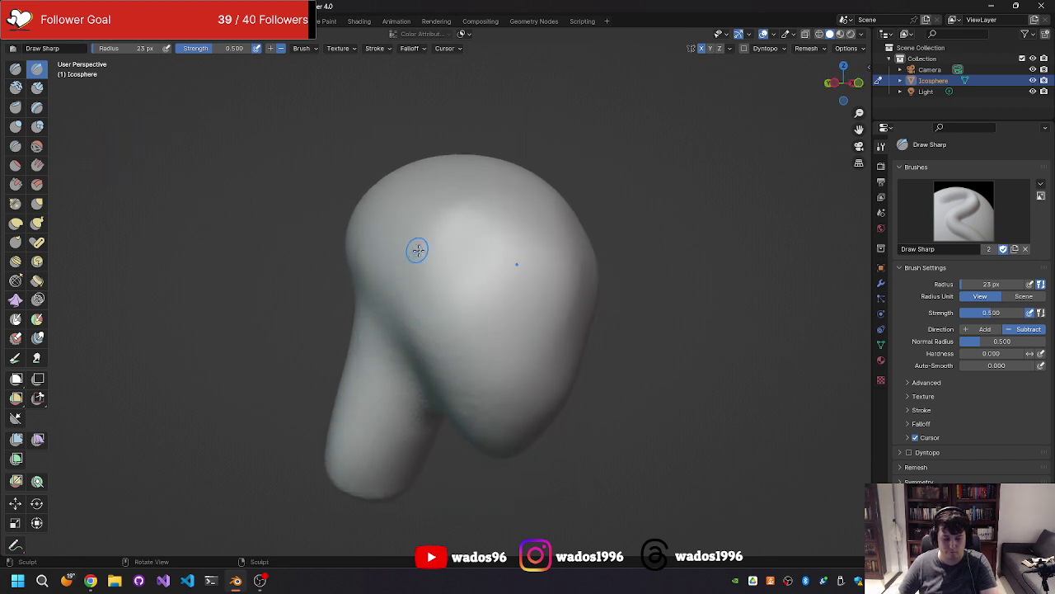
Step: Set Grab to 208 px and pull the head's right side down and inward
key("g")
key("f")
left_click(590, 295)
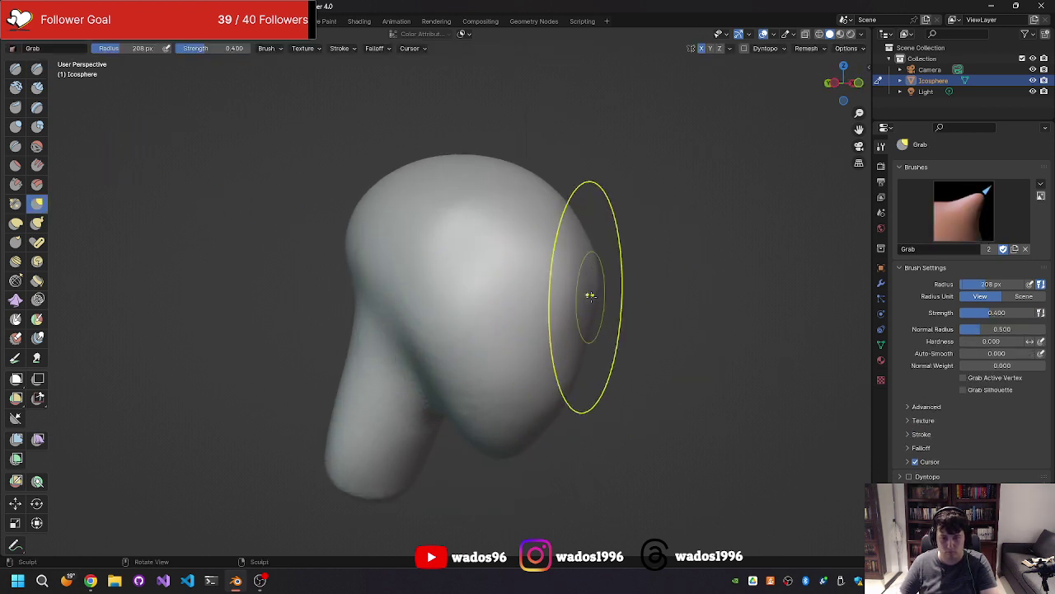
left_click_drag(590, 295, 568, 360)
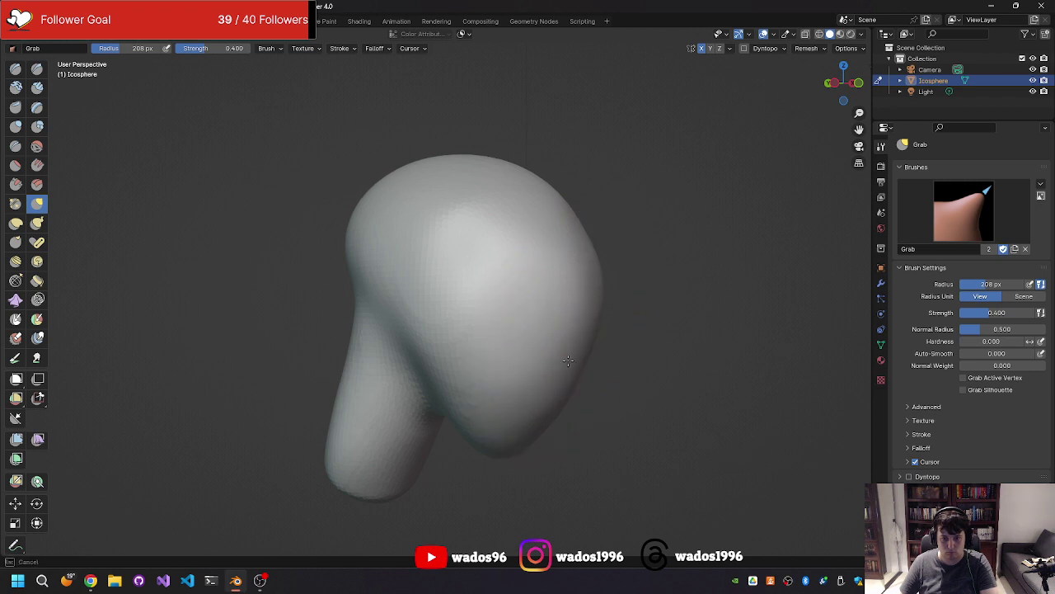
Step: Turn the head to face the viewer and switch from Slide Relax to the Crease brush
middle_click_drag(582, 245, 265, 267)
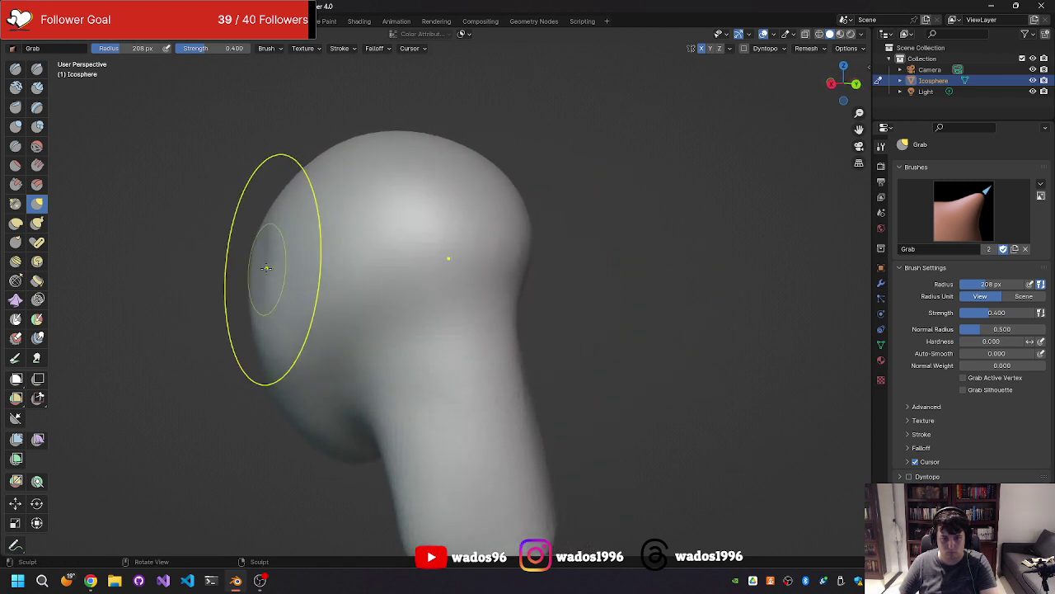
mouse_move(265, 267)
middle_mouse_down()
mouse_move(428, 279)
mouse_move(438, 262)
mouse_move(404, 255)
middle_mouse_up()
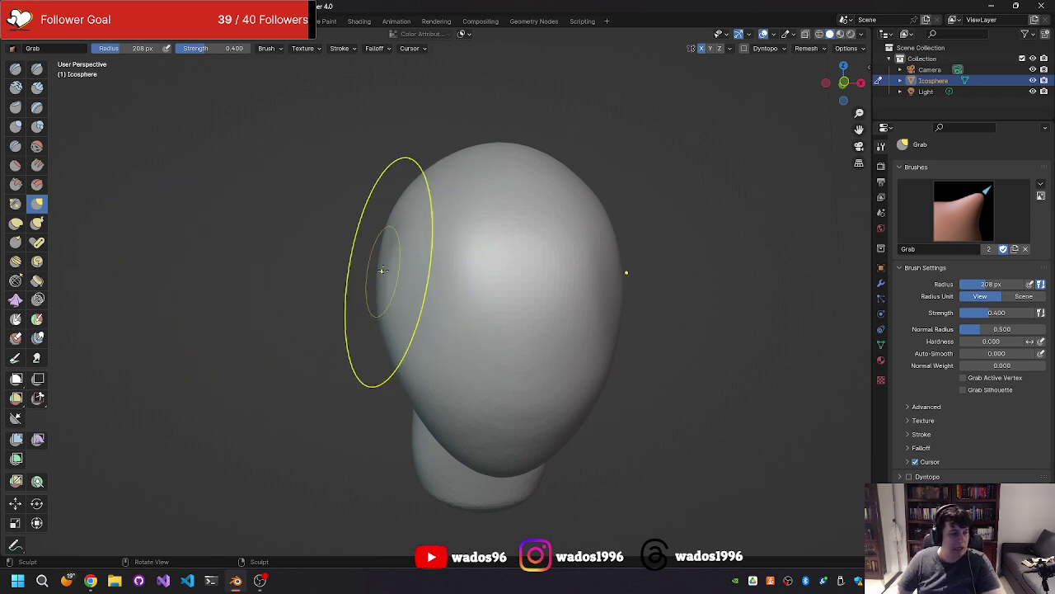
middle_click_drag(383, 270, 370, 273)
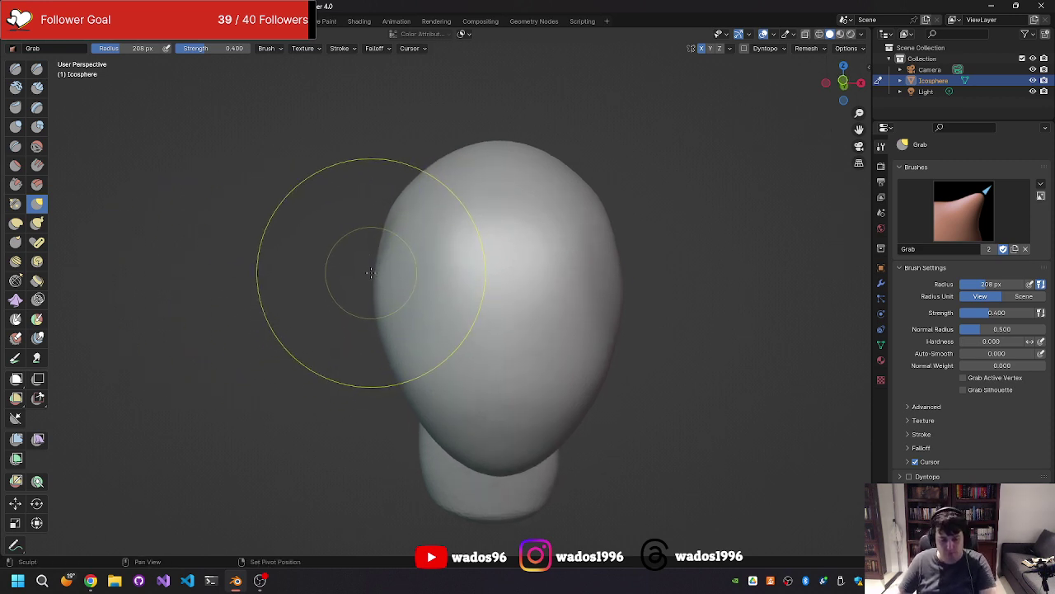
key("shift+space")
left_click(367, 273)
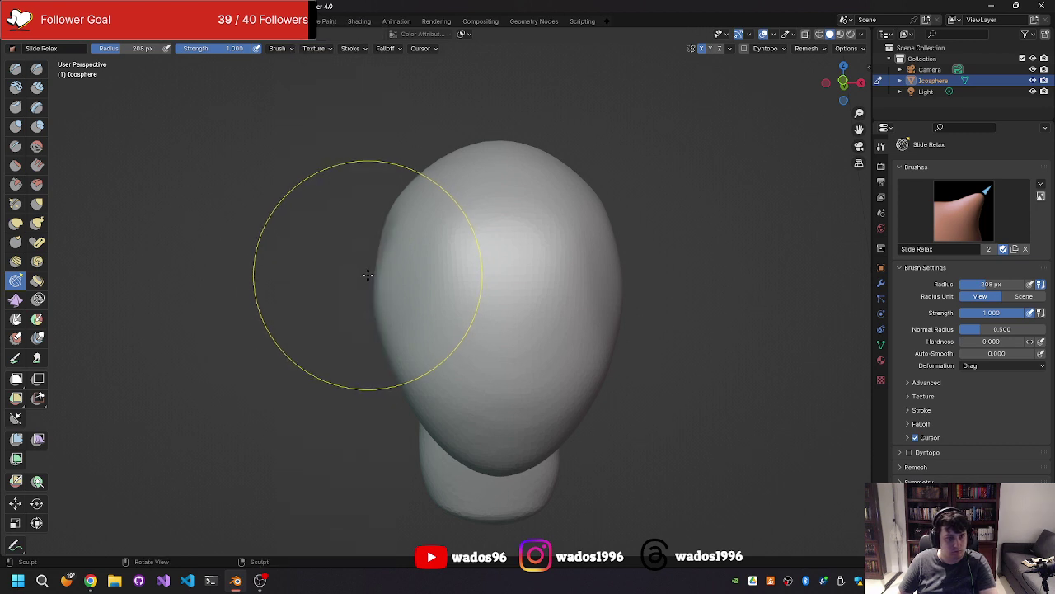
key("shift+space")
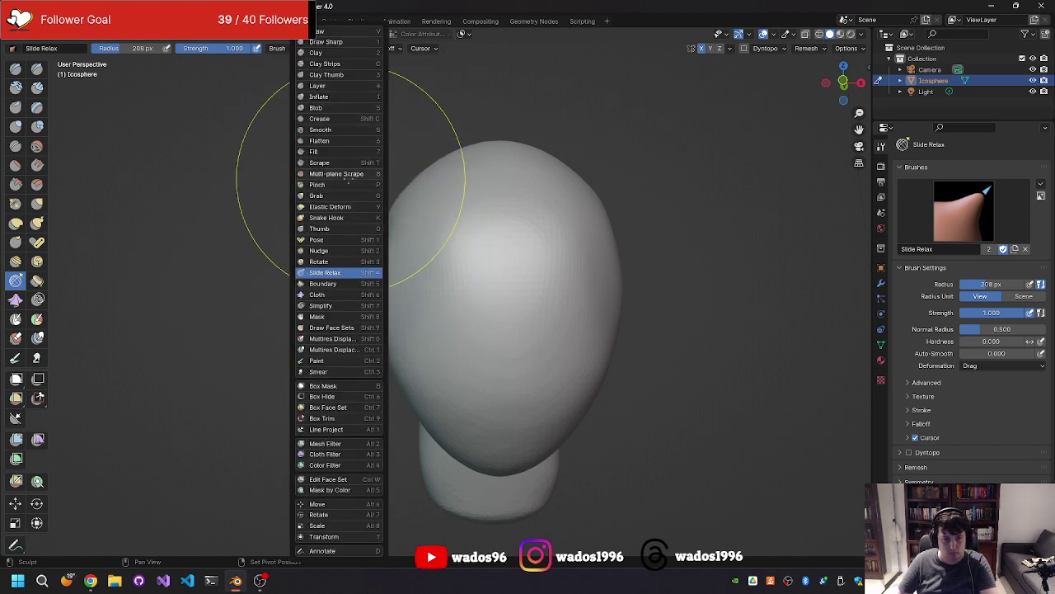
key("shift+c")
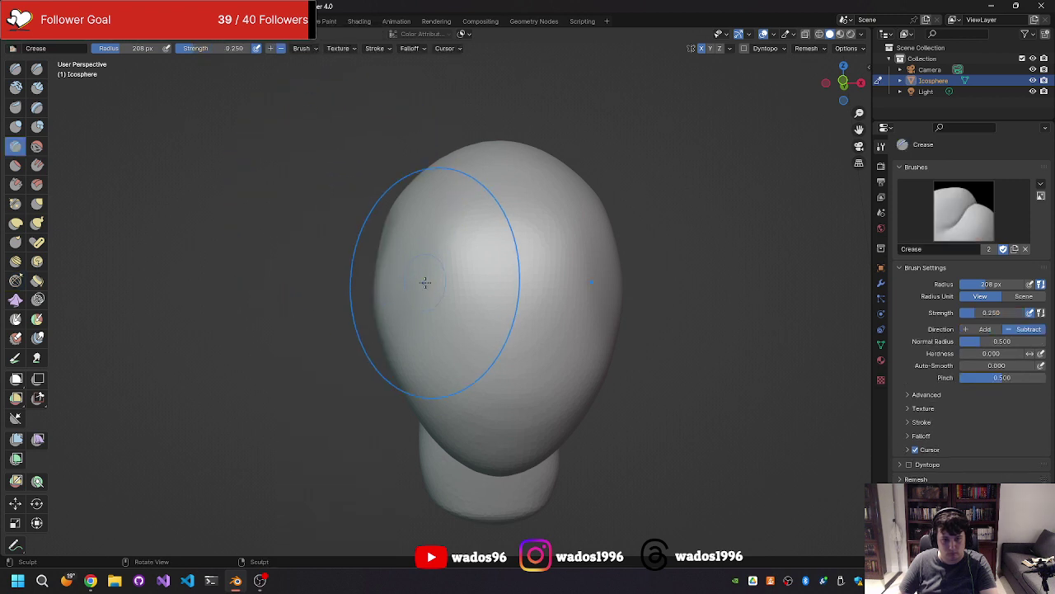
Step: Shrink the Crease brush to 52 px and try a crease across the eyes, then undo it
key("f")
left_click(375, 280)
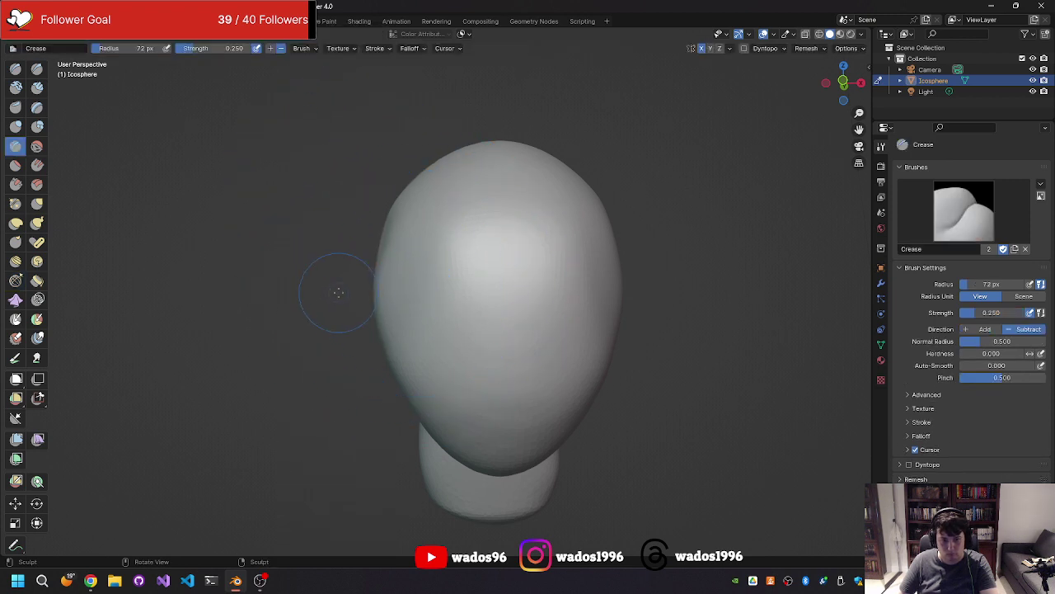
middle_click_drag(342, 294, 323, 287)
key("f")
left_click(375, 280)
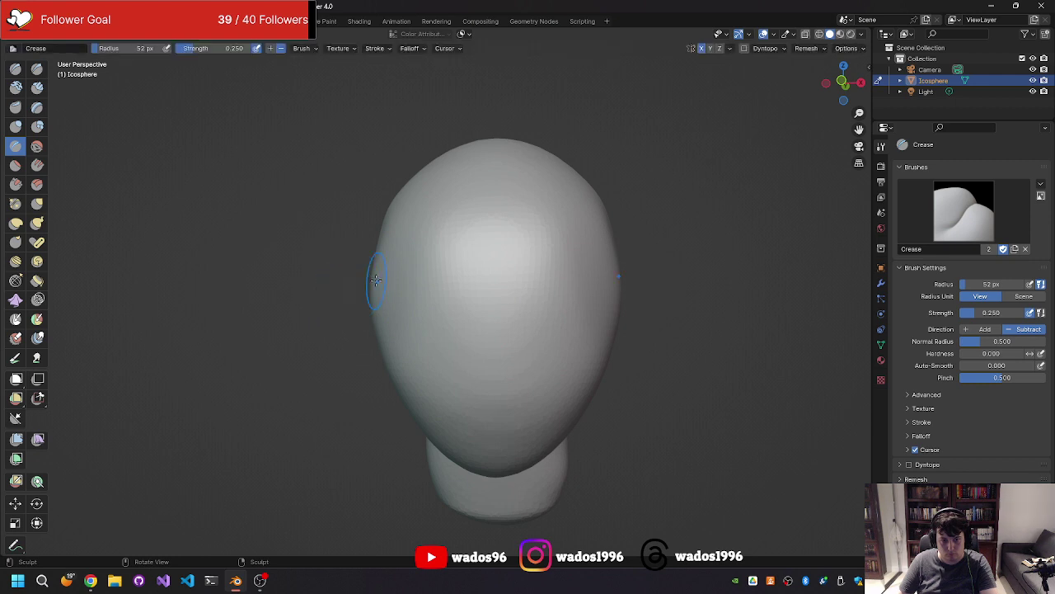
left_click_drag(418, 254, 470, 268)
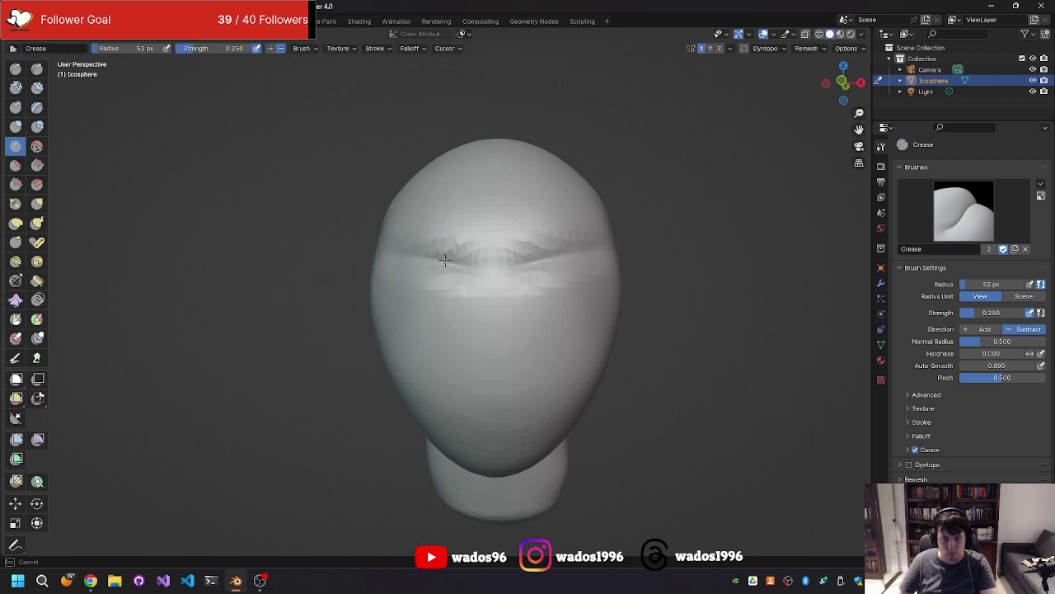
middle_click_drag(464, 268, 404, 270)
key("ctrl+z")
Step: Crease a band across the head at eye level and deepen it near the left eye
left_click_drag(404, 270, 547, 295)
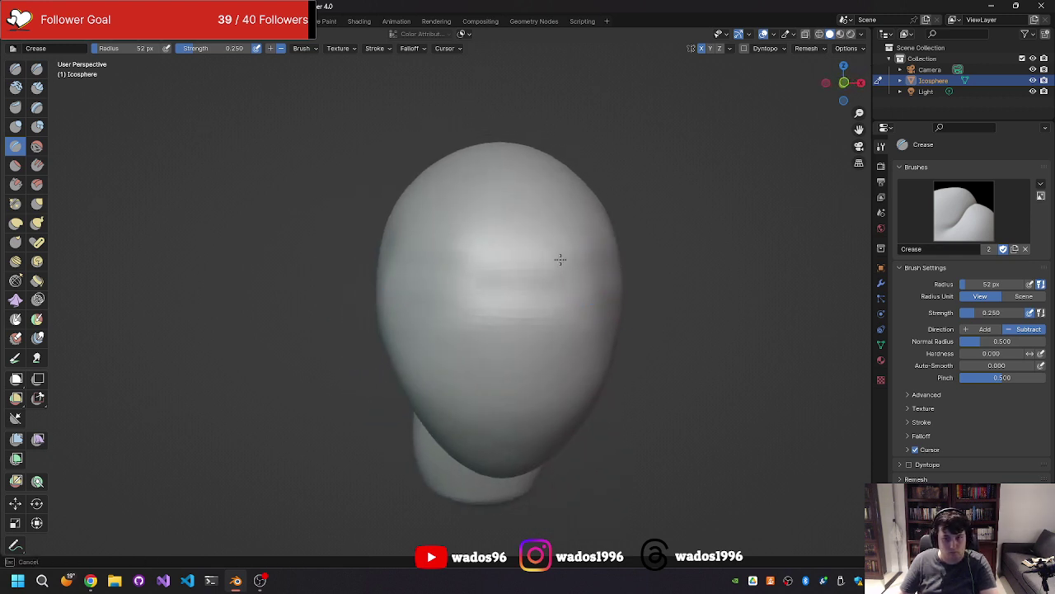
left_click_drag(560, 259, 413, 242)
key("ctrl+z")
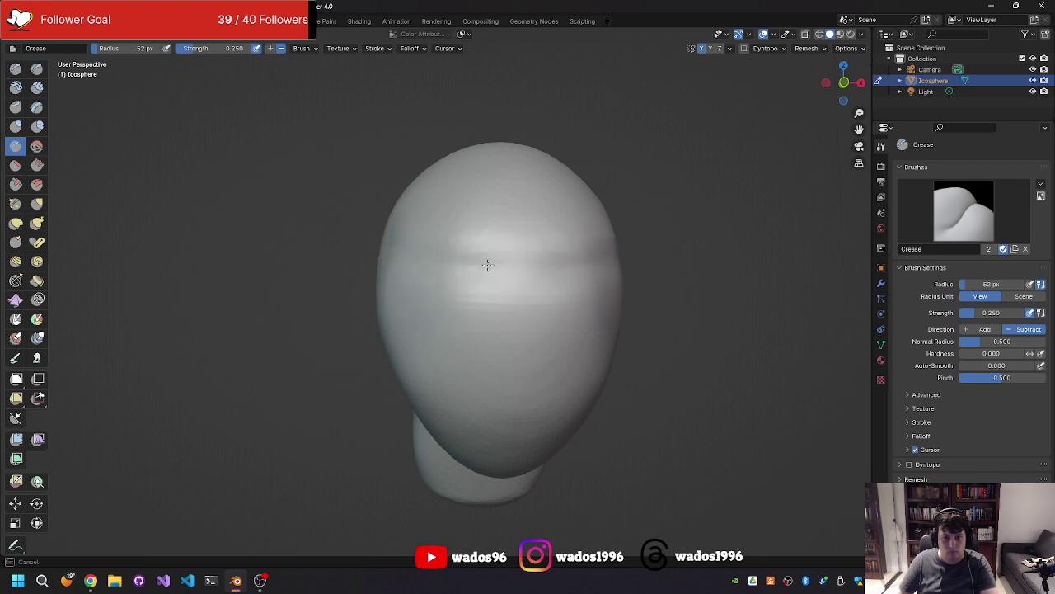
left_click_drag(487, 264, 448, 250)
mouse_move(349, 258)
middle_mouse_down()
mouse_move(243, 259)
mouse_move(353, 252)
middle_mouse_up()
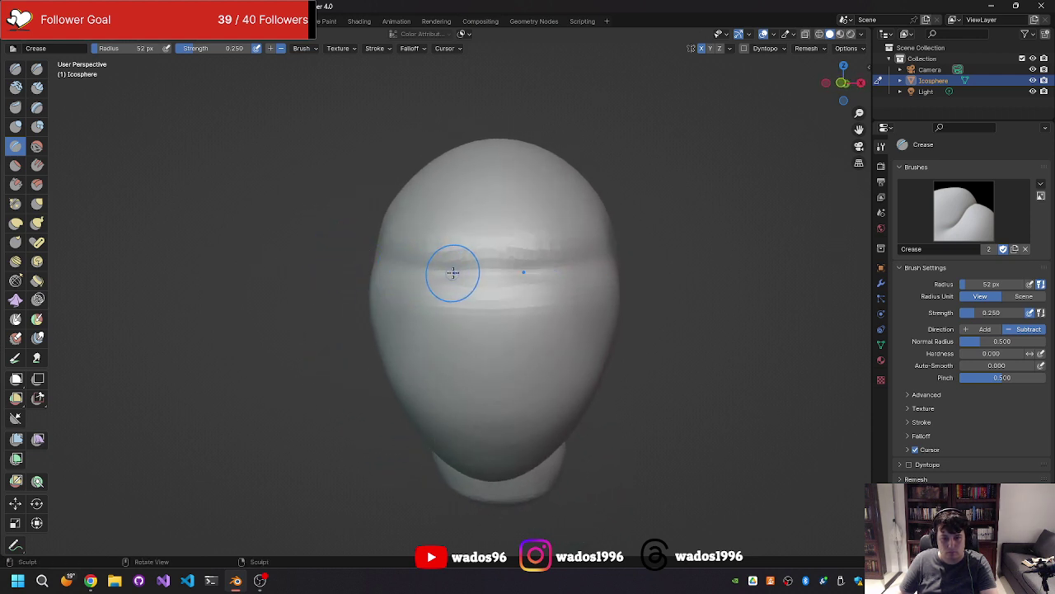
left_click_drag(453, 273, 455, 274)
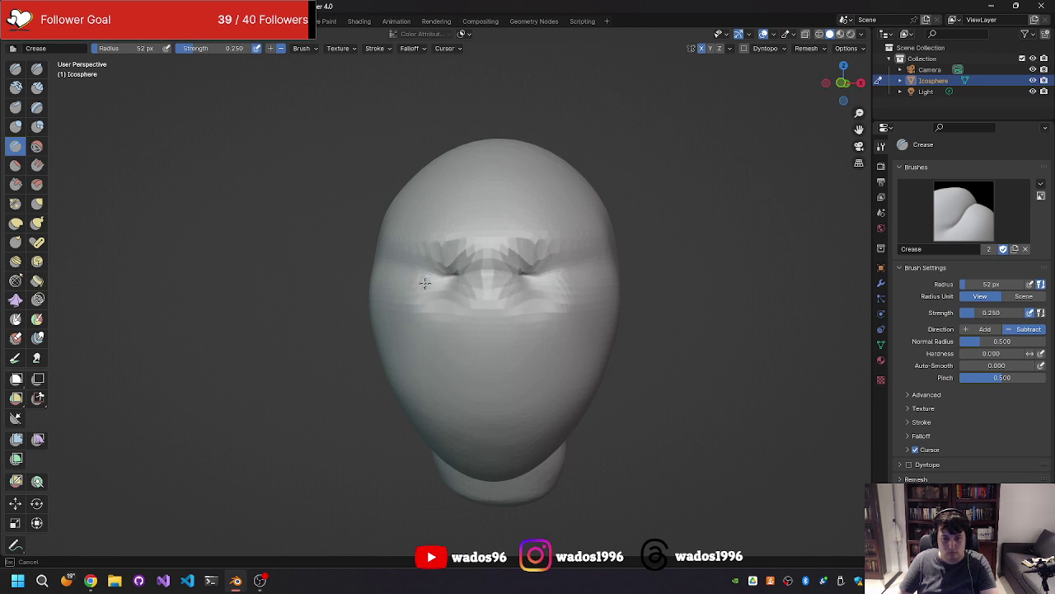
mouse_move(452, 274)
middle_mouse_down()
mouse_move(482, 295)
mouse_move(204, 148)
middle_mouse_up()
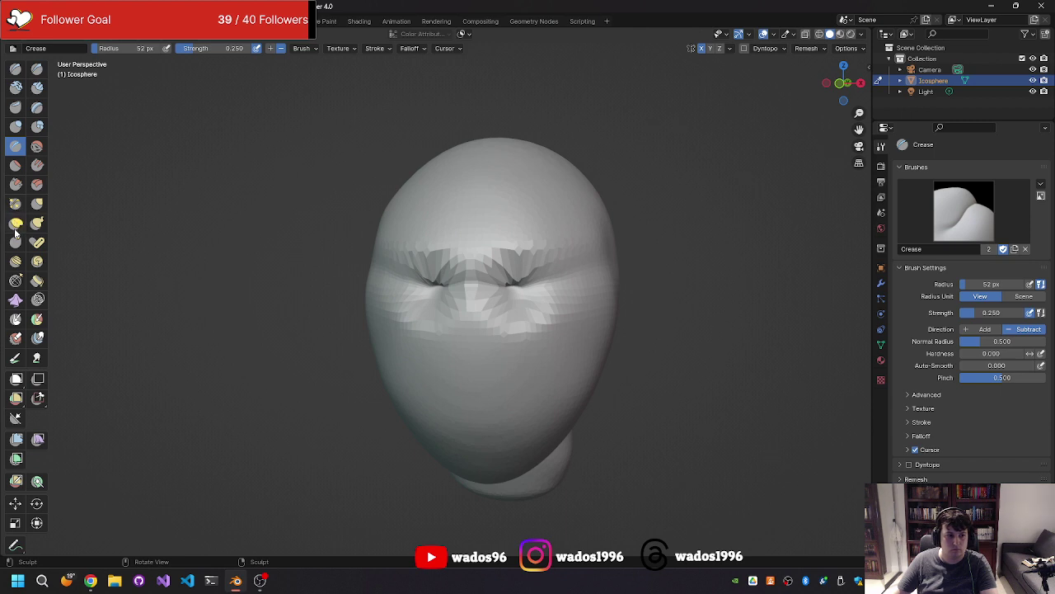
Step: Pinch around the left eye, undo it, and enable Dyntopo
left_click(16, 204)
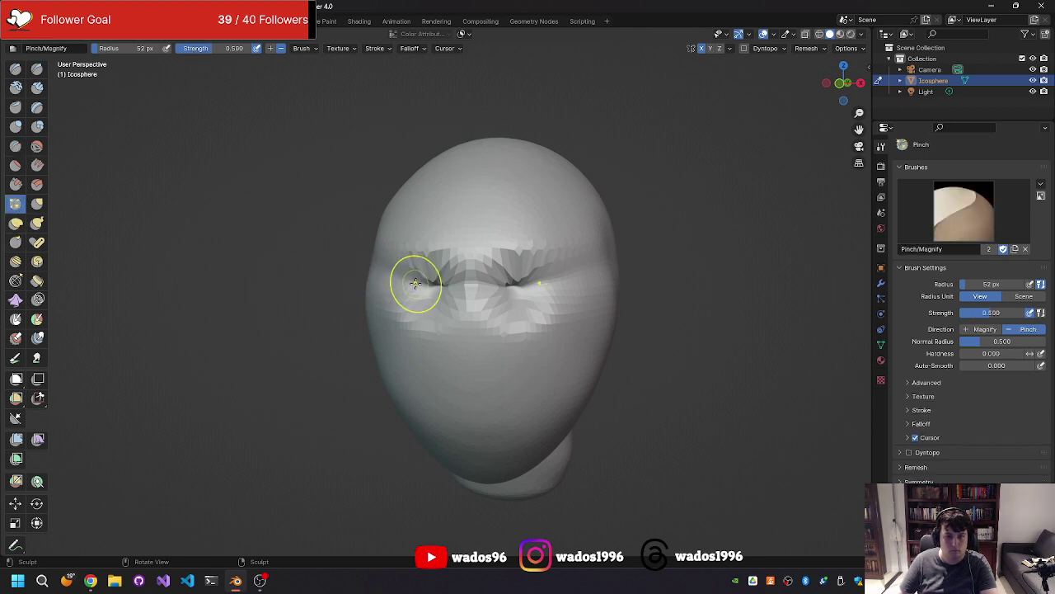
left_click_drag(417, 278, 446, 286)
mouse_move(431, 280)
middle_mouse_down()
mouse_move(334, 289)
mouse_move(421, 279)
middle_mouse_up()
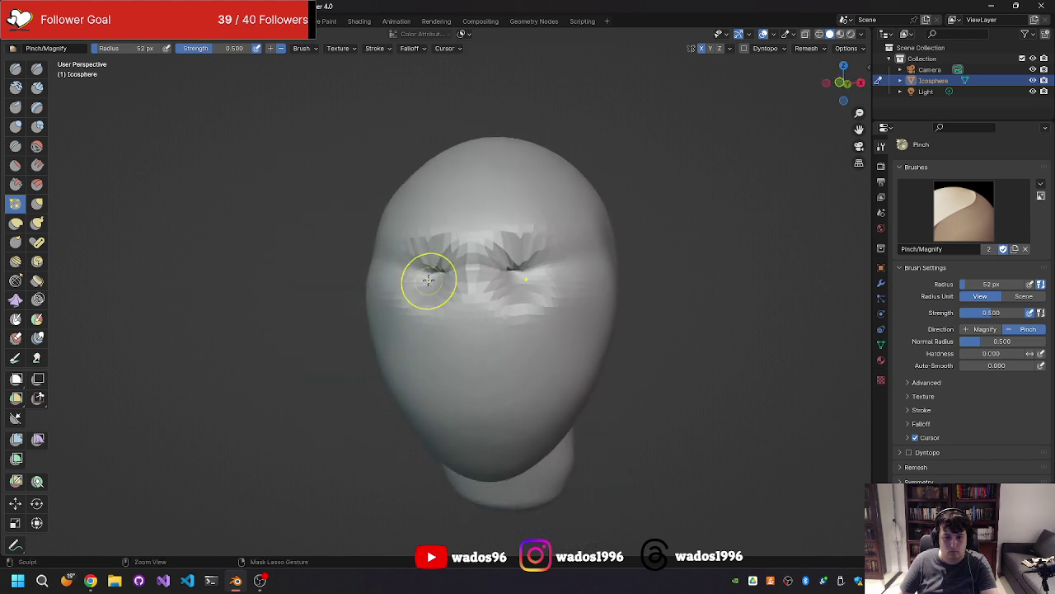
key("ctrl+z")
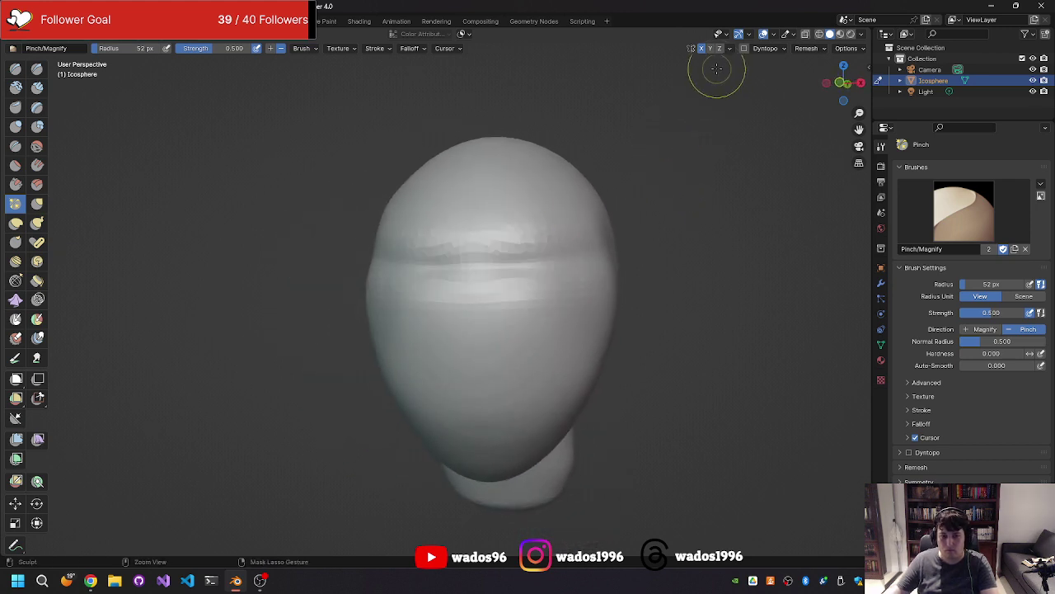
left_click(744, 47)
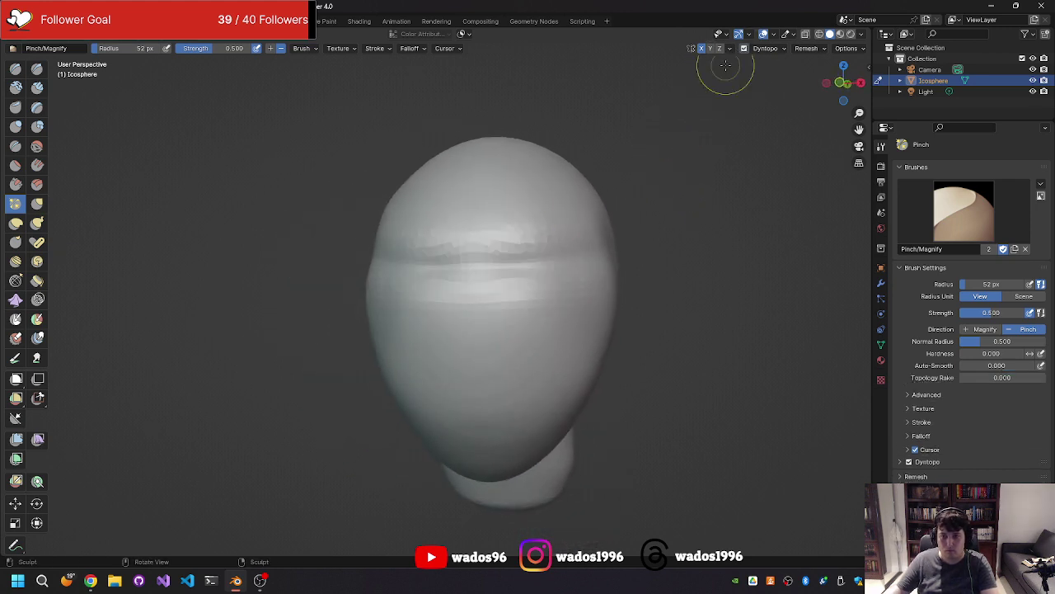
Step: Carve mirrored eye sockets into the brow band with Draw Sharp, undoing the deeper attempts
left_click(37, 69)
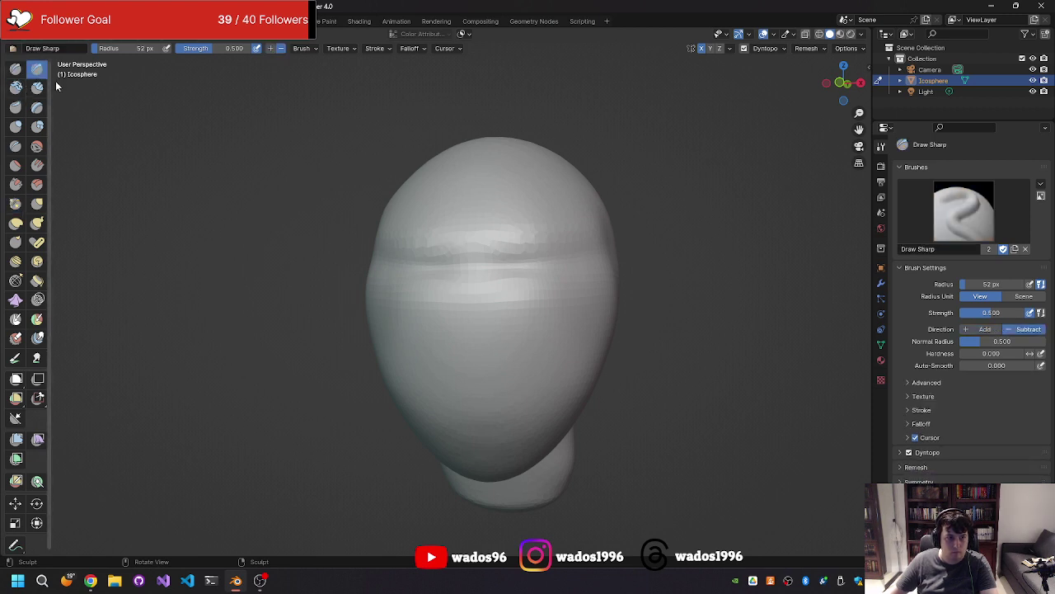
left_click_drag(441, 280, 430, 270)
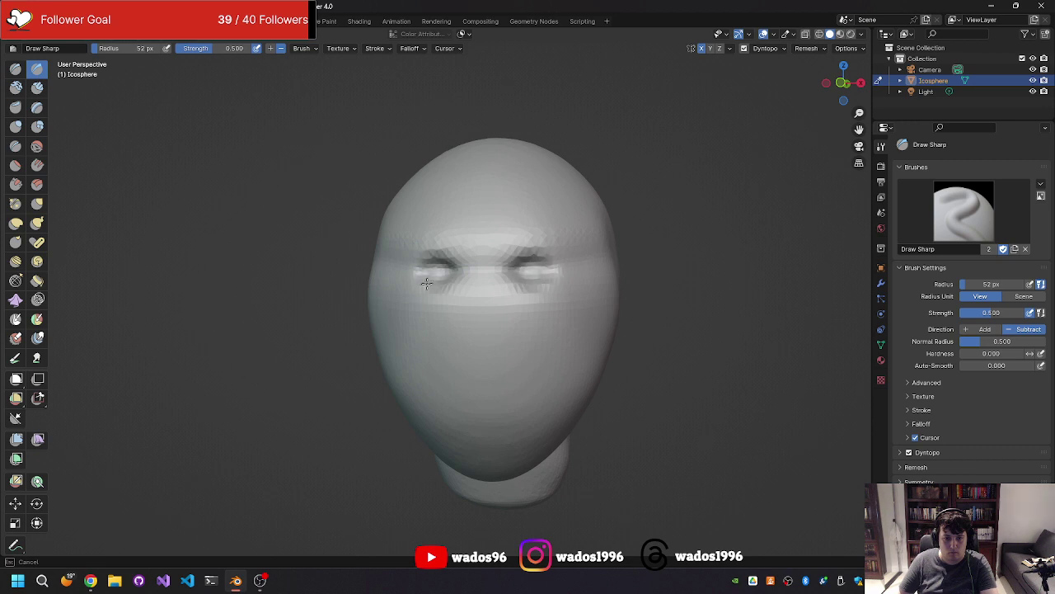
key("ctrl+z")
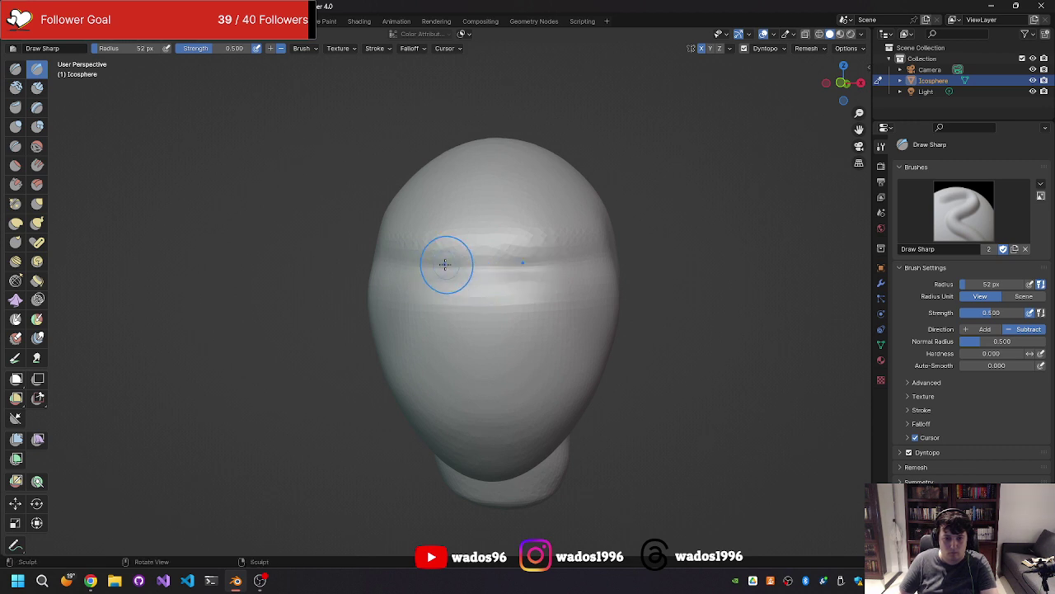
left_click_drag(456, 277, 429, 285)
key("ctrl+z")
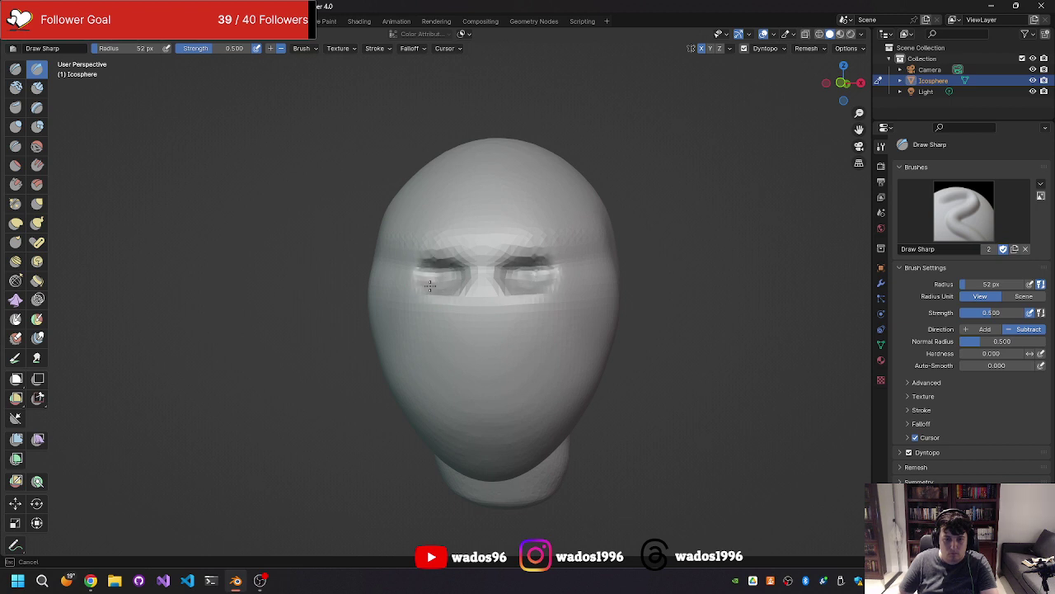
Step: Carve a horizontal mouth groove across the lower face
middle_click_drag(445, 278, 464, 282)
mouse_move(485, 287)
middle_mouse_down()
mouse_move(377, 285)
mouse_move(451, 288)
mouse_move(446, 307)
middle_mouse_up()
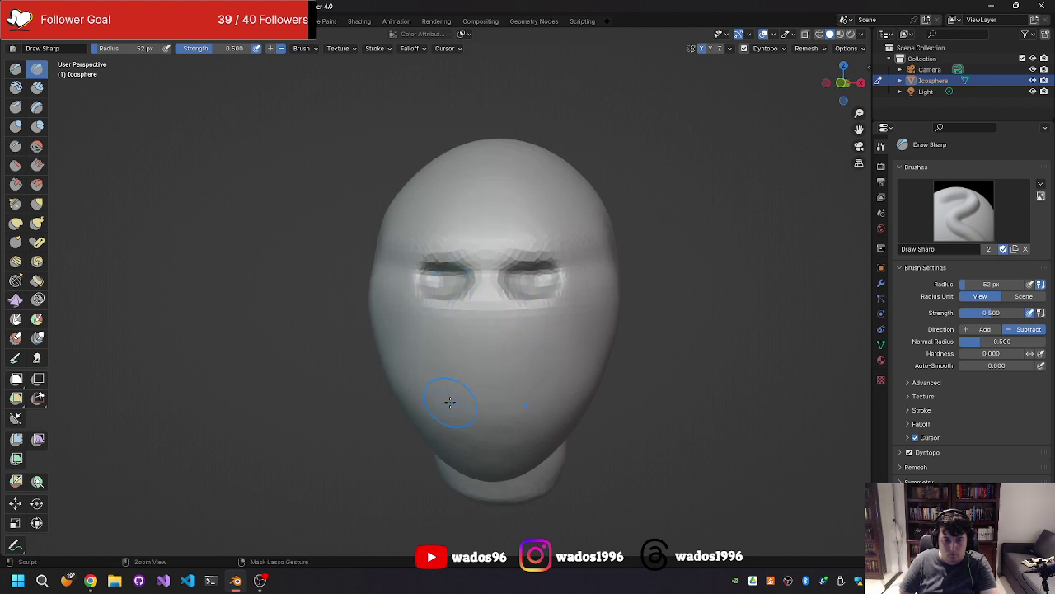
mouse_move(447, 388)
left_mouse_down()
mouse_move(540, 384)
mouse_move(437, 389)
mouse_move(510, 378)
left_mouse_up()
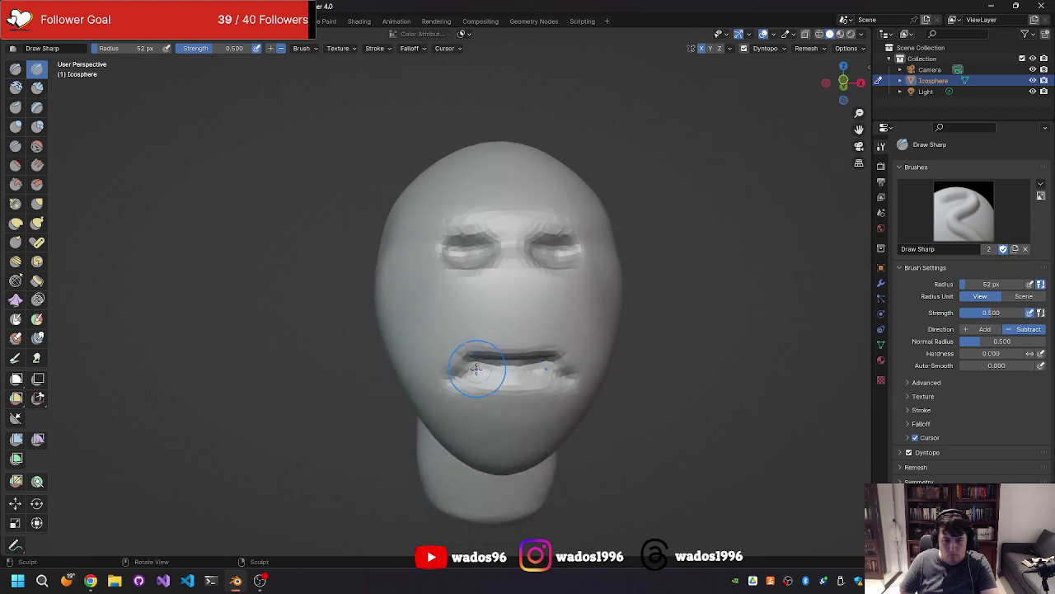
Step: Carve a Draw Sharp smile groove across the lower face, then undo it
left_click_drag(452, 362, 564, 364)
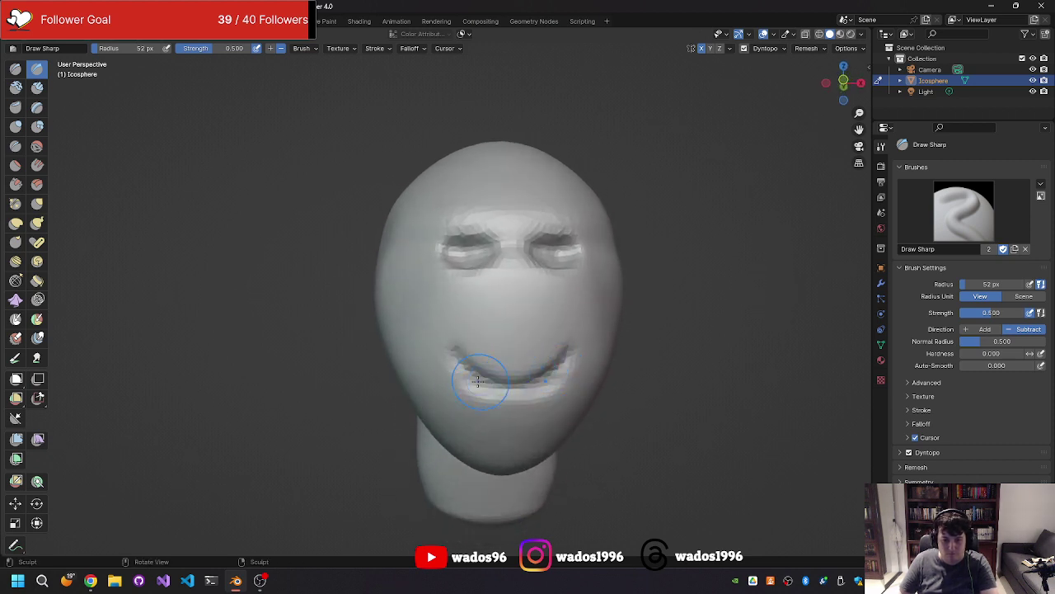
mouse_move(483, 373)
middle_mouse_down()
mouse_move(438, 397)
mouse_move(432, 384)
mouse_move(424, 390)
middle_mouse_up()
key("ctrl+z")
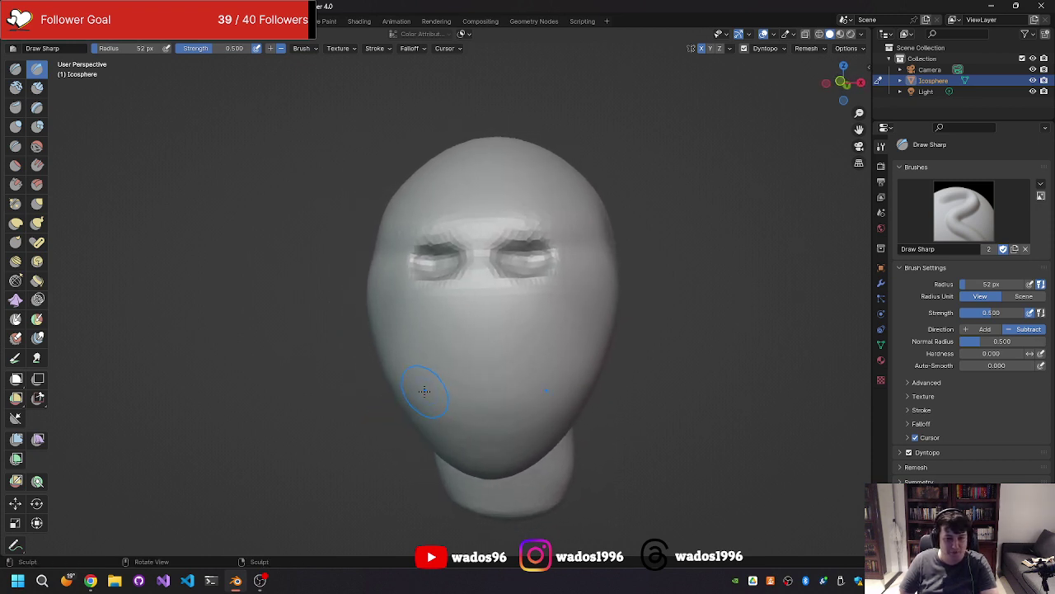
Step: Carve a new smile groove with grooves rising from both mouth corners, then inspect it from the side
left_click_drag(422, 379, 554, 381)
middle_click_drag(460, 401, 427, 373)
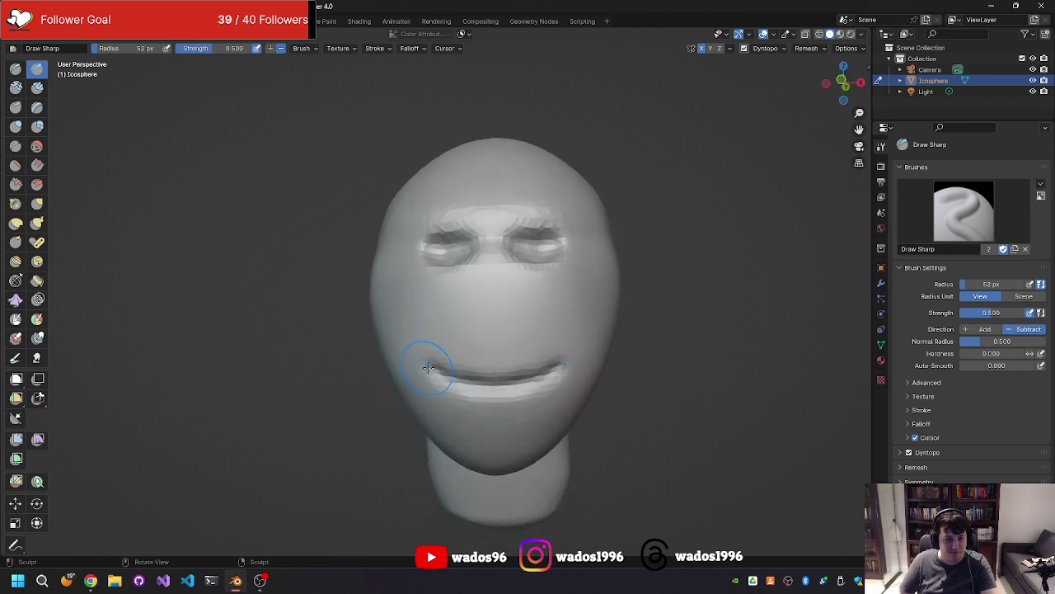
left_click_drag(428, 367, 432, 328)
mouse_move(432, 330)
middle_mouse_down()
mouse_move(353, 361)
mouse_move(412, 357)
middle_mouse_up()
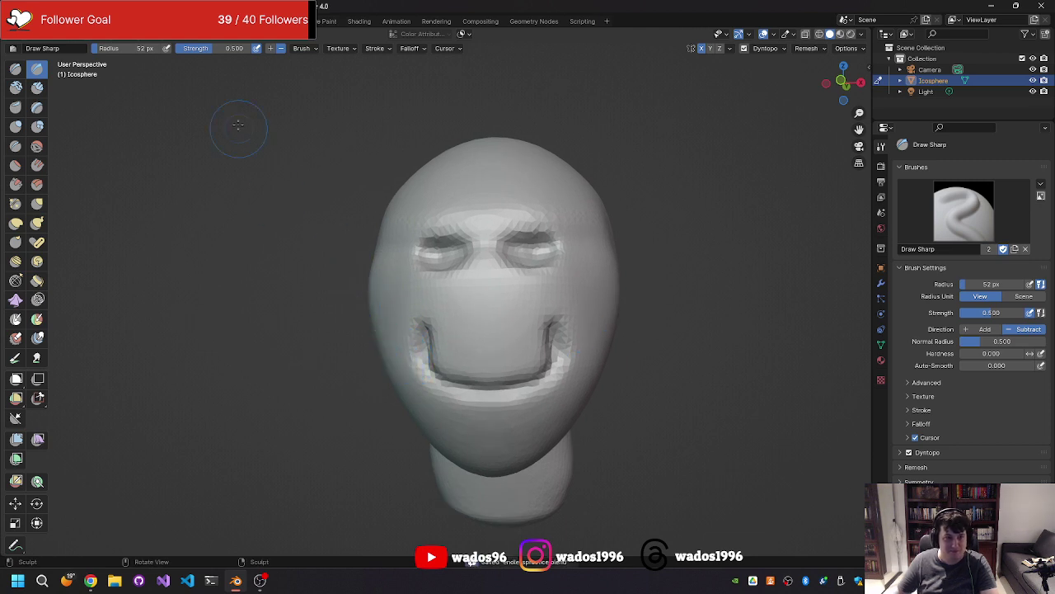
mouse_move(226, 219)
middle_mouse_down()
mouse_move(212, 313)
mouse_move(267, 295)
mouse_move(385, 317)
mouse_move(454, 311)
middle_mouse_up()
Step: Undo the mouth groove and carve mirrored grooves down from beneath both eyes
key("ctrl+z")
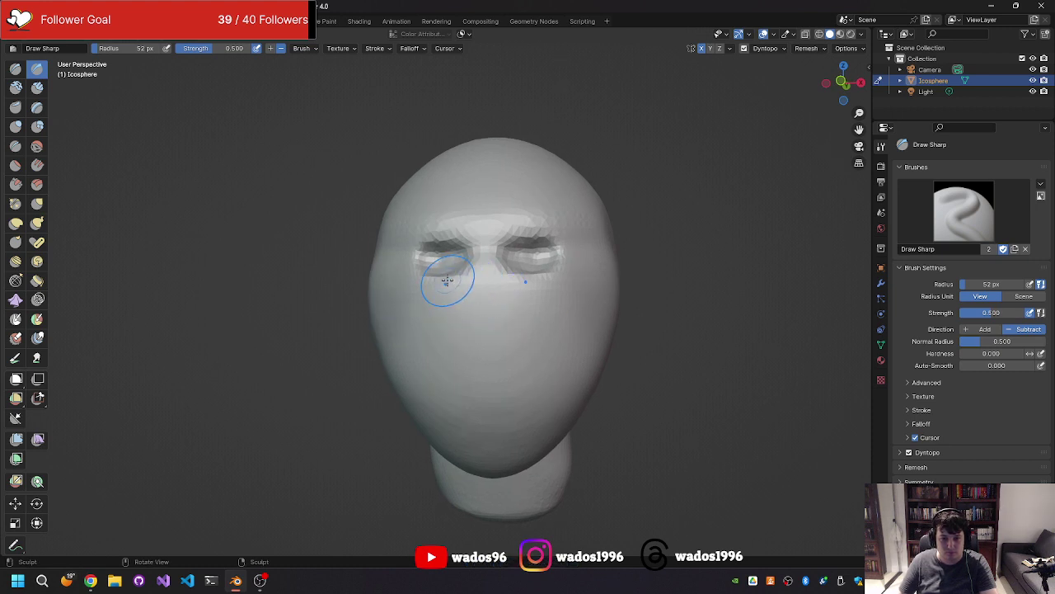
left_click_drag(447, 280, 412, 330)
mouse_move(437, 276)
left_mouse_down()
mouse_move(442, 331)
mouse_move(444, 320)
mouse_move(466, 344)
mouse_move(442, 327)
left_mouse_up()
Step: Undo the under-eye grooves, then carve and deepen them again
key("ctrl+z")
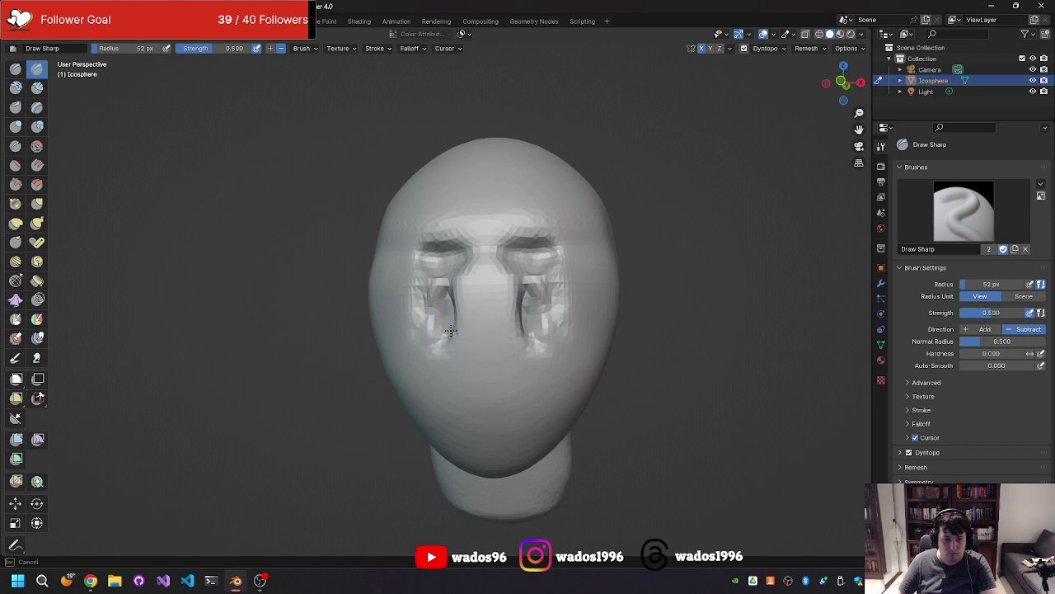
left_click_drag(442, 327, 462, 292)
middle_click_drag(462, 293, 463, 298)
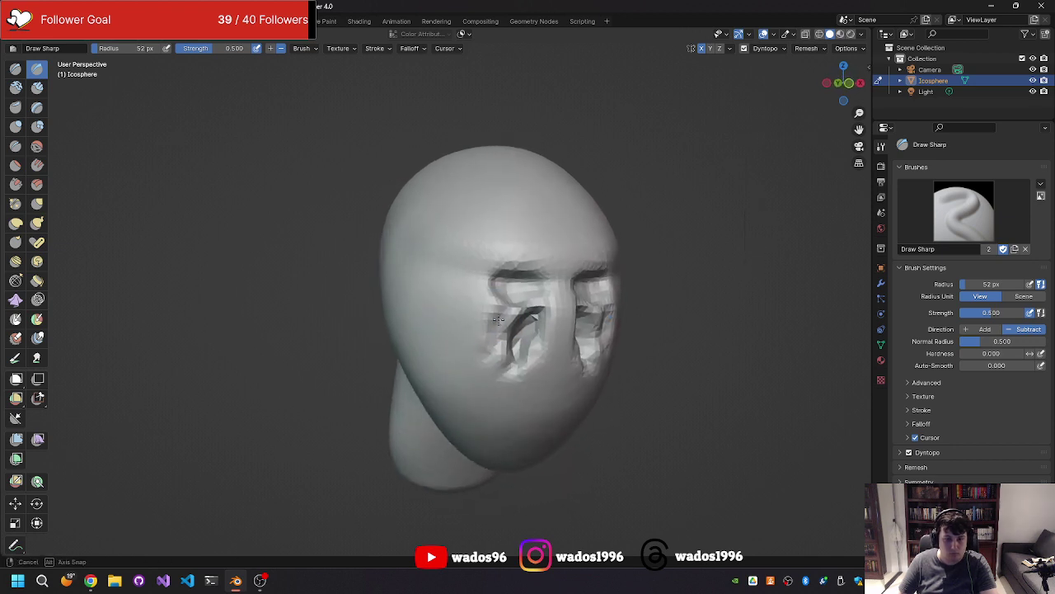
mouse_move(463, 299)
left_mouse_down()
mouse_move(444, 324)
mouse_move(462, 290)
mouse_move(455, 296)
left_mouse_up()
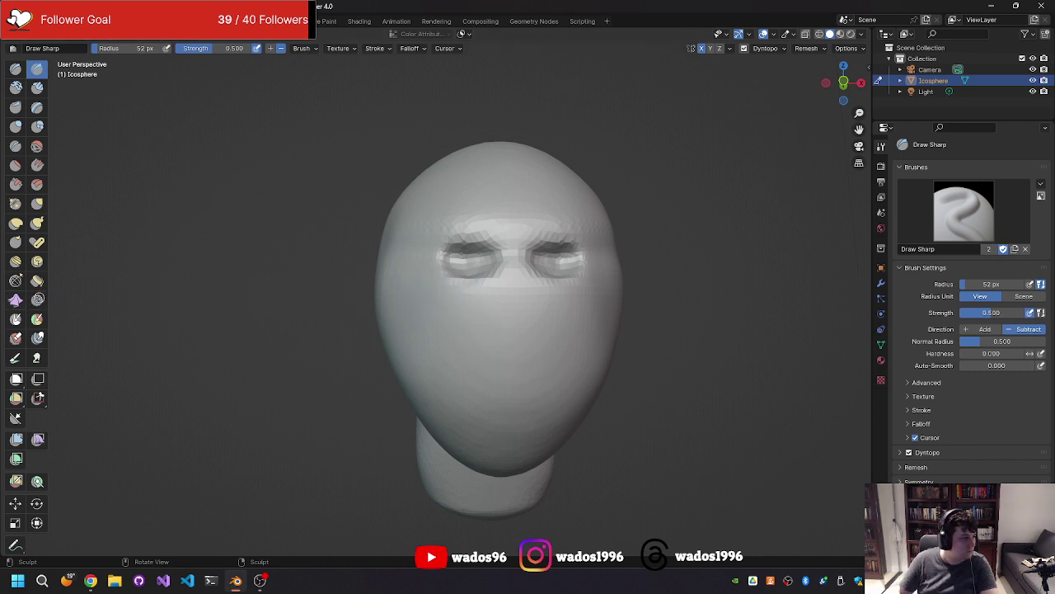
Step: Carve vertical grooves down both cheeks from the eyes, then undo two of the strokes
left_click(91, 580)
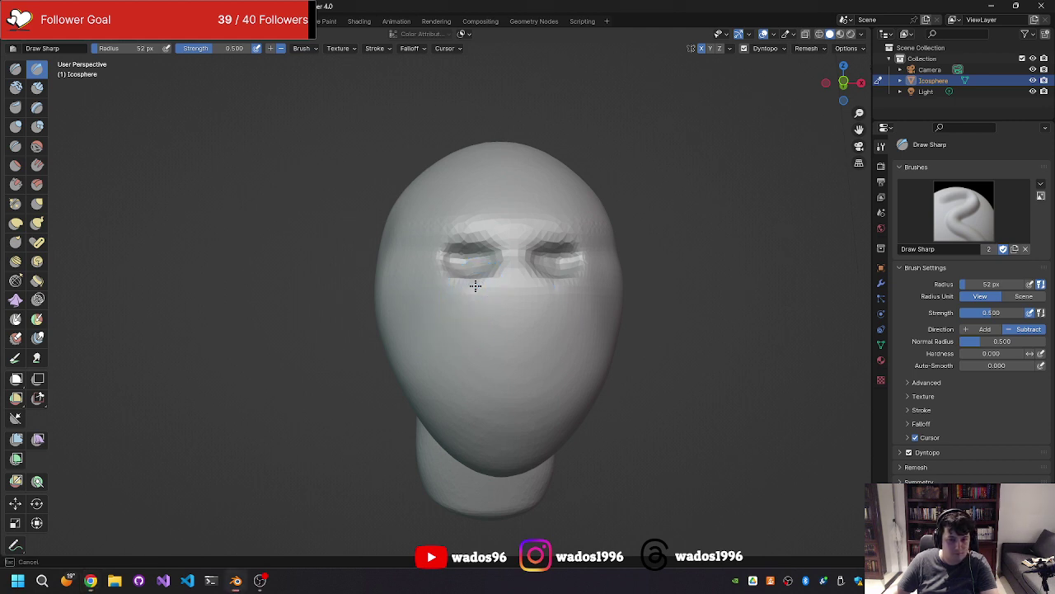
left_click_drag(476, 283, 478, 394)
mouse_move(467, 283)
left_mouse_down()
mouse_move(466, 367)
mouse_move(466, 338)
mouse_move(470, 354)
left_mouse_up()
key("ctrl+z")
key("ctrl+z")
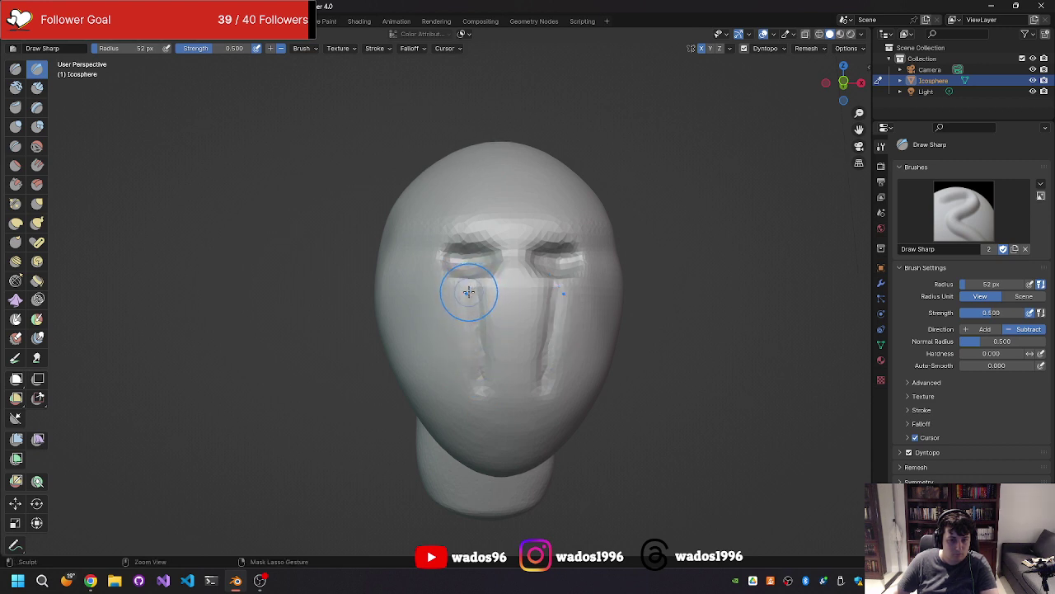
Step: Carve the under-eye grooves once more, view the left side, and undo the remaining strokes
key("ctrl+z")
key("ctrl+z")
mouse_move(463, 291)
left_mouse_down()
mouse_move(468, 338)
mouse_move(457, 343)
mouse_move(484, 309)
mouse_move(461, 330)
left_mouse_up()
mouse_move(457, 332)
middle_mouse_down()
mouse_move(424, 342)
mouse_move(471, 278)
mouse_move(413, 288)
middle_mouse_up()
key("ctrl+z")
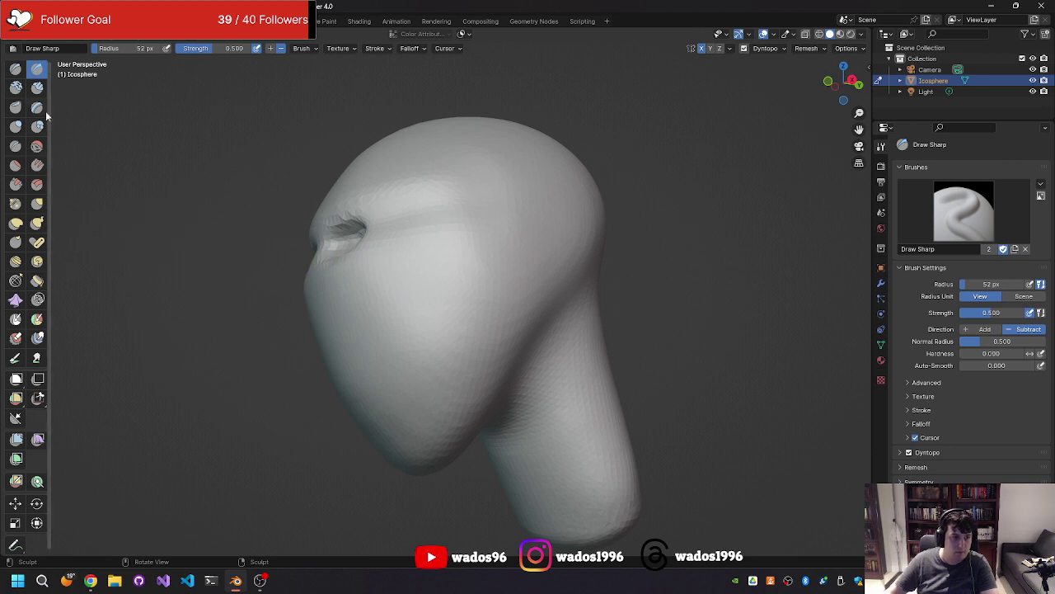
Step: Switch to the Grab brush and enlarge its radius to about 203 px
left_click(37, 203)
key("f")
left_click(283, 331)
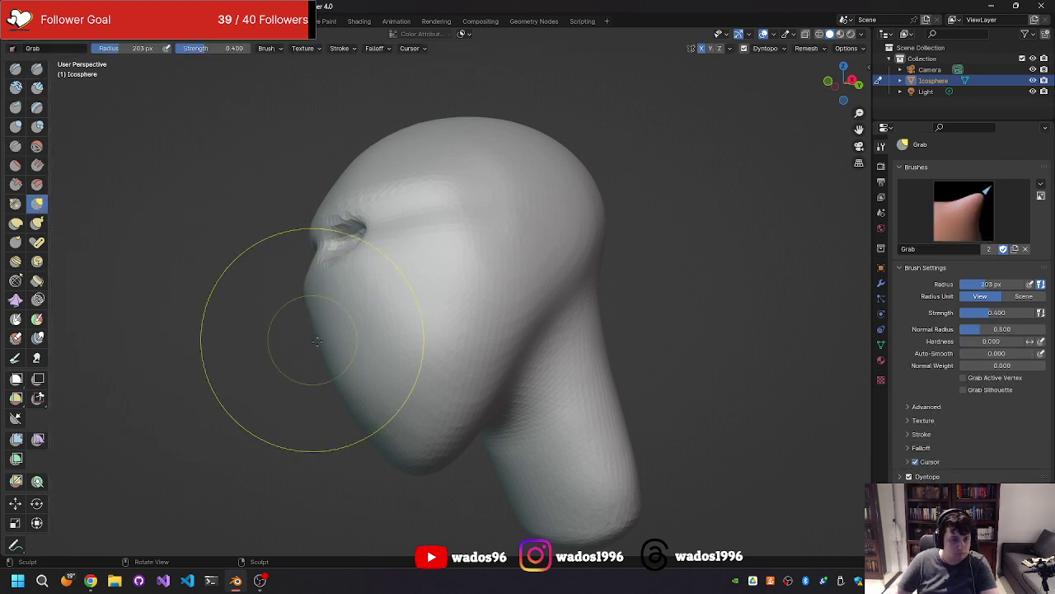
Step: Pull the lower cheek and chin outward, then return to the Draw Sharp brush
mouse_move(329, 361)
left_mouse_down()
mouse_move(356, 403)
mouse_move(333, 468)
left_mouse_up()
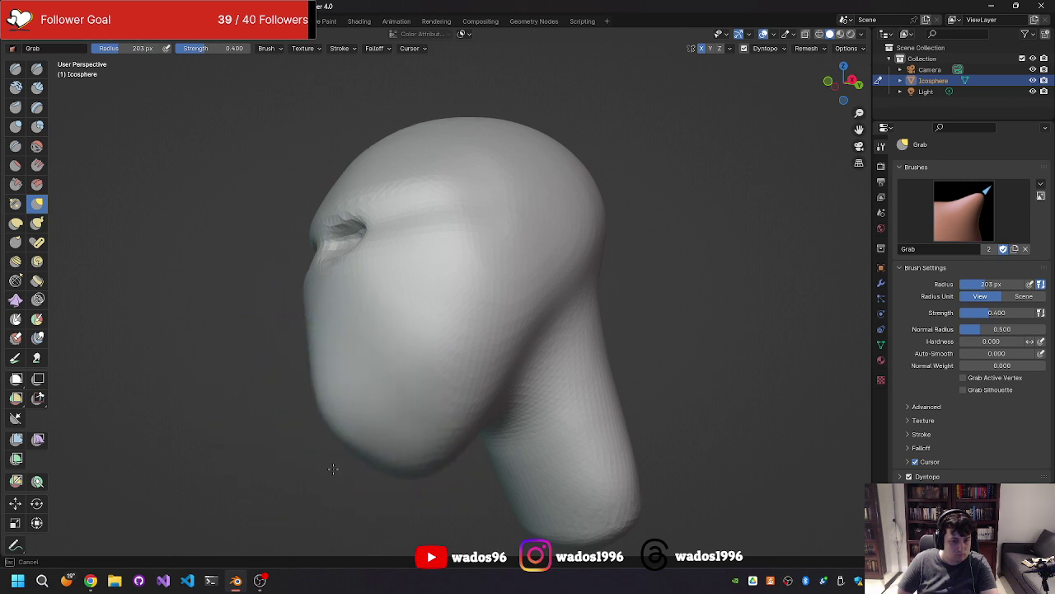
mouse_move(333, 468)
middle_mouse_down()
mouse_move(441, 392)
mouse_move(441, 380)
middle_mouse_up()
left_click_drag(441, 379, 395, 388)
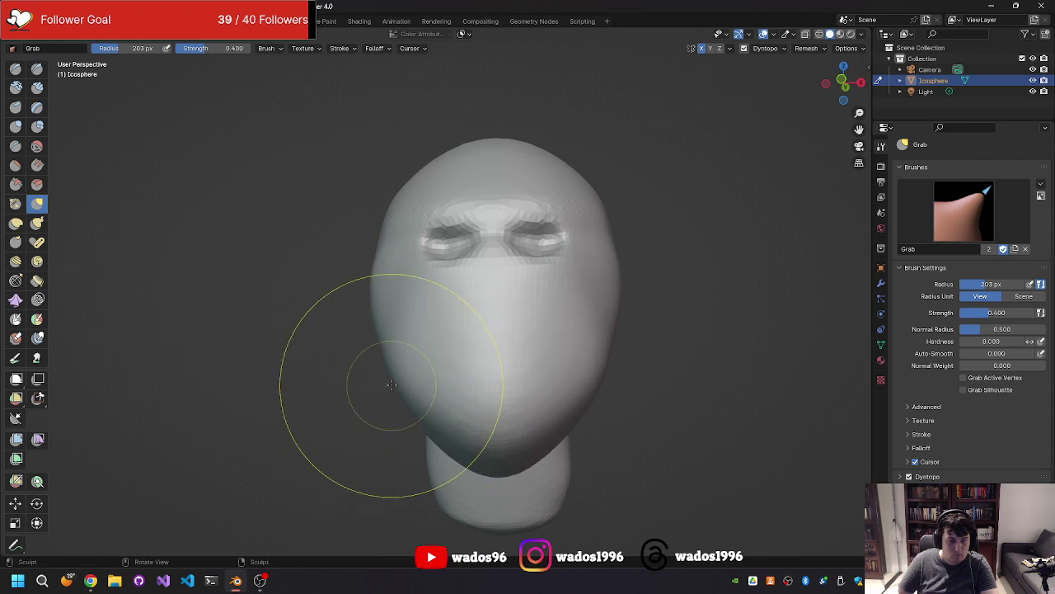
left_click_drag(382, 335, 382, 335)
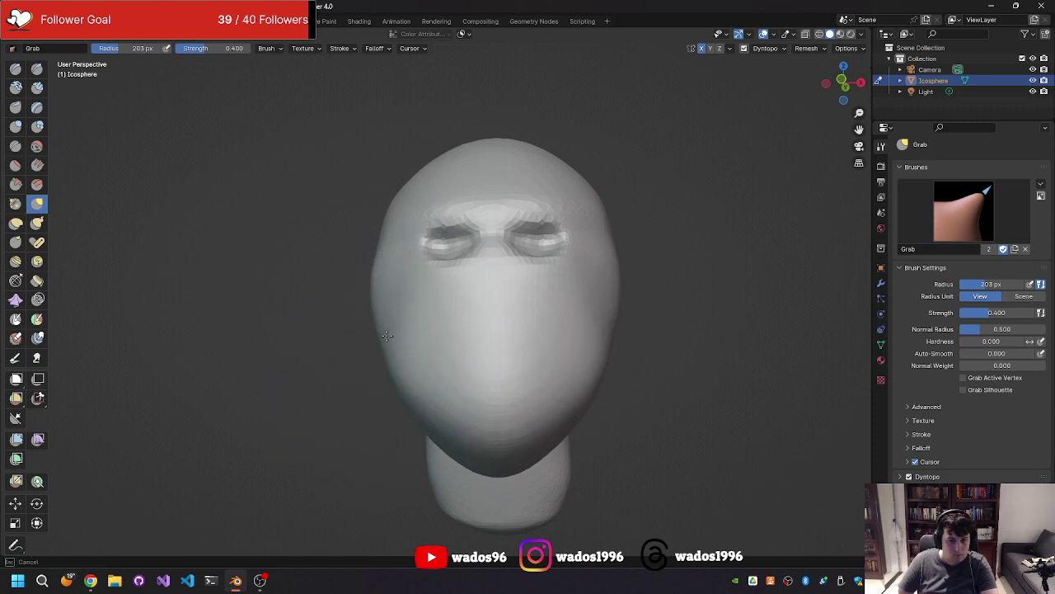
mouse_move(382, 335)
middle_mouse_down()
mouse_move(314, 366)
mouse_move(306, 358)
mouse_move(384, 360)
middle_mouse_up()
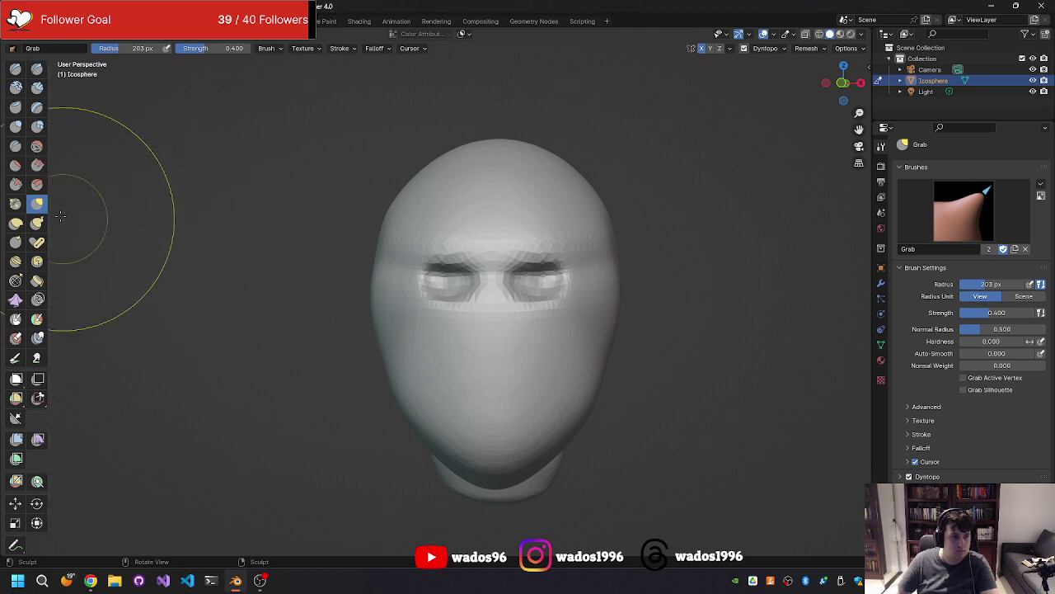
left_click(38, 68)
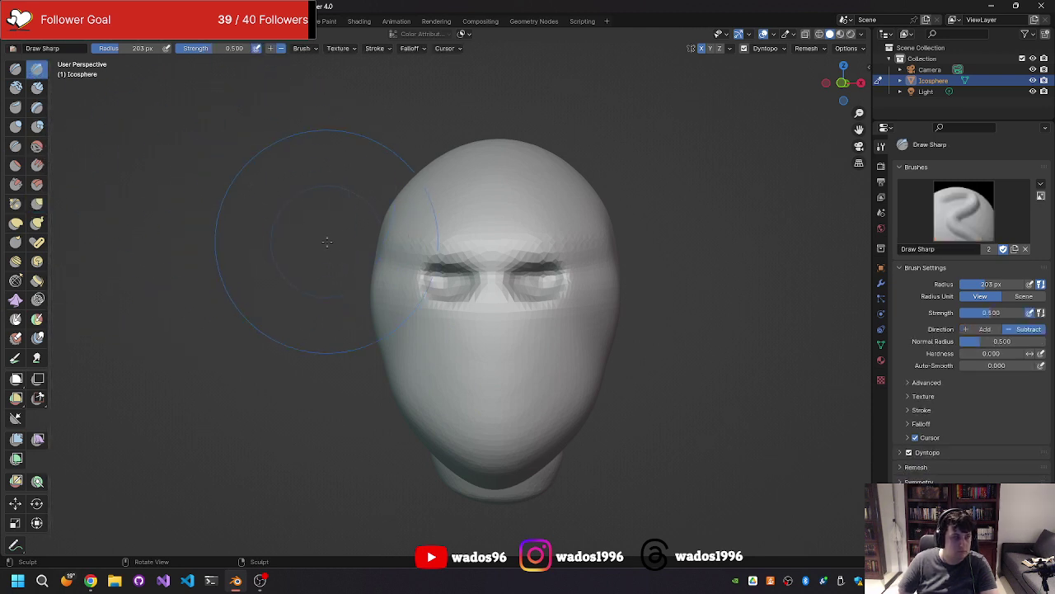
Step: Try the Smooth brush, cancel a resize, and bring up the sculpt brush list with Shift+Space
key("shift+s")
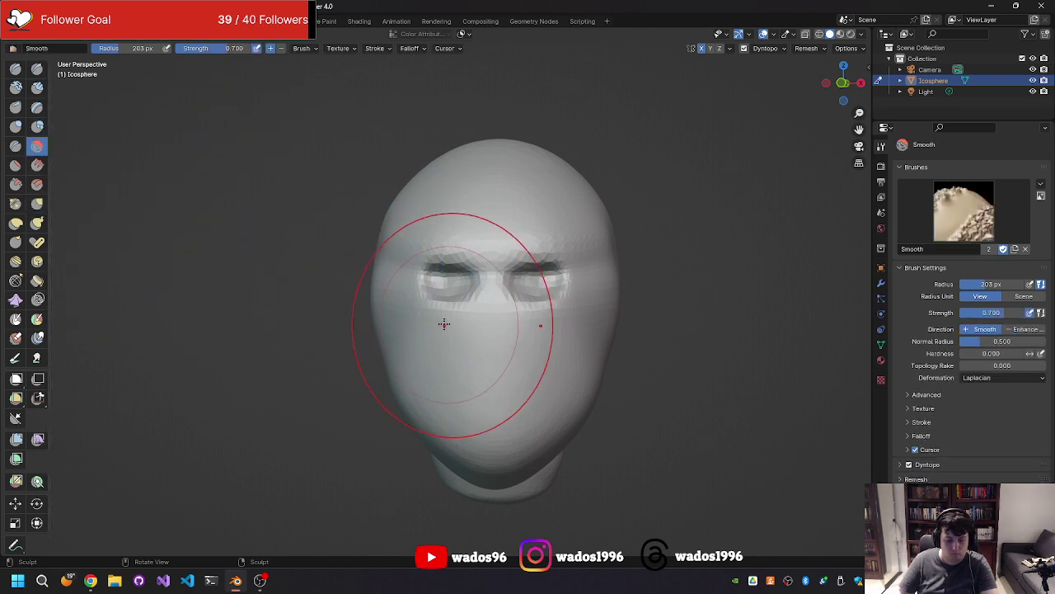
key("f")
key("Escape")
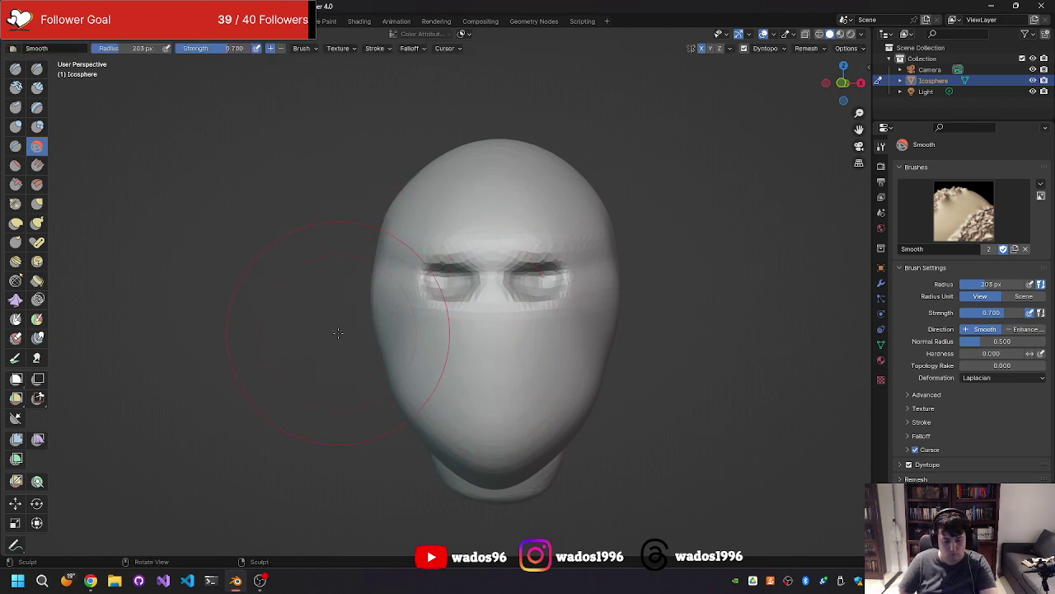
key("shift+0")
key("shift+space")
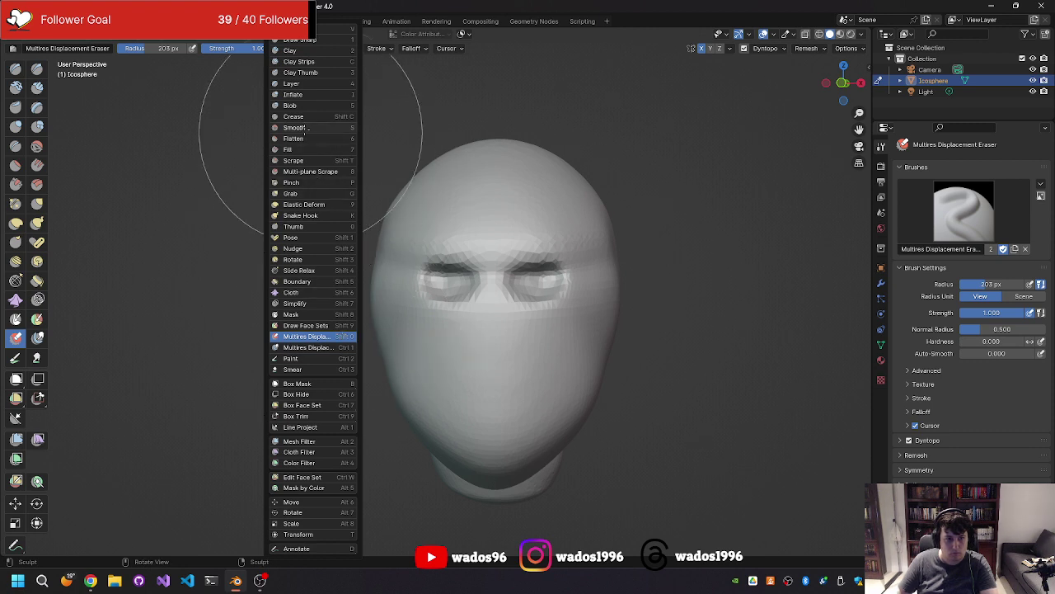
Step: Sharpen the creases around the eyes with the Crease brush at 83 px radius
key("shift+c")
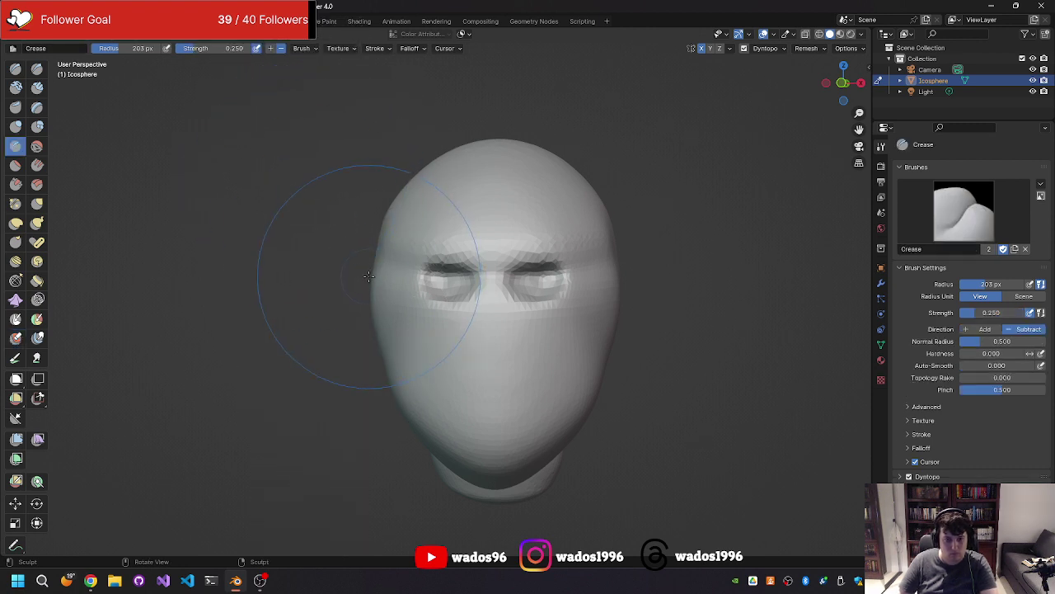
key("f")
left_click(342, 301)
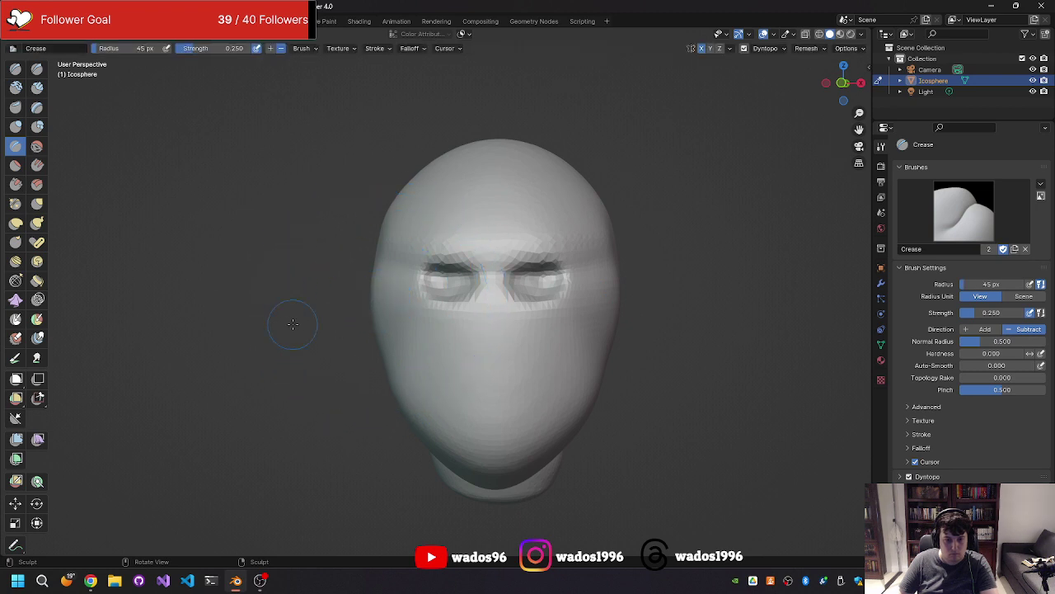
key("f")
left_click(376, 329)
mouse_move(464, 323)
left_mouse_down()
mouse_move(438, 351)
mouse_move(441, 327)
mouse_move(420, 320)
left_mouse_up()
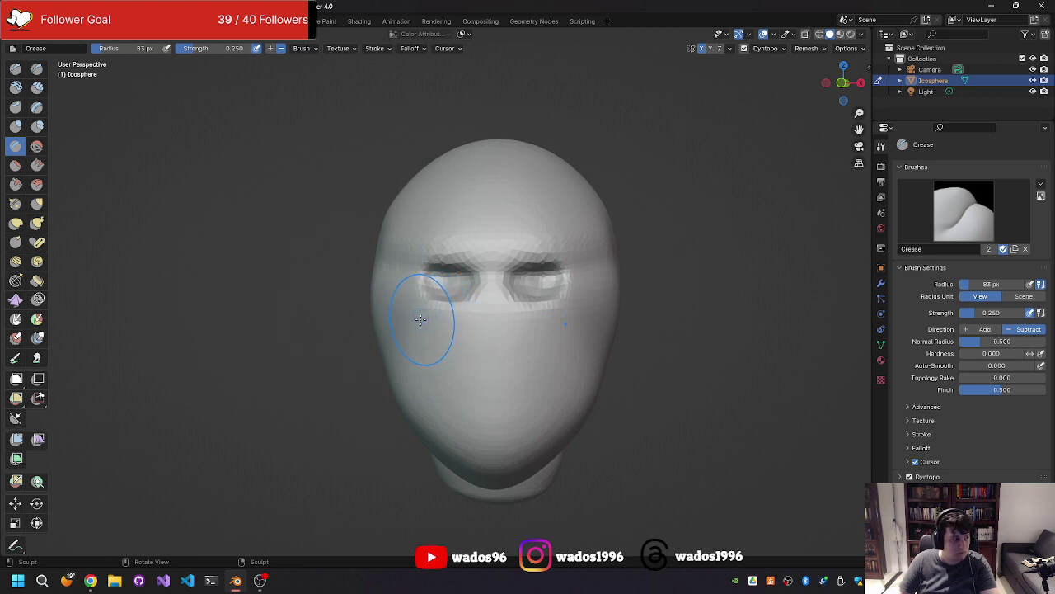
Step: Shrink the Crease brush to 22 px and add fine creases under the left eye and on the left cheek
key("f")
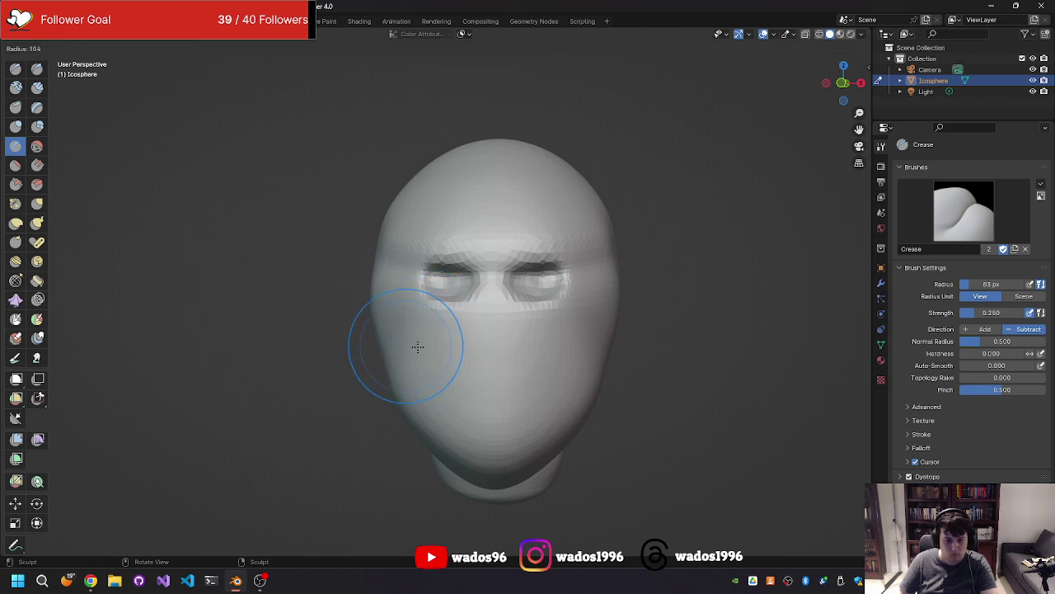
left_click(368, 363)
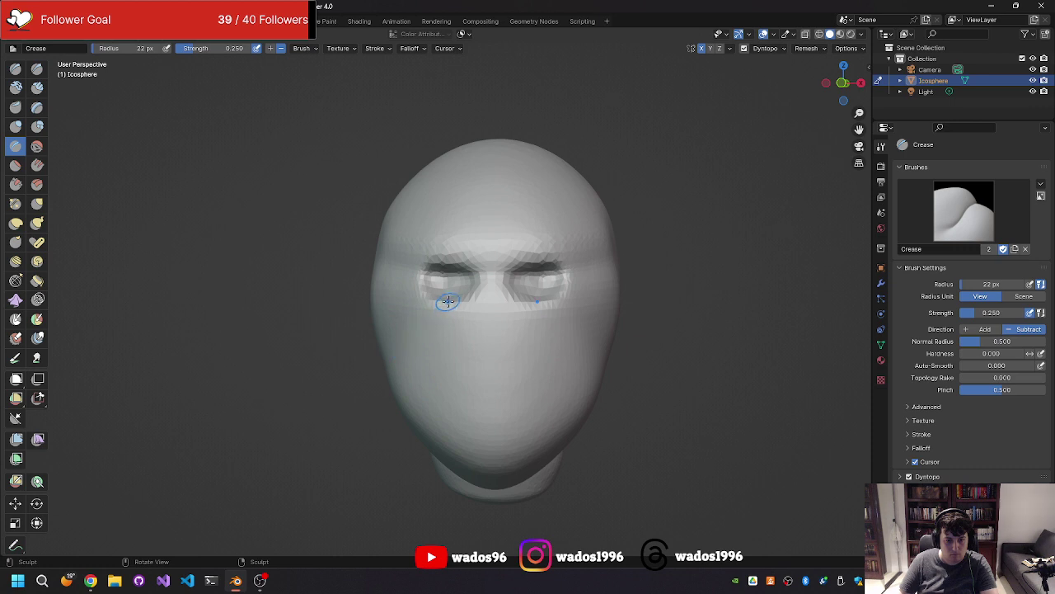
left_click_drag(447, 301, 437, 311)
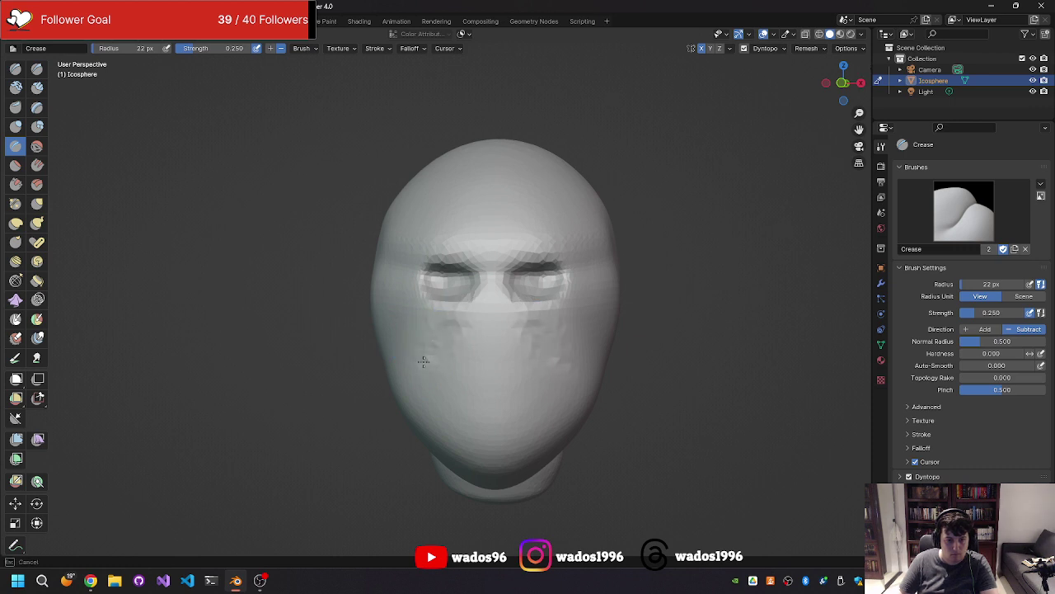
left_click_drag(423, 361, 412, 349)
middle_click_drag(412, 349, 318, 327)
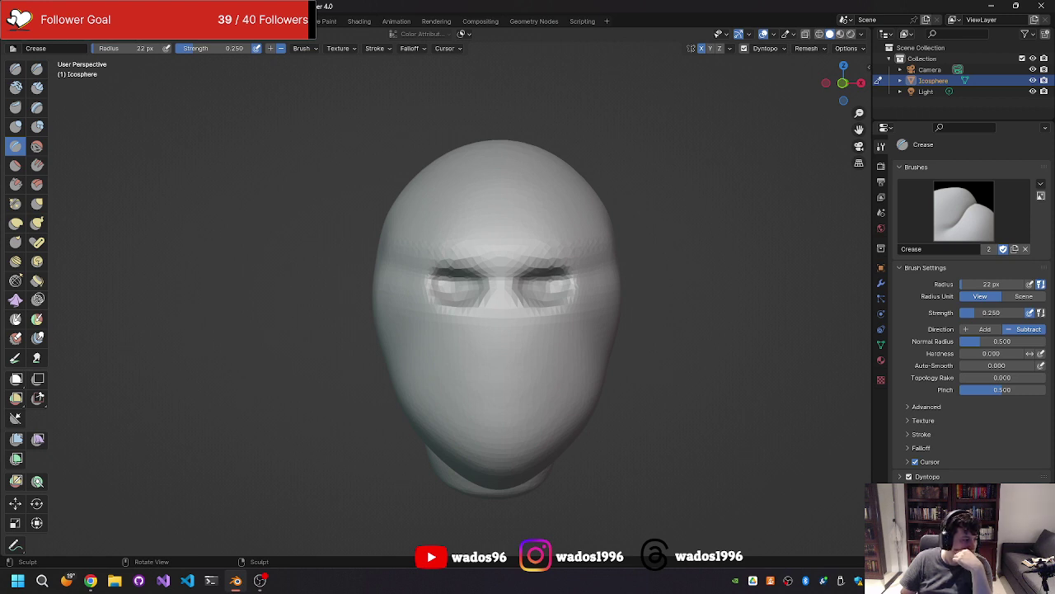
key("alt+Tab")
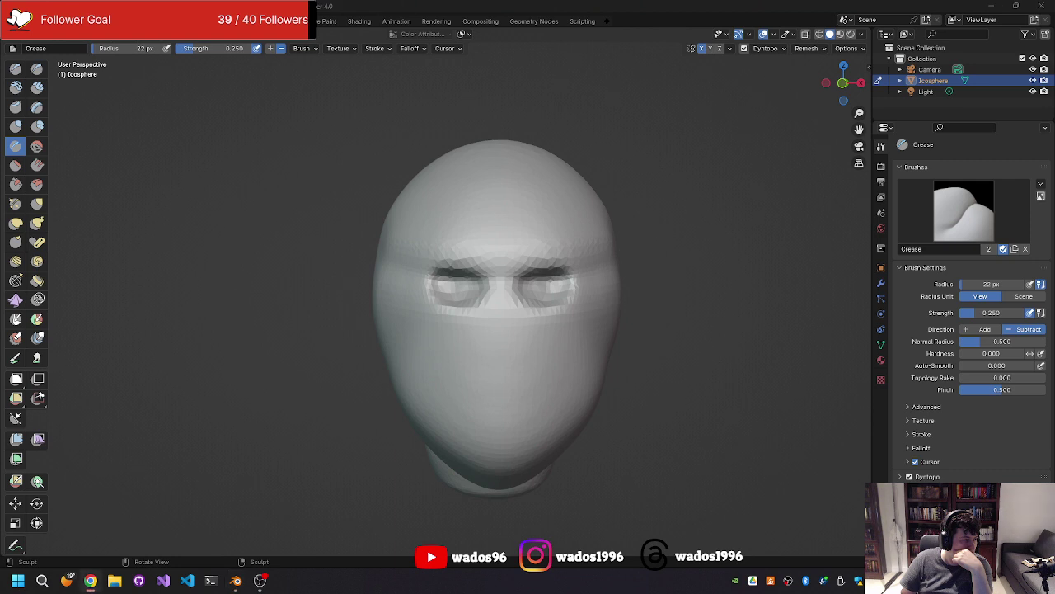
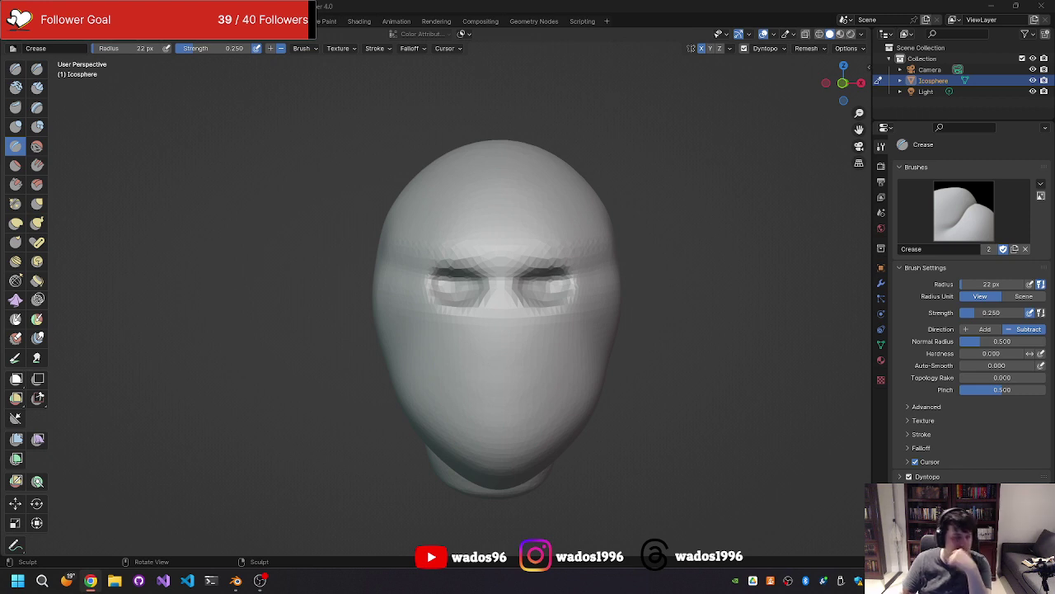
Step: Focus the viewport and orbit to a three-quarter view of the head
left_click(279, 262)
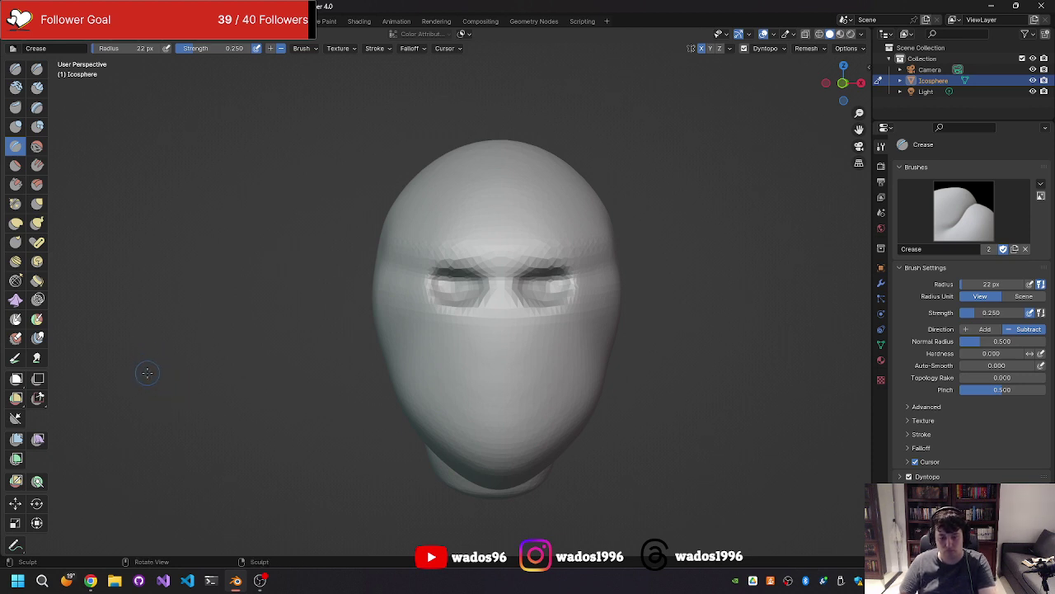
key("f")
key("Escape")
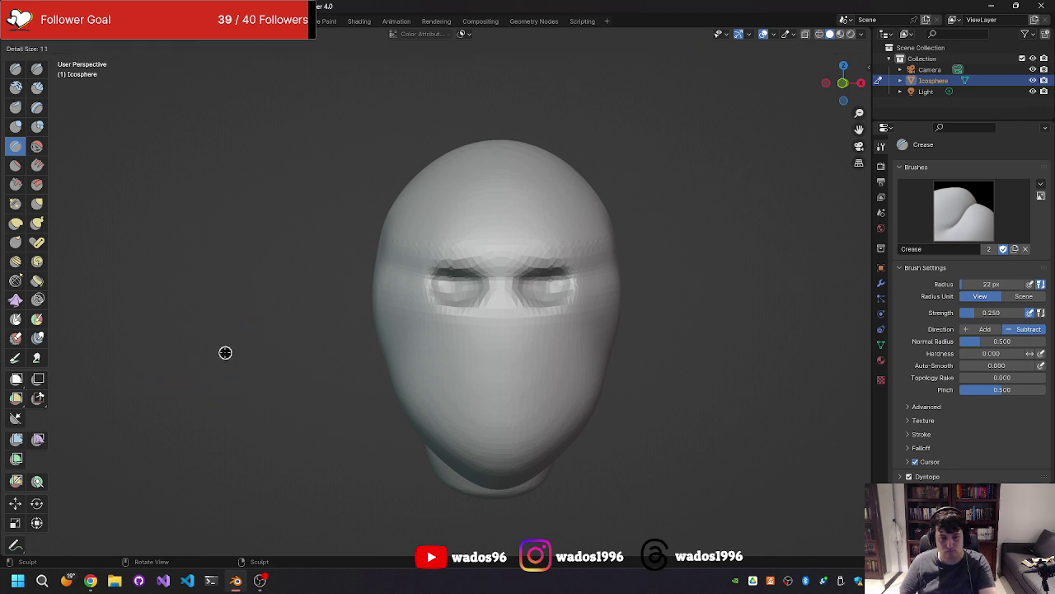
mouse_move(272, 342)
middle_mouse_down()
mouse_move(211, 319)
mouse_move(302, 336)
mouse_move(239, 340)
mouse_move(351, 314)
mouse_move(292, 333)
mouse_move(239, 333)
mouse_move(308, 338)
mouse_move(354, 329)
mouse_move(306, 330)
mouse_move(402, 315)
mouse_move(318, 338)
mouse_move(348, 333)
mouse_move(208, 333)
mouse_move(247, 305)
middle_mouse_up()
Step: Use the Grab brush at 274 px radius to pull the crown up and flatten it
key("g")
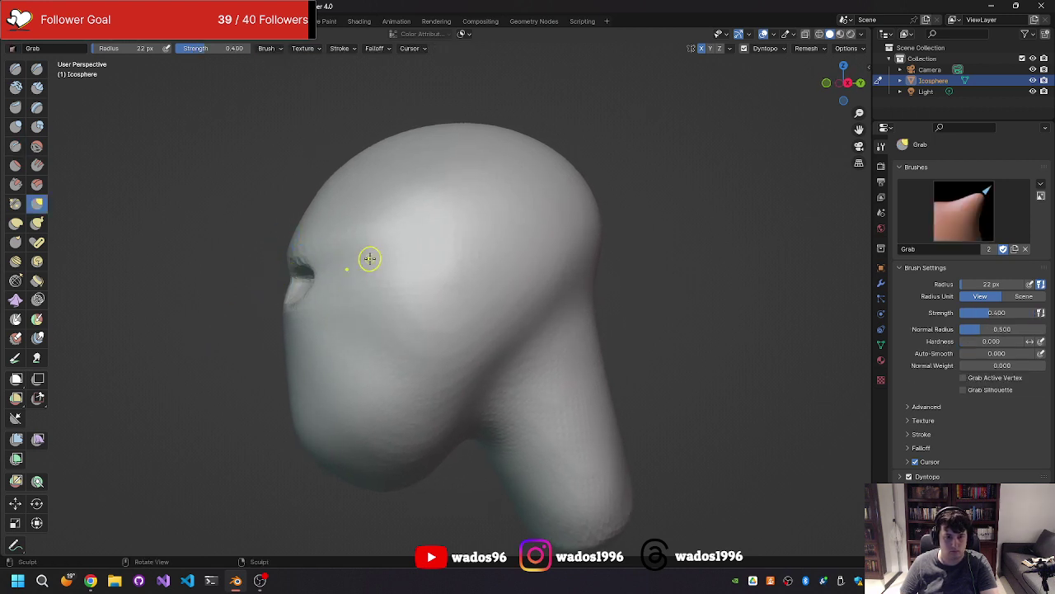
key("f")
left_click(499, 278)
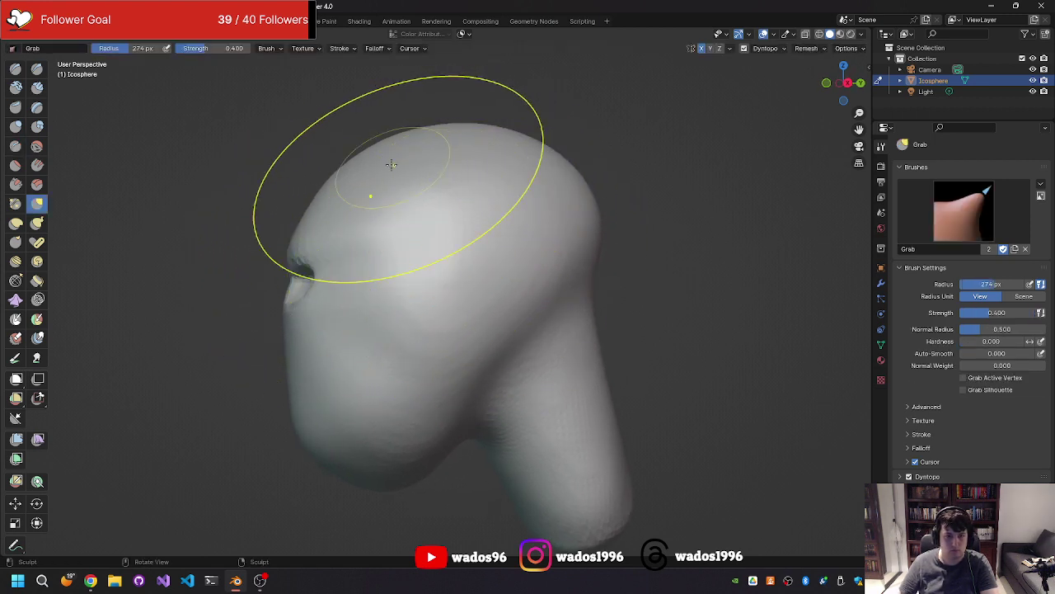
mouse_move(391, 165)
left_mouse_down()
mouse_move(361, 139)
mouse_move(438, 157)
mouse_move(434, 136)
mouse_move(373, 140)
mouse_move(495, 141)
mouse_move(504, 115)
mouse_move(487, 131)
left_mouse_up()
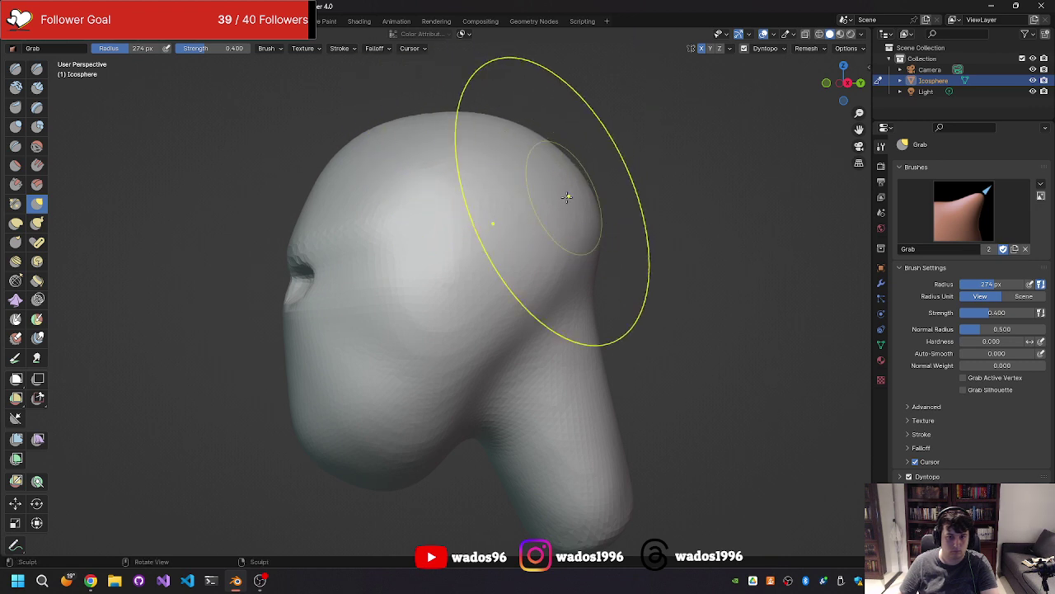
mouse_move(566, 196)
middle_mouse_down()
mouse_move(453, 174)
mouse_move(506, 137)
mouse_move(387, 157)
mouse_move(458, 160)
mouse_move(404, 189)
mouse_move(300, 193)
mouse_move(386, 226)
middle_mouse_up()
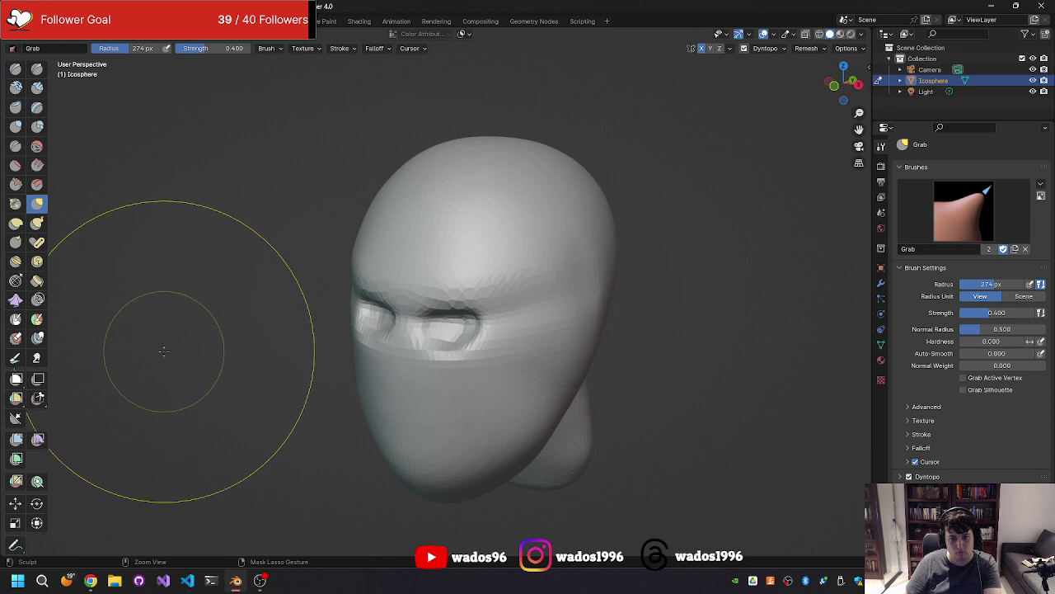
key("ctrl+z")
key("ctrl+z")
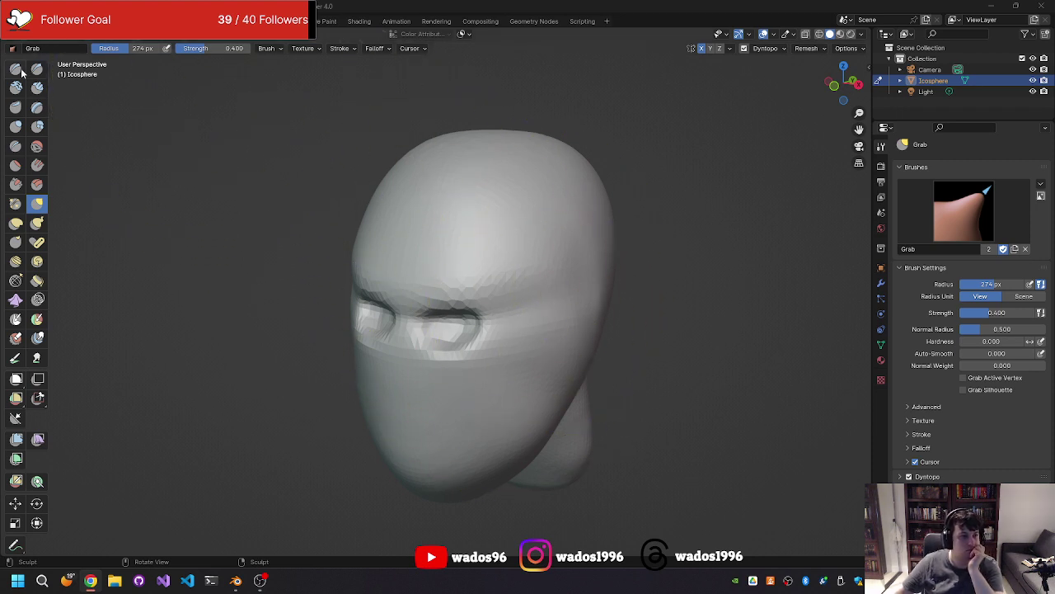
Step: Orbit to a near-frontal view and switch to the Smooth brush
middle_click_drag(395, 330, 468, 309)
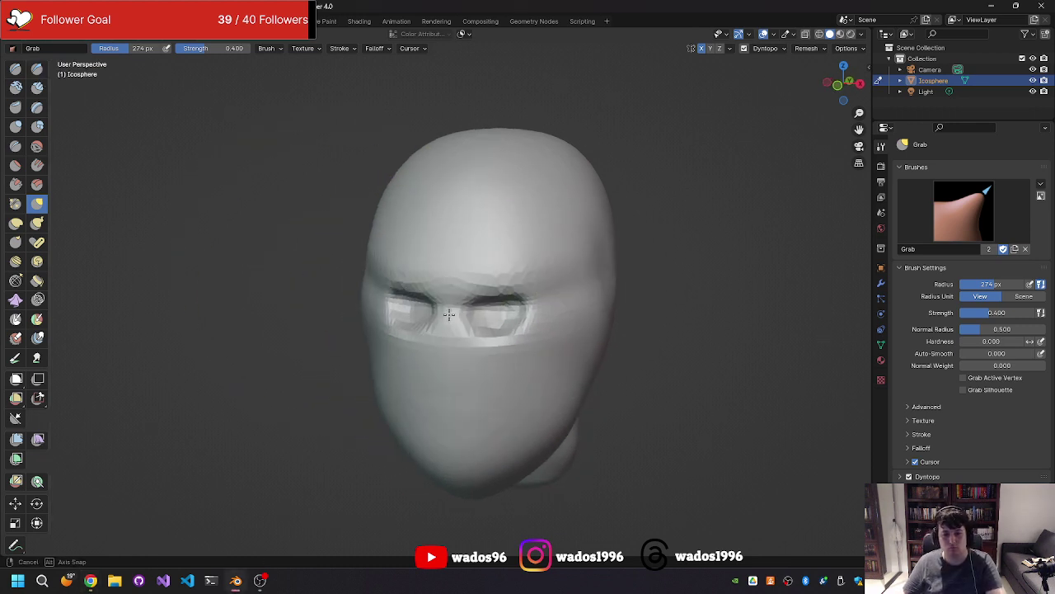
key("f")
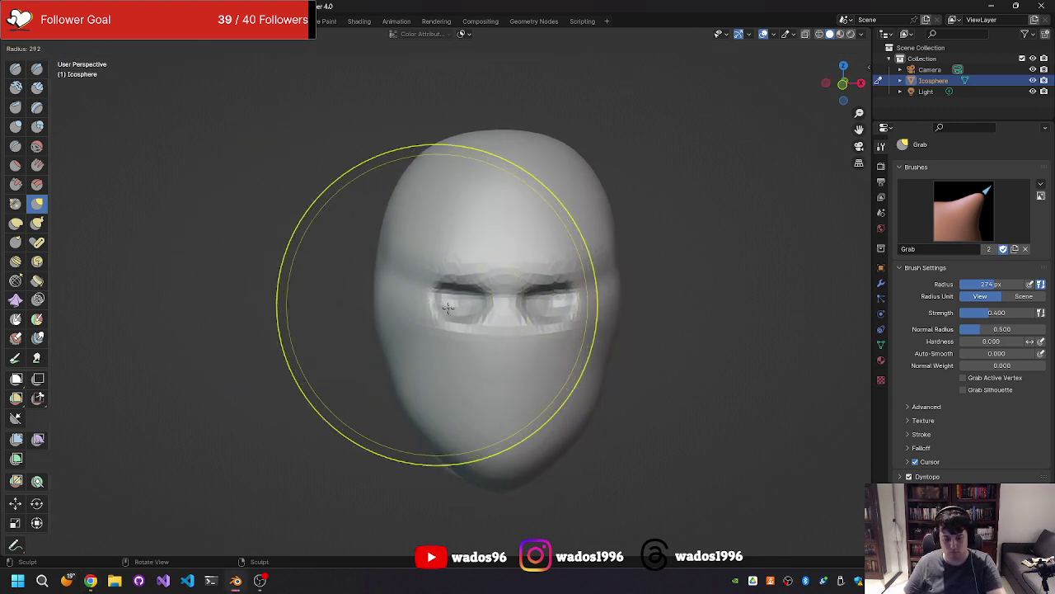
key("shift+s")
Step: Smooth away the eye detail, switch back to Grab, and snap to front orthographic view
left_click_drag(384, 306, 516, 285)
middle_click_drag(517, 284, 336, 264)
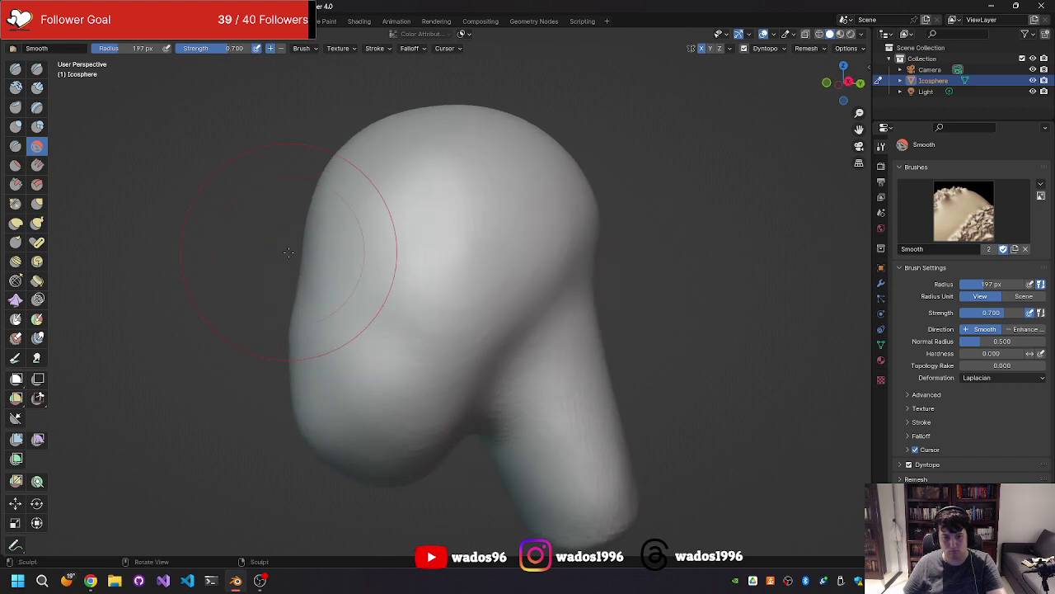
key("g")
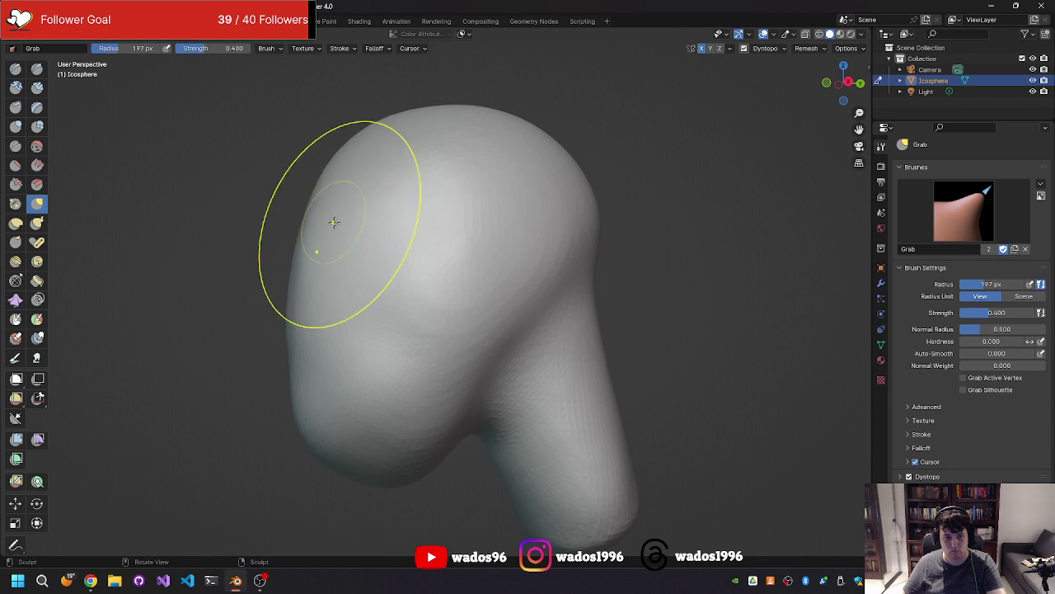
mouse_move(330, 224)
middle_mouse_down()
mouse_move(460, 245)
mouse_move(516, 295)
middle_mouse_up()
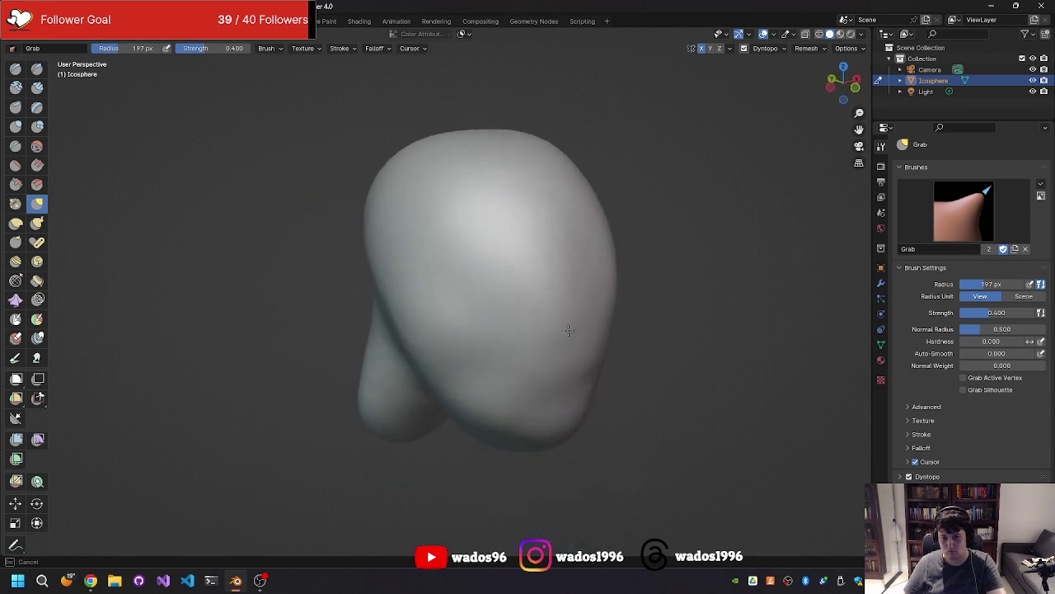
mouse_move(562, 327)
middle_mouse_down()
mouse_move(476, 274)
mouse_move(385, 261)
mouse_move(330, 276)
middle_mouse_up()
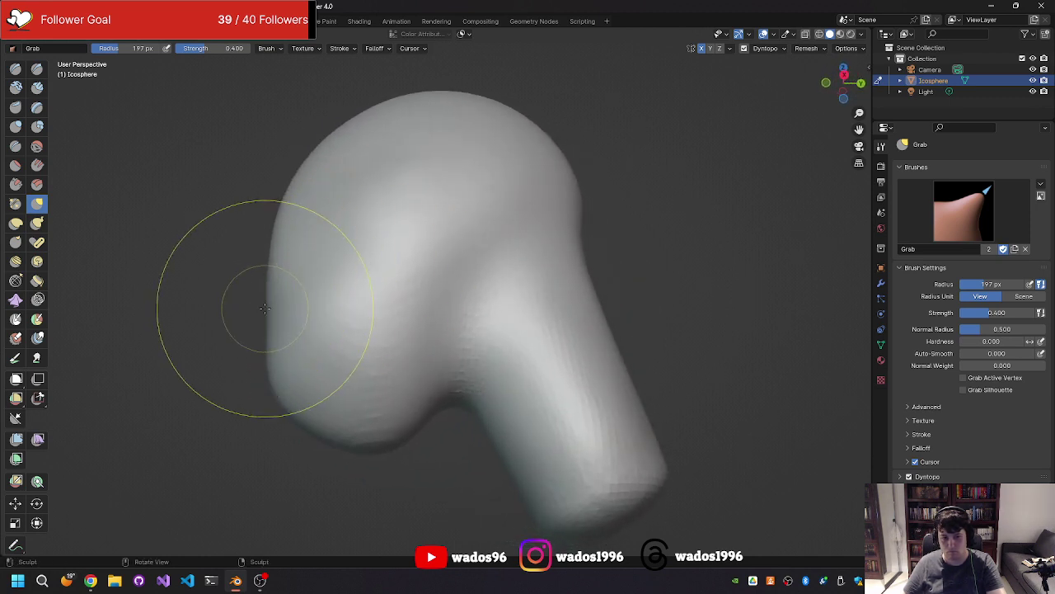
mouse_move(267, 331)
middle_mouse_down()
mouse_move(390, 377)
mouse_move(401, 369)
mouse_move(358, 367)
mouse_move(371, 374)
middle_mouse_up()
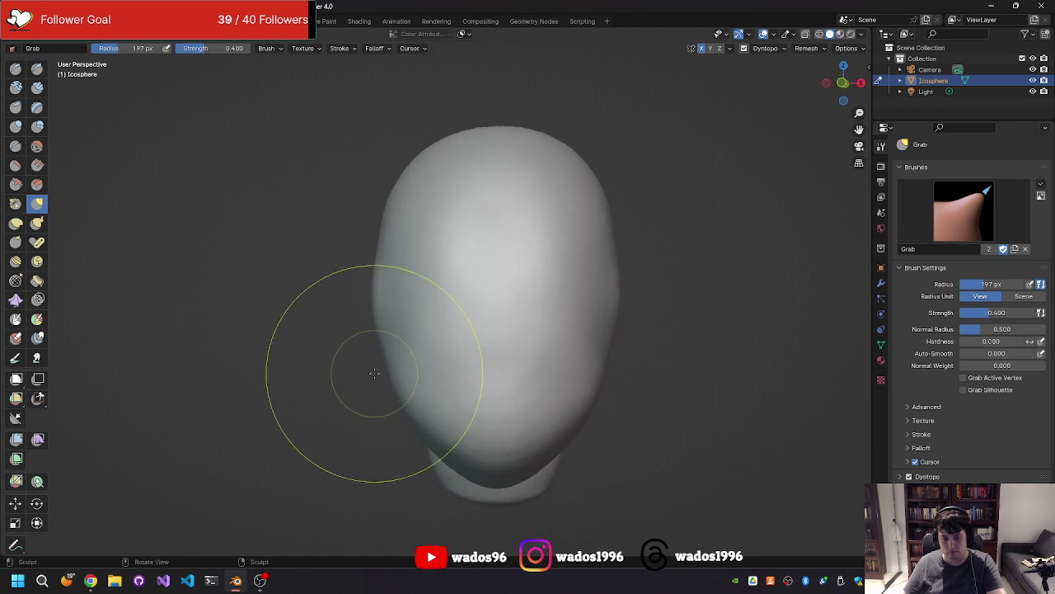
key("KP_1")
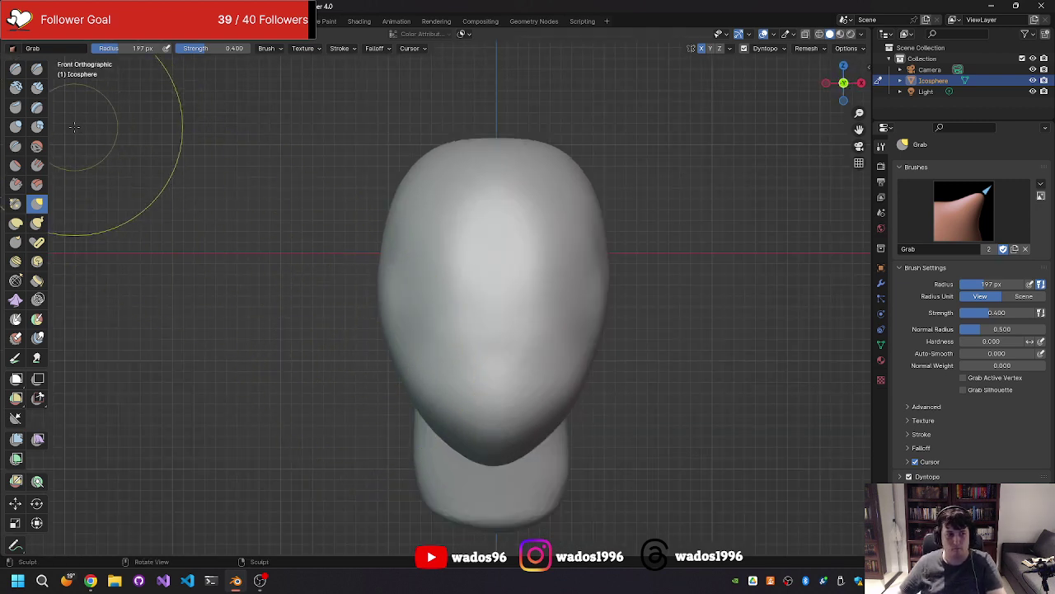
Step: Pick the Draw Sharp brush and settle on a 71 px radius after undone trial strokes
left_click(37, 68)
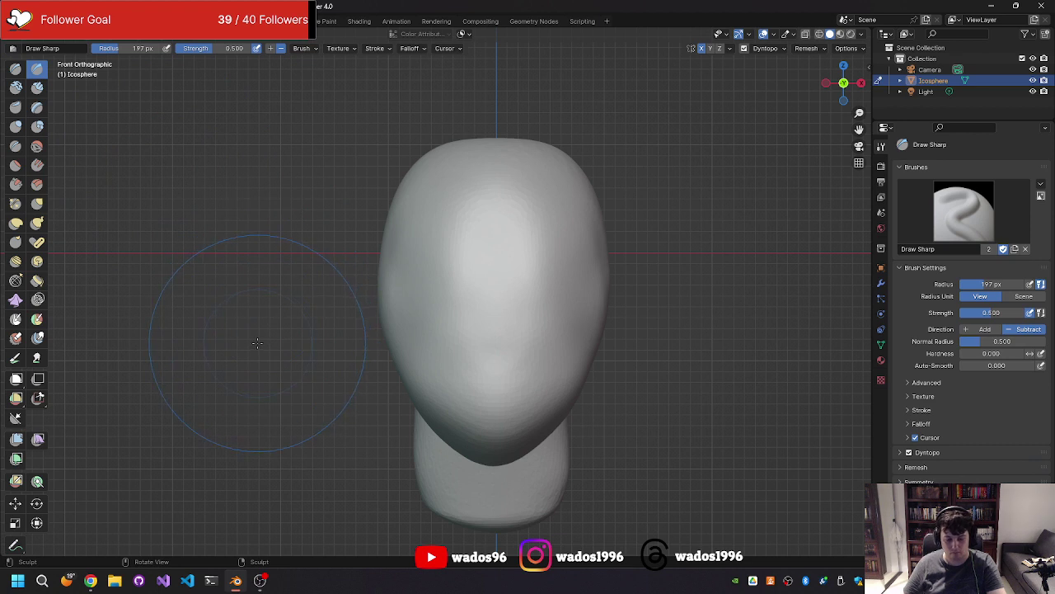
left_click(284, 345)
mouse_move(421, 247)
left_mouse_down()
mouse_move(449, 239)
mouse_move(483, 271)
left_mouse_up()
key("ctrl+z")
left_click_drag(435, 236, 435, 240)
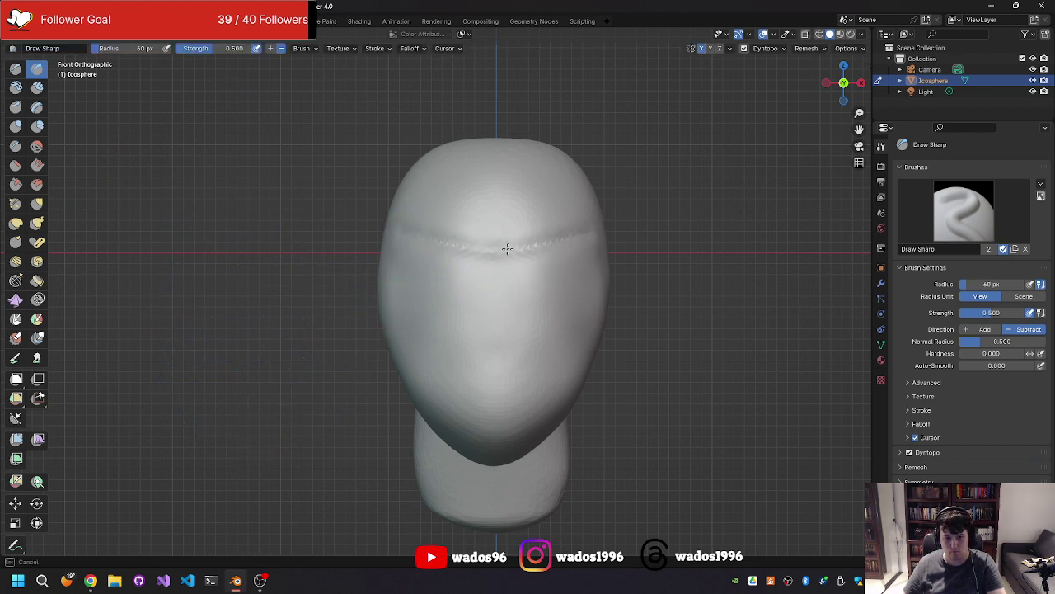
key("ctrl+z")
key("f")
left_click(466, 262)
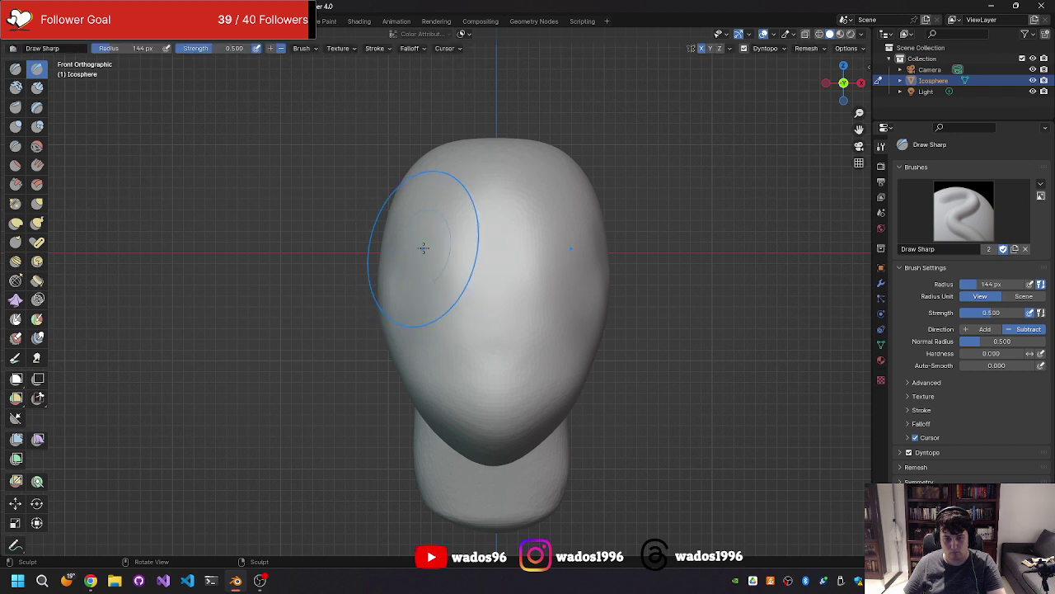
key("f")
left_click(385, 253)
Step: Carve a symmetric horizontal groove along the brow line, then select the Draw brush
mouse_move(387, 250)
left_mouse_down()
mouse_move(593, 266)
mouse_move(389, 238)
mouse_move(577, 264)
mouse_move(405, 243)
mouse_move(542, 259)
left_mouse_up()
key("ctrl+z")
key("ctrl+z")
key("ctrl+z")
key("ctrl+z")
key("ctrl+z")
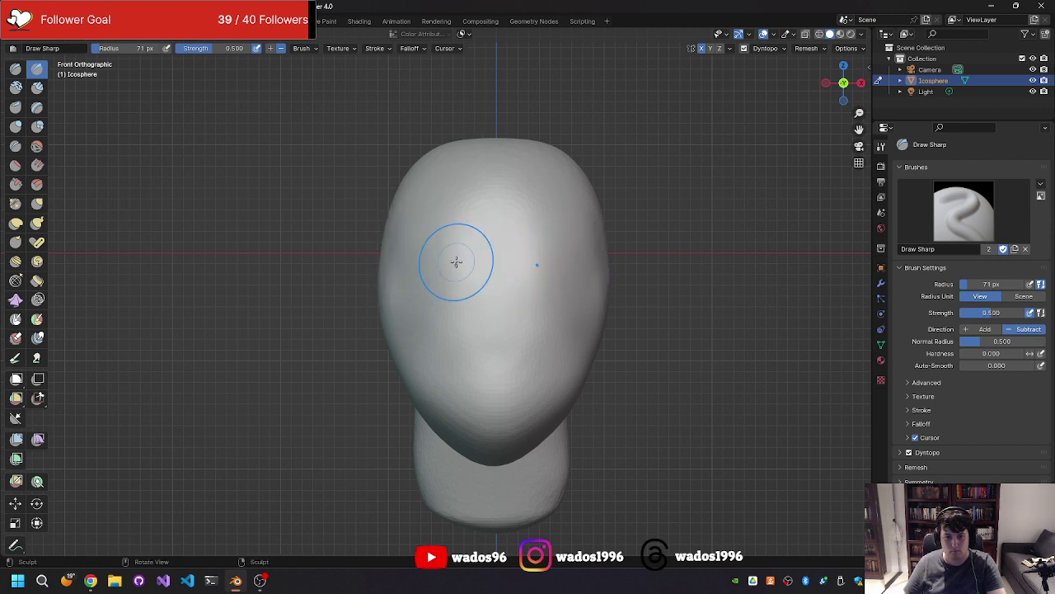
left_click_drag(391, 255, 599, 260)
left_click_drag(380, 251, 547, 271)
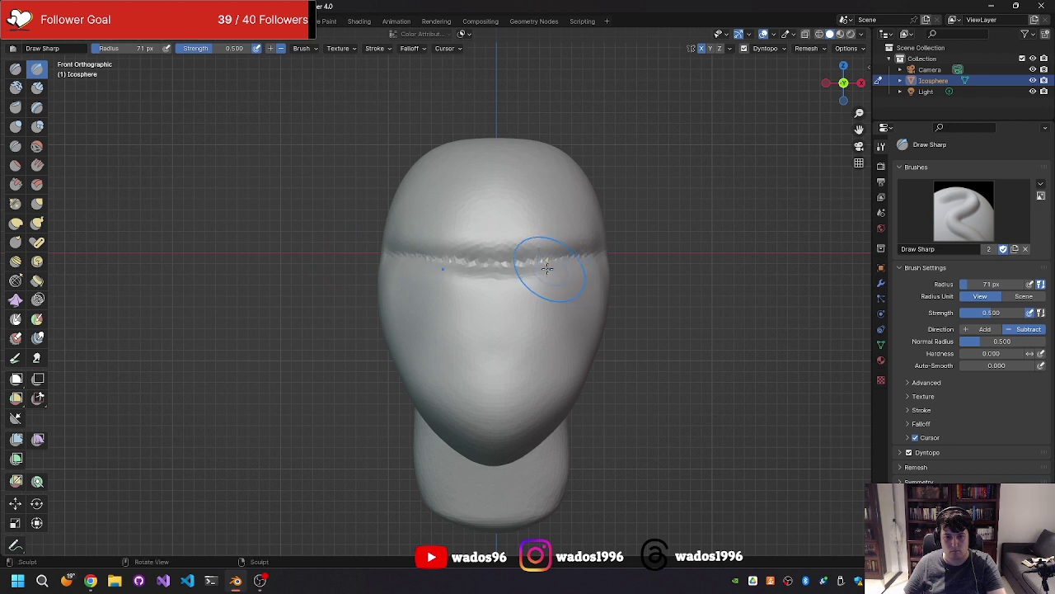
mouse_move(546, 272)
middle_mouse_down()
mouse_move(379, 288)
mouse_move(389, 284)
middle_mouse_up()
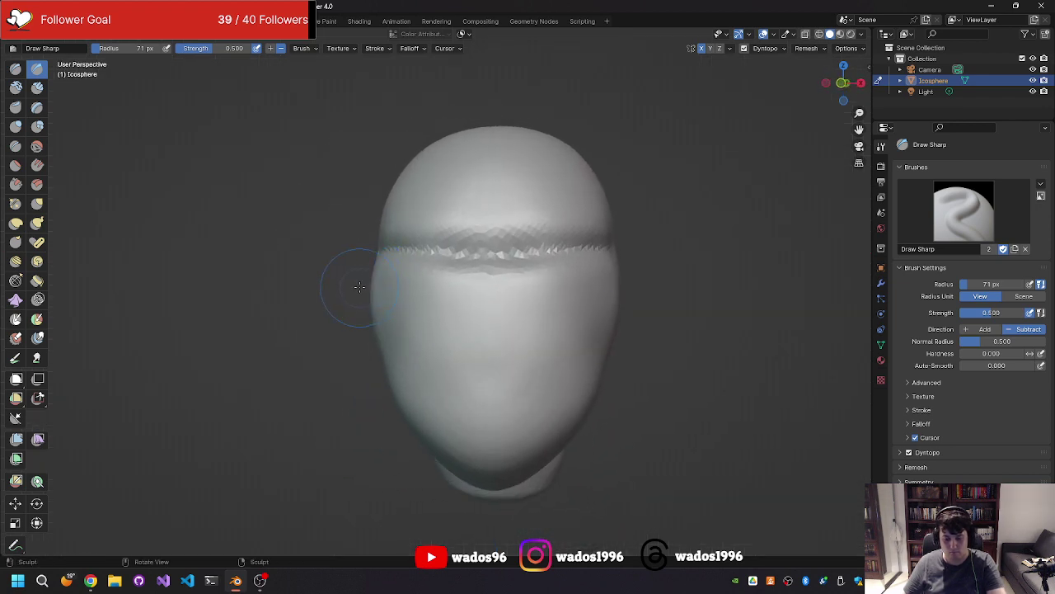
key("KP_1")
mouse_move(43, 91)
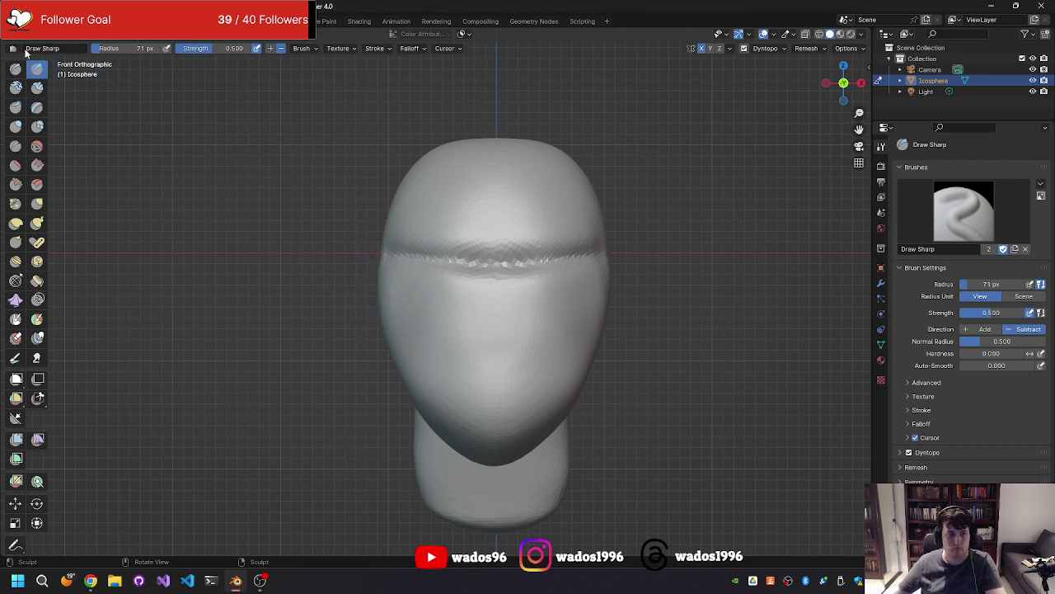
left_click(15, 69)
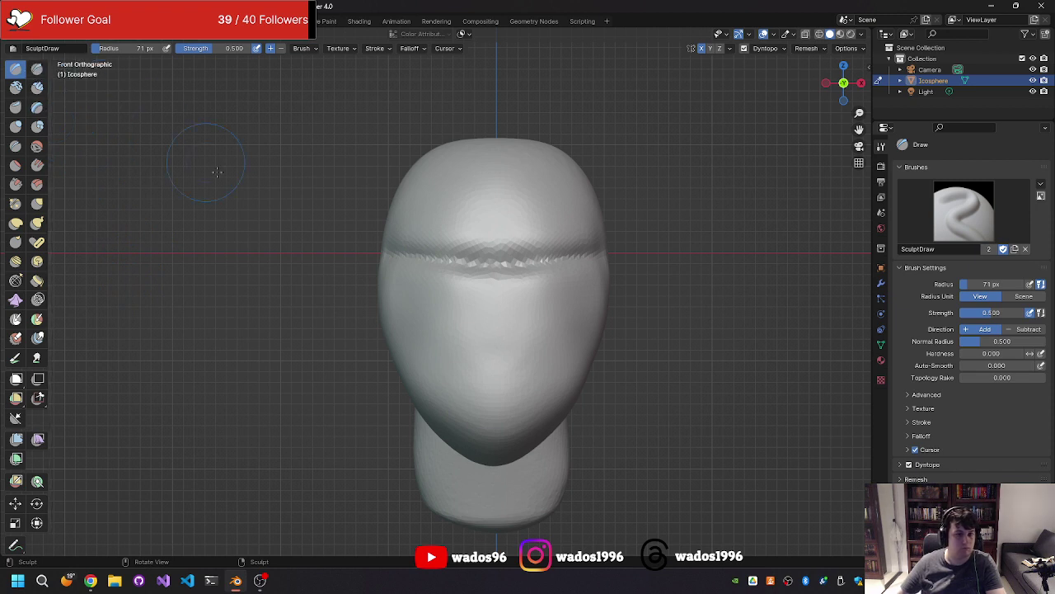
Step: Build up a raised brow ridge across the forehead with the Draw brush
mouse_move(458, 265)
left_mouse_down()
mouse_move(461, 274)
mouse_move(441, 266)
mouse_move(485, 284)
left_mouse_up()
middle_click_drag(486, 284, 439, 263)
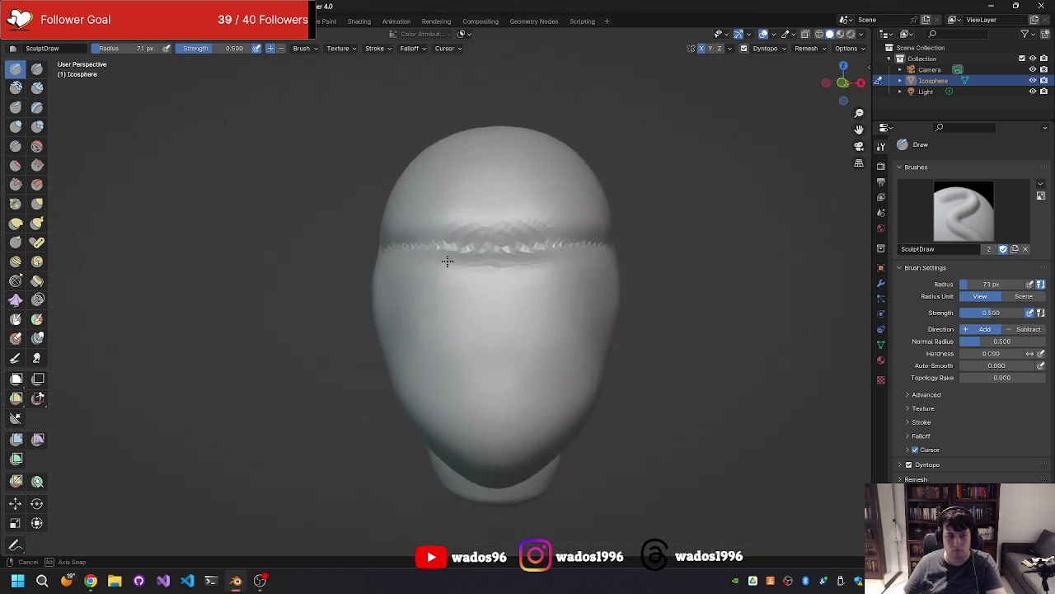
left_click_drag(467, 245, 437, 247)
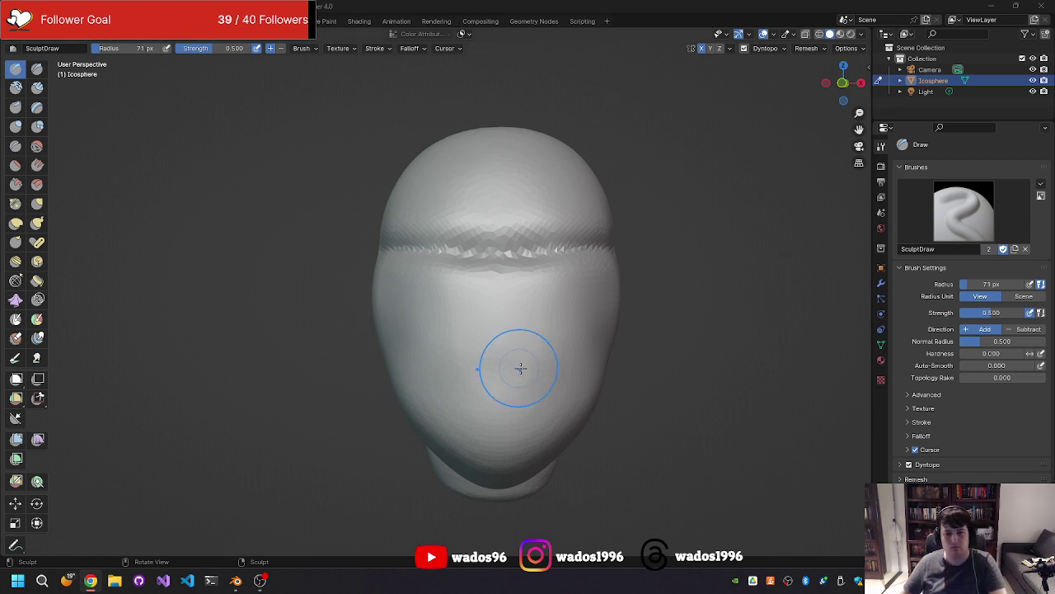
mouse_move(440, 265)
left_mouse_down()
mouse_move(446, 252)
mouse_move(460, 259)
left_mouse_up()
middle_click_drag(459, 259, 471, 277)
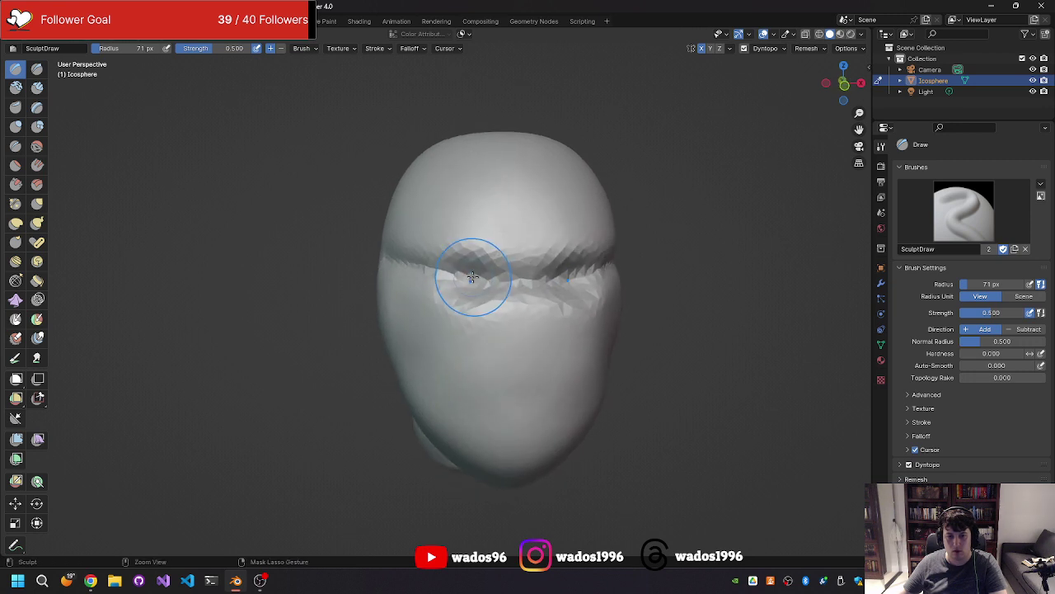
left_click_drag(467, 277, 462, 278)
mouse_move(462, 278)
middle_mouse_down()
mouse_move(343, 273)
mouse_move(453, 271)
middle_mouse_up()
Step: Carve hollows into both eye sockets and raise the surface around them
left_click_drag(453, 271, 436, 262)
key("ctrl+z")
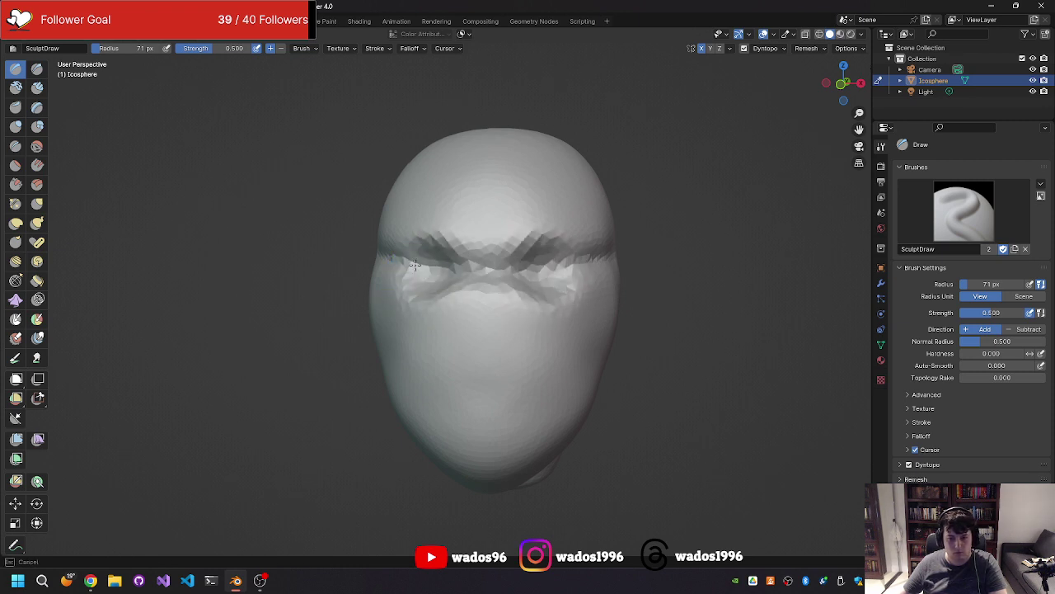
left_click_drag(415, 264, 418, 270)
middle_click_drag(441, 274, 445, 282)
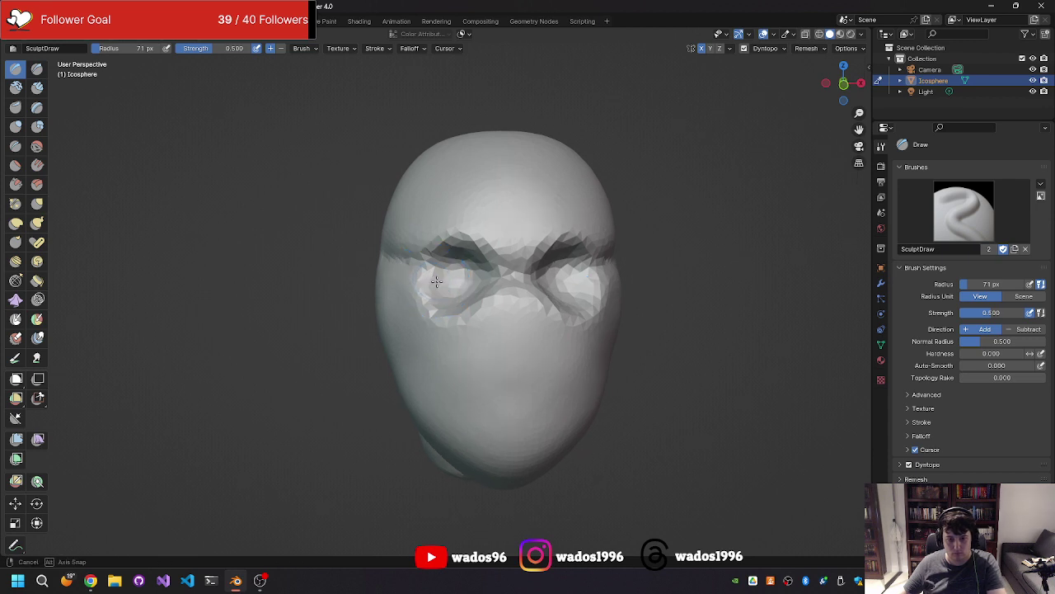
middle_click_drag(434, 278, 412, 283)
left_click_drag(457, 275, 390, 282)
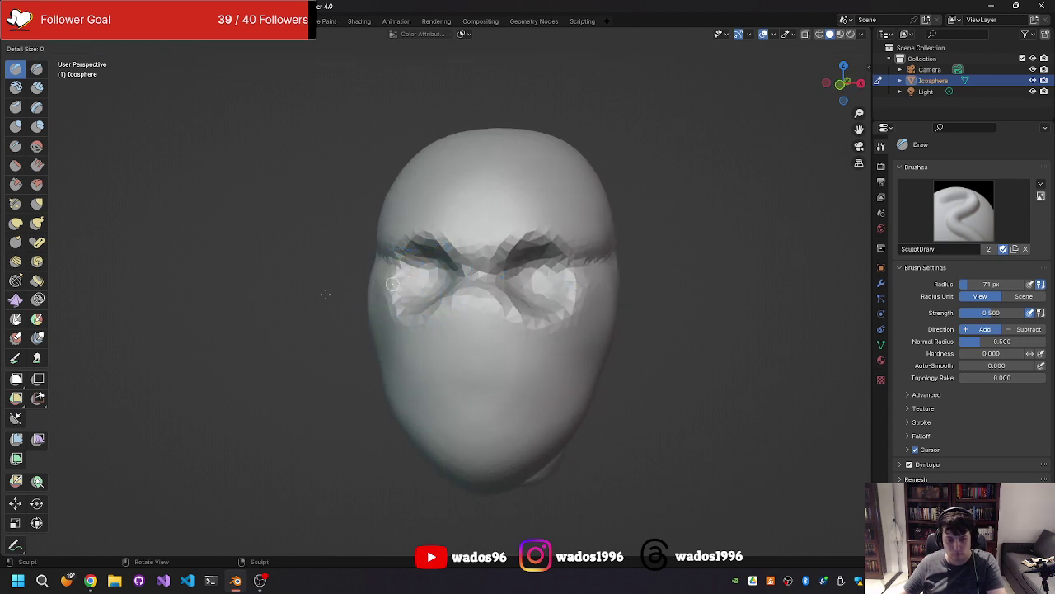
Step: In Object Mode, rotate the head slightly around the X axis
left_click(54, 33)
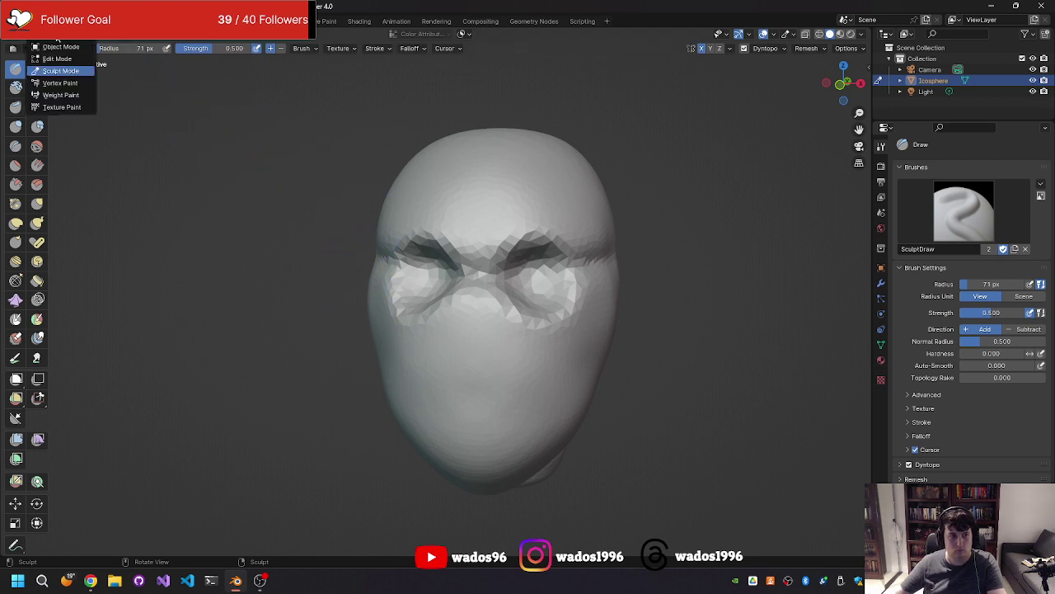
left_click(73, 49)
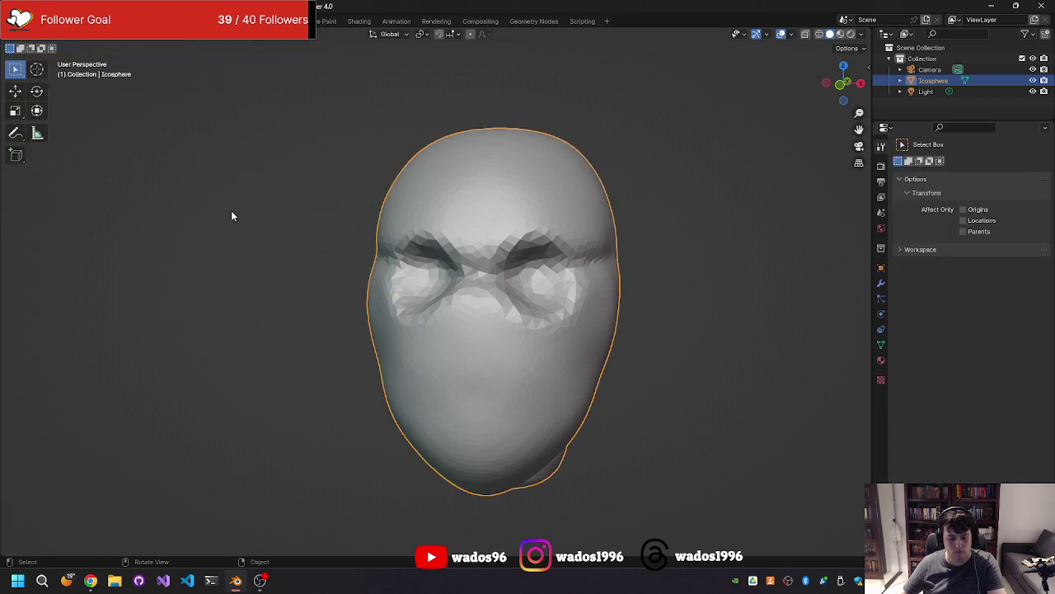
key("r")
key("x")
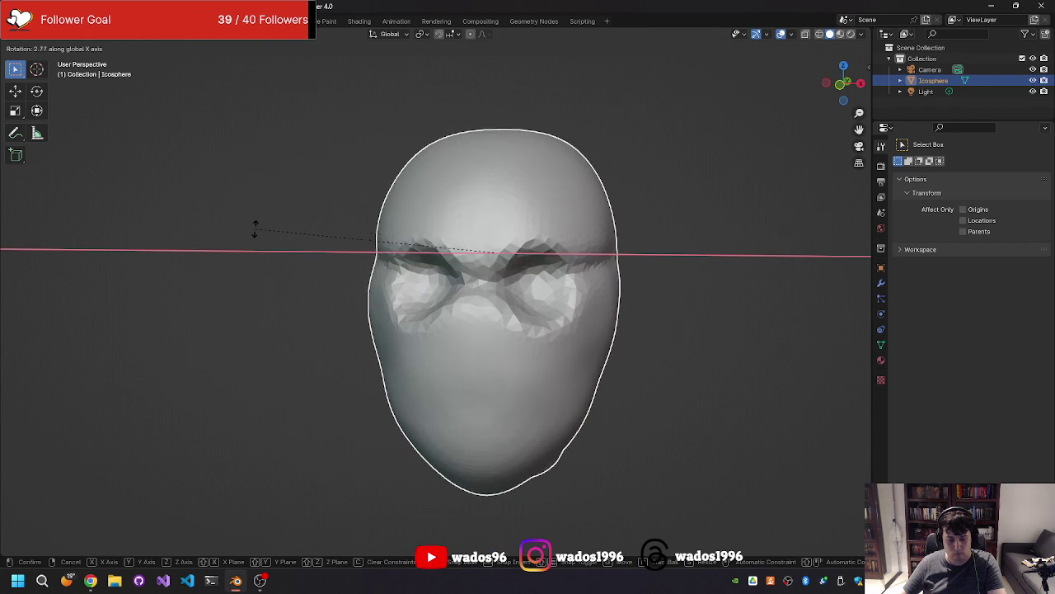
left_click(250, 230)
Step: Return to Sculpt Mode and select the Grab brush
key("ctrl+Tab")
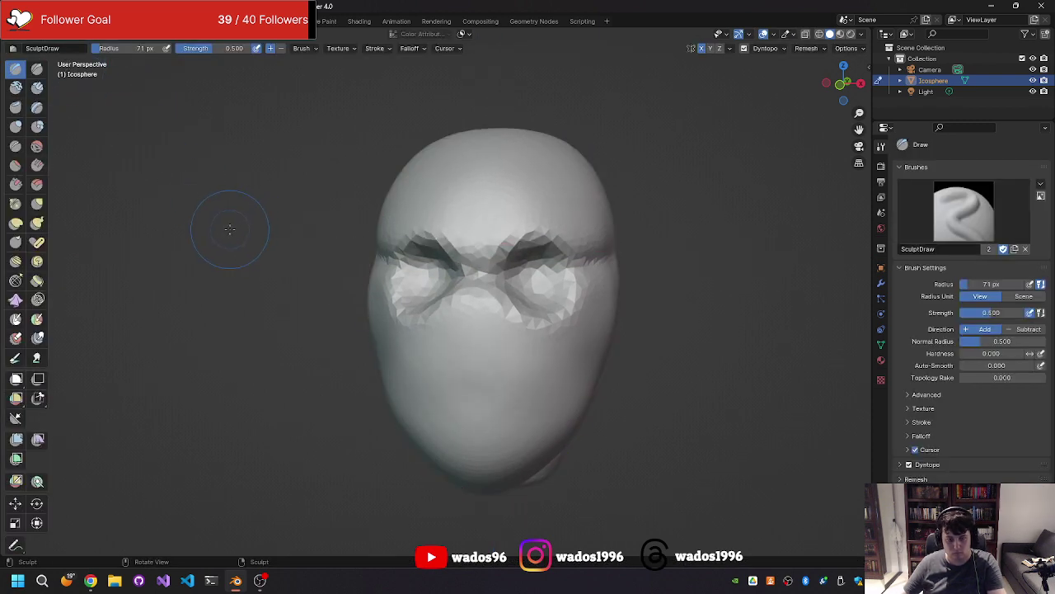
key("ctrl+Tab")
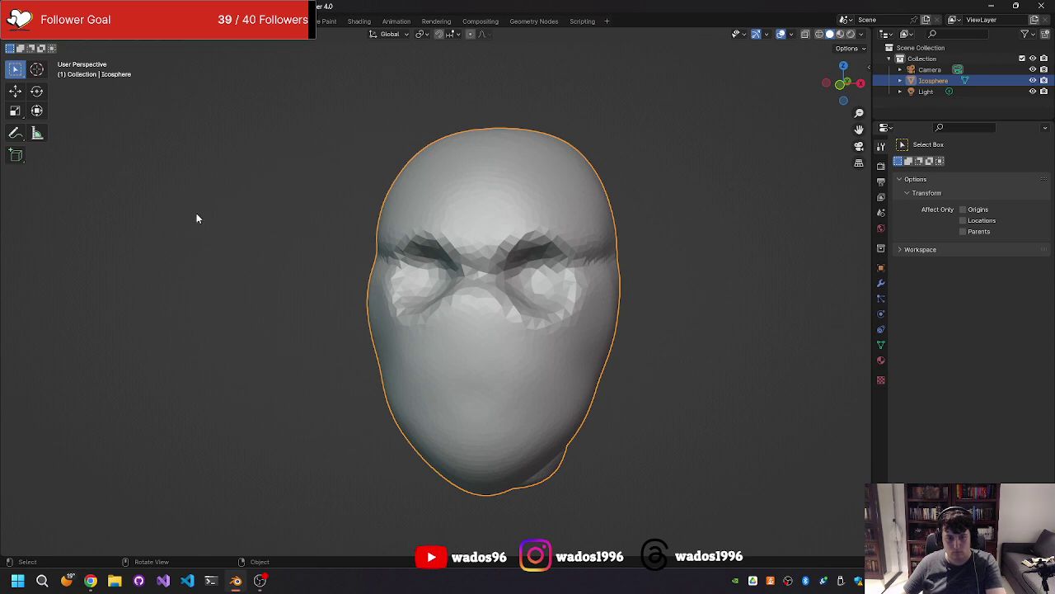
key("ctrl+Tab")
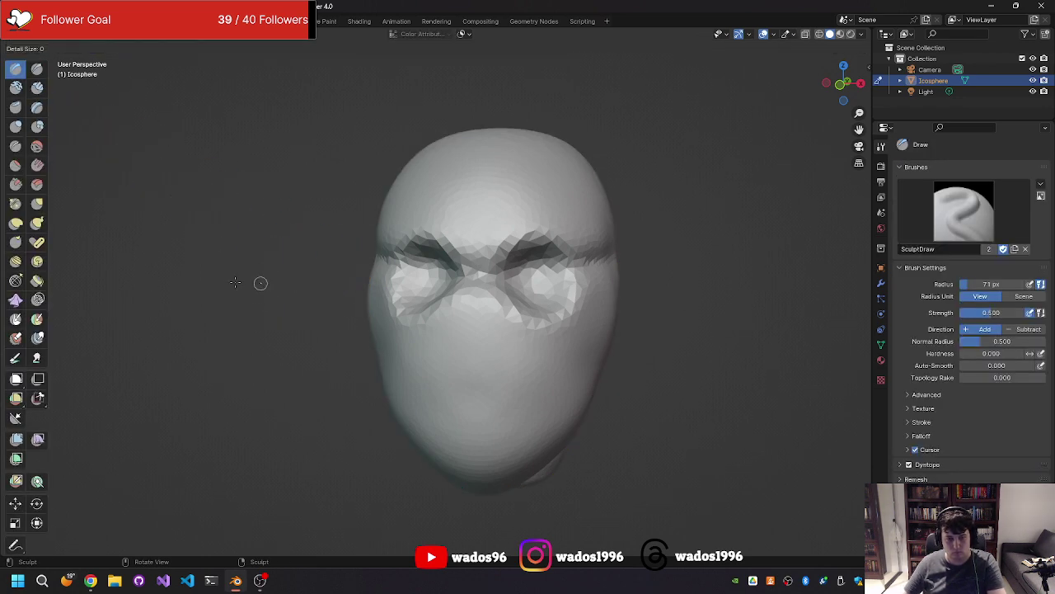
left_click(37, 204)
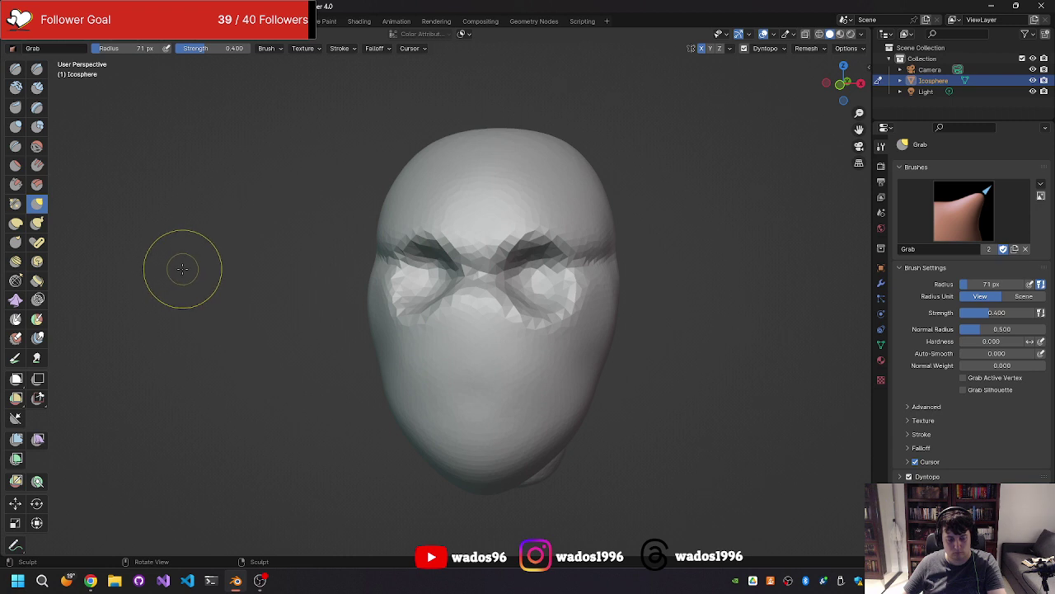
Step: Adjust the detail size, then turn off Dyntopo
key("r")
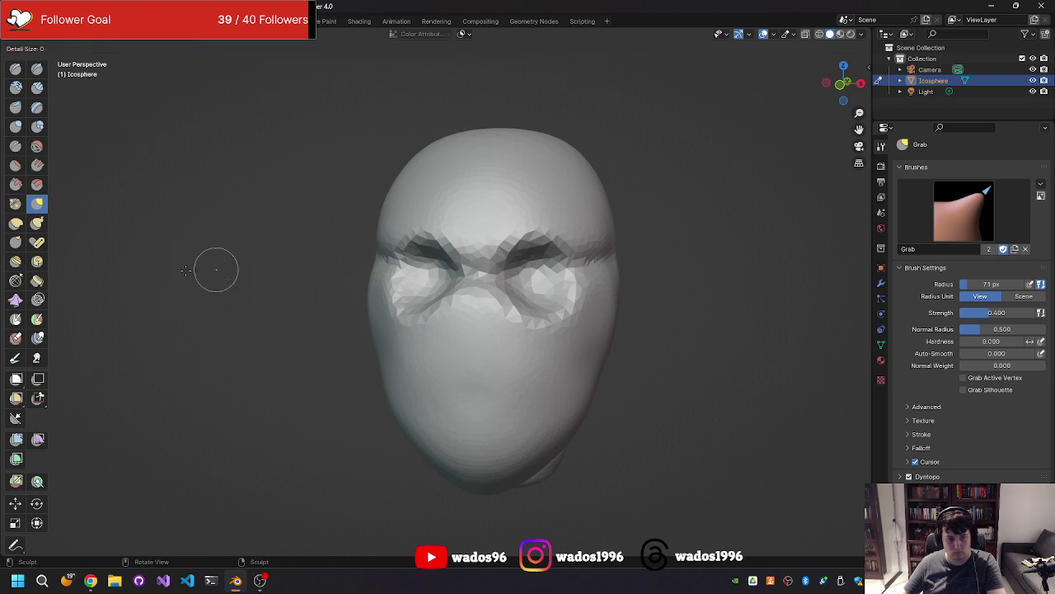
key("Escape")
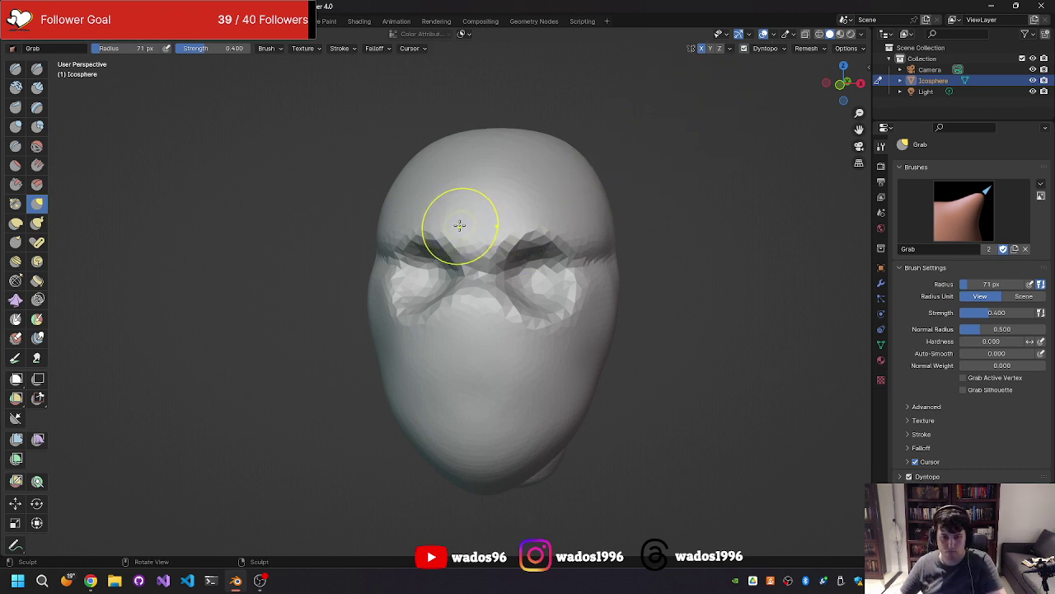
key("r")
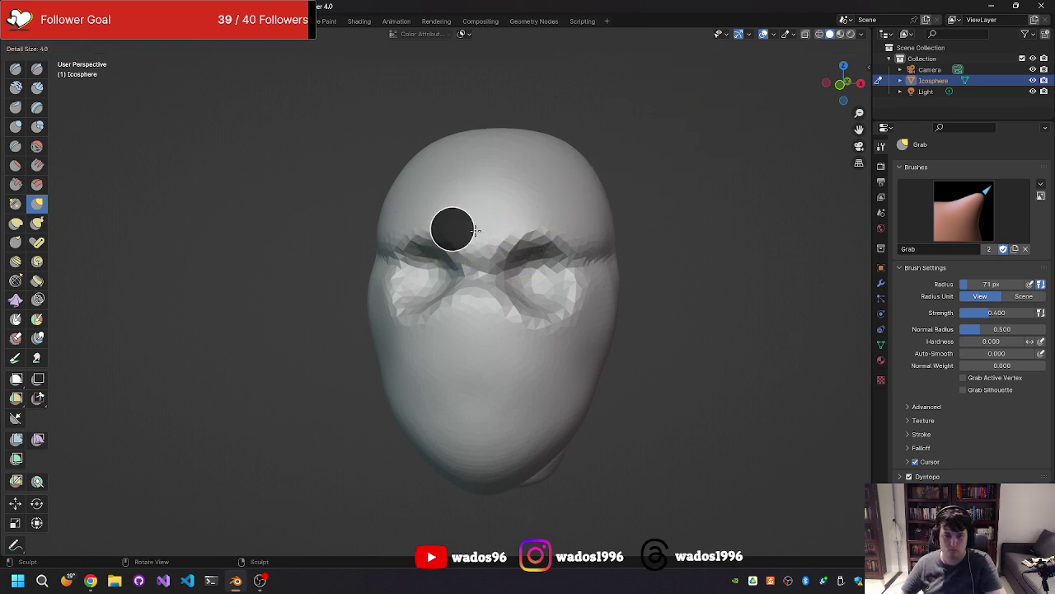
left_click(476, 231)
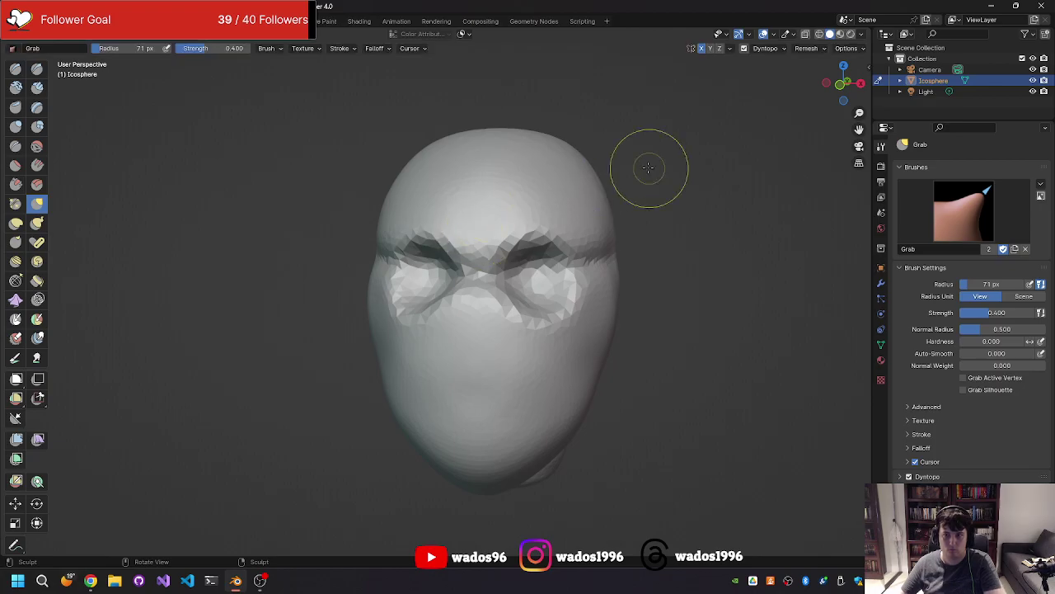
left_click(744, 50)
Step: Voxel-remesh the head at a 0.0555 m voxel size
key("shift+r")
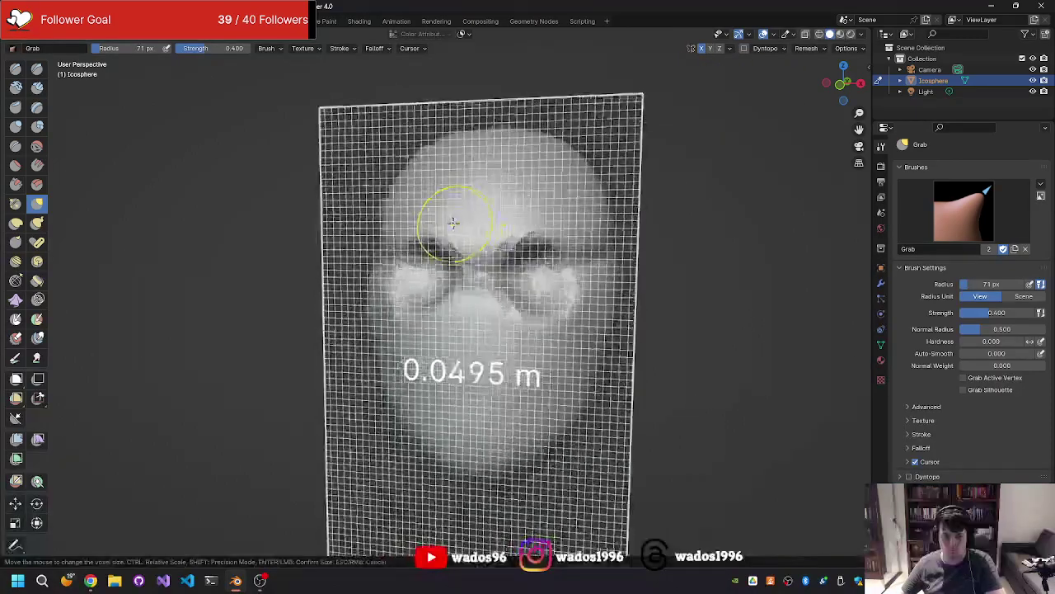
left_click(419, 224)
key("ctrl+r")
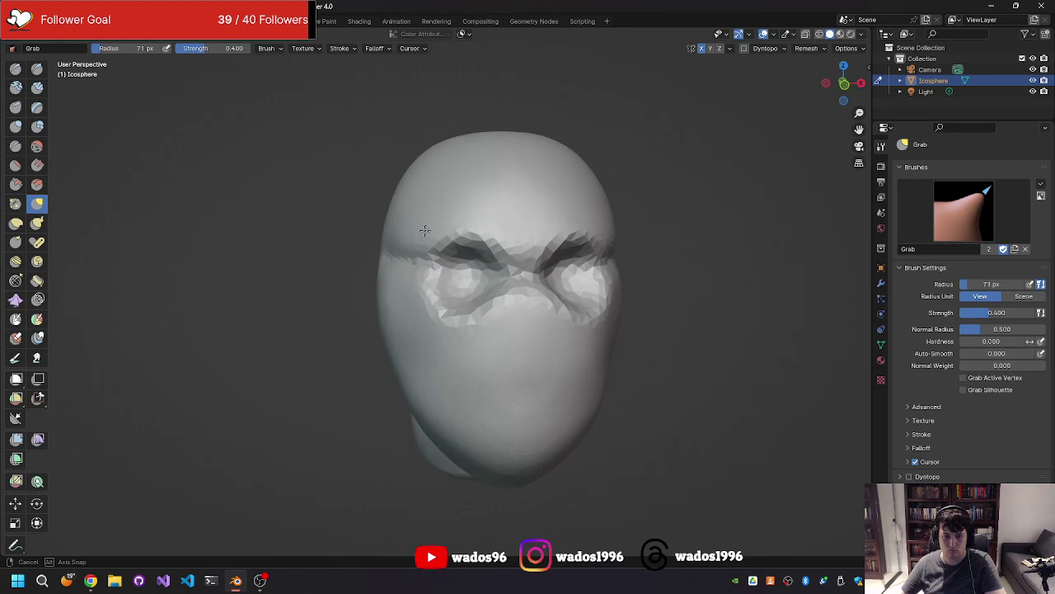
key("ctrl+r")
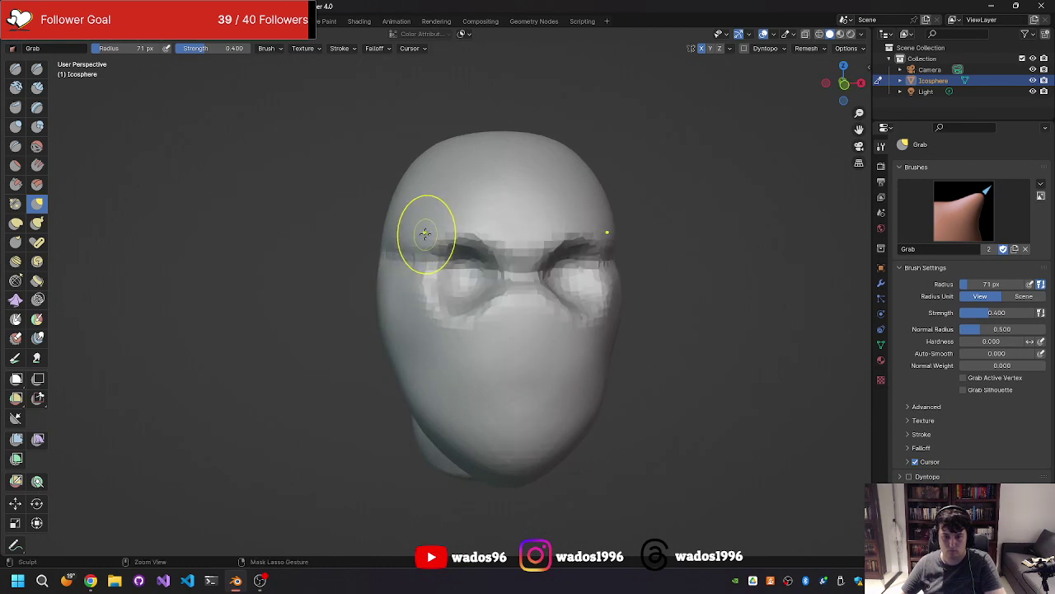
mouse_move(412, 223)
middle_mouse_down()
mouse_move(379, 243)
mouse_move(419, 236)
mouse_move(455, 255)
middle_mouse_up()
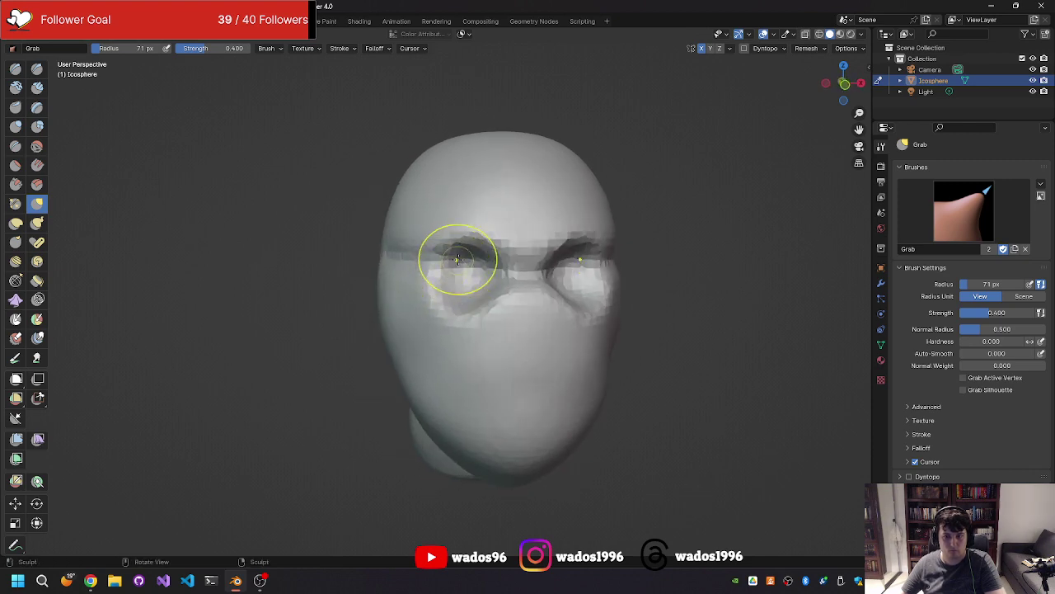
middle_click_drag(456, 261, 433, 259)
Step: Remesh again at a finer 0.0360 m voxel size, then select the Boundary brush
key("r")
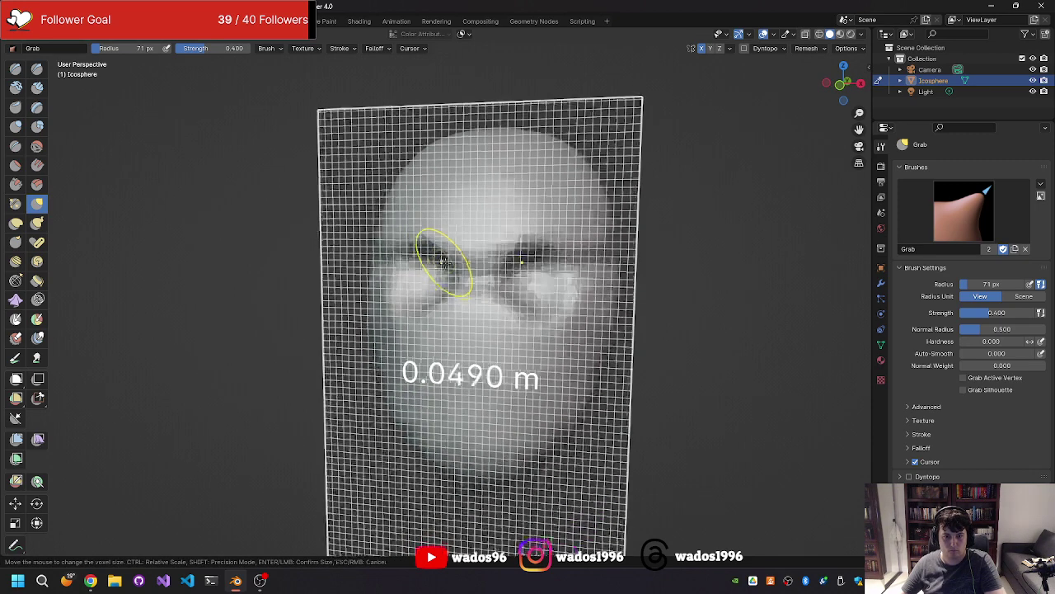
left_click(462, 263)
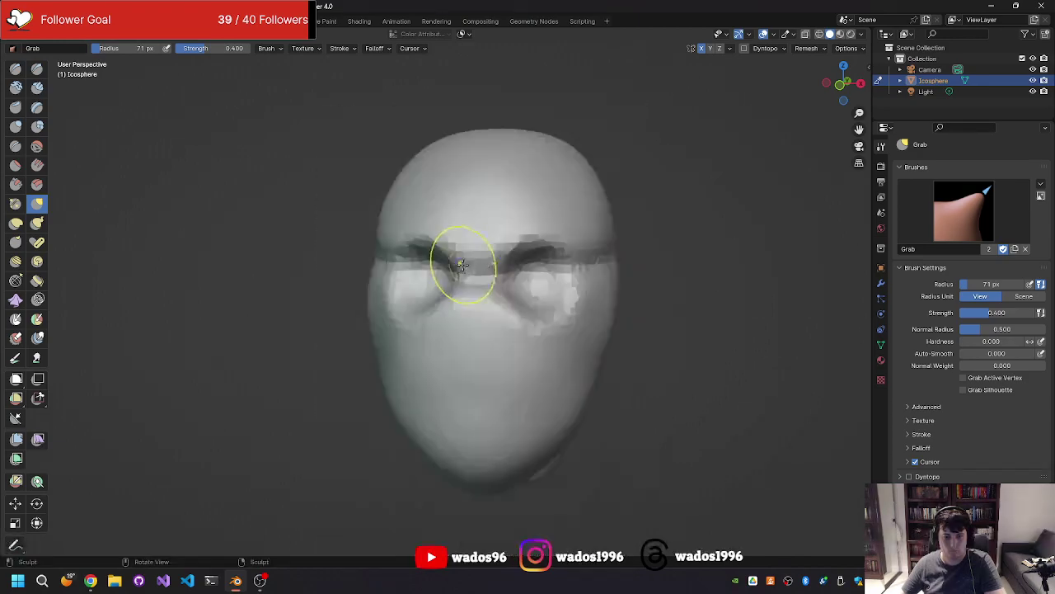
mouse_move(427, 265)
middle_mouse_down()
mouse_move(361, 259)
mouse_move(451, 260)
mouse_move(442, 280)
middle_mouse_up()
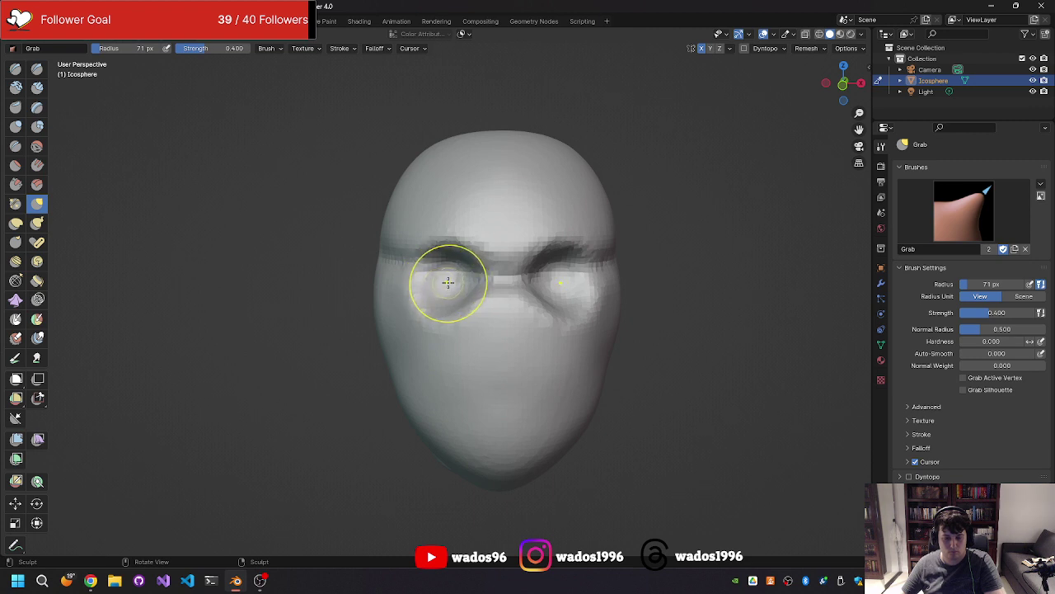
key("shift+b")
Step: With the Draw brush, deepen both mirrored eye sockets, checking from the side
key("shift+space")
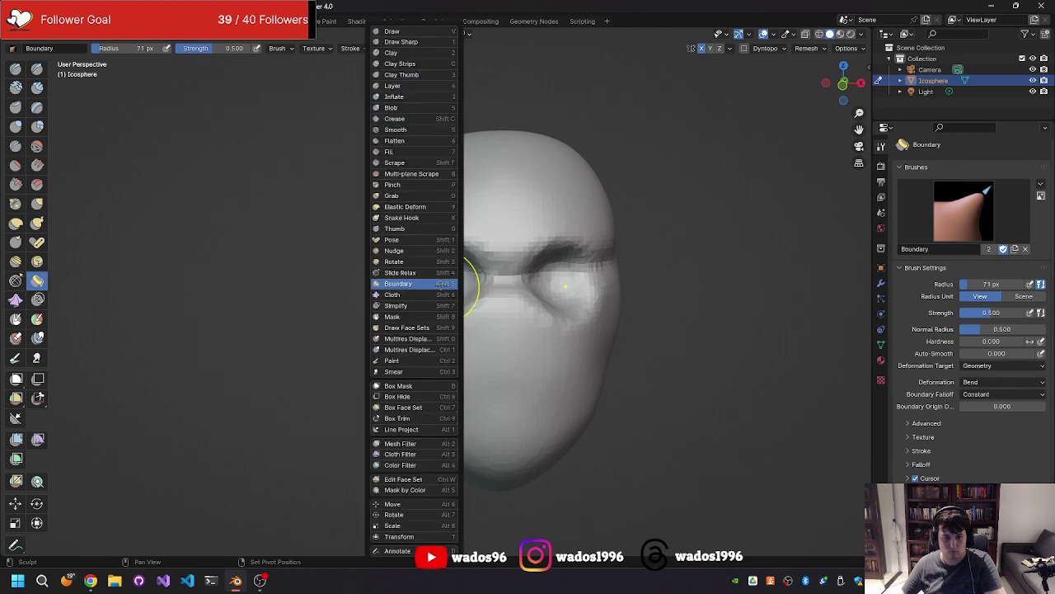
key("v")
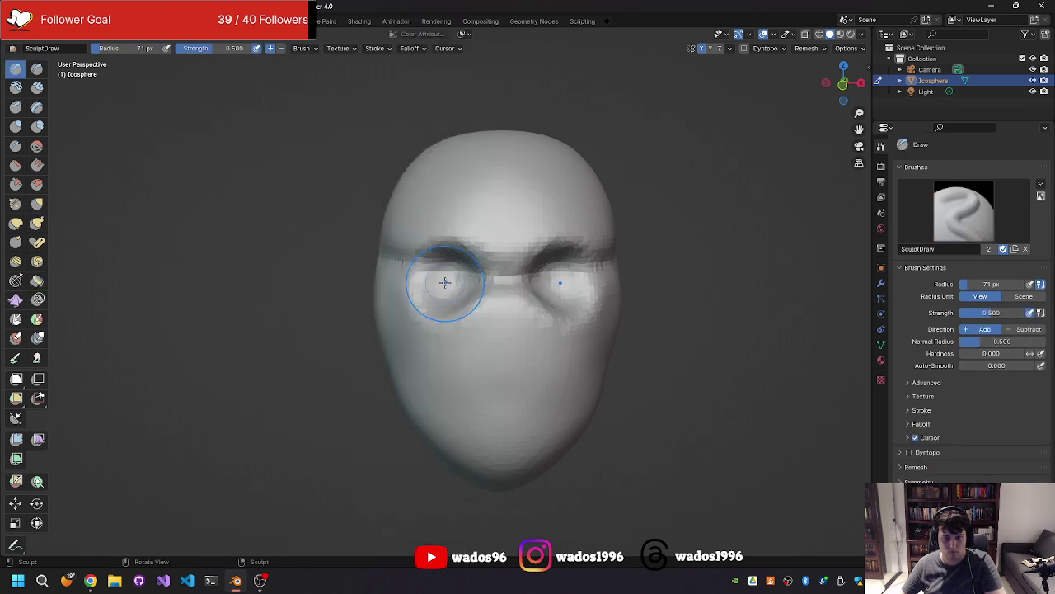
left_click_drag(447, 277, 440, 275)
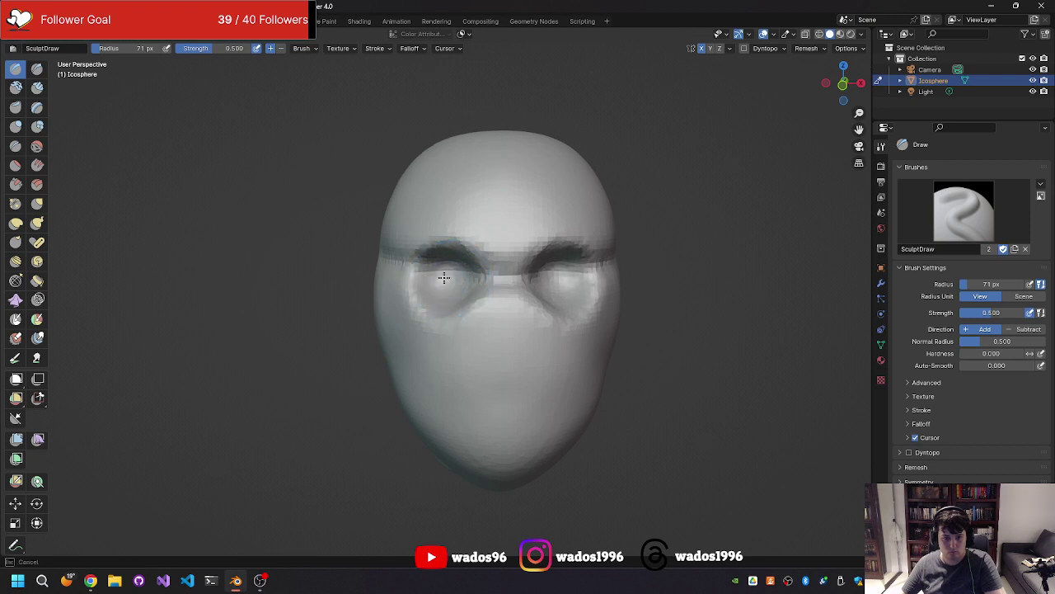
mouse_move(440, 275)
middle_mouse_down()
mouse_move(543, 273)
mouse_move(495, 296)
middle_mouse_up()
left_click_drag(495, 296, 505, 301)
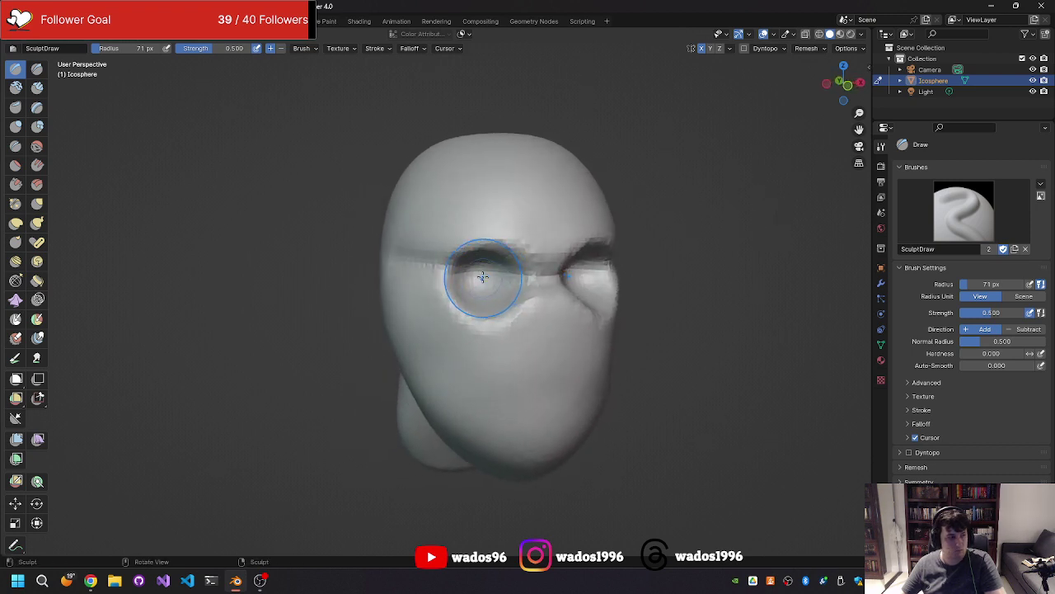
mouse_move(504, 301)
middle_mouse_down()
mouse_move(416, 267)
mouse_move(452, 264)
middle_mouse_up()
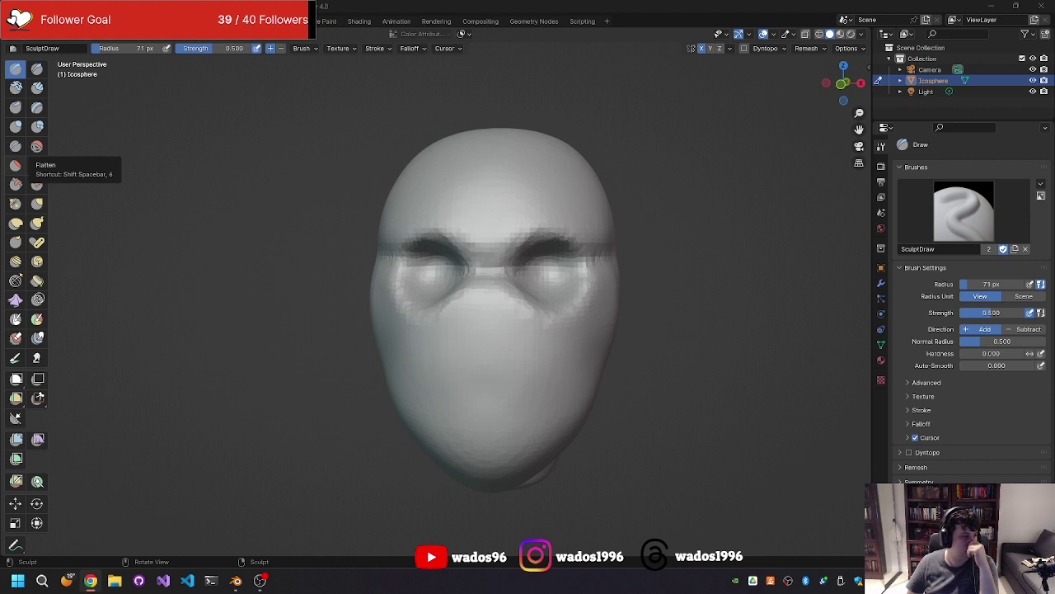
mouse_move(483, 306)
middle_mouse_down()
mouse_move(562, 319)
mouse_move(377, 140)
middle_mouse_up()
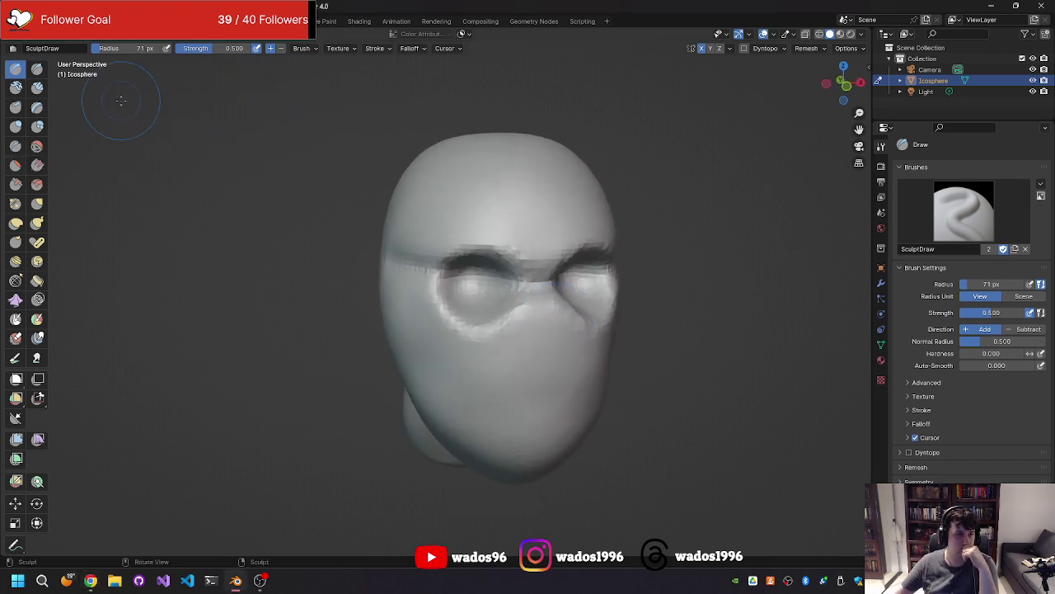
Step: Pick Clay Strips and try, then undo, clay strokes on both cheeks
left_click(37, 88)
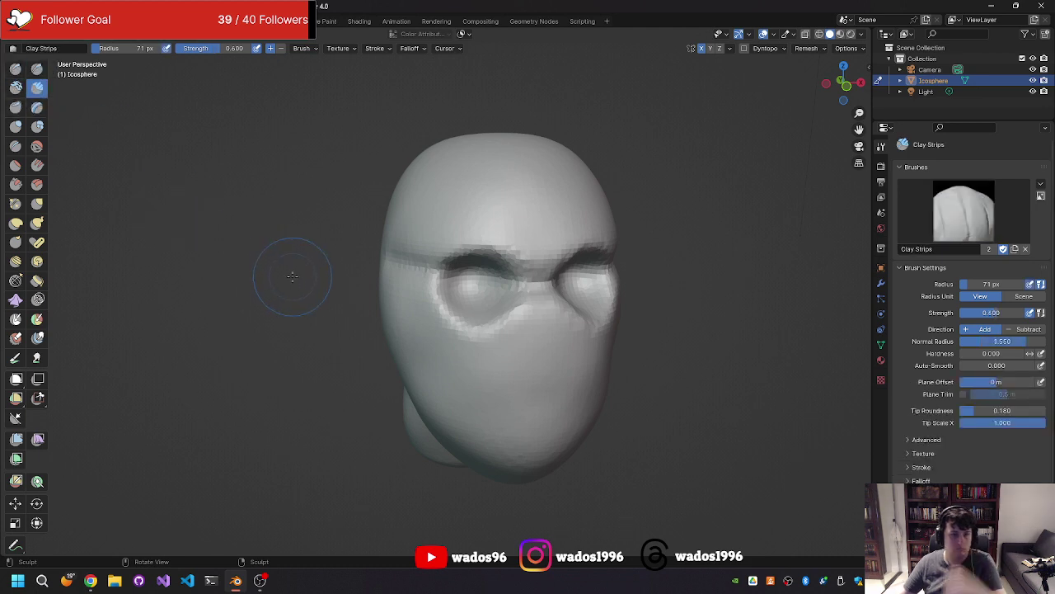
left_click_drag(445, 387, 441, 318)
left_click_drag(594, 329, 590, 409)
mouse_move(462, 400)
left_mouse_down()
mouse_move(478, 329)
mouse_move(464, 346)
left_mouse_up()
key("ctrl+z")
key("ctrl+z")
key("ctrl+z")
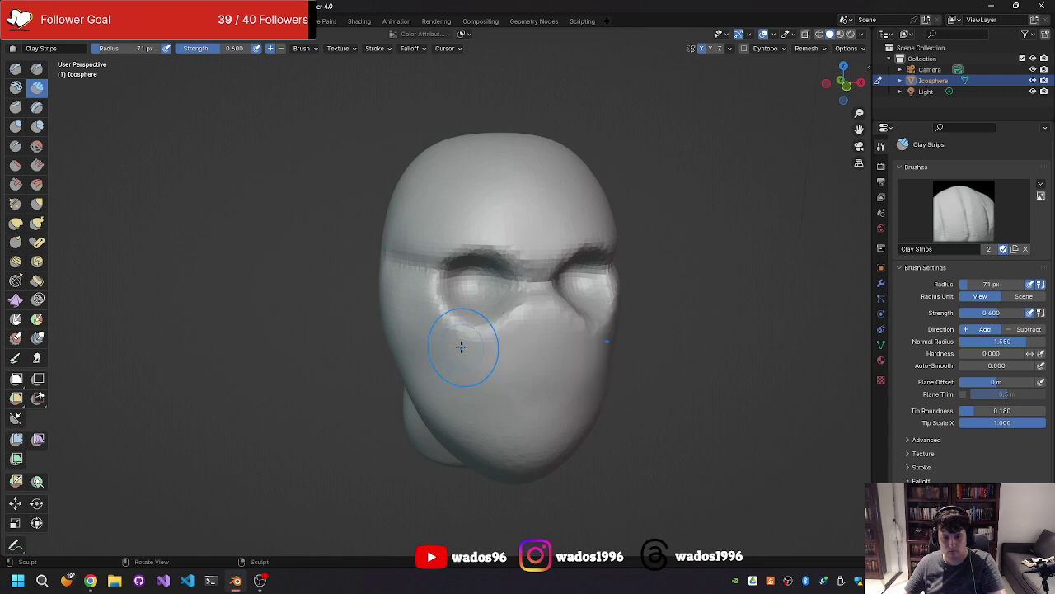
mouse_move(461, 346)
middle_mouse_down()
mouse_move(441, 325)
mouse_move(433, 338)
mouse_move(442, 341)
middle_mouse_up()
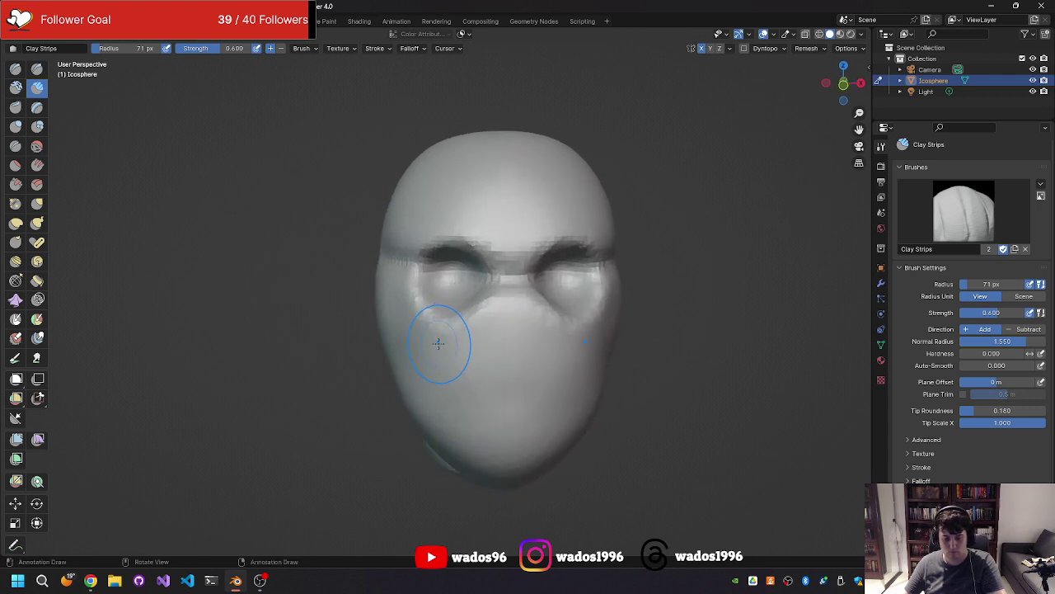
Step: Shrink the brush to 20 px and test clay strokes down the cheeks, undoing them
key("f")
left_click(393, 349)
mouse_move(437, 334)
left_mouse_down()
mouse_move(432, 361)
mouse_move(446, 342)
mouse_move(435, 376)
left_mouse_up()
mouse_move(474, 310)
left_mouse_down()
mouse_move(441, 340)
mouse_move(423, 337)
mouse_move(452, 386)
left_mouse_up()
key("ctrl+z")
key("ctrl+z")
key("ctrl+z")
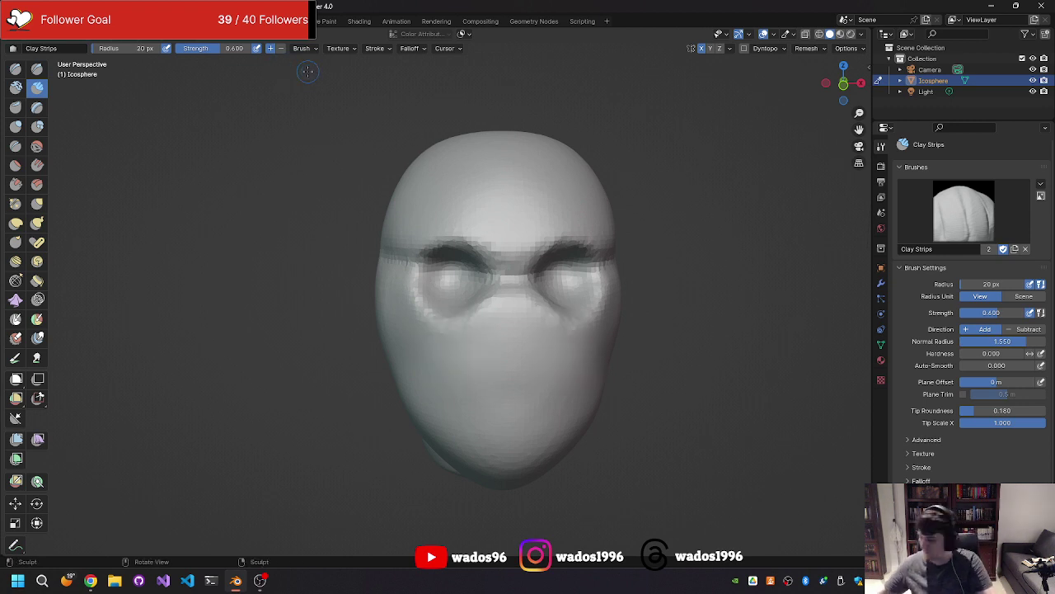
key("shift")
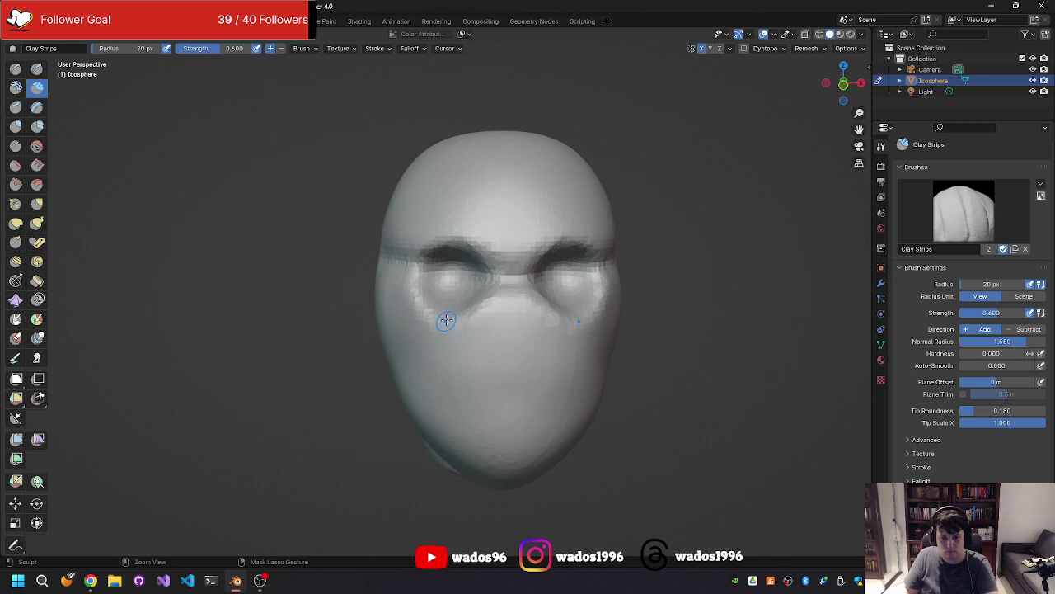
mouse_move(447, 320)
left_mouse_down()
mouse_move(441, 364)
mouse_move(451, 381)
left_mouse_up()
middle_click_drag(451, 381, 492, 358)
key("ctrl+z")
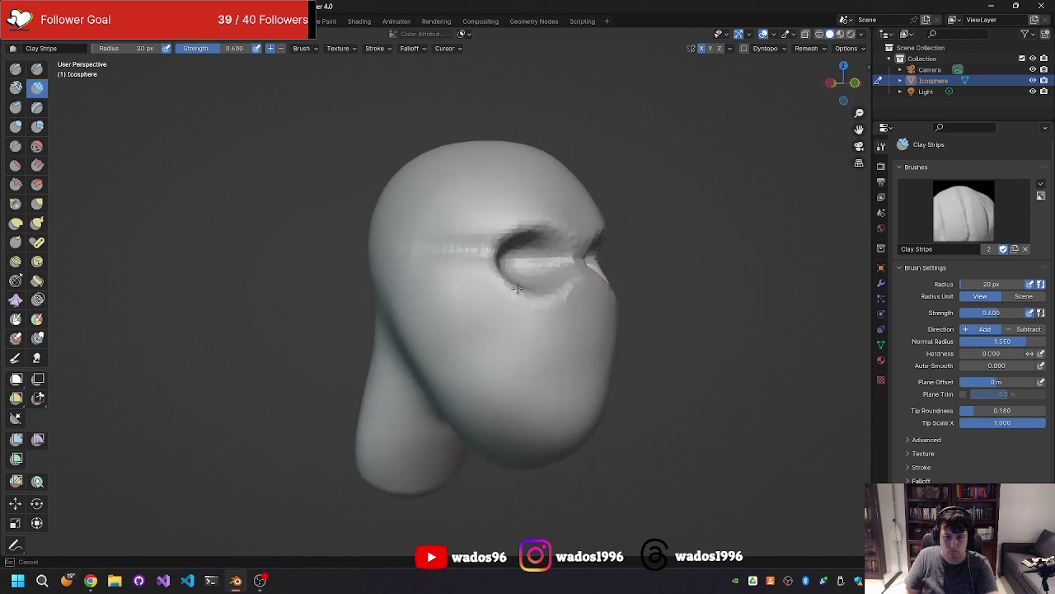
left_click_drag(517, 287, 557, 373)
middle_click_drag(557, 373, 490, 346)
key("ctrl+z")
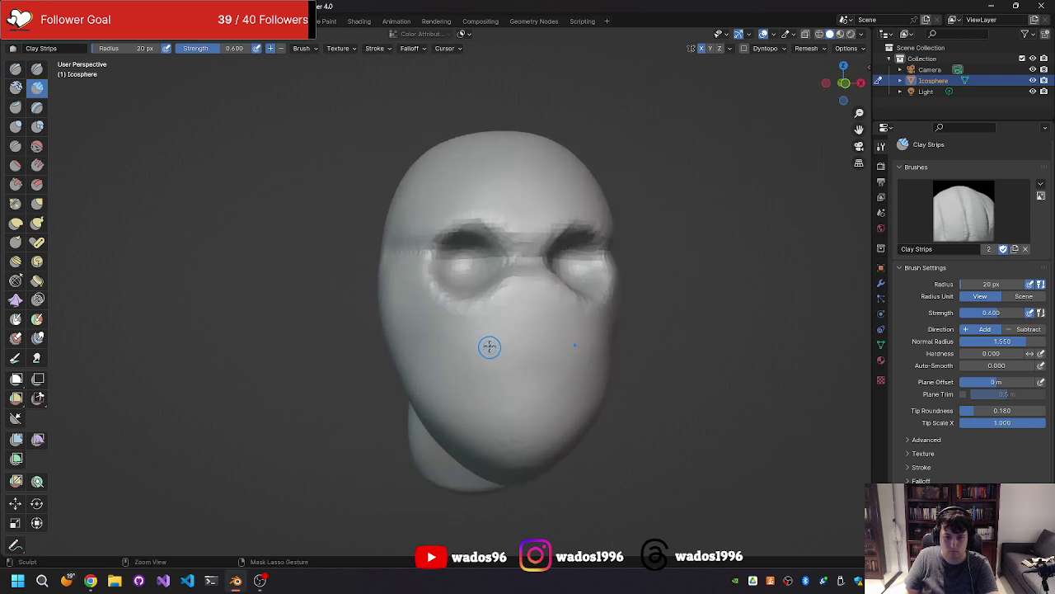
left_click_drag(474, 302, 458, 369)
key("ctrl+z")
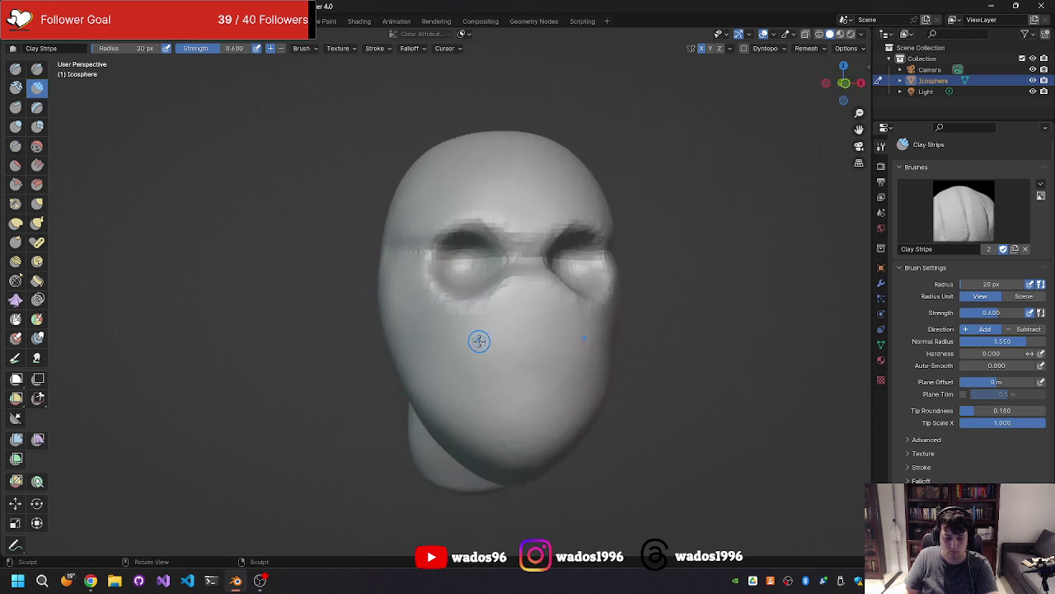
Step: At 57 px radius, build mirrored V-shaped clay strips into a muzzle on the lower face
key("f")
left_click(499, 323)
mouse_move(467, 313)
left_mouse_down()
mouse_move(474, 379)
mouse_move(489, 354)
left_mouse_up()
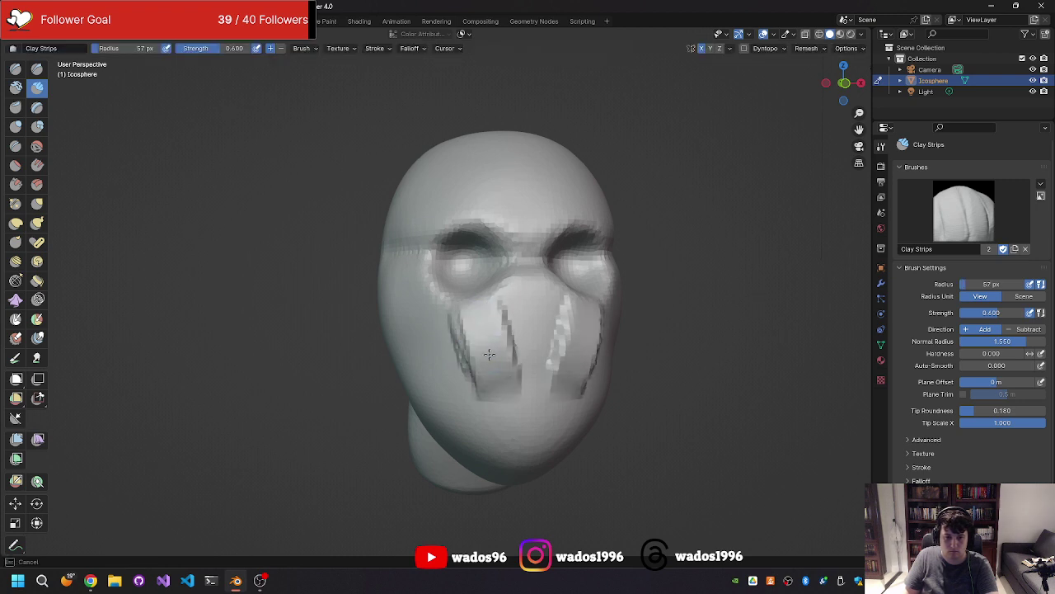
key("ctrl+z")
mouse_move(477, 301)
left_mouse_down()
mouse_move(483, 337)
mouse_move(471, 354)
mouse_move(489, 382)
mouse_move(489, 357)
mouse_move(471, 357)
left_mouse_up()
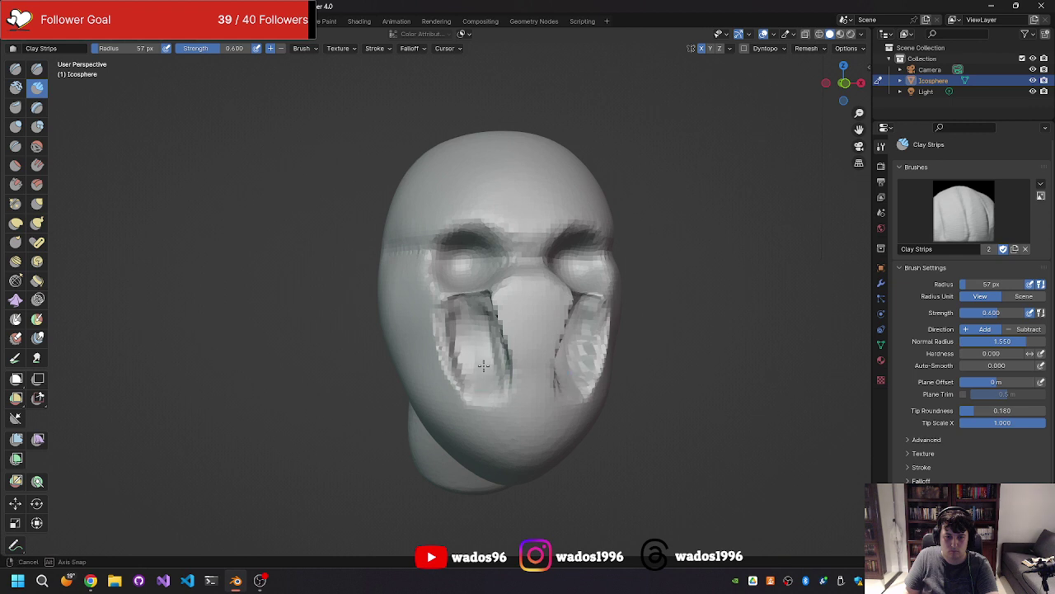
key("ctrl+z")
key("ctrl+z")
left_click_drag(427, 396, 414, 298)
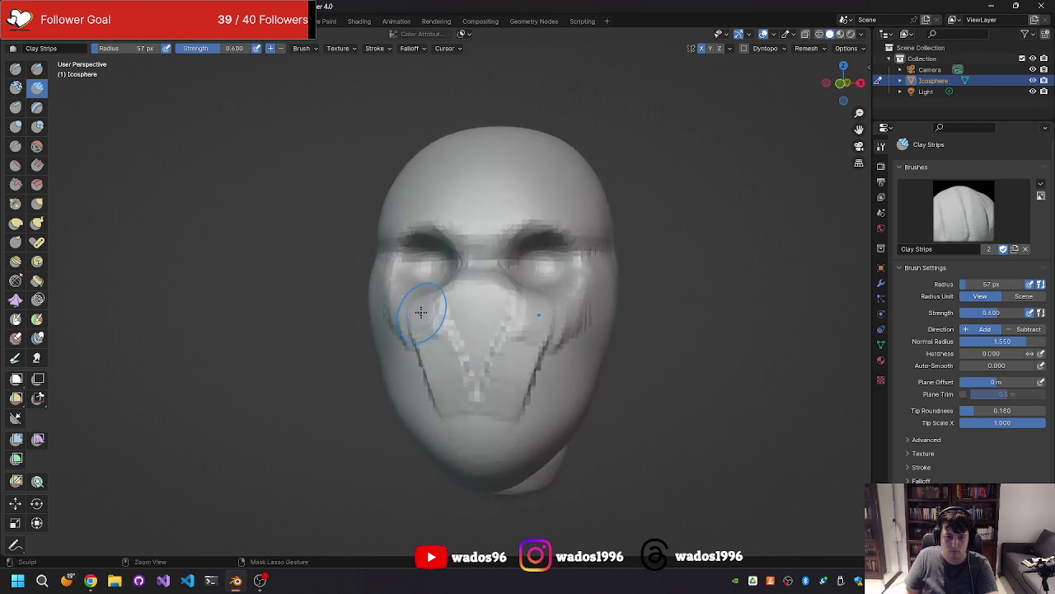
key("ctrl+z")
middle_click_drag(419, 305, 472, 299)
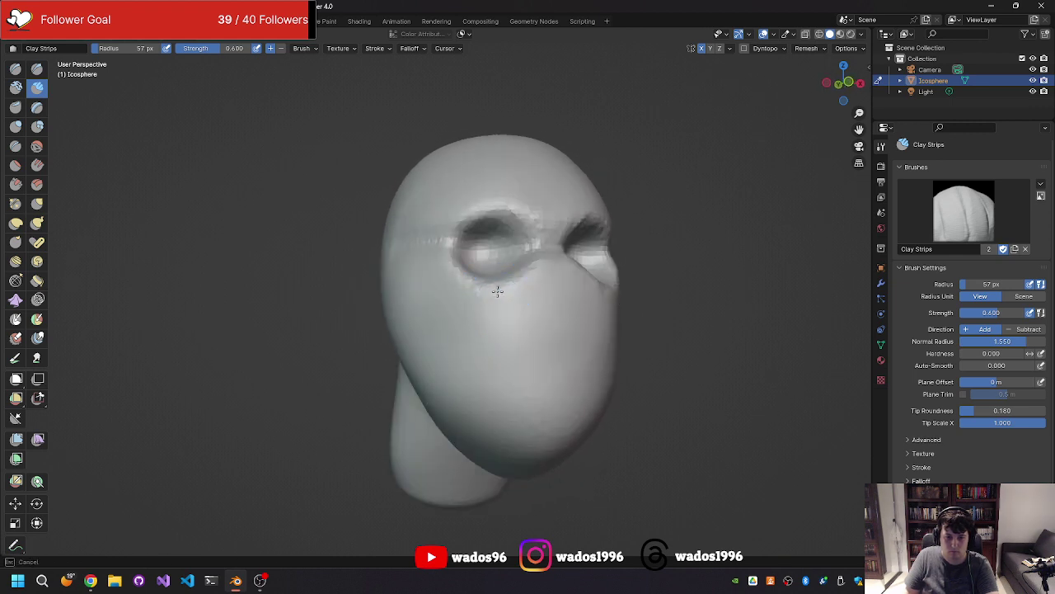
left_click_drag(496, 295, 524, 412)
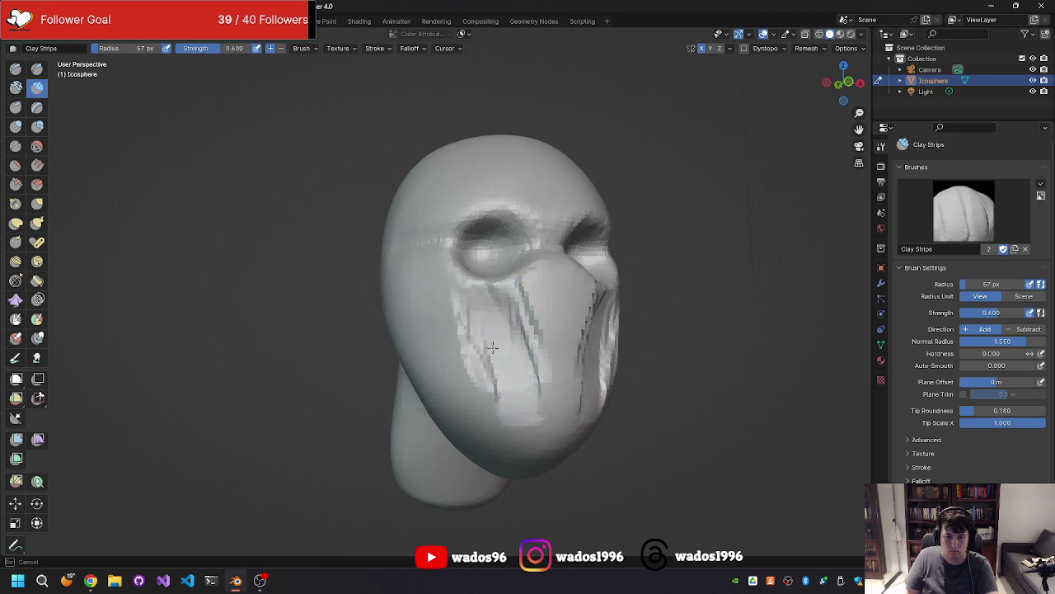
middle_click_drag(524, 412, 445, 332)
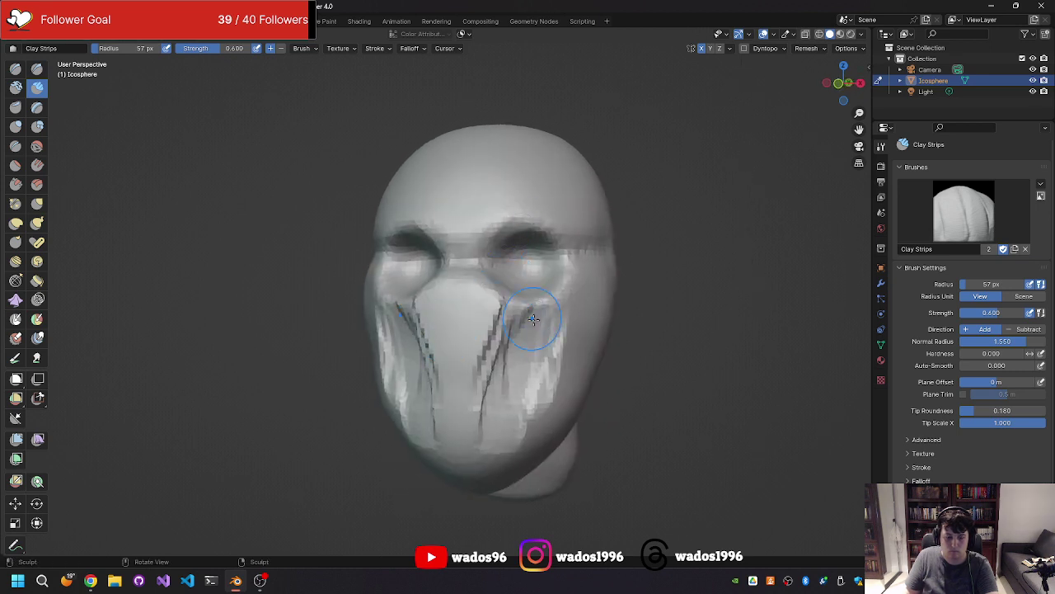
Step: Smooth the lower-face clay strips into a soft, rounded nose with Shift+S
key("shift+s")
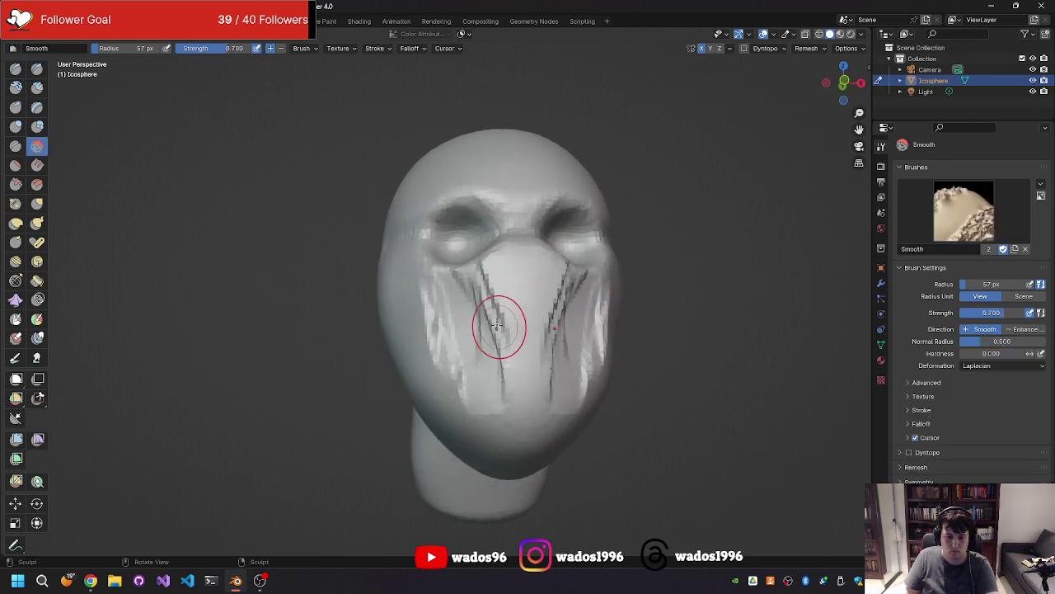
mouse_move(497, 330)
left_mouse_down()
mouse_move(440, 330)
mouse_move(466, 392)
left_mouse_up()
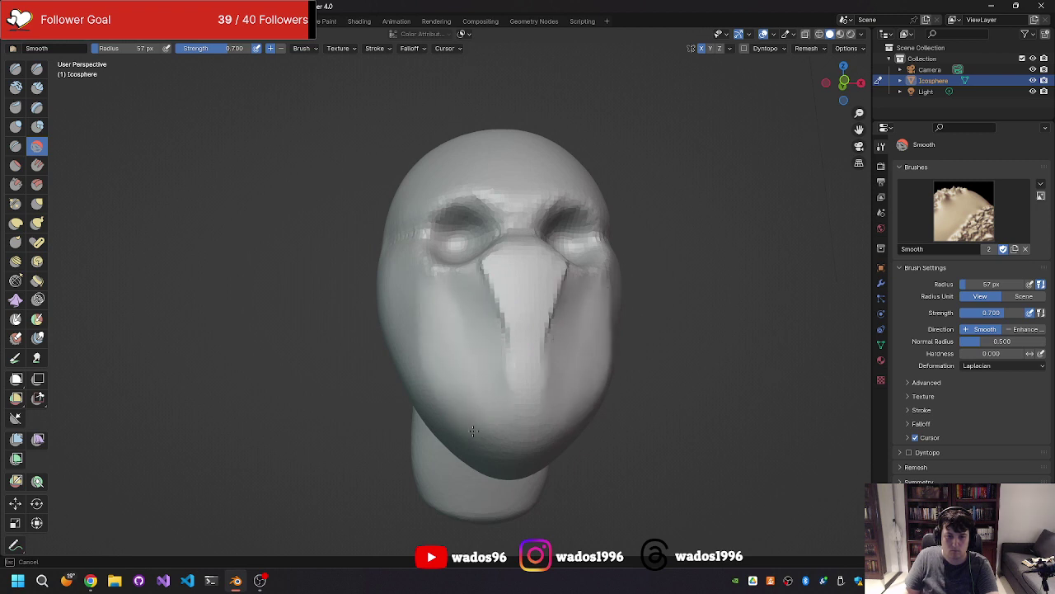
middle_click_drag(466, 392, 461, 370)
middle_click_drag(503, 452, 476, 308)
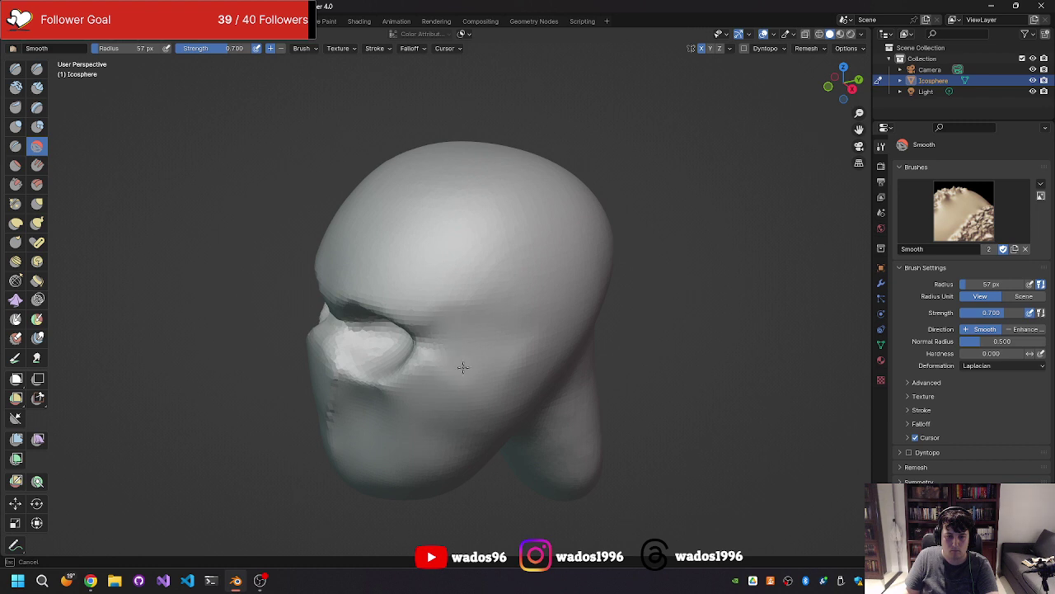
mouse_move(462, 367)
middle_mouse_down()
mouse_move(662, 325)
mouse_move(522, 266)
middle_mouse_up()
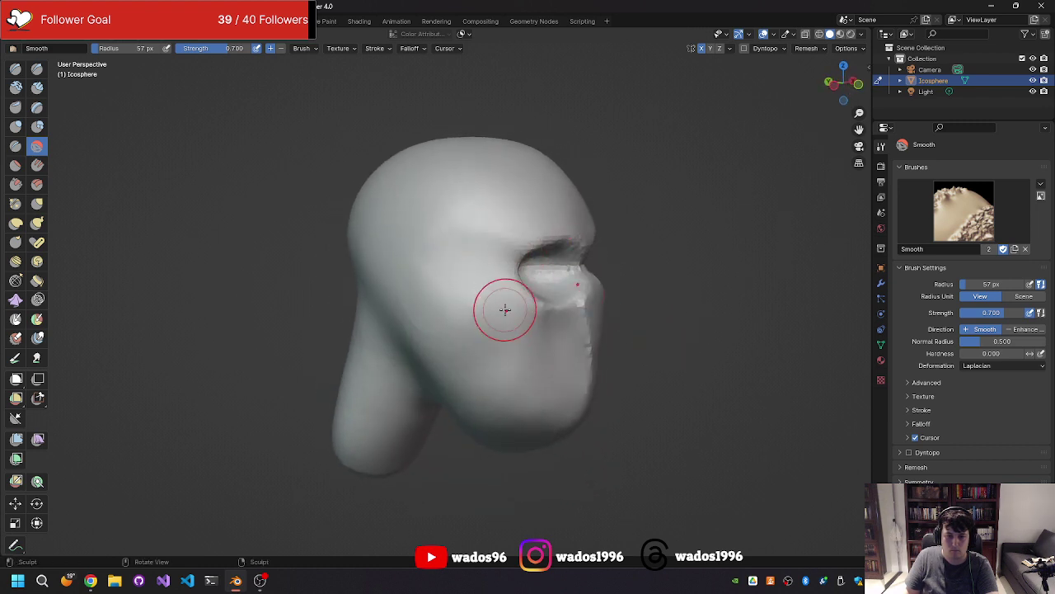
middle_click_drag(505, 310, 523, 238)
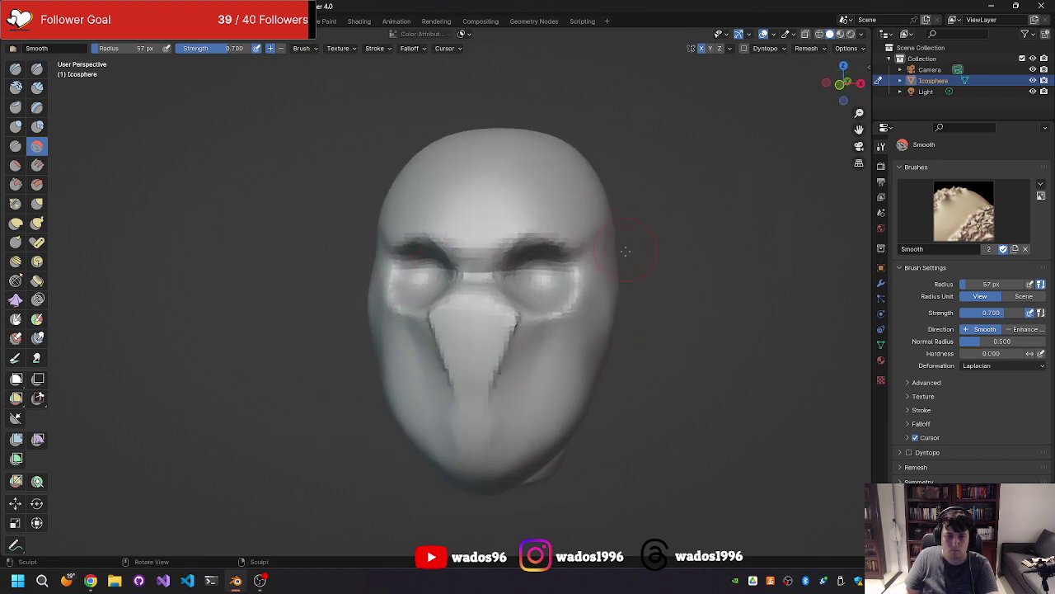
Step: Inspect the smoothed head from several angles, then return to object mode
middle_click_drag(625, 251, 512, 288)
middle_click_drag(468, 327, 494, 349)
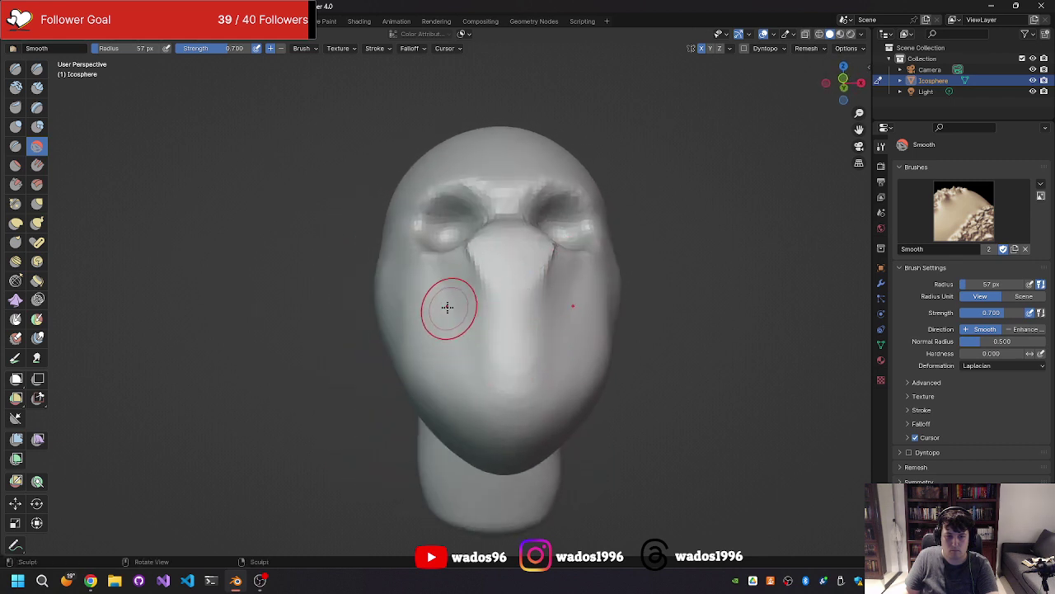
mouse_move(459, 299)
middle_mouse_down()
mouse_move(500, 332)
mouse_move(480, 327)
middle_mouse_up()
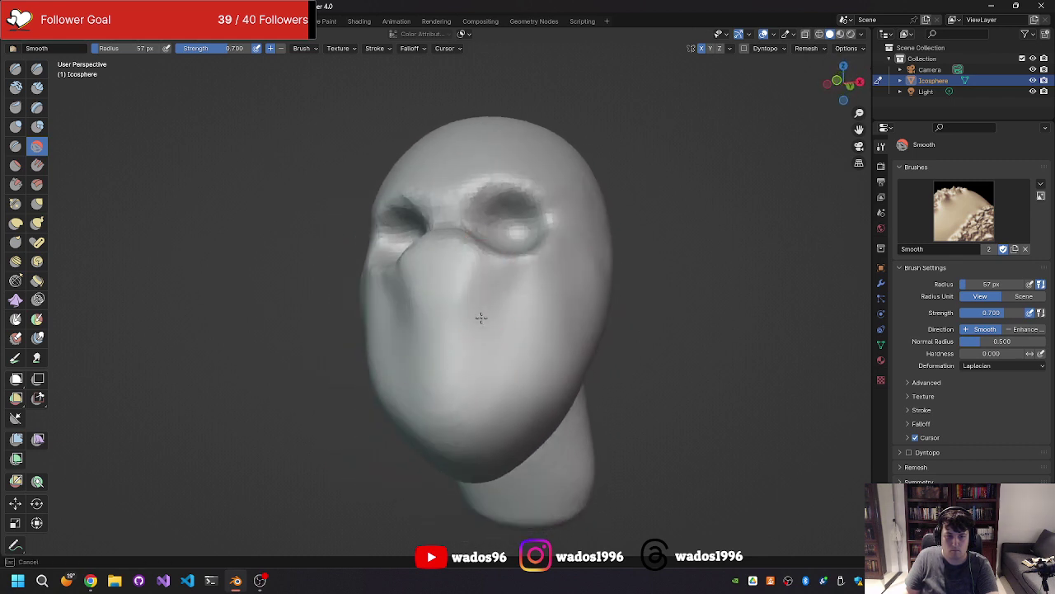
mouse_move(476, 266)
middle_mouse_down()
mouse_move(542, 302)
mouse_move(508, 346)
mouse_move(464, 313)
mouse_move(454, 323)
mouse_move(509, 300)
mouse_move(580, 305)
mouse_move(536, 314)
mouse_move(513, 302)
middle_mouse_up()
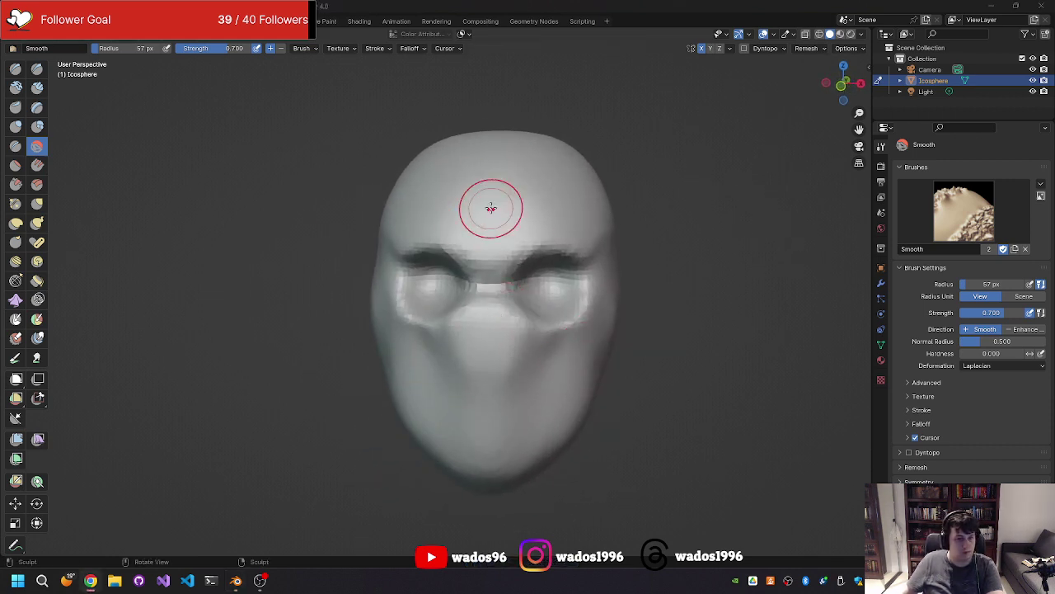
mouse_move(238, 181)
middle_mouse_down()
mouse_move(187, 178)
mouse_move(245, 174)
middle_mouse_up()
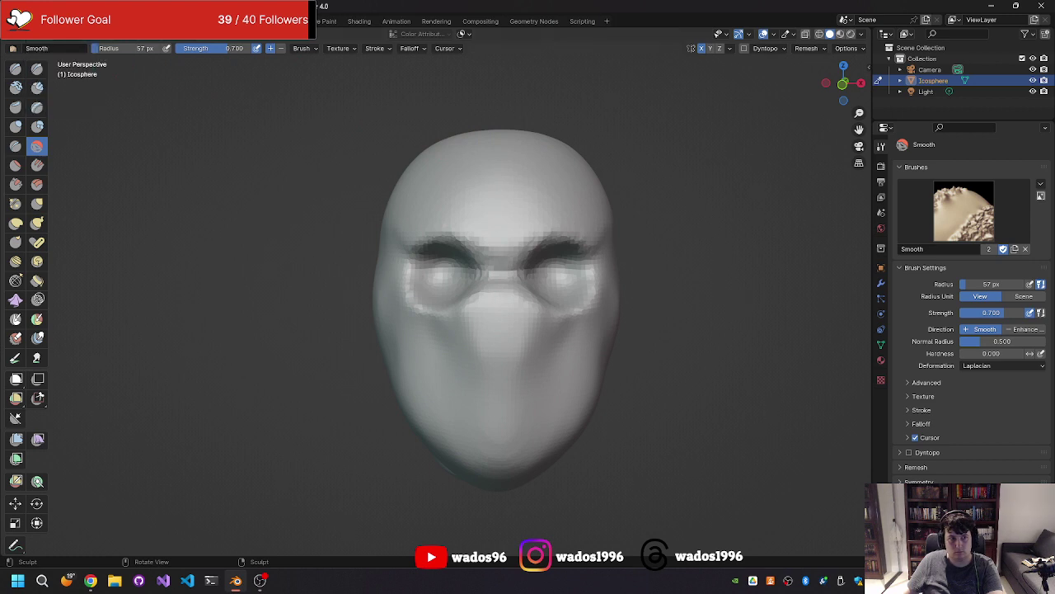
left_click(161, 21)
Step: Add an ico sphere at the scene centre and scale it down to 0.240
left_click(643, 240)
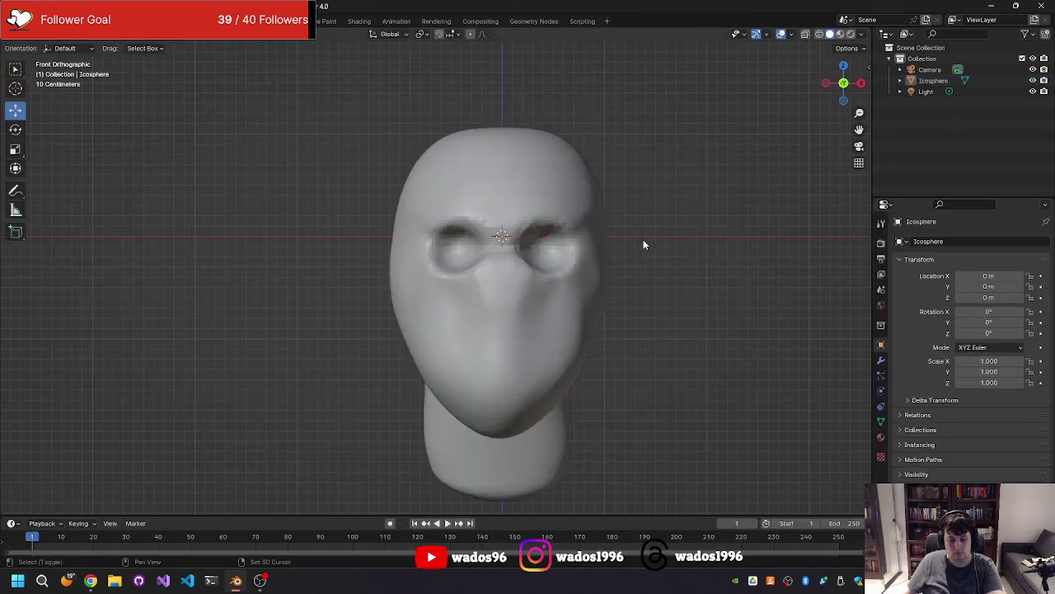
key("shift+a")
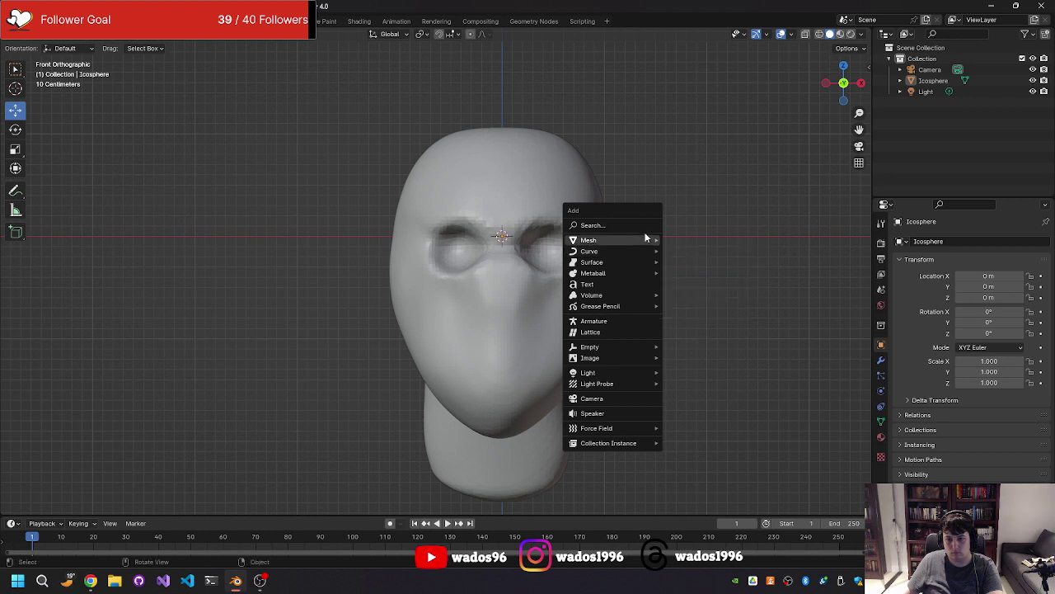
mouse_move(589, 240)
left_click(698, 283)
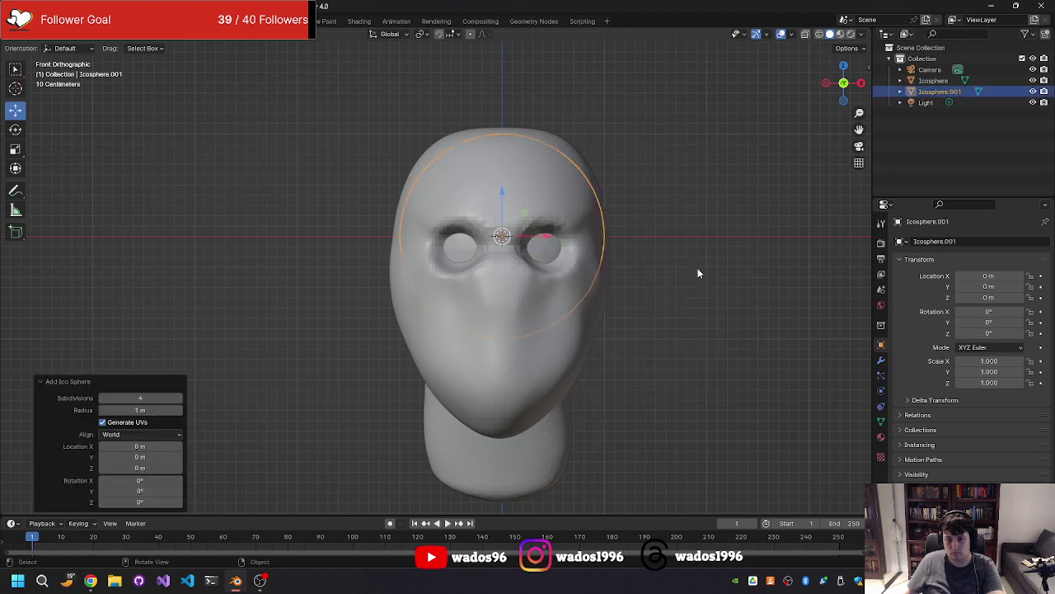
left_click(694, 226)
mouse_move(694, 226)
middle_mouse_down()
mouse_move(598, 246)
mouse_move(713, 248)
mouse_move(690, 220)
mouse_move(623, 215)
mouse_move(694, 216)
mouse_move(680, 216)
middle_mouse_up()
left_click(623, 214)
key("s")
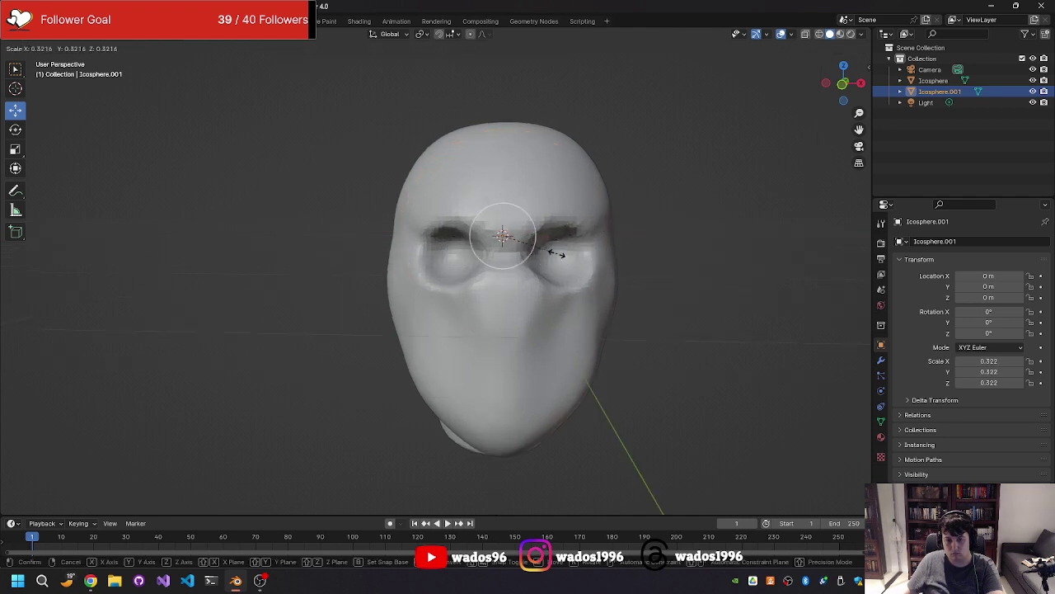
left_click(544, 259)
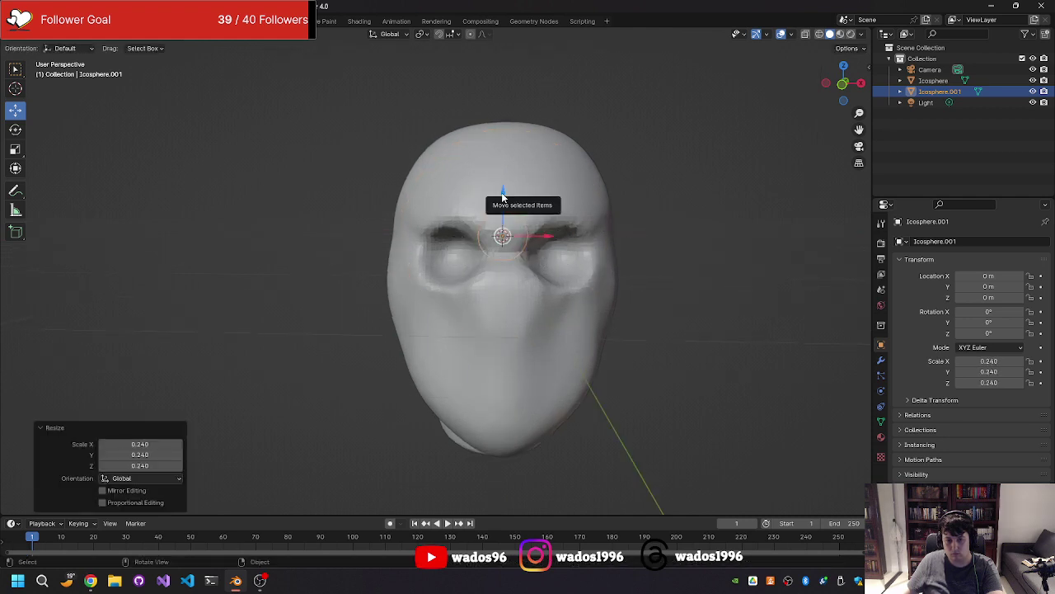
Step: Move the sphere down, forward and up into the left eye socket
left_click_drag(502, 192, 511, 230)
middle_click_drag(514, 232, 498, 268)
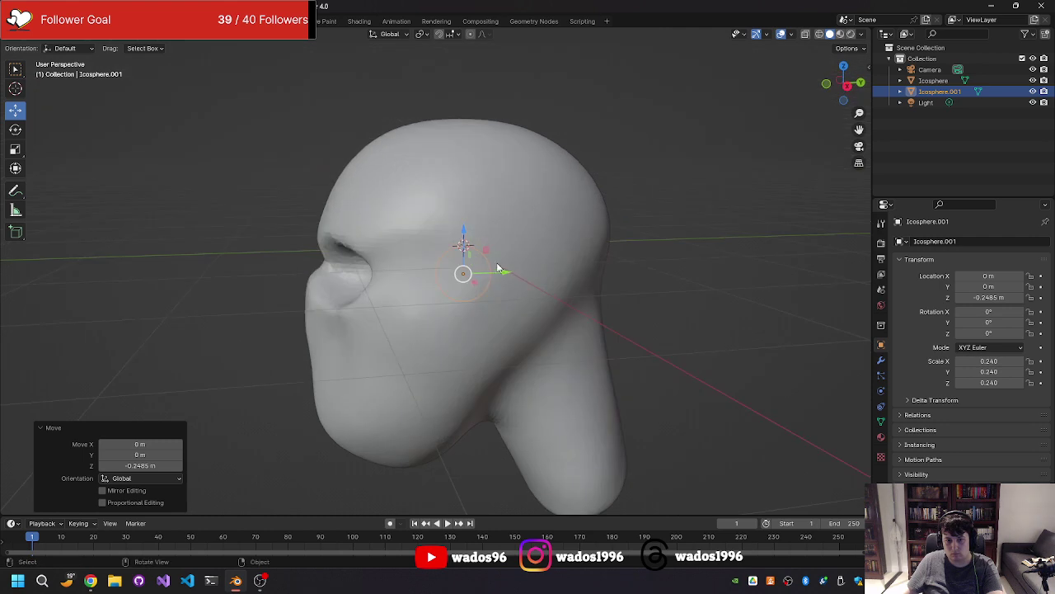
left_click_drag(495, 274, 357, 271)
middle_click_drag(357, 271, 516, 274)
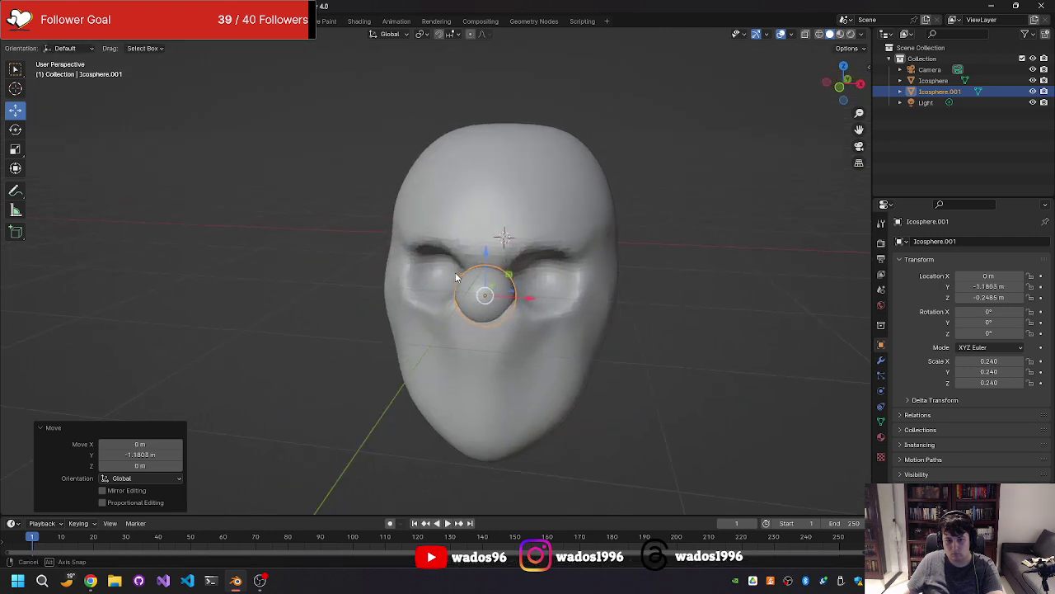
left_click_drag(546, 285, 490, 281)
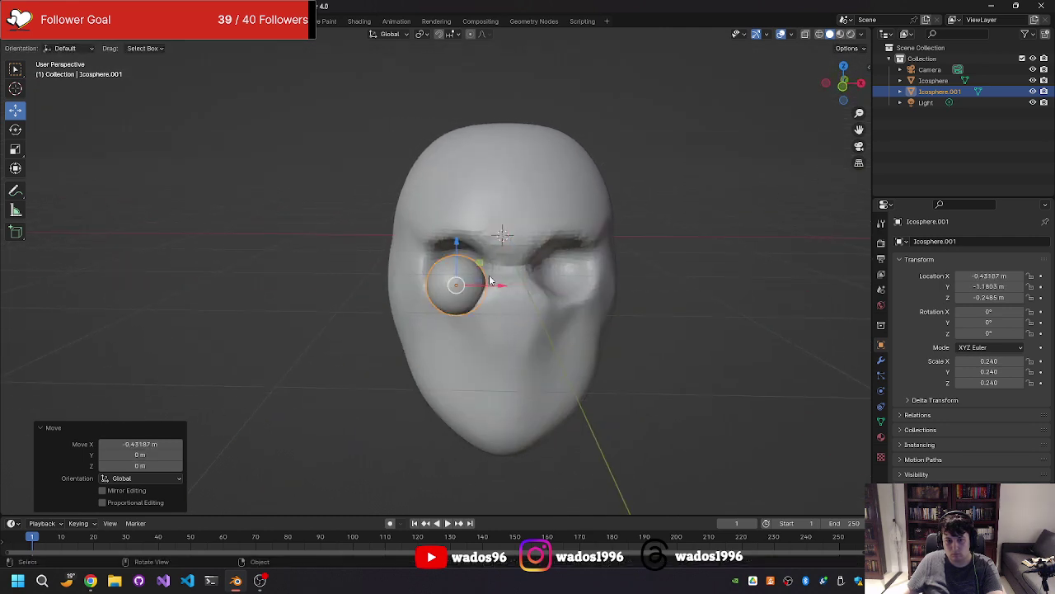
left_click_drag(455, 249, 456, 229)
middle_click_drag(456, 229, 532, 258)
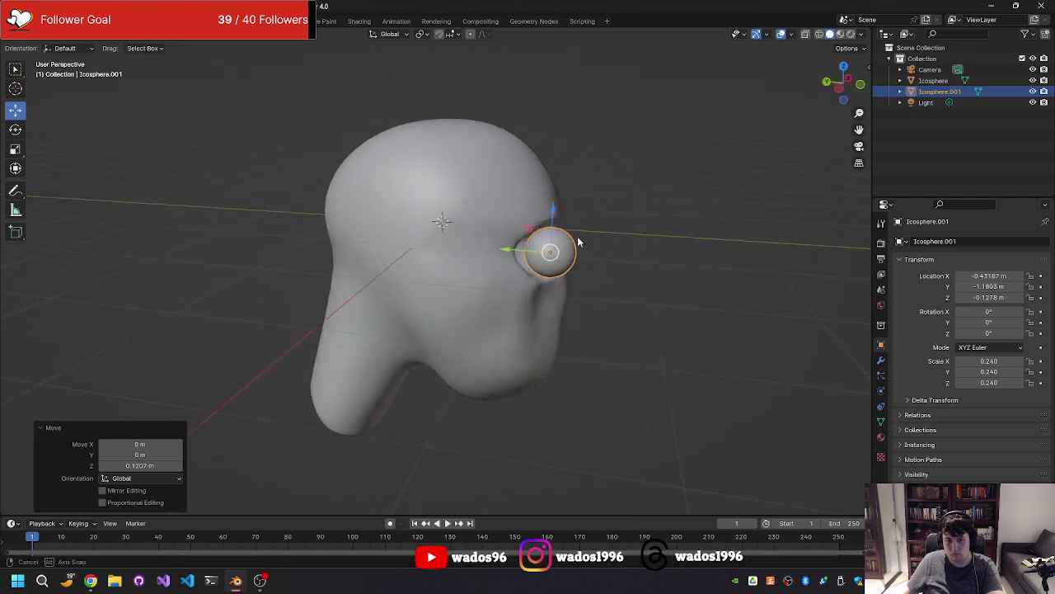
left_click_drag(506, 247, 480, 248)
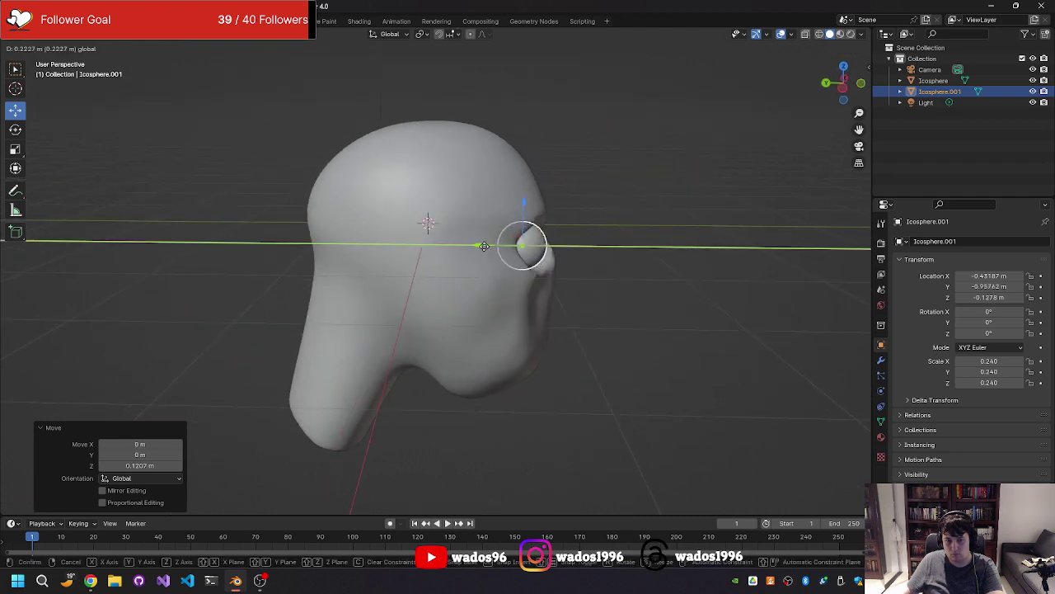
mouse_move(571, 235)
middle_mouse_down()
mouse_move(630, 289)
mouse_move(750, 258)
middle_mouse_up()
Step: Fine-tune the eye sphere's depth within the left socket
left_click(630, 258)
left_click(537, 257)
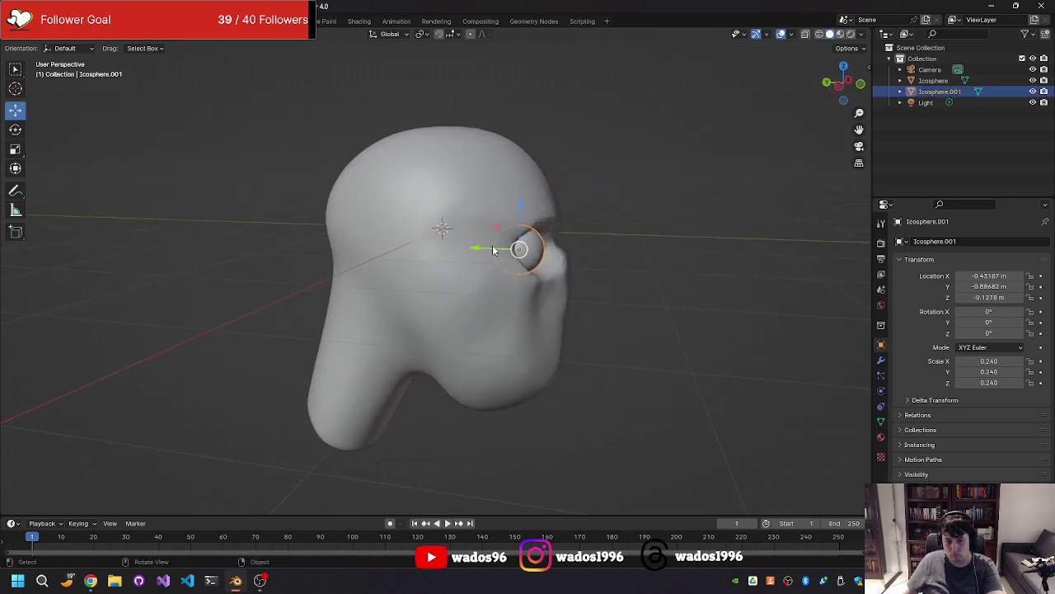
left_click_drag(492, 245, 486, 245)
left_click(499, 247)
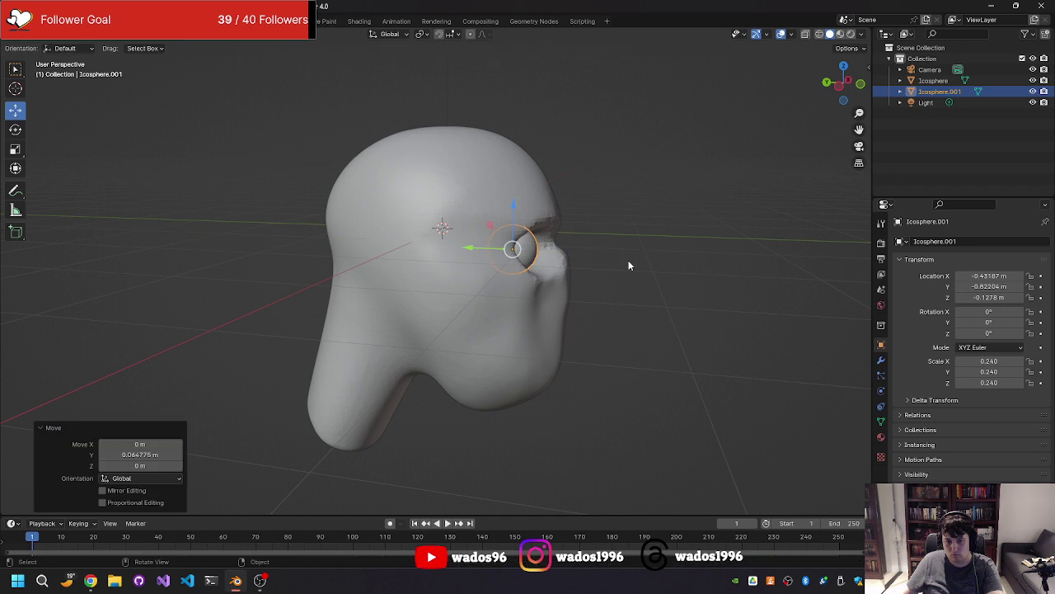
left_click(628, 260)
mouse_move(605, 278)
middle_mouse_down()
mouse_move(521, 276)
mouse_move(499, 257)
middle_mouse_up()
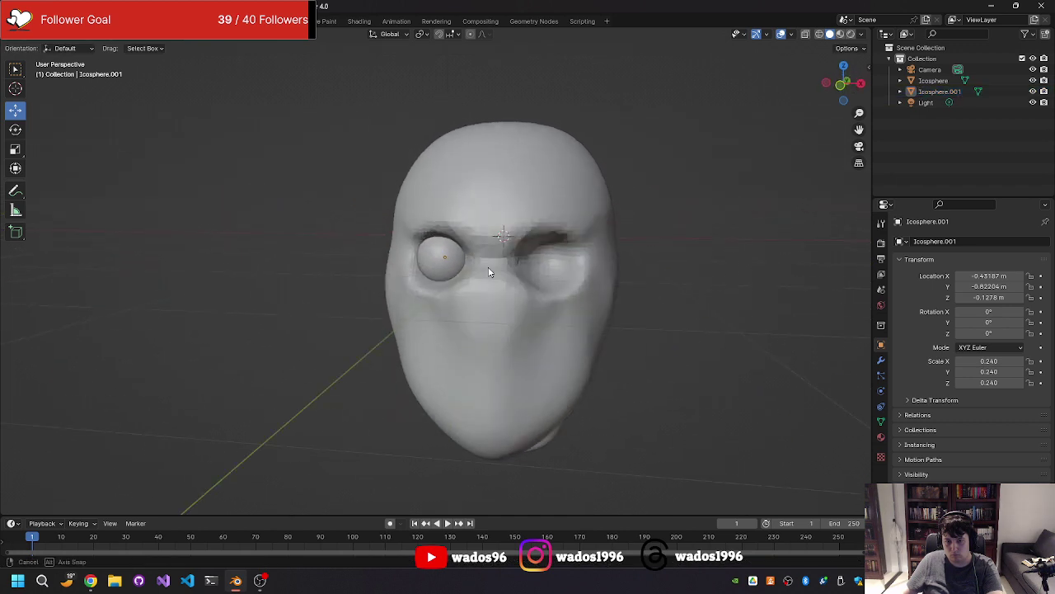
Step: Copy the left eye sphere and paste a duplicate
left_click(478, 248)
left_click(479, 247)
key("ctrl+c")
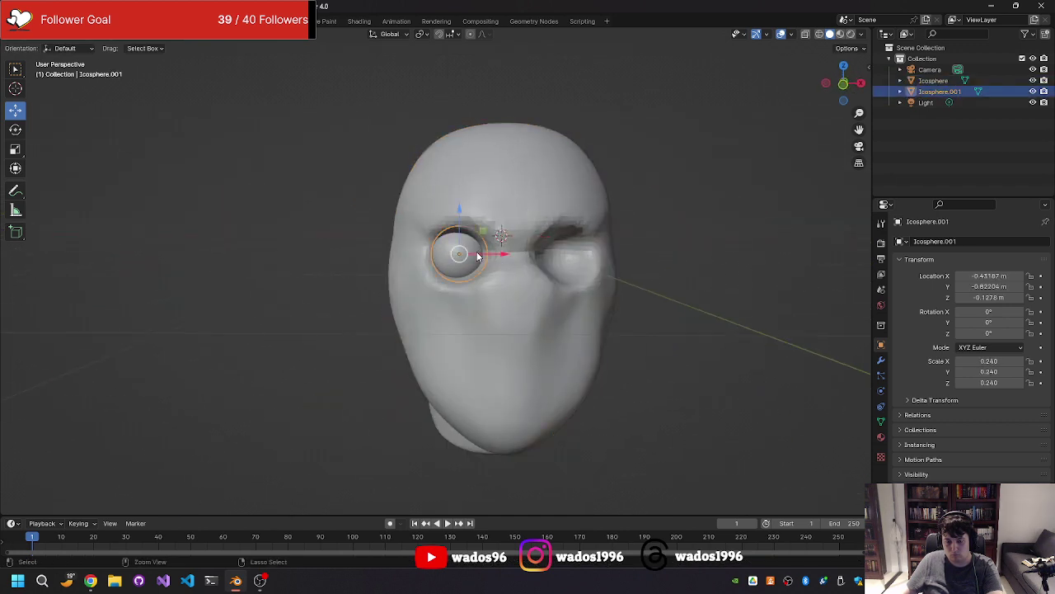
key("ctrl+v")
Step: Slide the pasted copy along X into the right eye socket
key("g")
key("x")
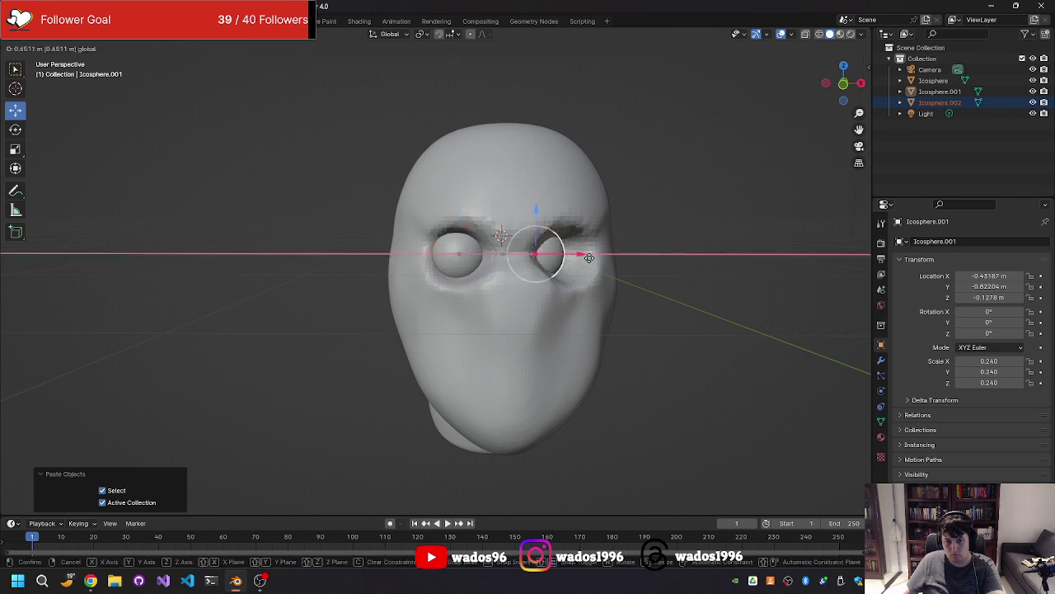
left_click(609, 258)
mouse_move(690, 278)
middle_mouse_down()
mouse_move(612, 266)
mouse_move(659, 264)
middle_mouse_up()
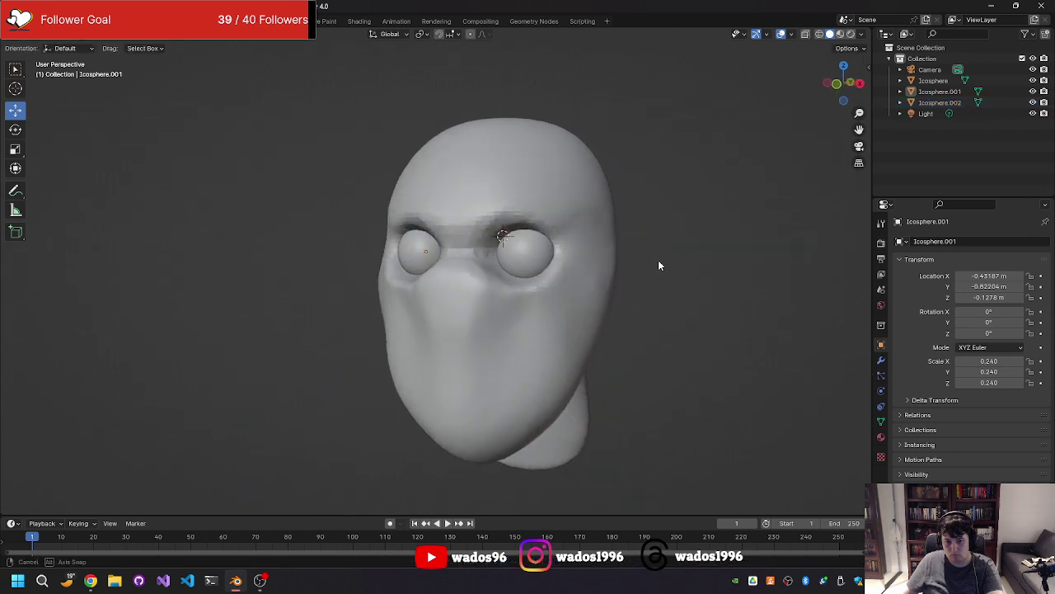
left_click(536, 256)
left_click_drag(576, 255, 558, 255)
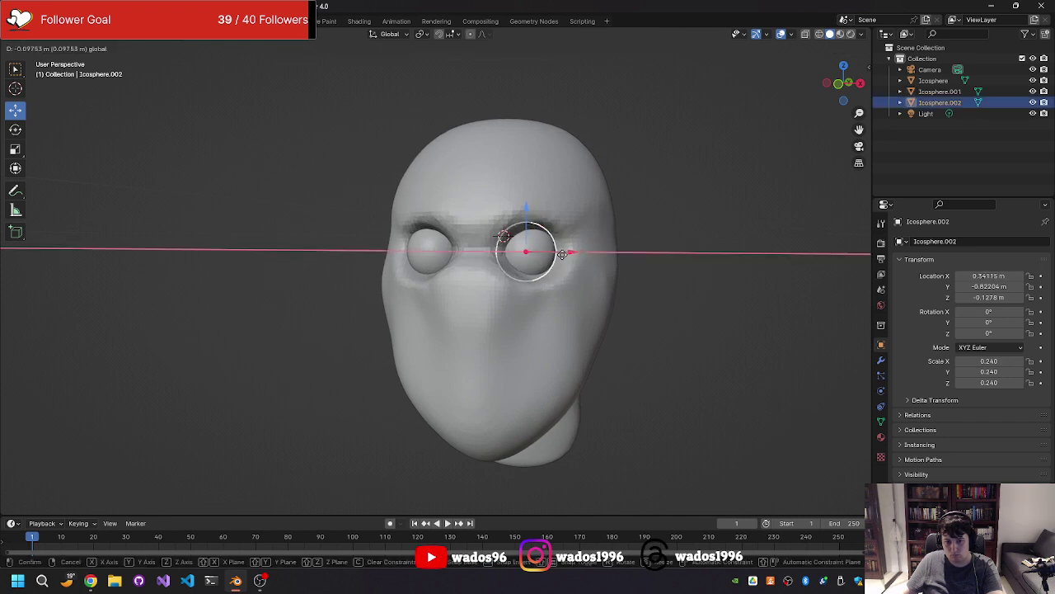
left_click(631, 262)
middle_click_drag(631, 262, 678, 267)
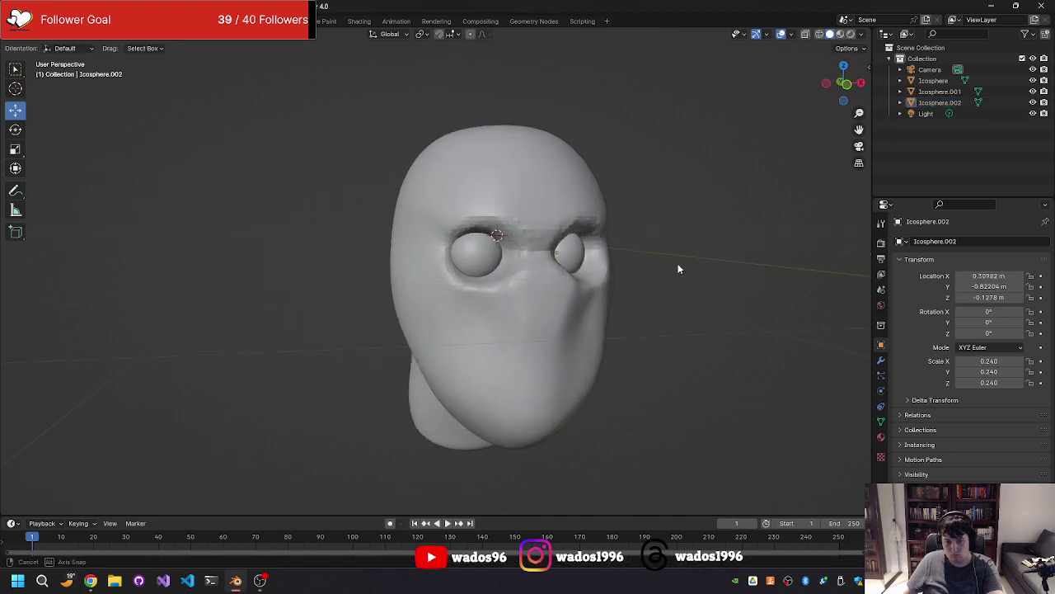
Step: Slide the left eyeball along X to about -0.33 m so it seats in its socket
left_click(472, 264)
left_click(486, 248)
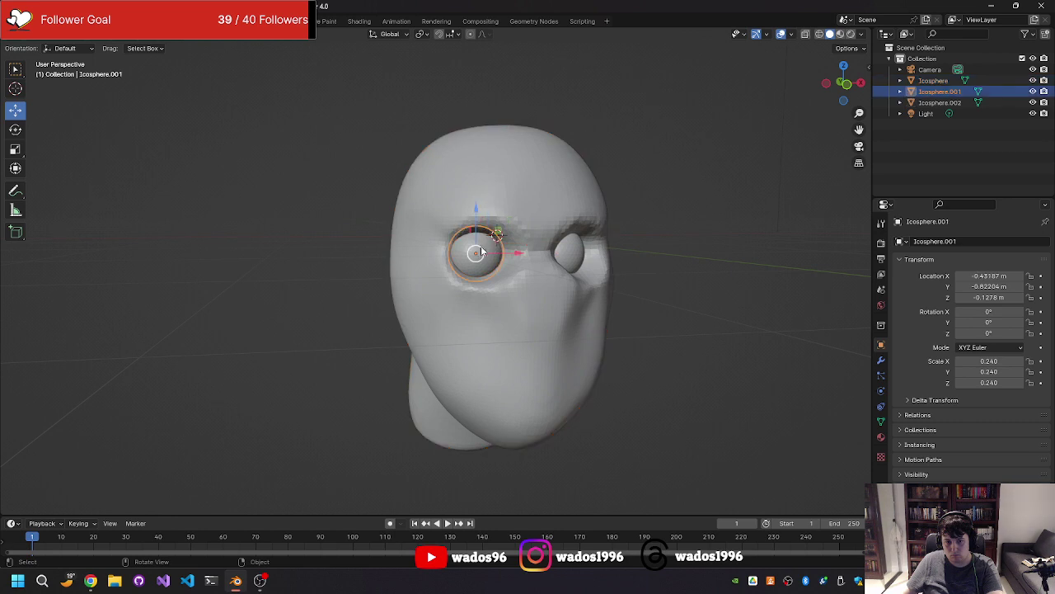
left_click_drag(507, 254, 526, 255)
left_click(635, 264)
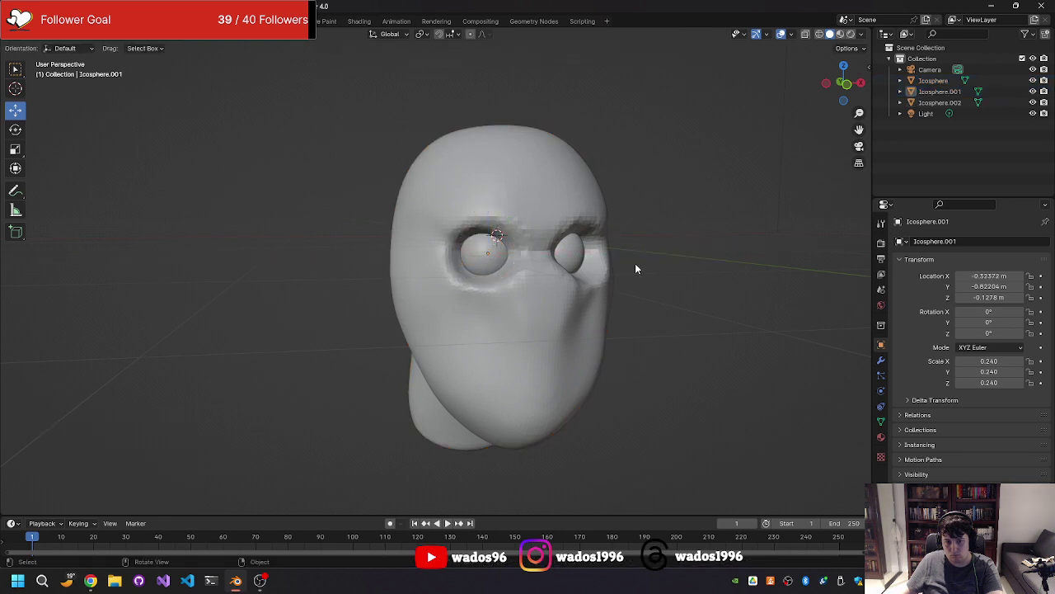
mouse_move(635, 263)
middle_mouse_down()
mouse_move(562, 284)
mouse_move(645, 244)
mouse_move(662, 272)
mouse_move(770, 245)
mouse_move(789, 268)
middle_mouse_up()
scroll(652, 237, "up", 2)
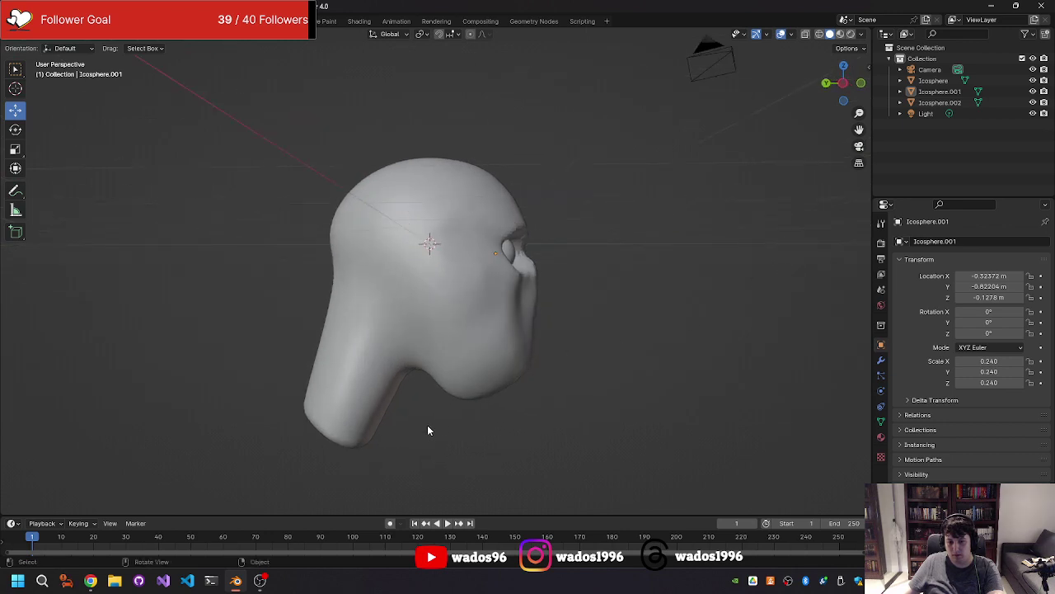
mouse_move(428, 430)
middle_mouse_down()
mouse_move(525, 370)
mouse_move(294, 369)
mouse_move(298, 324)
mouse_move(434, 313)
mouse_move(483, 325)
mouse_move(497, 341)
mouse_move(497, 369)
mouse_move(467, 381)
mouse_move(377, 377)
mouse_move(383, 366)
mouse_move(468, 352)
mouse_move(443, 364)
mouse_move(402, 364)
mouse_move(471, 339)
middle_mouse_up()
scroll(472, 345, "up", 2)
scroll(484, 338, "up", 3)
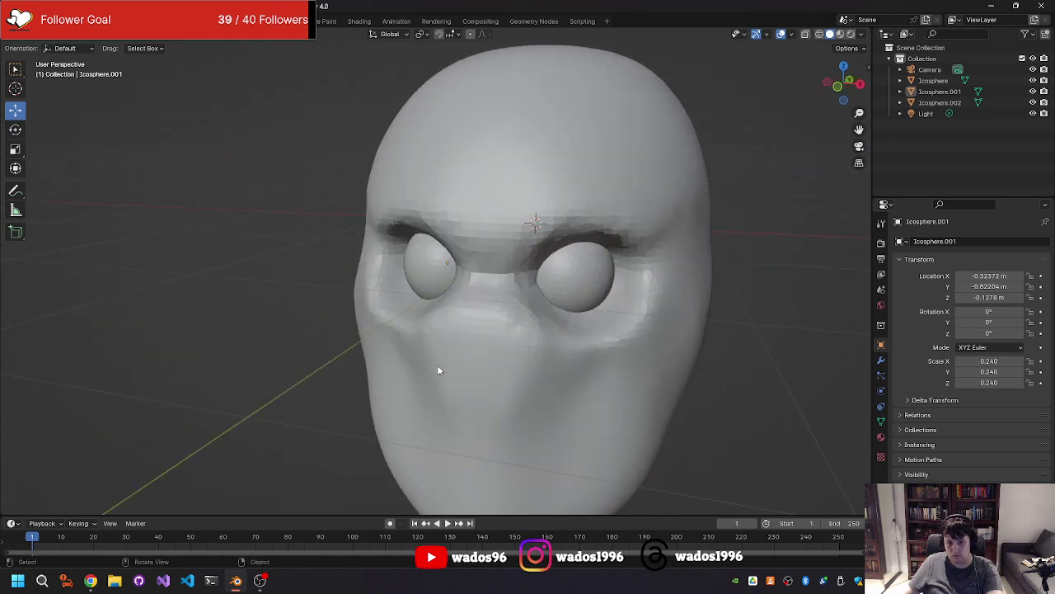
scroll(235, 248, "down", 1)
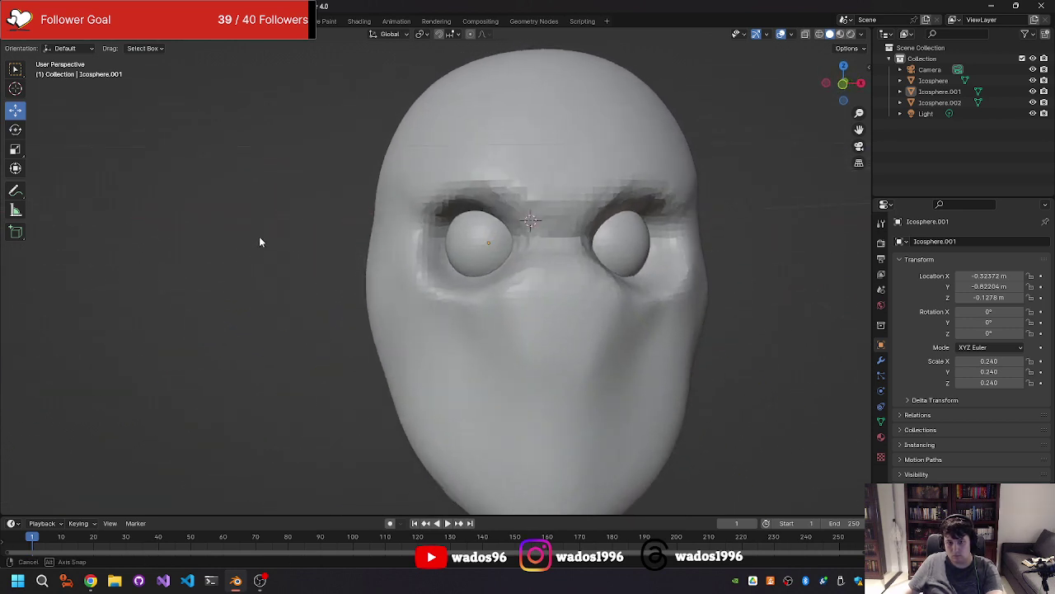
scroll(259, 236, "down", 2)
mouse_move(573, 290)
middle_mouse_down()
mouse_move(516, 299)
mouse_move(611, 297)
mouse_move(479, 300)
mouse_move(575, 283)
mouse_move(711, 297)
mouse_move(508, 299)
mouse_move(537, 283)
mouse_move(643, 280)
mouse_move(756, 302)
mouse_move(498, 306)
mouse_move(495, 292)
mouse_move(528, 262)
mouse_move(617, 266)
mouse_move(760, 304)
mouse_move(594, 306)
mouse_move(561, 292)
mouse_move(605, 286)
mouse_move(607, 299)
middle_mouse_up()
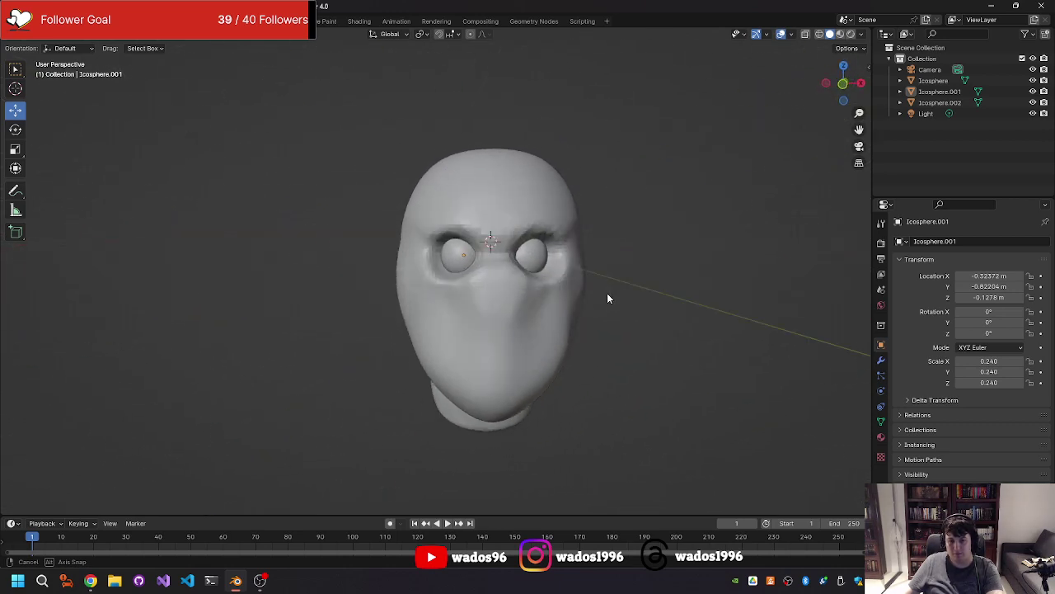
key("alt+Tab")
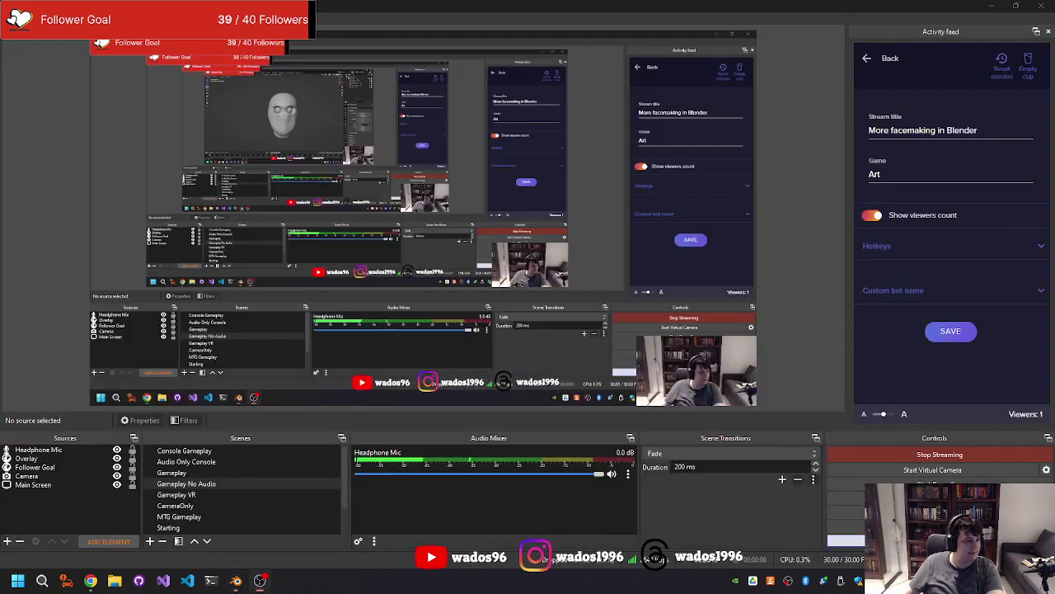
left_click(993, 7)
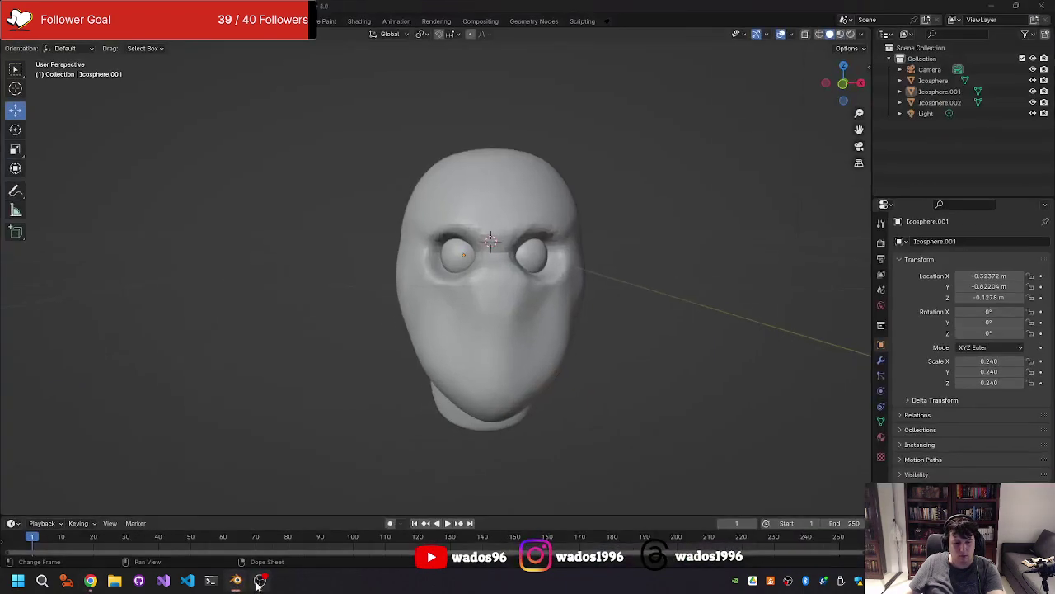
left_click(237, 582)
left_click(243, 584)
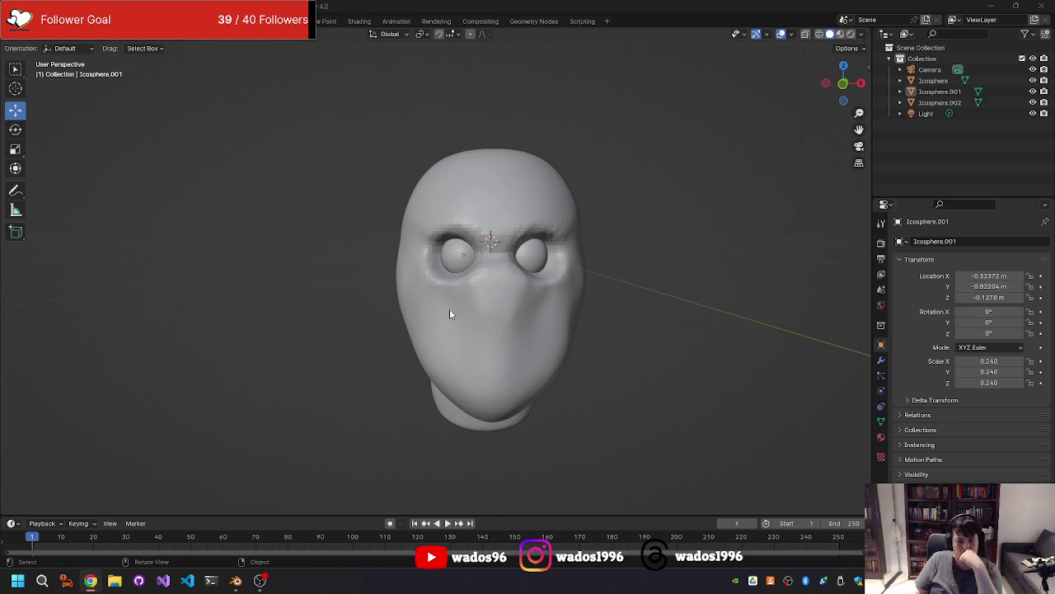
Step: Select the head with the left eyeball and look through the Window and Render menus
mouse_move(451, 312)
middle_mouse_down()
mouse_move(397, 307)
mouse_move(459, 280)
mouse_move(479, 289)
middle_mouse_up()
left_click(465, 293)
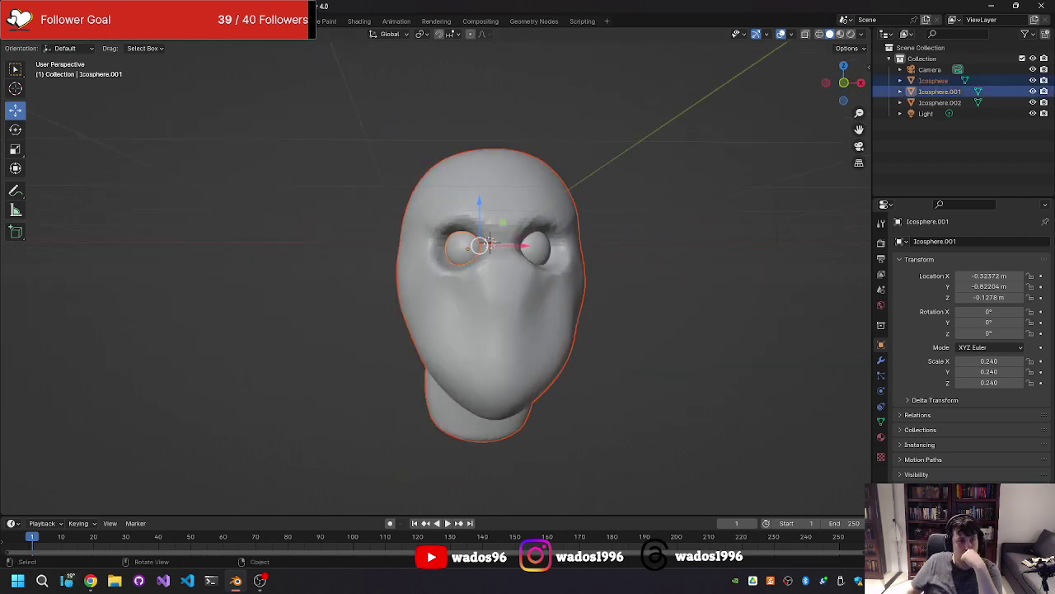
left_click(99, 6)
key("Escape")
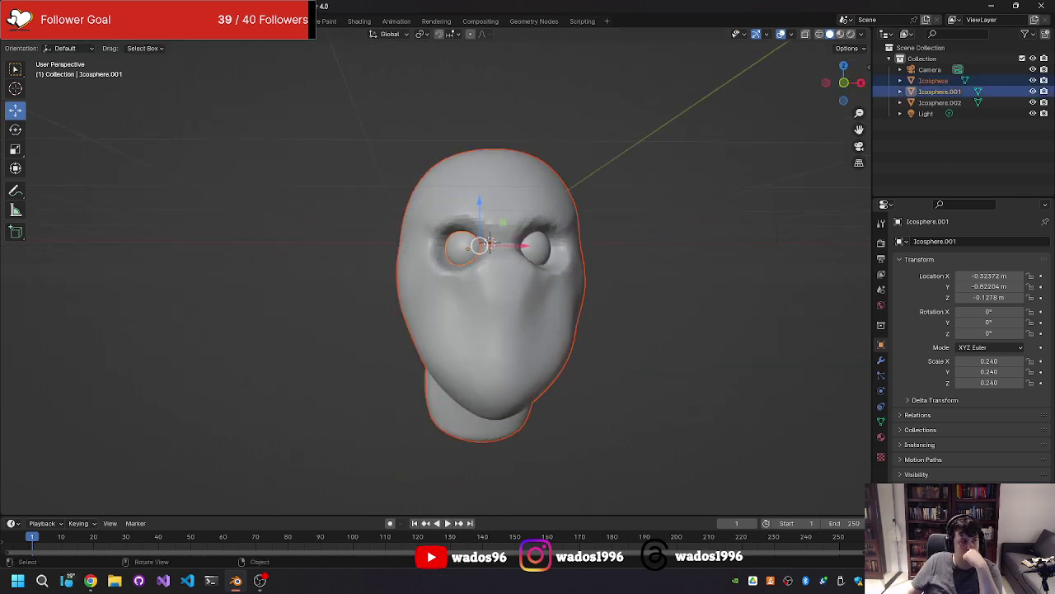
left_click(67, 7)
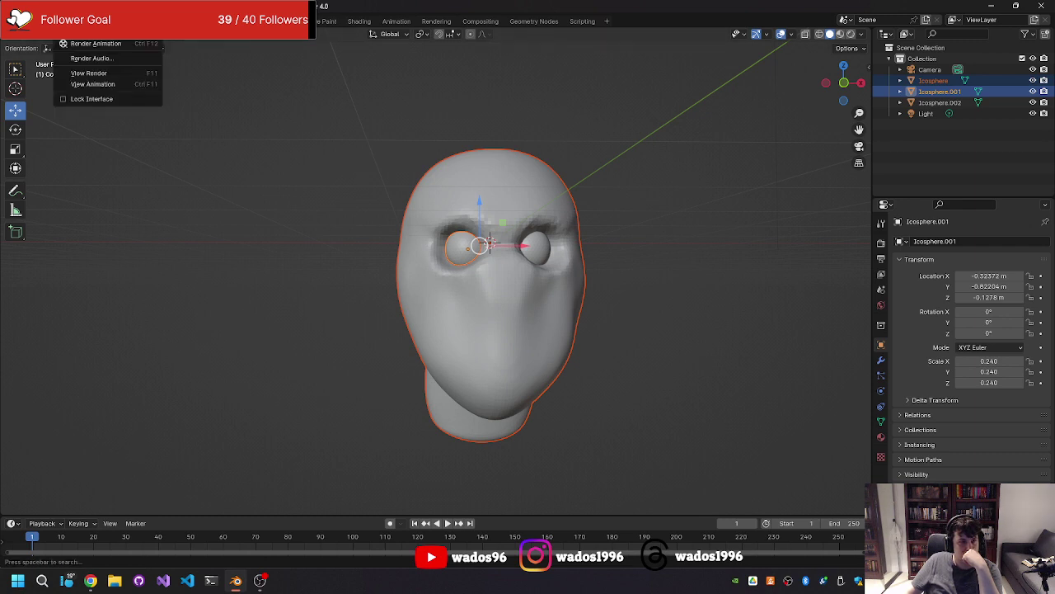
key("Escape")
Step: Cycle workspaces with Ctrl+PageDown/PageUp until Sculpting is active
key("ctrl+Page_Down")
key("ctrl+Page_Down")
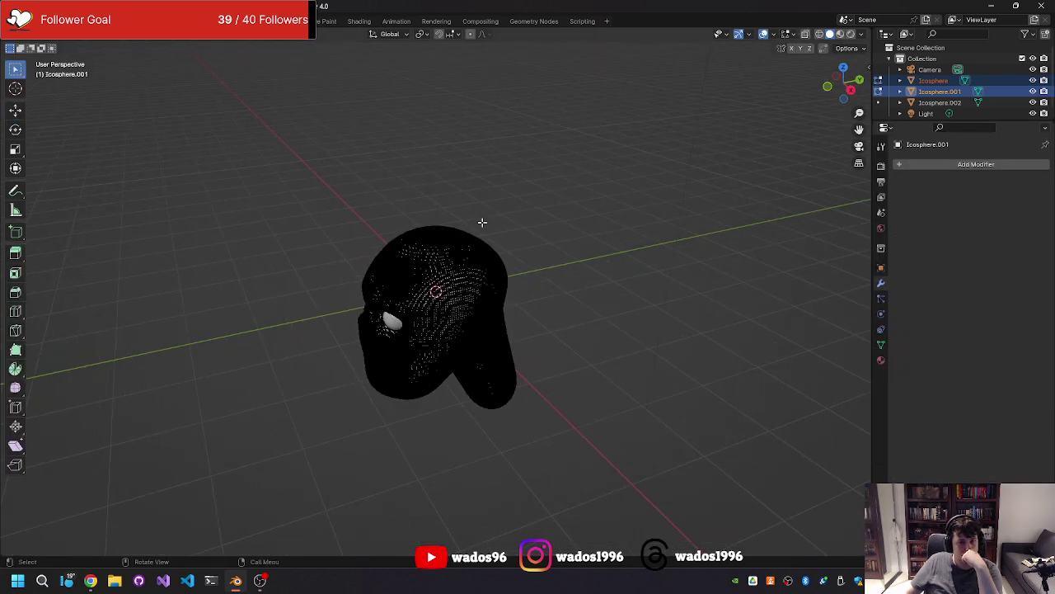
key("ctrl+Page_Up")
key("ctrl+Page_Up")
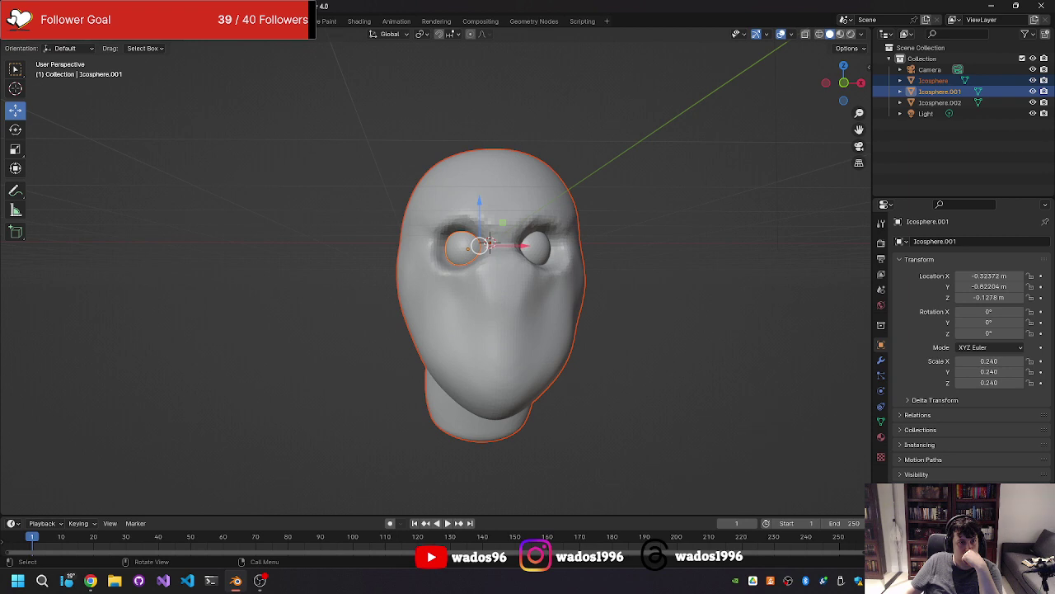
key("ctrl+Page_Down")
key("ctrl+Page_Down")
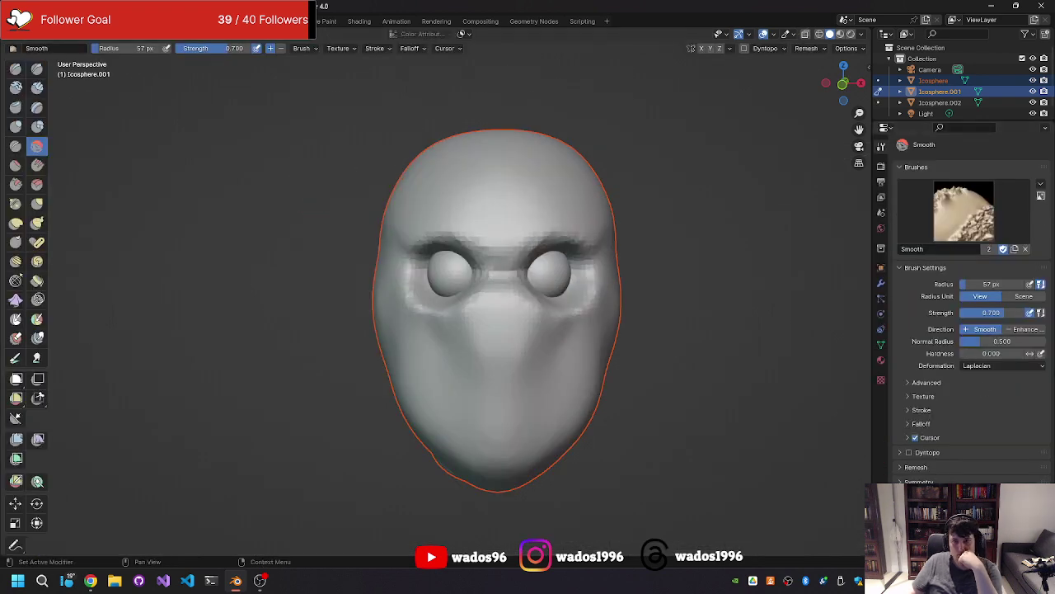
Step: Make the Icosphere head the sculpt target and set the Smooth brush radius to 324 px
left_click(922, 83)
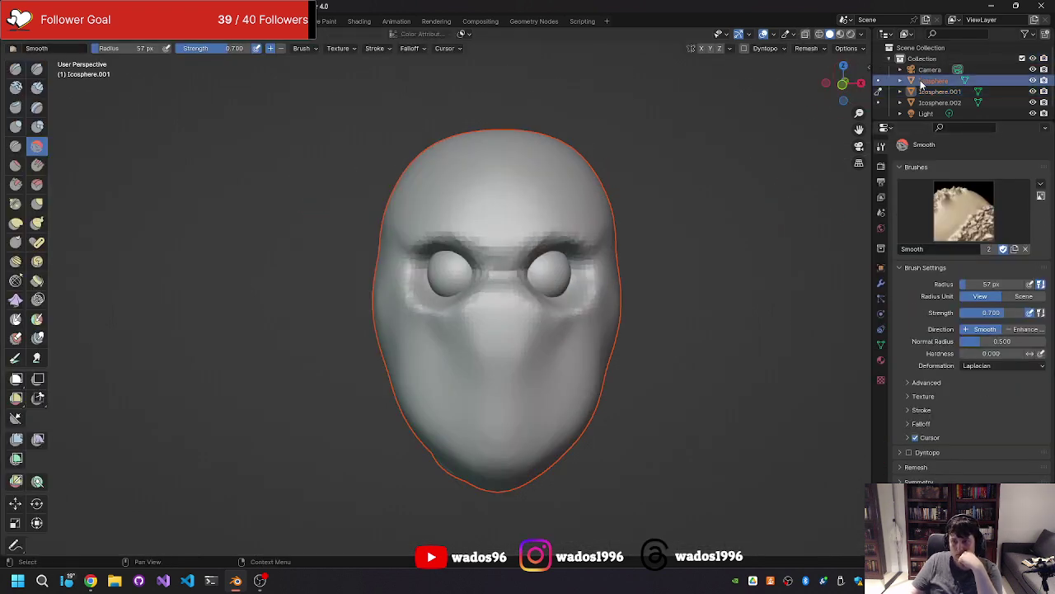
mouse_move(704, 238)
middle_mouse_down()
mouse_move(718, 259)
mouse_move(667, 256)
mouse_move(690, 245)
mouse_move(673, 257)
middle_mouse_up()
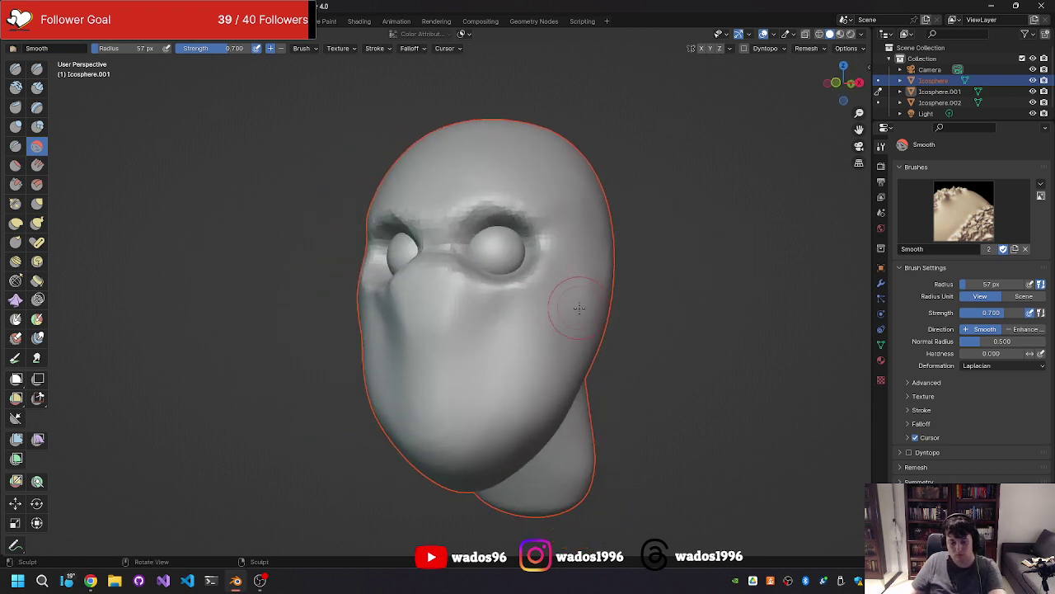
left_click(498, 325)
key("f")
left_click(527, 322)
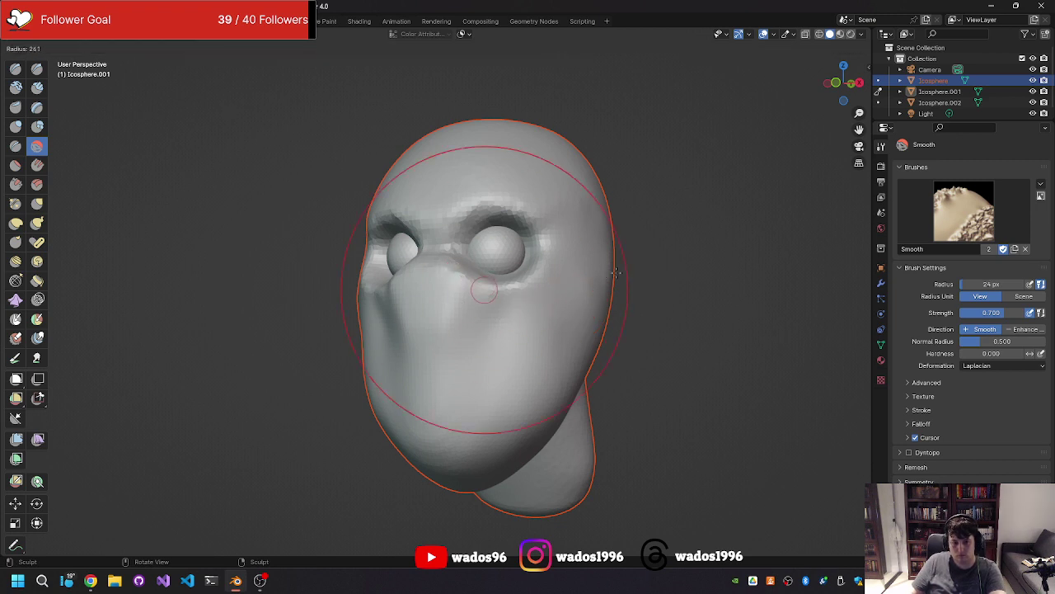
left_click(437, 212)
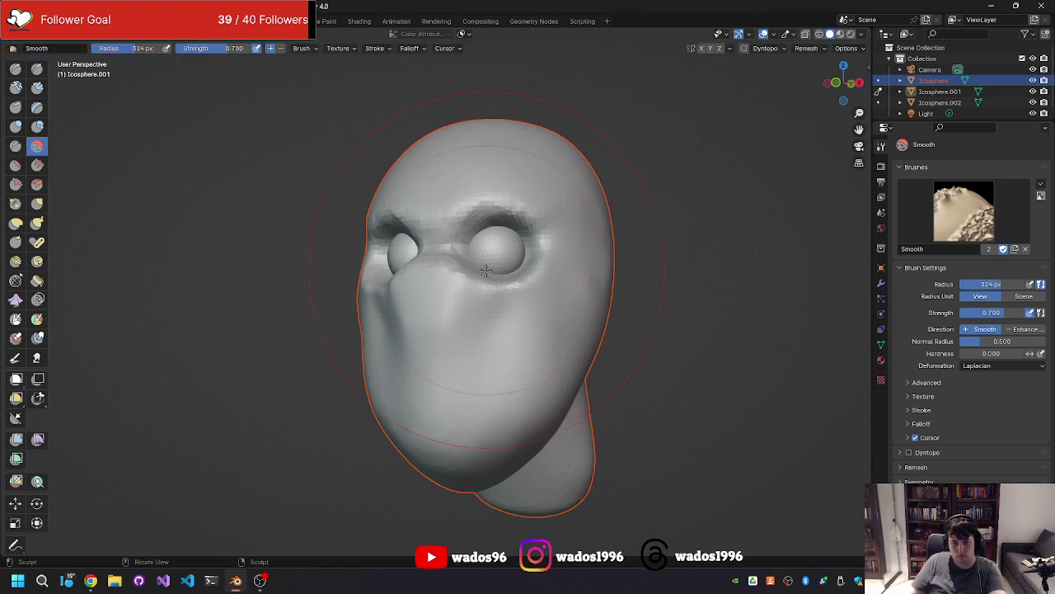
Step: Smooth the nose and cheek, then return to object mode with nothing selected
left_click_drag(431, 270, 425, 330)
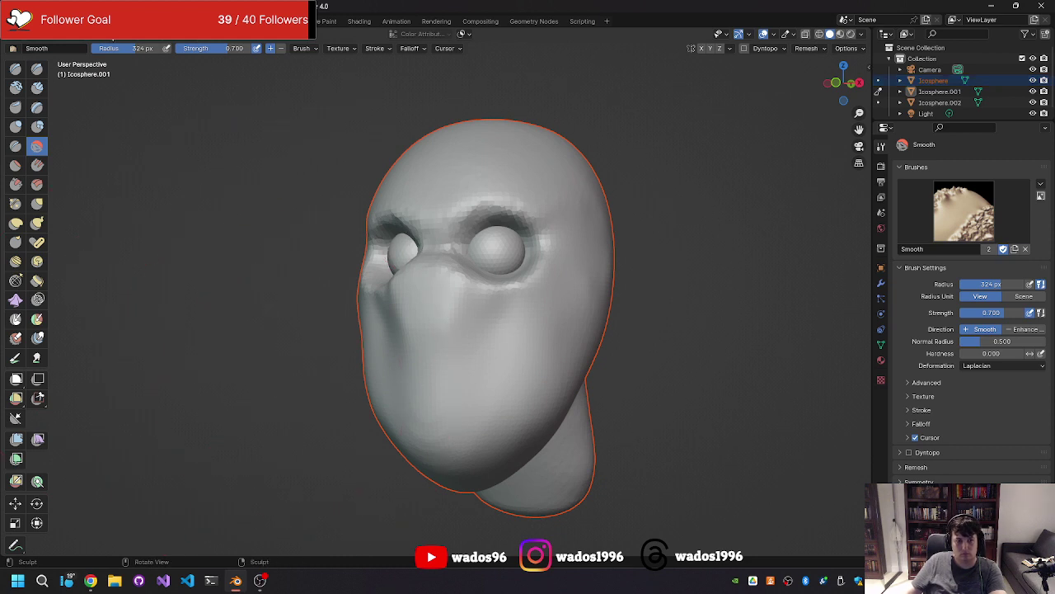
key("ctrl+Tab")
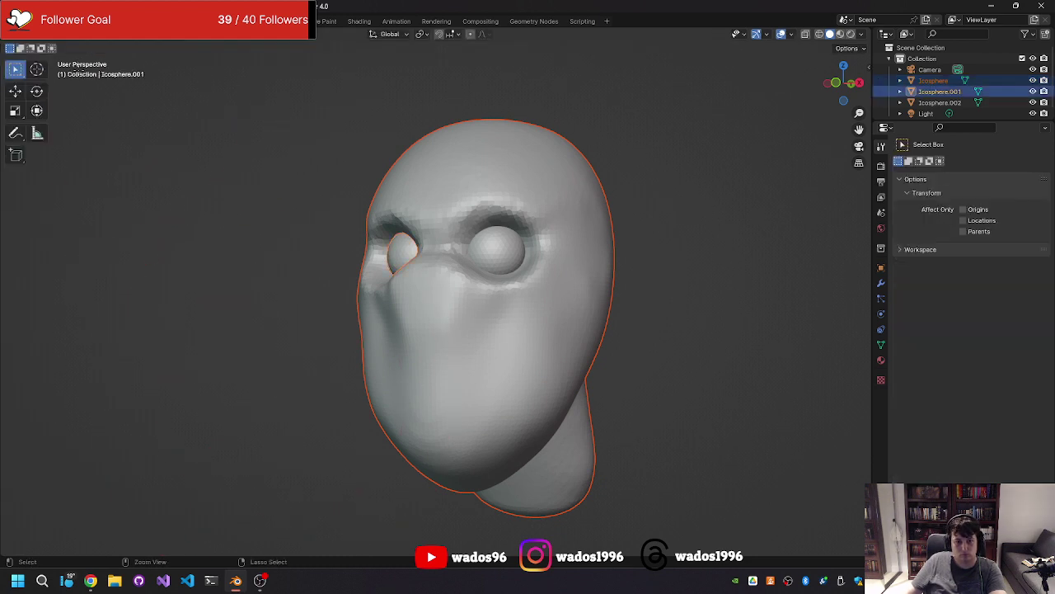
left_click(162, 157)
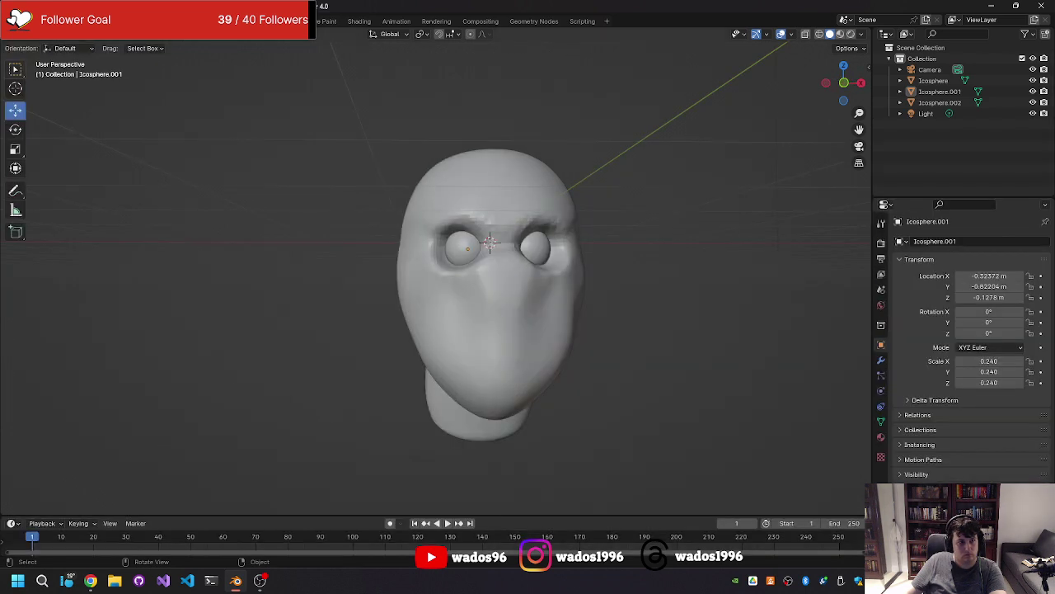
Step: Delete both eyeball spheres
left_click(469, 259)
key("Delete")
left_click(522, 245)
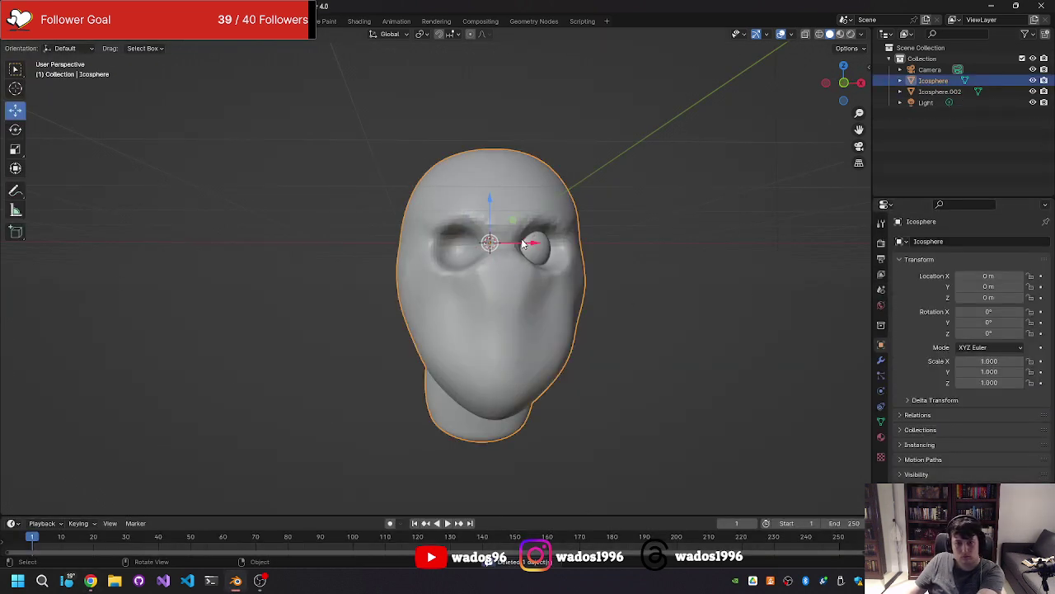
left_click(522, 244)
key("Delete")
Step: Sculpt on the head, smoothing the band between the eye sockets and nose bridge
left_click(515, 286)
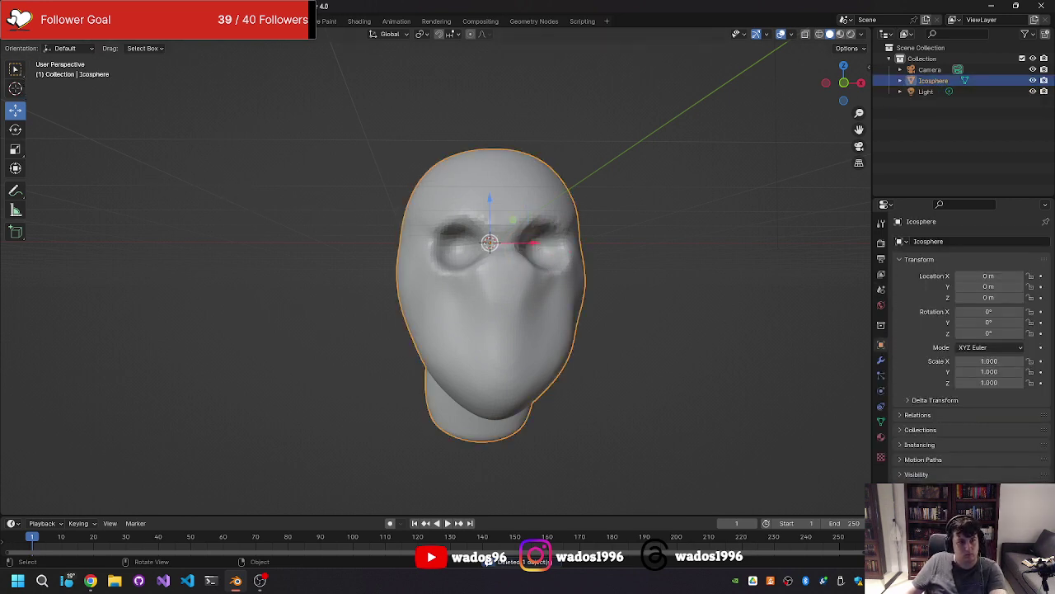
key("ctrl+Tab")
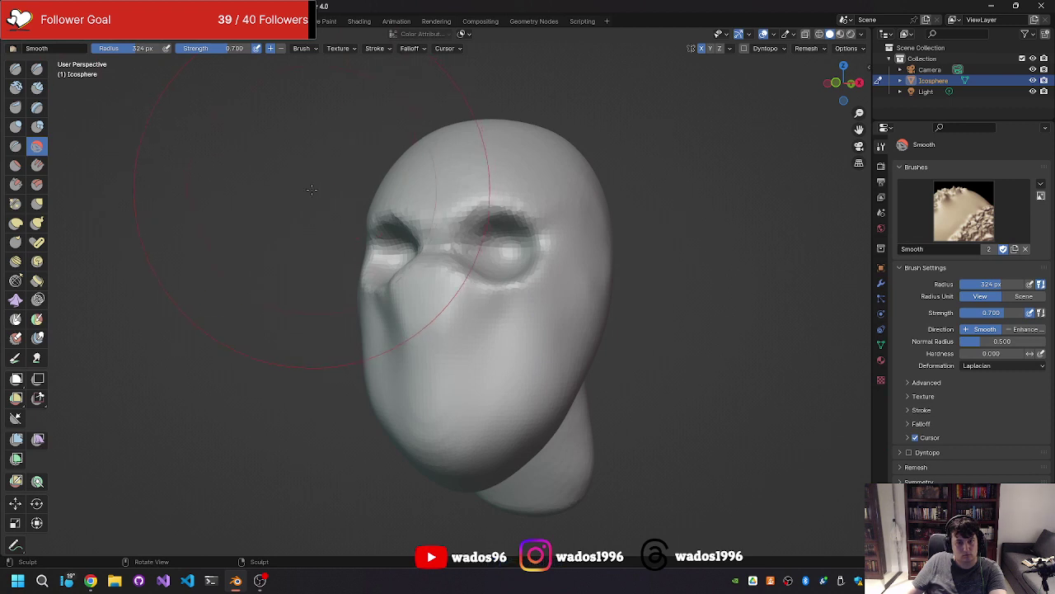
middle_click_drag(429, 248, 385, 244)
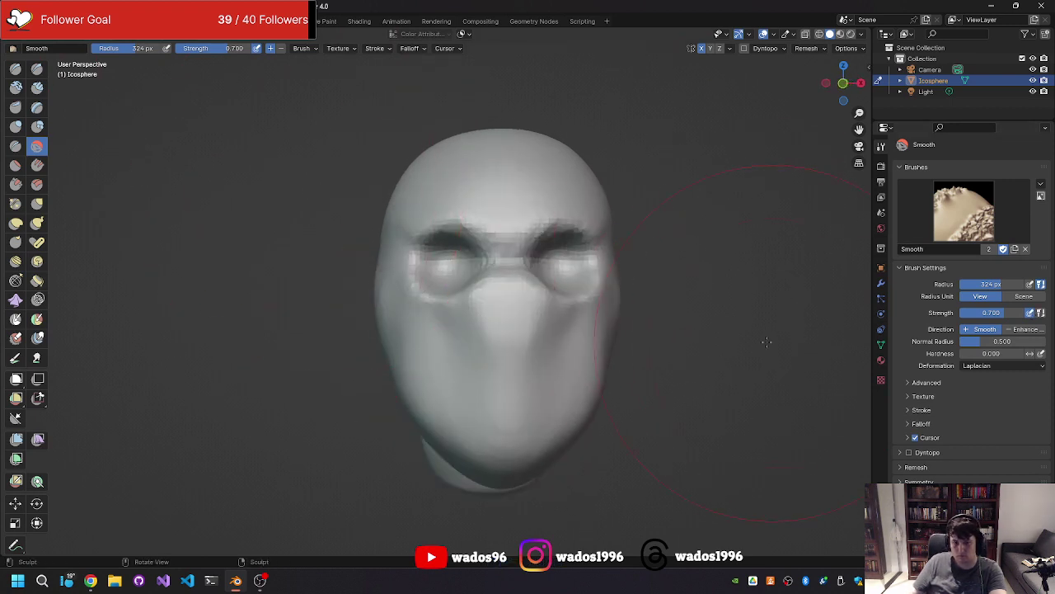
left_click_drag(486, 248, 578, 377)
mouse_move(578, 377)
middle_mouse_down()
mouse_move(522, 355)
mouse_move(537, 337)
mouse_move(561, 346)
middle_mouse_up()
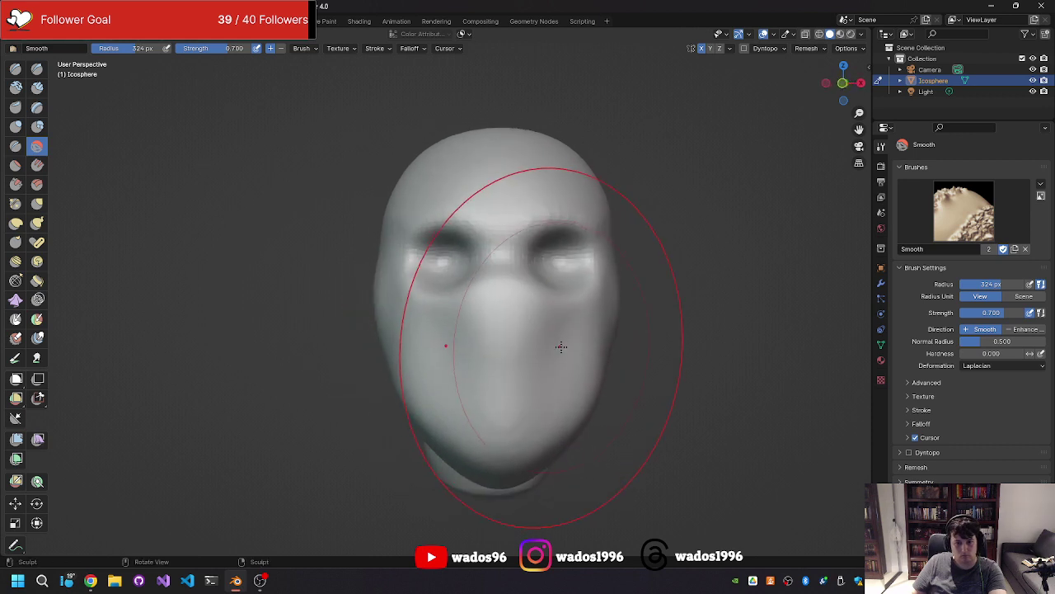
Step: Save the project file with Ctrl+S and stop the animation playback
key("space")
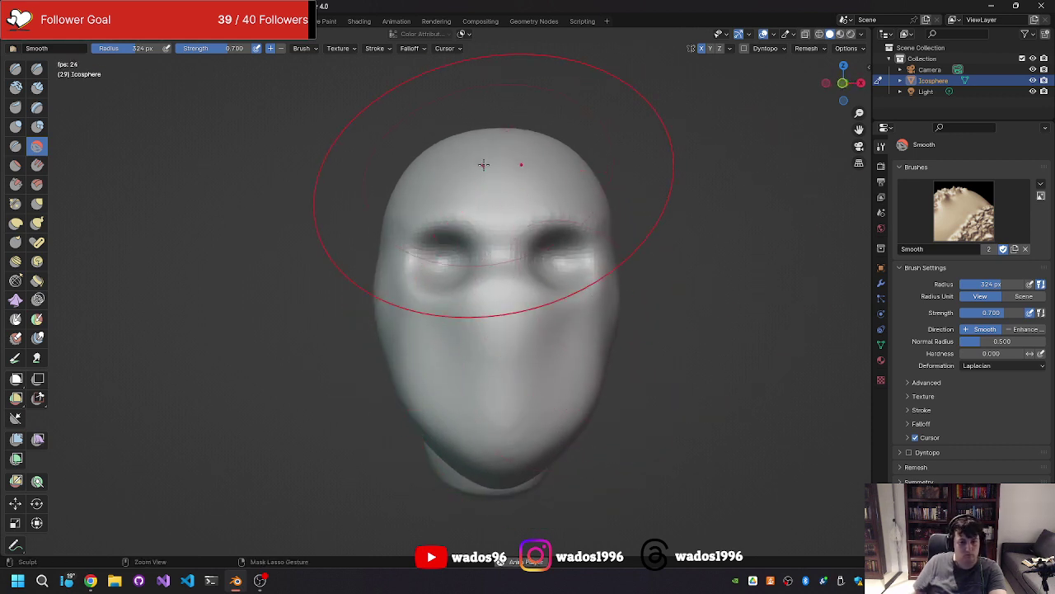
key("ctrl+s")
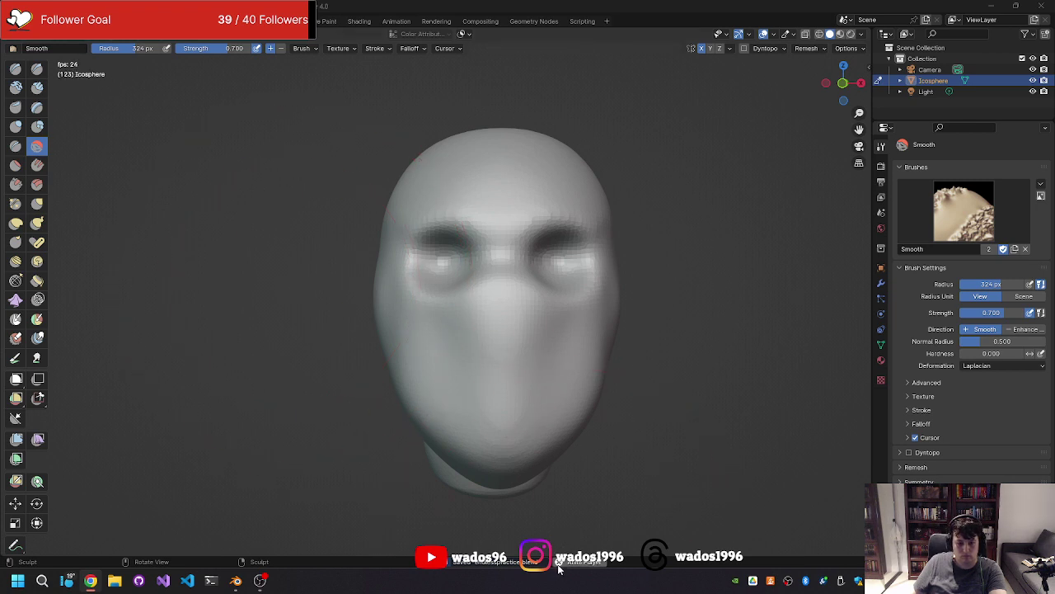
key("space")
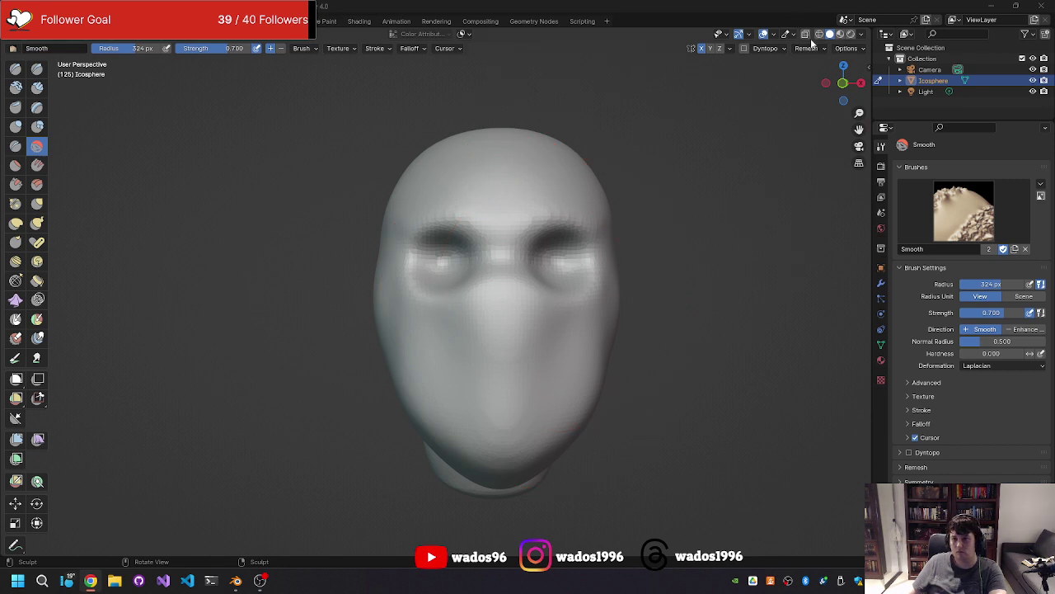
Step: Try the pinkish skin and white glossy matcaps on the head
left_click(861, 36)
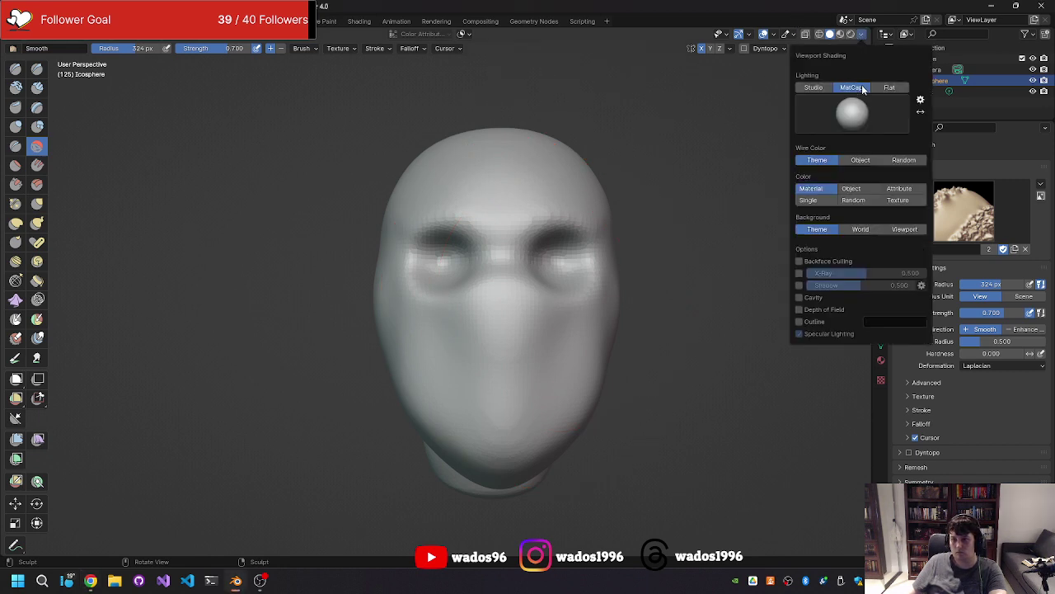
left_click(855, 108)
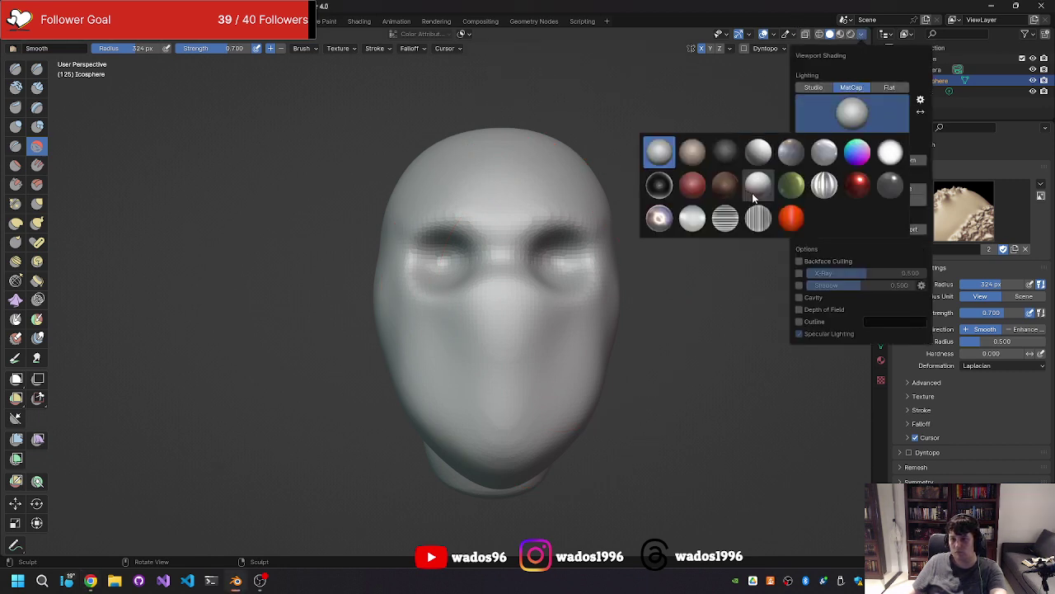
left_click(792, 218)
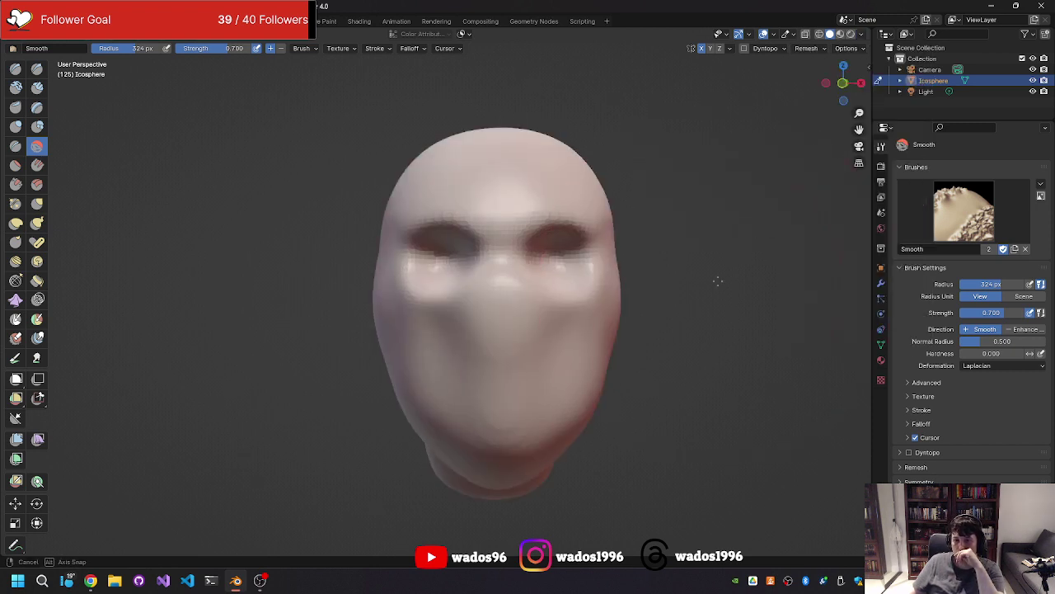
middle_click_drag(718, 282, 717, 282)
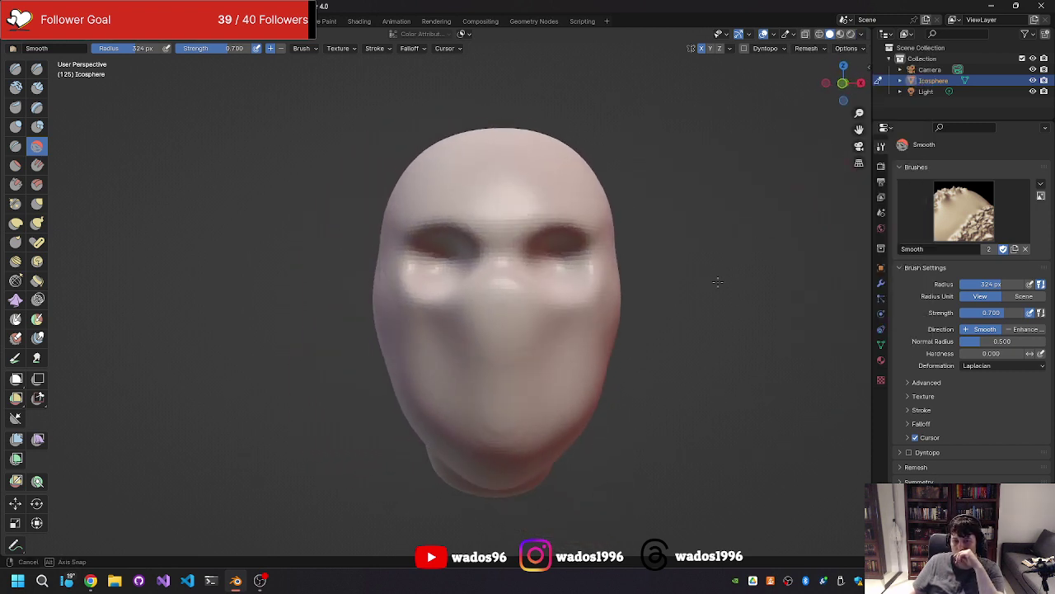
left_click(862, 36)
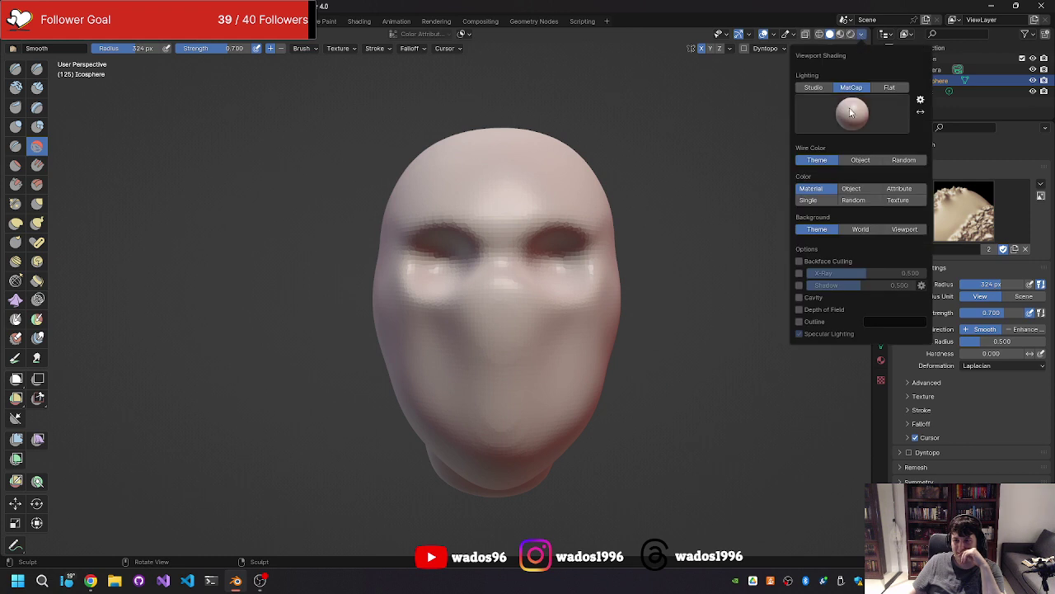
left_click(864, 113)
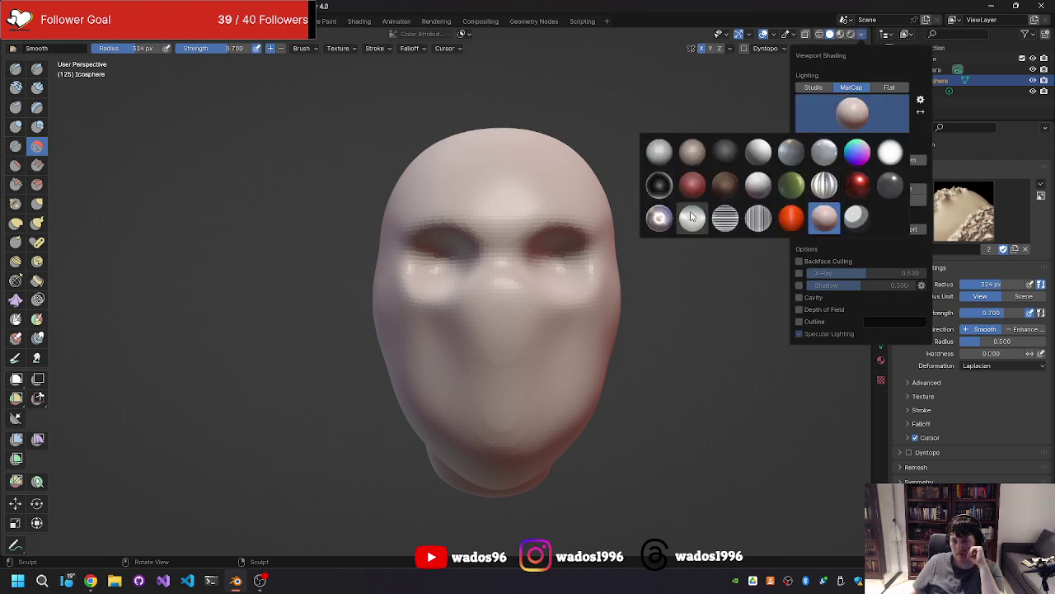
left_click(693, 218)
Step: Compare the dark glossy, grey glossy and another matcap on the head
left_click(861, 111)
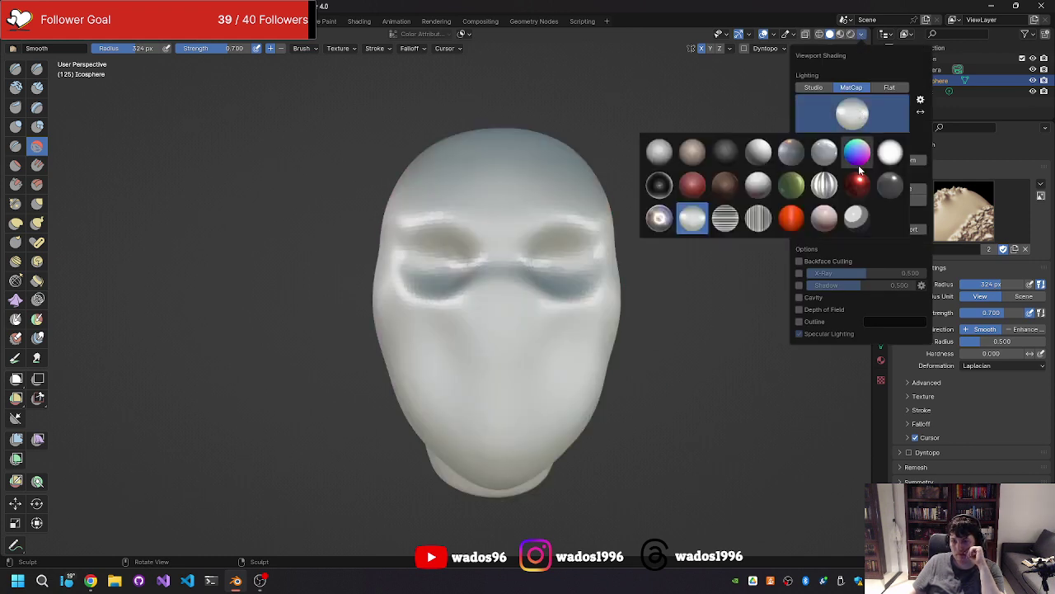
left_click(887, 195)
left_click(860, 125)
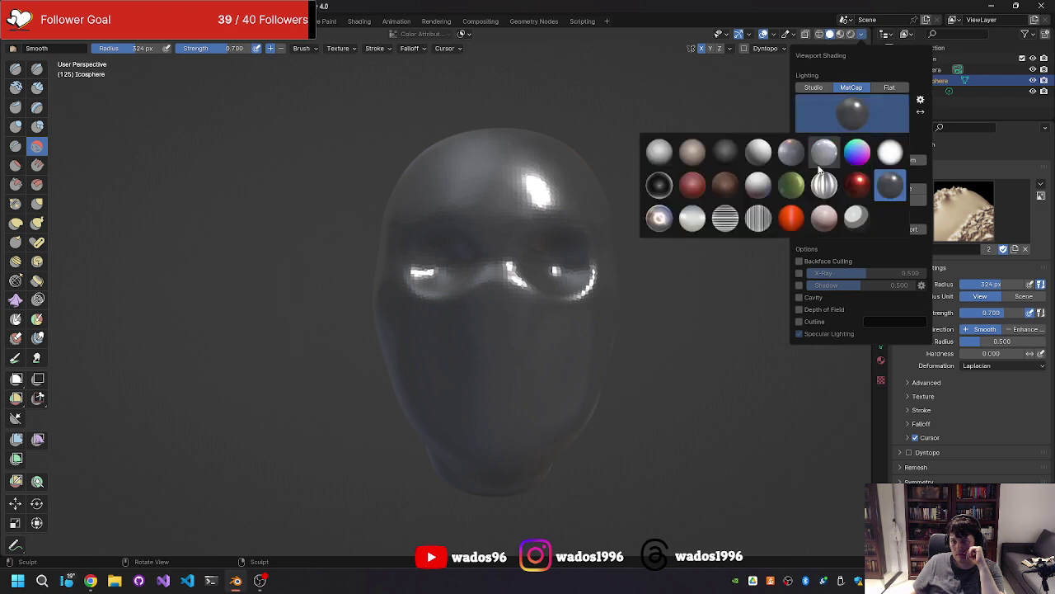
left_click(819, 164)
left_click(845, 128)
left_click(790, 159)
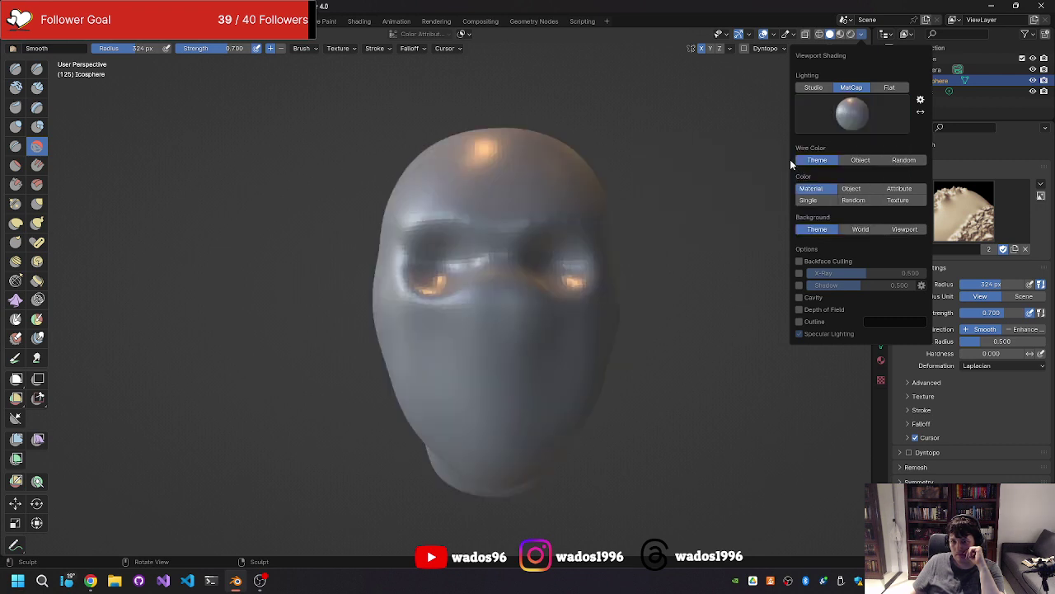
left_click(837, 112)
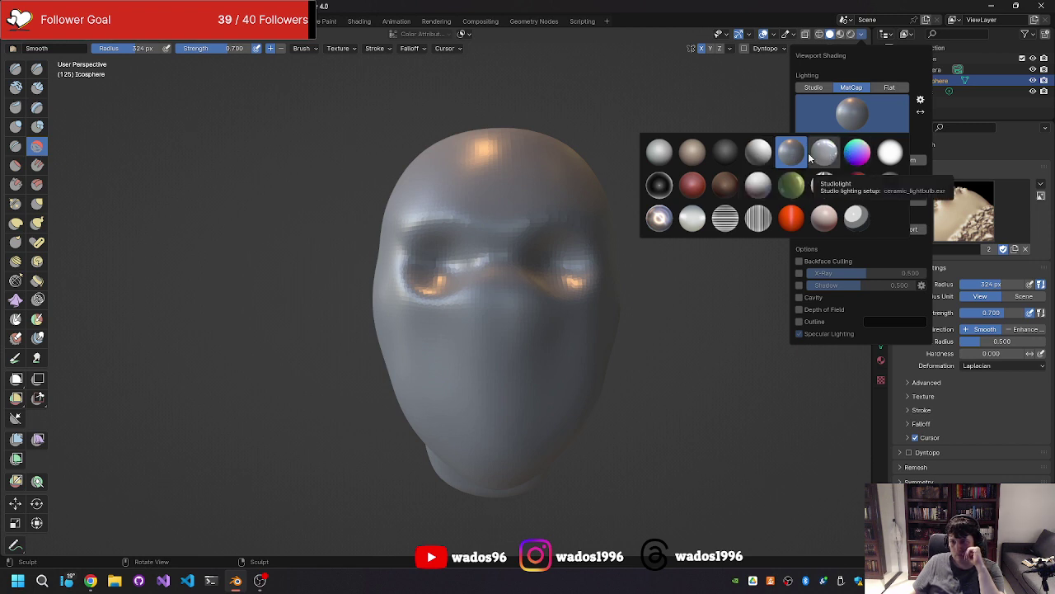
Step: Settle on the red clay matcap after briefly returning to the pinkish one
left_click(823, 217)
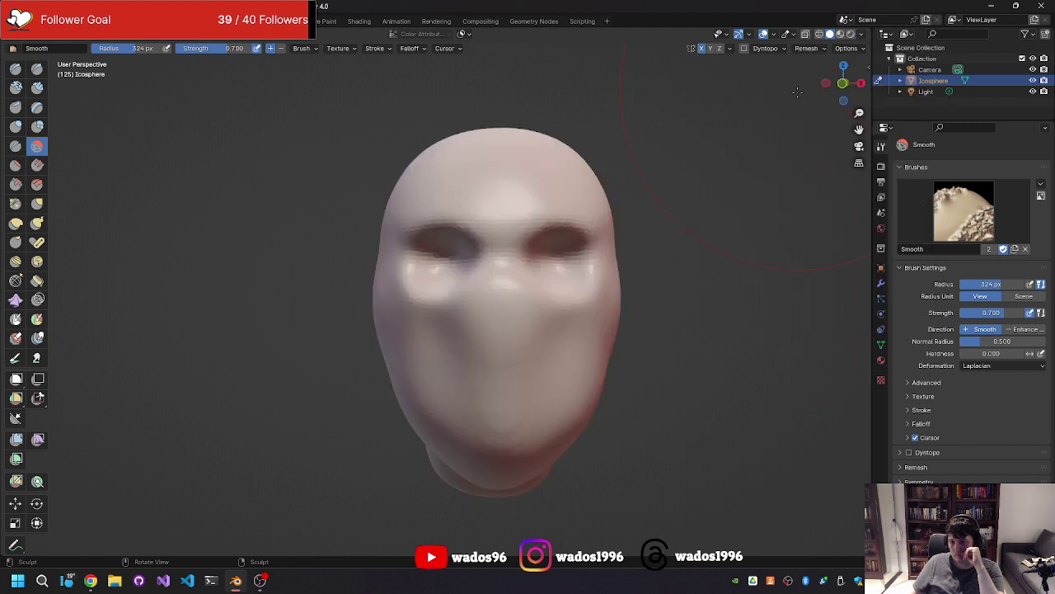
left_click(862, 37)
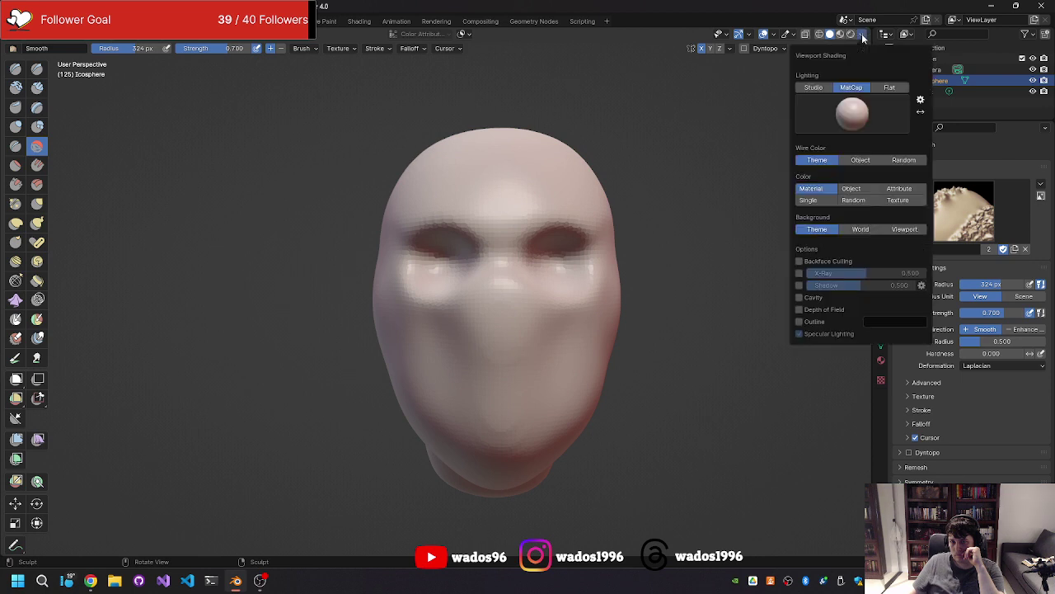
left_click(846, 124)
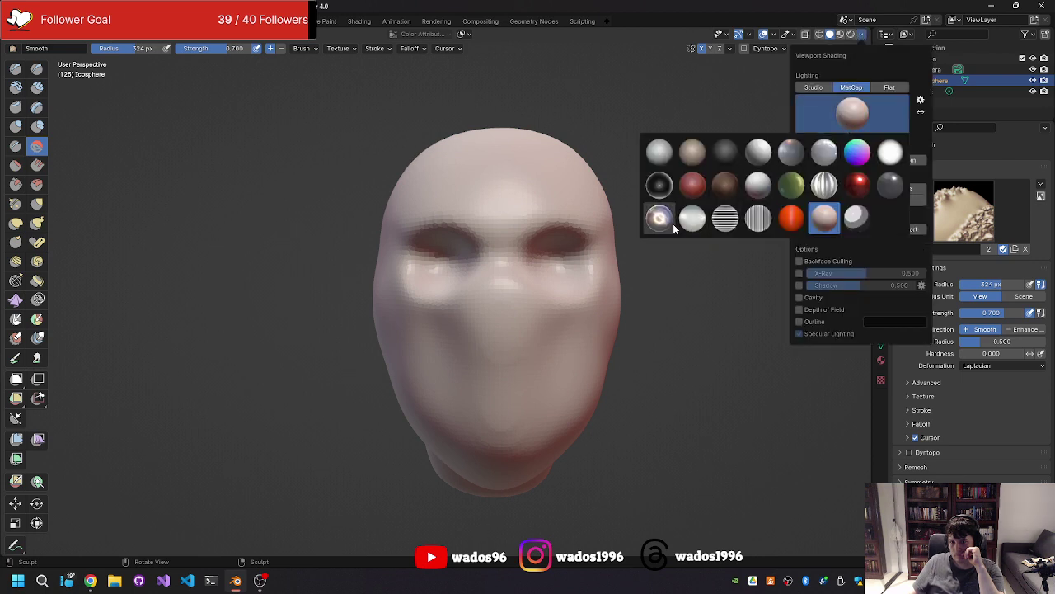
left_click(693, 186)
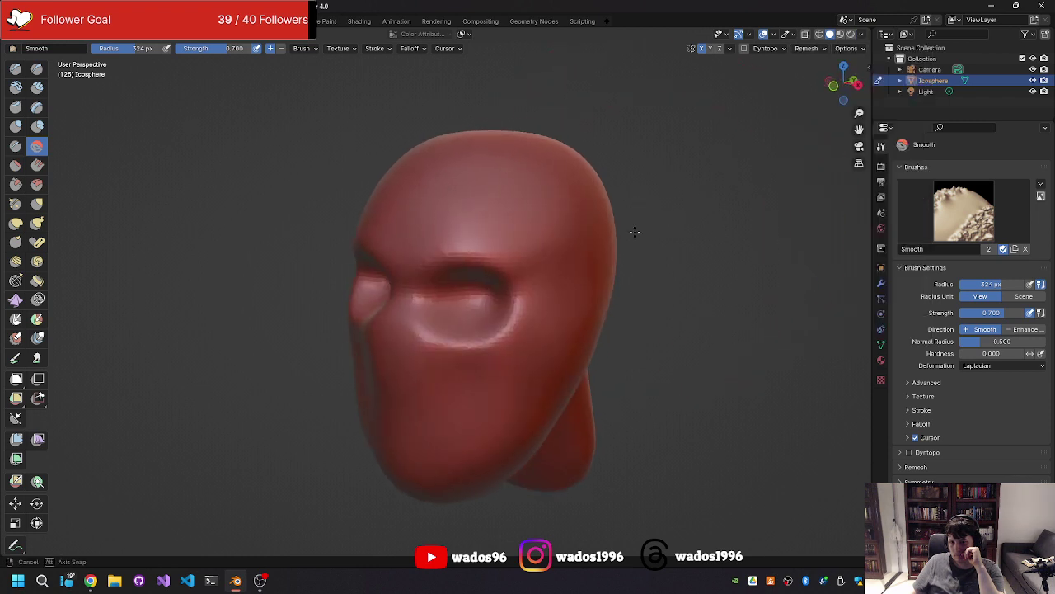
Step: Orbit and zoom in for a close front view of the face
middle_click_drag(673, 218, 672, 218)
scroll(673, 217, "down", 2)
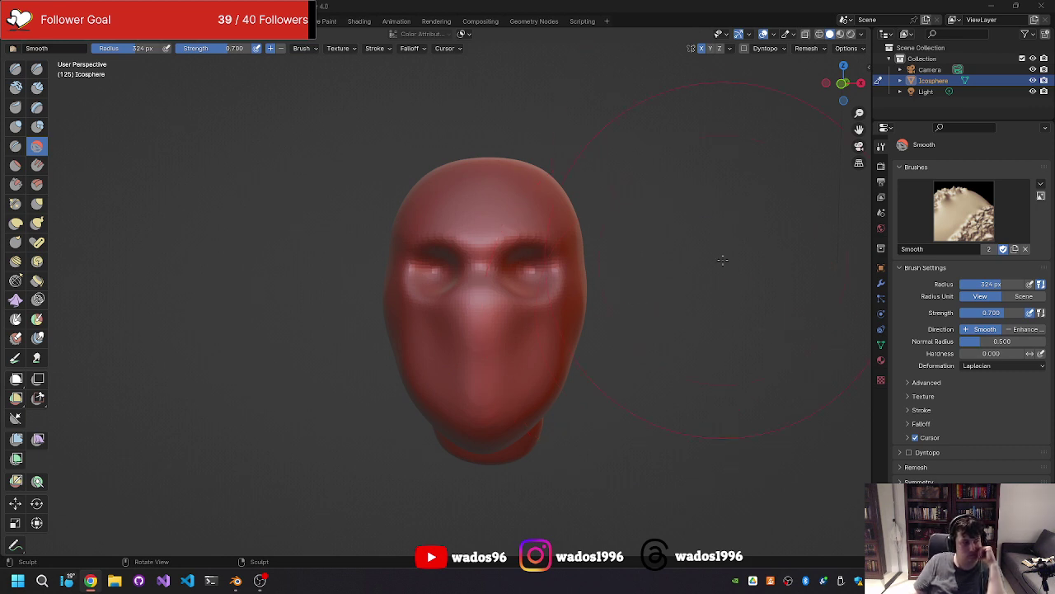
mouse_move(722, 260)
middle_mouse_down()
mouse_move(657, 249)
mouse_move(719, 285)
middle_mouse_up()
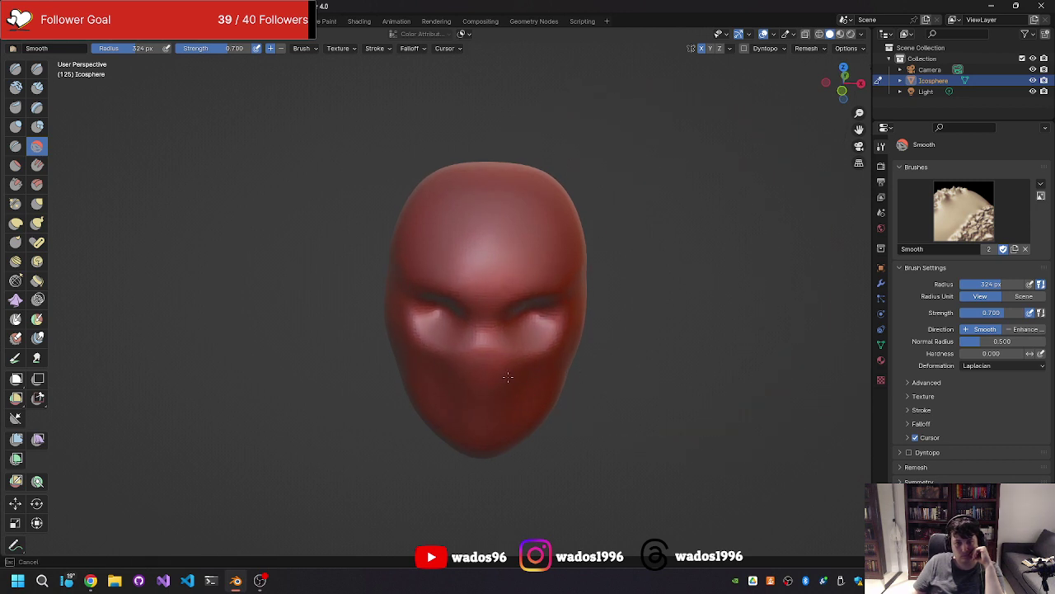
mouse_move(422, 316)
middle_mouse_down()
mouse_move(505, 221)
mouse_move(514, 241)
middle_mouse_up()
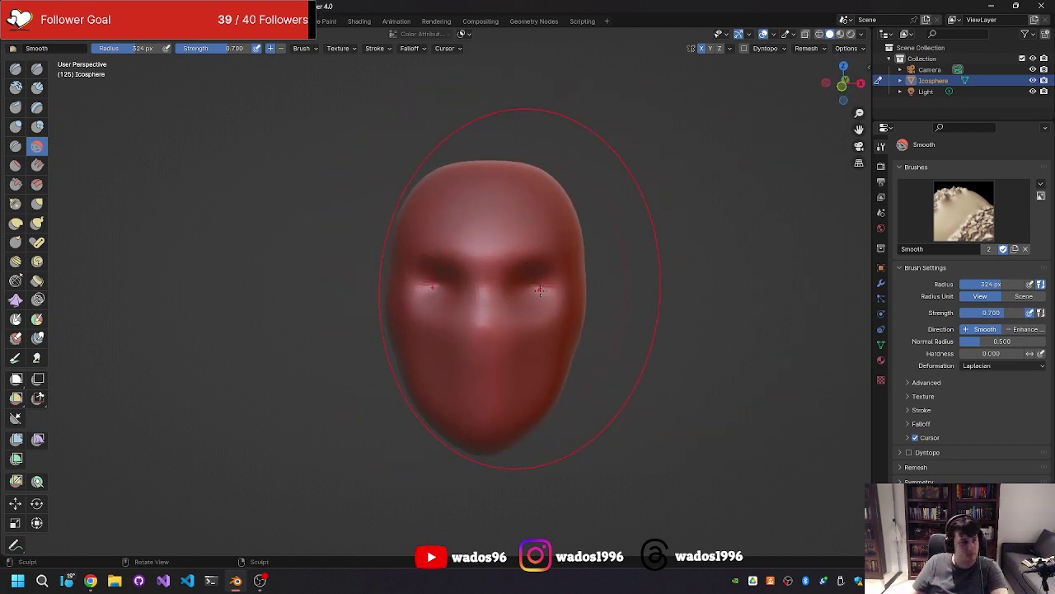
mouse_move(541, 290)
middle_mouse_down()
mouse_move(531, 295)
mouse_move(610, 240)
middle_mouse_up()
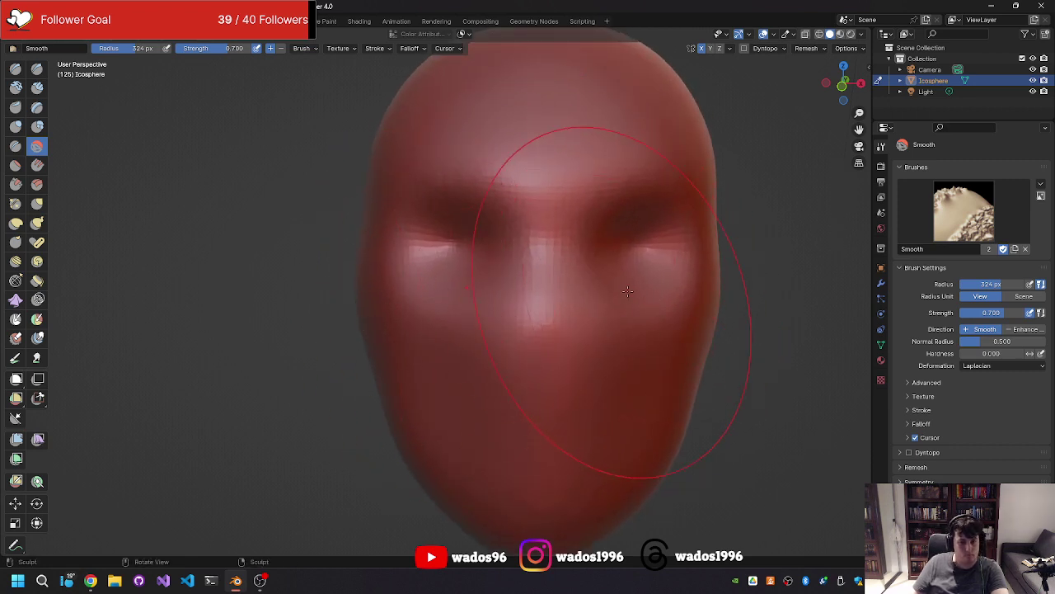
Step: Try Paint, Multires Displacement Eraser and Simplify brushes, ending on Clay Strips
key("ctrl+2")
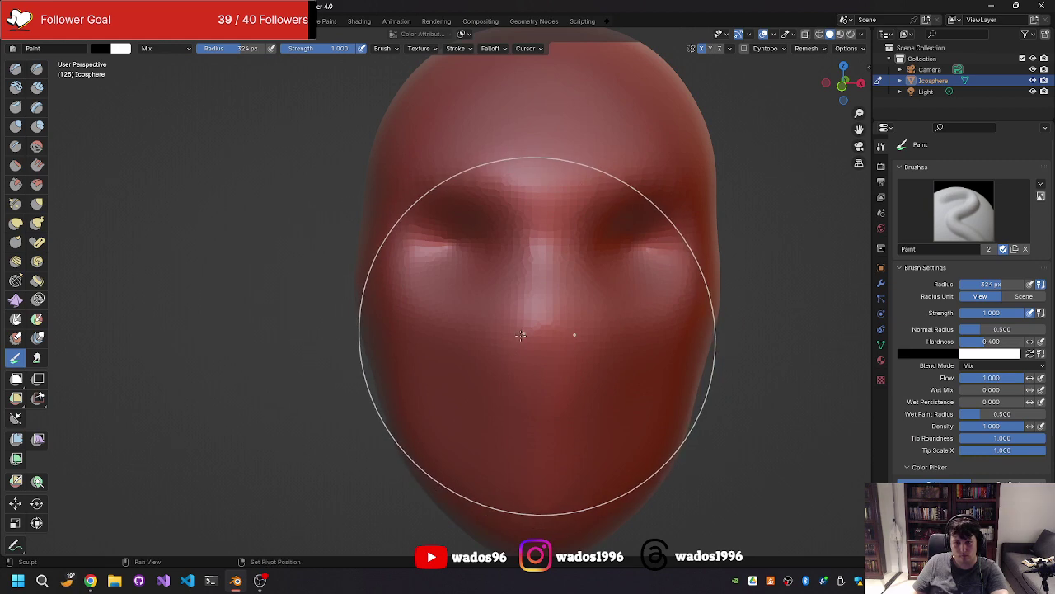
key("shift+space")
left_click(521, 336)
key("shift+space")
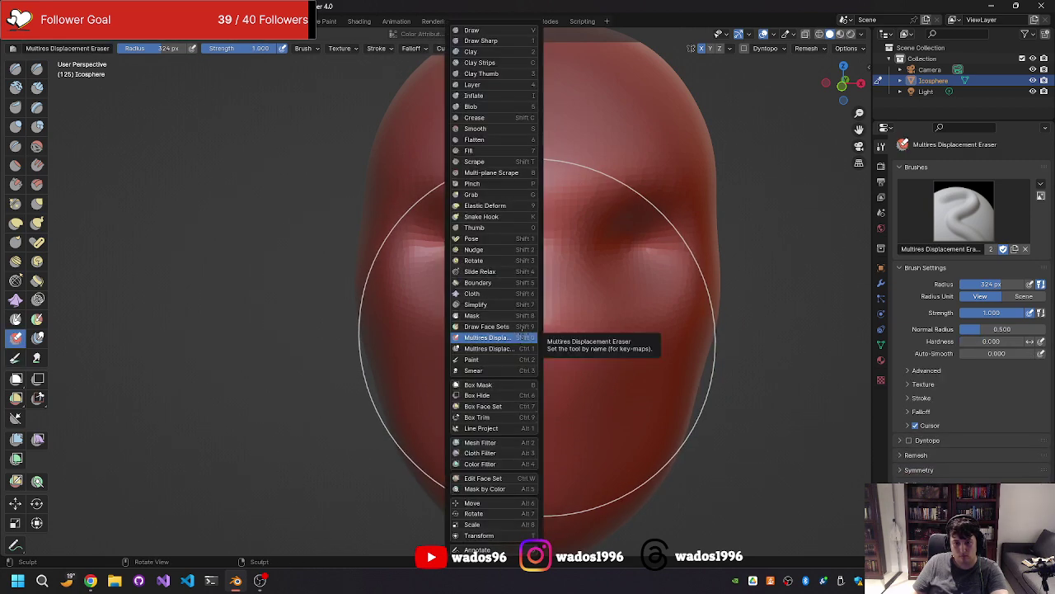
key("shift+7")
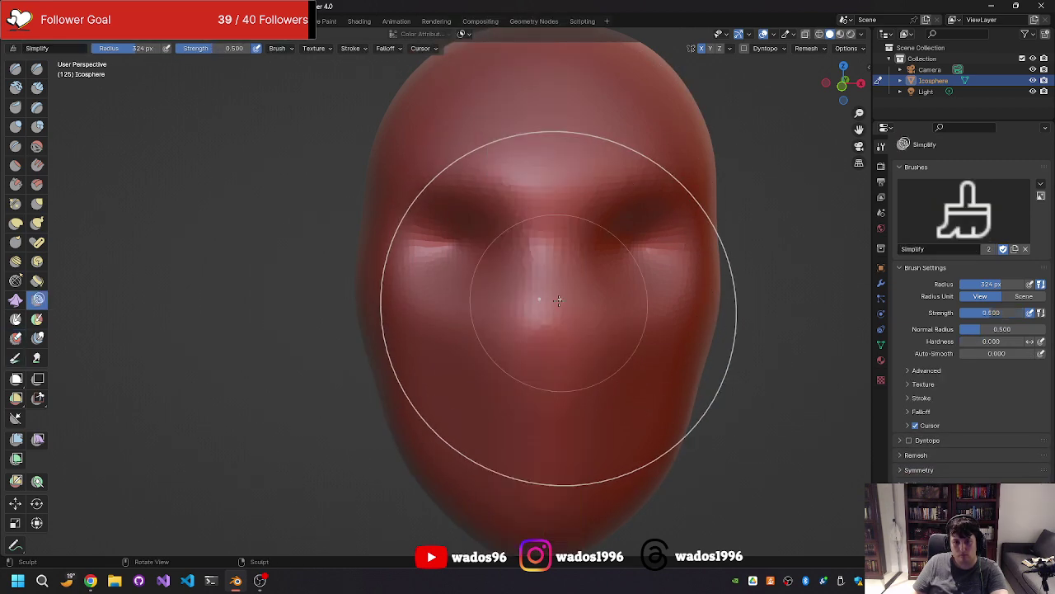
key("shift+space")
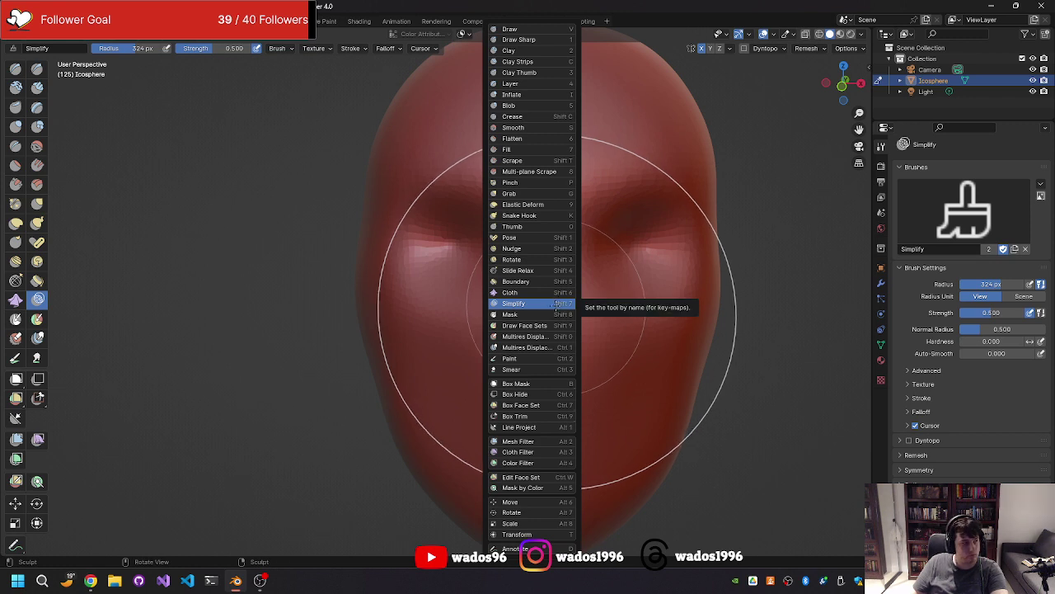
key("c")
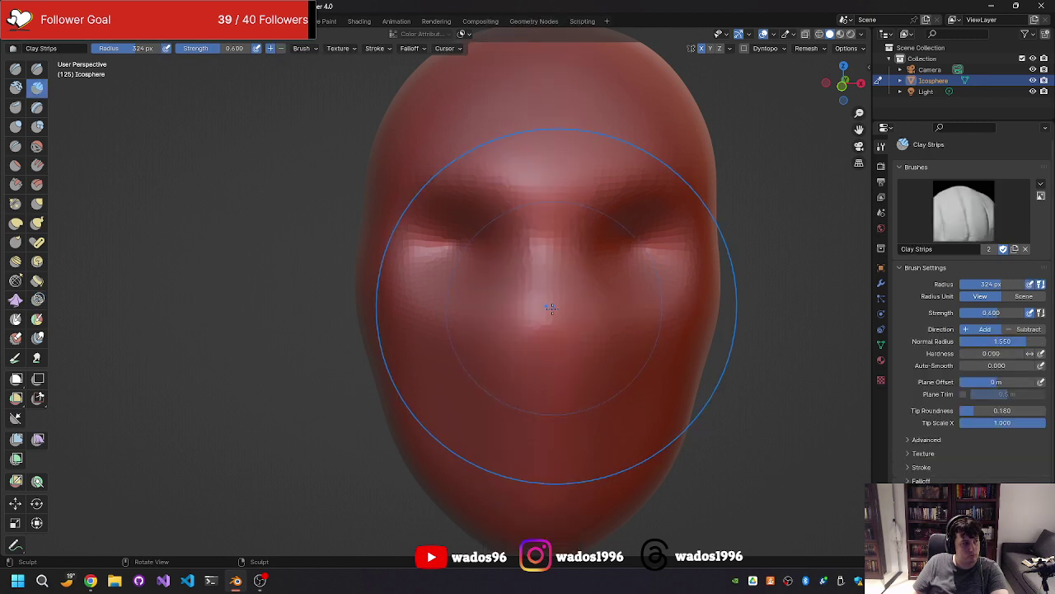
Step: At 71 px radius, lay Clay Strips down both sides and the middle of the nose
key("f")
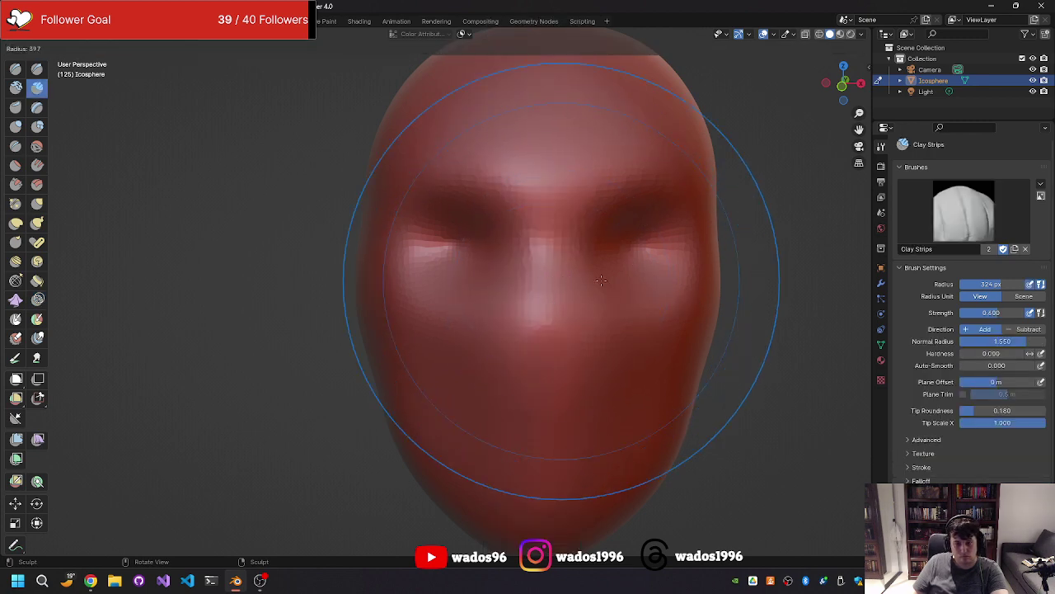
left_click(519, 313)
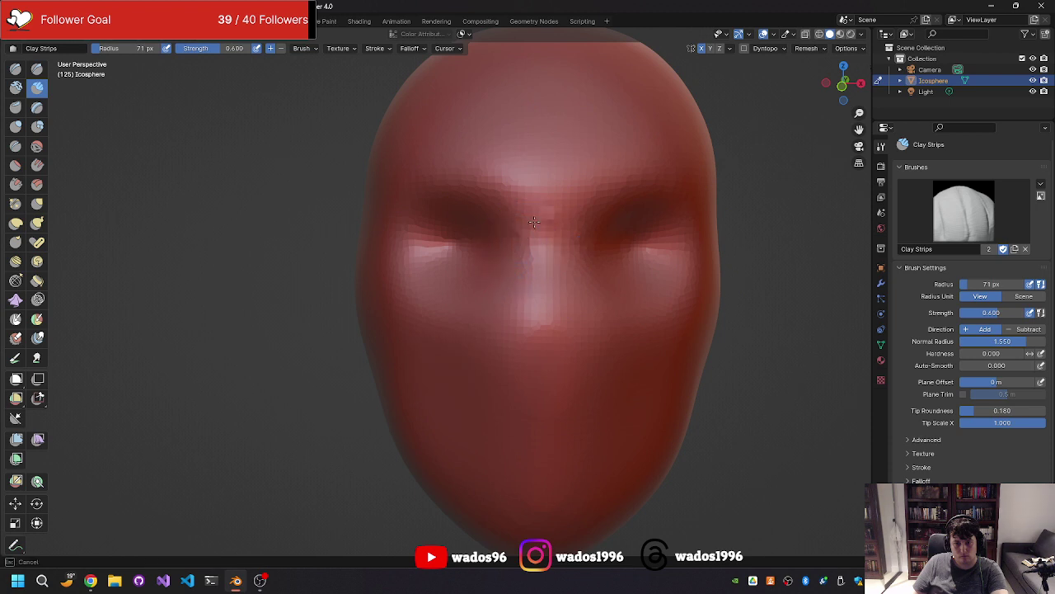
left_click_drag(515, 221, 515, 313)
left_click_drag(581, 221, 581, 330)
left_click_drag(549, 239, 542, 296)
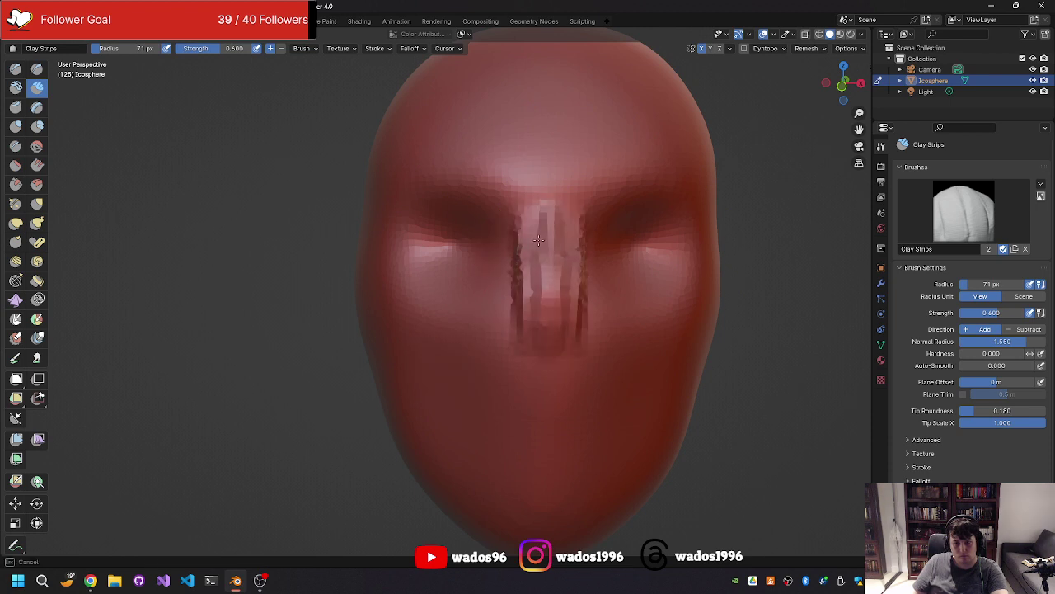
mouse_move(543, 297)
middle_mouse_down()
mouse_move(579, 284)
mouse_move(534, 225)
middle_mouse_up()
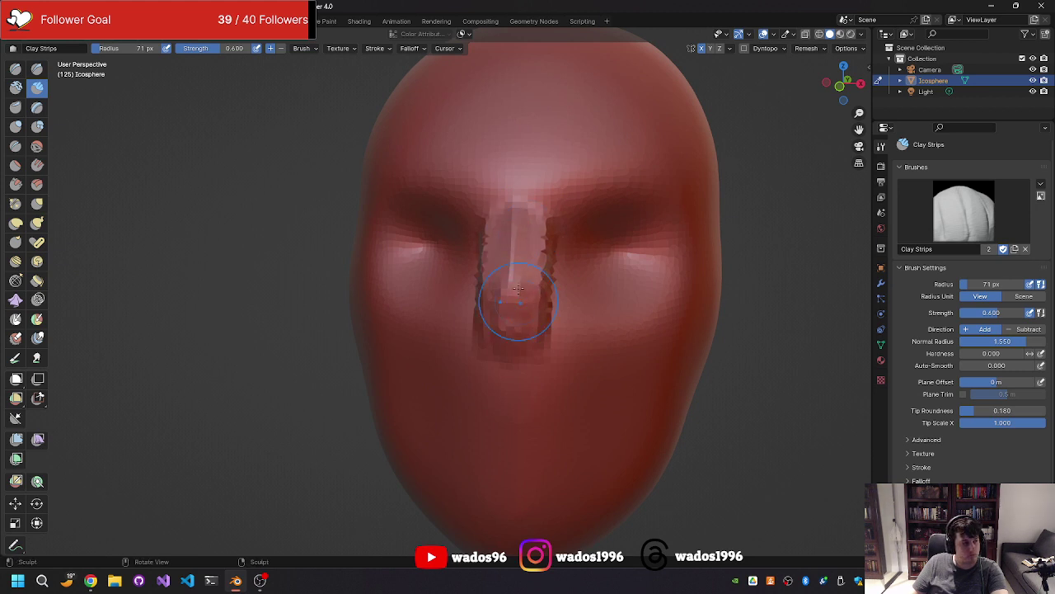
mouse_move(518, 287)
middle_mouse_down()
mouse_move(424, 289)
mouse_move(448, 278)
middle_mouse_up()
key("g")
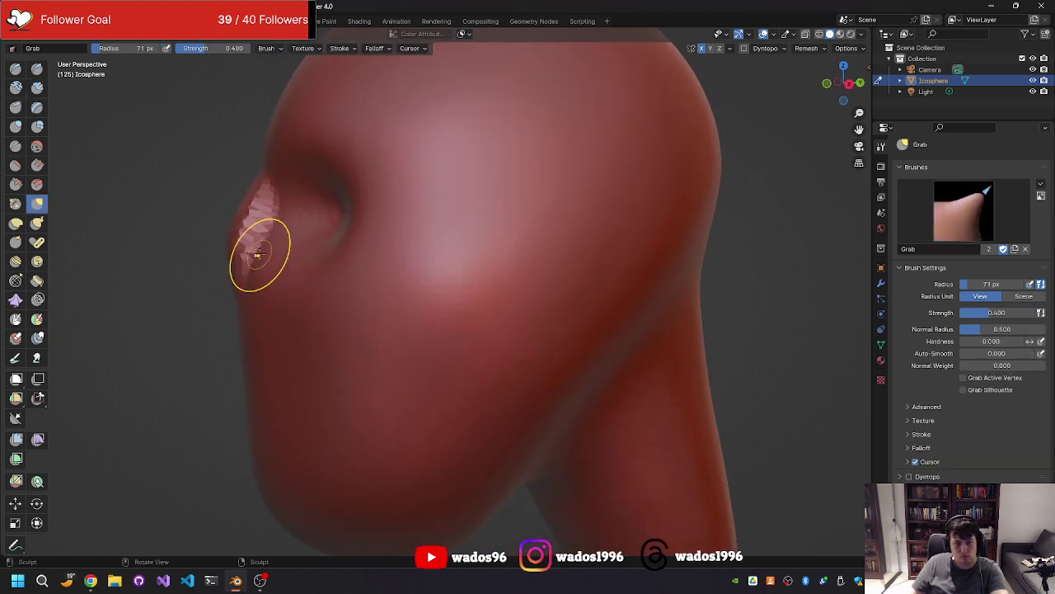
Step: Try pulling the nose tip with Grab, then undo it
left_click_drag(206, 247, 201, 248)
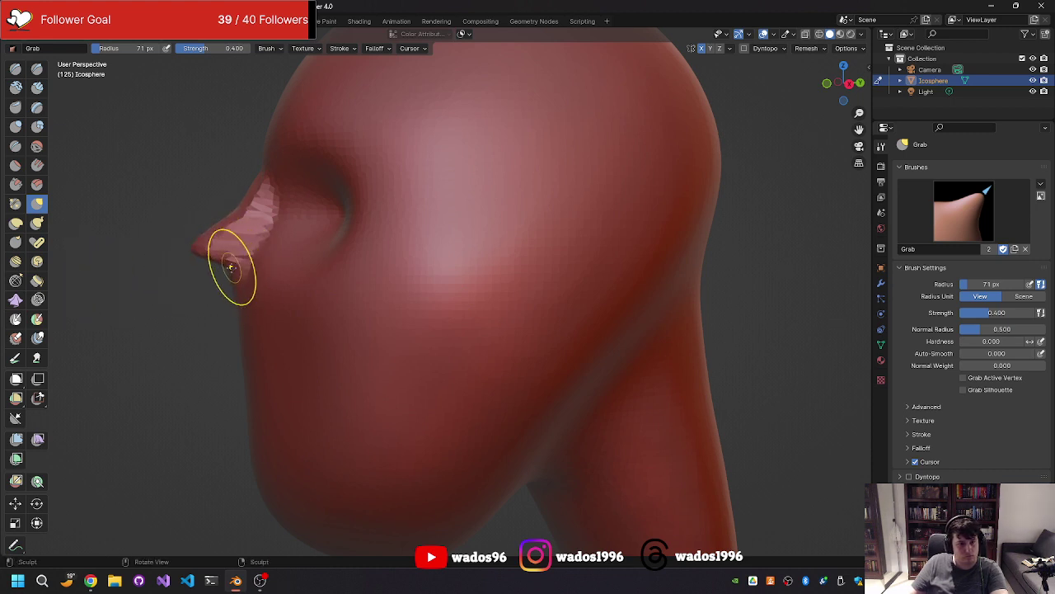
key("ctrl+z")
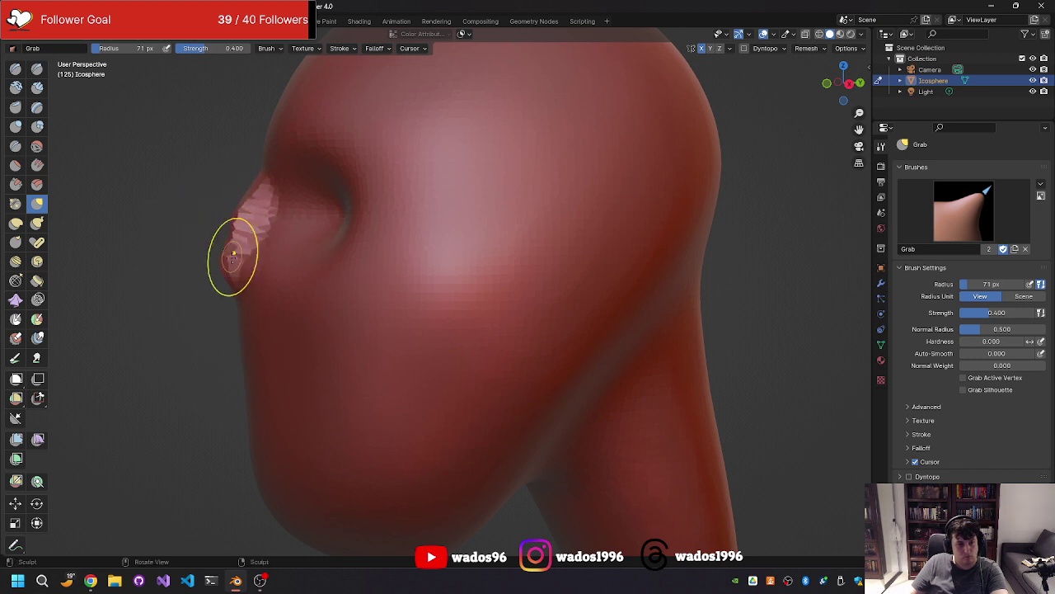
middle_click_drag(231, 257, 323, 255)
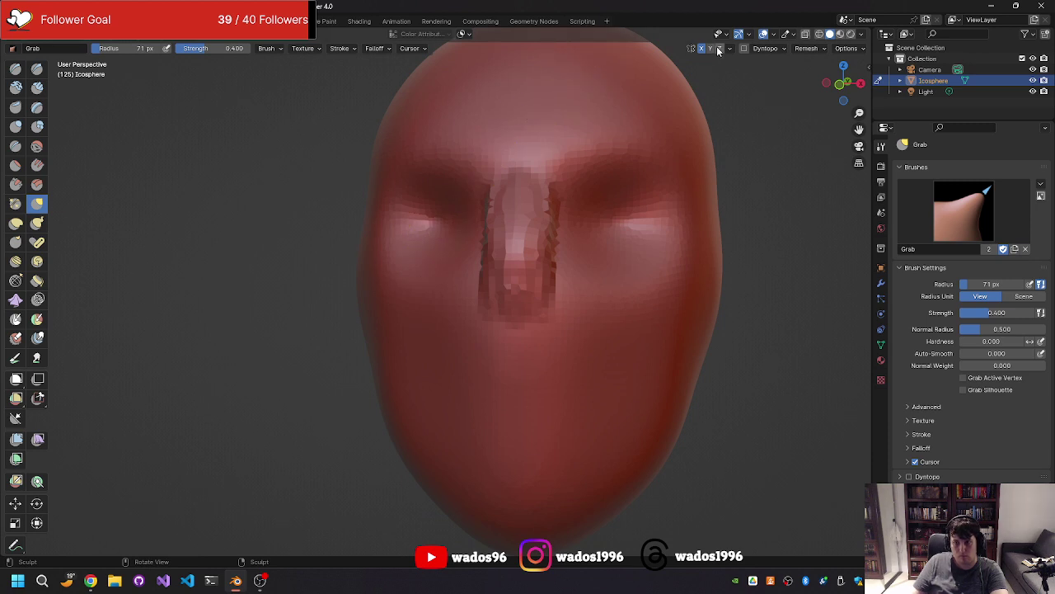
mouse_move(627, 132)
middle_mouse_down()
mouse_move(572, 189)
mouse_move(501, 227)
mouse_move(366, 238)
middle_mouse_up()
Step: Set the Grab radius to 119 px and pull the nose forward into a longer shape
key("f")
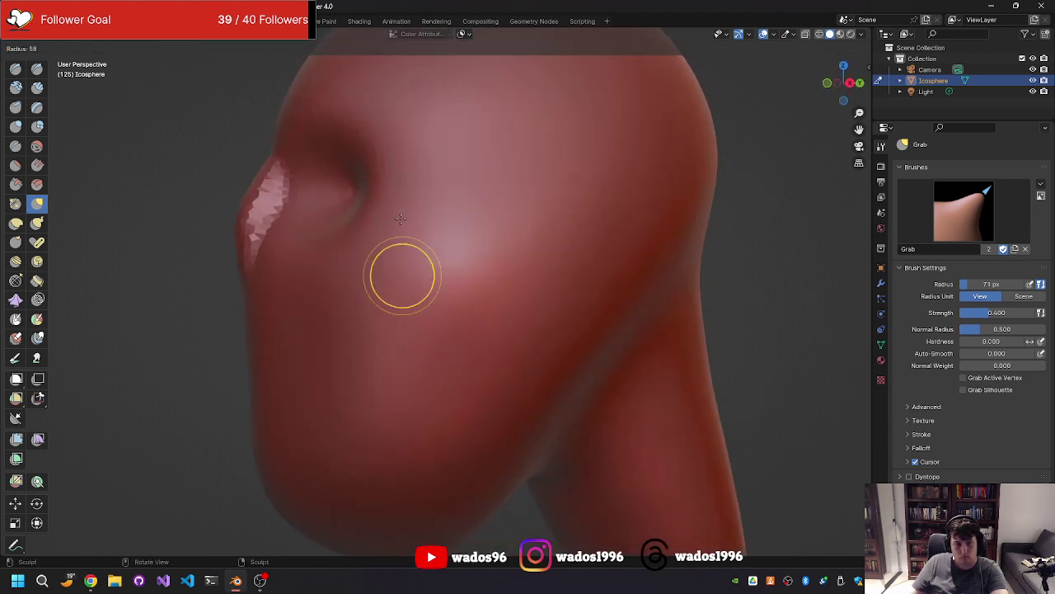
left_click(399, 218)
mouse_move(252, 239)
left_mouse_down()
mouse_move(188, 214)
mouse_move(238, 217)
left_mouse_up()
key("f")
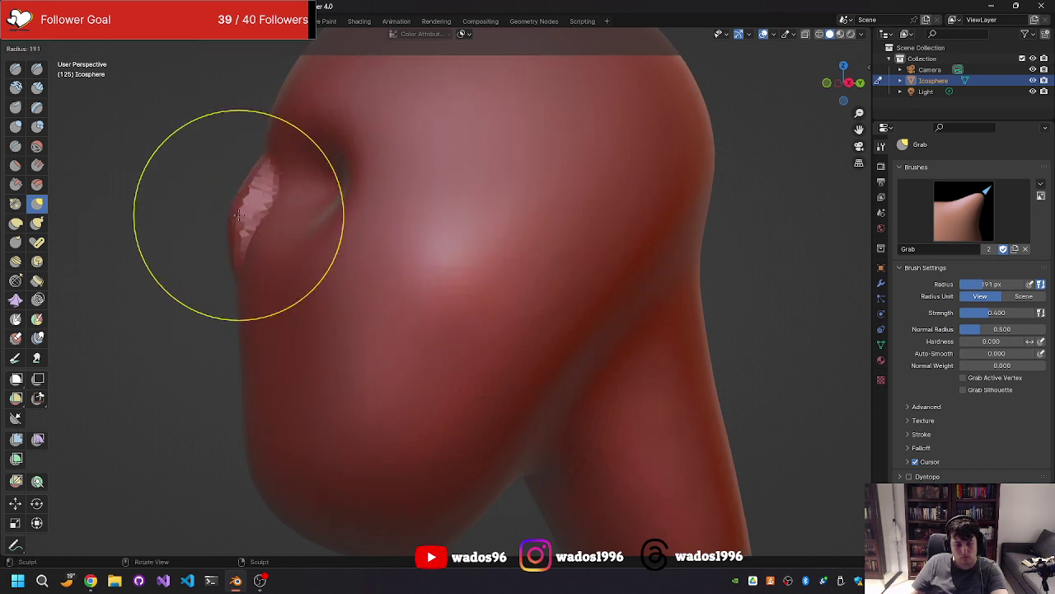
left_click(234, 209)
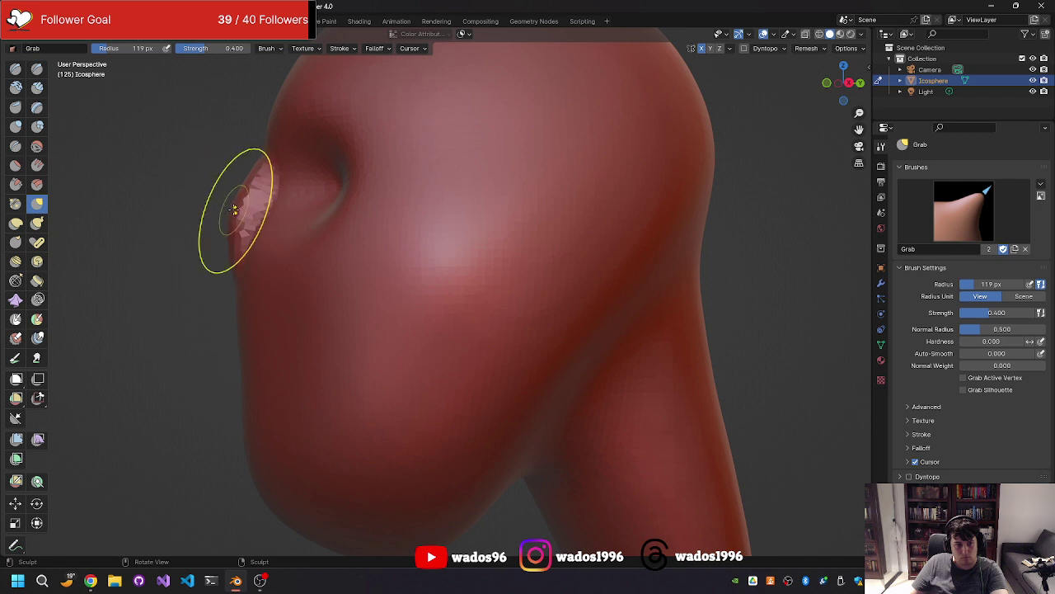
left_click_drag(234, 209, 156, 241)
middle_click_drag(157, 243, 365, 242)
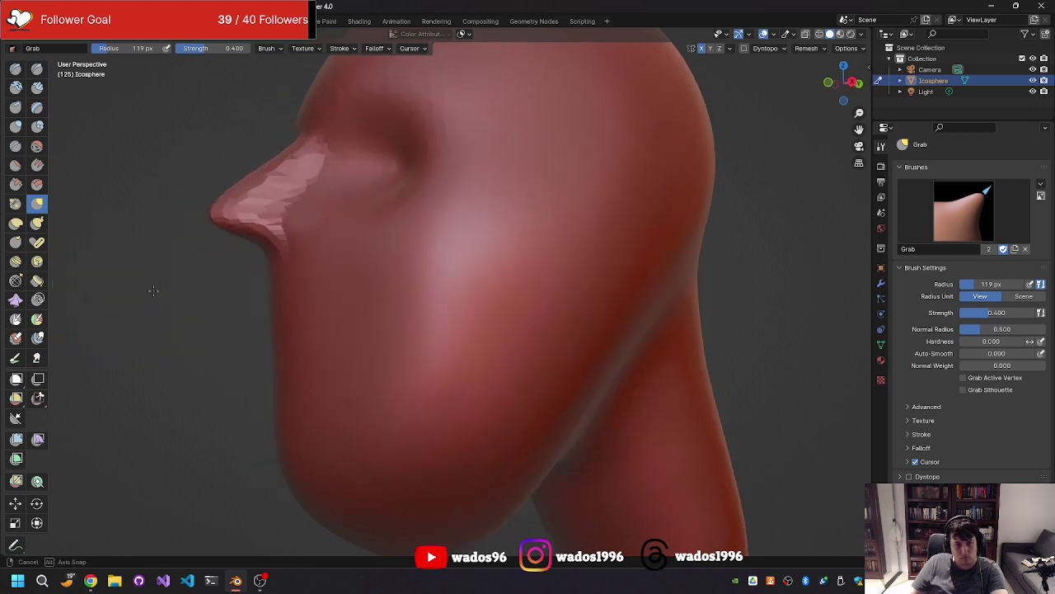
Step: Reshape the nose's sides and tip with further Grab strokes, checking from the front
mouse_move(681, 210)
left_mouse_down()
mouse_move(658, 217)
mouse_move(678, 235)
left_mouse_up()
middle_click_drag(679, 236, 583, 248)
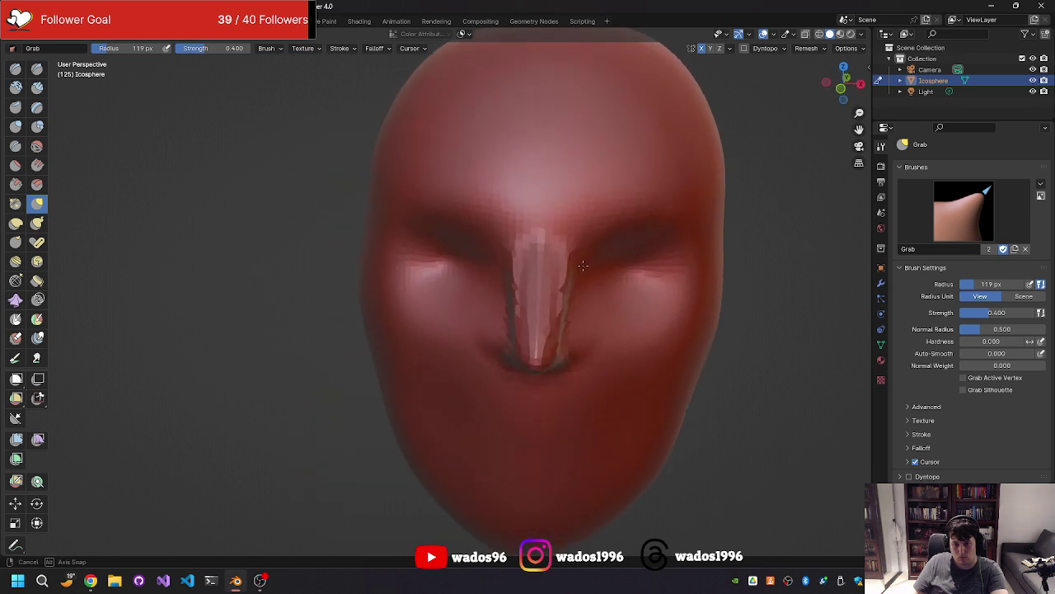
mouse_move(566, 282)
left_mouse_down()
mouse_move(555, 284)
mouse_move(593, 285)
left_mouse_up()
middle_click_drag(594, 285, 462, 281)
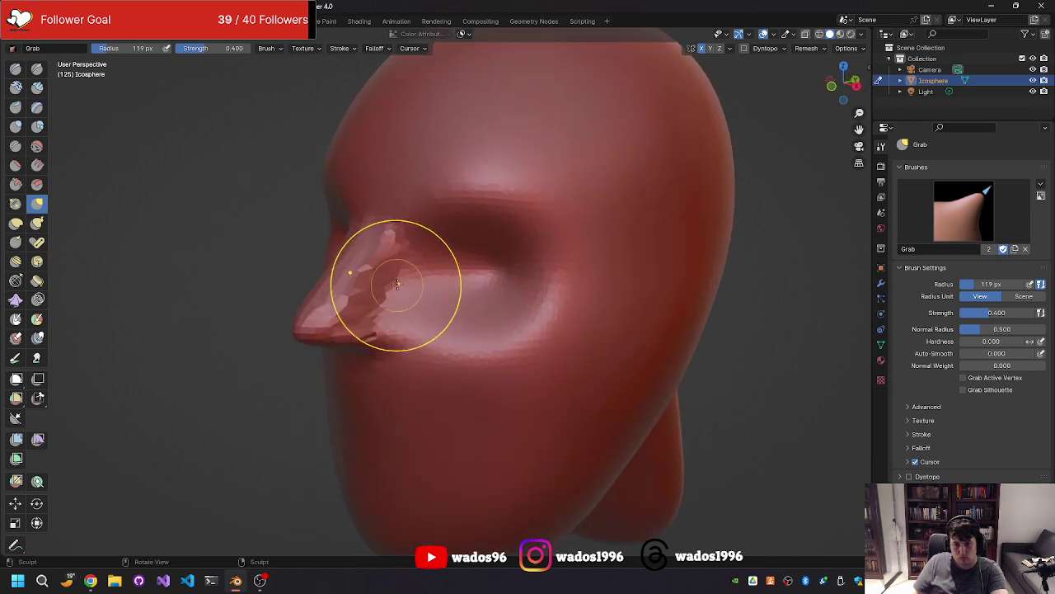
mouse_move(384, 278)
middle_mouse_down()
mouse_move(449, 284)
mouse_move(509, 252)
middle_mouse_up()
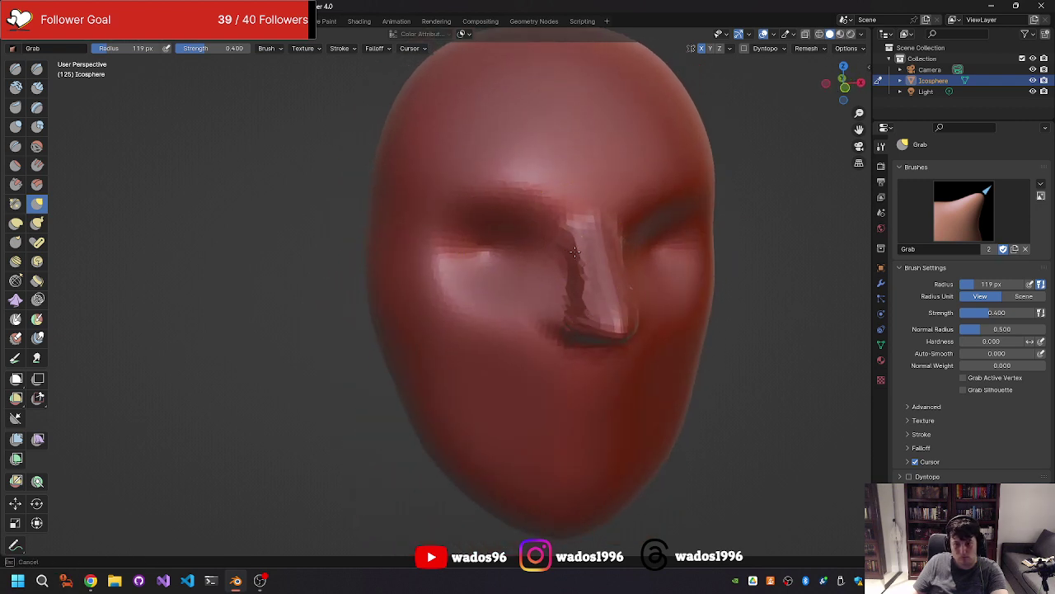
mouse_move(575, 252)
middle_mouse_down()
mouse_move(540, 245)
mouse_move(557, 239)
mouse_move(555, 275)
mouse_move(471, 262)
mouse_move(578, 267)
mouse_move(557, 276)
middle_mouse_up()
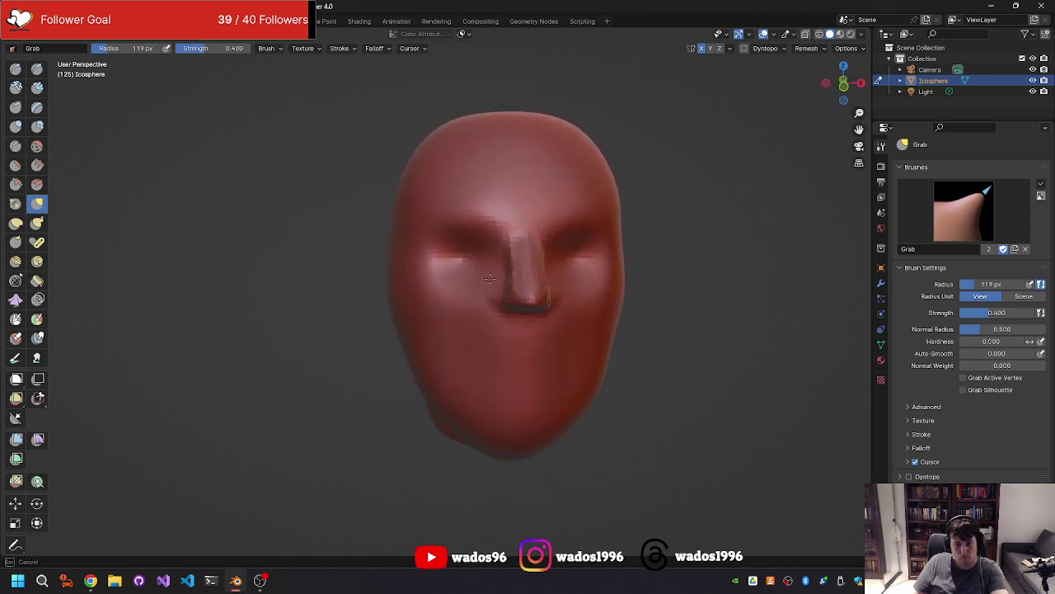
Step: Smooth the nose's jagged surface with a 66 px Smooth brush
middle_click_drag(491, 279, 620, 266)
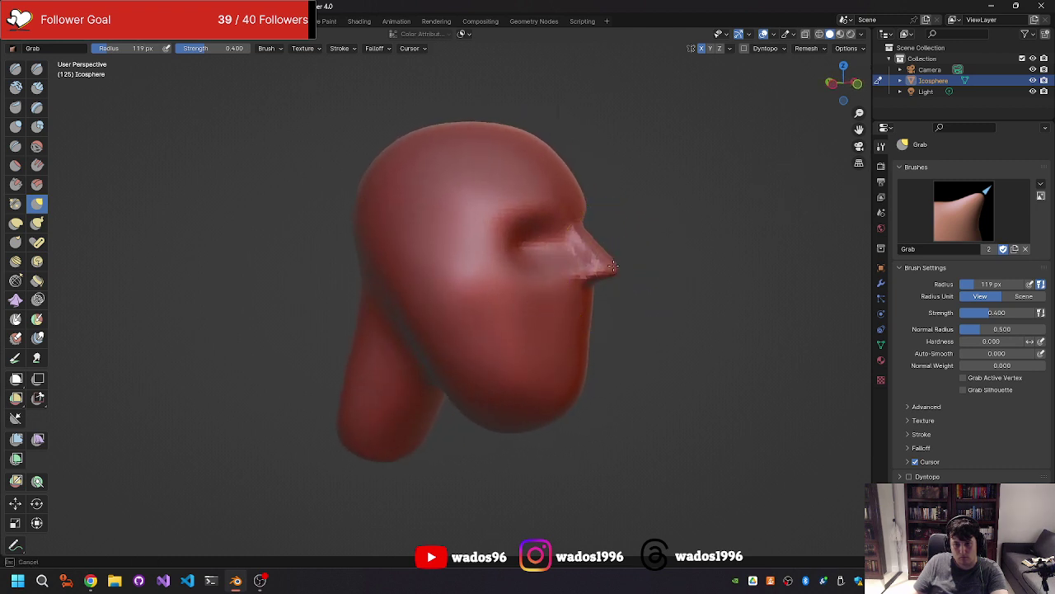
mouse_move(605, 269)
middle_mouse_down()
mouse_move(481, 262)
mouse_move(431, 277)
mouse_move(466, 295)
mouse_move(580, 206)
mouse_move(574, 240)
mouse_move(596, 239)
mouse_move(429, 244)
mouse_move(415, 255)
mouse_move(453, 253)
middle_mouse_up()
key("f")
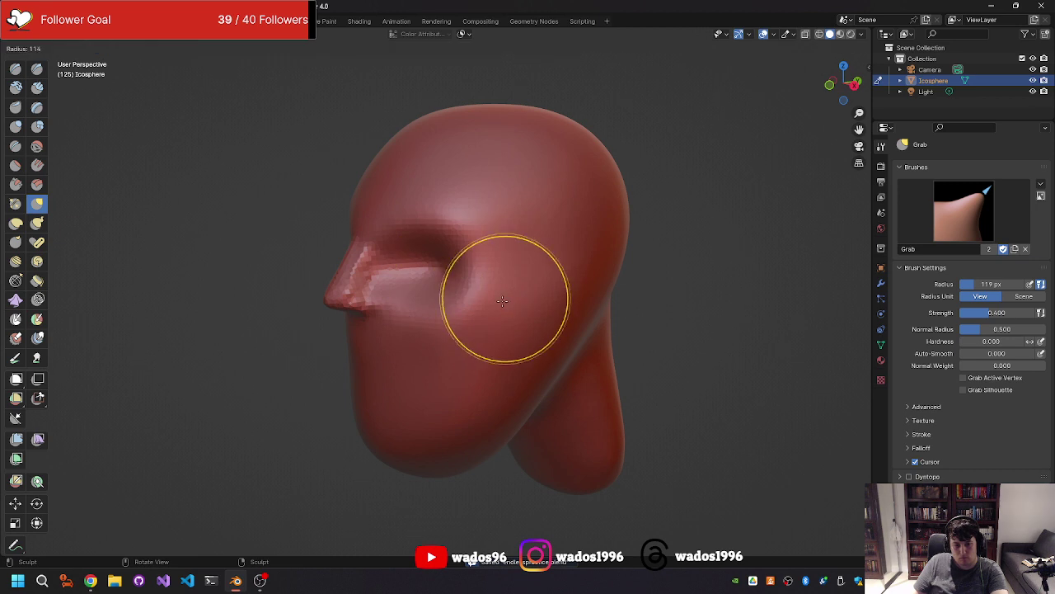
left_click(488, 307)
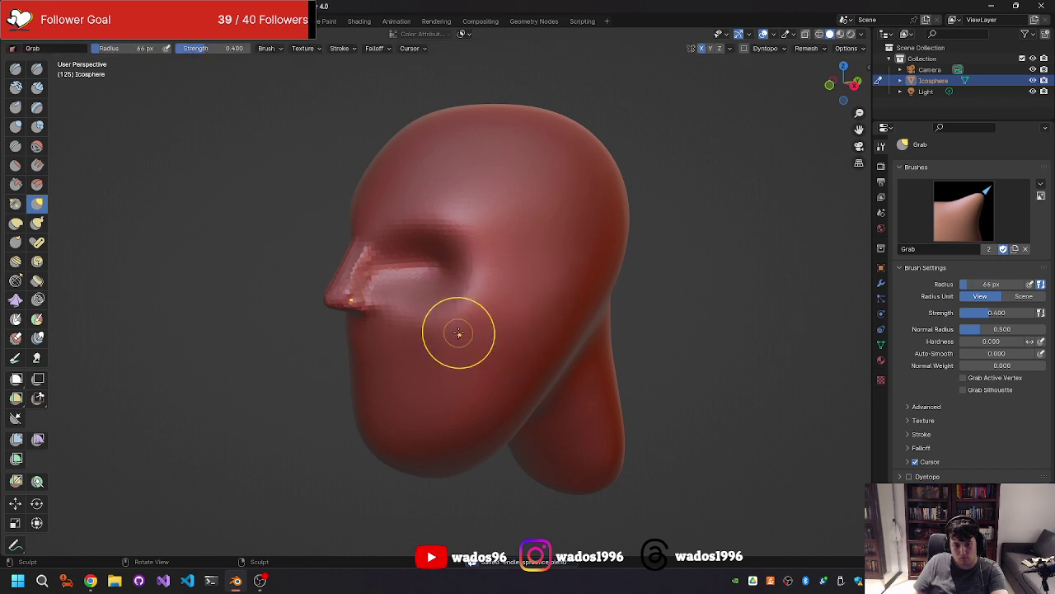
key("shift+s")
left_click_drag(351, 288, 387, 292)
middle_click_drag(412, 297, 505, 301)
mouse_move(546, 214)
middle_mouse_down()
mouse_move(506, 295)
mouse_move(466, 266)
mouse_move(457, 277)
mouse_move(508, 279)
middle_mouse_up()
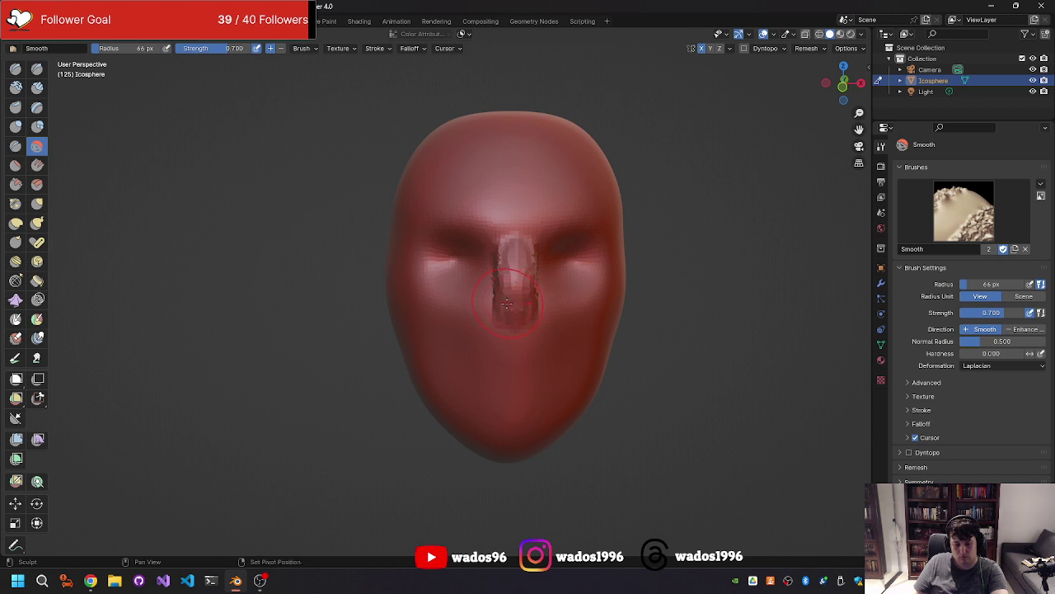
Step: Deepen the crease running up the nose with the Crease brush
key("shift+7")
key("shift+space")
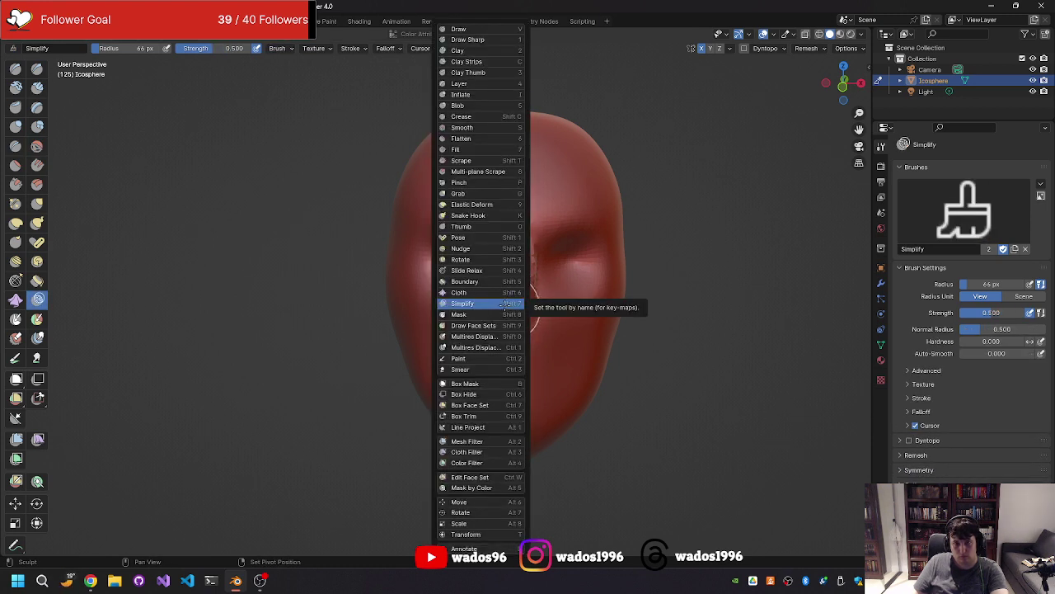
key("shift+c")
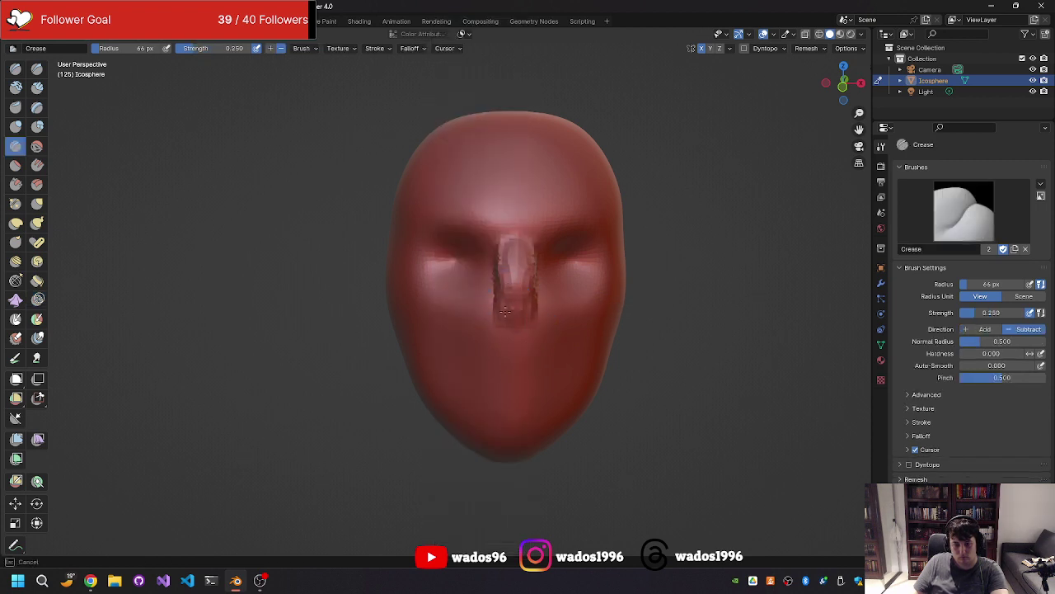
left_click_drag(510, 327, 512, 307)
Step: Add a Clay Strips stroke down the nose and orbit to check it from the front
key("shift+7")
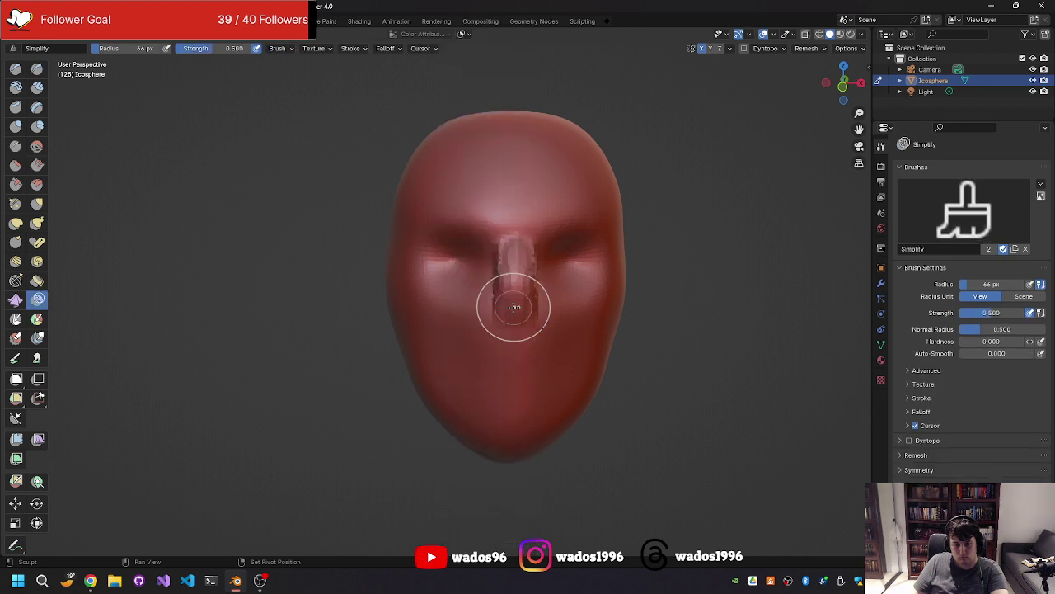
key("shift+space")
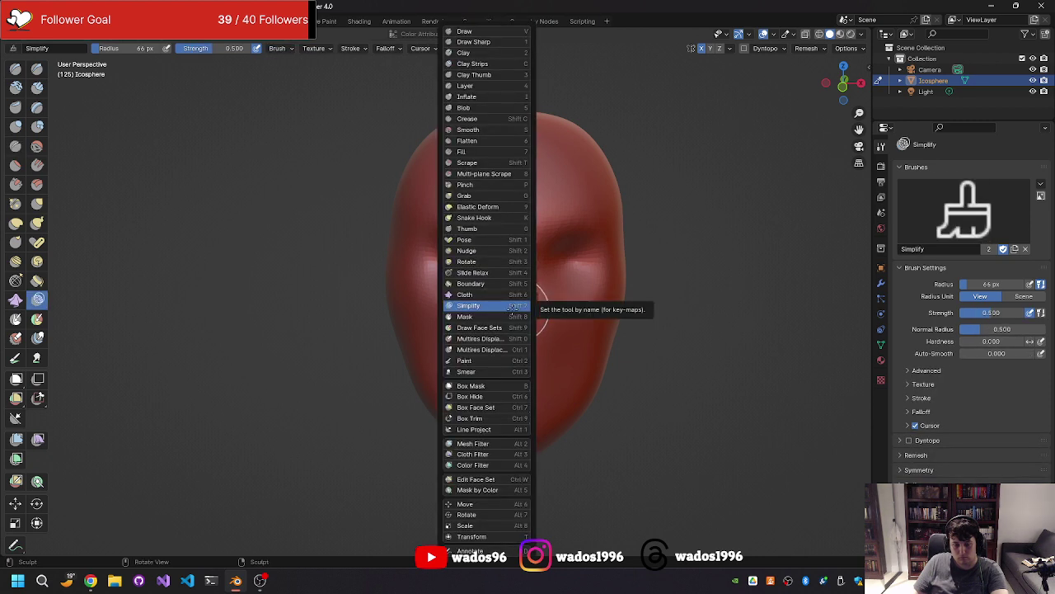
key("c")
left_click_drag(514, 297, 512, 301)
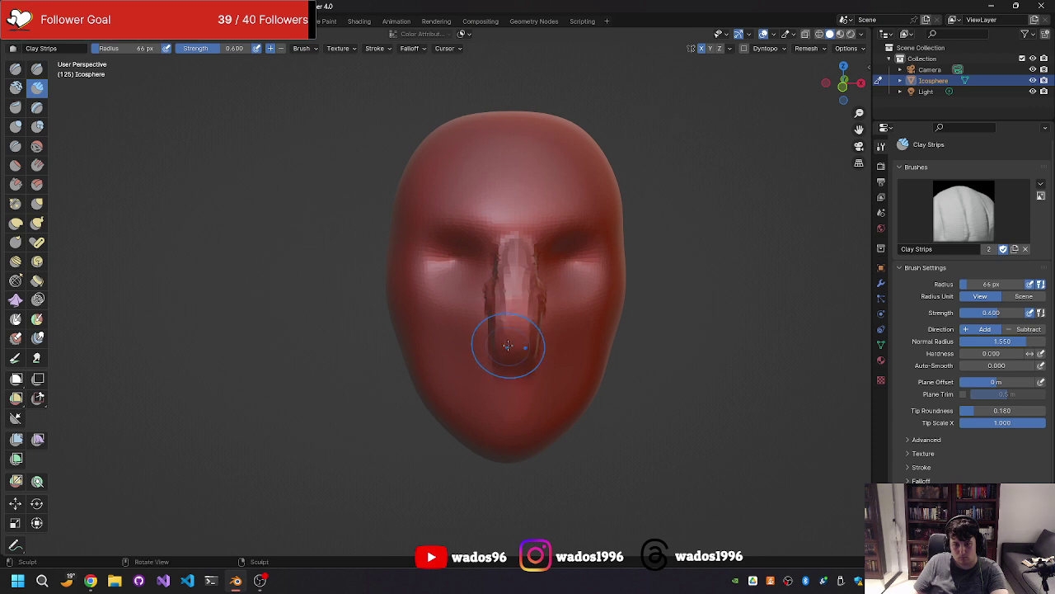
mouse_move(508, 345)
middle_mouse_down()
mouse_move(466, 296)
mouse_move(412, 296)
middle_mouse_up()
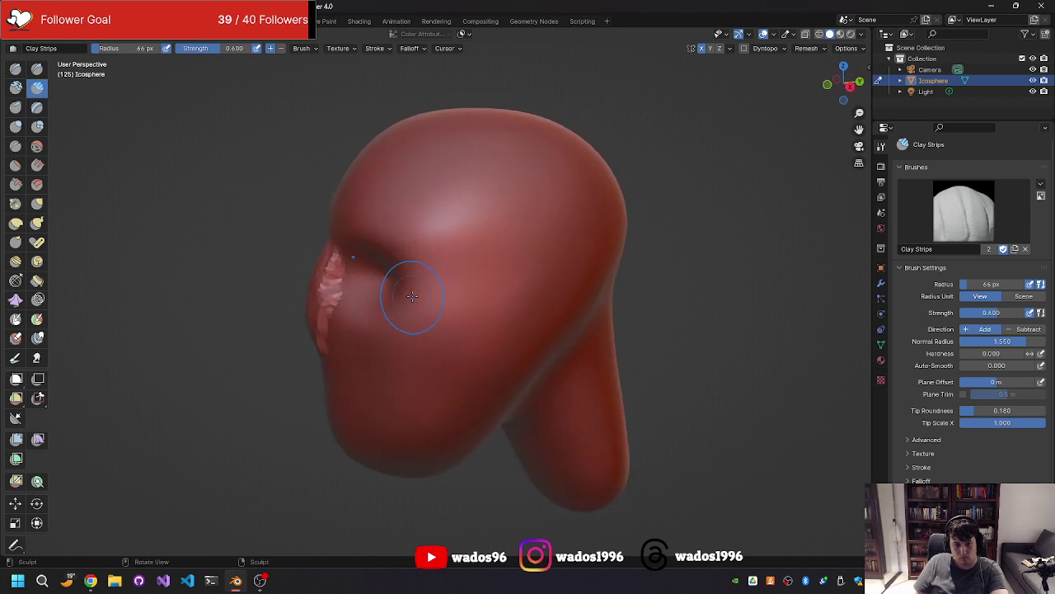
middle_click_drag(555, 263, 448, 300)
Step: With Grab at 132 px radius, pull the nose into shape and push the tip slightly inward
key("g")
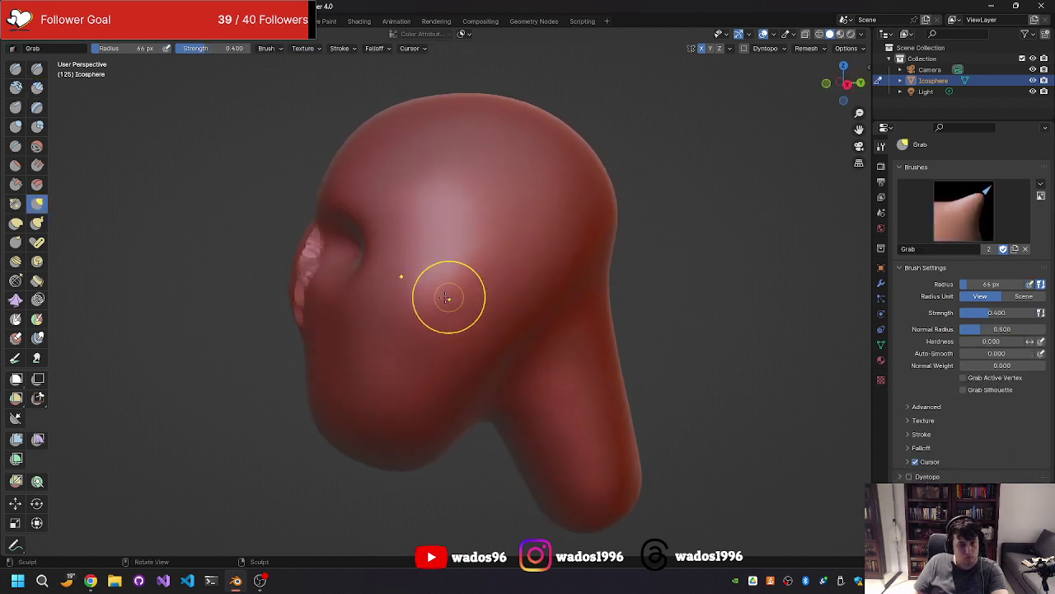
middle_click_drag(346, 286, 368, 297)
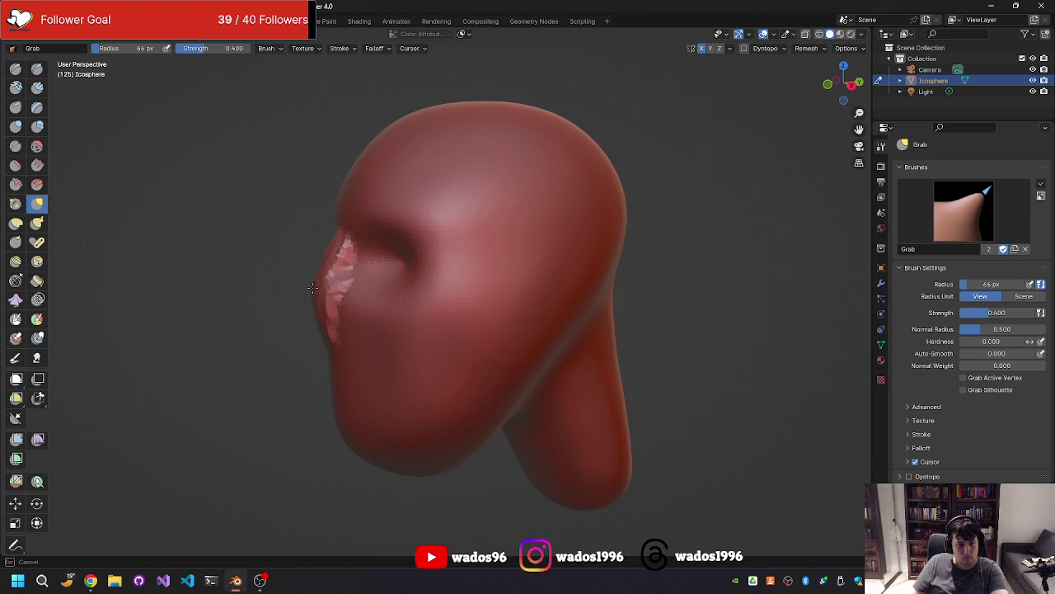
middle_click_drag(281, 297, 278, 295)
middle_click_drag(395, 254, 425, 237)
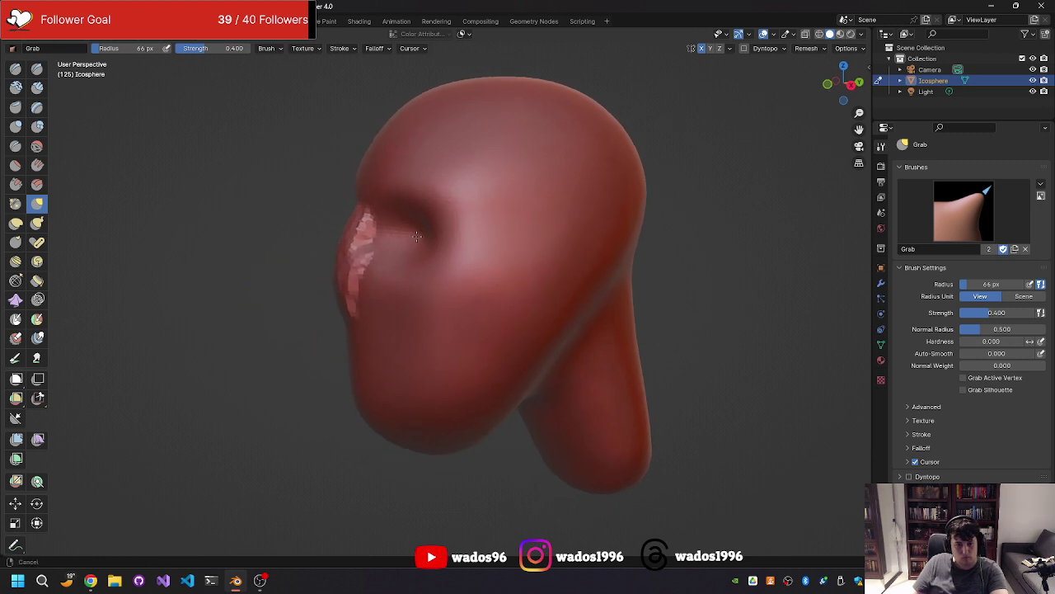
key("f")
left_click(357, 268)
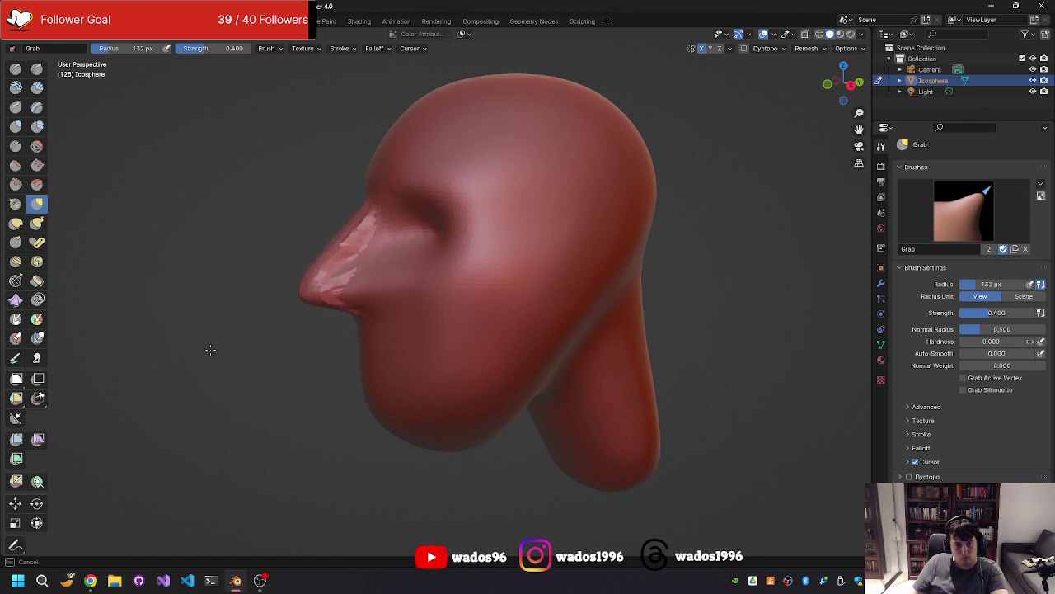
middle_click_drag(210, 349, 546, 247)
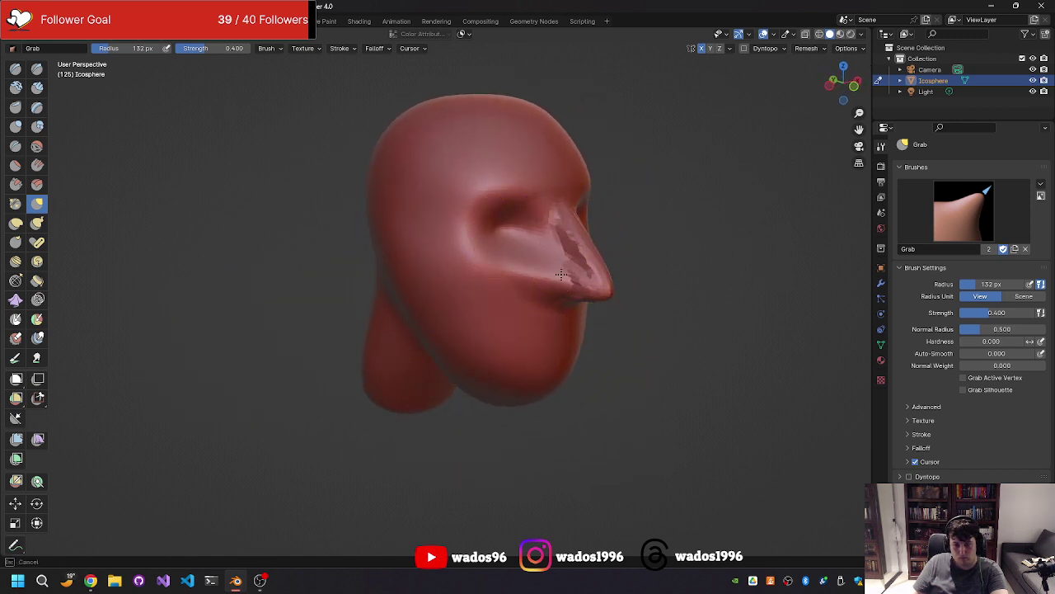
mouse_move(561, 274)
left_mouse_down()
mouse_move(549, 278)
mouse_move(566, 278)
left_mouse_up()
mouse_move(566, 278)
middle_mouse_down()
mouse_move(446, 286)
mouse_move(401, 271)
mouse_move(346, 287)
middle_mouse_up()
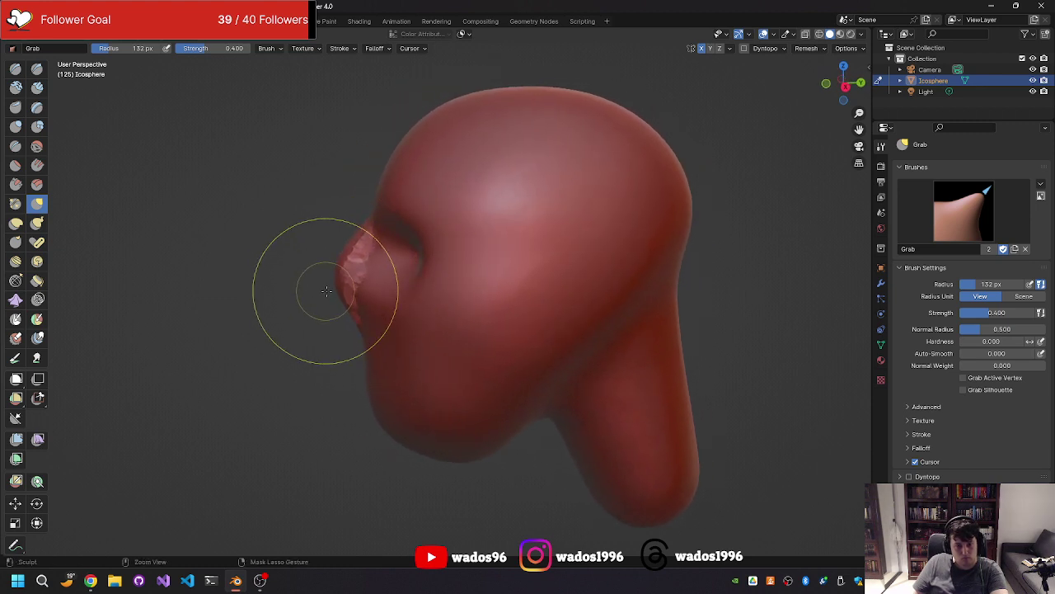
left_click_drag(330, 288, 367, 288)
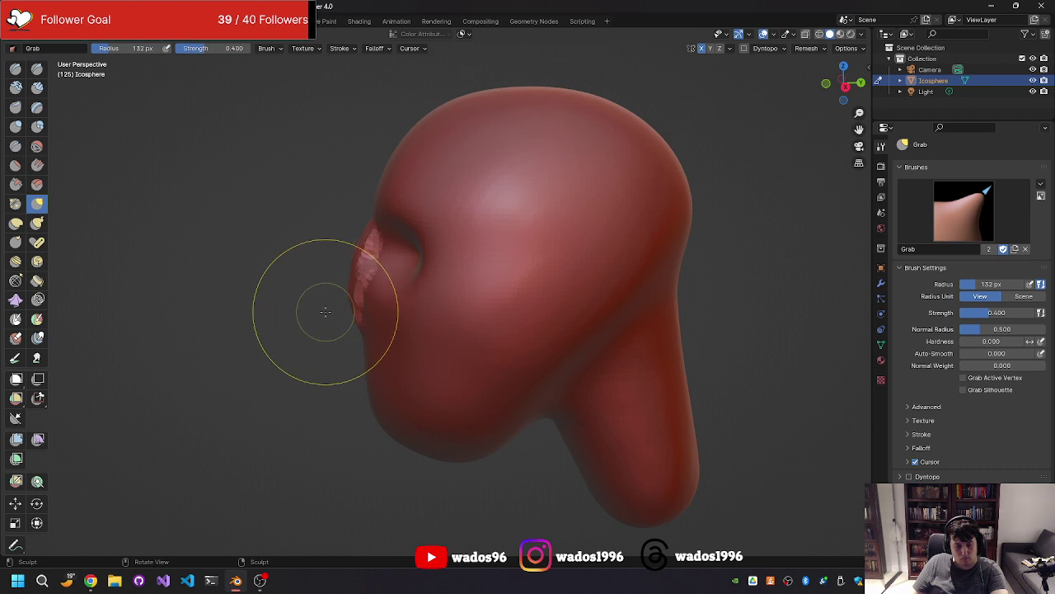
Step: Undo the last nose-tip pull and settle the Grab brush radius at 56 px
key("f")
left_click(294, 365)
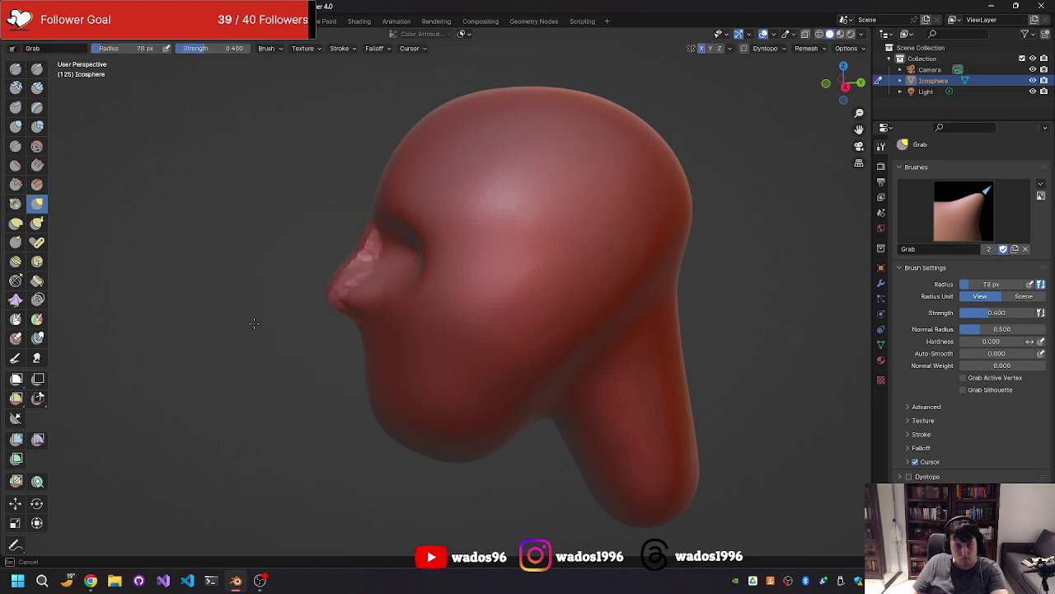
mouse_move(316, 301)
middle_mouse_down()
mouse_move(479, 266)
mouse_move(366, 266)
middle_mouse_up()
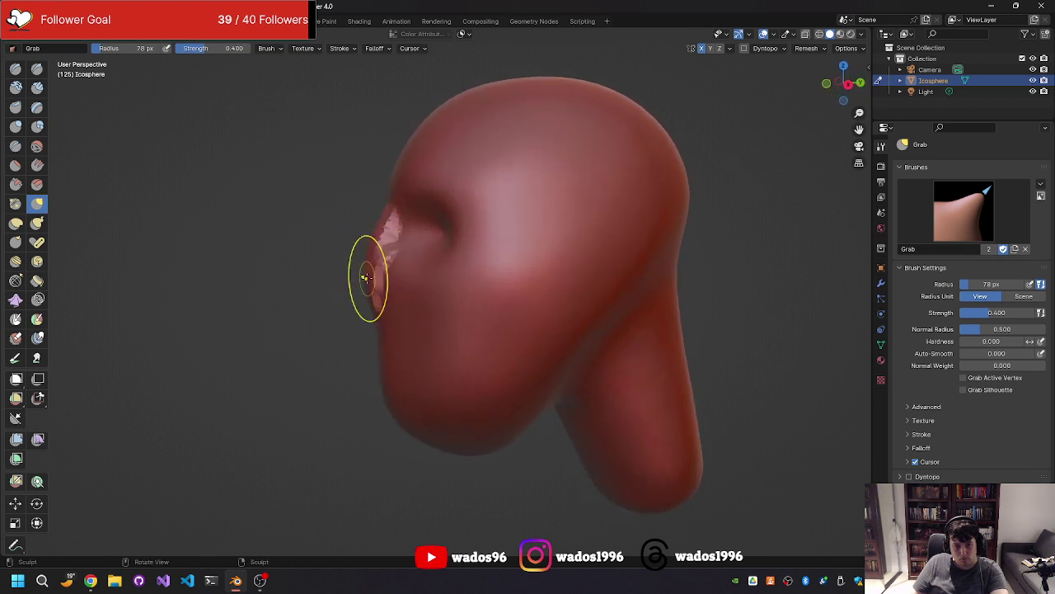
key("ctrl+z")
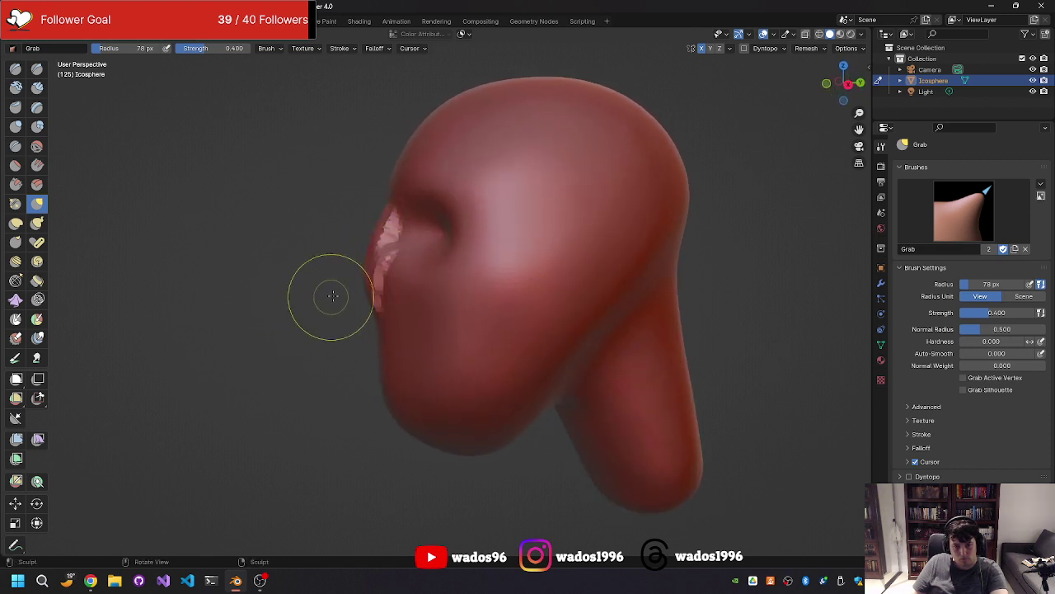
key("f")
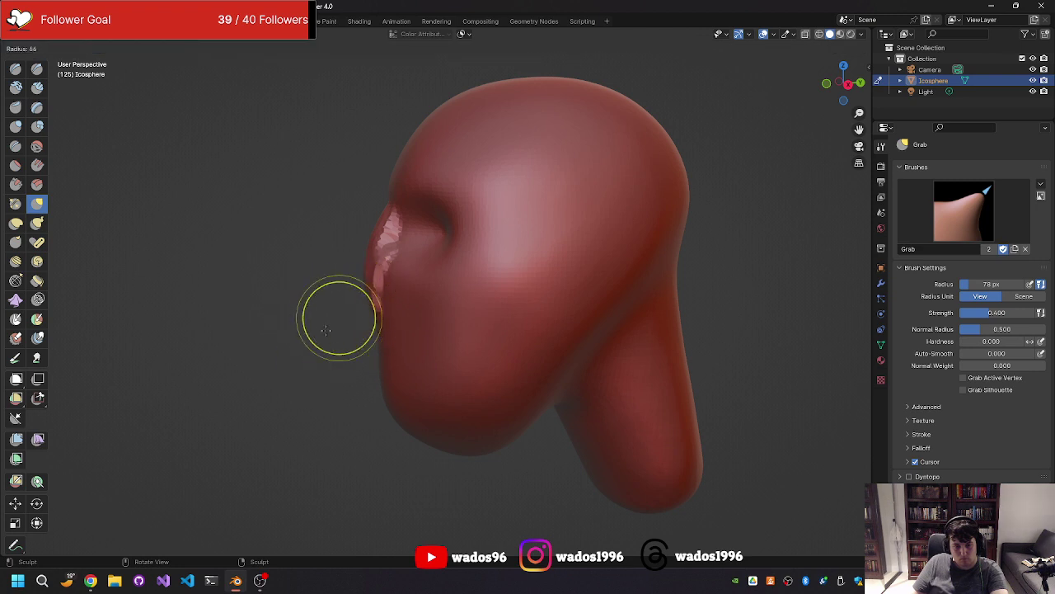
left_click(315, 347)
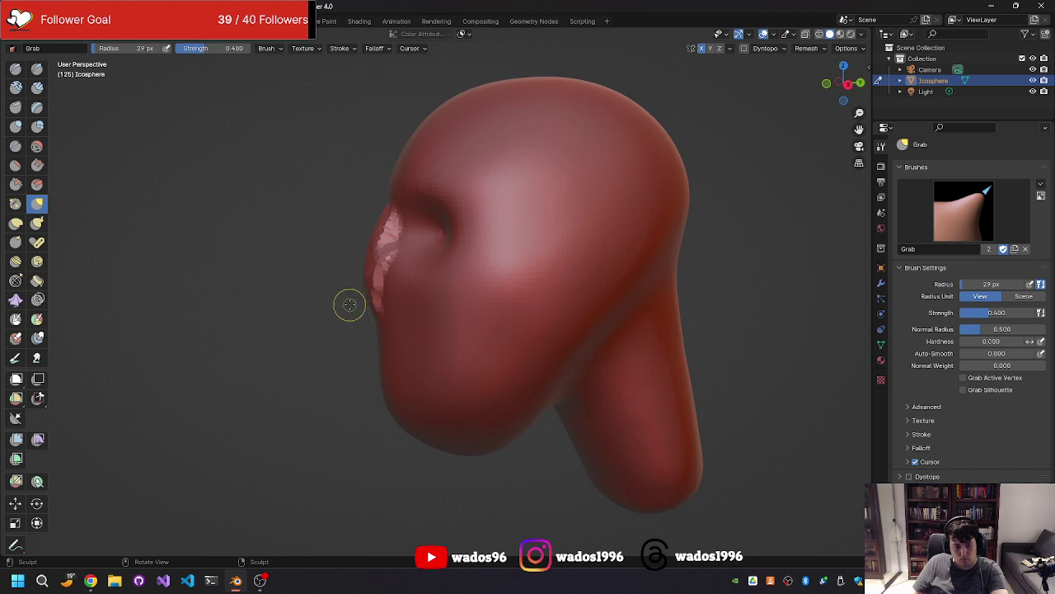
key("f")
left_click(360, 303)
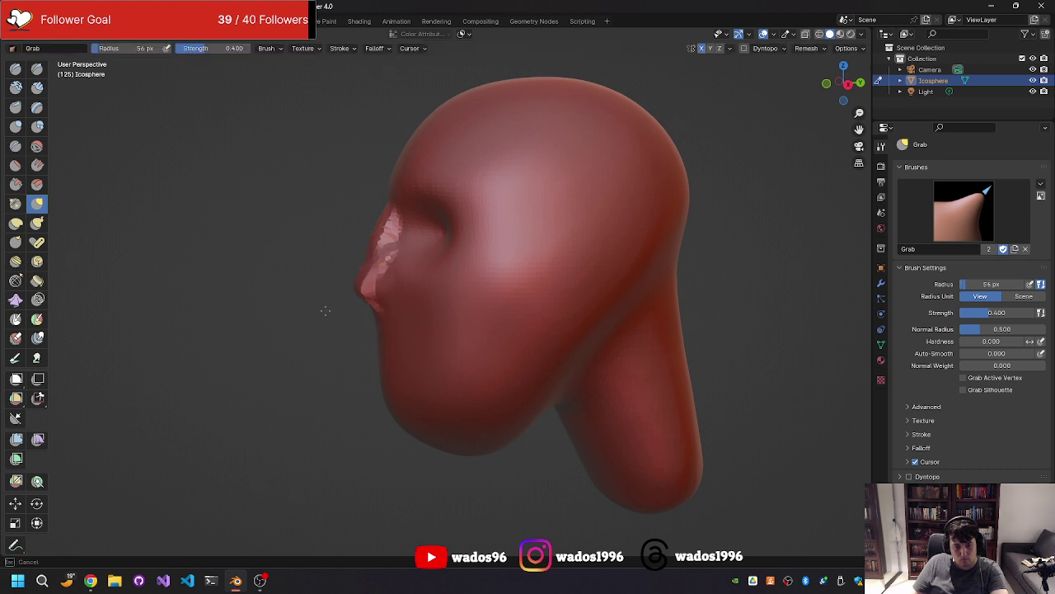
Step: Reshape the side of the nose and pull its tip forward and down, checking both profiles
middle_click_drag(278, 346, 548, 250)
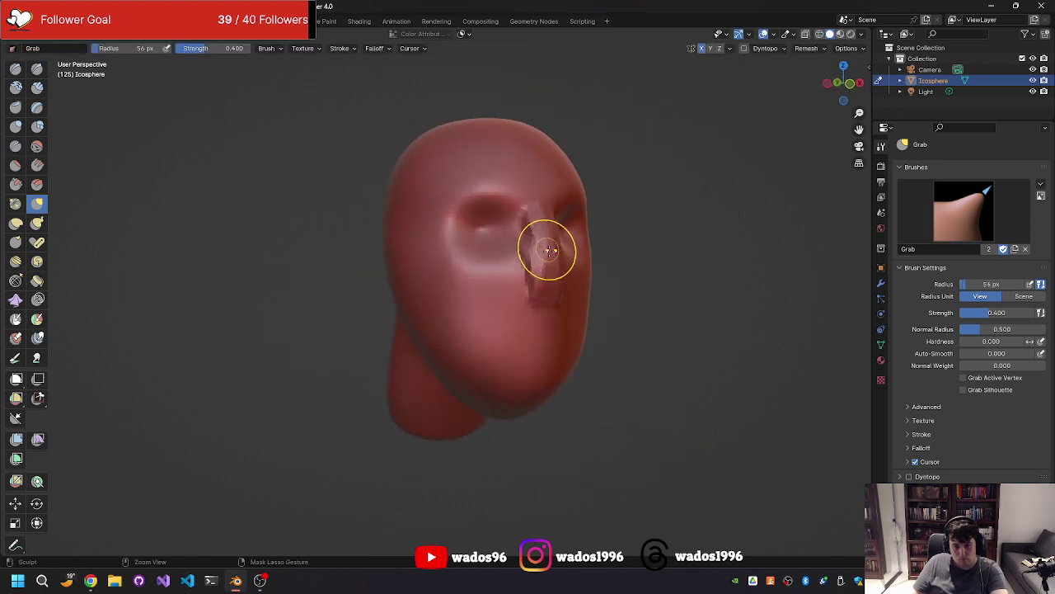
mouse_move(552, 273)
middle_mouse_down()
mouse_move(580, 282)
mouse_move(566, 272)
middle_mouse_up()
left_click_drag(566, 272, 556, 278)
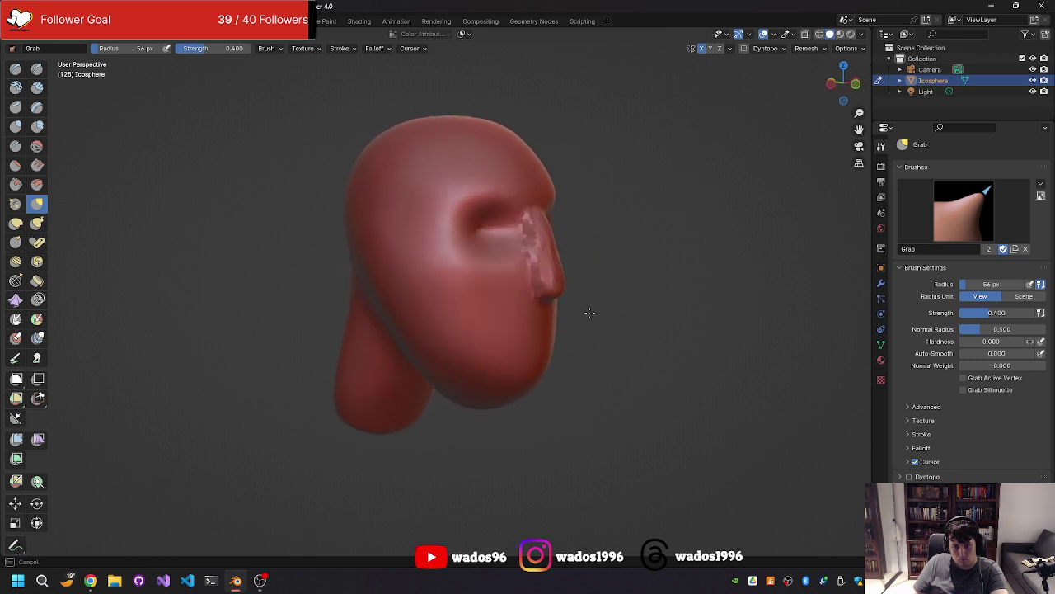
left_click_drag(589, 312, 566, 258)
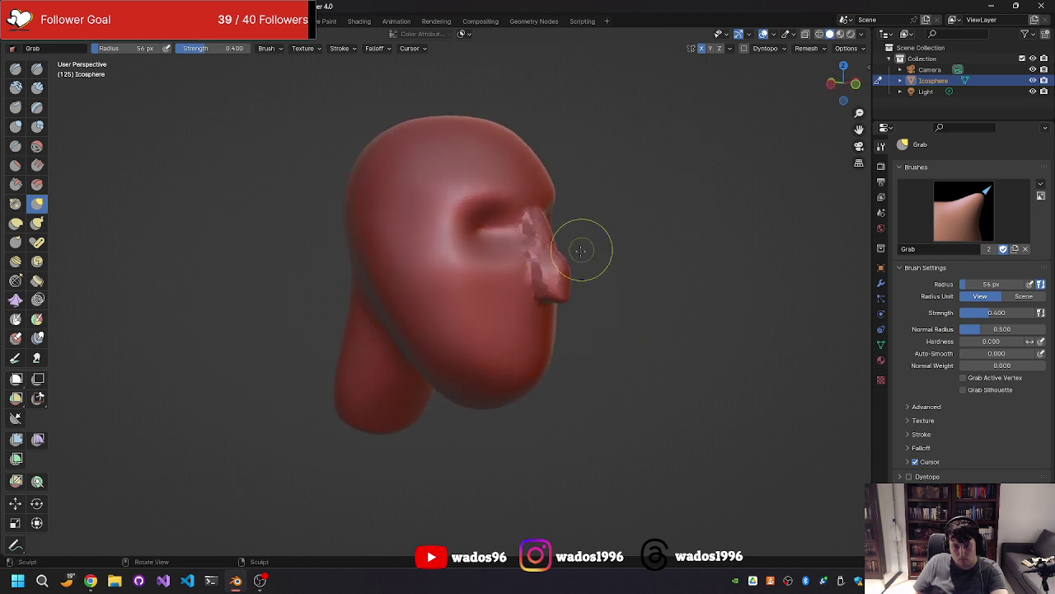
mouse_move(565, 294)
left_mouse_down()
mouse_move(586, 286)
mouse_move(563, 266)
left_mouse_up()
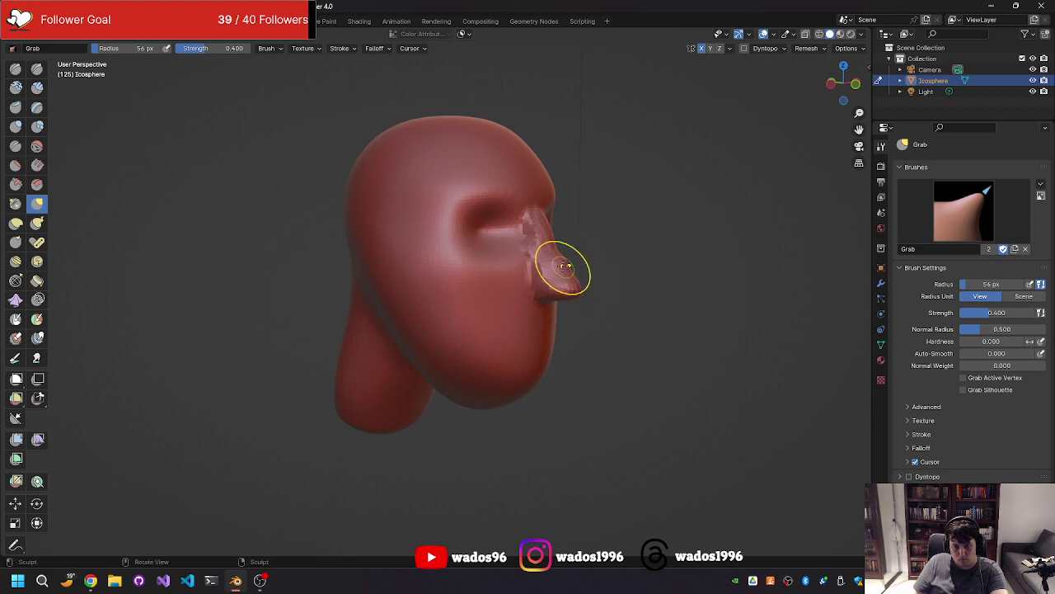
middle_click_drag(578, 265, 389, 278)
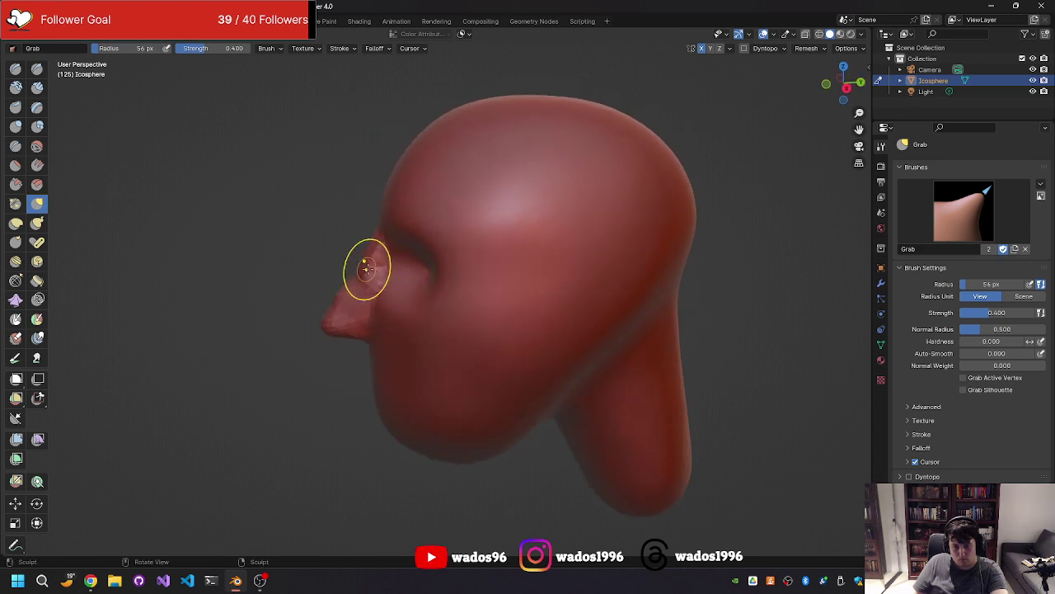
left_click_drag(366, 264, 348, 282)
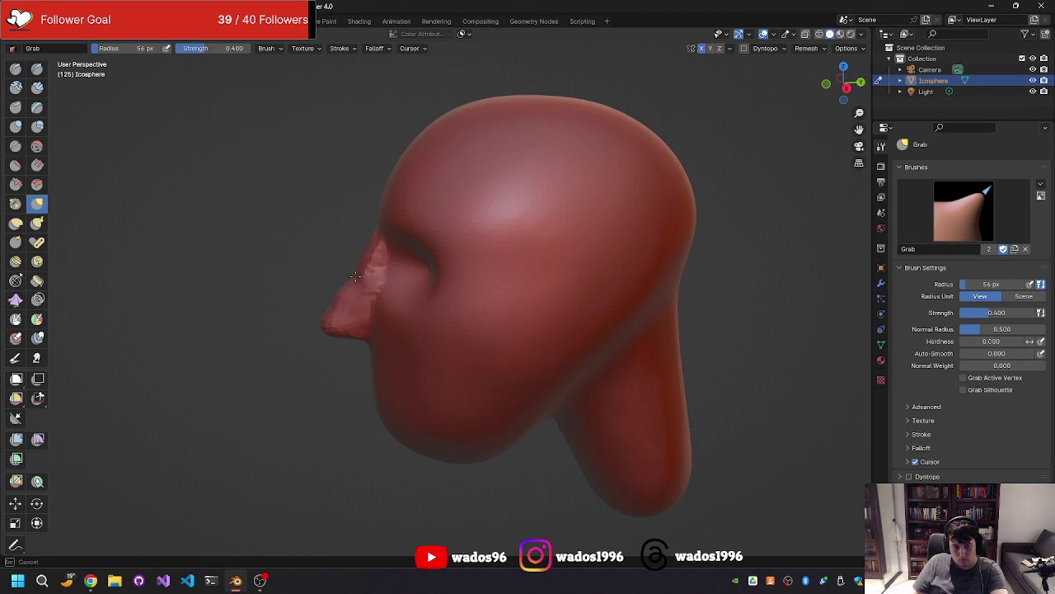
mouse_move(348, 282)
middle_mouse_down()
mouse_move(557, 280)
mouse_move(371, 266)
middle_mouse_up()
left_click_drag(370, 266, 358, 314)
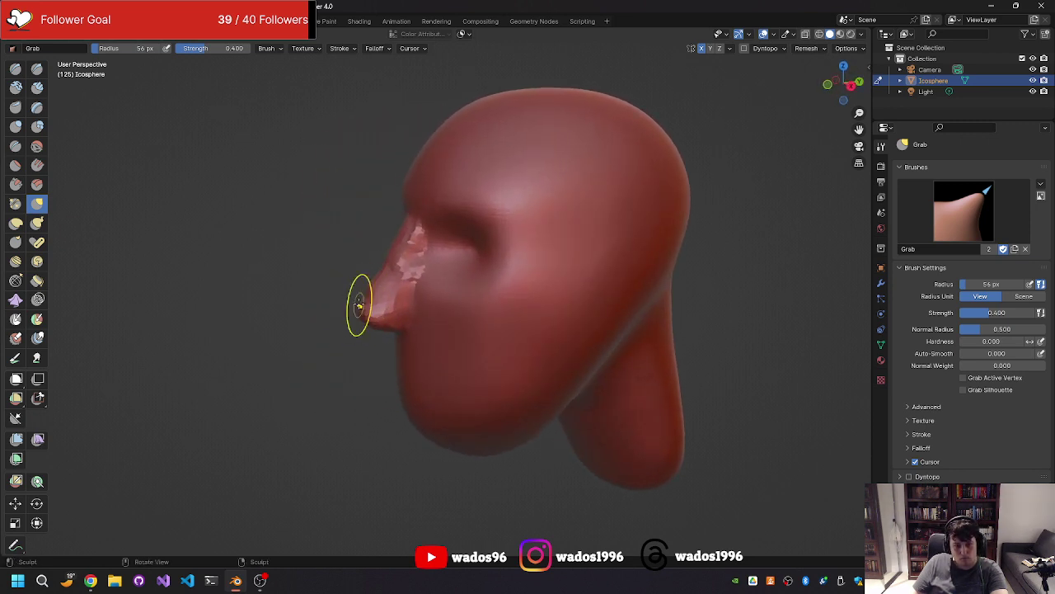
mouse_move(358, 306)
middle_mouse_down()
mouse_move(389, 285)
mouse_move(438, 280)
middle_mouse_up()
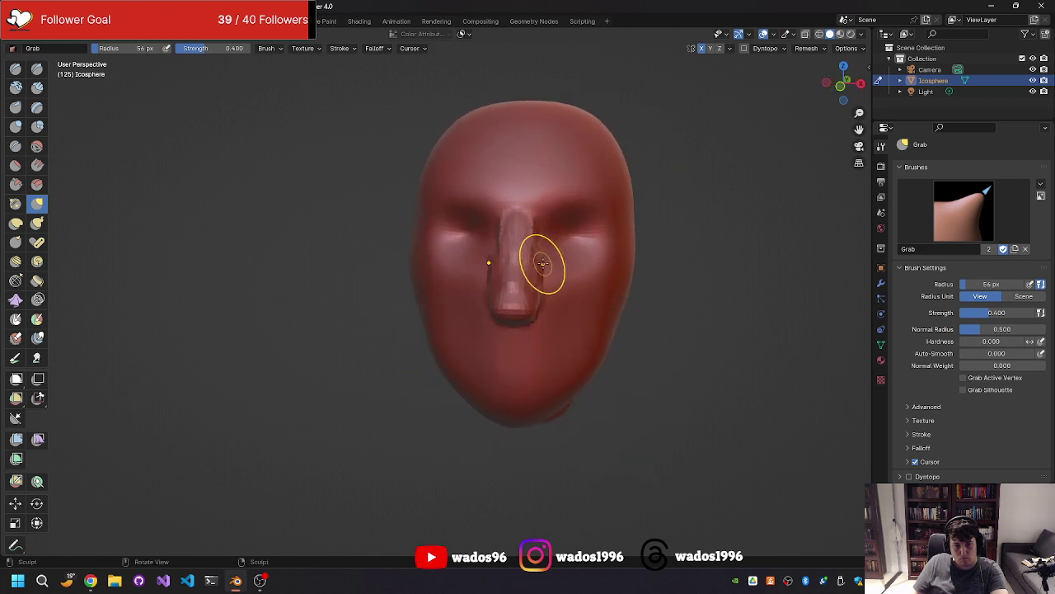
Step: Smooth the jagged nose bridge so it blends into the face
left_click_drag(544, 266, 498, 253)
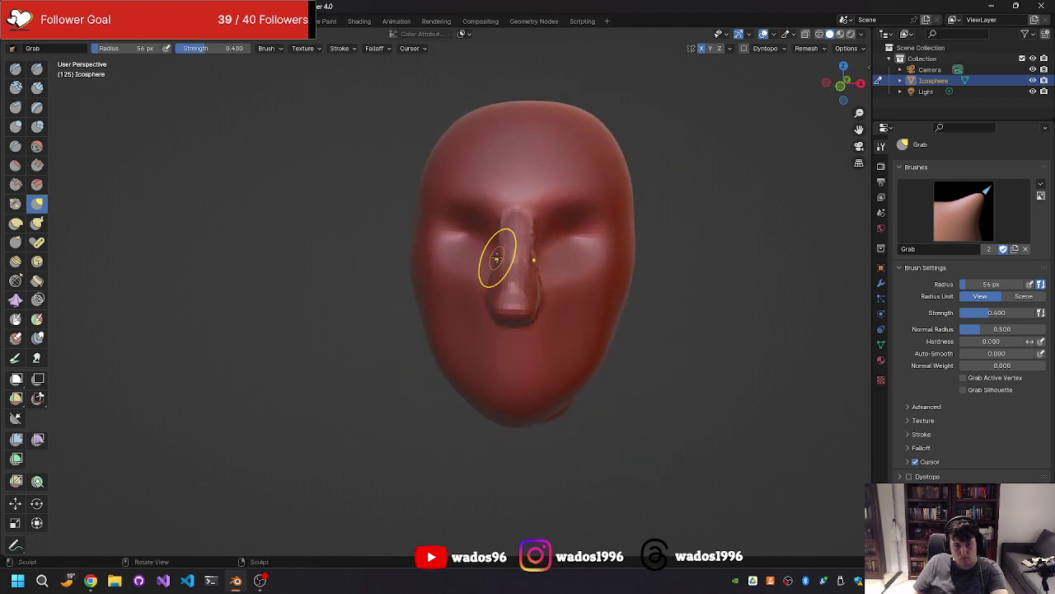
middle_click_drag(497, 258, 528, 264)
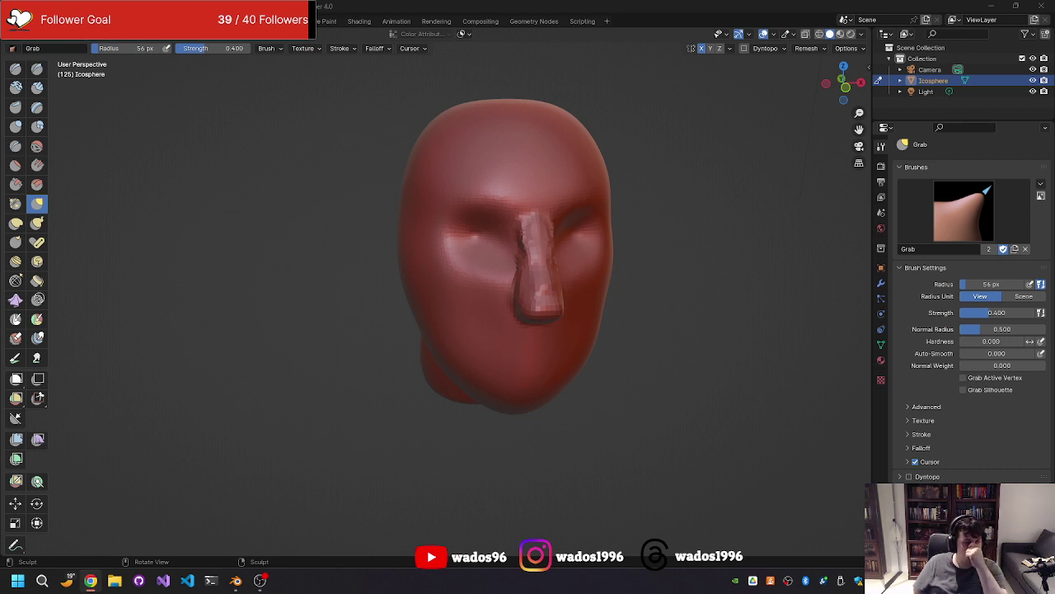
mouse_move(412, 325)
middle_mouse_down()
mouse_move(319, 306)
mouse_move(411, 313)
middle_mouse_up()
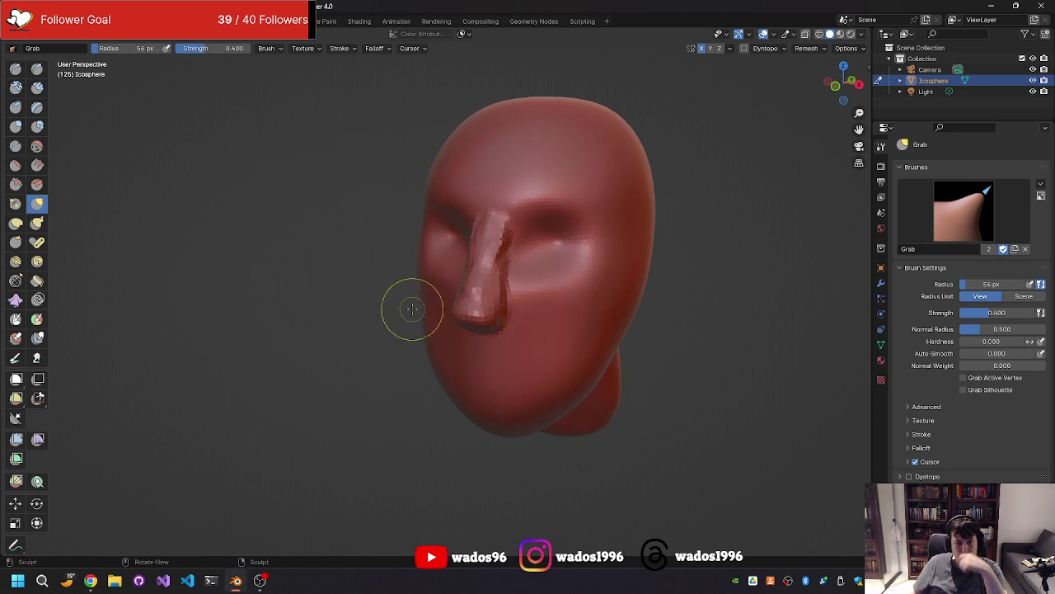
key("shift+s")
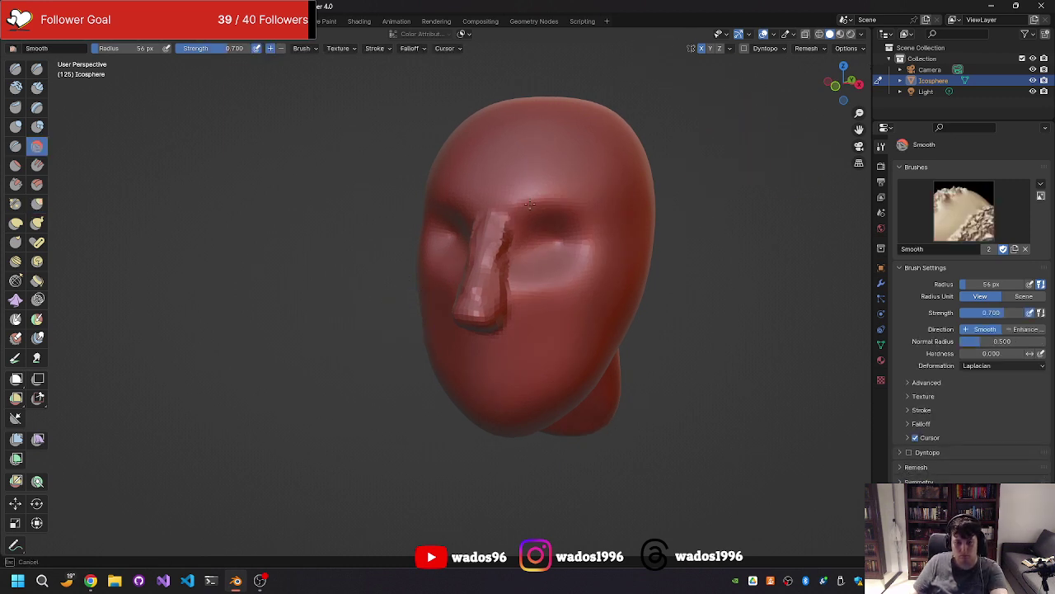
left_click_drag(530, 204, 466, 305)
mouse_move(497, 323)
middle_mouse_down()
mouse_move(595, 297)
mouse_move(275, 346)
mouse_move(287, 322)
mouse_move(346, 314)
middle_mouse_up()
Step: Try a Grab pull to sharpen the nose tip, then undo back to the rounder shape
key("g")
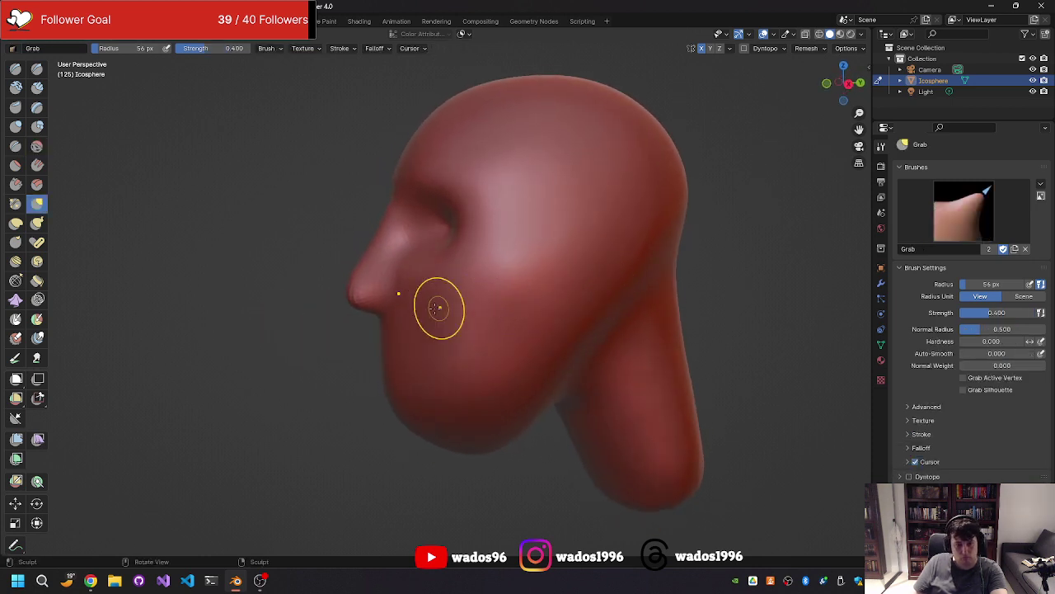
left_click_drag(371, 289, 352, 297)
key("ctrl+z")
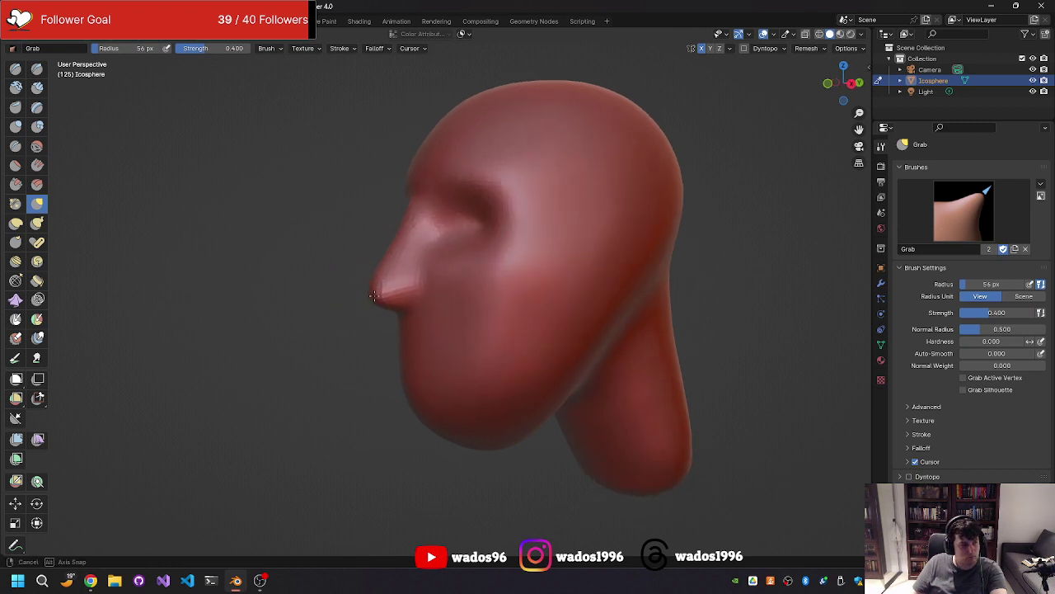
key("ctrl+z")
key("ctrl+z")
key("ctrl+z")
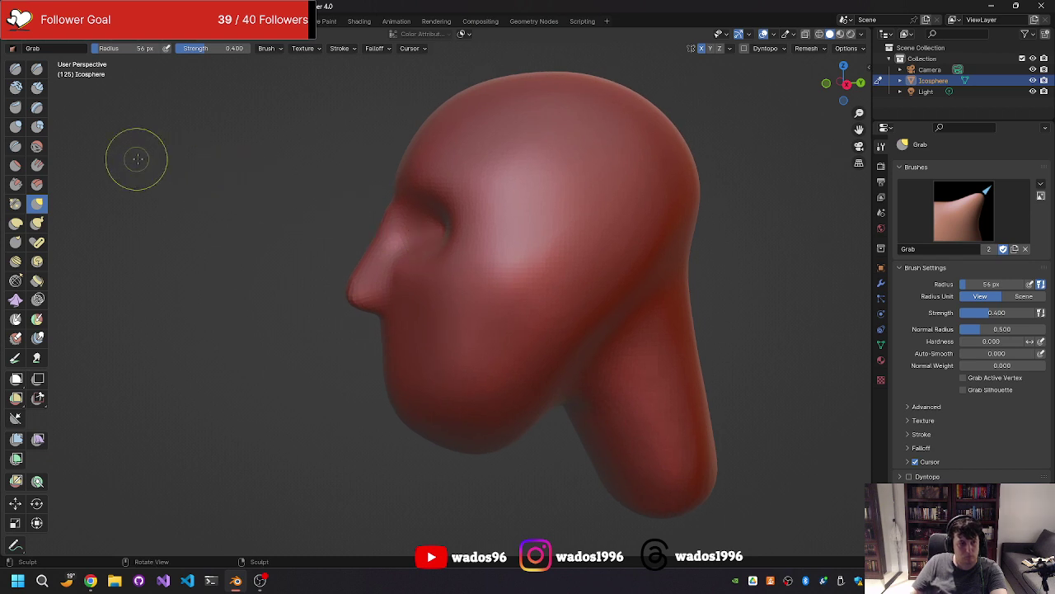
Step: Add clay to the nose tip with Clay Strips and inspect it from below
left_click(36, 88)
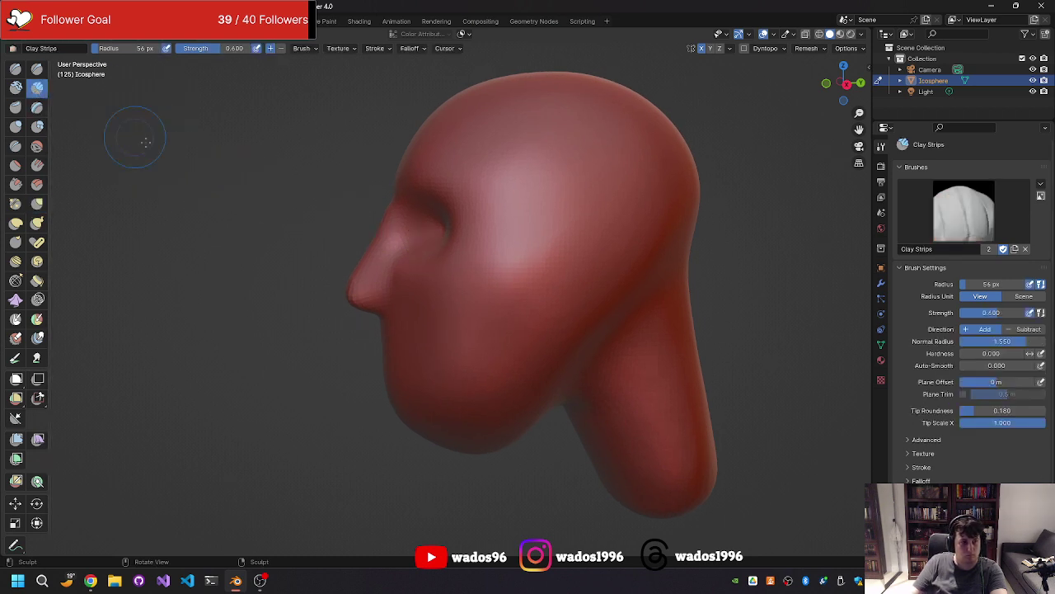
left_click_drag(375, 289, 355, 297, "ctrl")
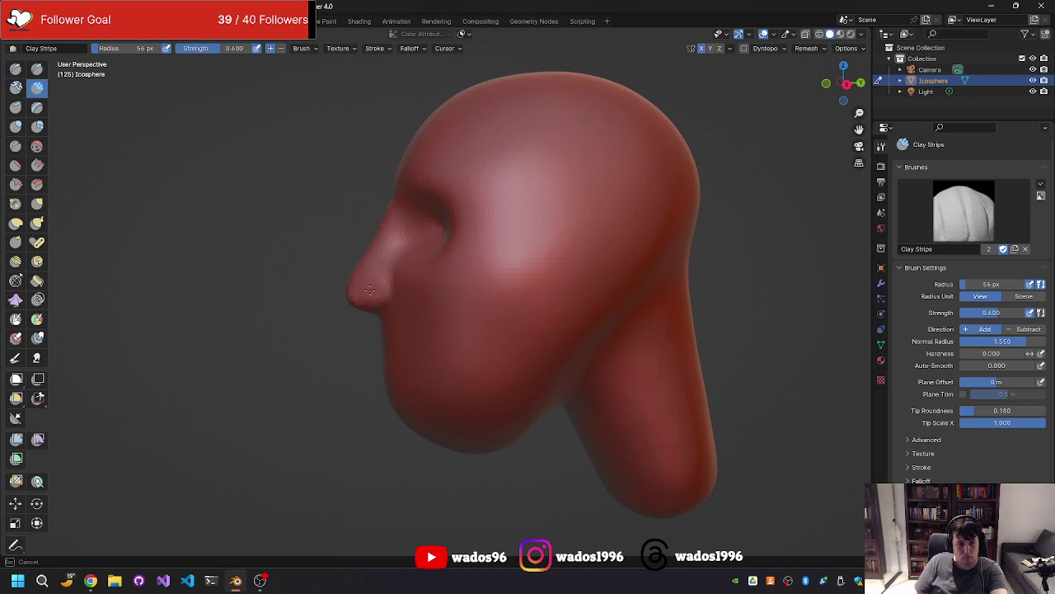
mouse_move(347, 297)
middle_mouse_down()
mouse_move(511, 271)
mouse_move(496, 226)
mouse_move(535, 216)
middle_mouse_up()
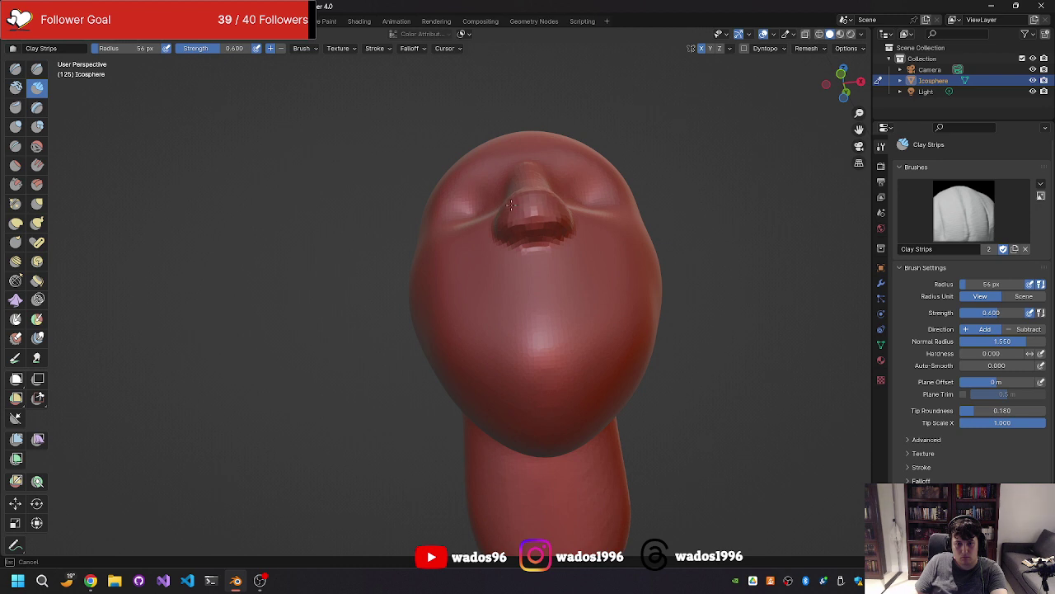
middle_click_drag(512, 207, 508, 221)
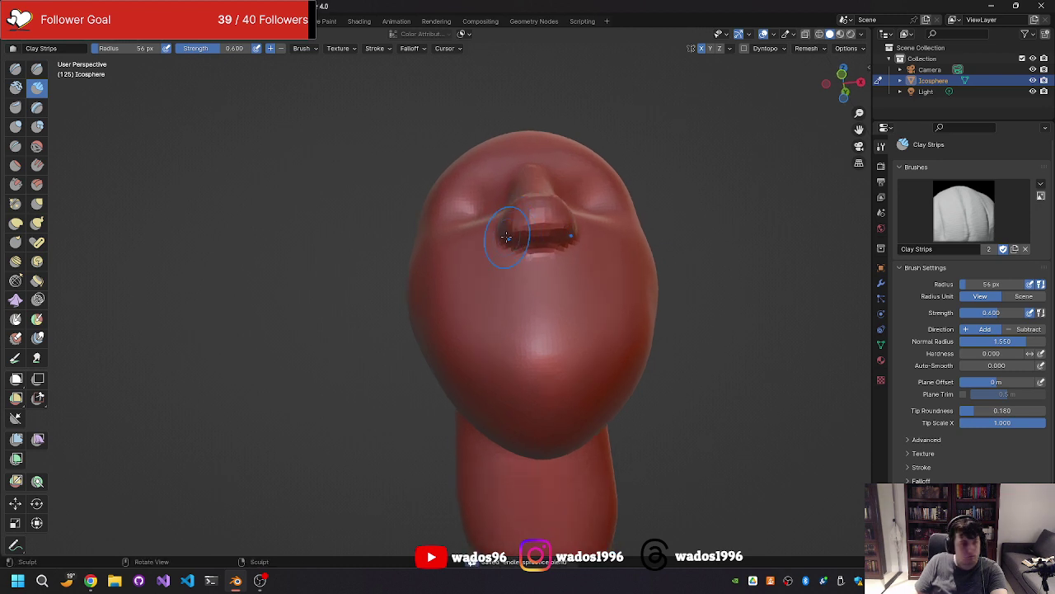
mouse_move(511, 236)
middle_mouse_down()
mouse_move(517, 220)
mouse_move(510, 276)
middle_mouse_up()
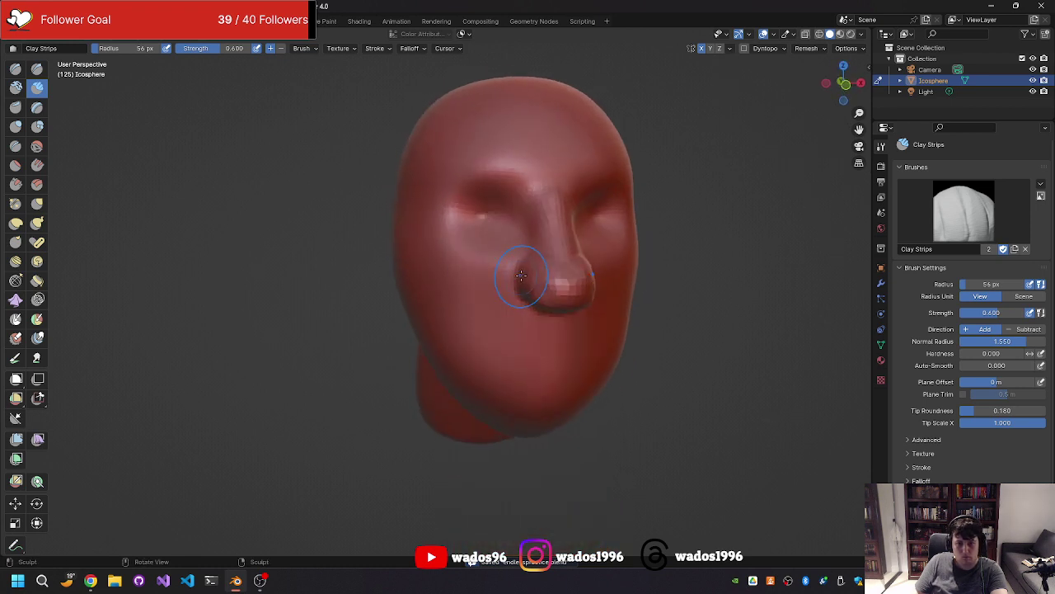
Step: Pull the nose tip outward with Grab in side profile
key("g")
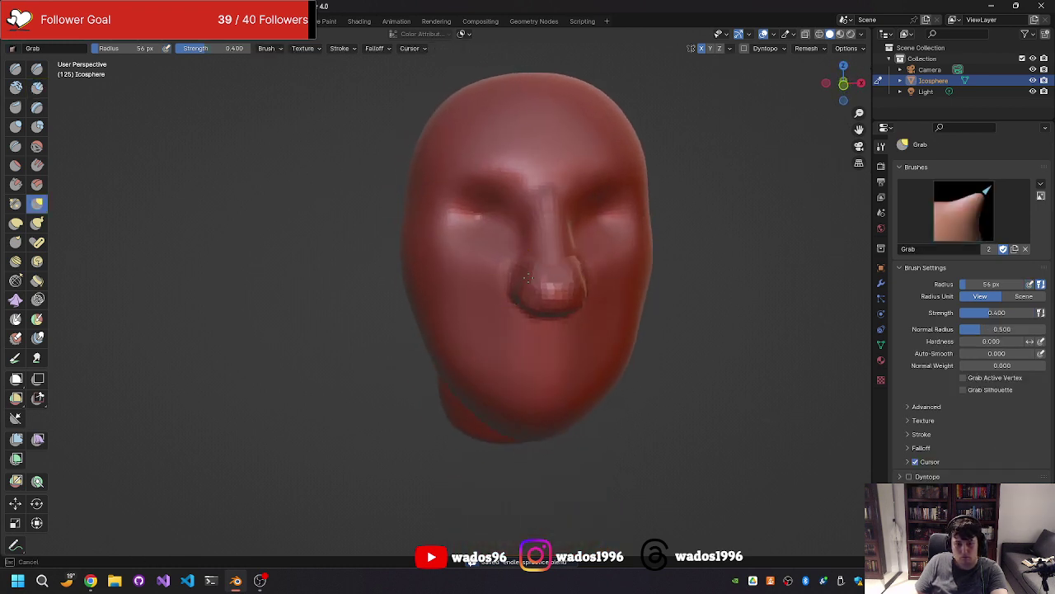
mouse_move(534, 280)
middle_mouse_down()
mouse_move(534, 306)
mouse_move(557, 209)
mouse_move(440, 283)
middle_mouse_up()
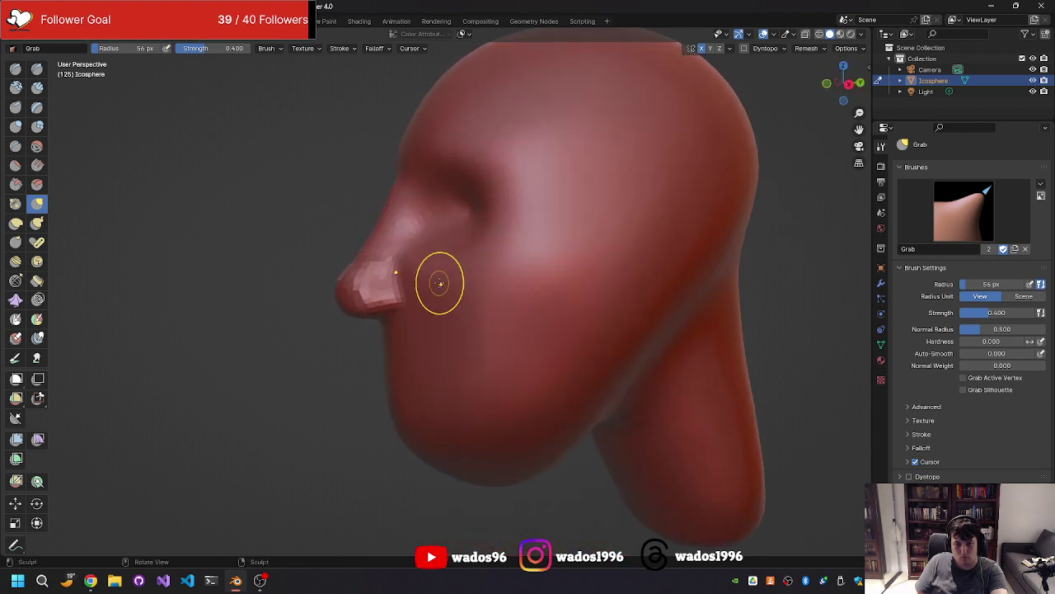
left_click_drag(347, 299, 348, 286)
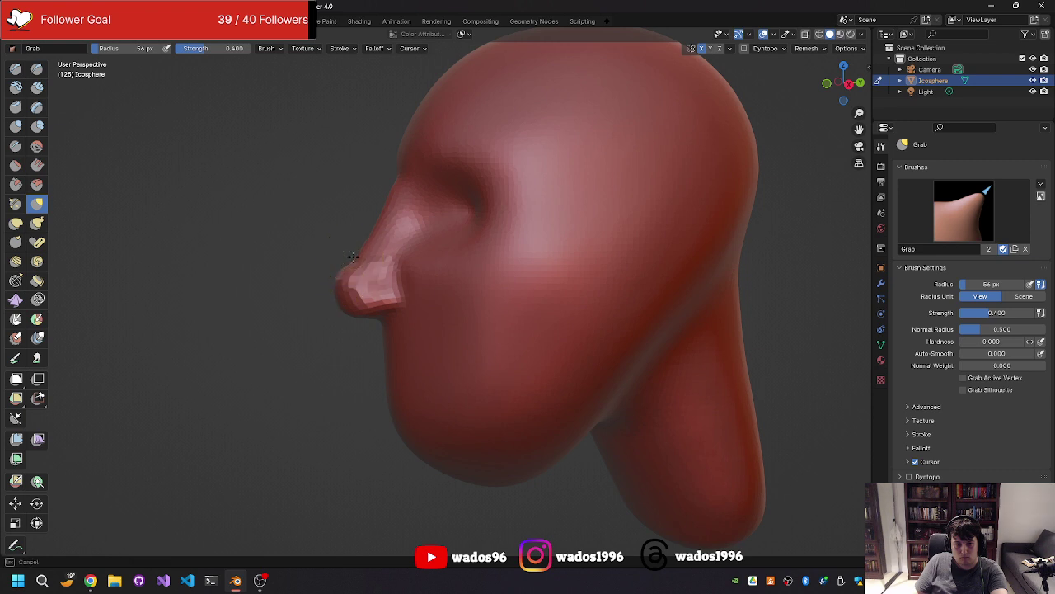
mouse_move(349, 250)
middle_mouse_down()
mouse_move(450, 159)
mouse_move(498, 161)
mouse_move(491, 209)
mouse_move(462, 216)
middle_mouse_up()
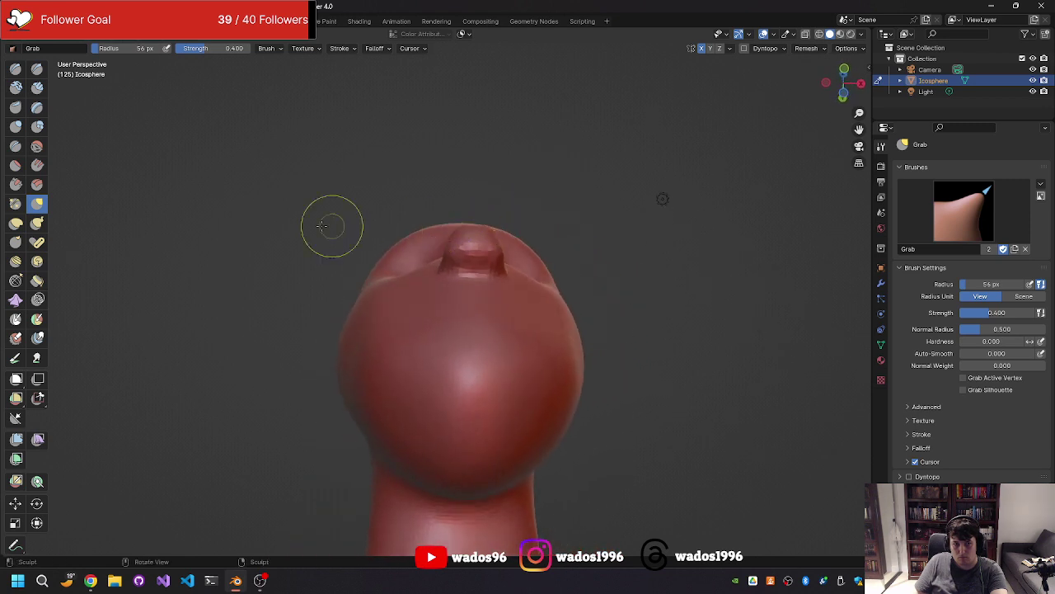
Step: Carve mirrored dents into the nose's underside with the Draw brush
left_click(15, 69)
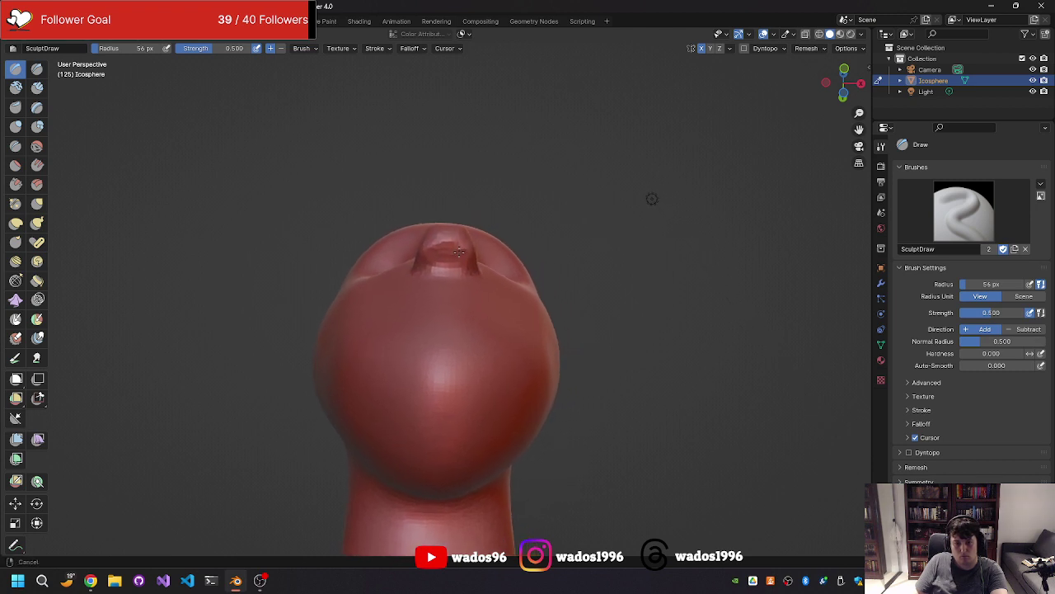
mouse_move(485, 249)
middle_mouse_down()
mouse_move(463, 256)
mouse_move(630, 187)
mouse_move(477, 219)
middle_mouse_up()
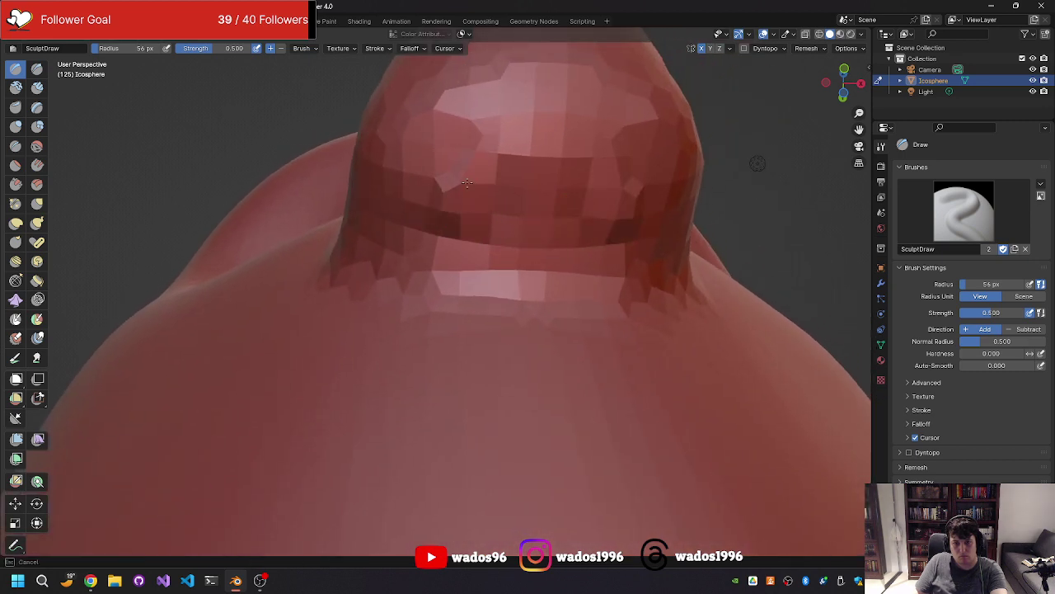
mouse_move(462, 190)
left_mouse_down()
mouse_move(447, 173)
mouse_move(461, 206)
left_mouse_up()
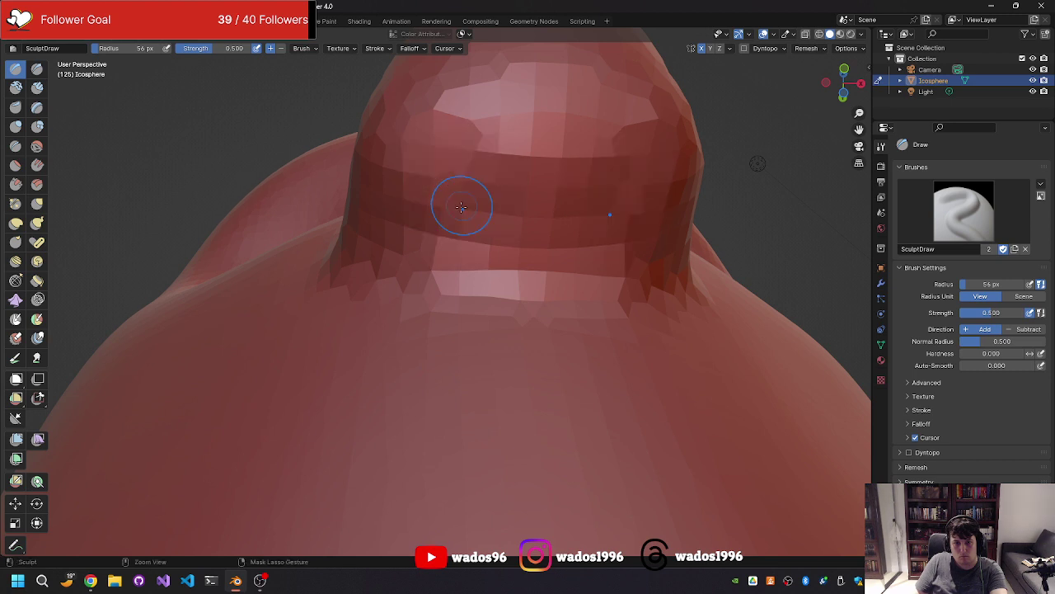
key("a")
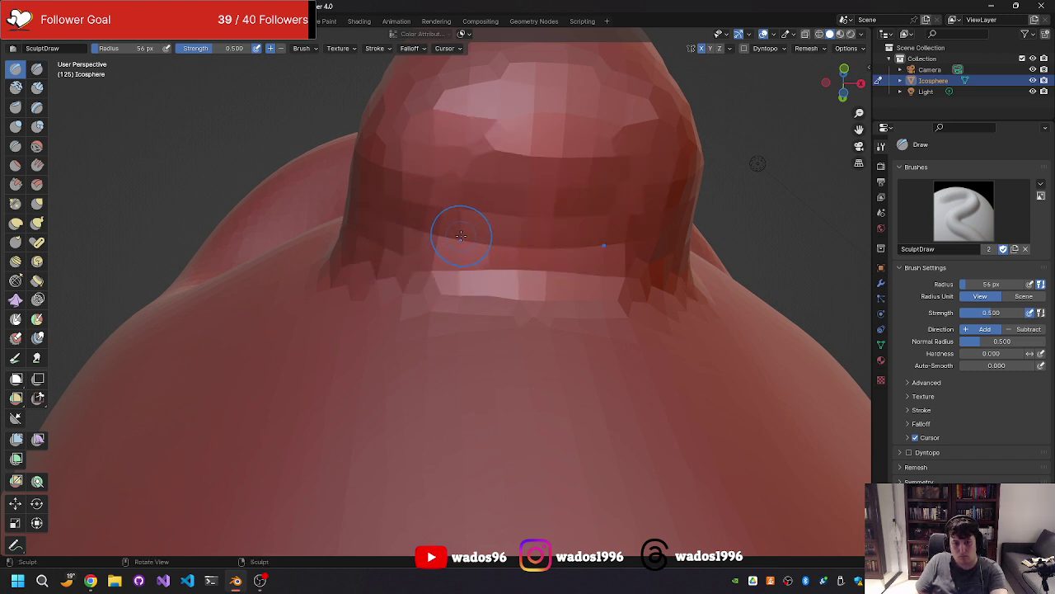
mouse_move(479, 262)
middle_mouse_down()
mouse_move(483, 299)
mouse_move(375, 389)
mouse_move(365, 368)
mouse_move(396, 372)
middle_mouse_up()
Step: Check the remesh voxel size without changing it, then zoom in and sculpt under the nose
key("shift+r")
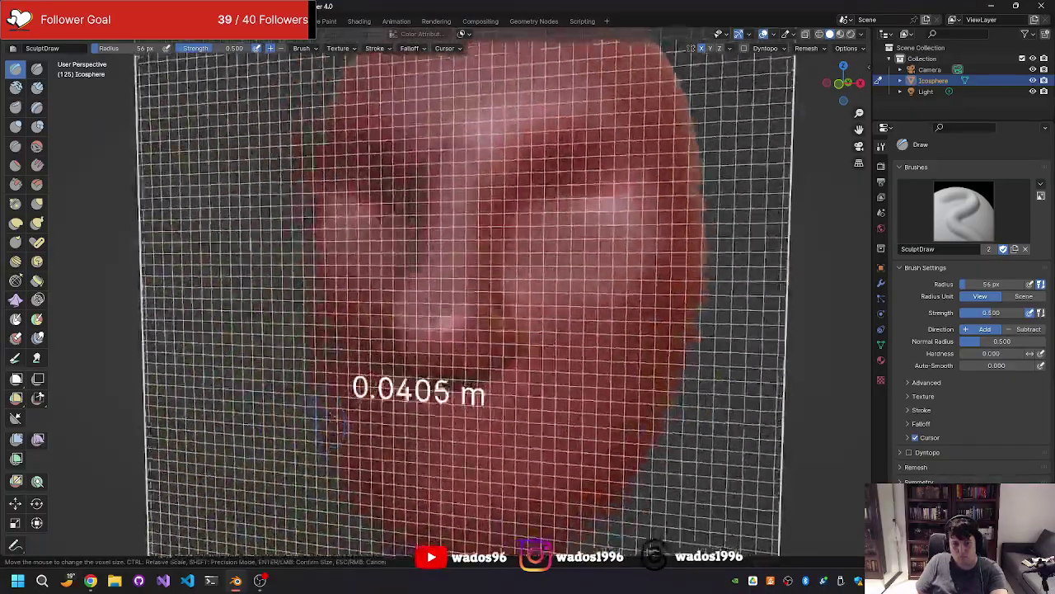
key("Return")
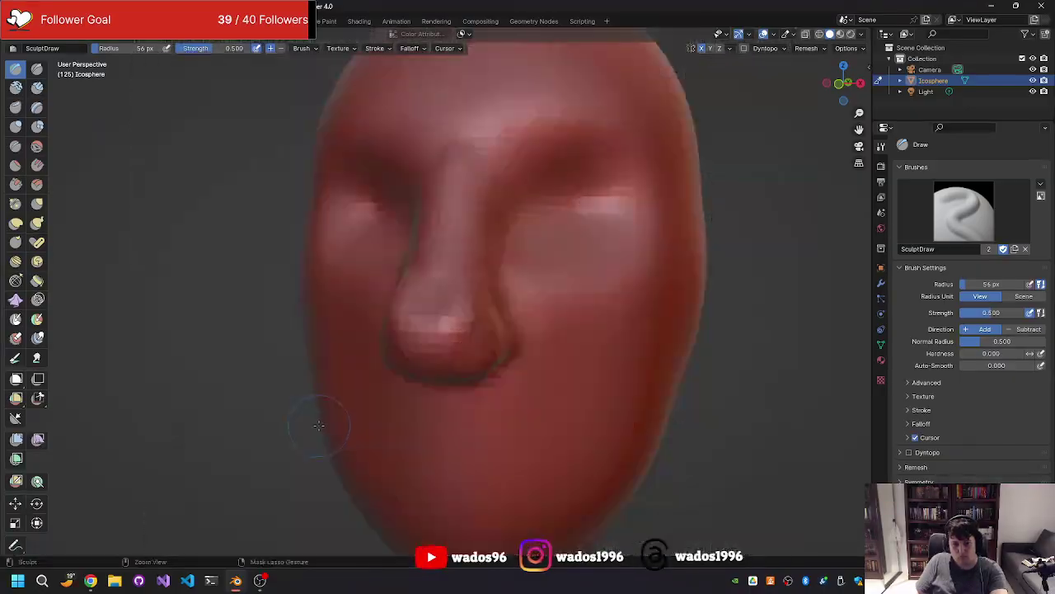
middle_click_drag(330, 388, 365, 314)
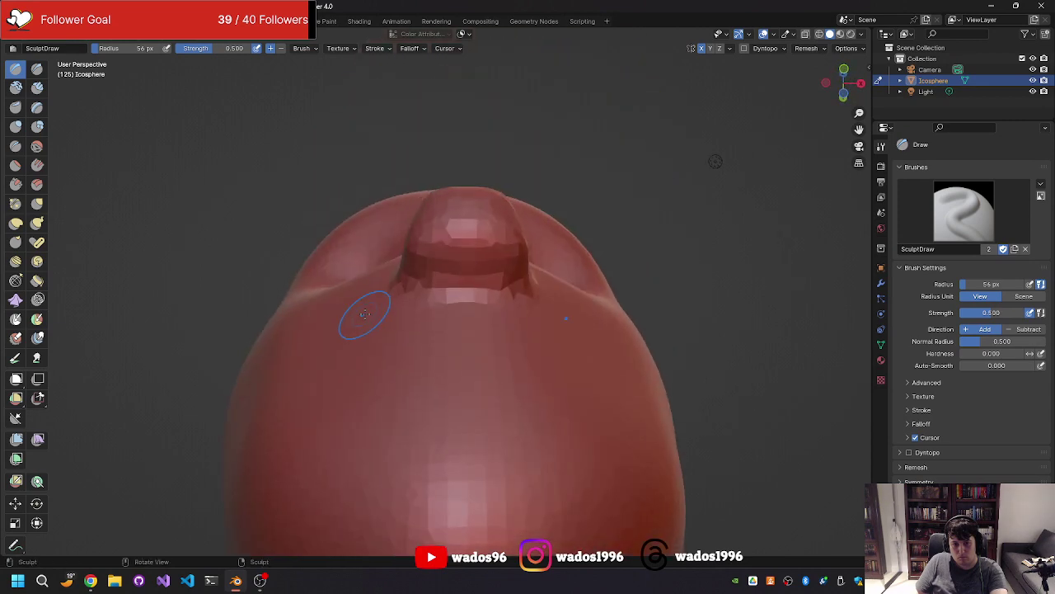
middle_click_drag(432, 256, 424, 278)
scroll(424, 278, "up", 3)
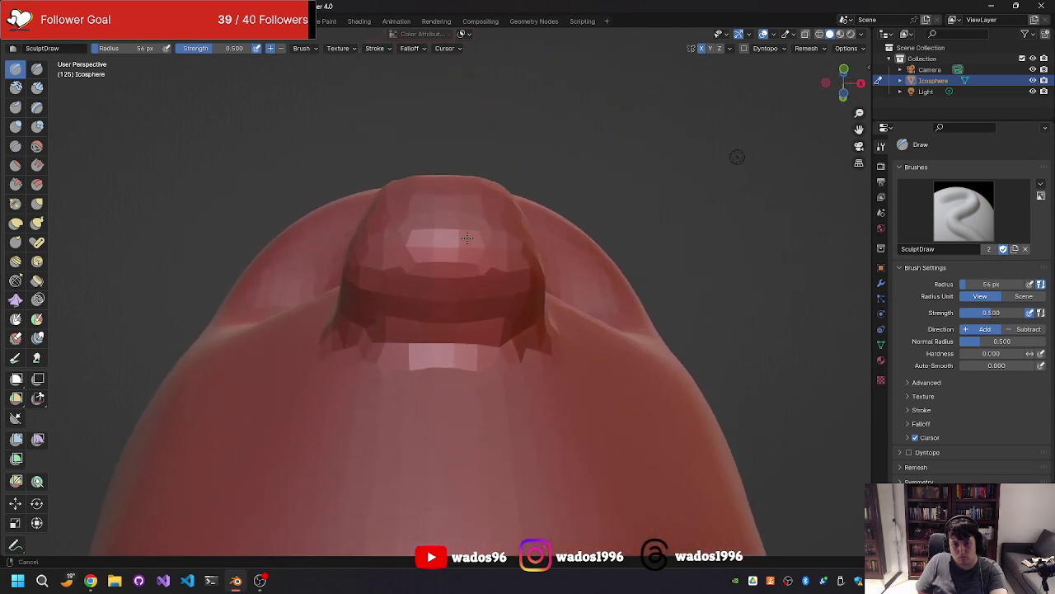
left_click_drag(380, 285, 377, 284)
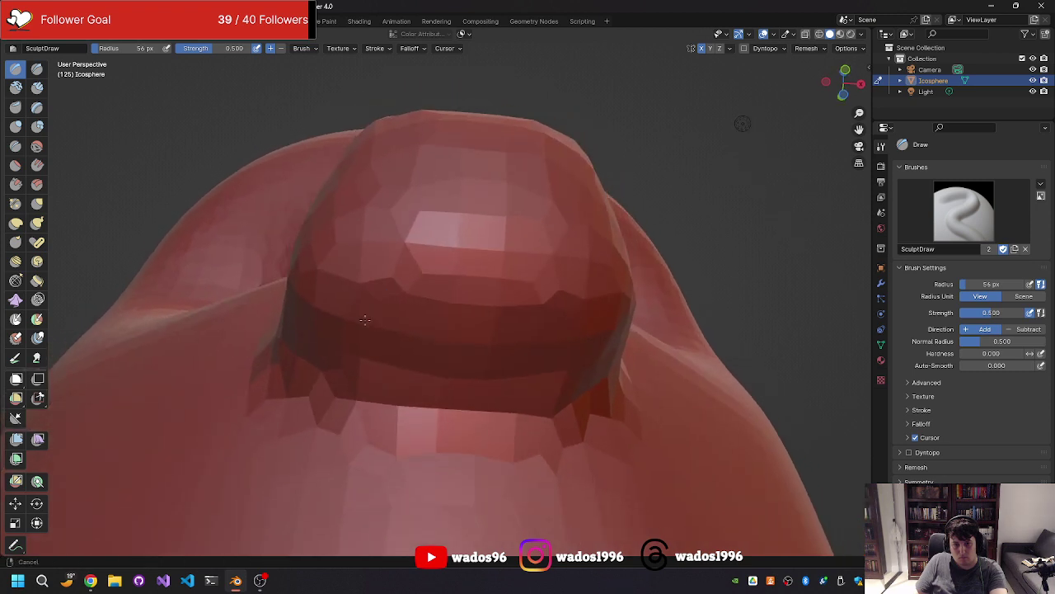
middle_click_drag(380, 271, 322, 400)
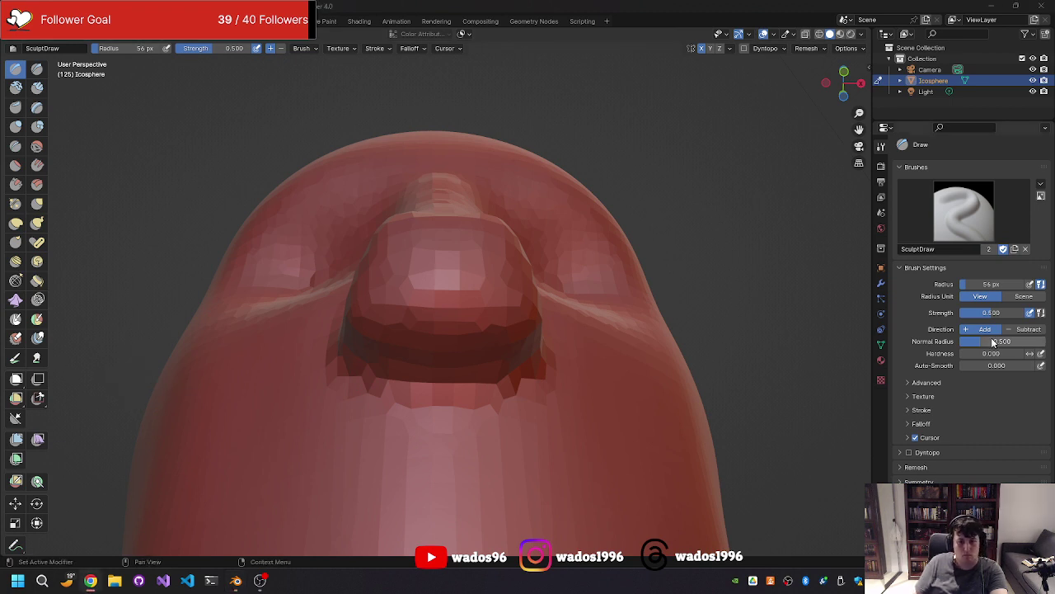
Step: Smooth the face around the nose and soften the blocky nose tip
left_click(37, 146)
mouse_move(478, 345)
left_mouse_down()
mouse_move(483, 334)
mouse_move(450, 289)
left_mouse_up()
middle_click_drag(449, 289, 506, 364)
left_click_drag(505, 363, 497, 319)
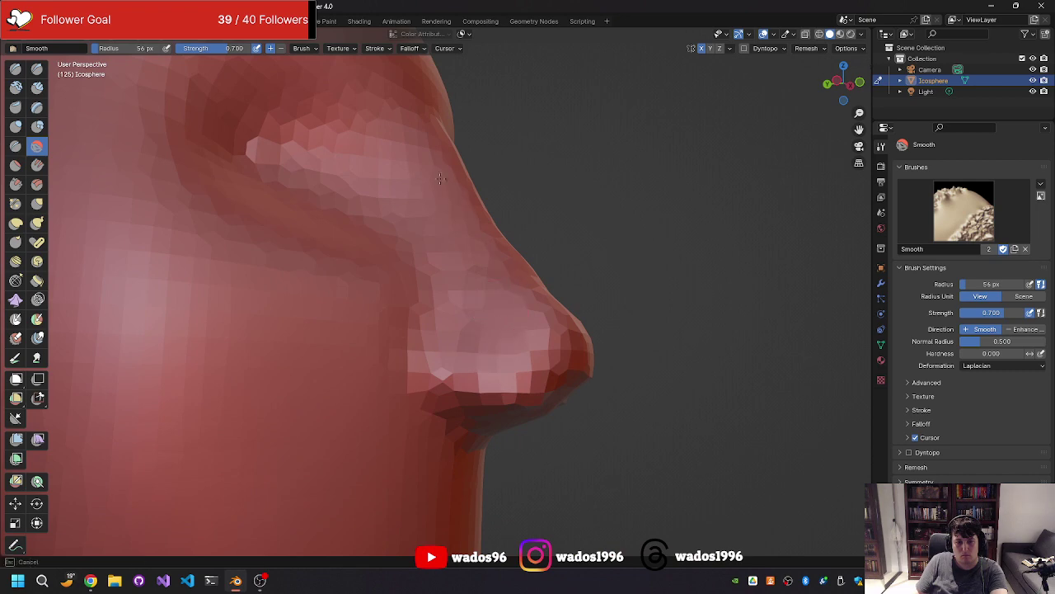
mouse_move(442, 178)
middle_mouse_down()
mouse_move(422, 355)
mouse_move(665, 296)
mouse_move(684, 181)
mouse_move(674, 191)
middle_mouse_up()
scroll(429, 247, "up", 3)
scroll(429, 248, "up", 4)
scroll(665, 295, "down", 5)
scroll(665, 295, "down", 1)
scroll(665, 295, "down", 2)
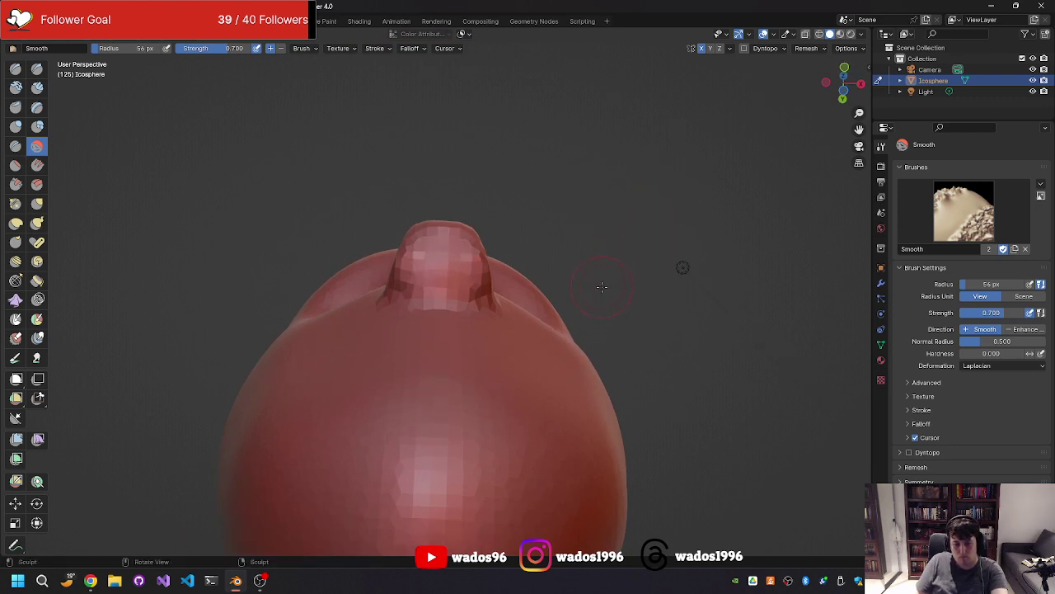
Step: Preview the remesh voxel size over the front of the face, aiming for about 0.0346 m
key("r")
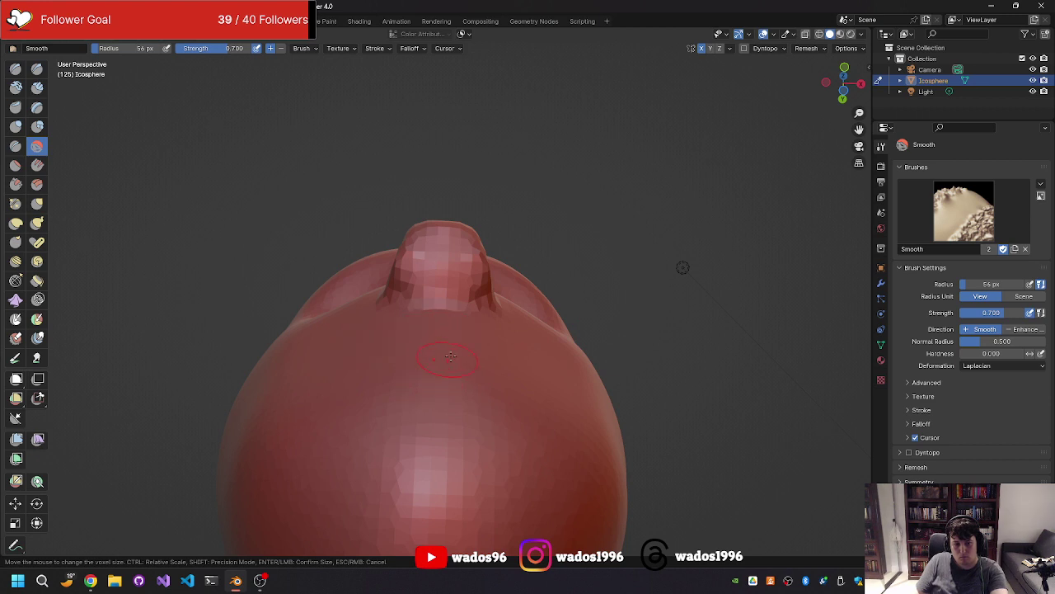
key("Escape")
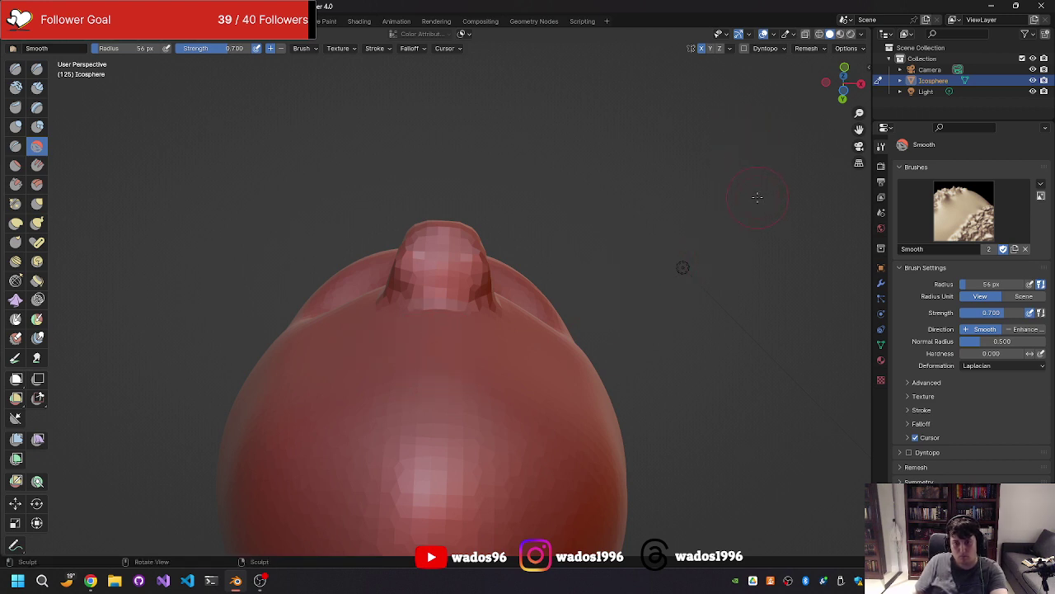
middle_click_drag(750, 146, 736, 223)
key("r")
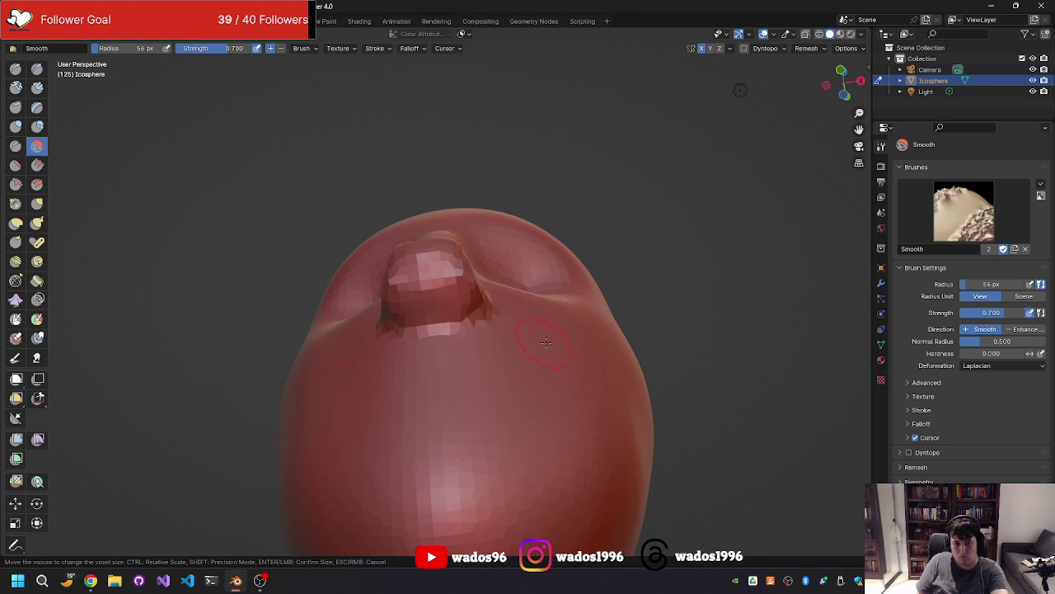
key("Escape")
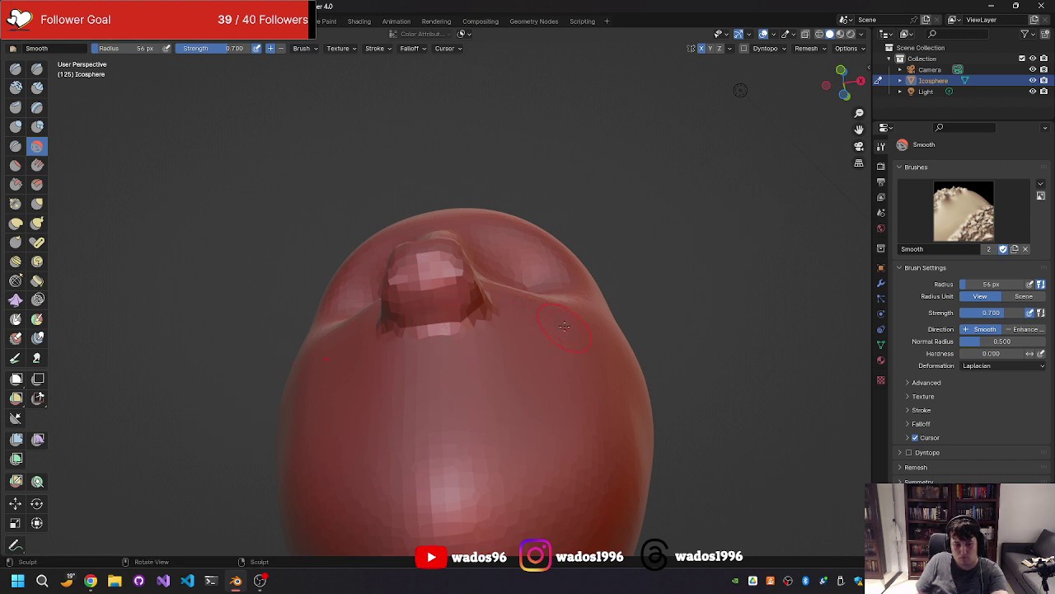
key("g")
middle_click_drag(561, 326, 572, 321)
key("r")
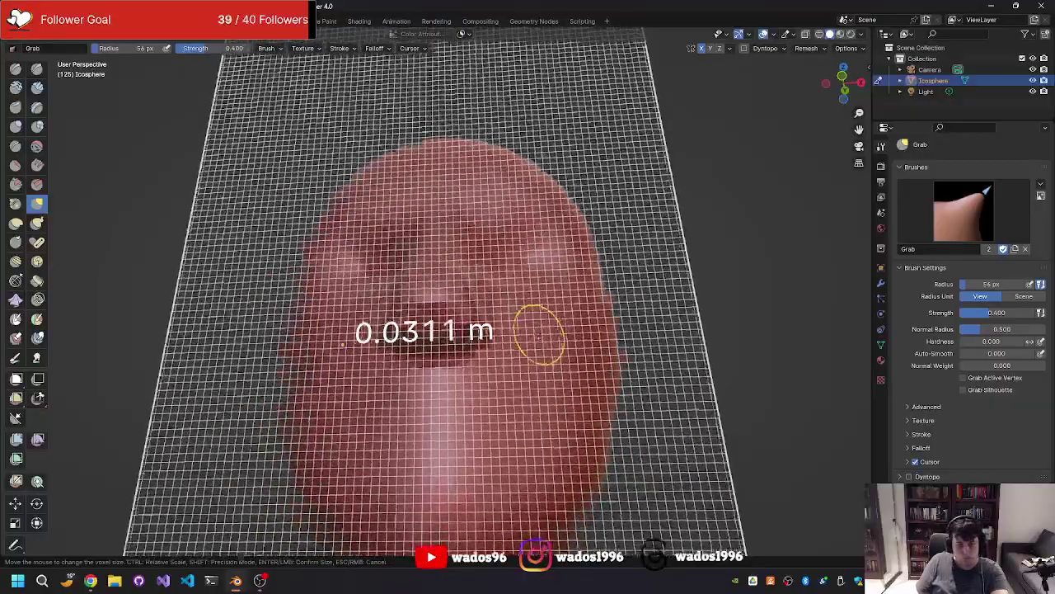
Step: Confirm the 0.0346 m voxel size and remesh the head with Ctrl+R
left_click(542, 332)
key("ctrl+r")
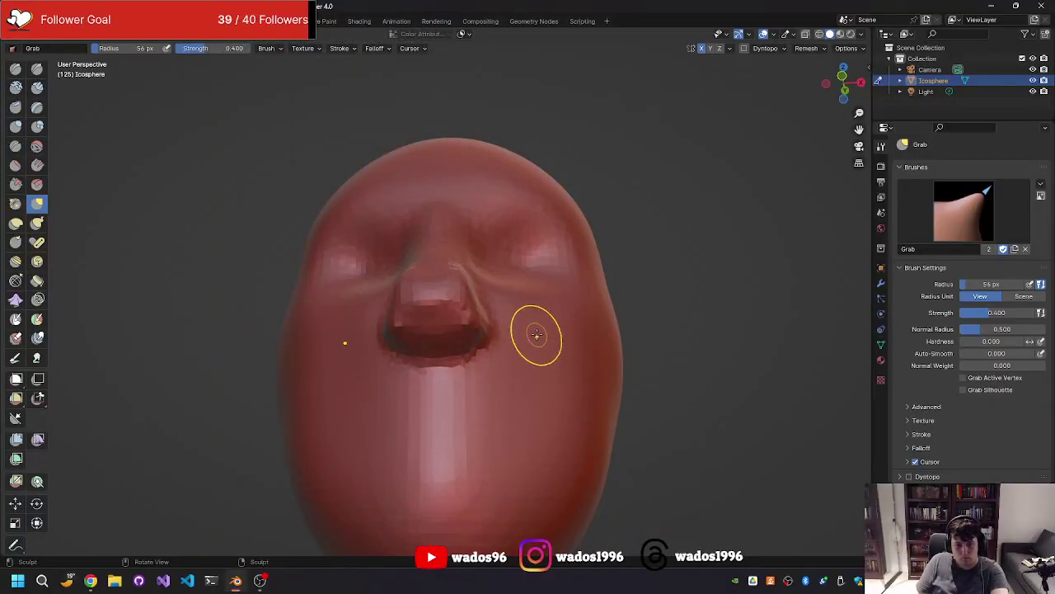
middle_click_drag(534, 335, 501, 285)
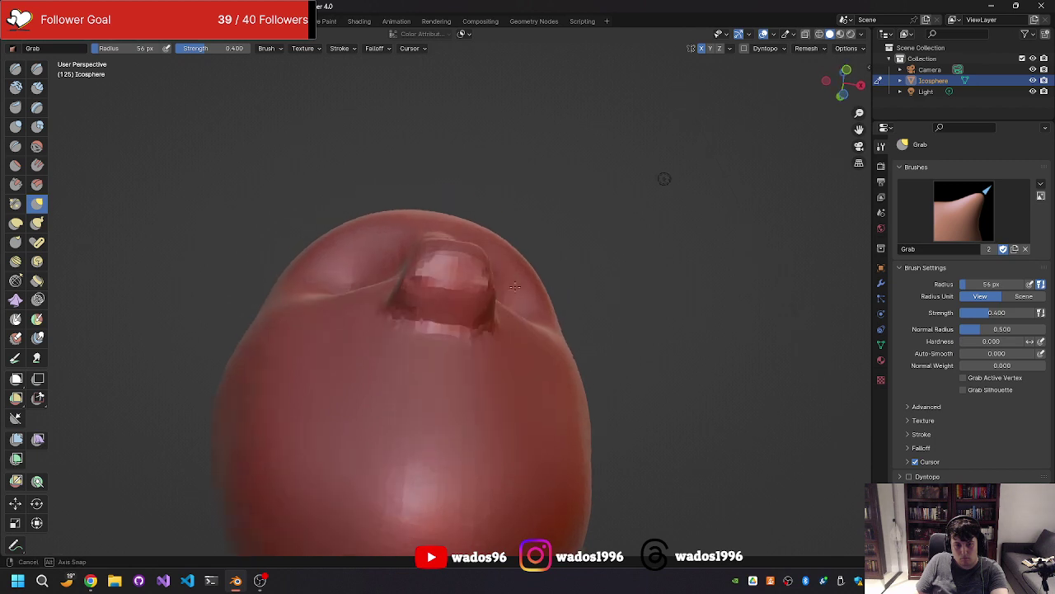
scroll(501, 285, "up", 1)
scroll(516, 264, "up", 2)
scroll(534, 230, "up", 2)
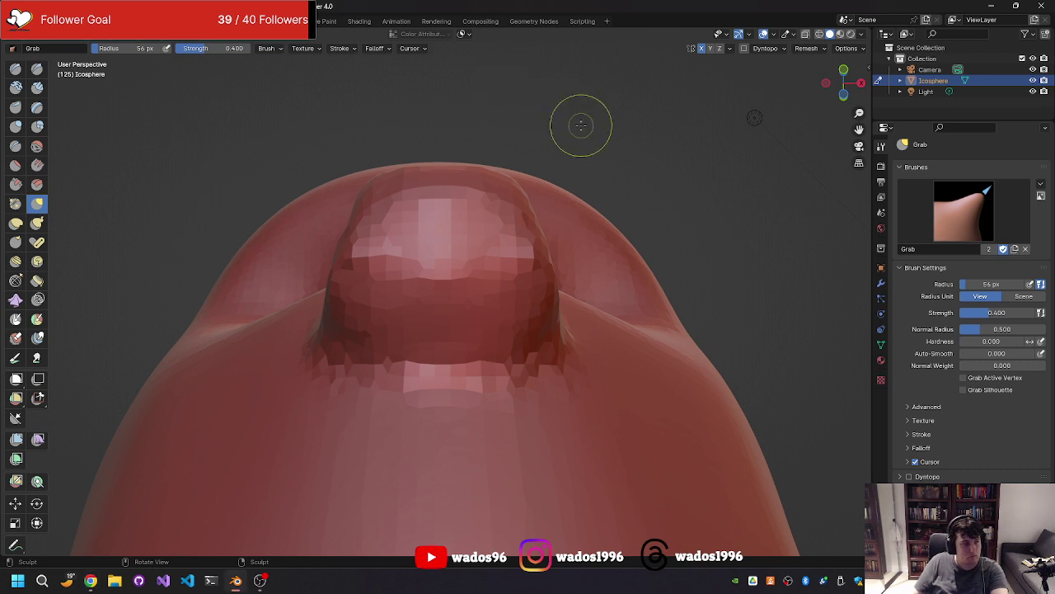
Step: Choose the Clay Strips brush from the Shift+Space brush picker
middle_click_drag(578, 217, 525, 229)
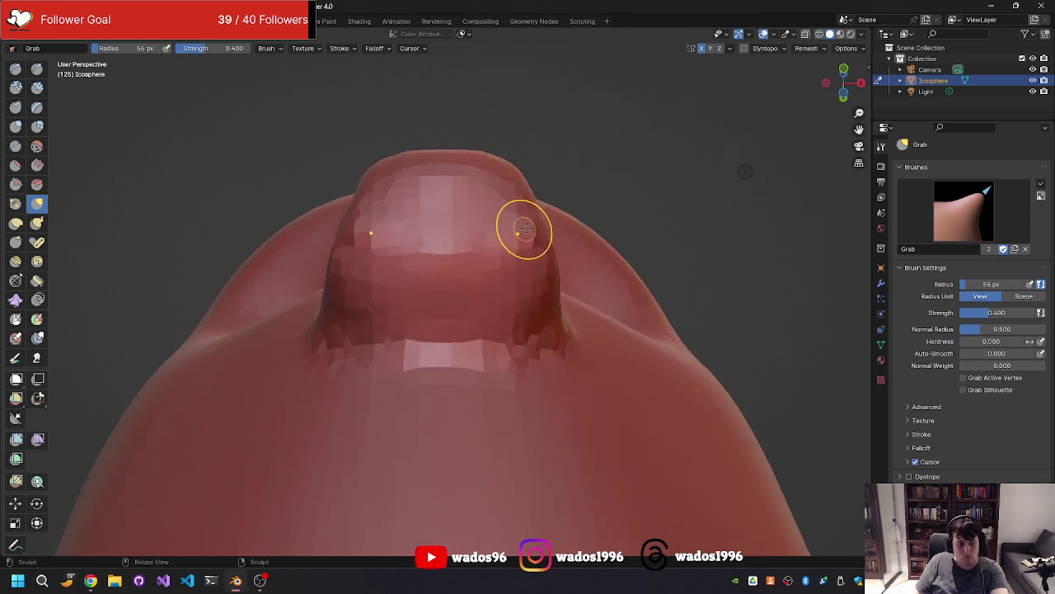
key("shift+space")
left_click(569, 251)
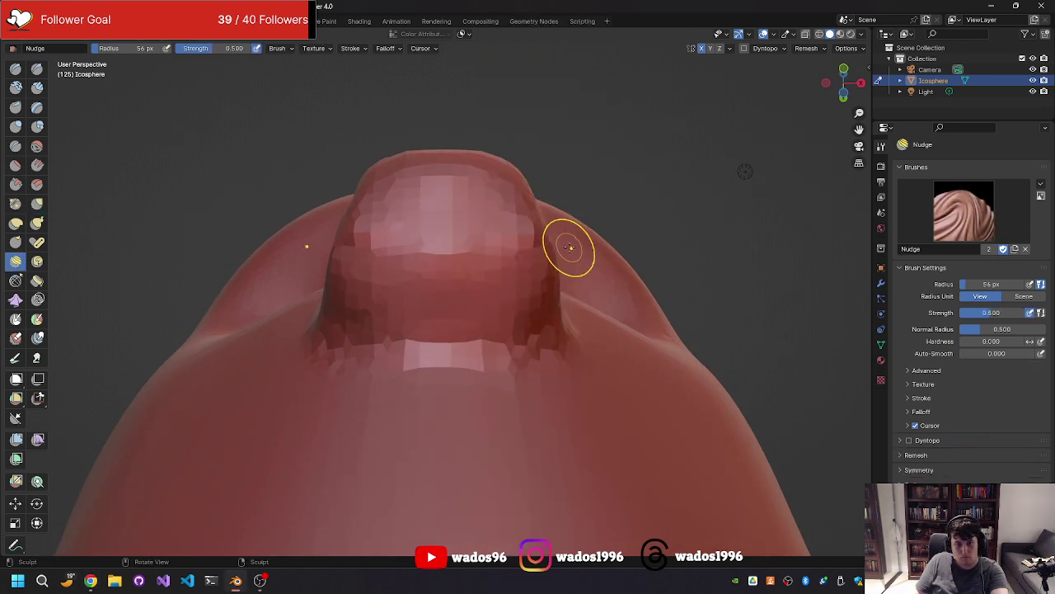
key("shift+space")
left_click(569, 248)
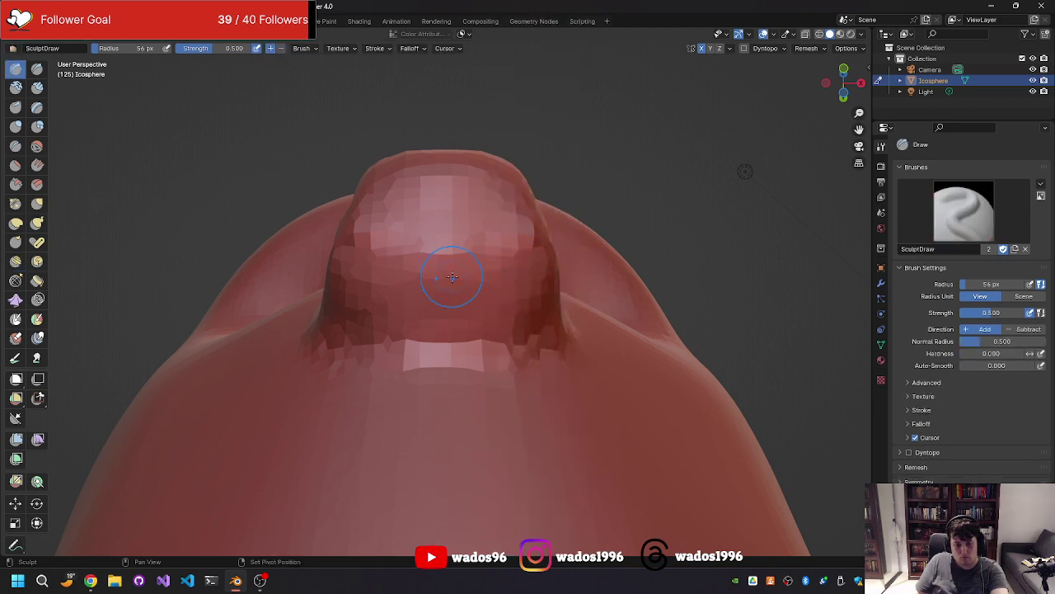
Step: Undo stray Clay Strips strokes back to the smooth nose bump
key("c")
left_click_drag(400, 269, 403, 258)
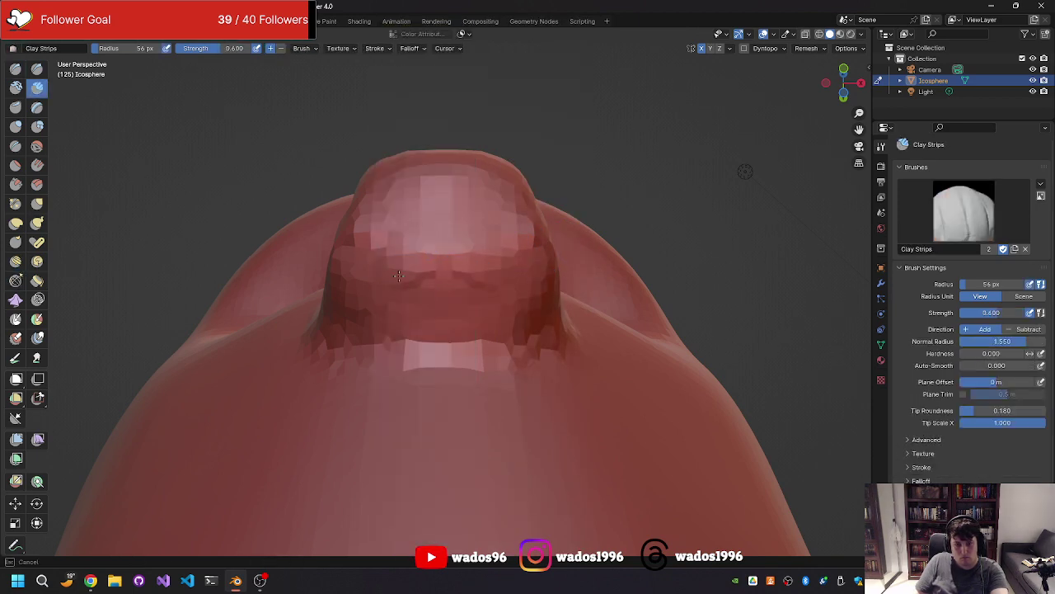
key("ctrl+z")
key("ctrl+z")
key("ctrl+z")
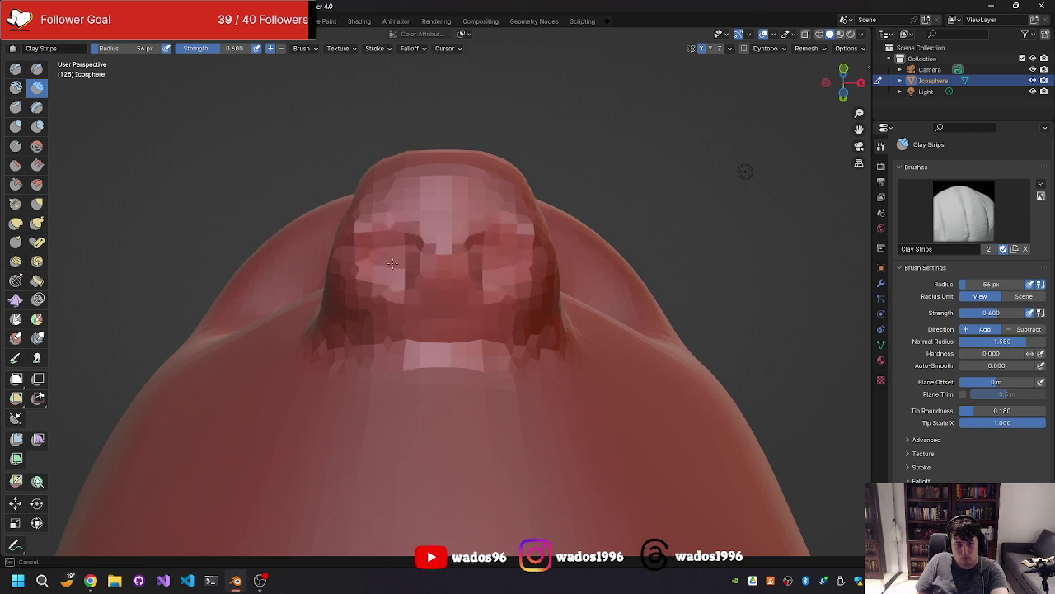
key("ctrl+z")
key("ctrl+z")
key("ctrl+z")
key("ctrl+z")
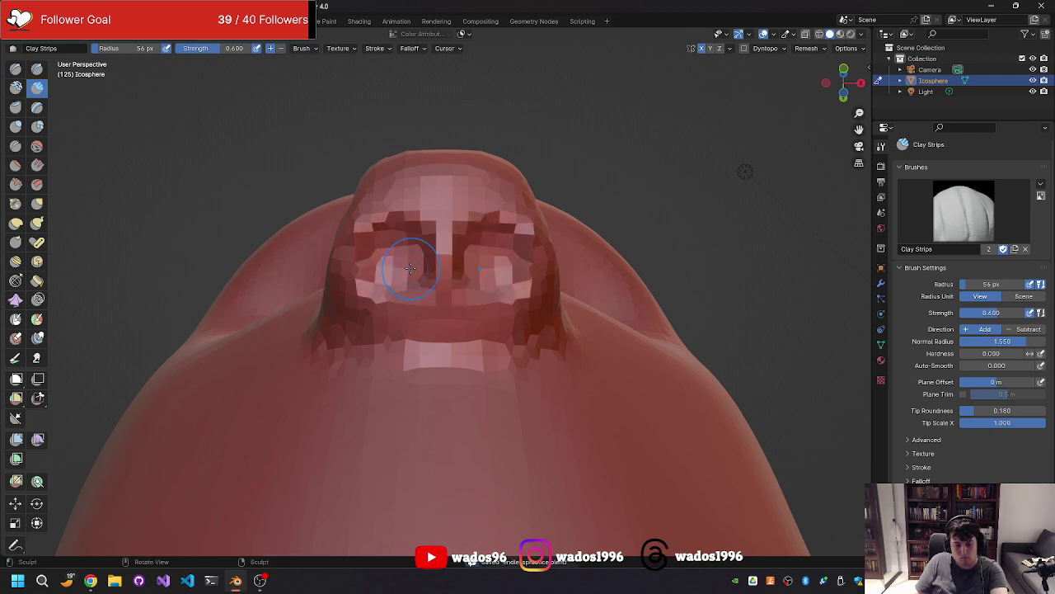
key("ctrl+z")
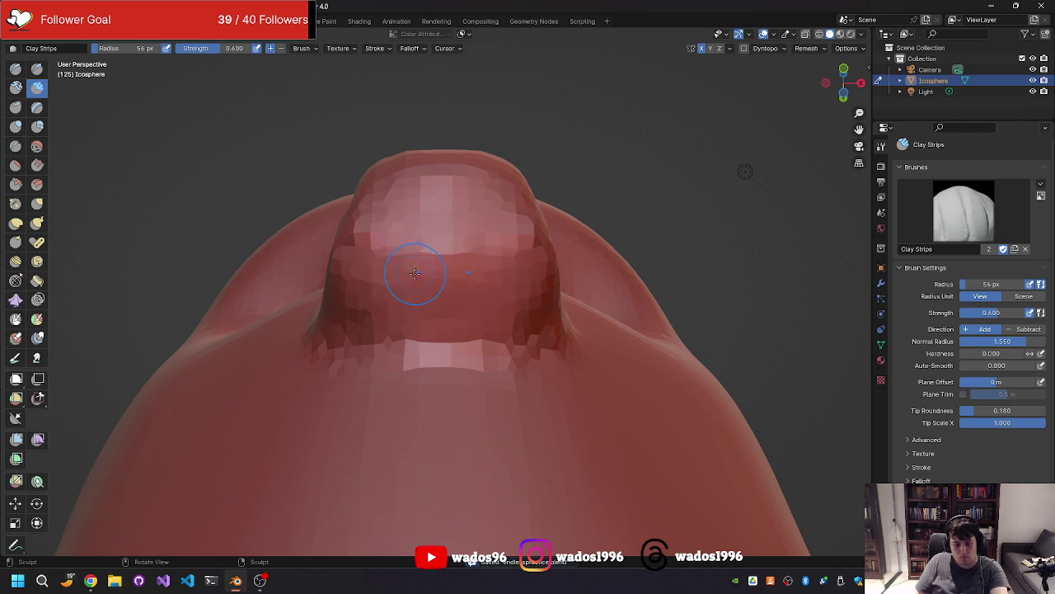
Step: At 30 px radius, carve and deepen two mirrored nostril hollows under the nose
key("f")
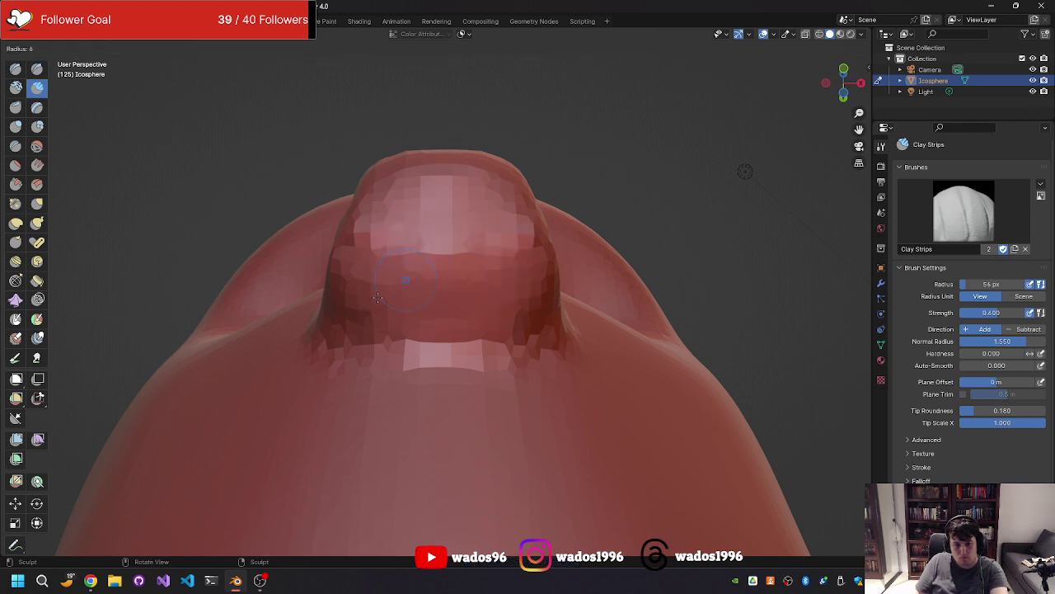
left_click(377, 298)
mouse_move(409, 247)
left_mouse_down()
mouse_move(394, 272)
mouse_move(406, 233)
left_mouse_up()
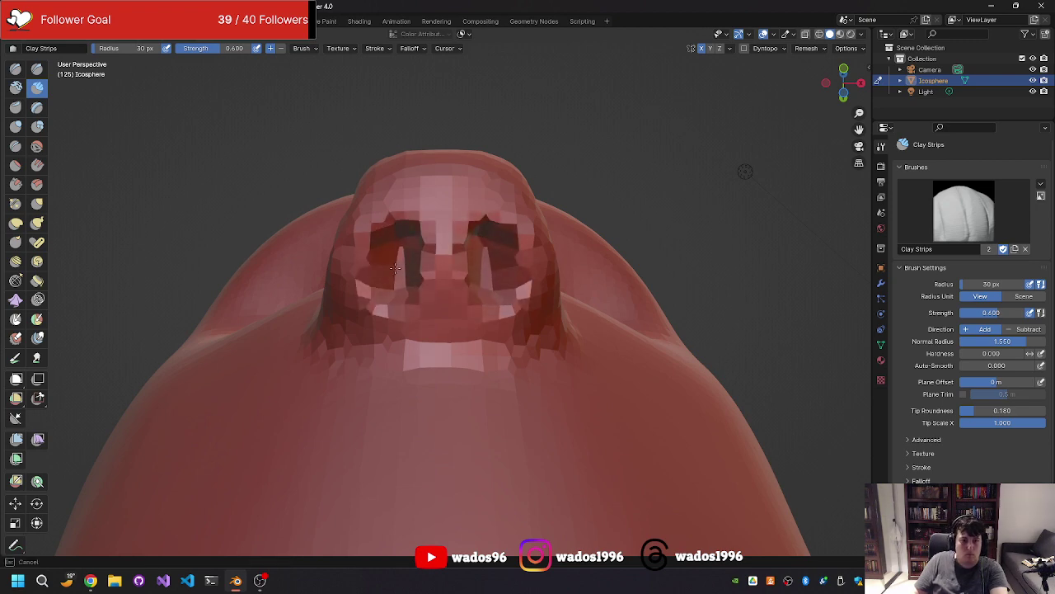
middle_click_drag(396, 267, 409, 240)
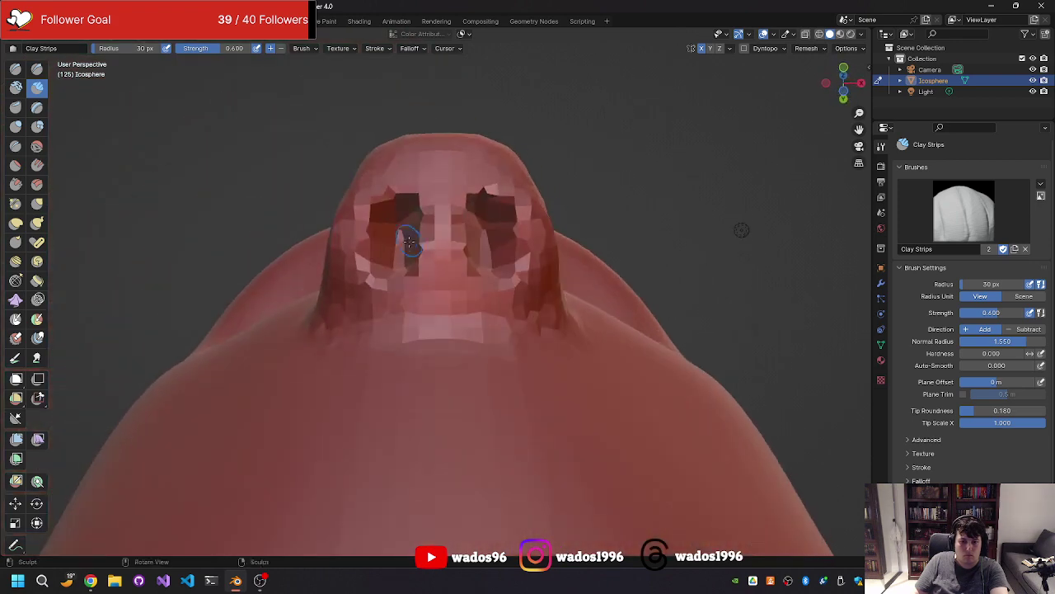
left_click_drag(392, 245, 397, 222)
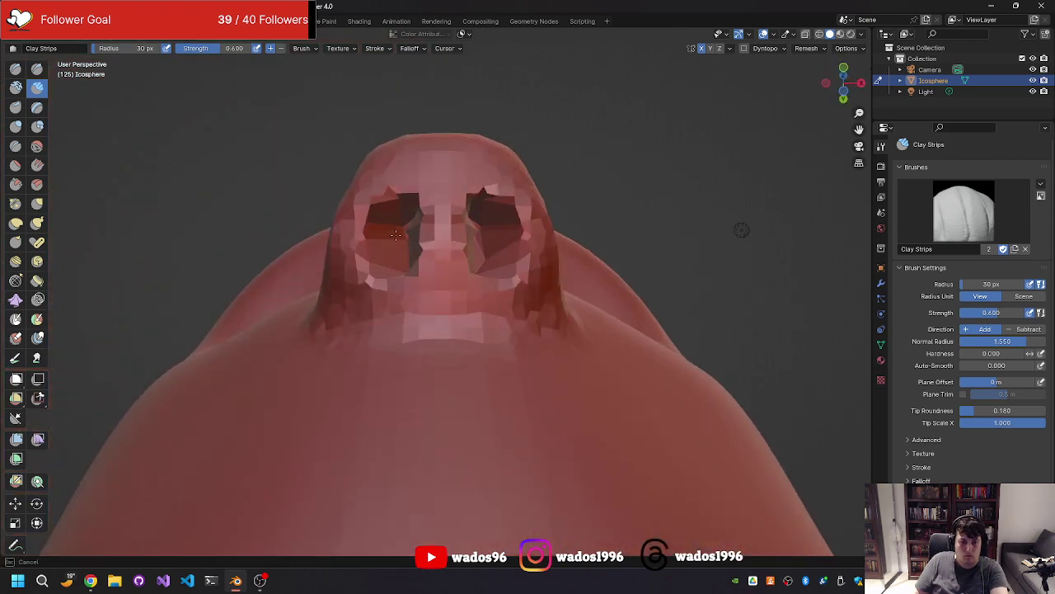
middle_click_drag(396, 248, 394, 246)
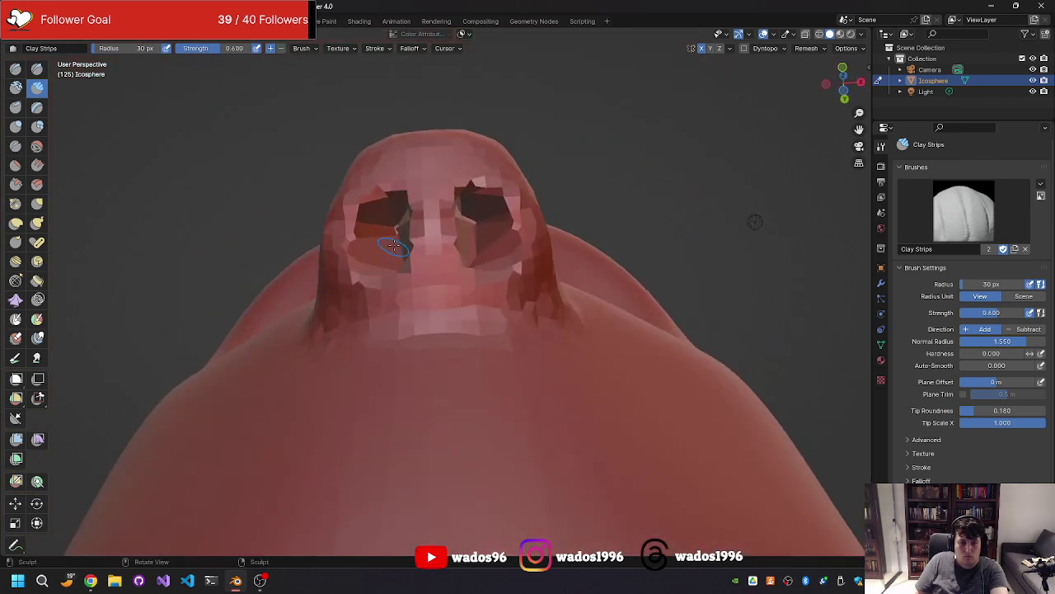
Step: Smooth the nose and nostril edges with a 205 px Smooth brush
key("shift+s")
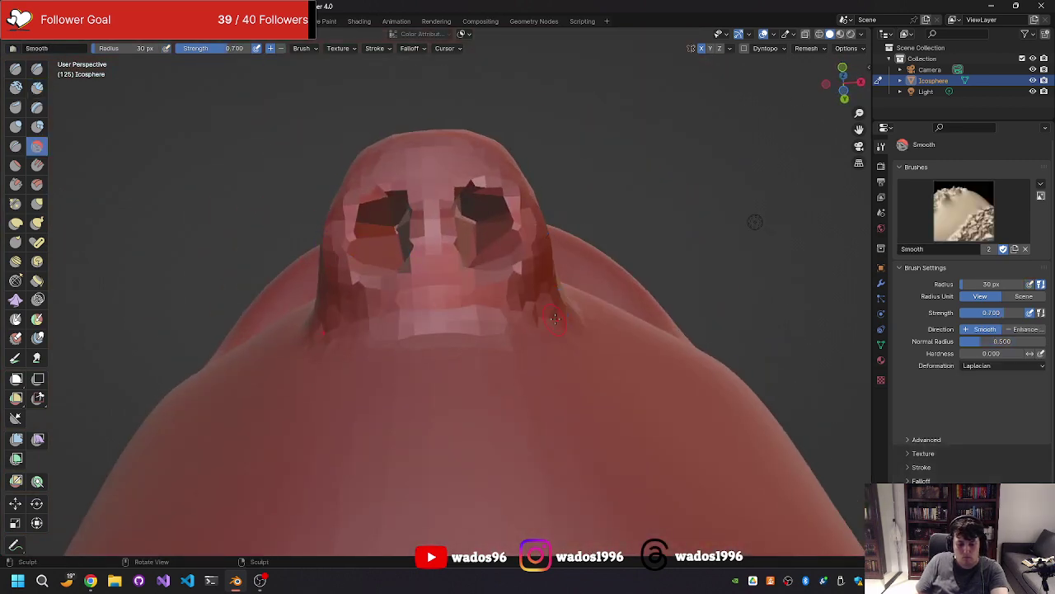
key("f")
left_click(577, 248)
left_click_drag(528, 247, 429, 215)
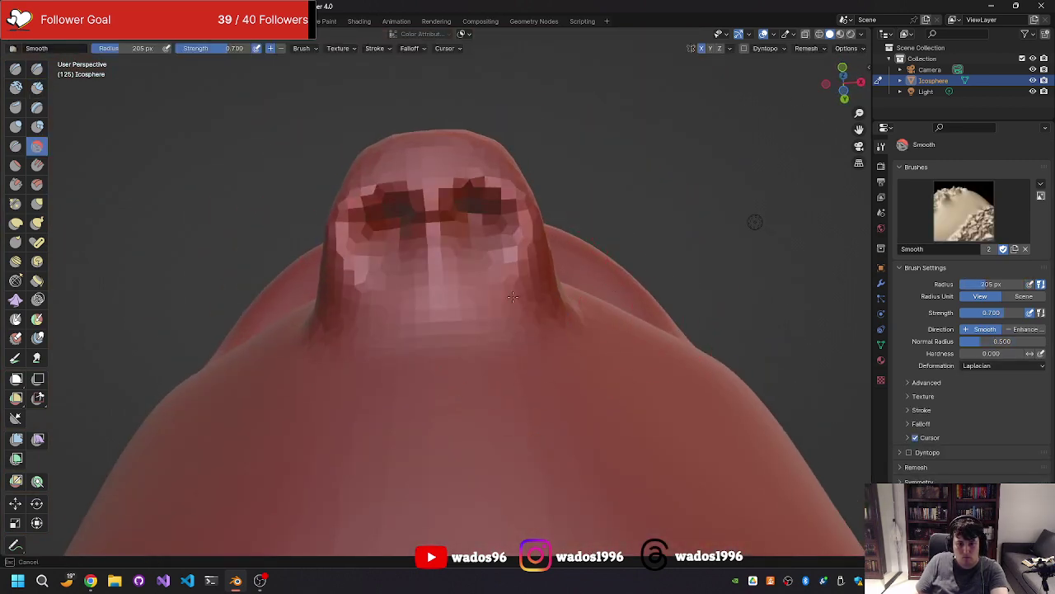
mouse_move(461, 272)
middle_mouse_down()
mouse_move(513, 323)
mouse_move(545, 310)
mouse_move(514, 283)
mouse_move(554, 342)
mouse_move(473, 275)
middle_mouse_up()
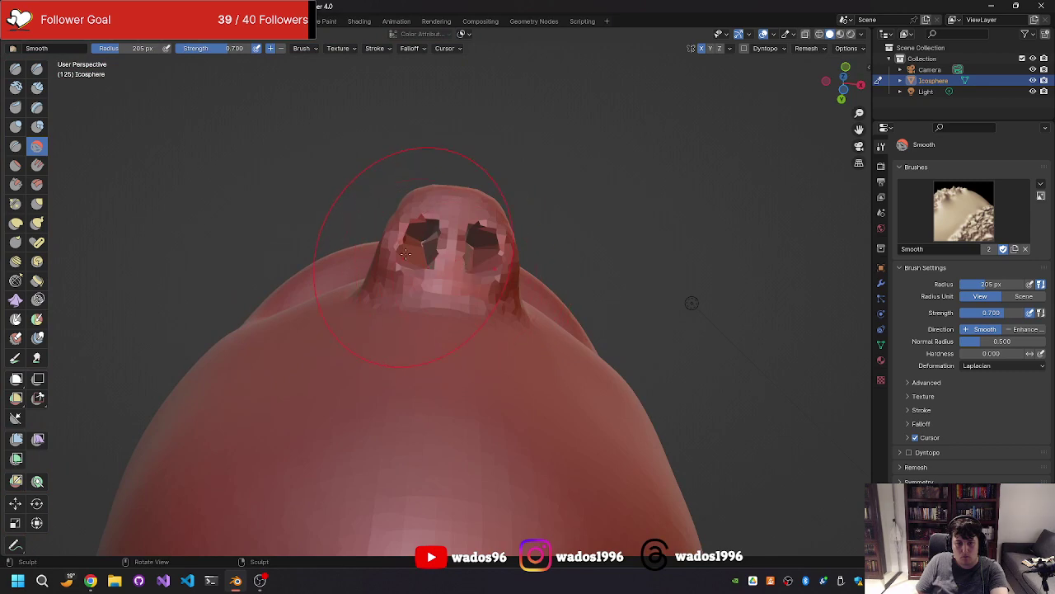
Step: Try smoothing around the nostrils at 57 px, undo it, and return to a front view
key("f")
left_click(376, 368)
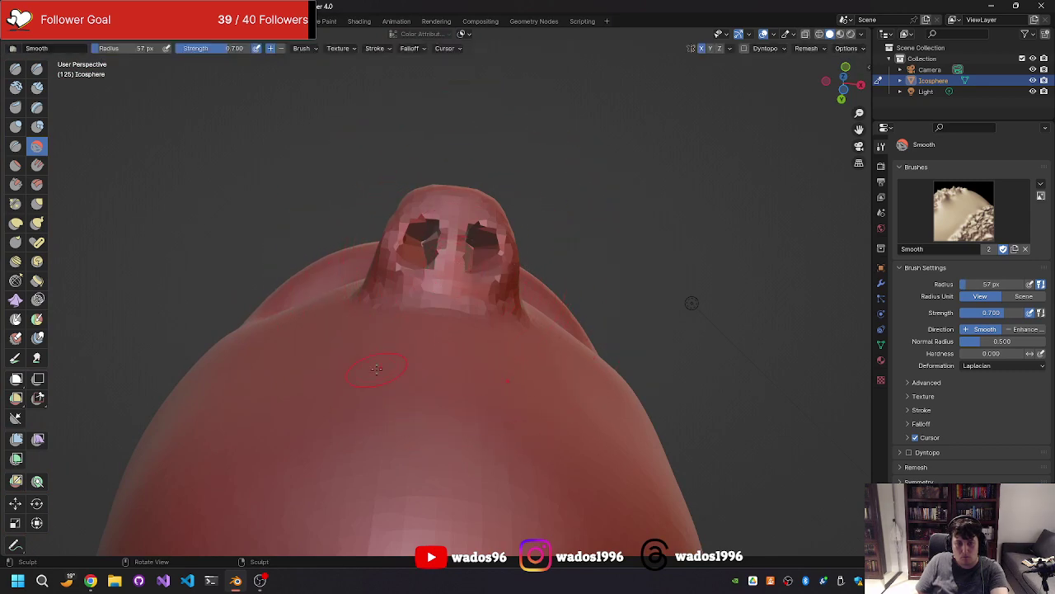
left_click_drag(421, 238, 419, 271)
key("ctrl+z")
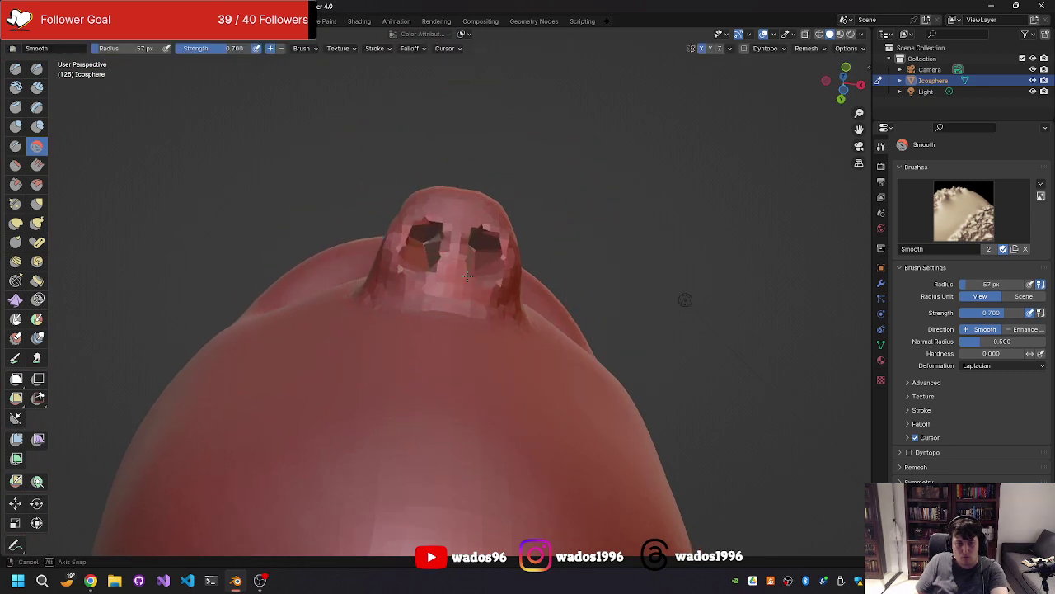
mouse_move(419, 272)
middle_mouse_down()
mouse_move(441, 374)
mouse_move(429, 372)
middle_mouse_up()
scroll(363, 372, "down", 4)
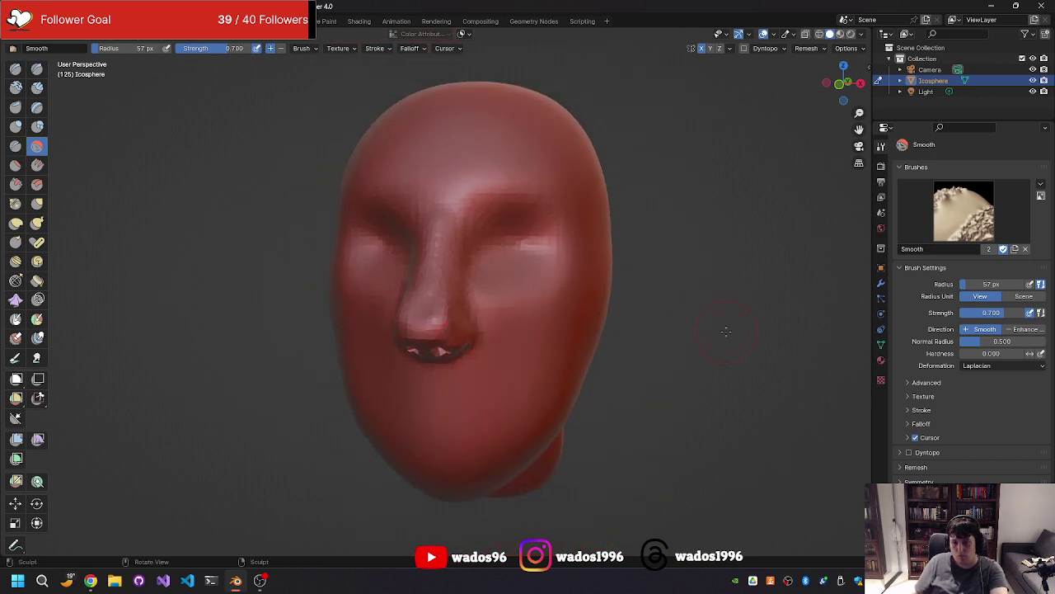
Step: Open the Icosphere's Modifiers tab and bring up the Add Modifier list
left_click(883, 182)
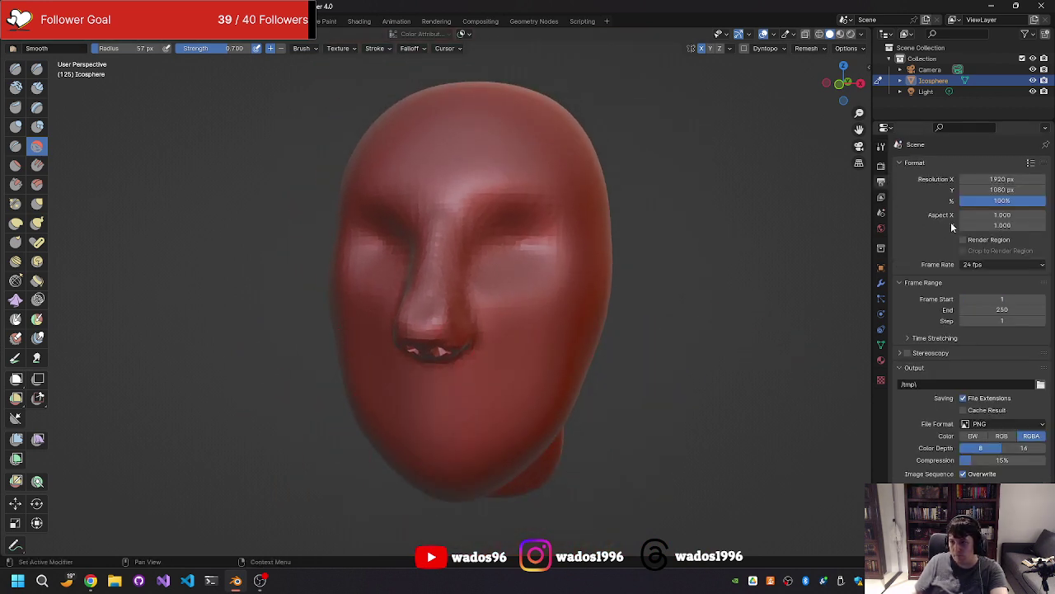
left_click_drag(872, 163, 871, 182)
left_click(880, 212)
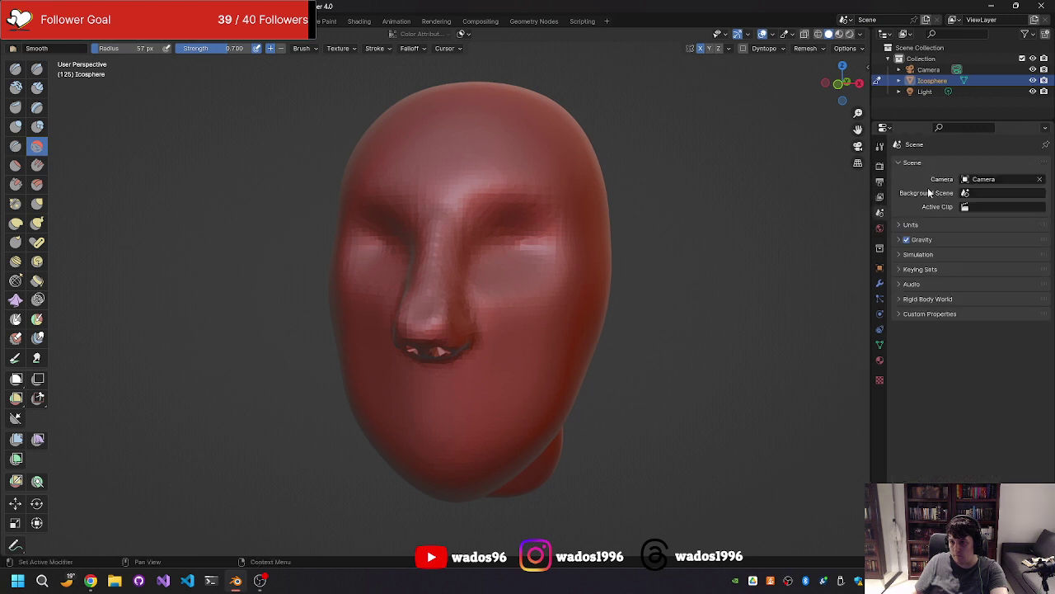
left_click(880, 247)
left_click(880, 268)
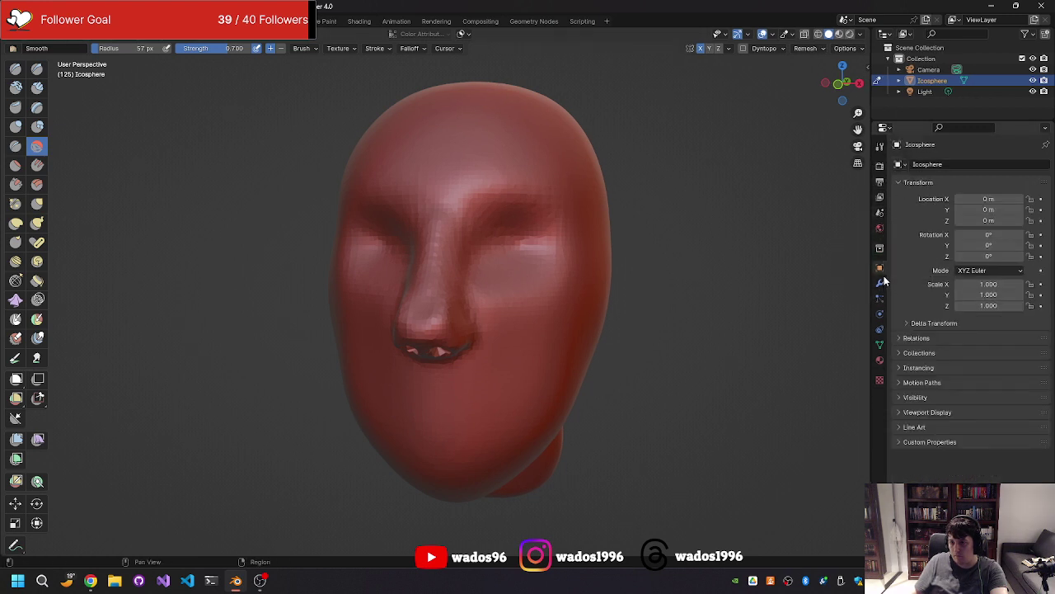
left_click(880, 283)
left_click(938, 165)
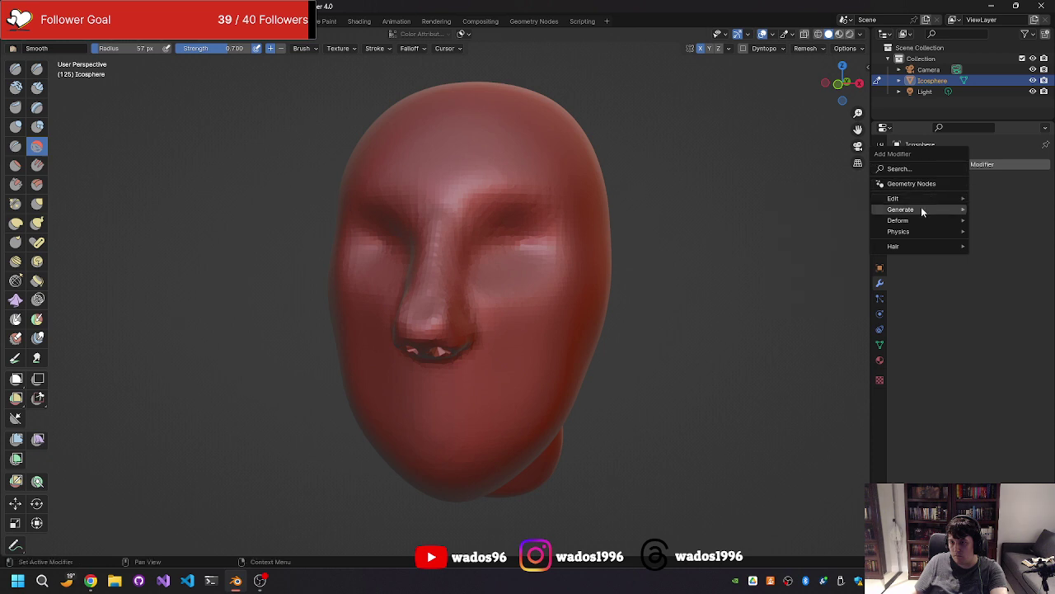
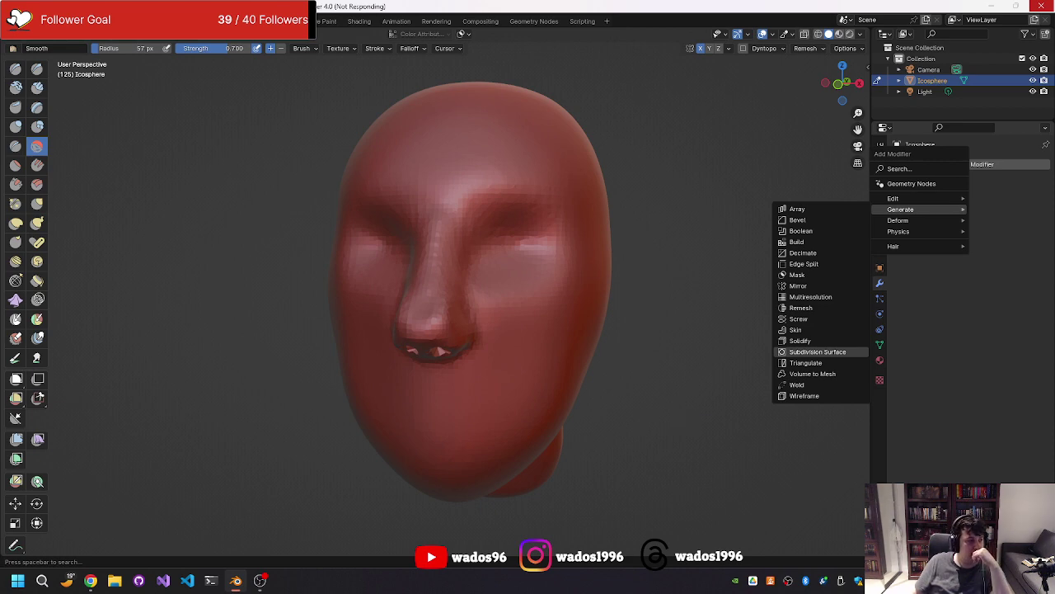
Step: Check the OBS Studio stream window, then switch back to the Blender head sculpt
key("alt+Tab")
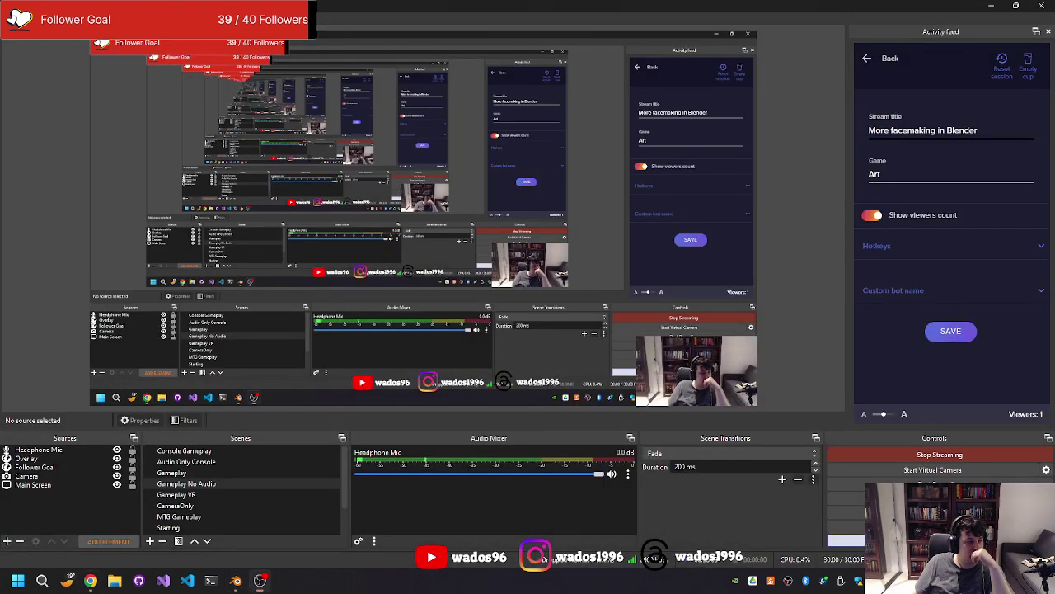
left_click(260, 581)
left_click(260, 580)
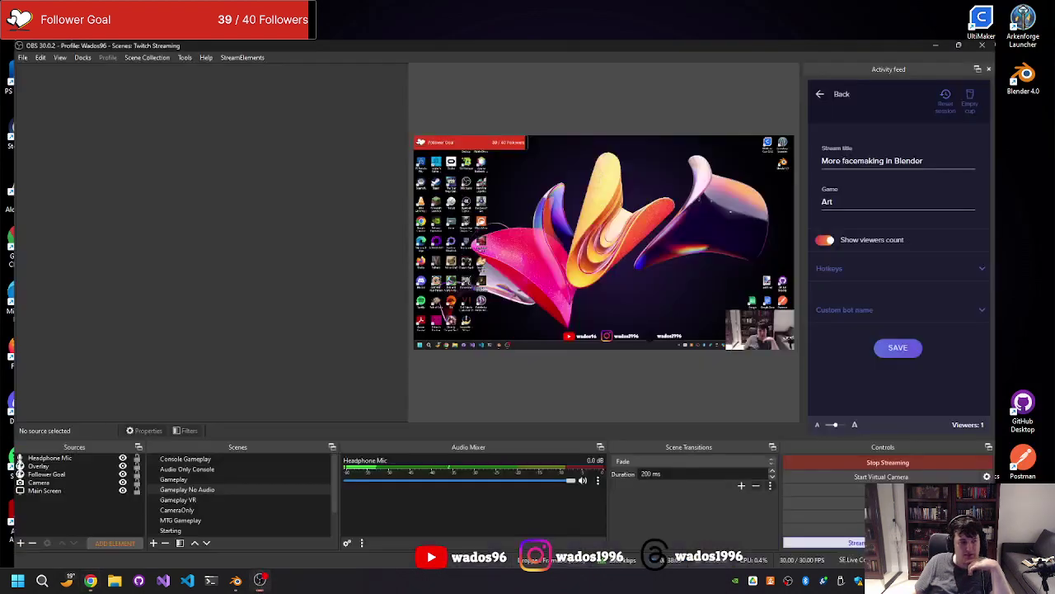
left_click(238, 581)
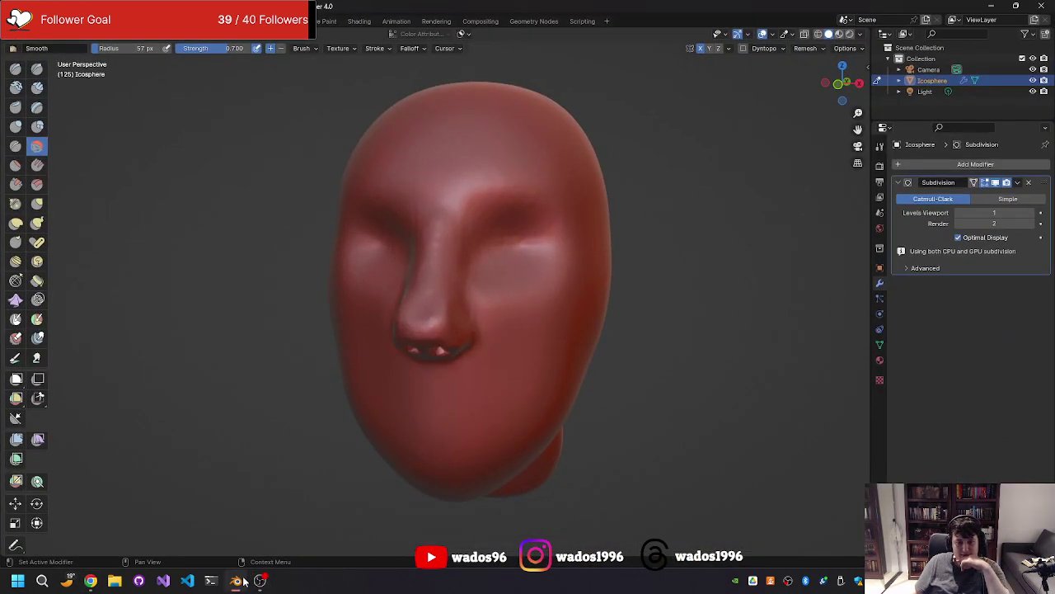
Step: Apply the head's Subdivision Surface modifier from its dropdown so the mesh is permanently subdivided
middle_click_drag(494, 330, 614, 221)
scroll(468, 289, "up", 4)
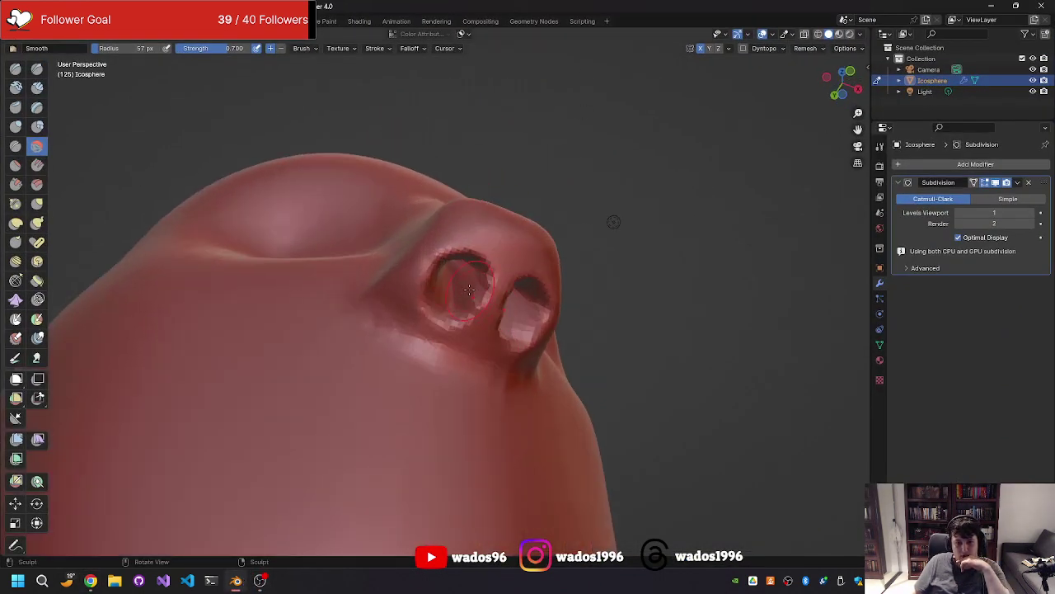
scroll(468, 289, "down", 3)
mouse_move(469, 288)
middle_mouse_down()
mouse_move(441, 360)
mouse_move(462, 248)
middle_mouse_up()
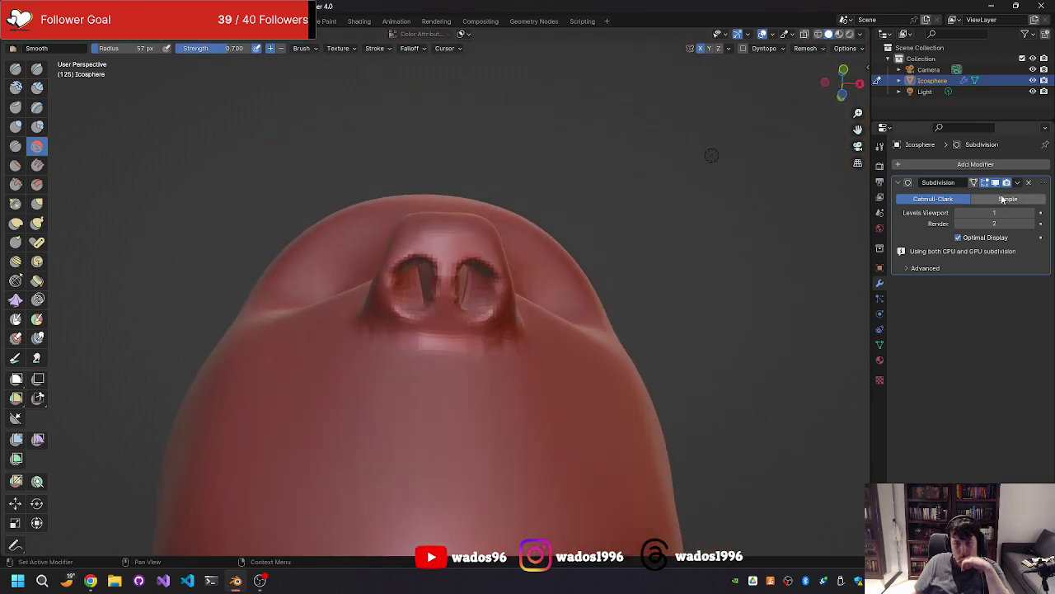
mouse_move(819, 278)
middle_mouse_down()
mouse_move(767, 360)
mouse_move(780, 354)
middle_mouse_up()
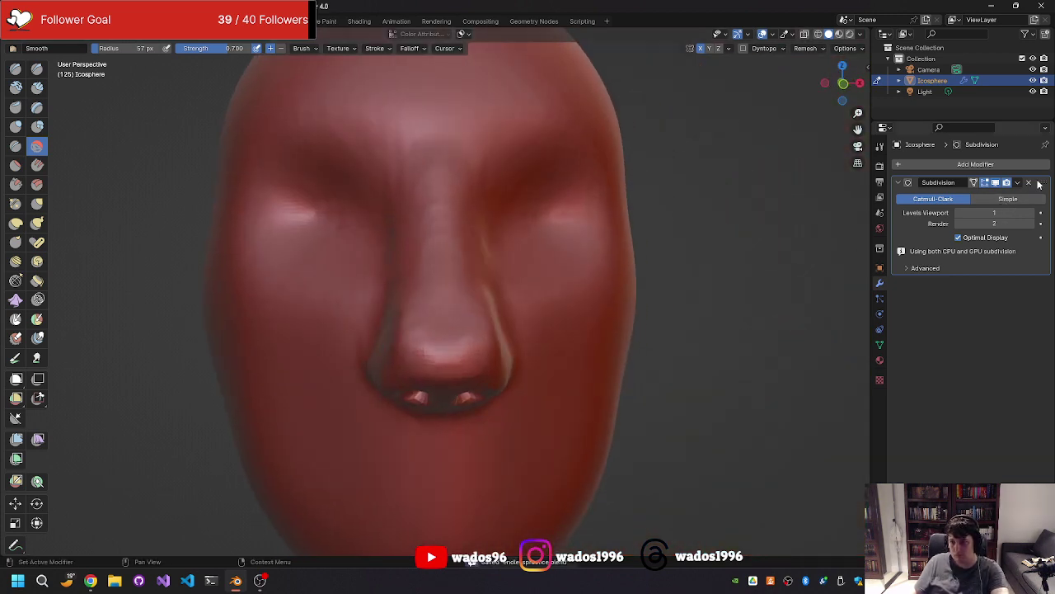
left_click(1018, 183)
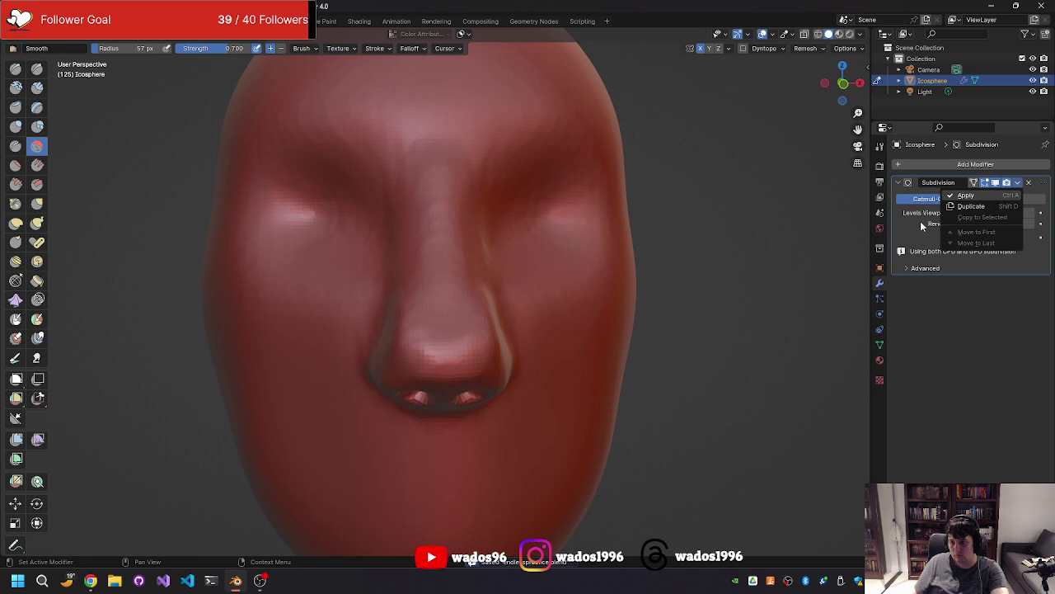
left_click(981, 196)
mouse_move(742, 346)
middle_mouse_down()
mouse_move(748, 235)
mouse_move(778, 263)
mouse_move(607, 282)
middle_mouse_up()
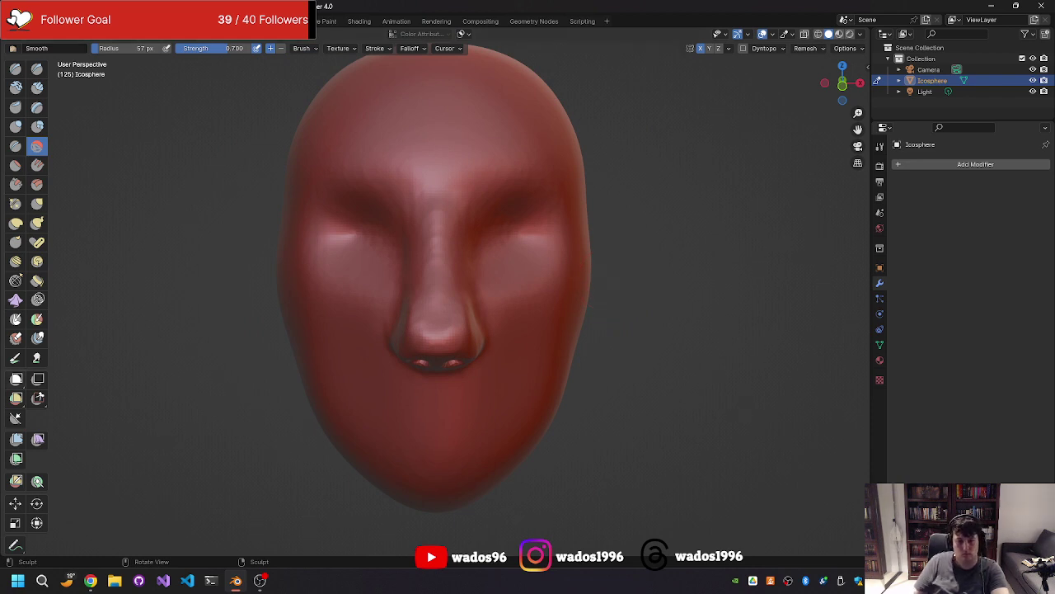
Step: Turn to a side profile of the nose and select the Clay Strips brush
middle_click_drag(630, 205, 546, 214)
scroll(546, 215, "up", 4)
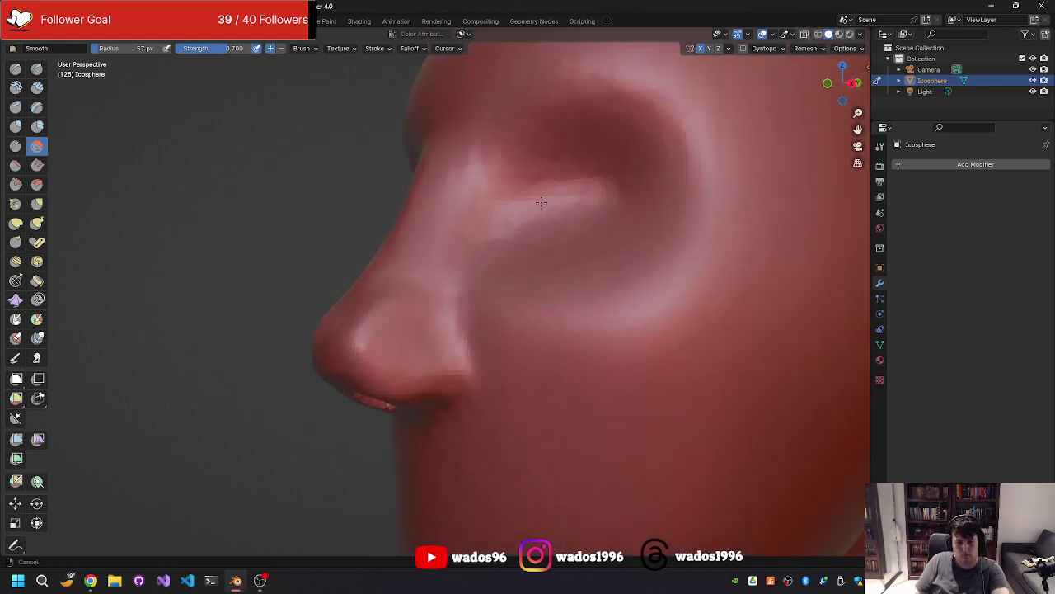
key("shift+space")
left_click(552, 227)
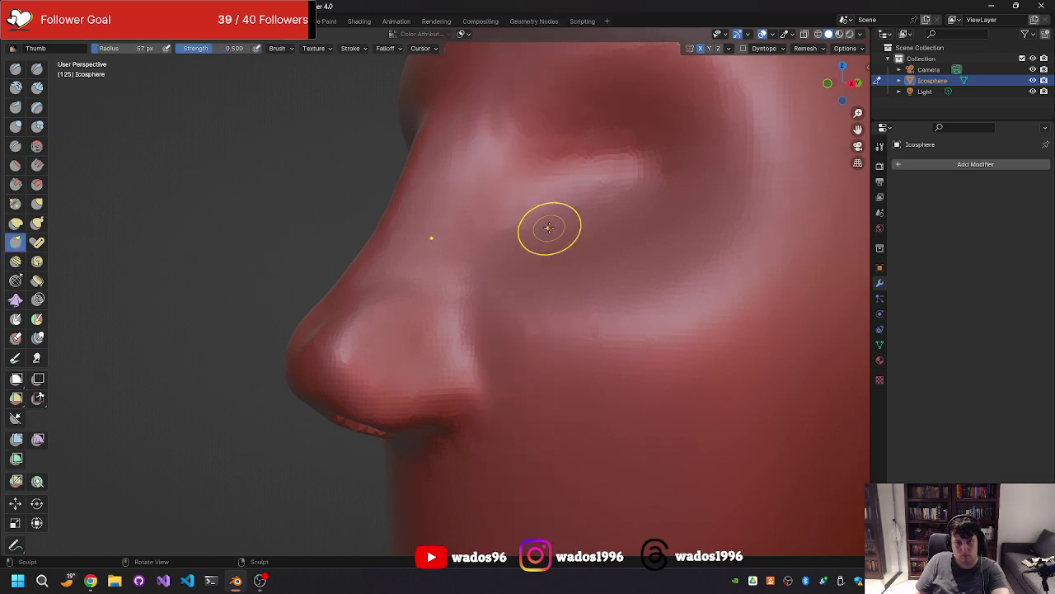
key("shift+space")
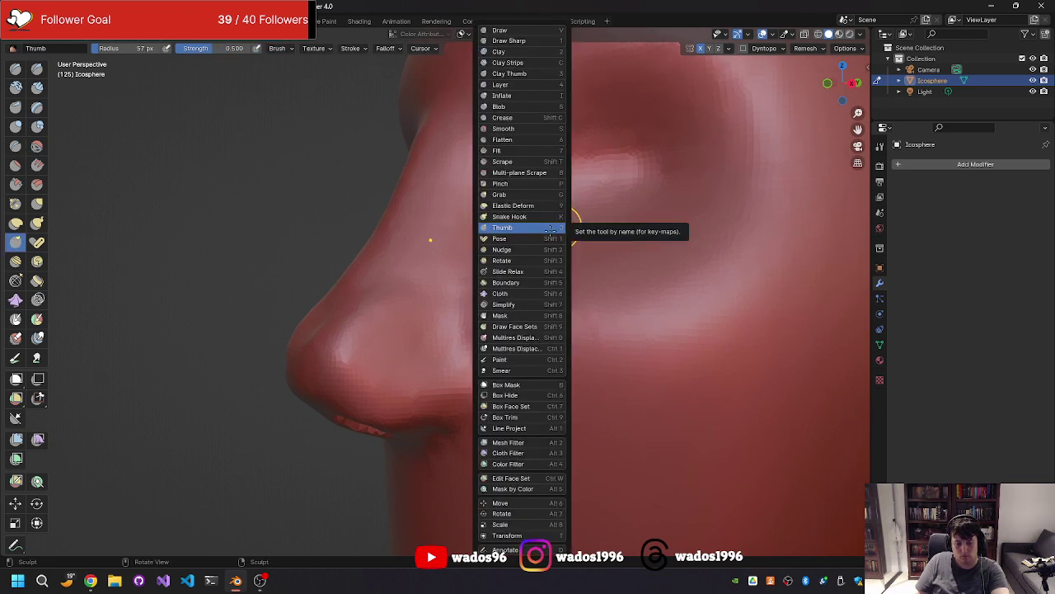
key("c")
Step: Set the brush radius to 117 px and build up clay around the nose tip
mouse_move(439, 349)
left_mouse_down()
mouse_move(410, 358)
mouse_move(424, 356)
left_mouse_up()
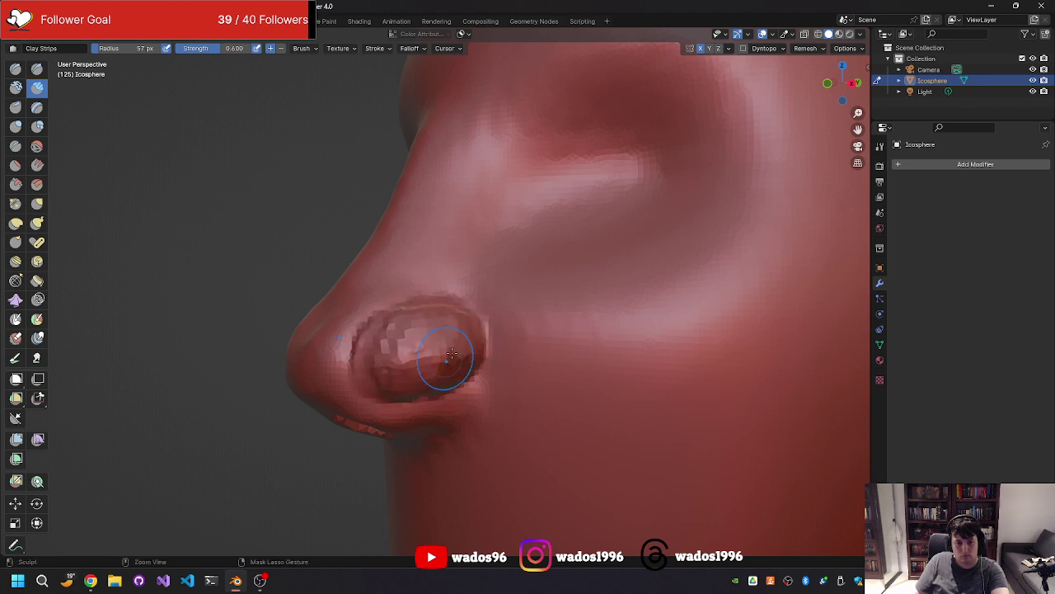
key("ctrl+z")
mouse_move(425, 356)
middle_mouse_down()
mouse_move(455, 356)
mouse_move(381, 362)
middle_mouse_up()
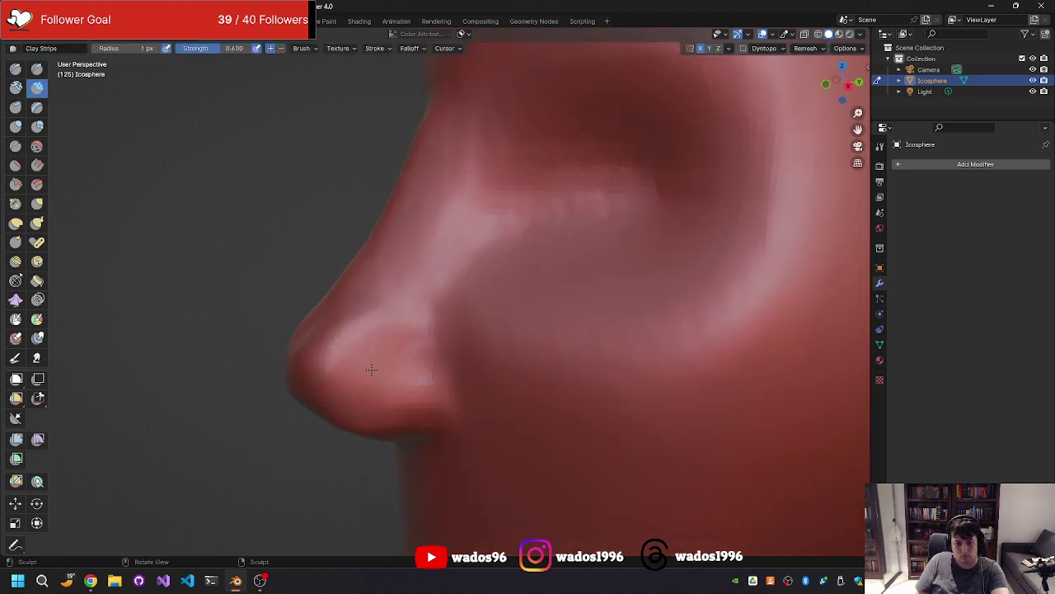
key("f")
left_click(417, 350)
left_click_drag(417, 351, 388, 353)
mouse_move(387, 353)
middle_mouse_down()
mouse_move(460, 347)
mouse_move(464, 395)
middle_mouse_up()
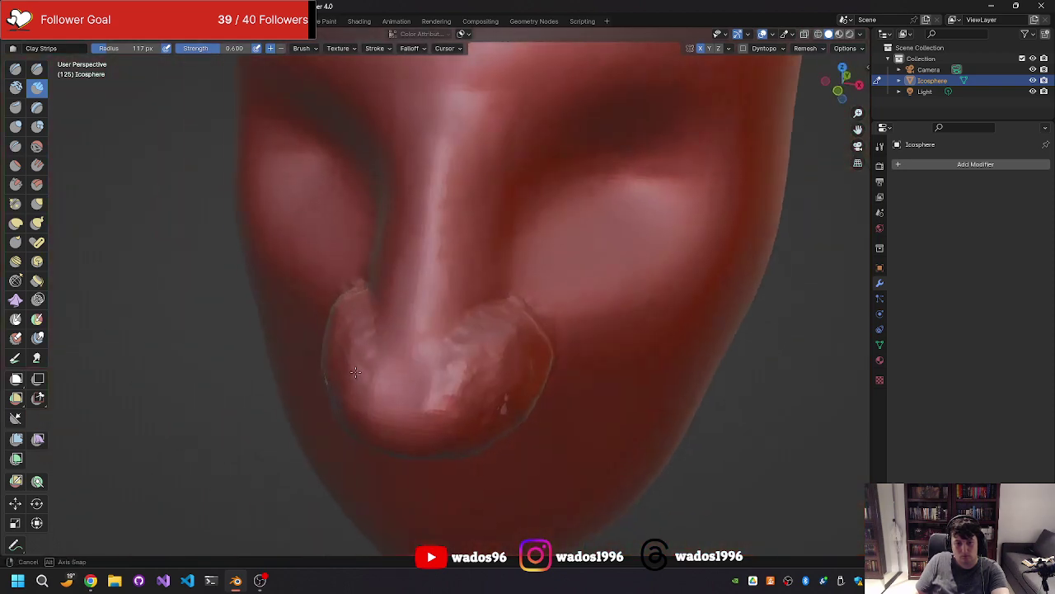
mouse_move(410, 351)
middle_mouse_down()
mouse_move(376, 352)
mouse_move(306, 295)
mouse_move(335, 240)
mouse_move(511, 313)
mouse_move(507, 272)
mouse_move(503, 294)
middle_mouse_up()
key("g")
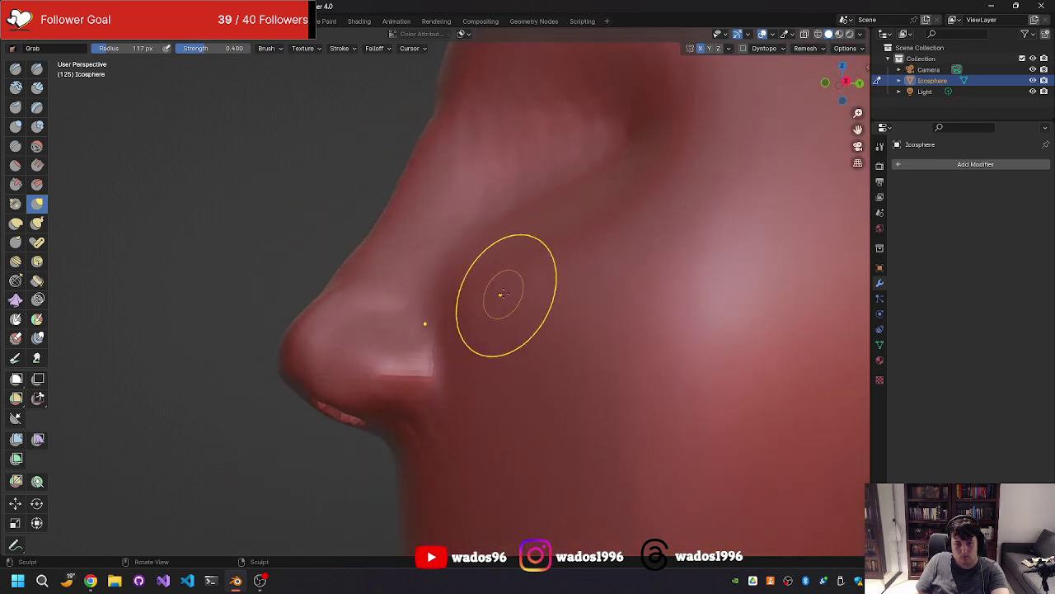
Step: Pull the nose tip outward with the Grab brush to lengthen the nose profile
left_click_drag(313, 349, 228, 363)
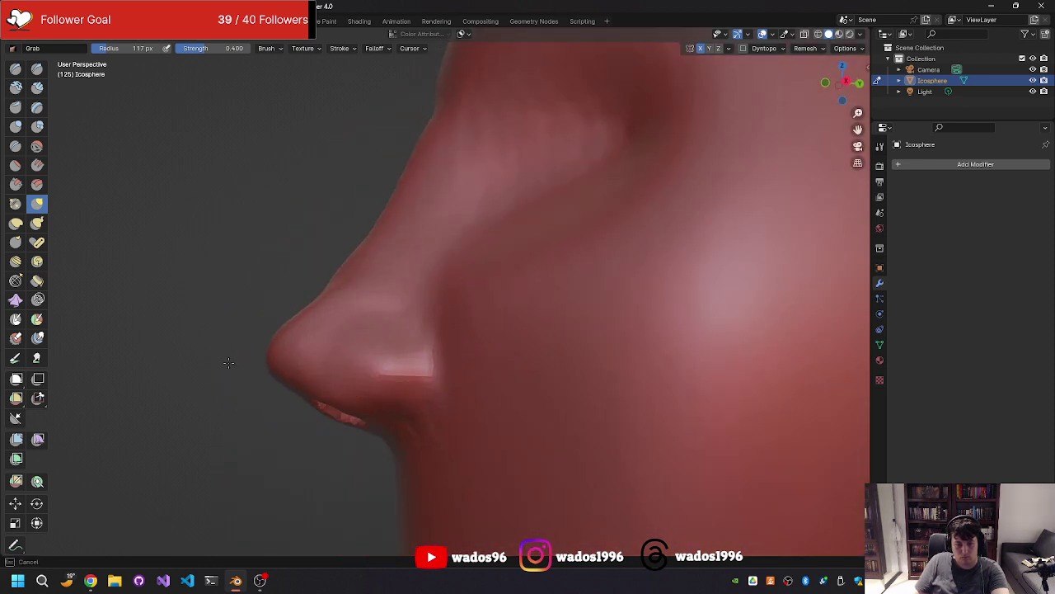
middle_click_drag(229, 362, 322, 384)
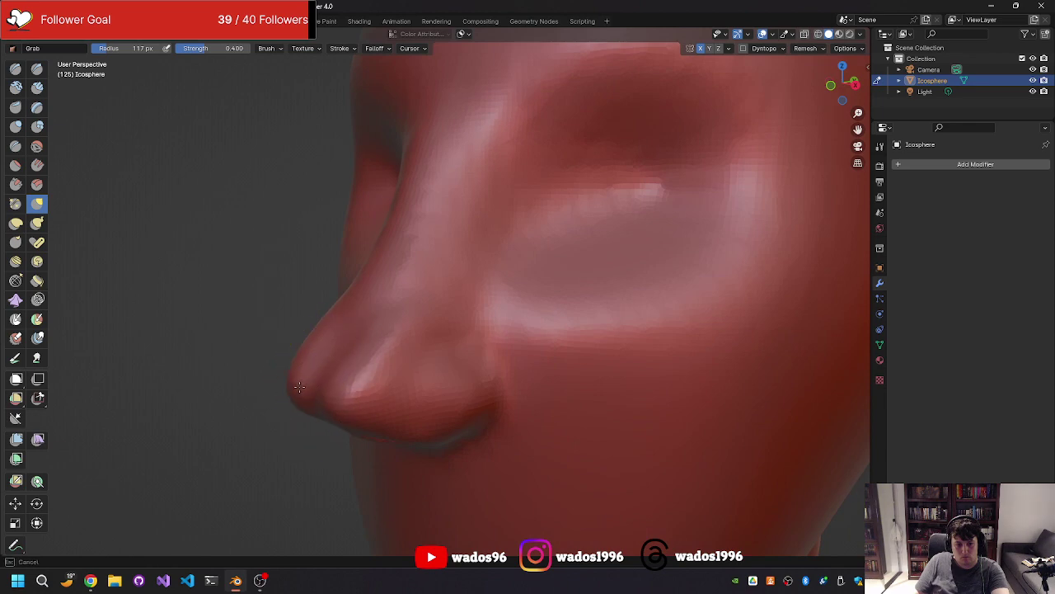
middle_click_drag(316, 330, 562, 316)
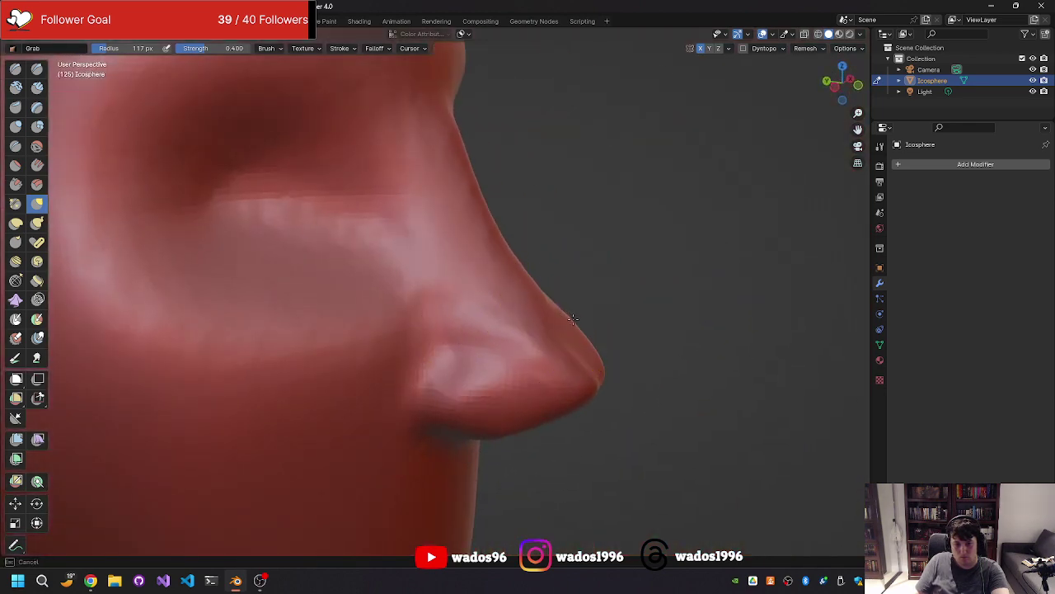
middle_click_drag(577, 318, 444, 324)
Step: Switch to the Smooth brush and review the nose from its side profile
key("shift+s")
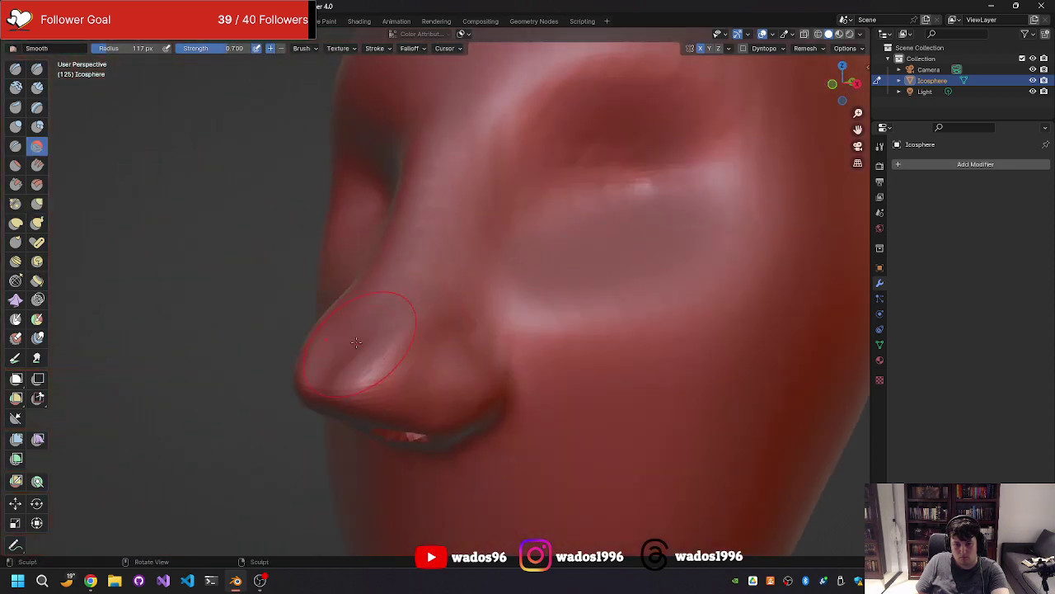
mouse_move(361, 385)
middle_mouse_down()
mouse_move(413, 379)
mouse_move(343, 369)
mouse_move(511, 338)
mouse_move(761, 173)
mouse_move(410, 286)
mouse_move(458, 353)
middle_mouse_up()
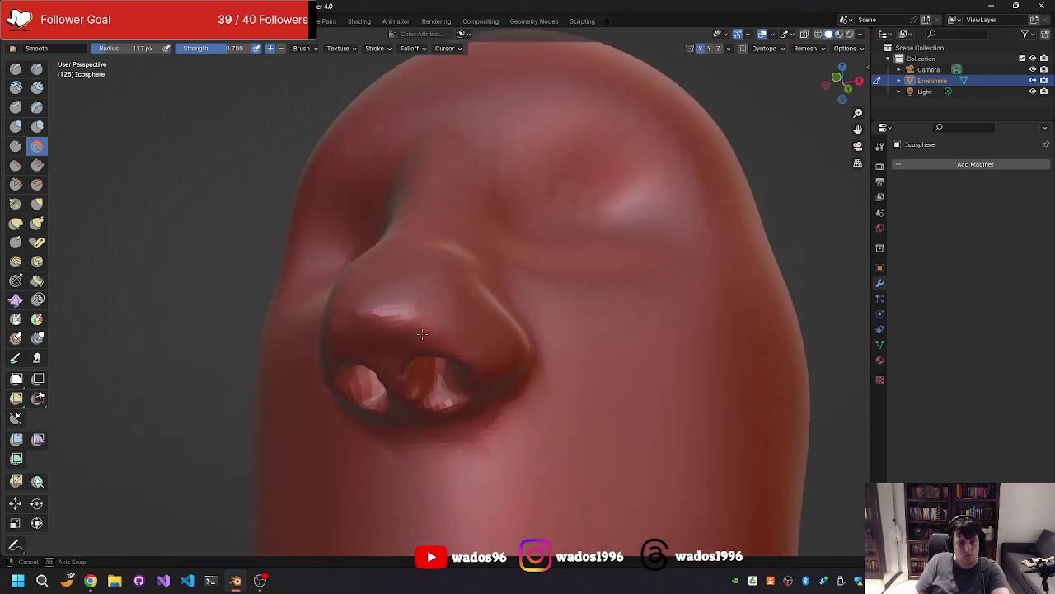
scroll(449, 338, "down", 2)
scroll(451, 330, "down", 1)
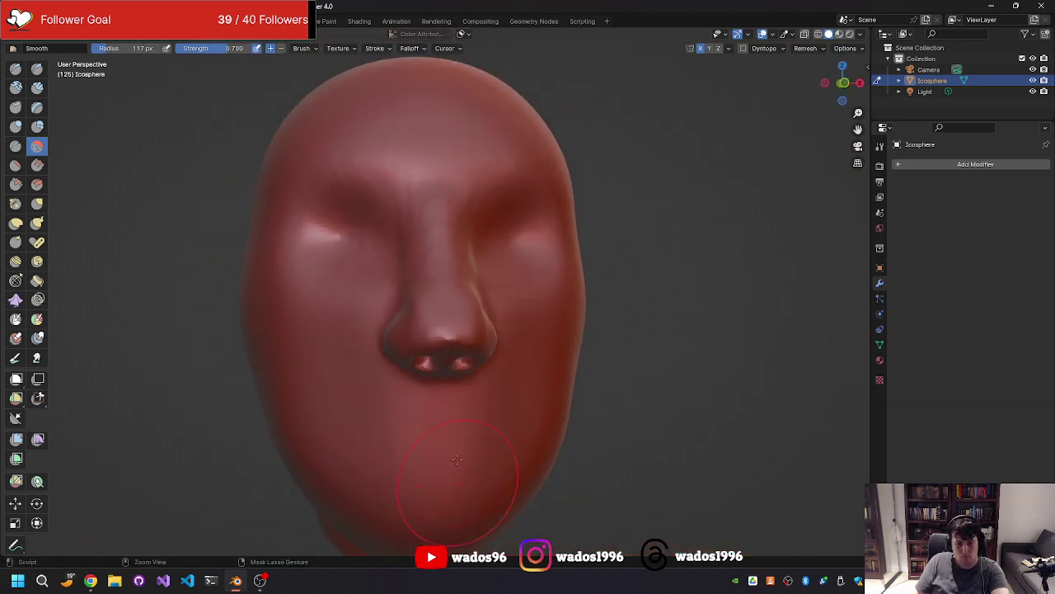
scroll(451, 327, "up", 2)
middle_click_drag(452, 327, 400, 299)
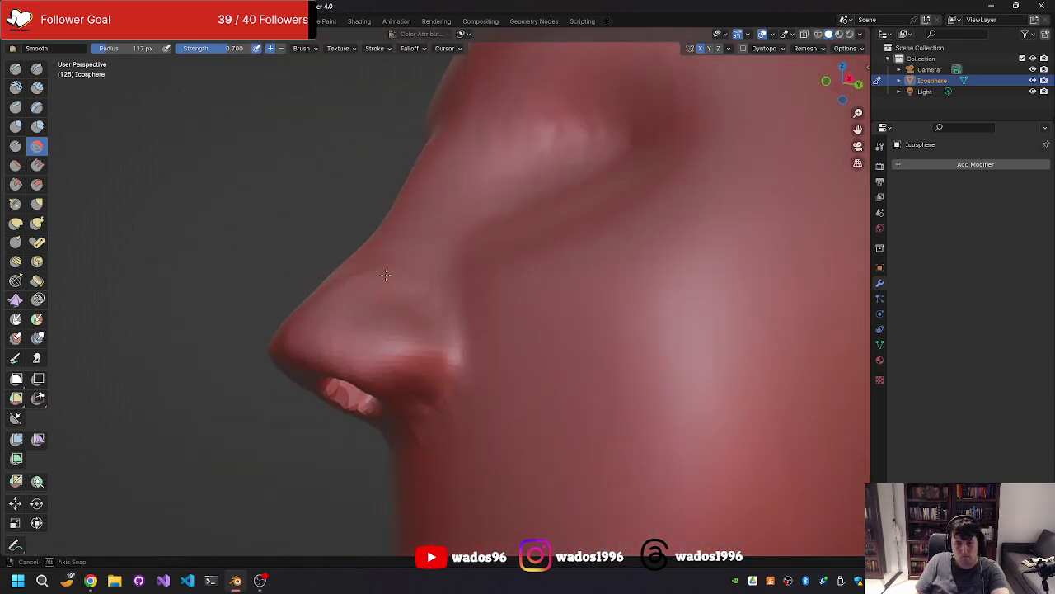
key("shift+space")
left_click(404, 310)
Step: Try Simplify and Mask from the brush menu, settling on the Draw Sharp brush
key("shift+space")
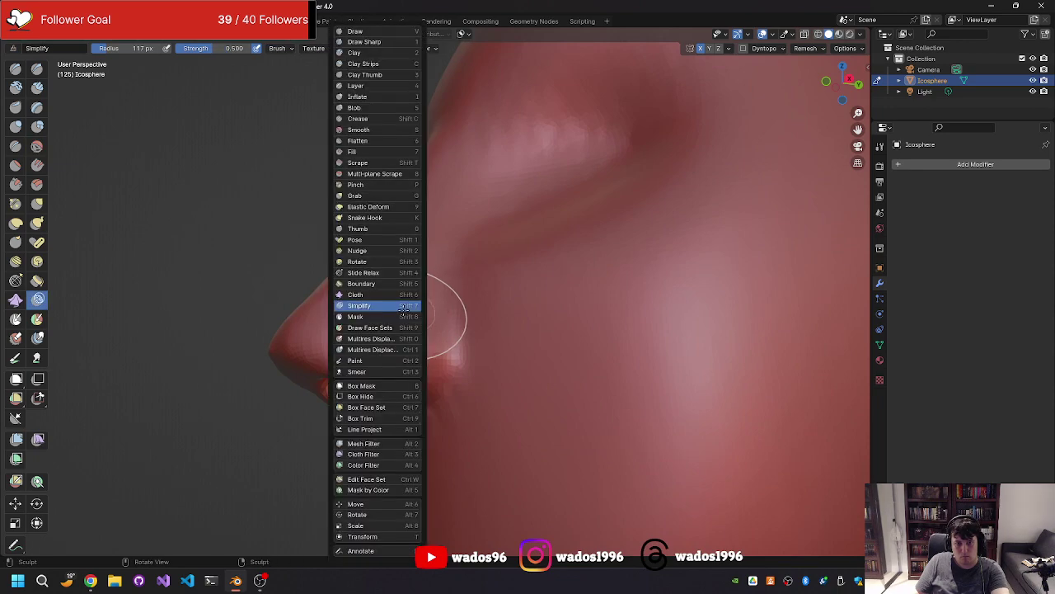
left_click(404, 309)
key("shift+space")
left_click(408, 317)
key("shift+space")
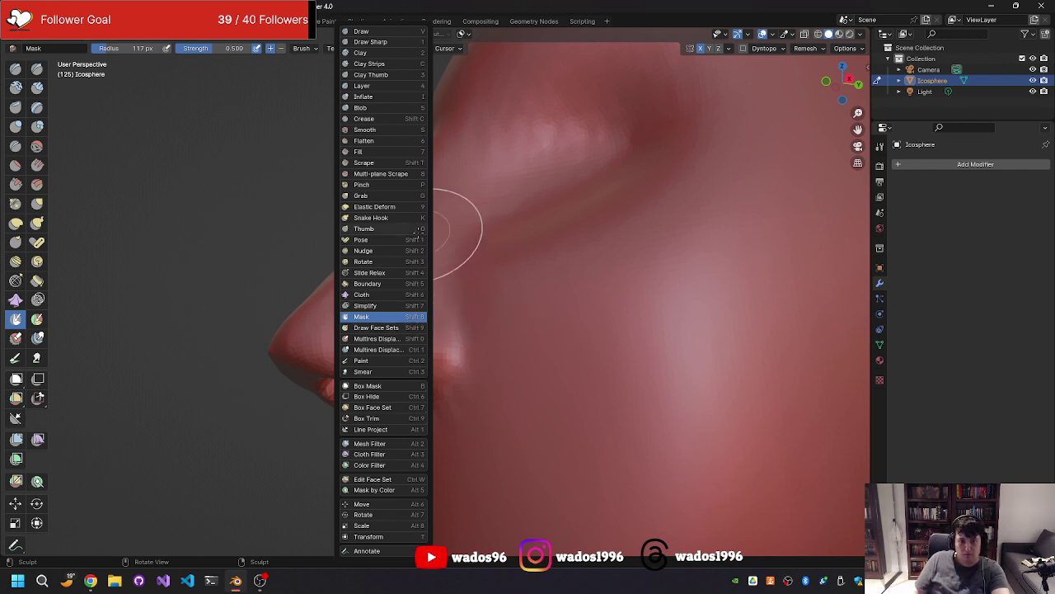
left_click(370, 41)
Step: Set the brush radius to 49 px and carve a sharp groove along the nostril edge
middle_click_drag(445, 258, 444, 367)
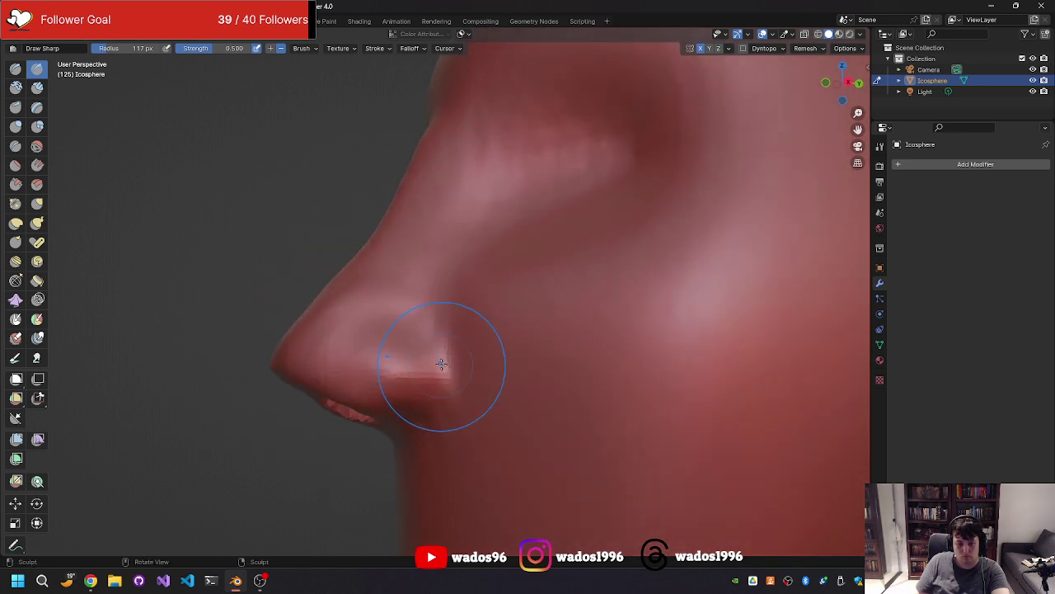
key("f")
left_click(404, 399)
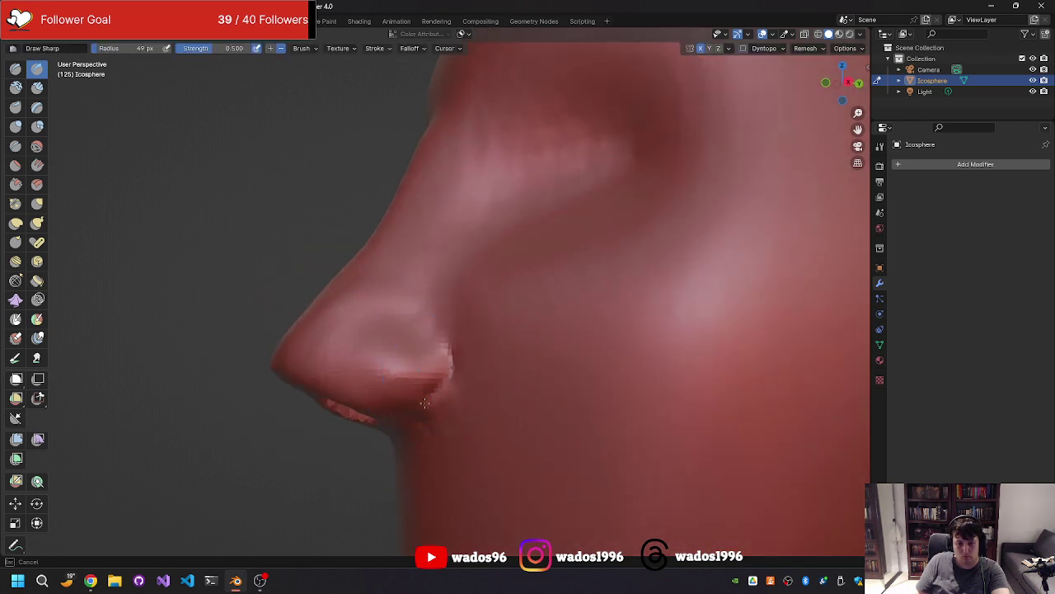
mouse_move(424, 402)
left_mouse_down()
mouse_move(452, 363)
mouse_move(453, 307)
left_mouse_up()
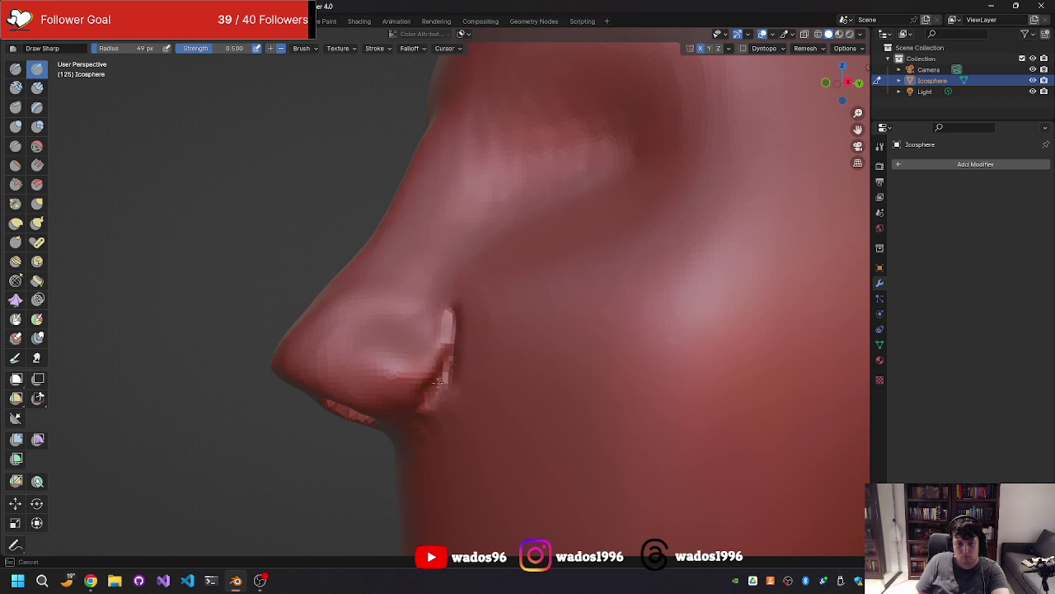
mouse_move(437, 381)
middle_mouse_down()
mouse_move(474, 344)
mouse_move(463, 375)
middle_mouse_up()
left_click_drag(485, 349, 466, 408)
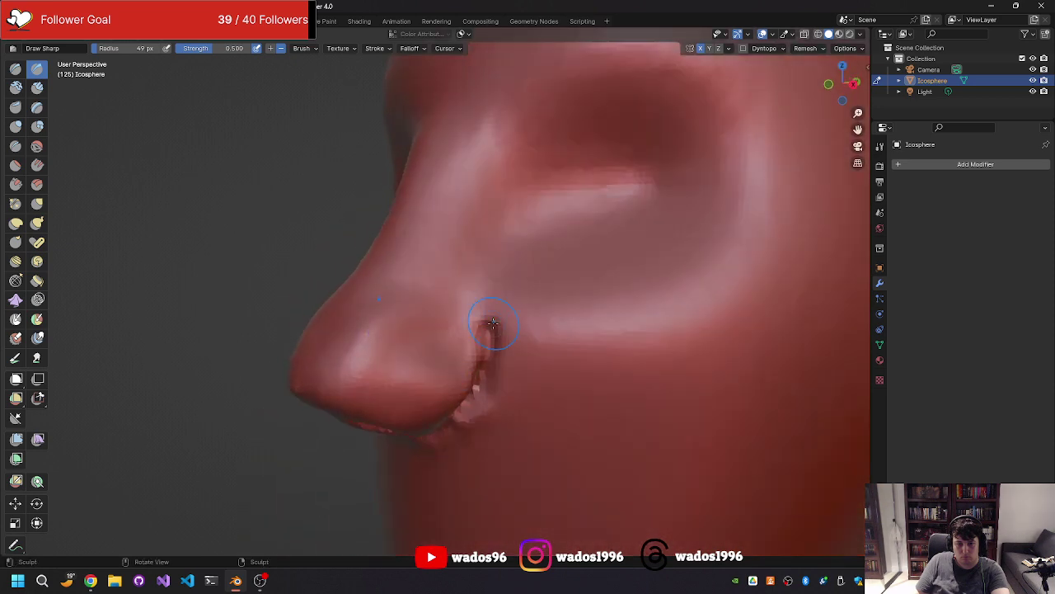
left_click_drag(494, 334, 467, 414)
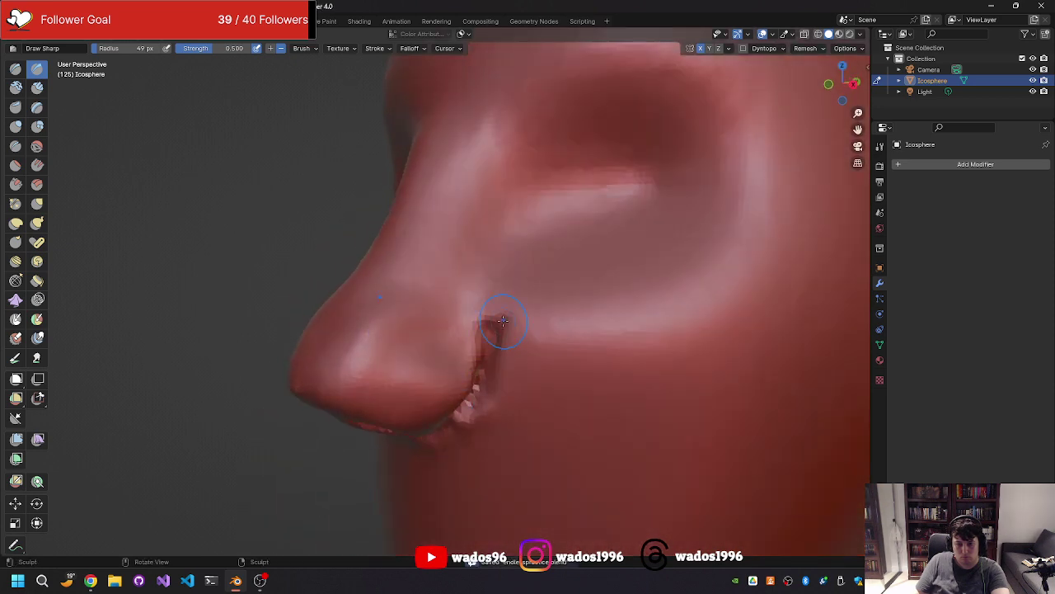
Step: Smooth the nostril groove and jagged rim, undoing the last smoothing stroke
key("s")
left_click_drag(494, 351, 485, 381)
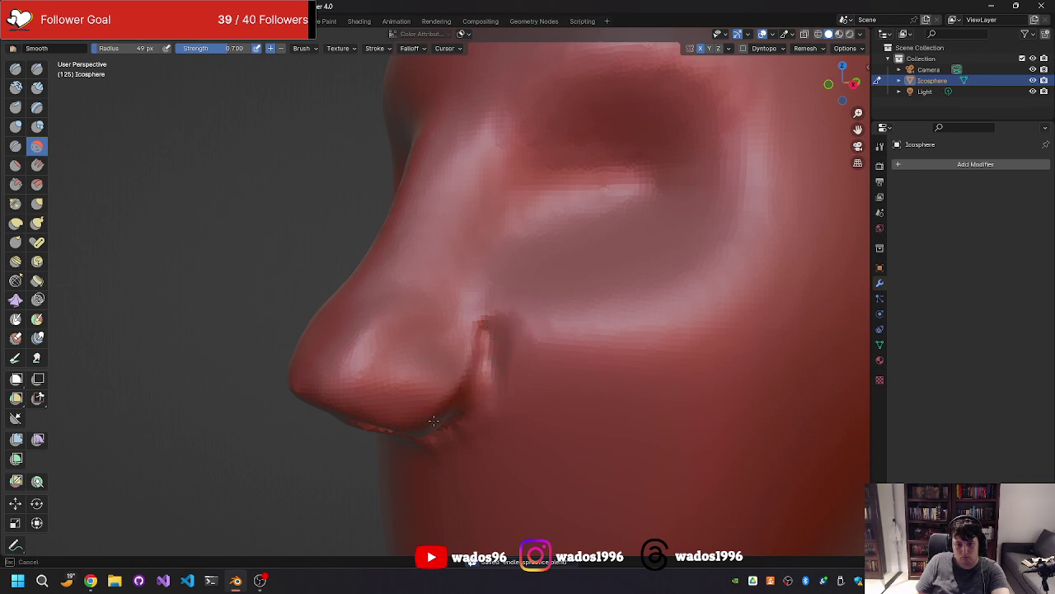
middle_click_drag(434, 420, 501, 304)
left_click_drag(503, 298, 440, 319)
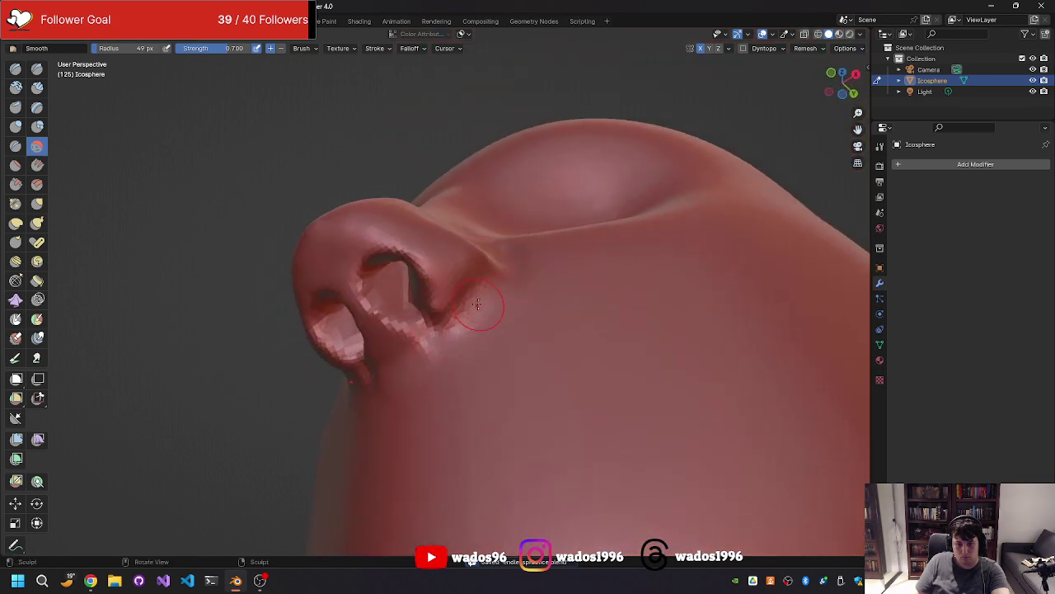
middle_click_drag(428, 323, 480, 354)
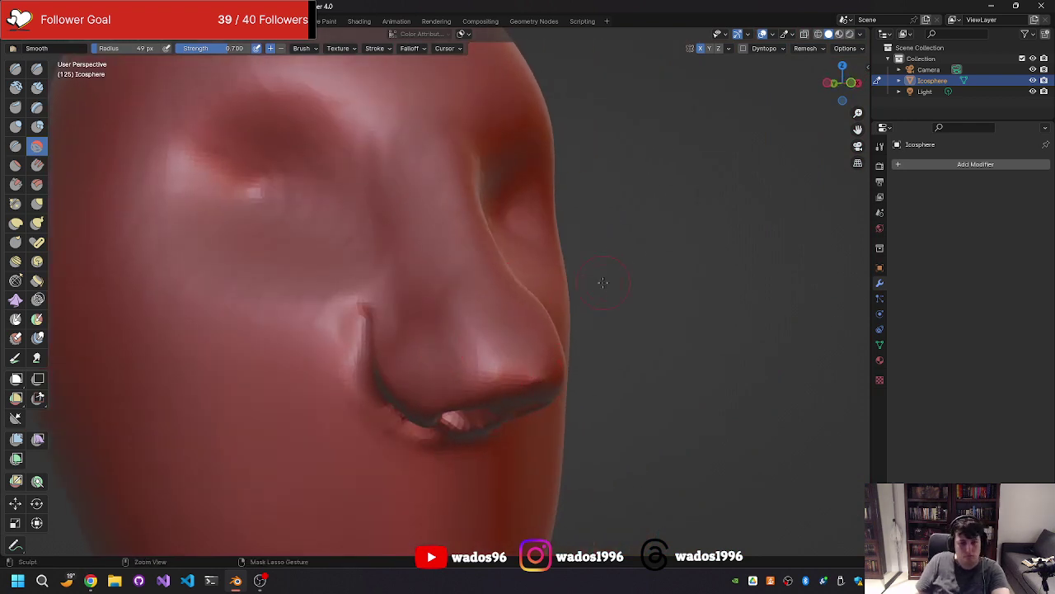
key("ctrl+z")
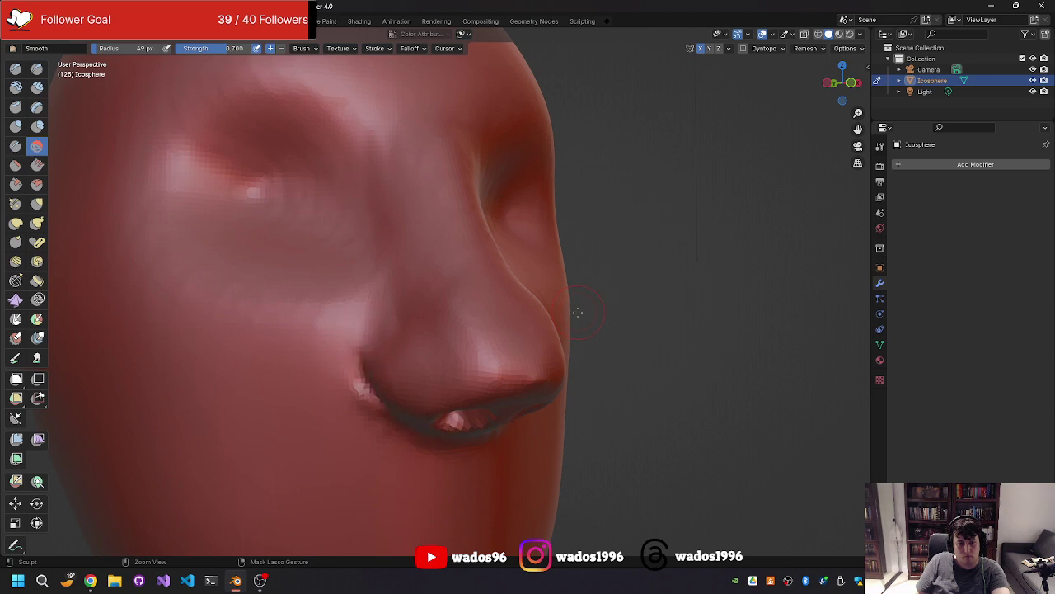
mouse_move(578, 311)
middle_mouse_down()
mouse_move(511, 323)
mouse_move(455, 301)
middle_mouse_up()
Step: Select the Draw Sharp brush and inspect the nostrils from low, front and side angles
key("shift+space")
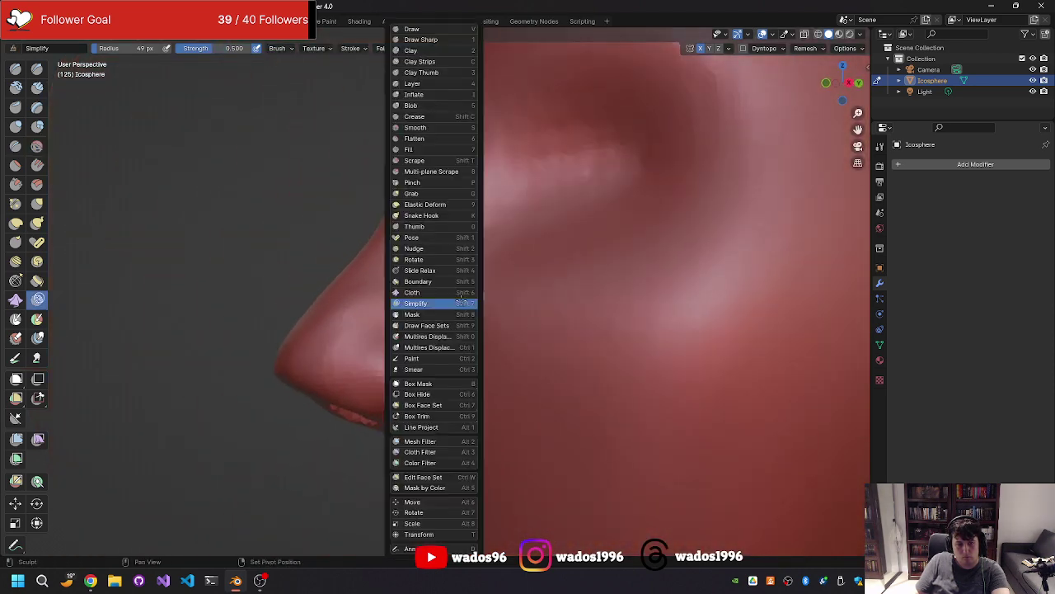
key("1")
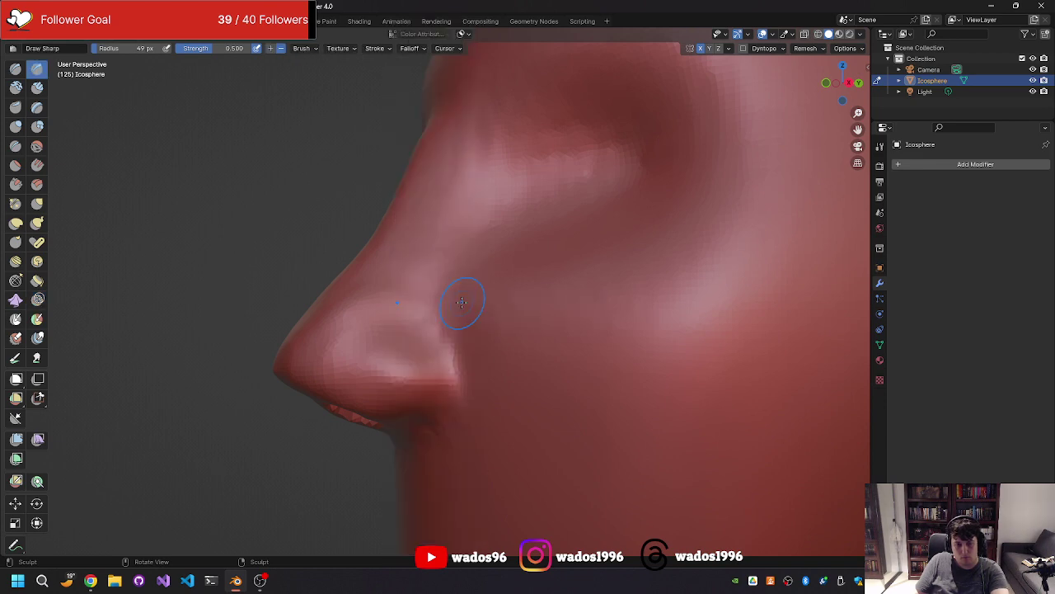
mouse_move(463, 313)
middle_mouse_down()
mouse_move(516, 312)
mouse_move(533, 342)
middle_mouse_up()
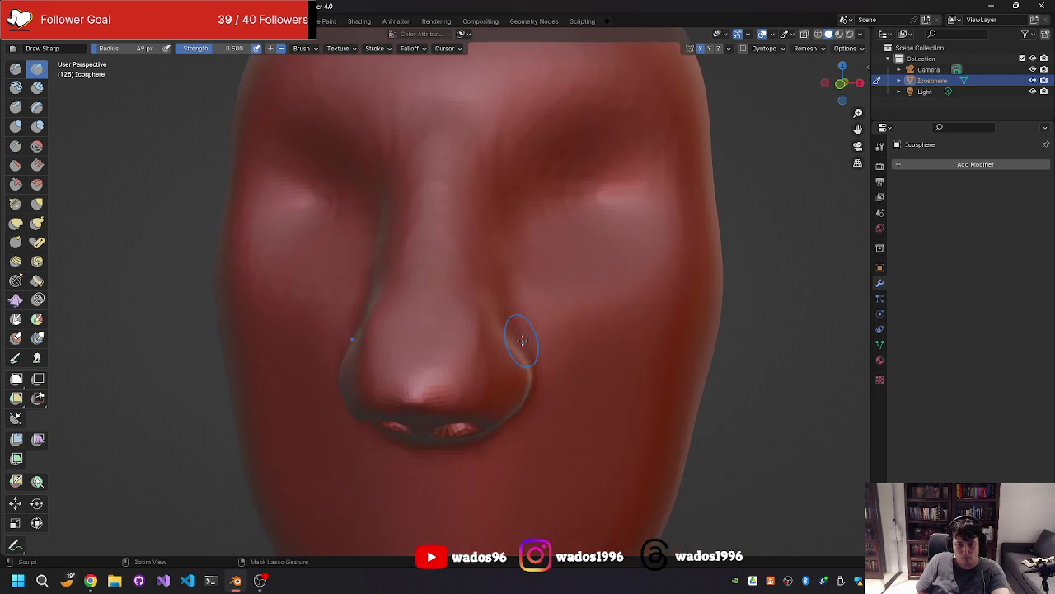
middle_click_drag(512, 341, 517, 345)
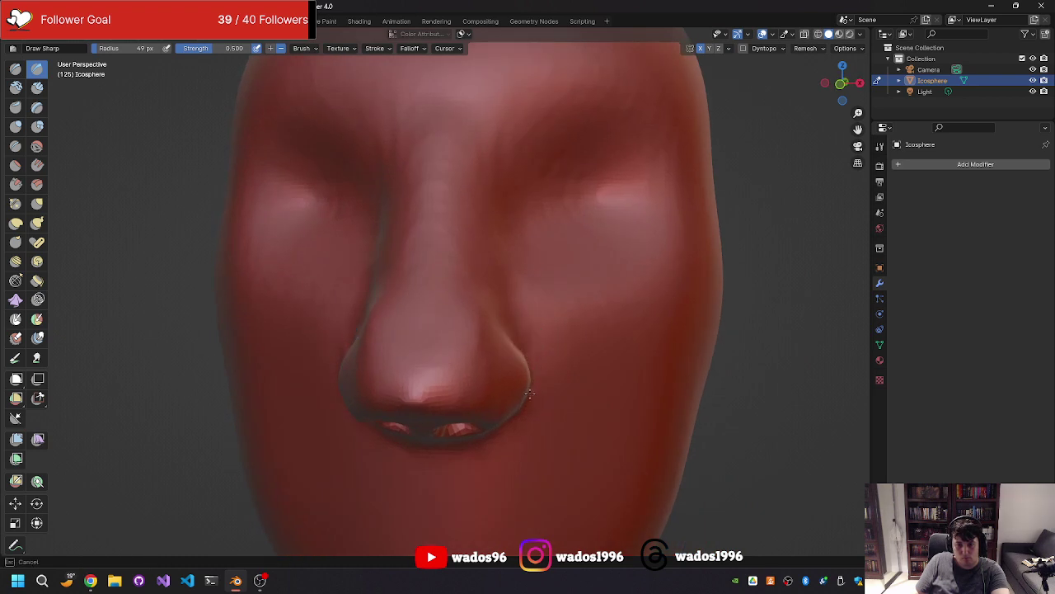
middle_click_drag(509, 419, 507, 376)
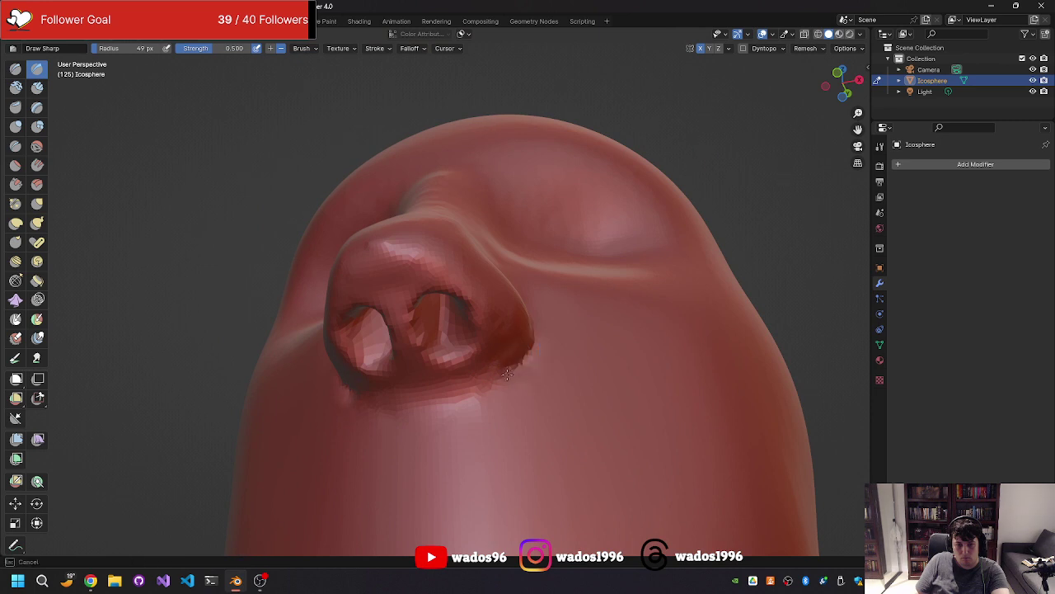
middle_click_drag(532, 353, 477, 368)
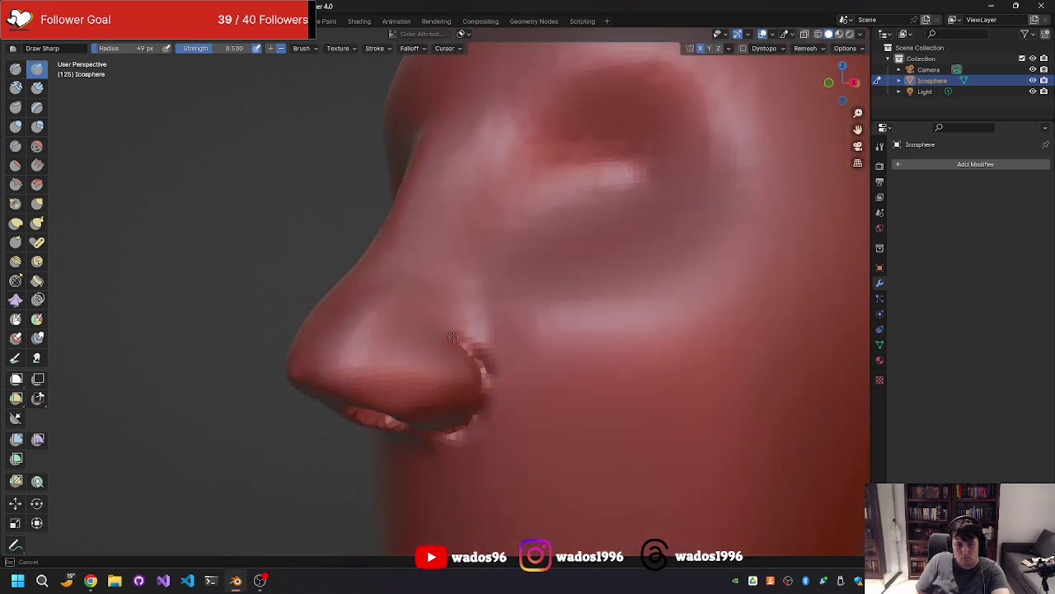
middle_click_drag(453, 336, 435, 333)
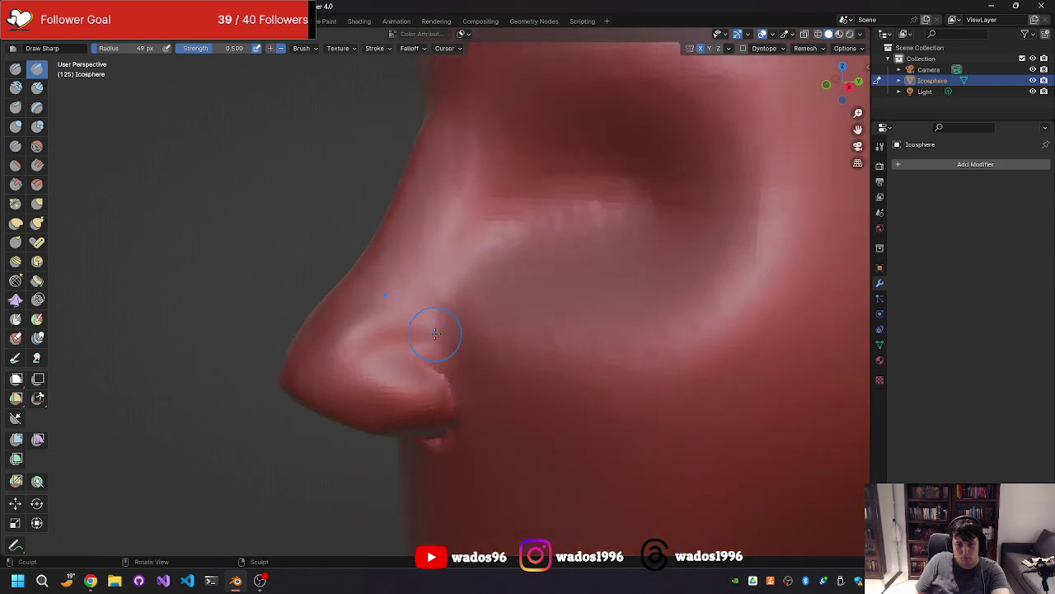
middle_click_drag(447, 388, 455, 346)
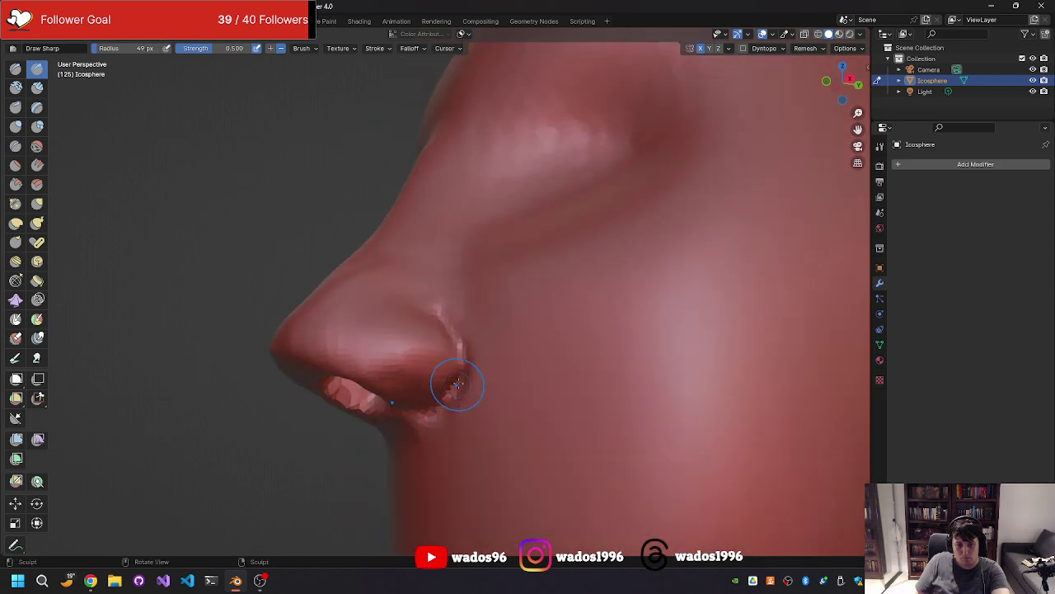
middle_click_drag(454, 384, 517, 349)
middle_click_drag(462, 371, 509, 353)
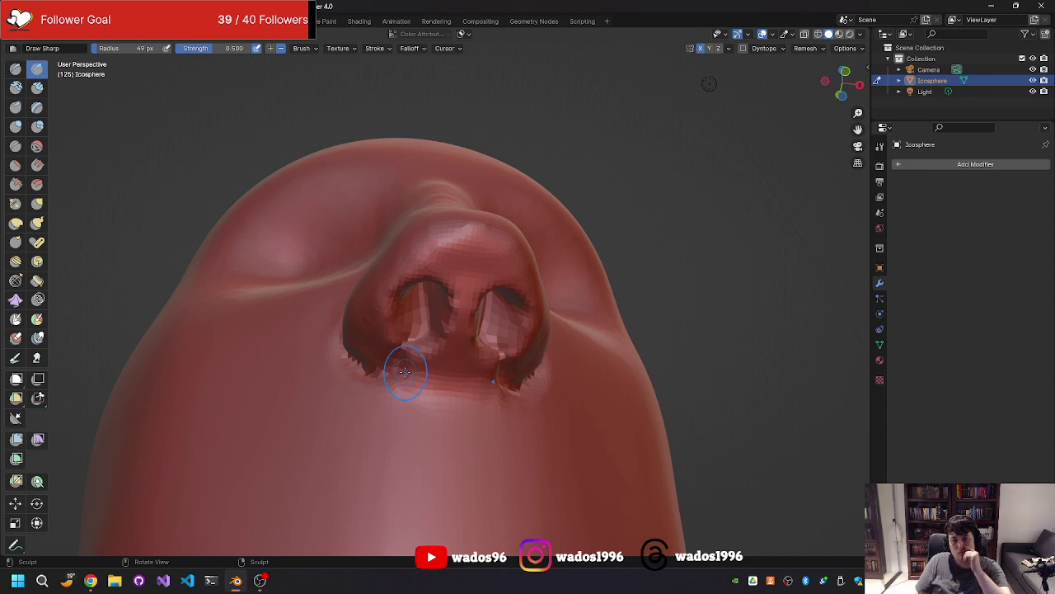
middle_click_drag(406, 369, 371, 384)
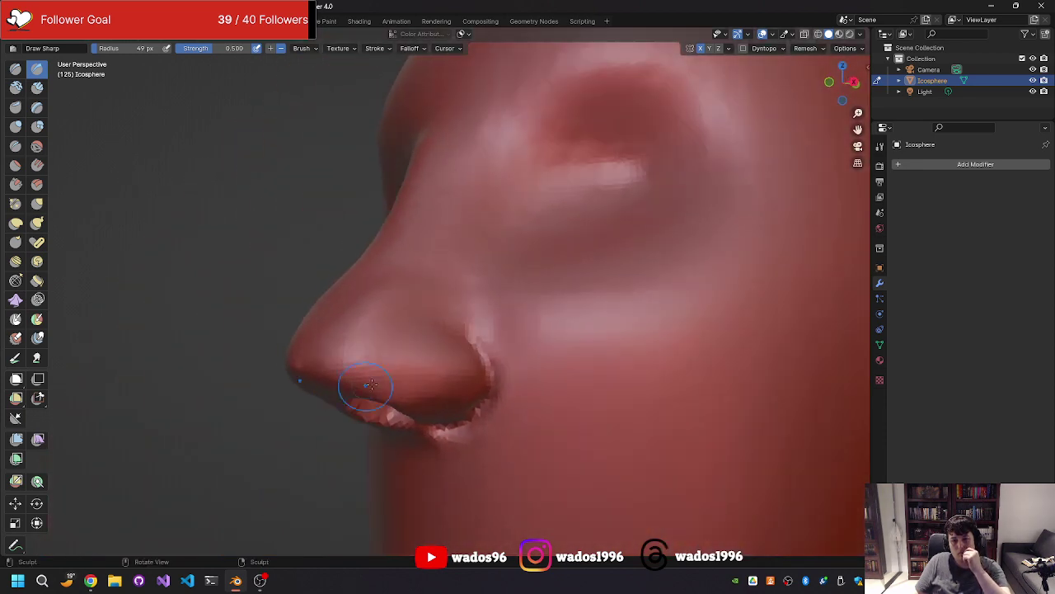
mouse_move(479, 385)
middle_mouse_down()
mouse_move(532, 344)
mouse_move(478, 382)
mouse_move(478, 394)
mouse_move(491, 349)
mouse_move(461, 343)
middle_mouse_up()
key("a")
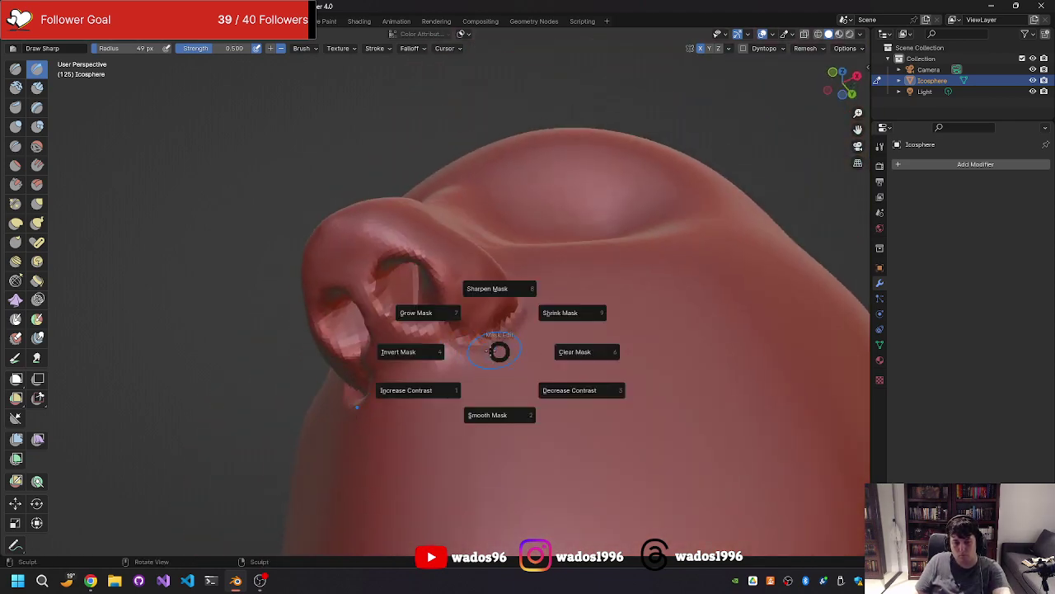
key("4")
key("a")
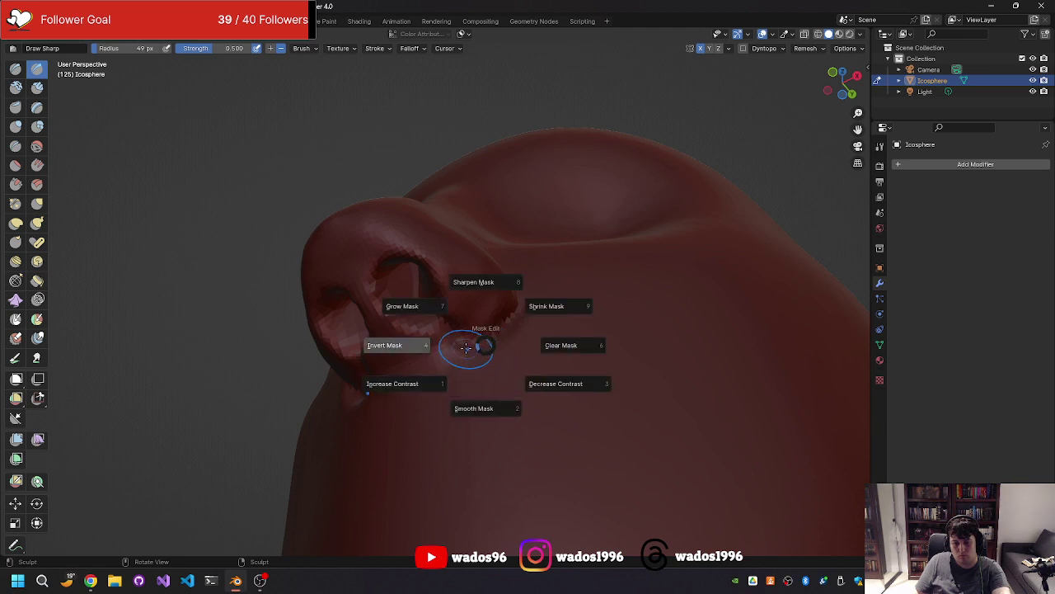
left_click(532, 340)
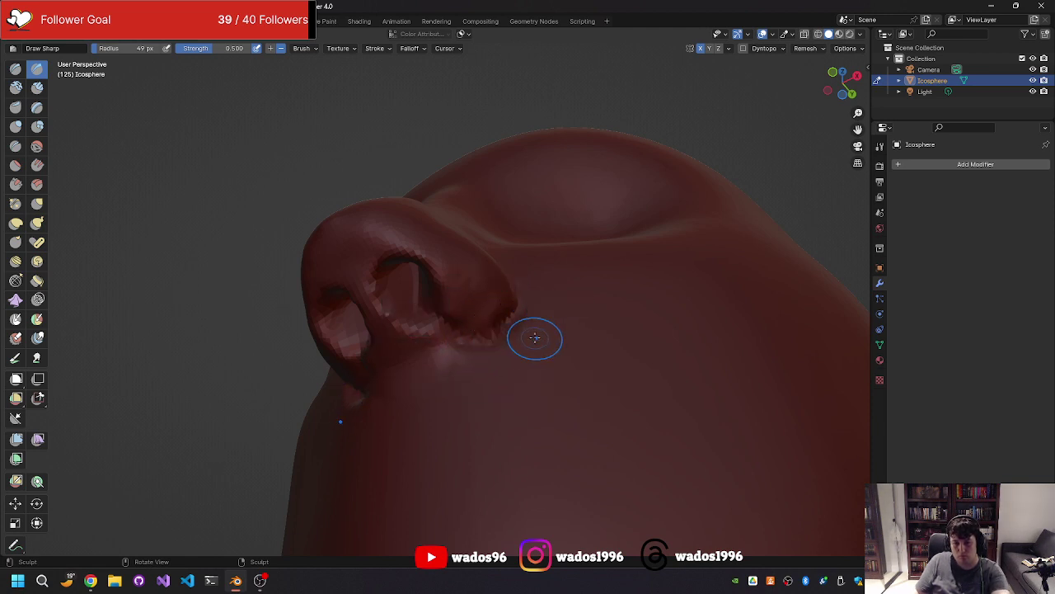
key("a")
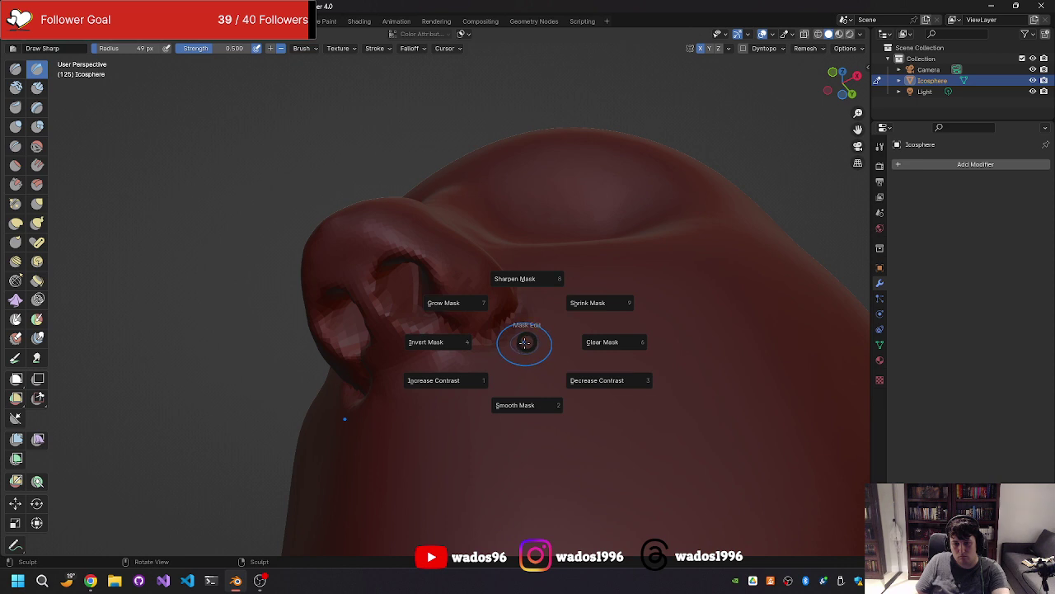
key("6")
Step: Switch to the Smooth brush and zoom in close on the nose
middle_click_drag(523, 343, 494, 331)
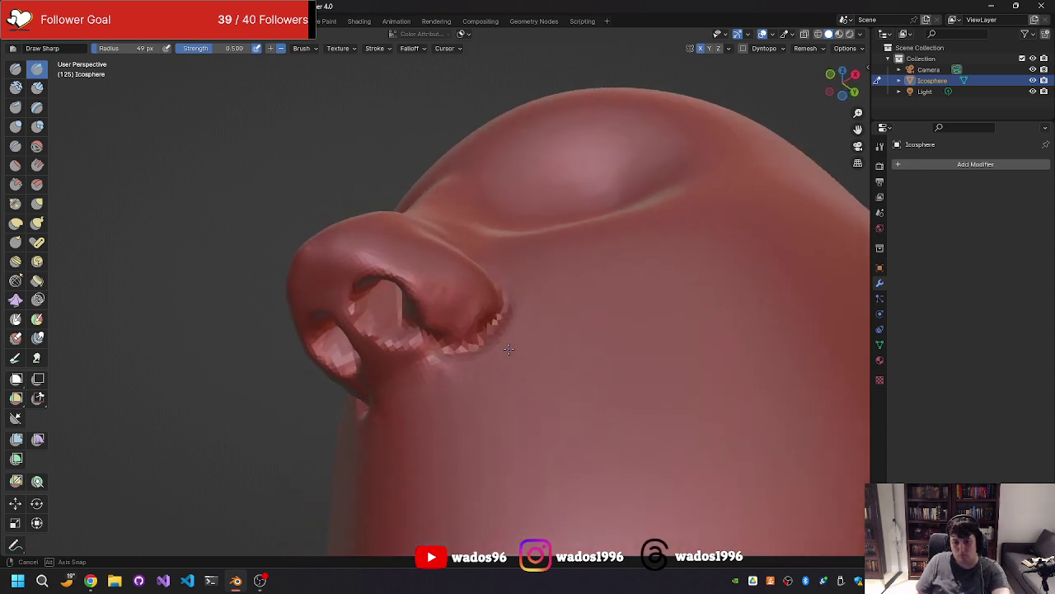
key("s")
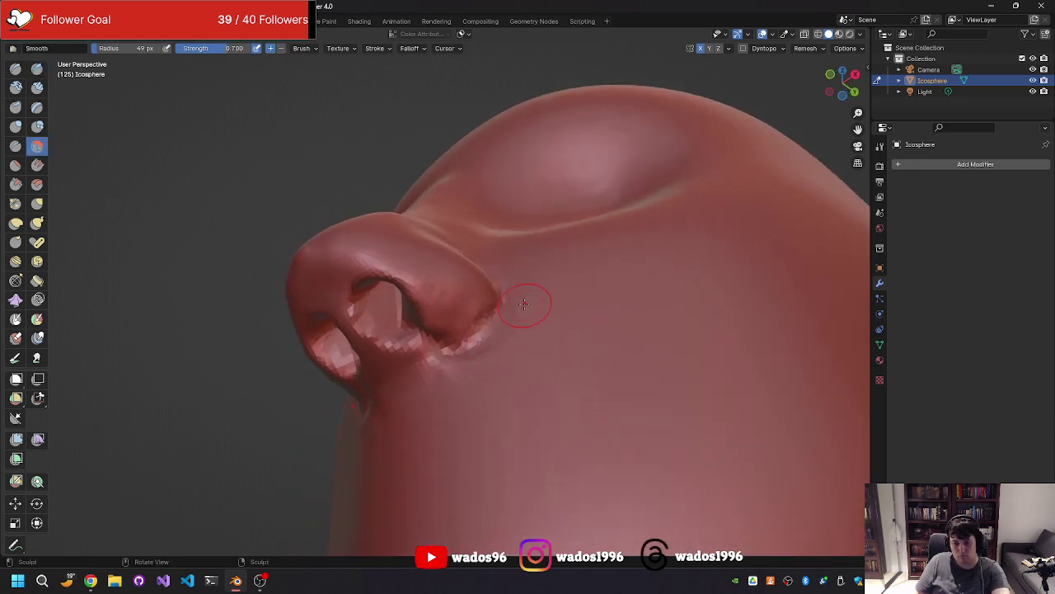
mouse_move(488, 333)
middle_mouse_down()
mouse_move(462, 390)
mouse_move(426, 362)
middle_mouse_up()
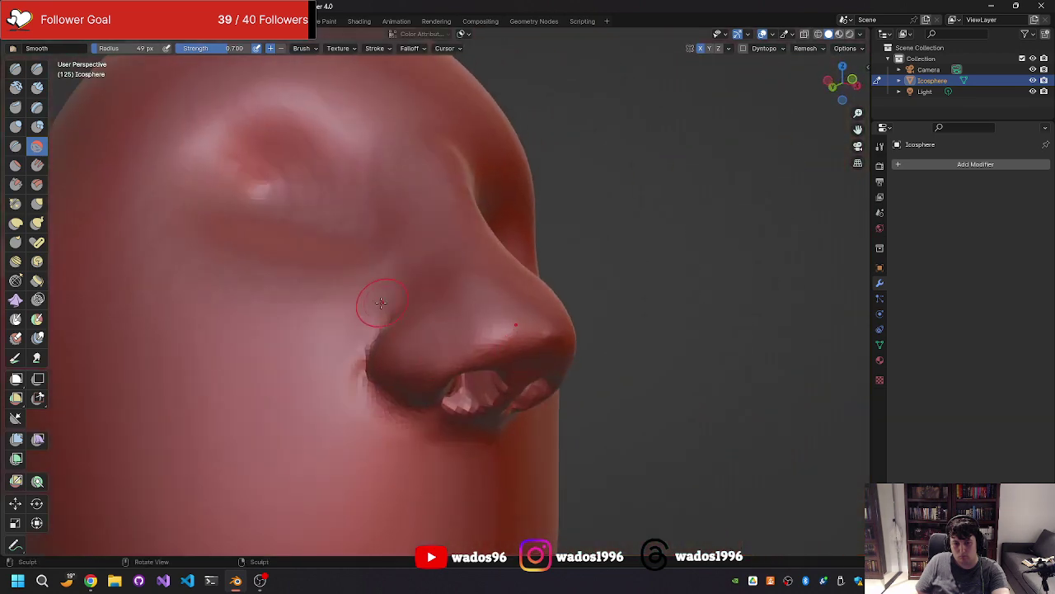
middle_click_drag(381, 303, 468, 450)
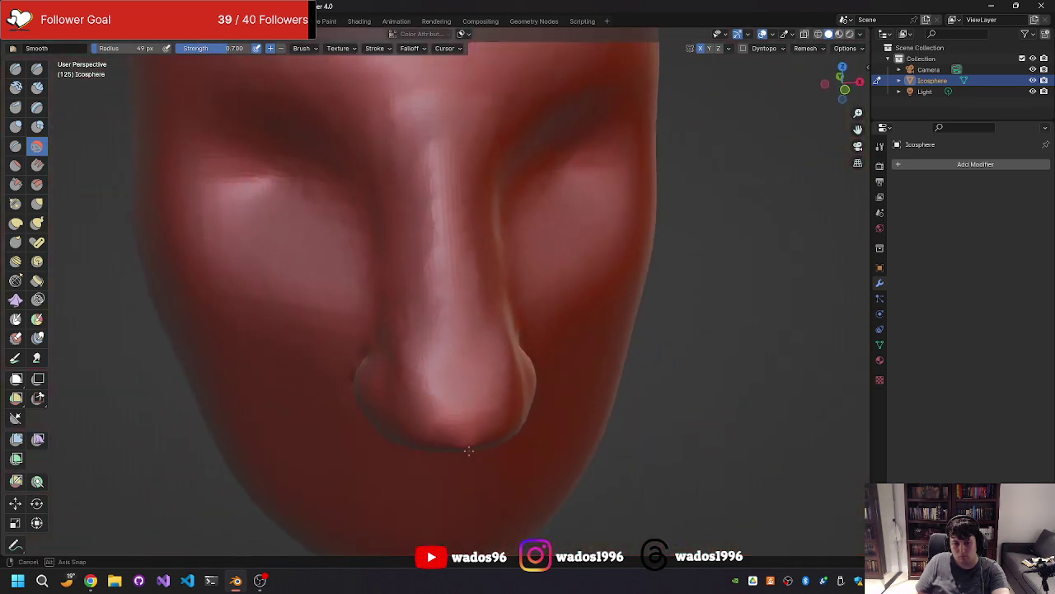
scroll(468, 450, "down", 3)
scroll(437, 453, "down", 1)
scroll(409, 455, "down", 2)
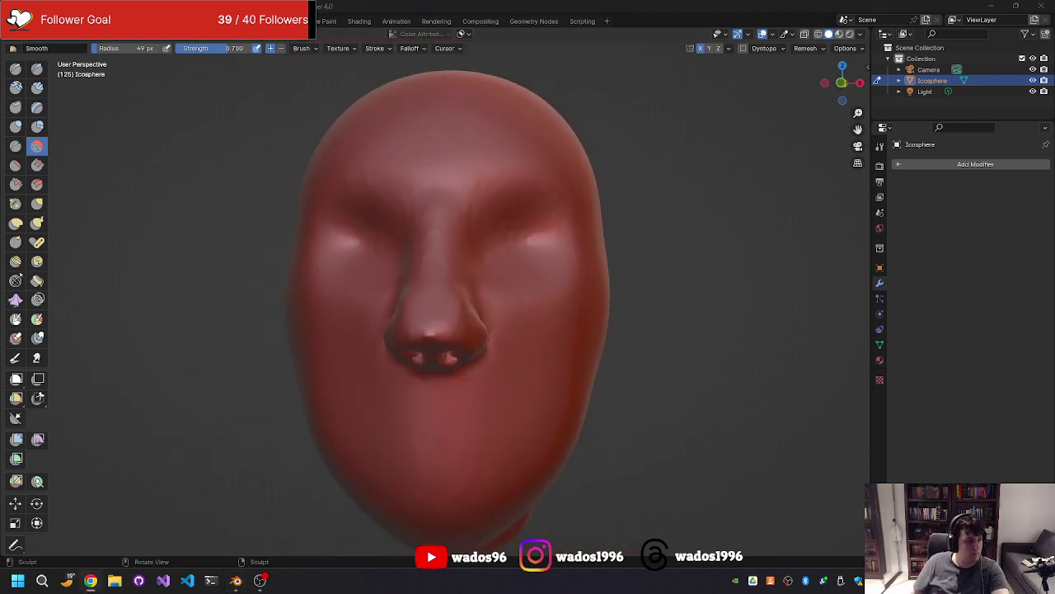
mouse_move(942, 271)
middle_mouse_down()
mouse_move(773, 303)
mouse_move(686, 216)
mouse_move(675, 239)
middle_mouse_up()
middle_click_drag(642, 305, 669, 238, "ctrl")
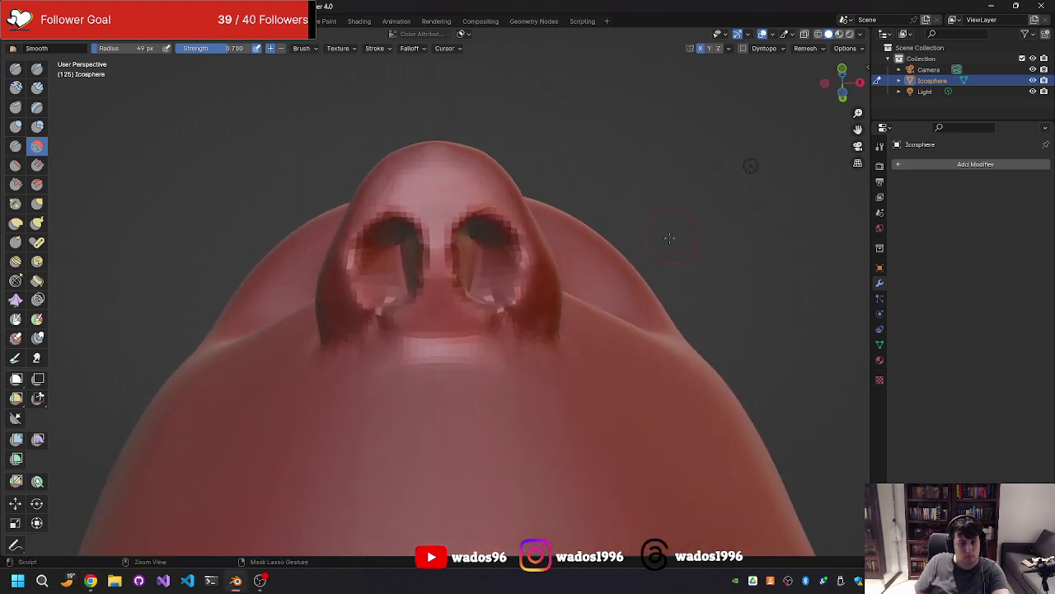
Step: Smooth both nostrils evenly, undoing and redoing to keep the better result
left_click_drag(483, 212, 494, 282)
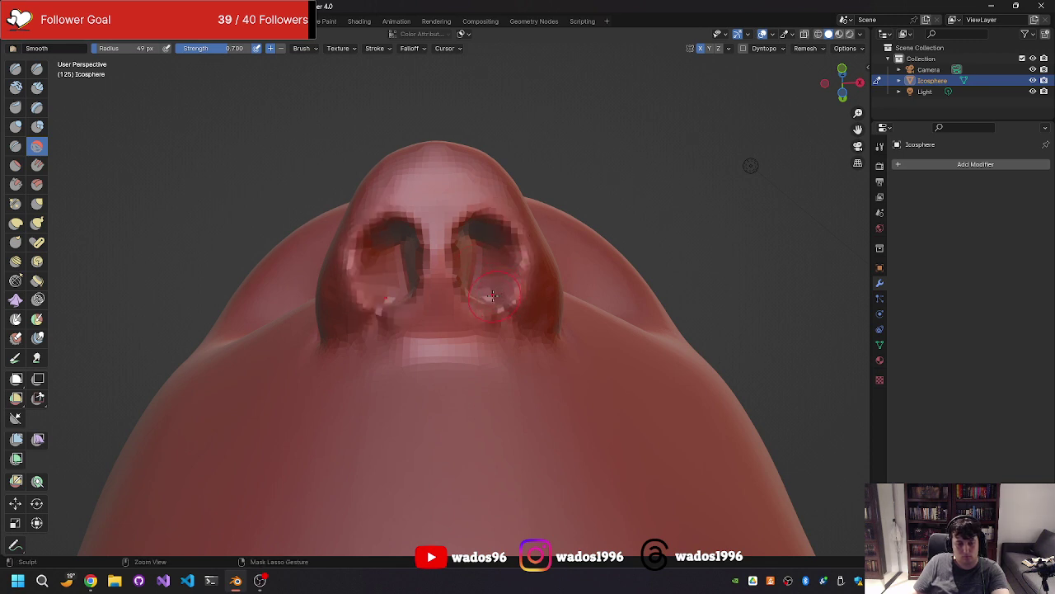
key("ctrl+z")
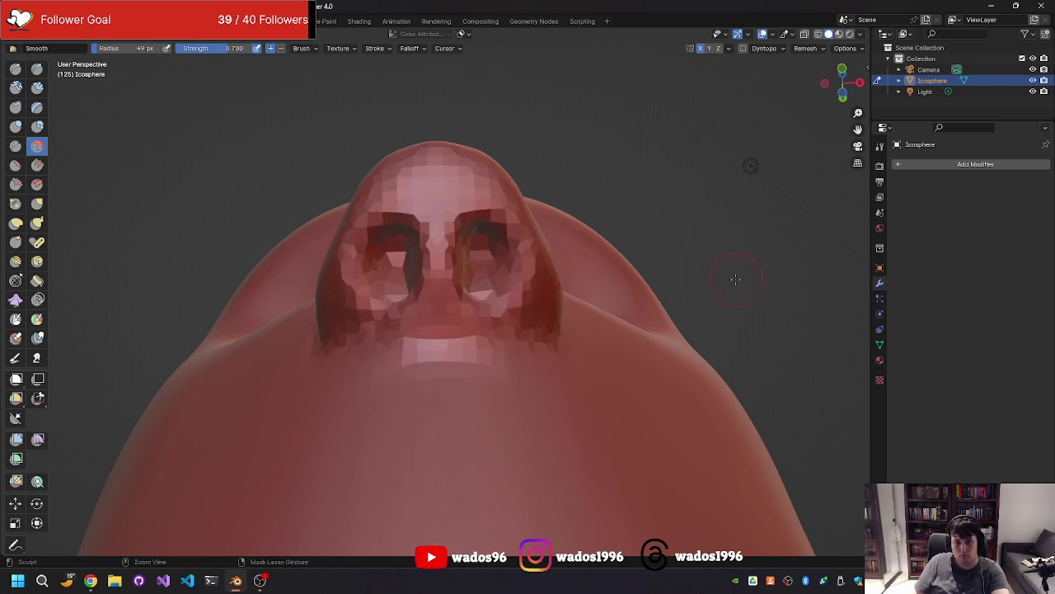
key("ctrl+z")
key("ctrl+shift+z")
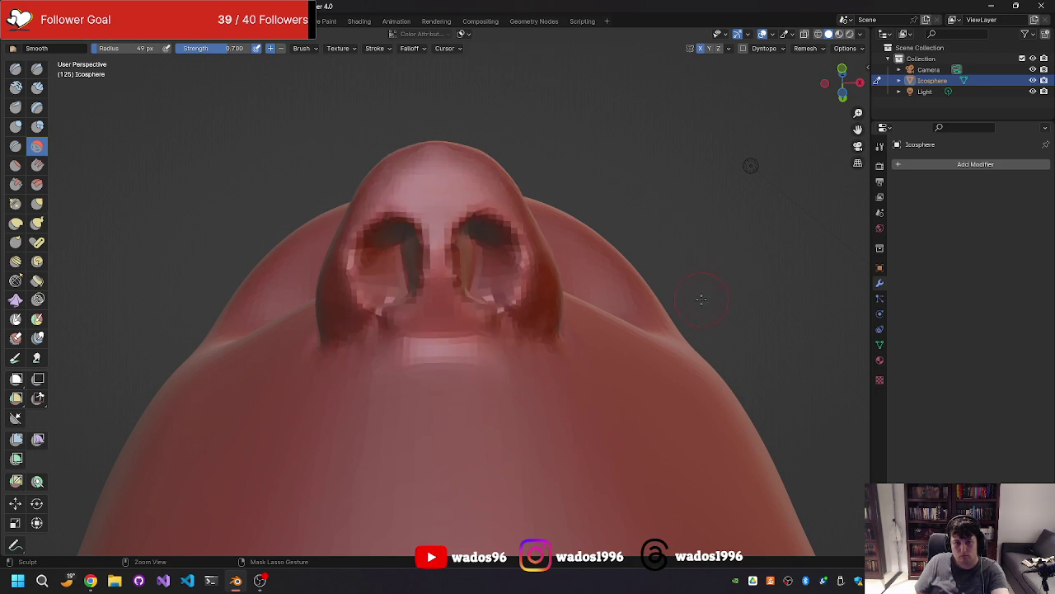
mouse_move(701, 298)
middle_mouse_down()
mouse_move(691, 329)
mouse_move(644, 381)
middle_mouse_up()
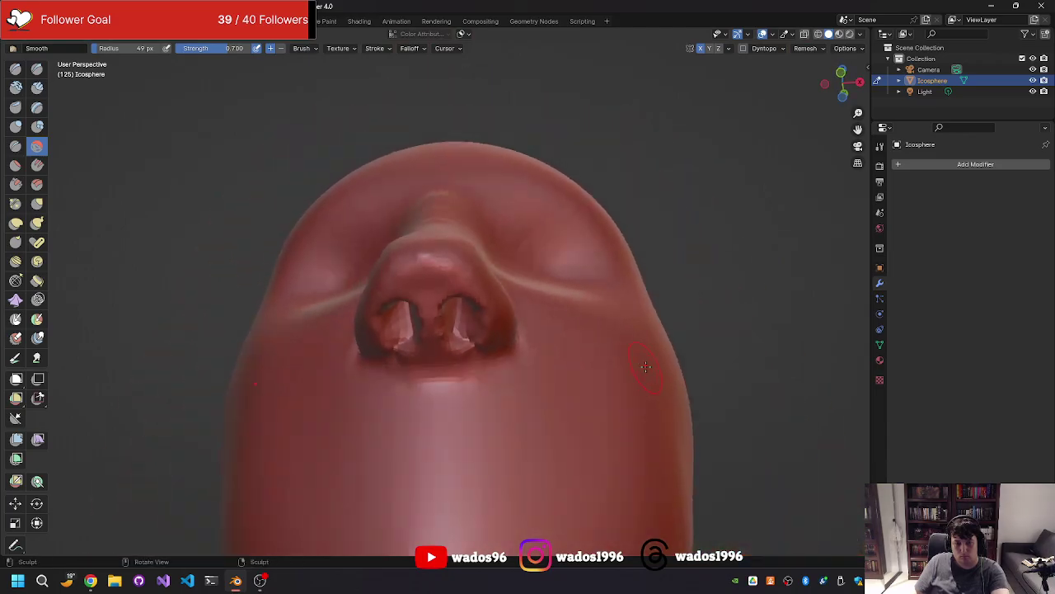
key("r")
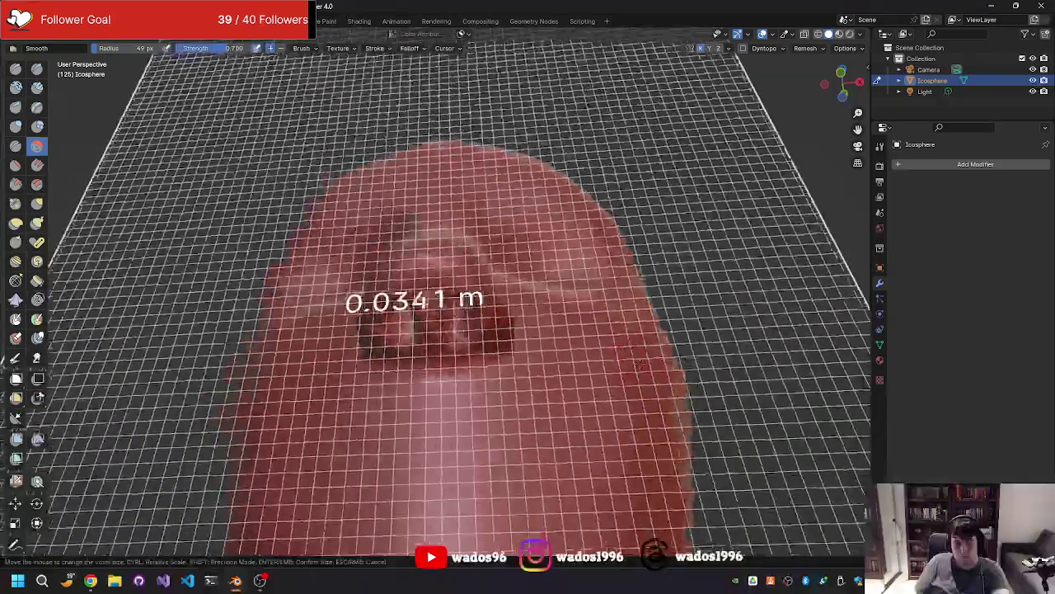
Step: Remesh the head at a 0.0156 m voxel size and open the remesh settings
left_click(659, 353)
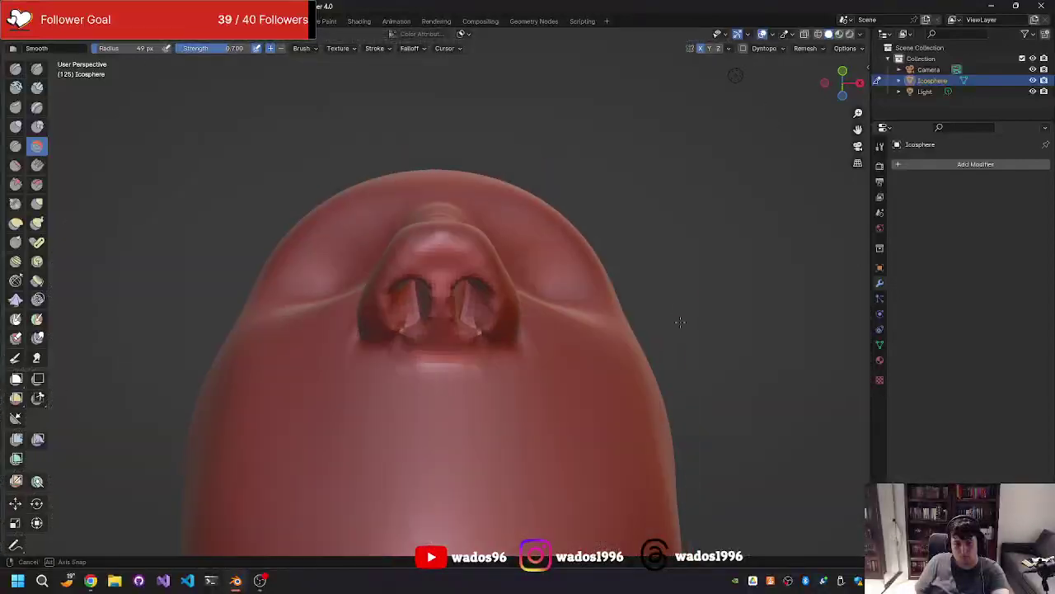
mouse_move(681, 321)
middle_mouse_down()
mouse_move(676, 311)
mouse_move(705, 360)
mouse_move(683, 324)
middle_mouse_up()
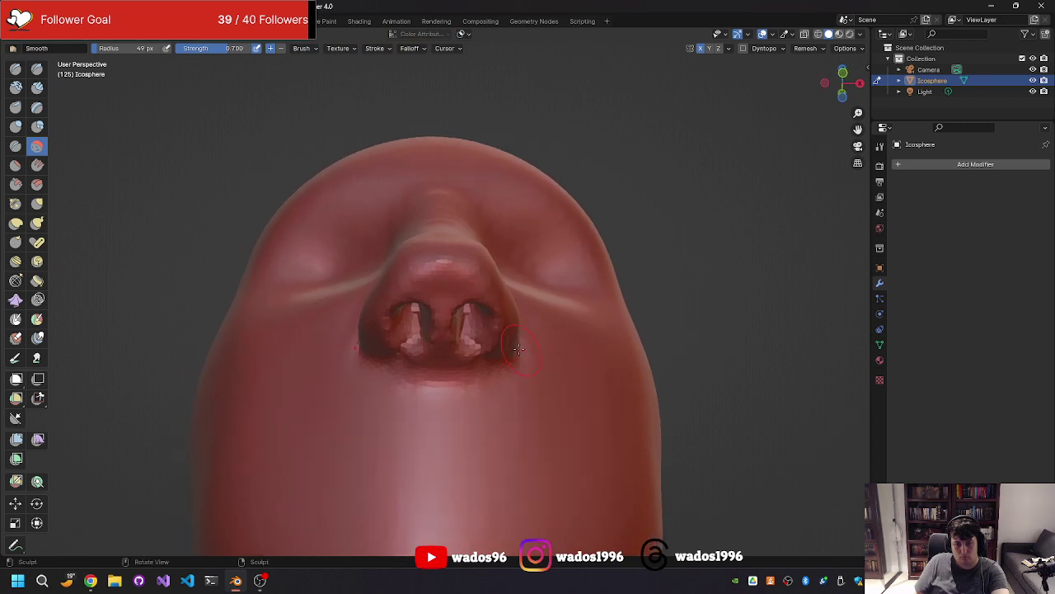
middle_click_drag(527, 336, 680, 115)
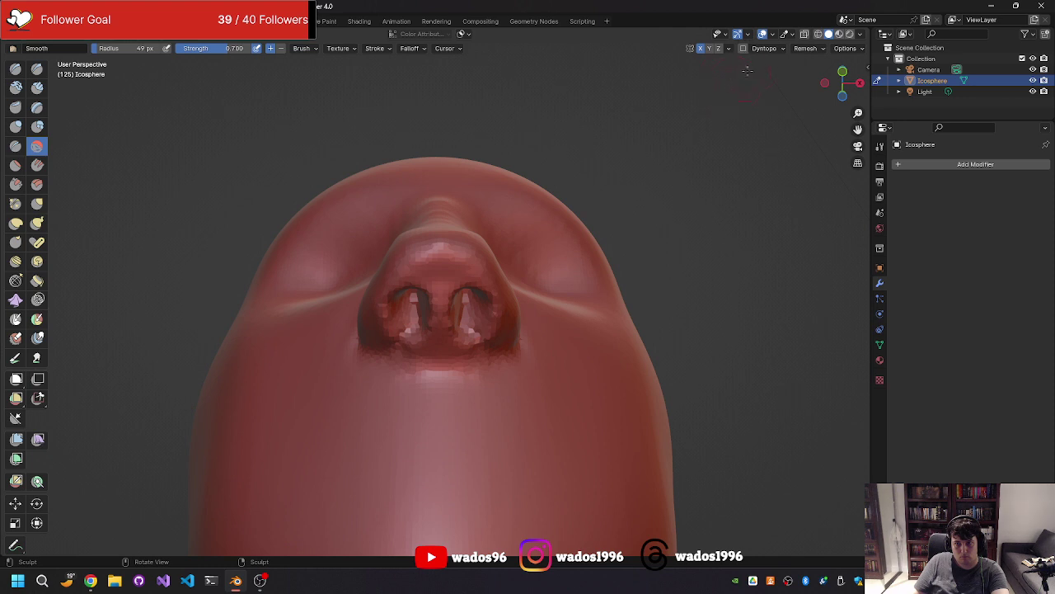
left_click(796, 48)
Step: Smooth the jagged patches inside both nostrils, viewing them closely from below
mouse_move(790, 60)
middle_mouse_down()
mouse_move(738, 157)
mouse_move(515, 293)
middle_mouse_up()
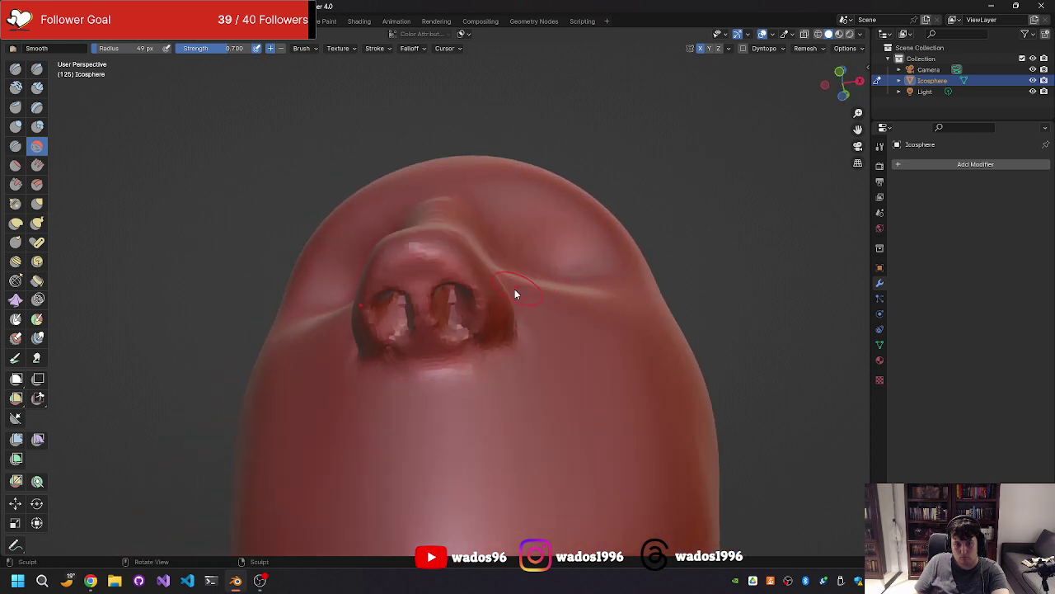
left_click_drag(459, 309, 465, 319)
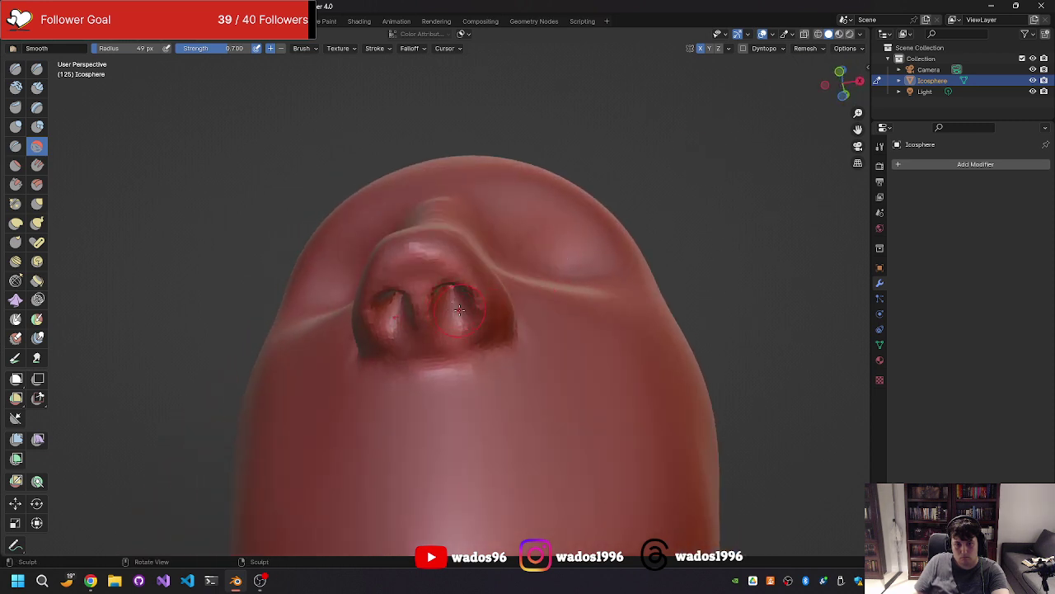
mouse_move(459, 309)
middle_mouse_down()
mouse_move(434, 224)
mouse_move(397, 398)
mouse_move(469, 373)
mouse_move(450, 375)
mouse_move(469, 352)
mouse_move(458, 316)
middle_mouse_up()
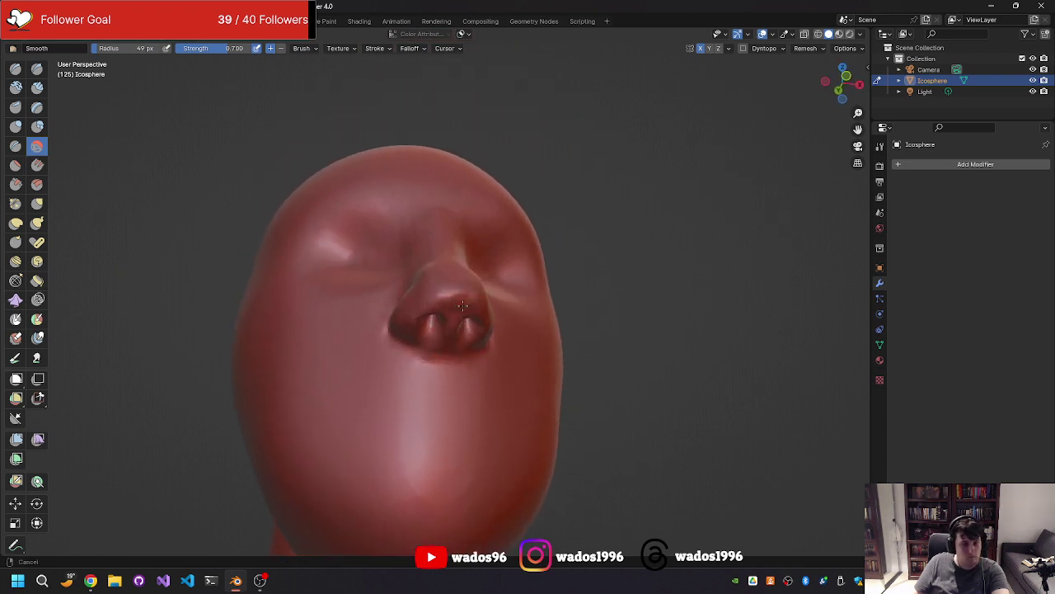
scroll(458, 316, "up", 3)
mouse_move(458, 316)
middle_mouse_down()
mouse_move(470, 264)
mouse_move(421, 241)
middle_mouse_up()
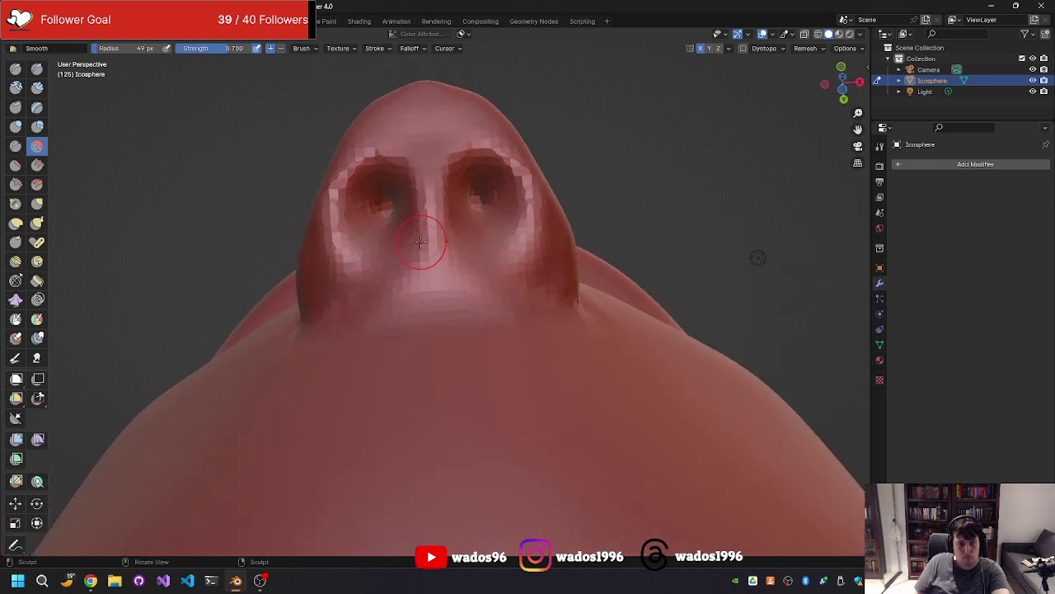
key("ctrl+space")
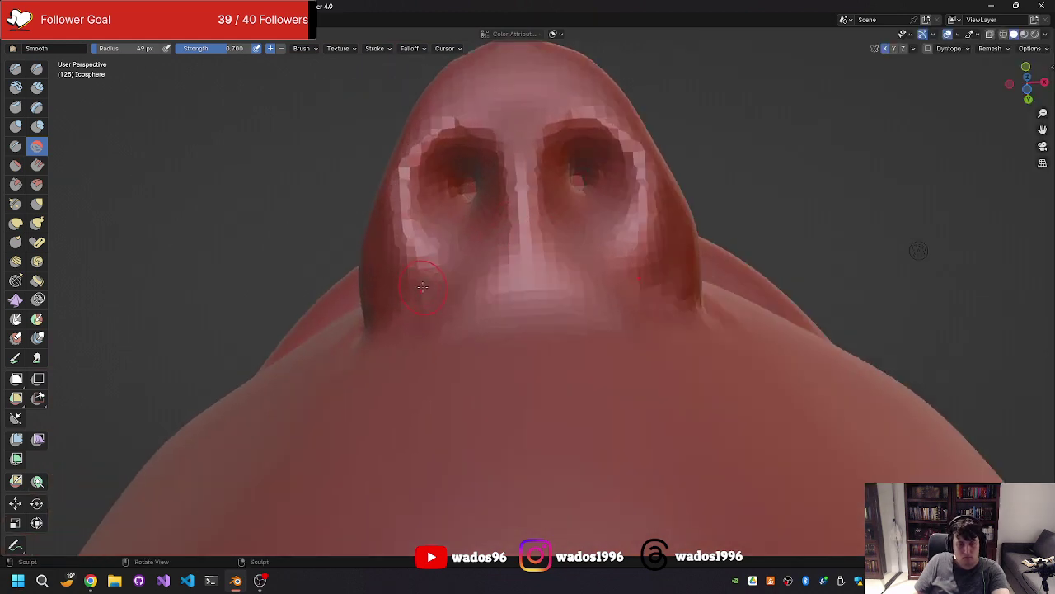
key("ctrl+space")
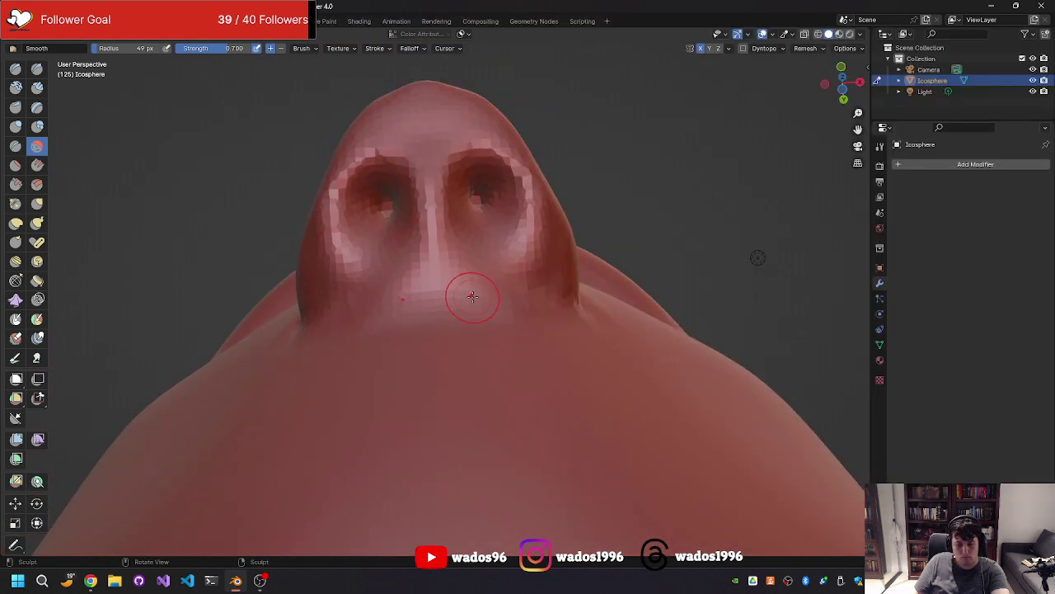
key("shift+6")
key("shift+space")
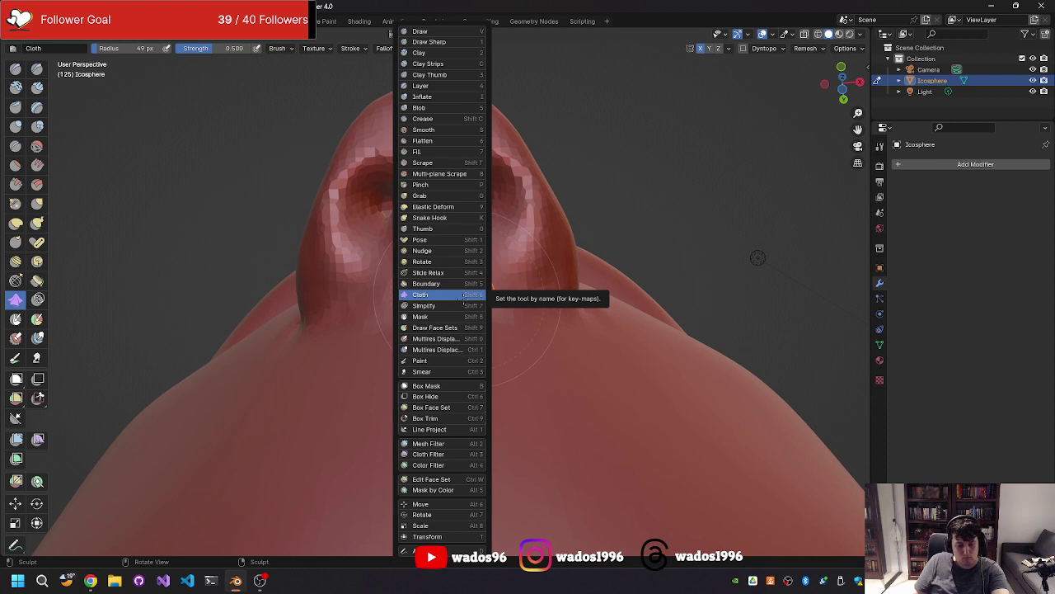
Step: With Draw Sharp, carve creases on both sides of the nose and deepen the nostril-edge crease
key("1")
left_click_drag(546, 234, 557, 233)
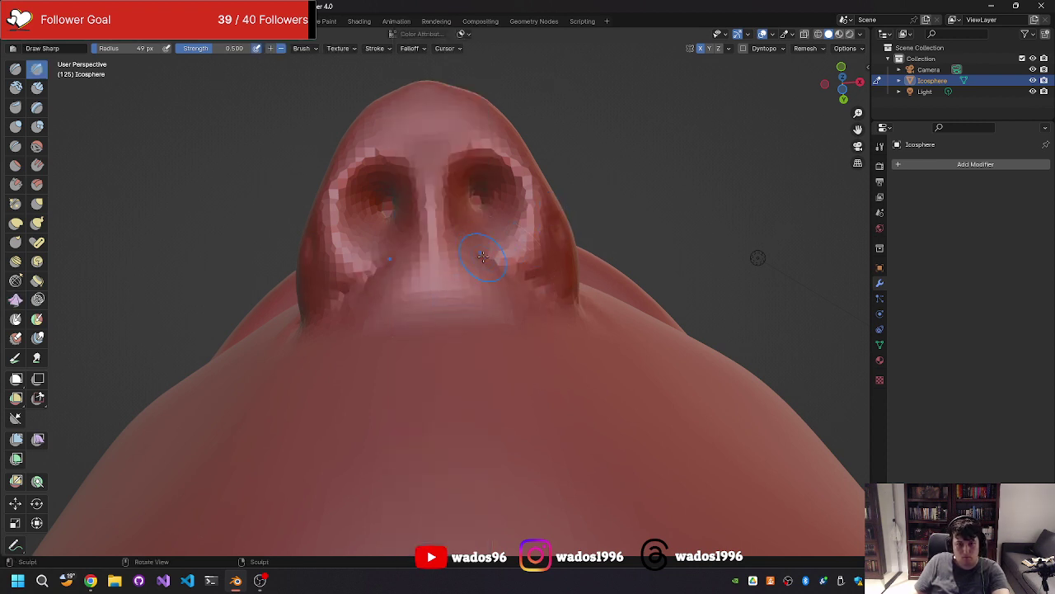
left_click_drag(485, 253, 562, 285)
middle_click_drag(483, 232, 437, 404)
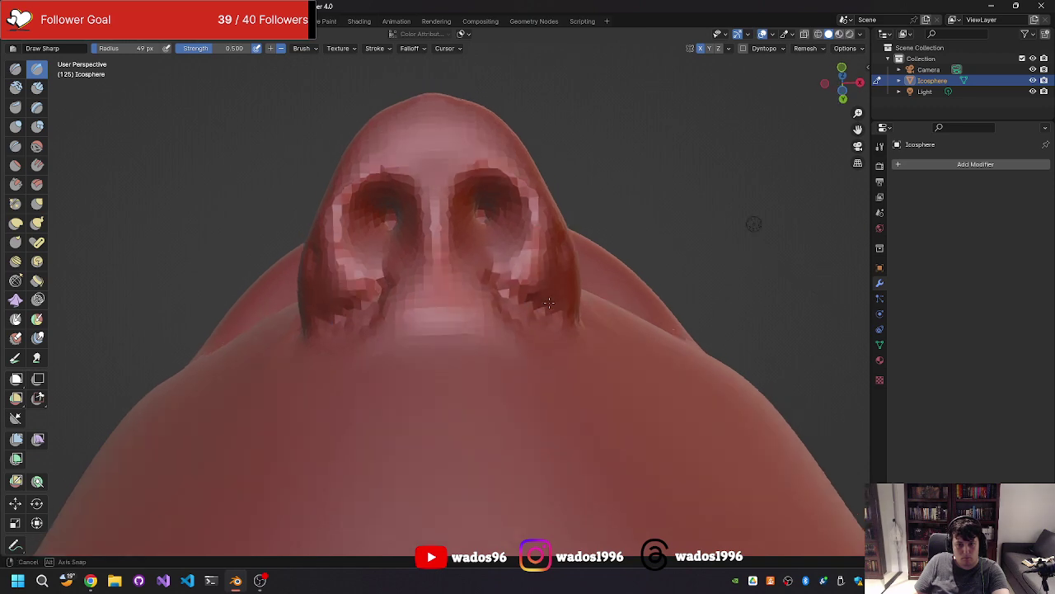
mouse_move(437, 403)
left_mouse_down()
mouse_move(460, 395)
mouse_move(481, 346)
left_mouse_up()
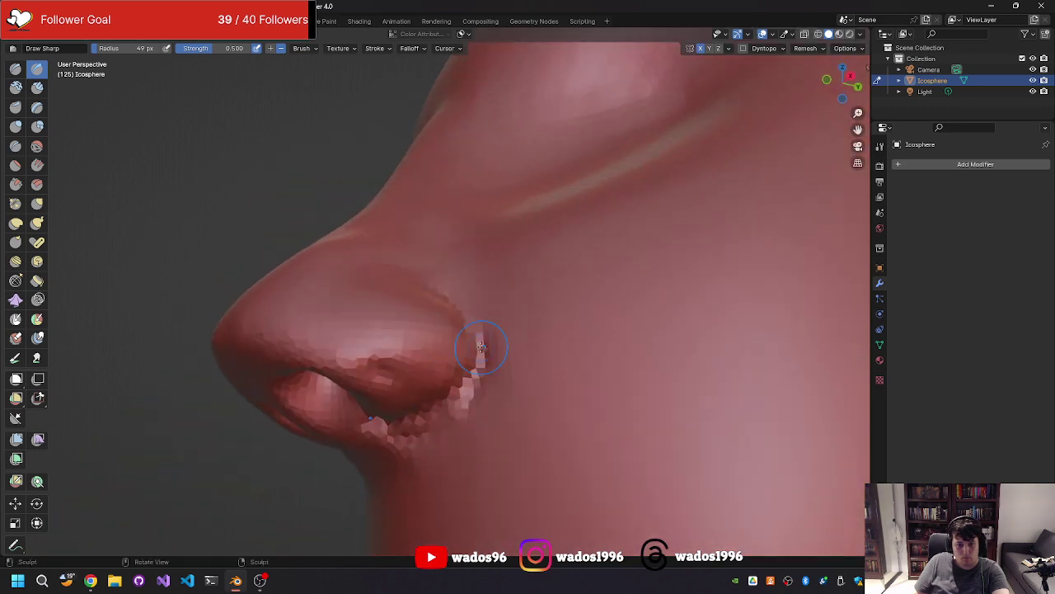
mouse_move(466, 295)
left_mouse_down()
mouse_move(485, 347)
mouse_move(474, 380)
left_mouse_up()
mouse_move(474, 380)
middle_mouse_down()
mouse_move(532, 306)
mouse_move(523, 269)
mouse_move(552, 378)
mouse_move(501, 383)
middle_mouse_up()
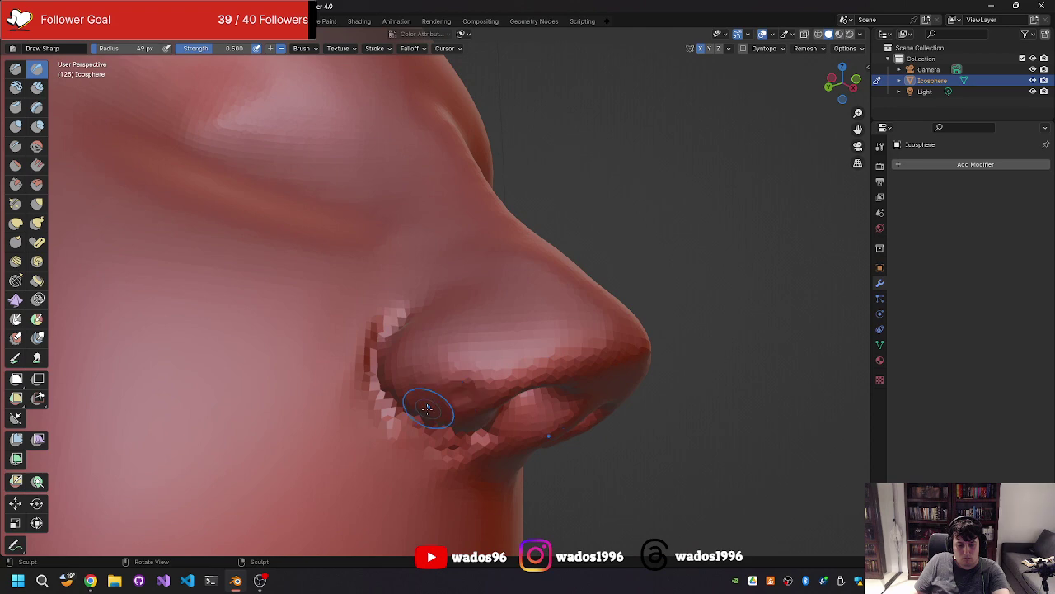
Step: Smooth the rough edge beside the nostril into the cheek, then check it from below, side and three-quarter views
key("s")
left_click_drag(387, 321, 393, 365)
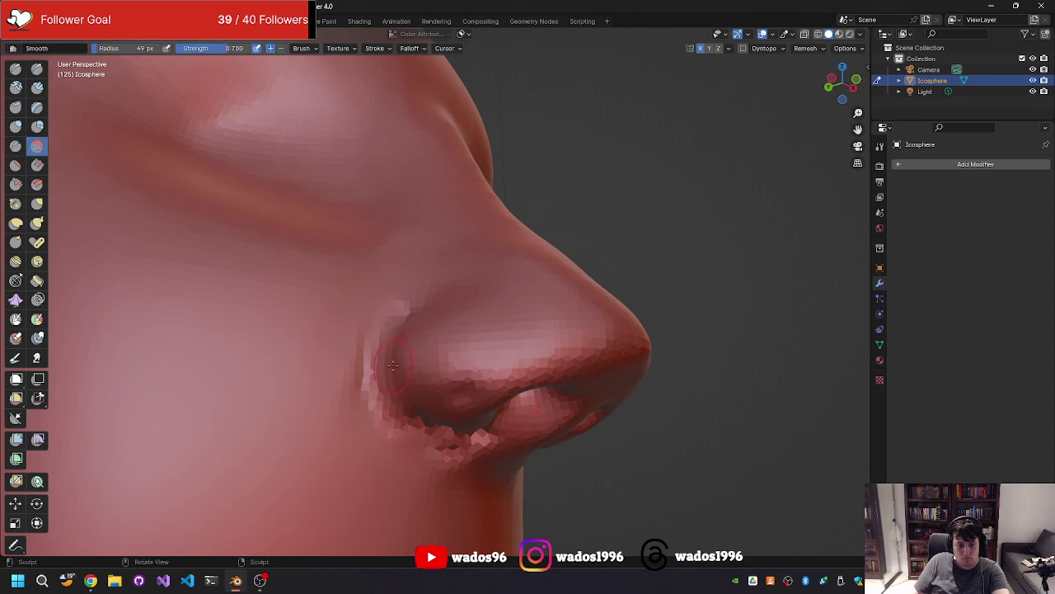
mouse_move(460, 404)
middle_mouse_down()
mouse_move(407, 361)
mouse_move(456, 350)
mouse_move(418, 408)
middle_mouse_up()
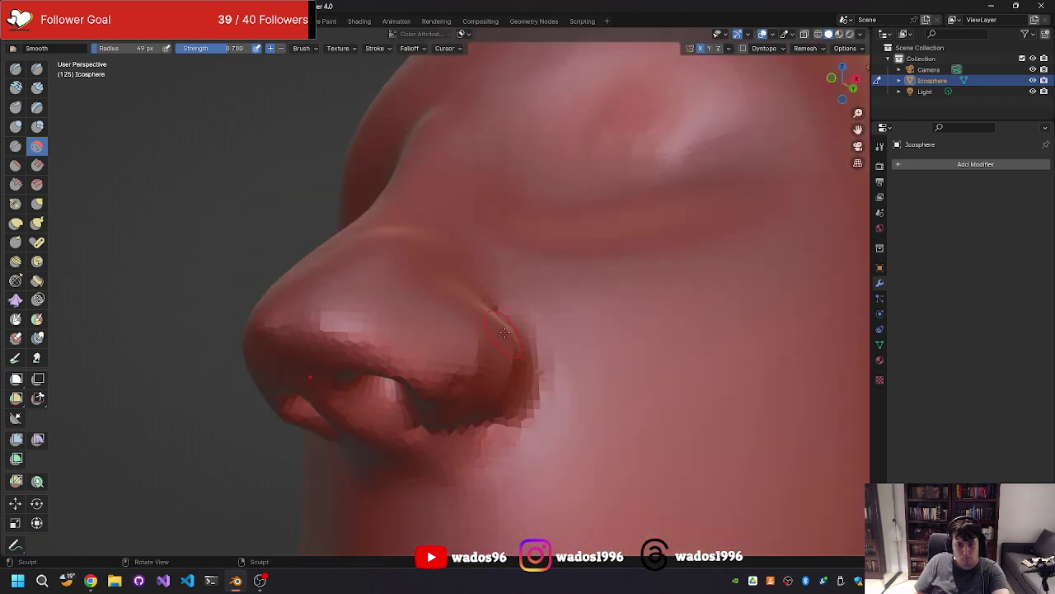
mouse_move(548, 353)
middle_mouse_down()
mouse_move(537, 318)
mouse_move(563, 350)
mouse_move(556, 383)
mouse_move(469, 307)
mouse_move(577, 304)
mouse_move(439, 259)
mouse_move(554, 361)
mouse_move(529, 266)
middle_mouse_up()
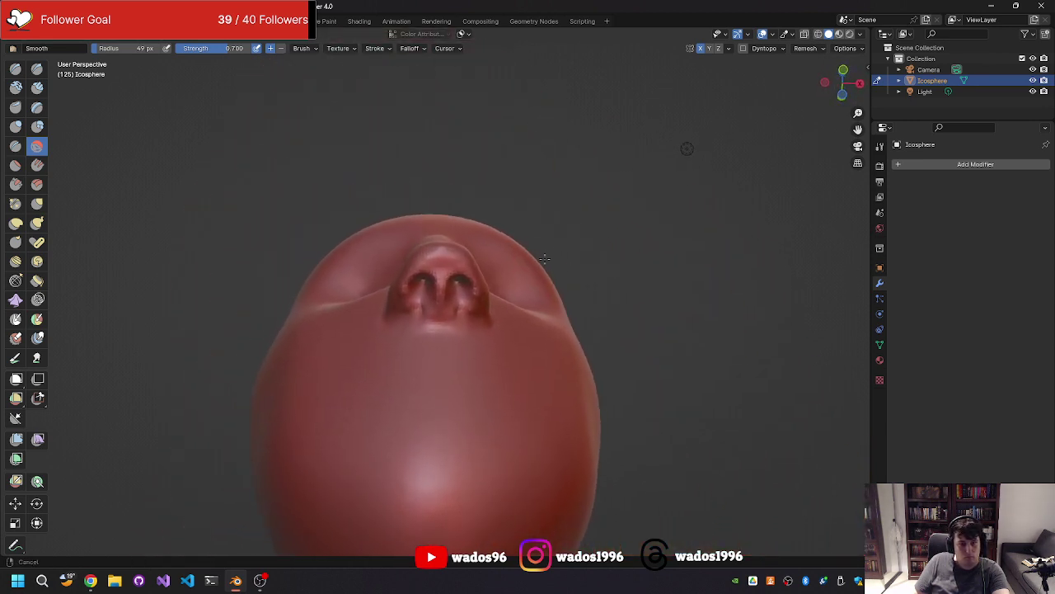
scroll(683, 169, "up", 3)
scroll(683, 191, "up", 5)
middle_click_drag(683, 191, 536, 342)
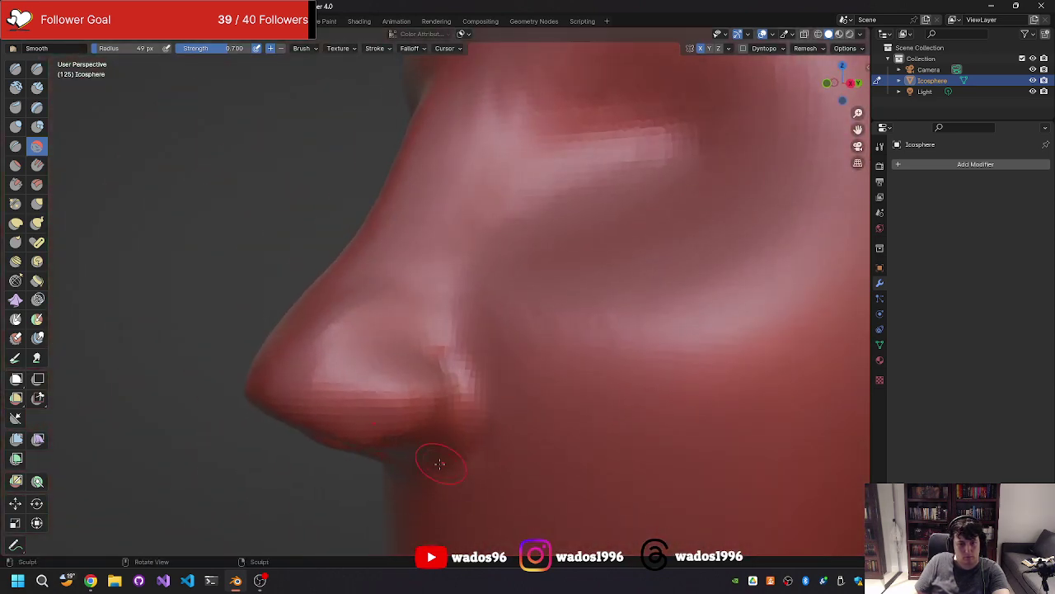
mouse_move(459, 427)
middle_mouse_down()
mouse_move(538, 328)
mouse_move(529, 360)
mouse_move(486, 338)
middle_mouse_up()
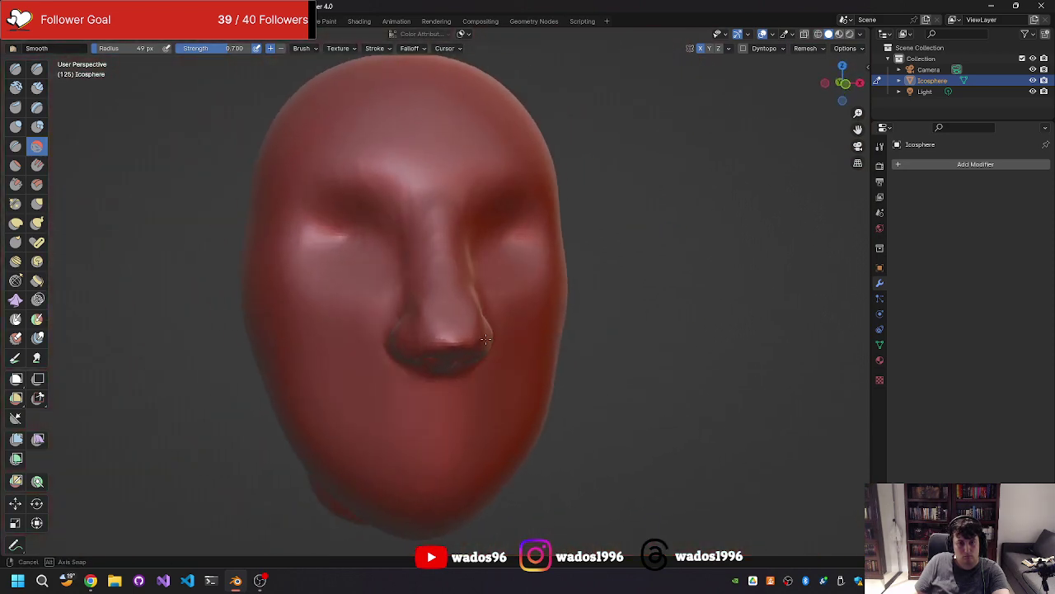
middle_click_drag(487, 338, 464, 346)
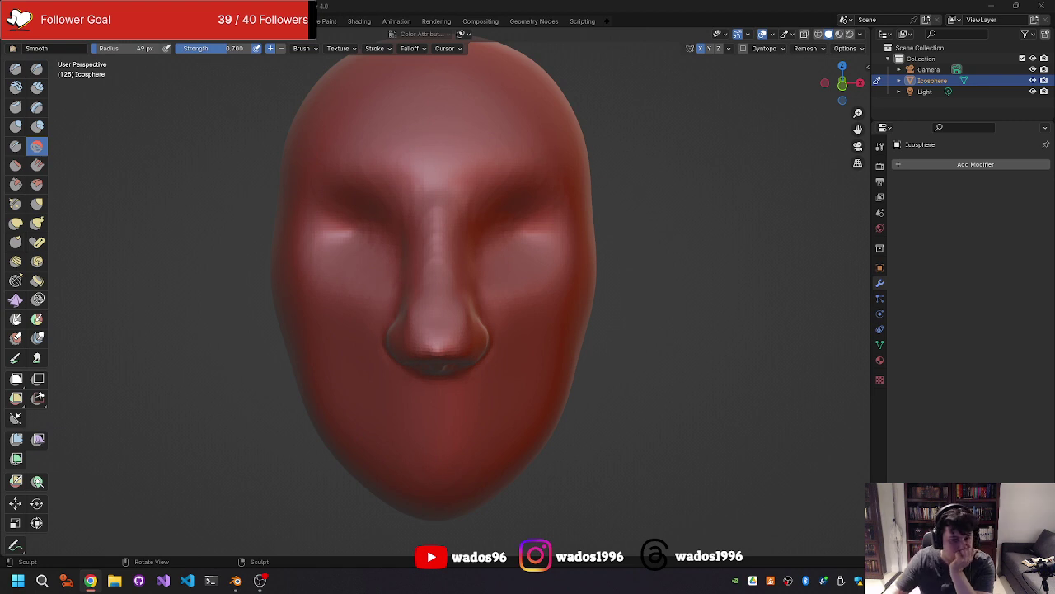
mouse_move(679, 198)
middle_mouse_down()
mouse_move(548, 297)
mouse_move(615, 222)
middle_mouse_up()
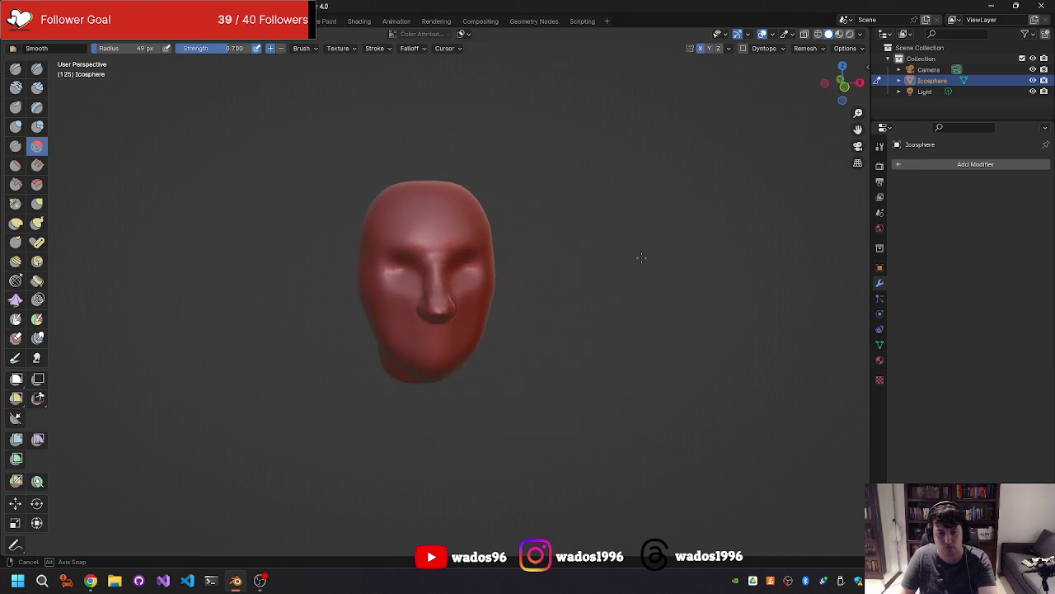
Step: With the Grab brush at a 227 px radius, pull the jaw and neck down-left from a side profile
middle_click_drag(615, 222, 708, 249)
key("g")
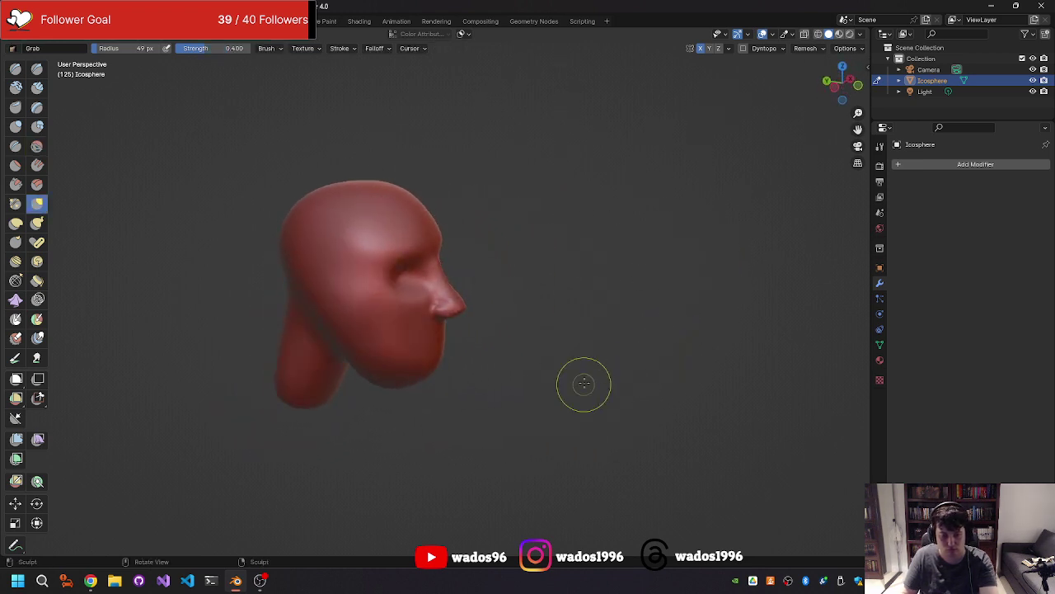
key("f")
left_click(660, 281)
middle_click_drag(660, 280, 483, 447)
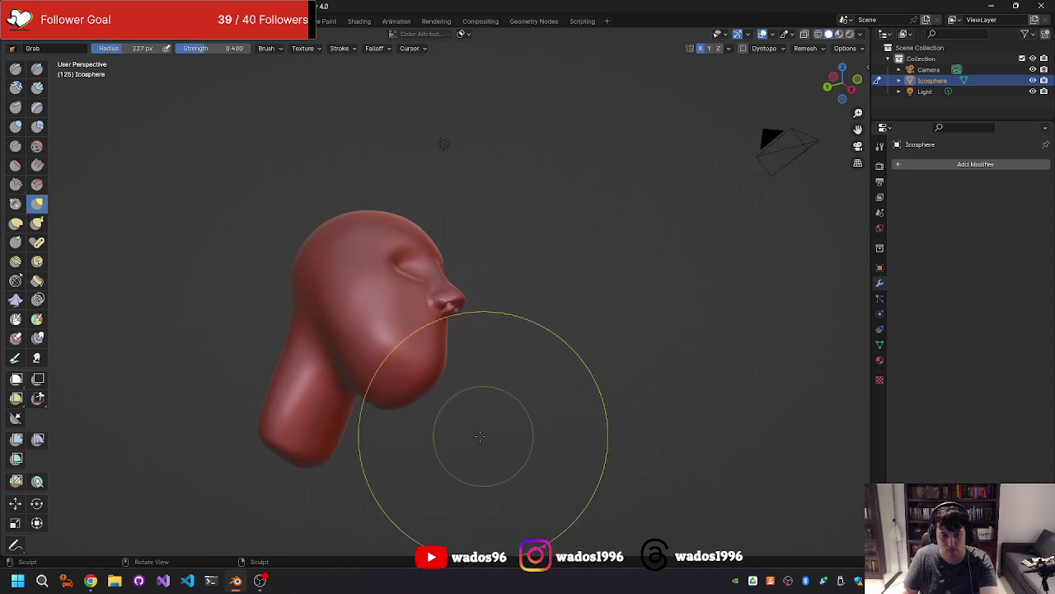
middle_click_drag(399, 386, 469, 423)
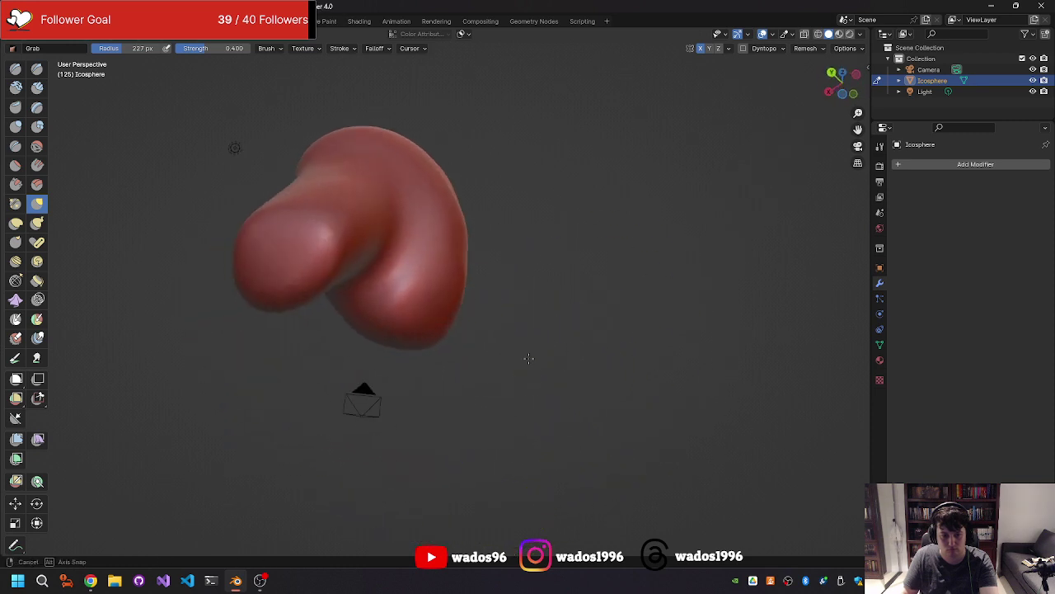
left_click_drag(462, 404, 352, 384)
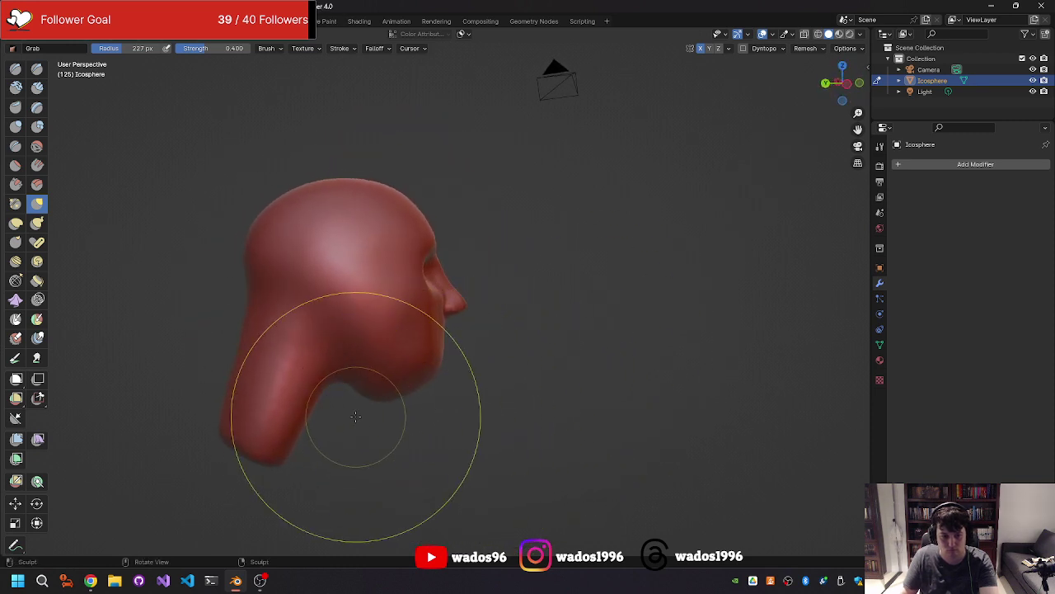
mouse_move(374, 374)
middle_mouse_down()
mouse_move(297, 347)
mouse_move(496, 302)
mouse_move(467, 301)
middle_mouse_up()
scroll(549, 252, "up", 1)
scroll(601, 220, "up", 2)
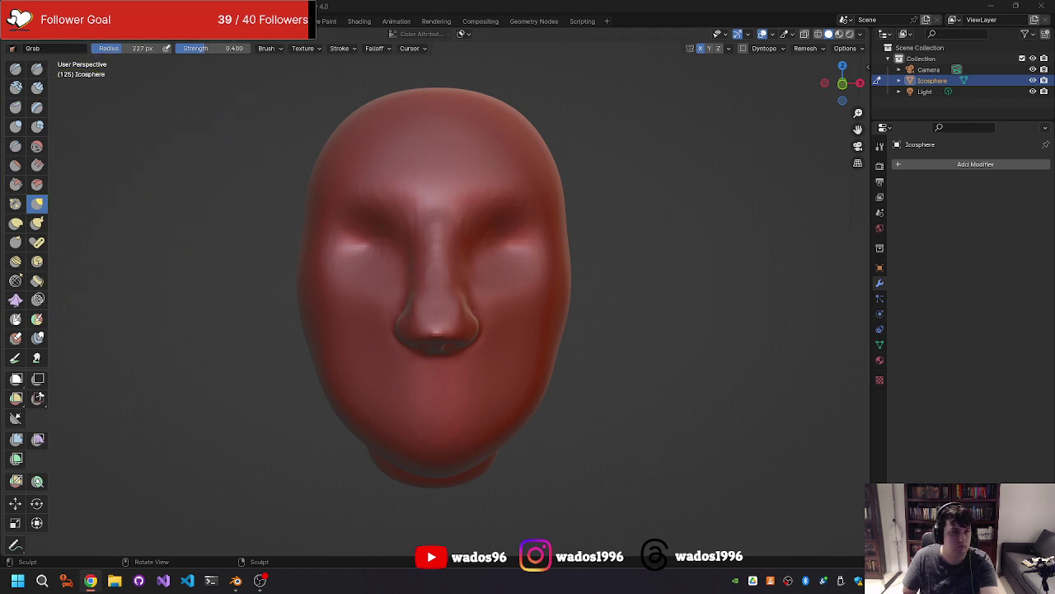
Step: Browse the File and View menus, then switch to the Layout workspace with the head in Object Mode
left_click(15, 20)
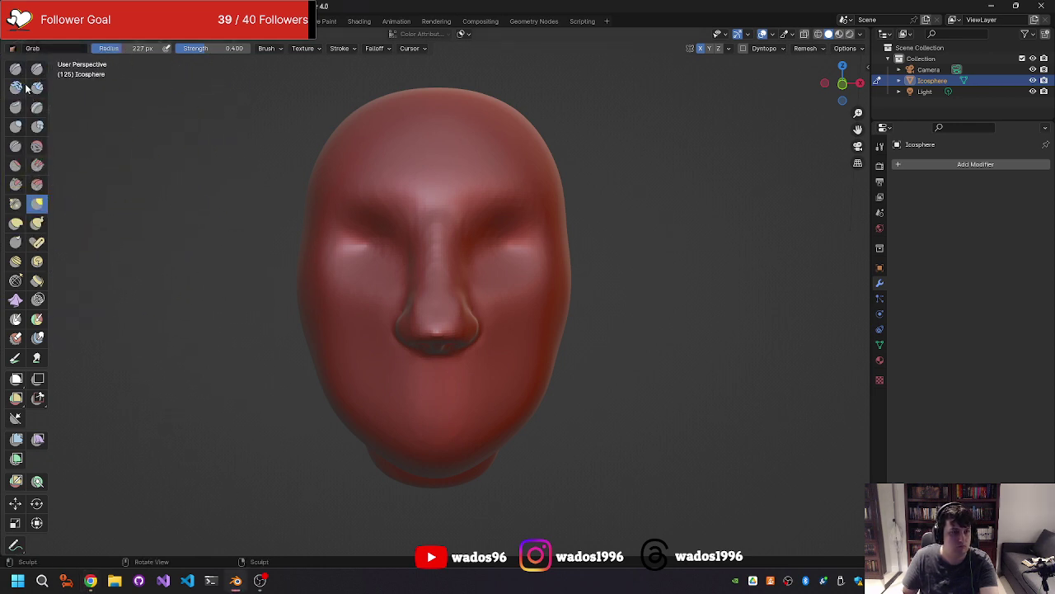
left_click(25, 20)
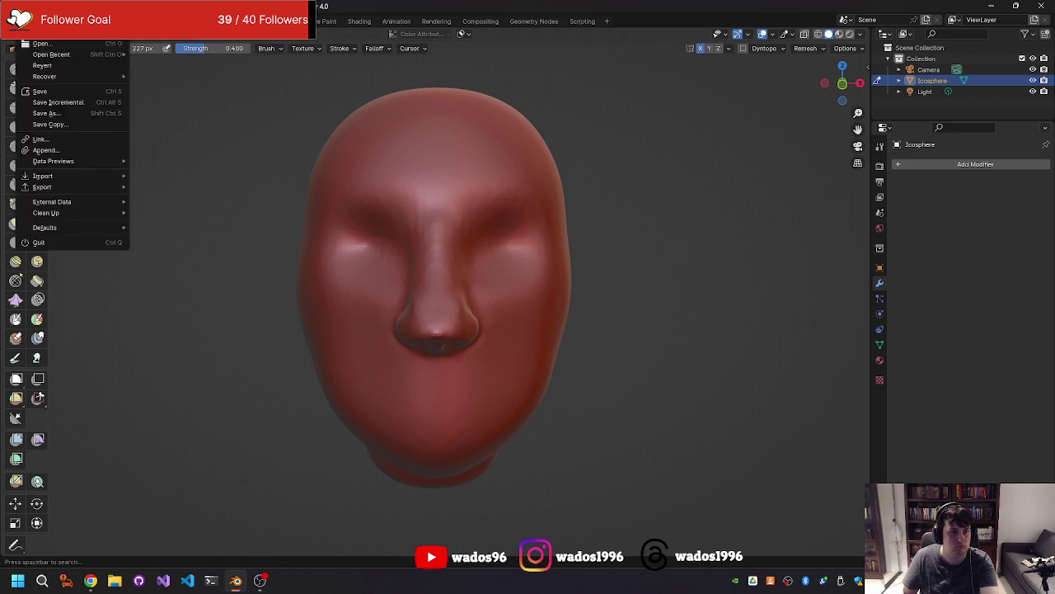
left_click(100, 21)
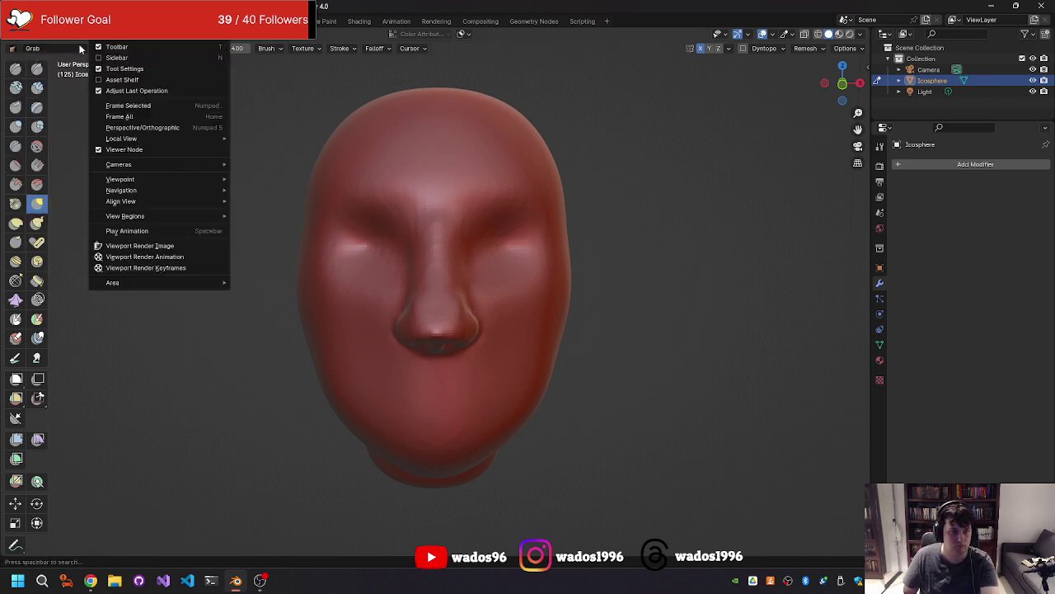
left_click(169, 21)
right_click(335, 180)
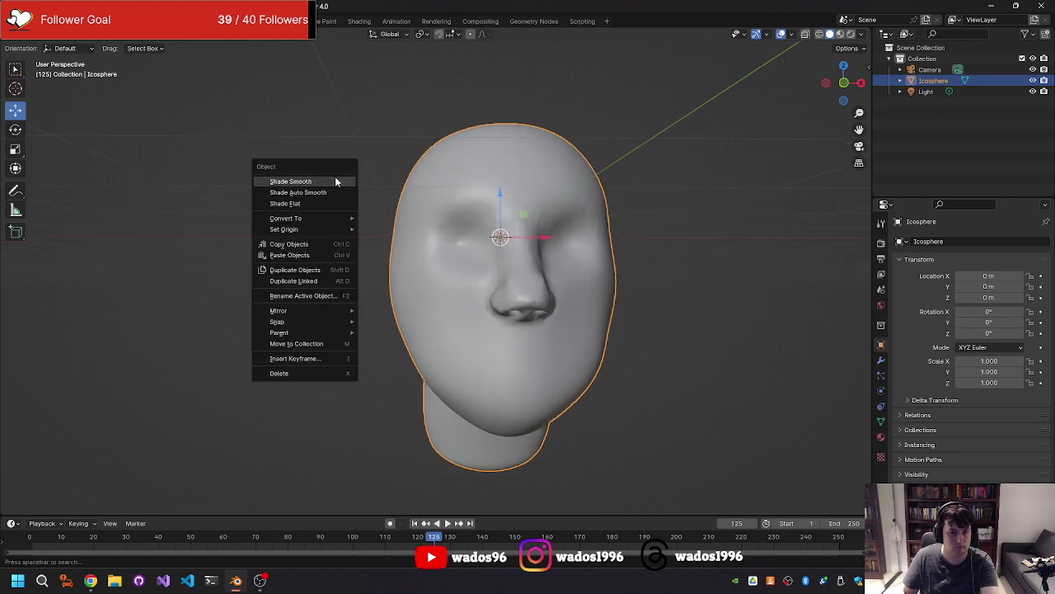
left_click(343, 120)
middle_click_drag(343, 120, 330, 127)
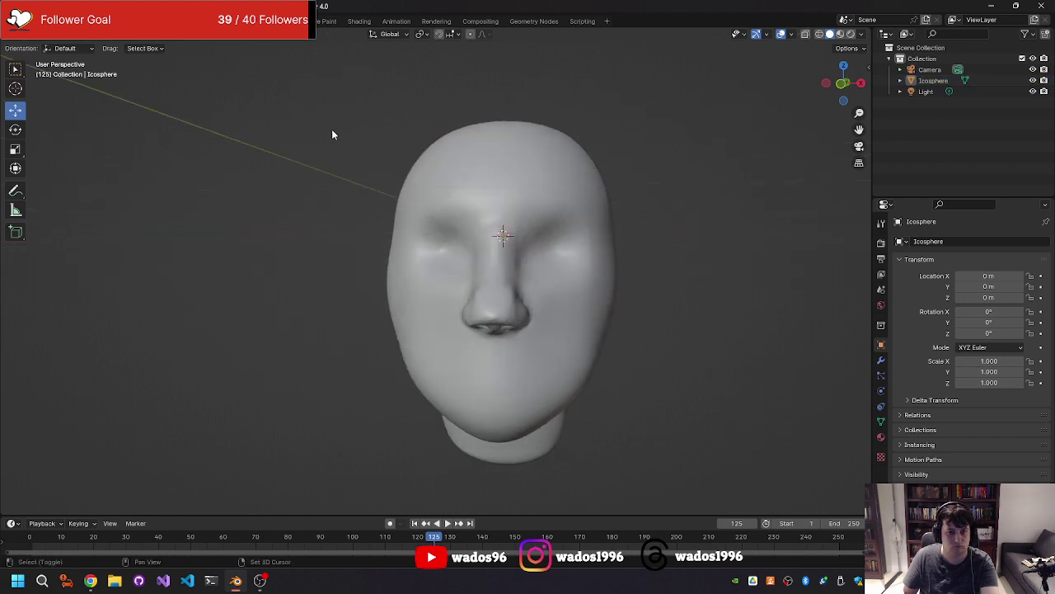
key("shift+a")
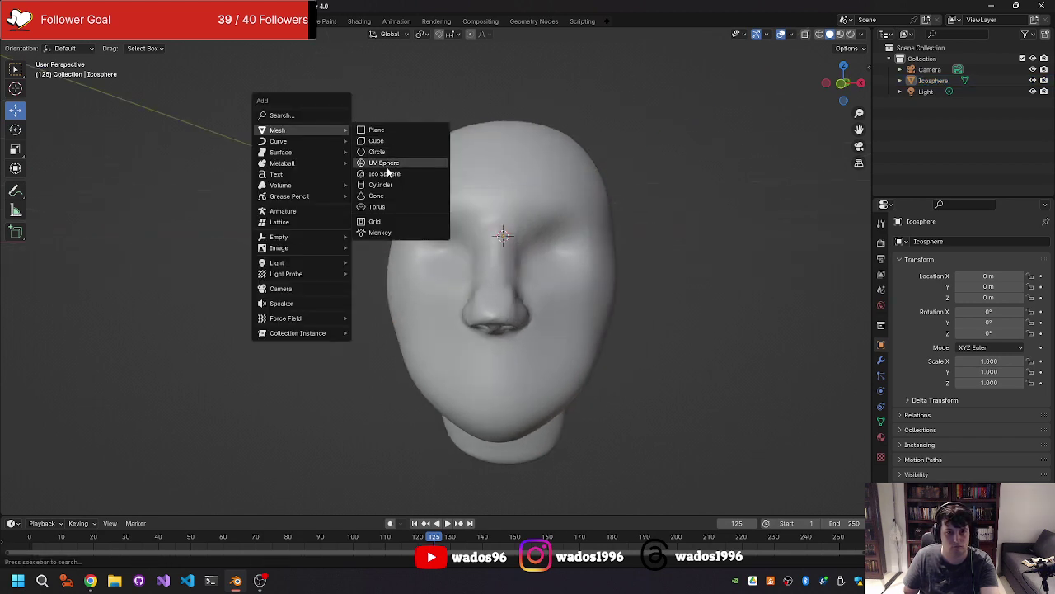
Step: Add an Icosphere and slide it left, then undo the move
left_click(385, 173)
mouse_move(385, 169)
middle_mouse_down()
mouse_move(387, 156)
mouse_move(474, 217)
middle_mouse_up()
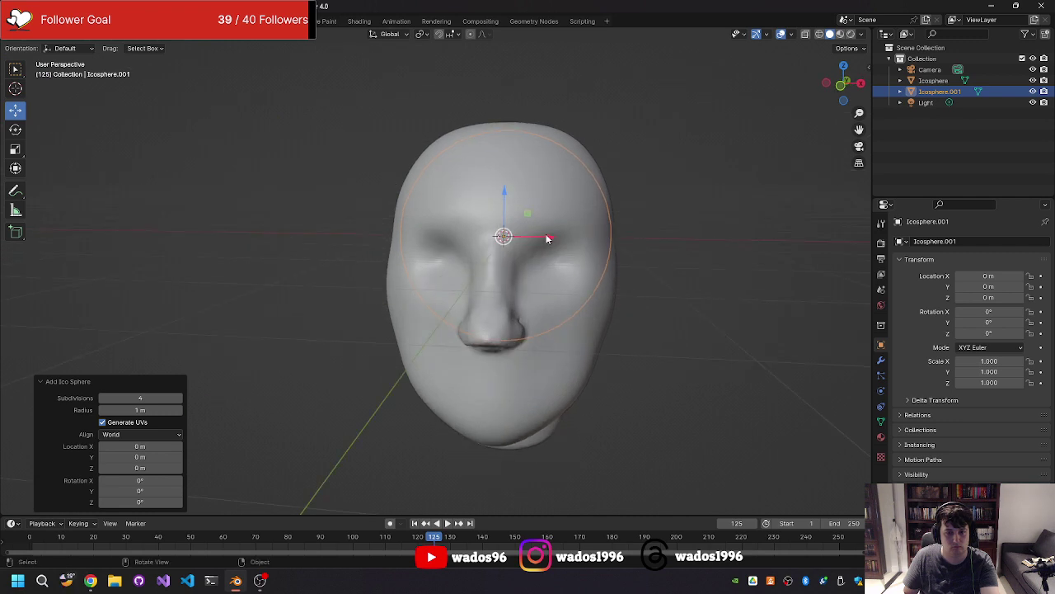
left_click_drag(546, 238, 334, 225)
mouse_move(334, 224)
middle_mouse_down()
mouse_move(366, 265)
mouse_move(351, 251)
middle_mouse_up()
key("ctrl+z")
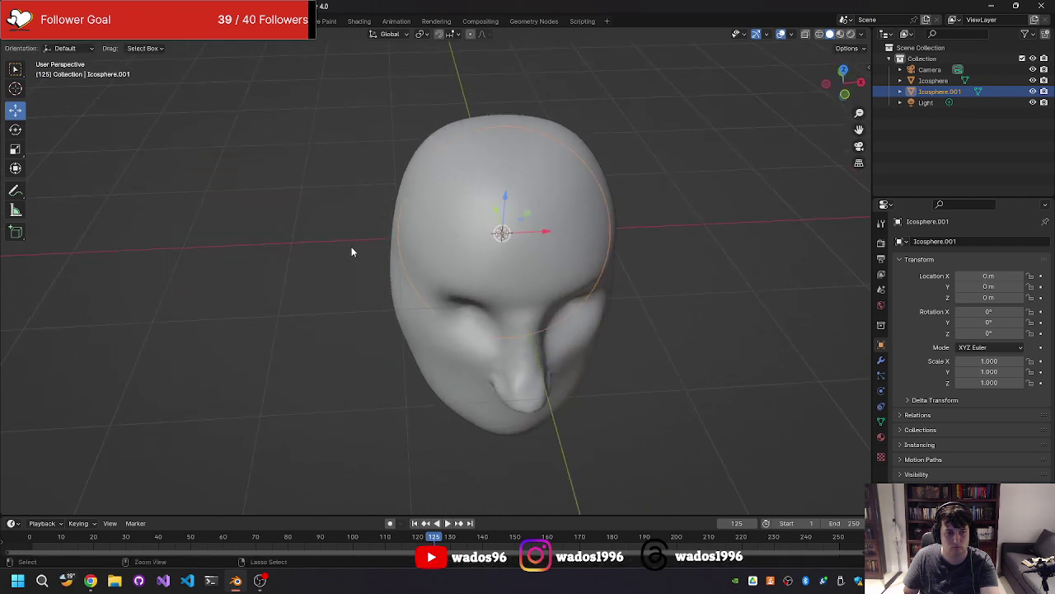
Step: Add a UV Sphere, move it left of the head and raise it slightly along Z
key("shift+a")
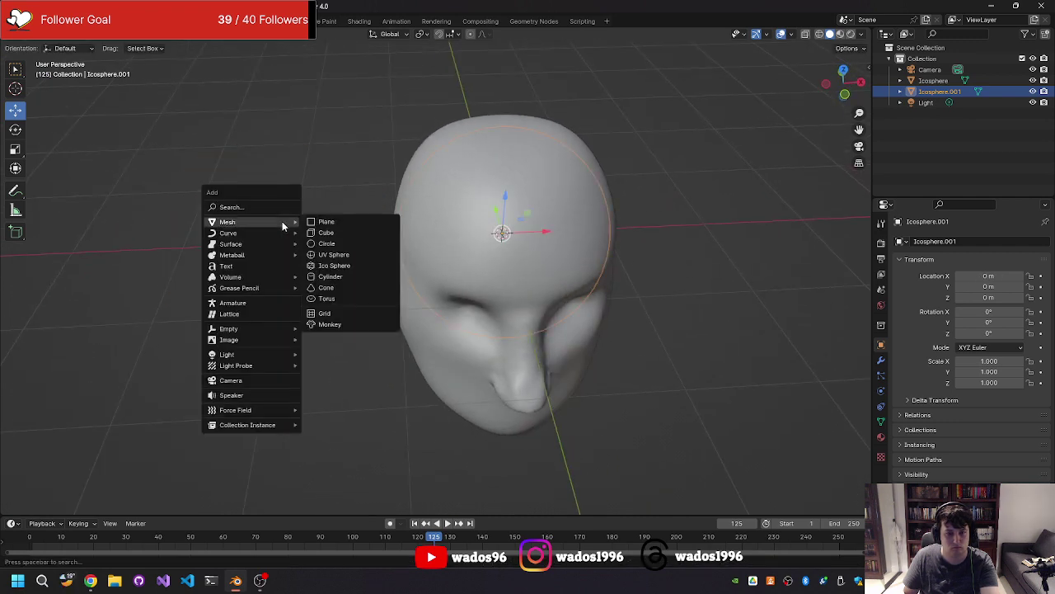
left_click(345, 255)
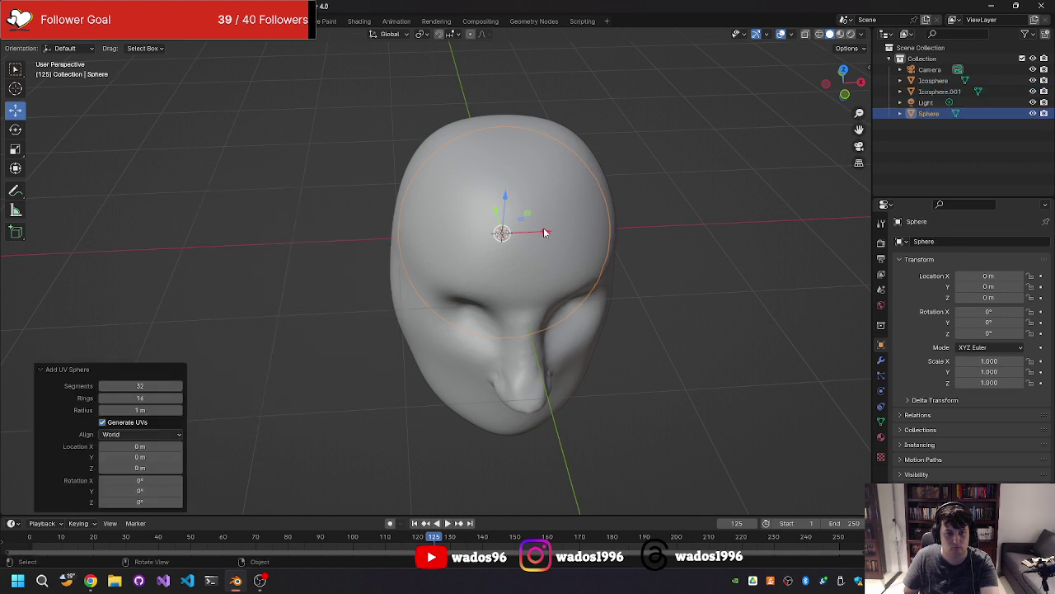
left_click_drag(543, 233, 313, 243)
key("g")
key("z")
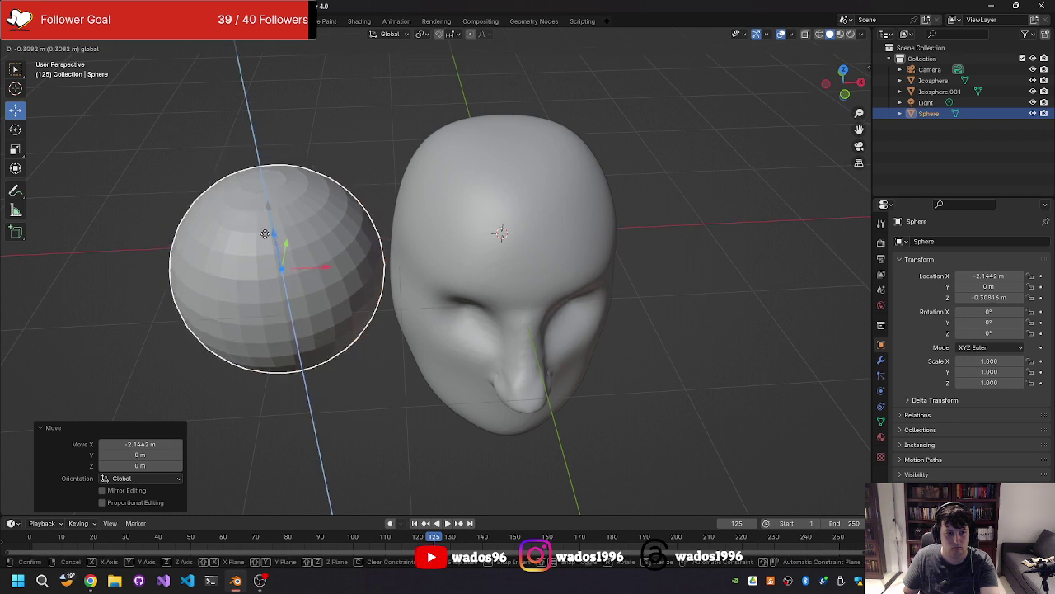
left_click(276, 189)
Step: Rotate the sphere exactly 90° about the X axis
key("r")
right_click(272, 247)
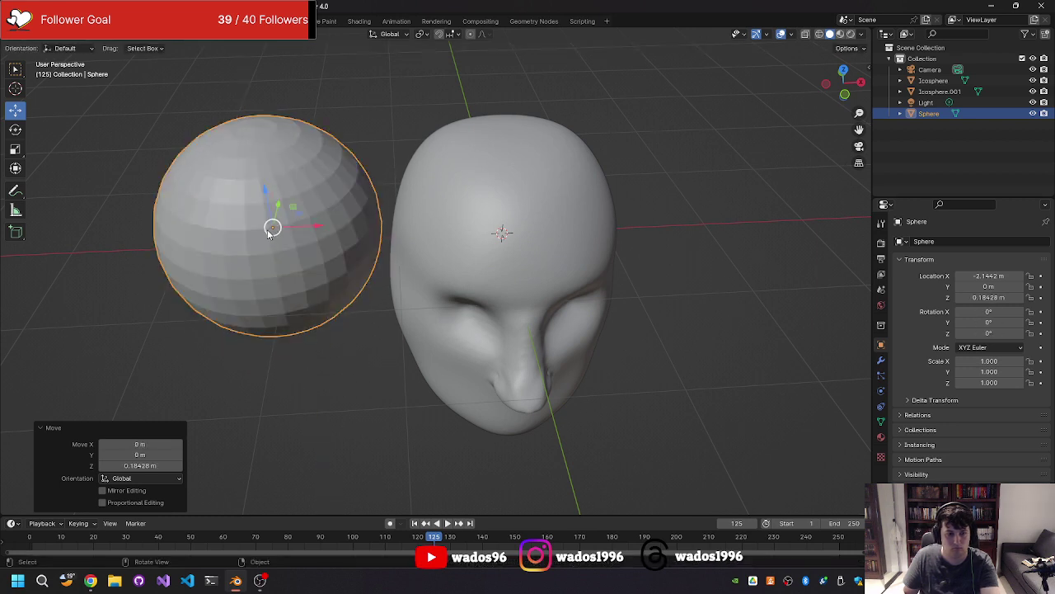
key("r")
key("r")
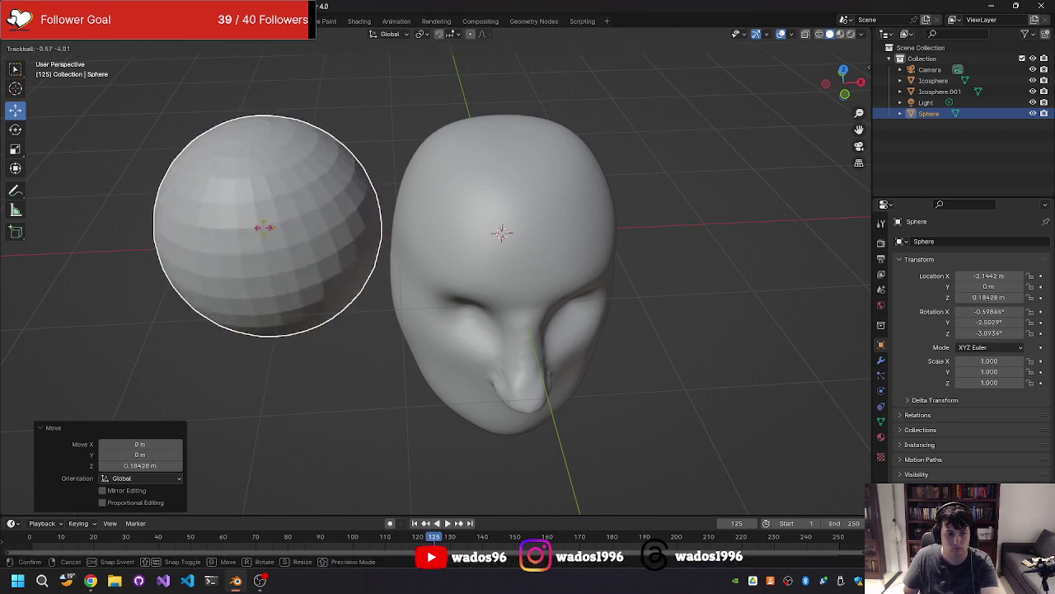
key("r")
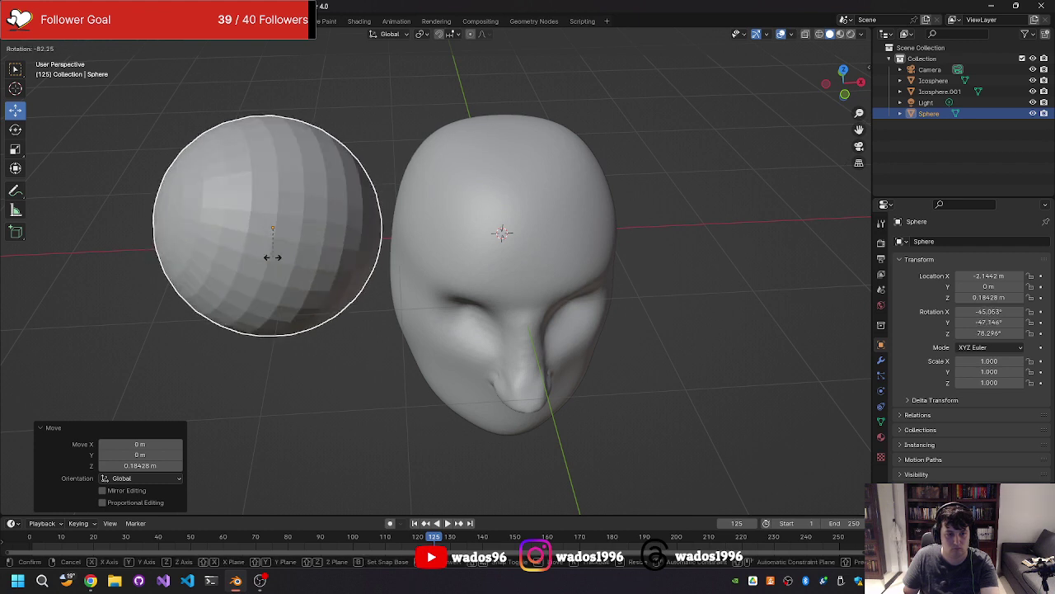
key("z")
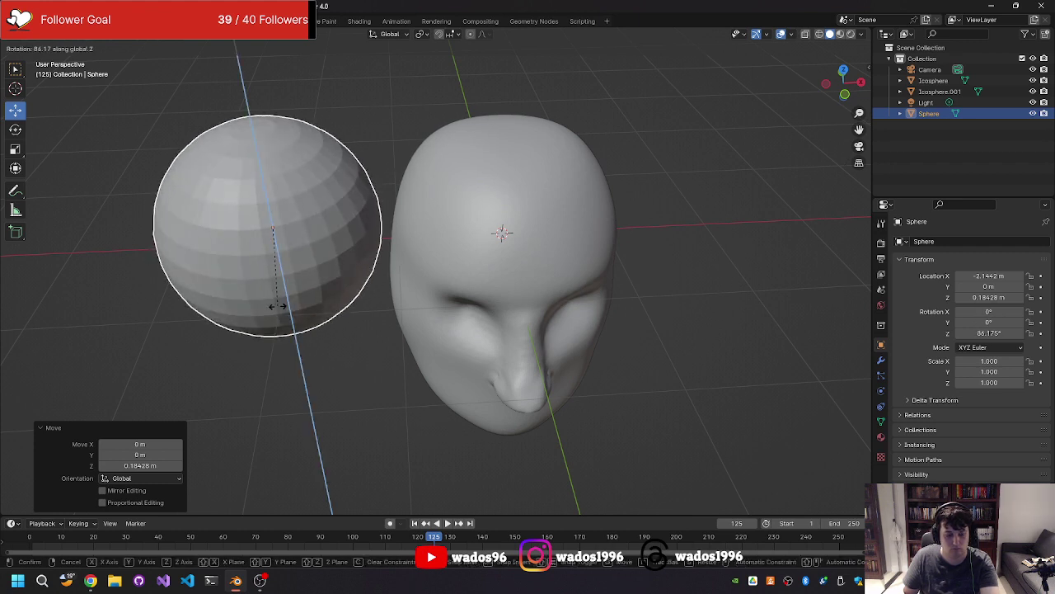
key("x")
left_click(269, 287)
middle_click_drag(265, 287, 275, 241)
key("x")
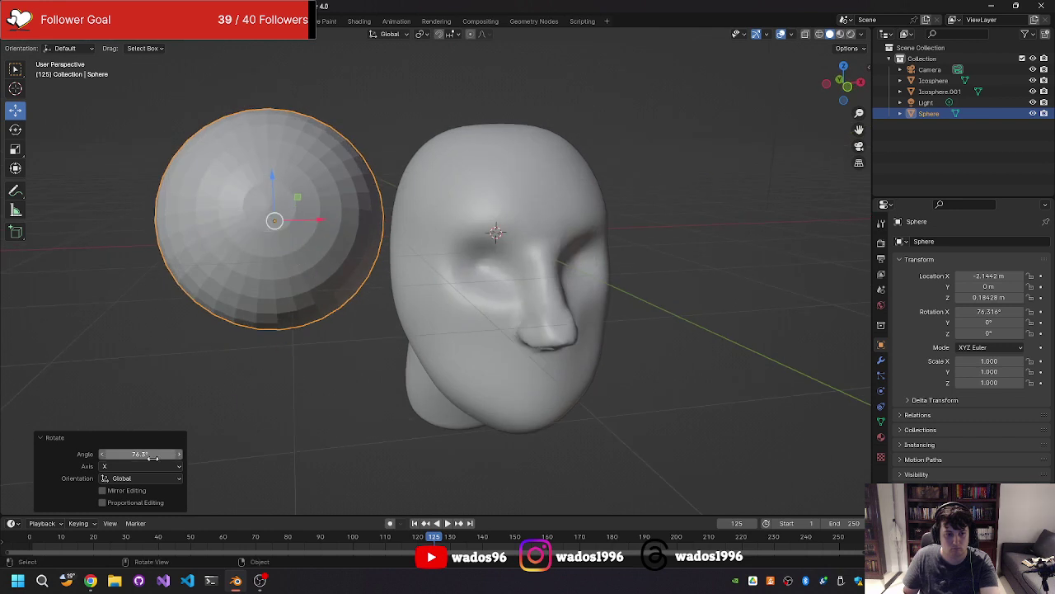
type("90")
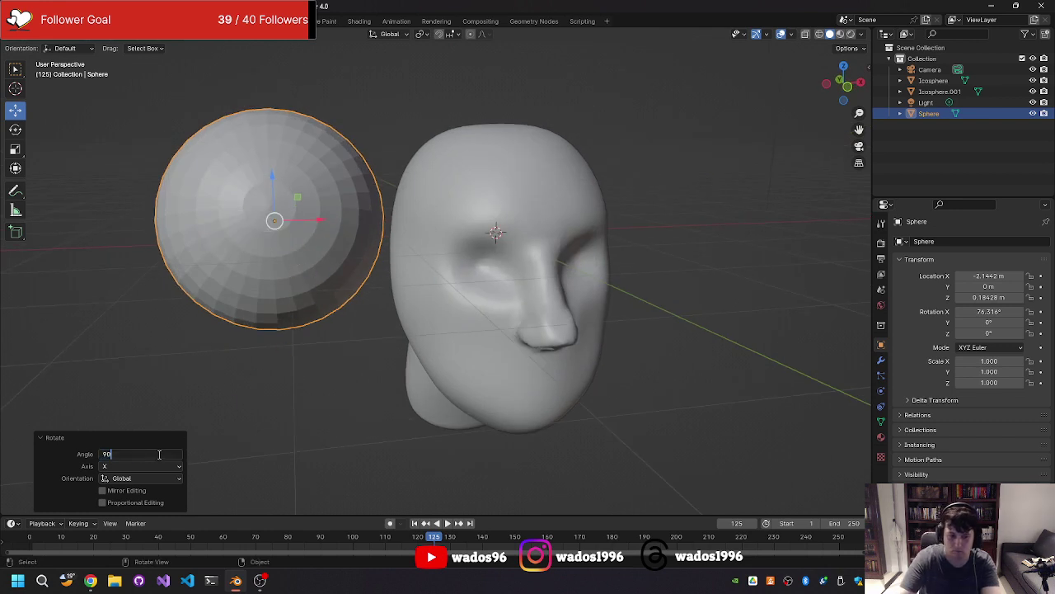
key("Return")
Step: Reselect the sphere and scale it down twice to eyeball size
left_click(279, 383)
scroll(283, 389, "down", 1)
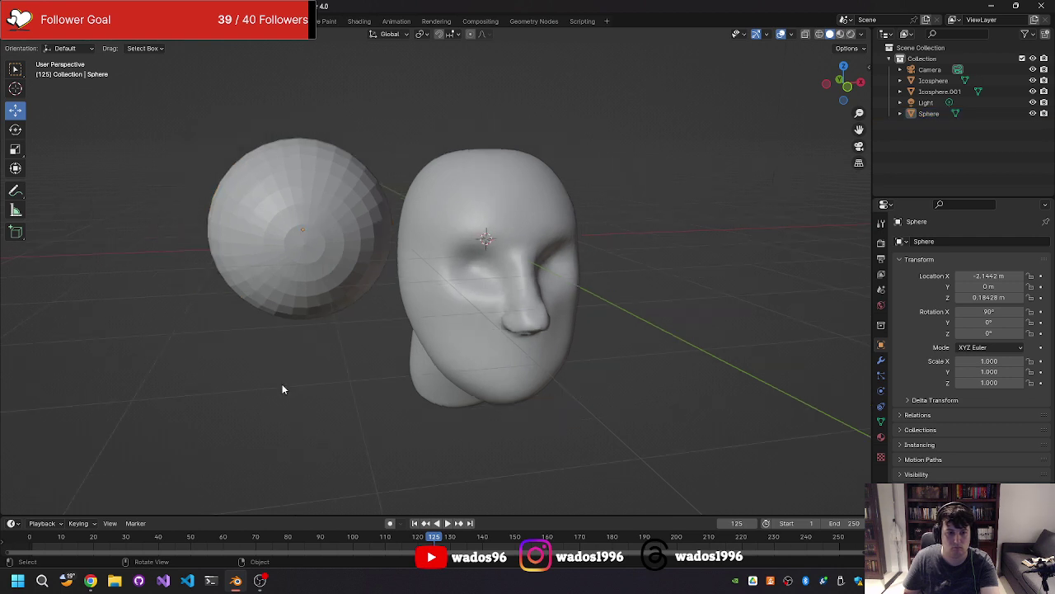
left_click(298, 275)
key("s")
middle_click_drag(292, 288, 328, 233)
left_click(299, 251)
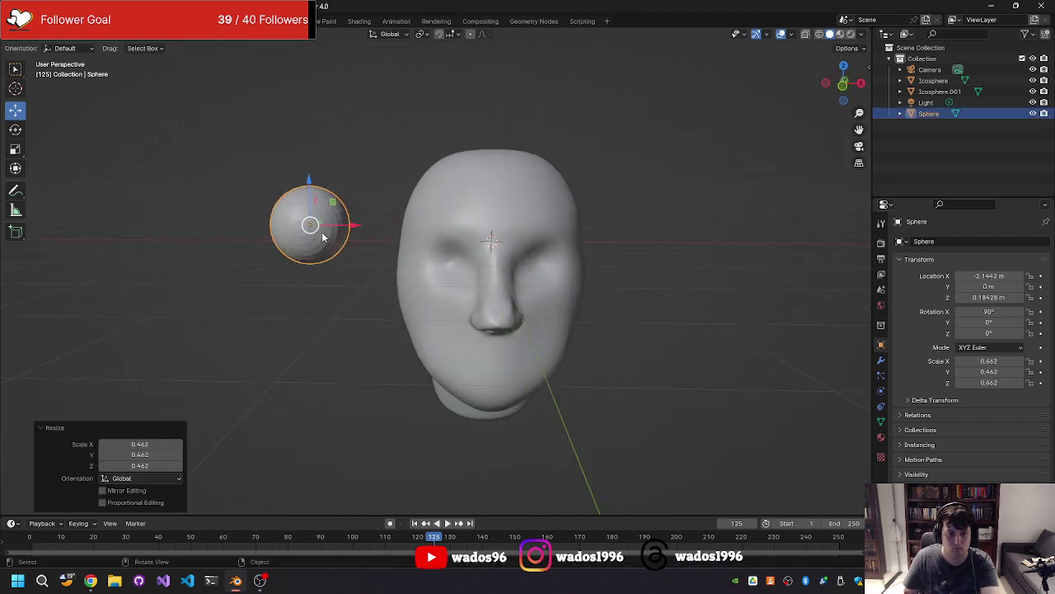
key("s")
left_click(320, 234)
Step: Drop the sphere over the eye area and push it into the socket along Y
key("g")
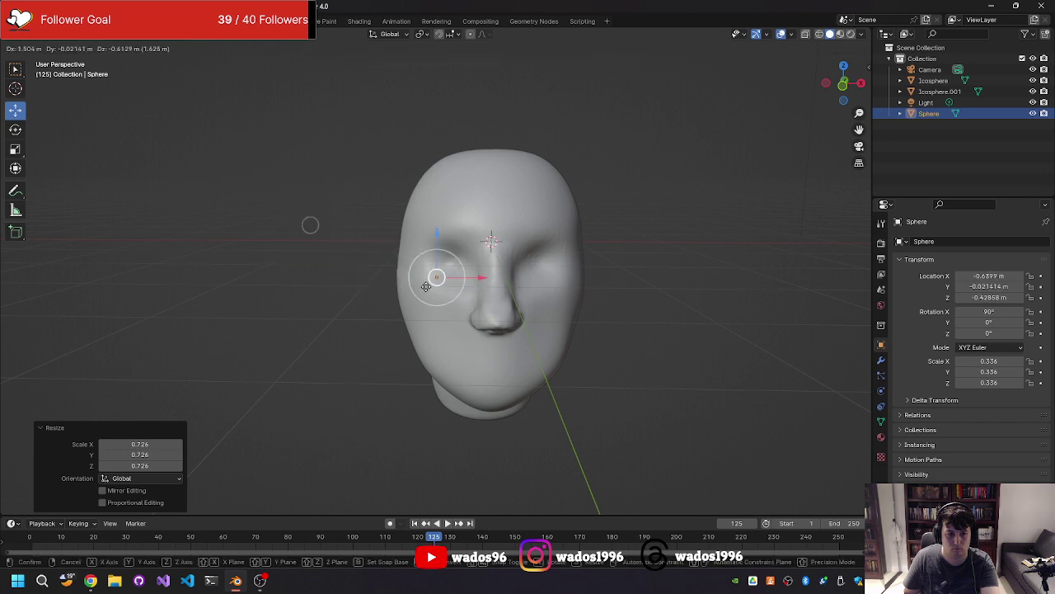
left_click(454, 268)
mouse_move(453, 268)
middle_mouse_down()
mouse_move(351, 282)
mouse_move(482, 275)
mouse_move(475, 269)
mouse_move(501, 255)
mouse_move(464, 255)
mouse_move(567, 274)
middle_mouse_up()
key("g")
key("y")
left_click(462, 271)
Step: Fine-tune the eyeball's depth along Y and its height along Z in the socket
key("g")
key("y")
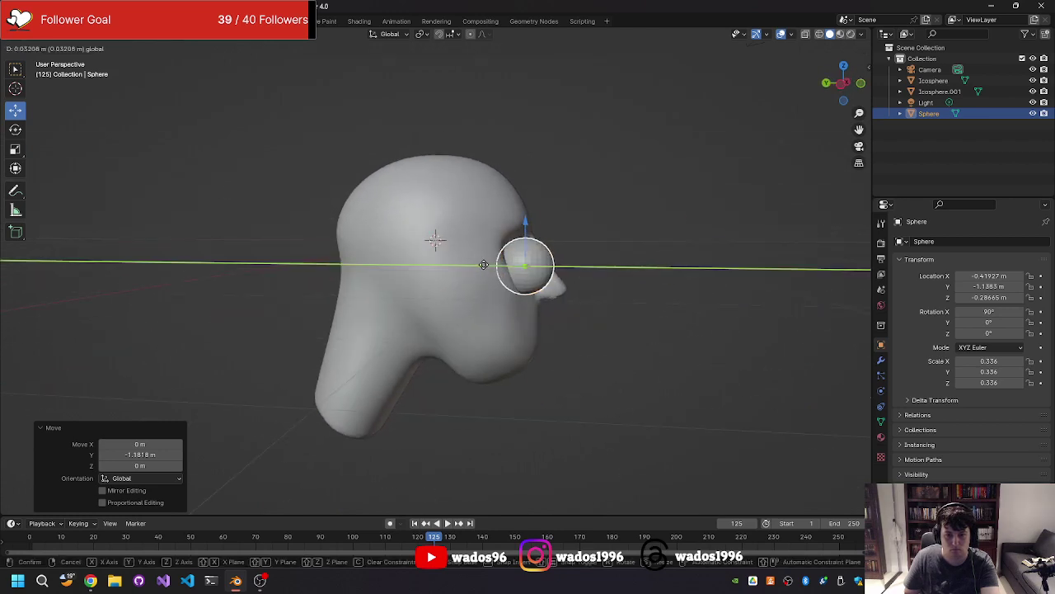
left_click(507, 235)
key("g")
key("z")
left_click(507, 228)
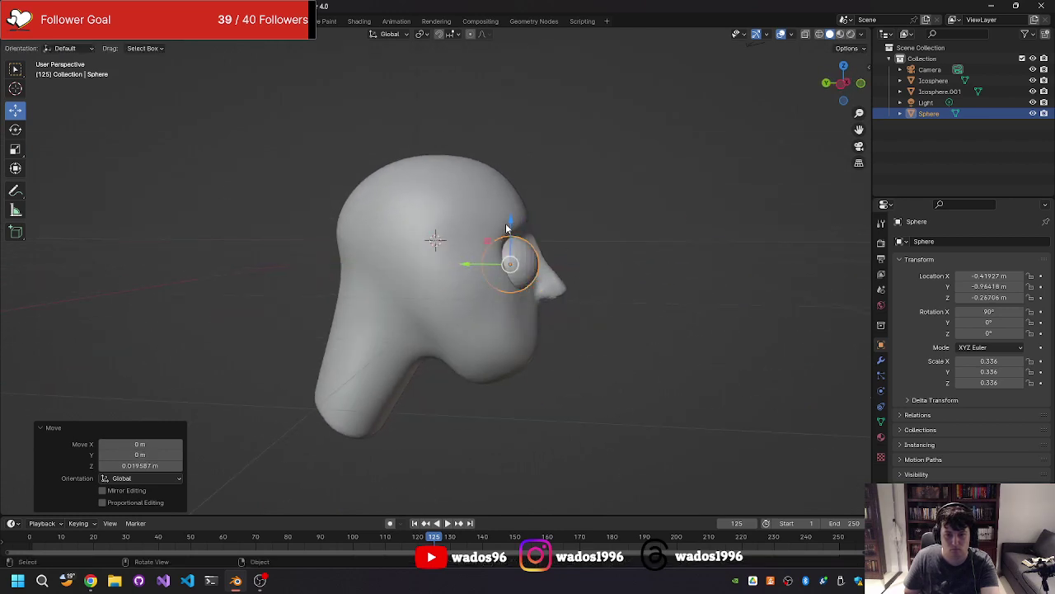
key("g")
key("z")
left_click(508, 225)
key("g")
key("y")
left_click(464, 262)
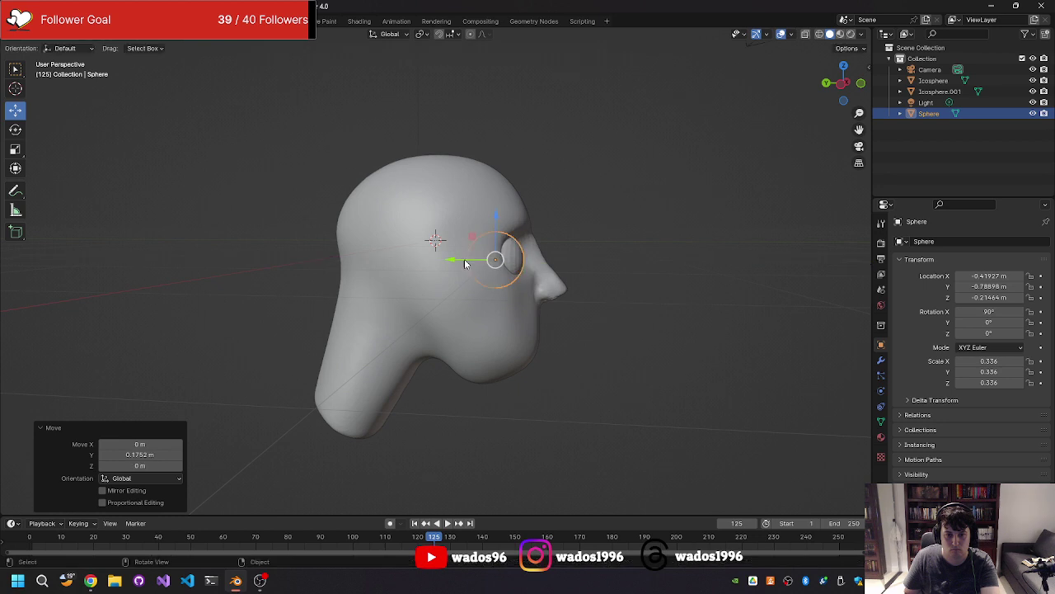
Step: From the front view, shrink the eyeball a little more
middle_click_drag(464, 262, 305, 258)
scroll(395, 260, "up", 2)
scroll(398, 264, "up", 2)
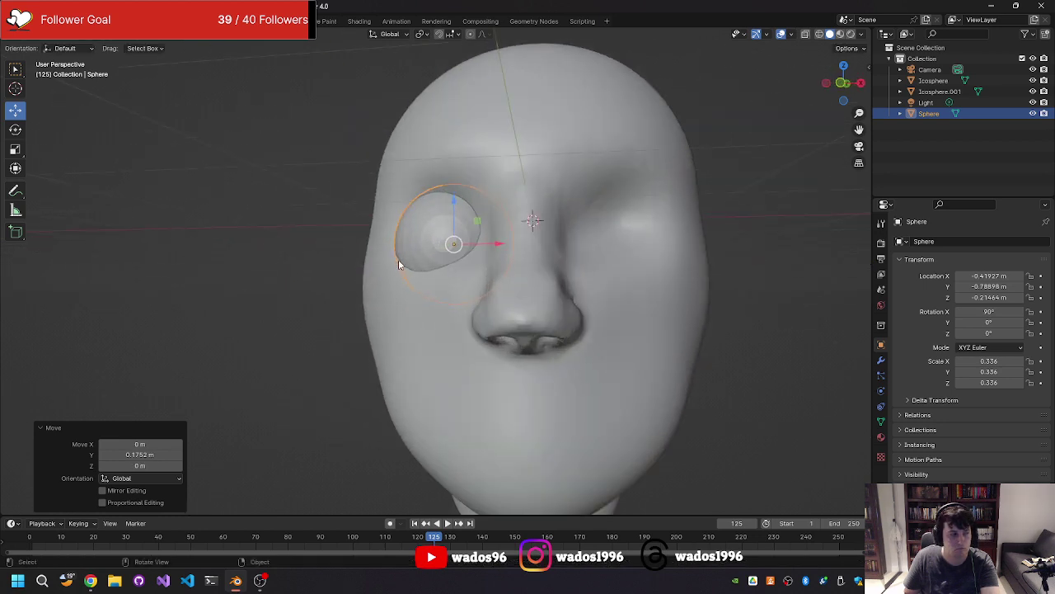
middle_click_drag(398, 259, 394, 259)
key("s")
left_click(403, 253)
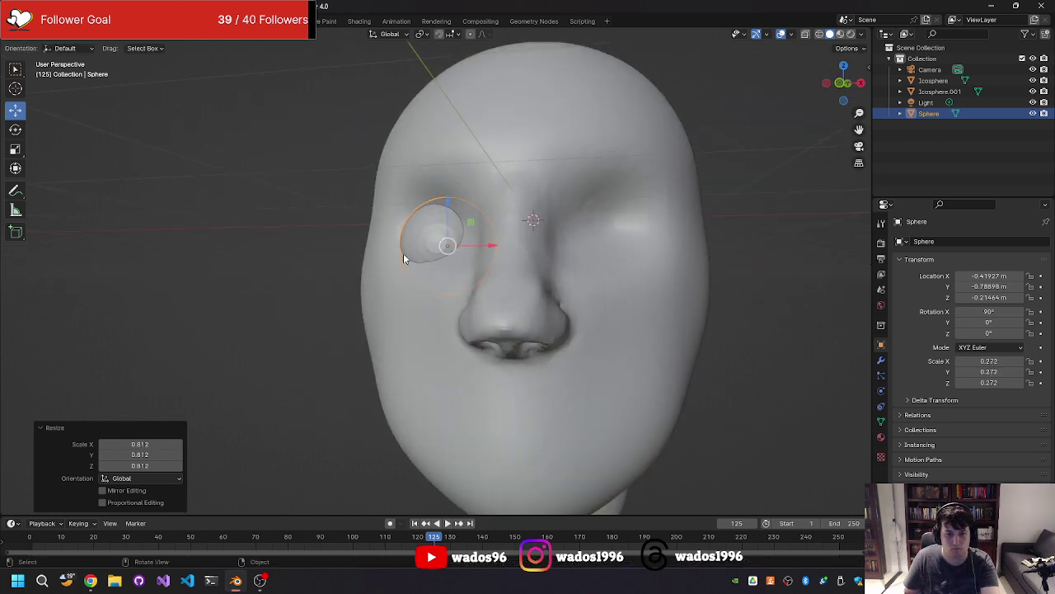
Step: Shift the eyeball outward along X to centre it in its socket
key("g")
key("x")
left_click(470, 245)
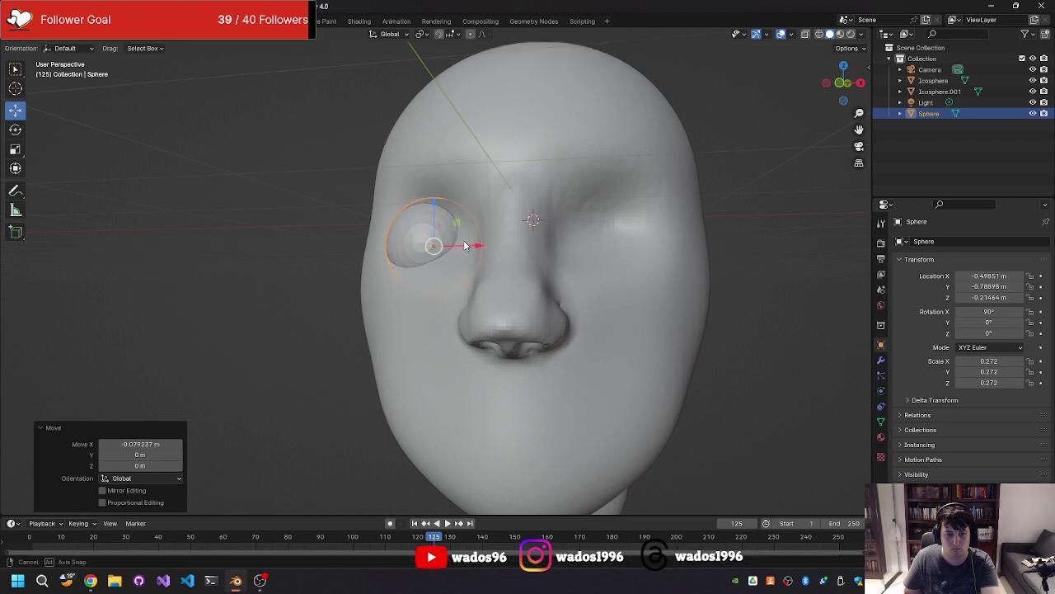
middle_click_drag(470, 245, 476, 256)
key("g")
key("x")
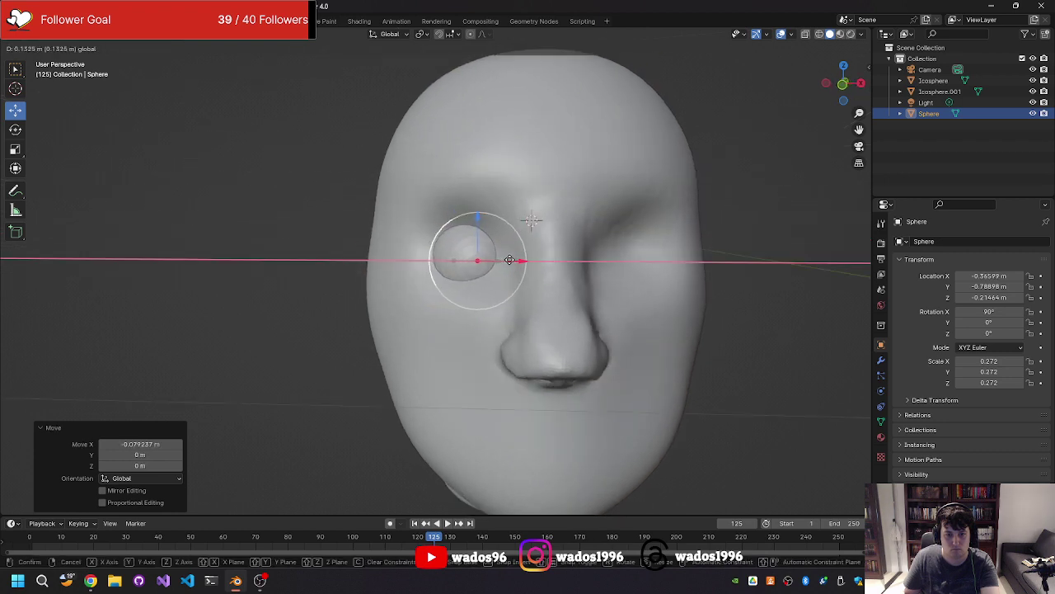
left_click(510, 260)
middle_click_drag(509, 261, 512, 248)
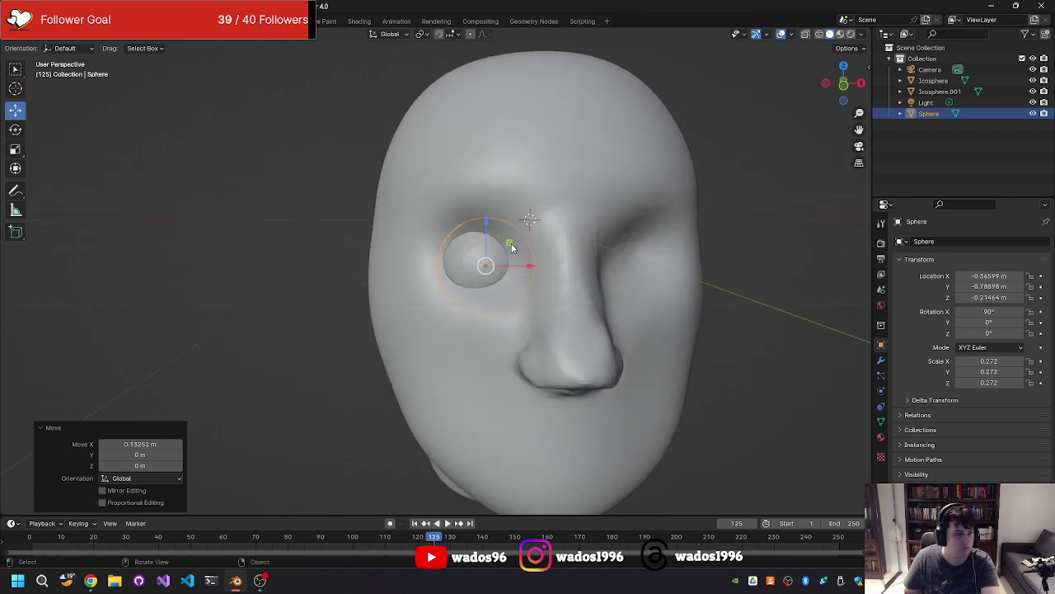
Step: Nudge the eyeball along X, raise it slightly on Z, and paste a duplicate
key("g")
key("x")
left_click(523, 266)
key("g")
key("z")
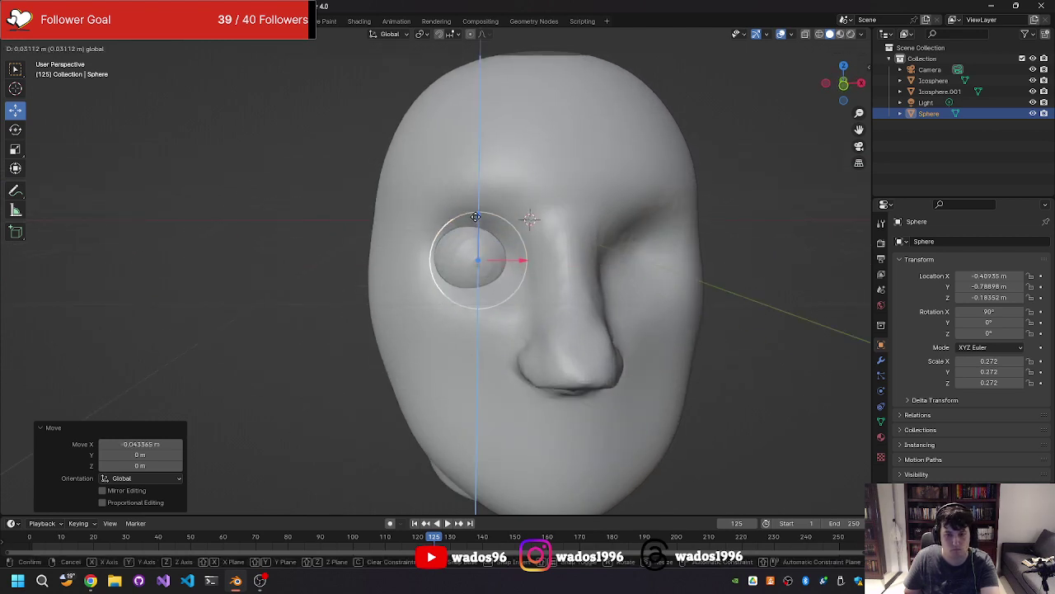
left_click(486, 226)
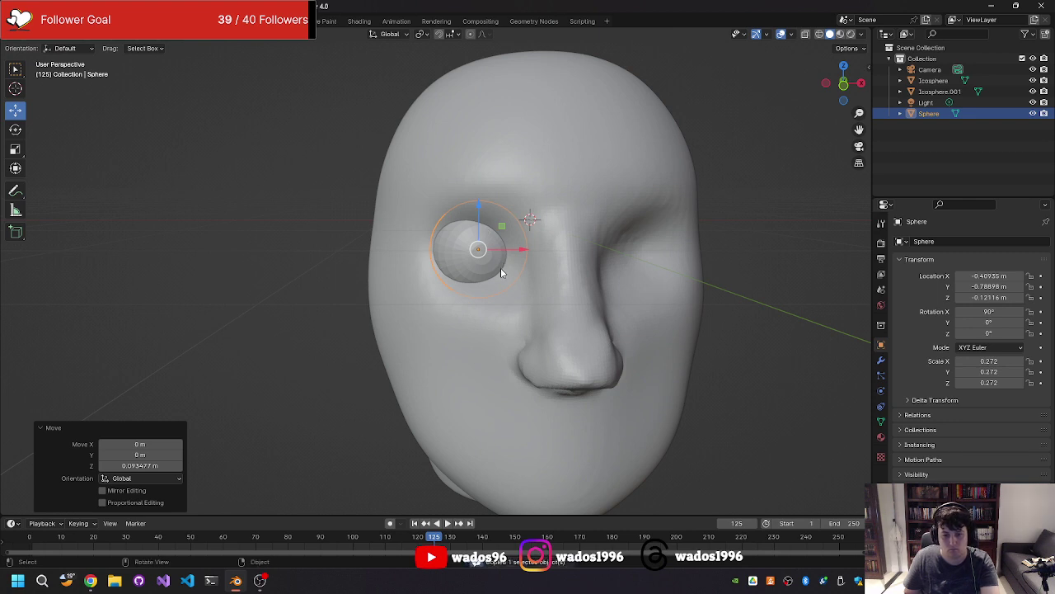
key("ctrl+v")
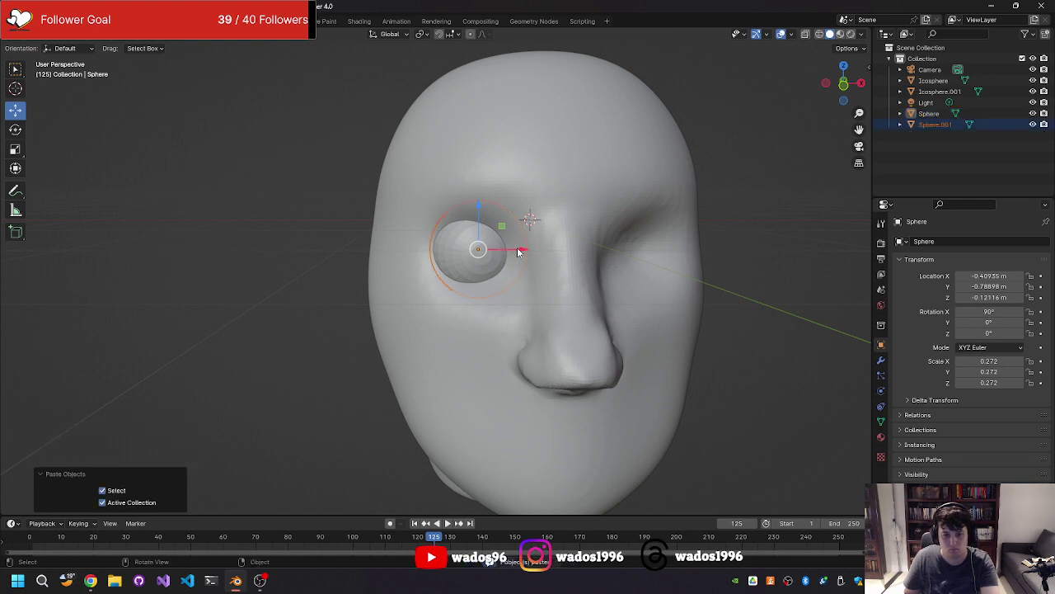
Step: Move the duplicate eyeball sideways along X and deselect it
key("g")
key("x")
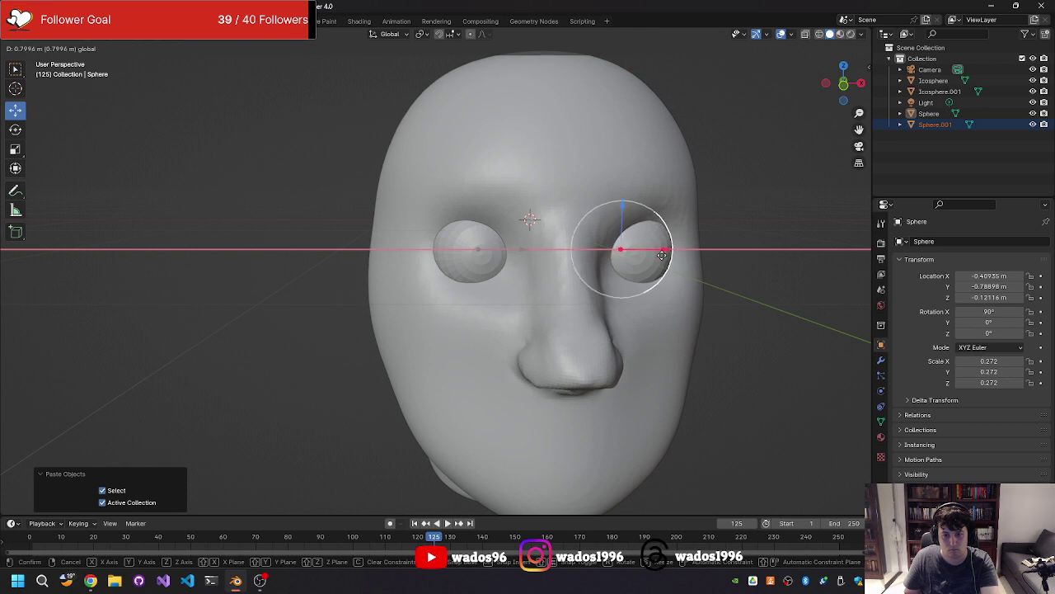
left_click(650, 250)
middle_click_drag(650, 251, 635, 267)
left_click(721, 283)
scroll(714, 286, "down", 3)
mouse_move(714, 286)
middle_mouse_down()
mouse_move(550, 294)
mouse_move(701, 285)
mouse_move(684, 285)
middle_mouse_up()
Step: Save the file and select the duplicate eyeball sitting over the first eye
key("ctrl+s")
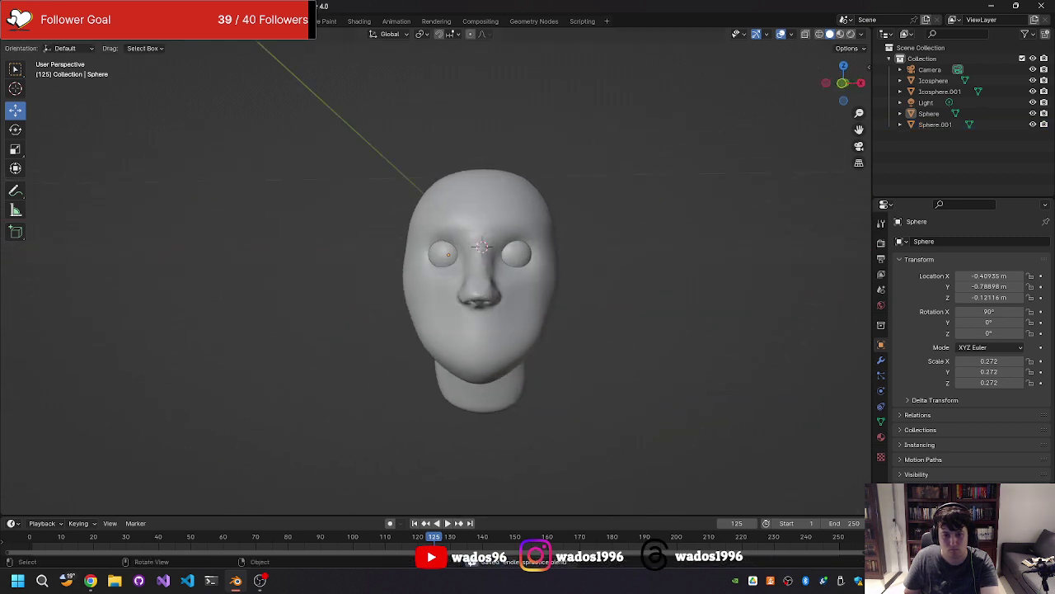
scroll(503, 274, "up", 3)
scroll(491, 252, "up", 3)
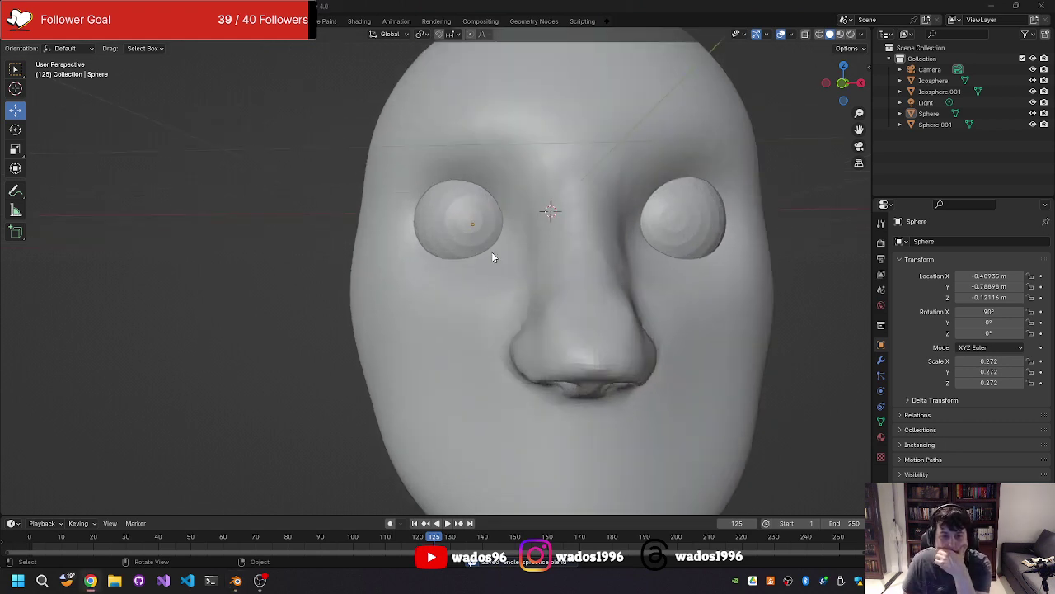
left_click(480, 224)
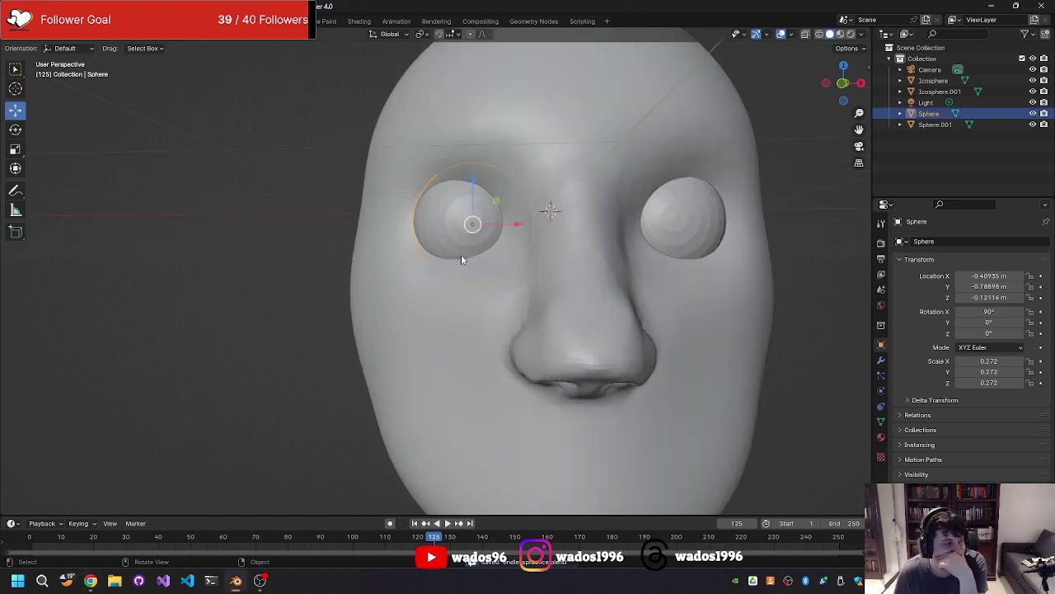
left_click(677, 241, "ctrl")
left_click(677, 244)
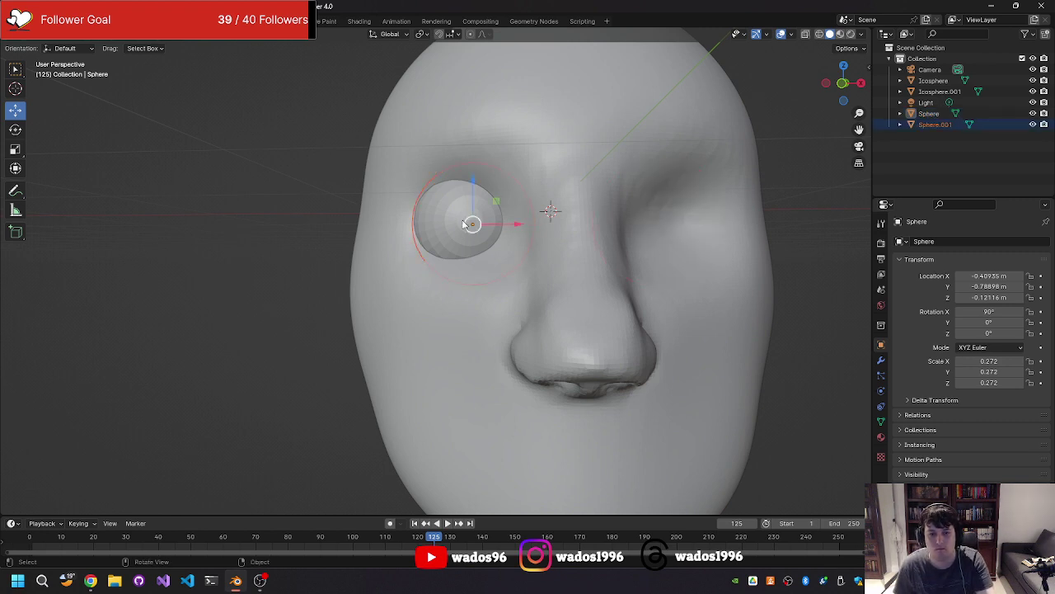
Step: Mirror the eyeball via X Local, undo, then X Global, undo and redo it
right_click(466, 224)
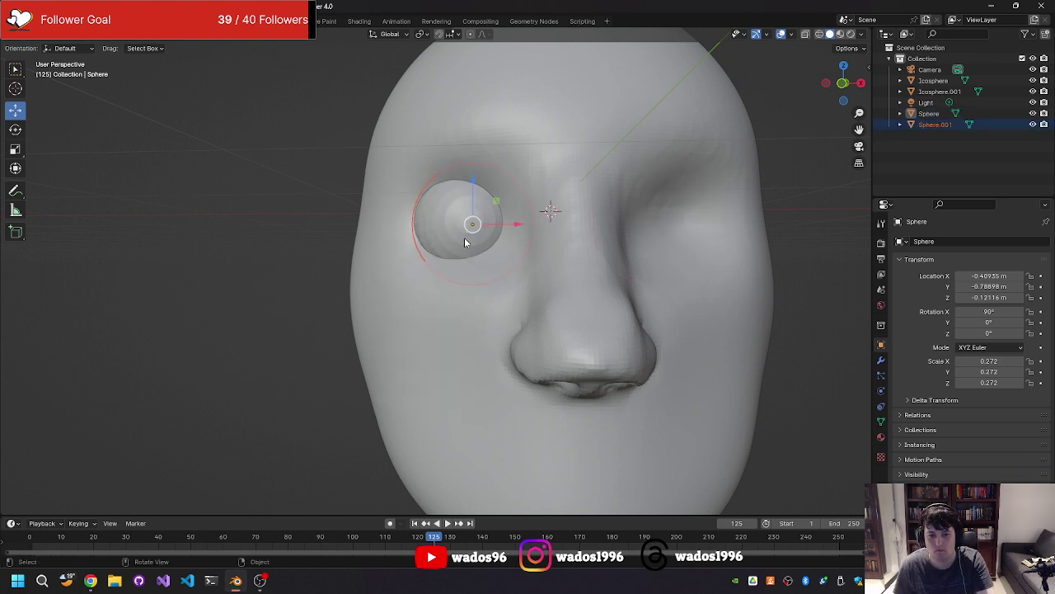
right_click(419, 371)
mouse_move(406, 367)
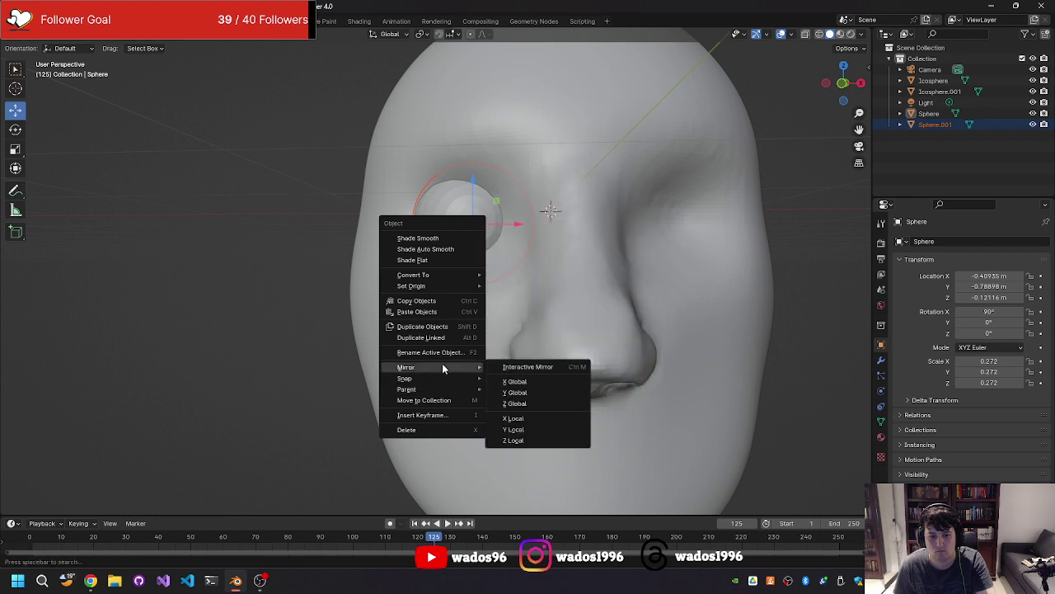
left_click(520, 419)
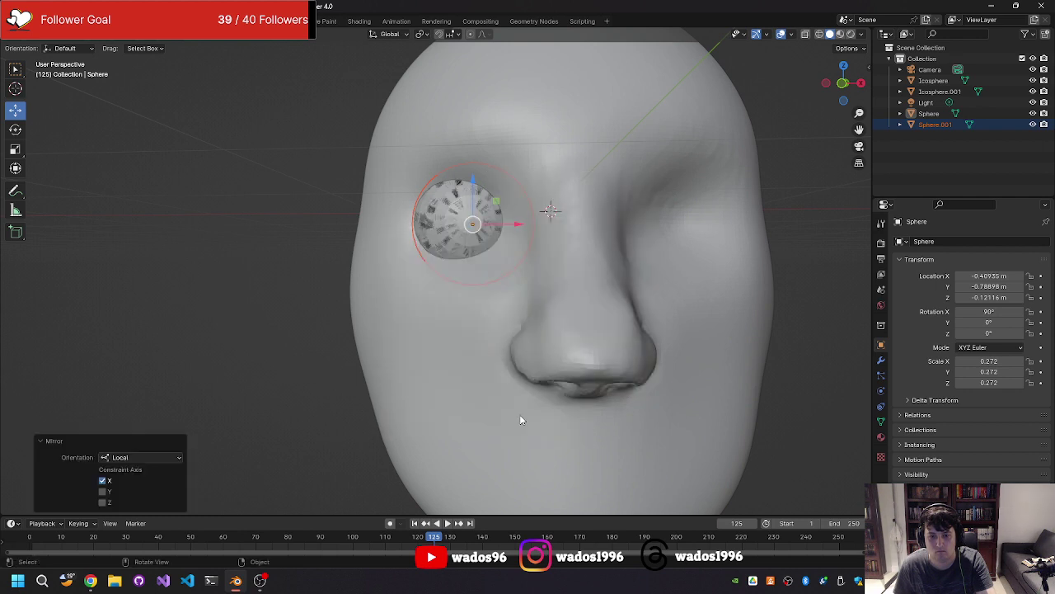
key("ctrl+z")
right_click(481, 237)
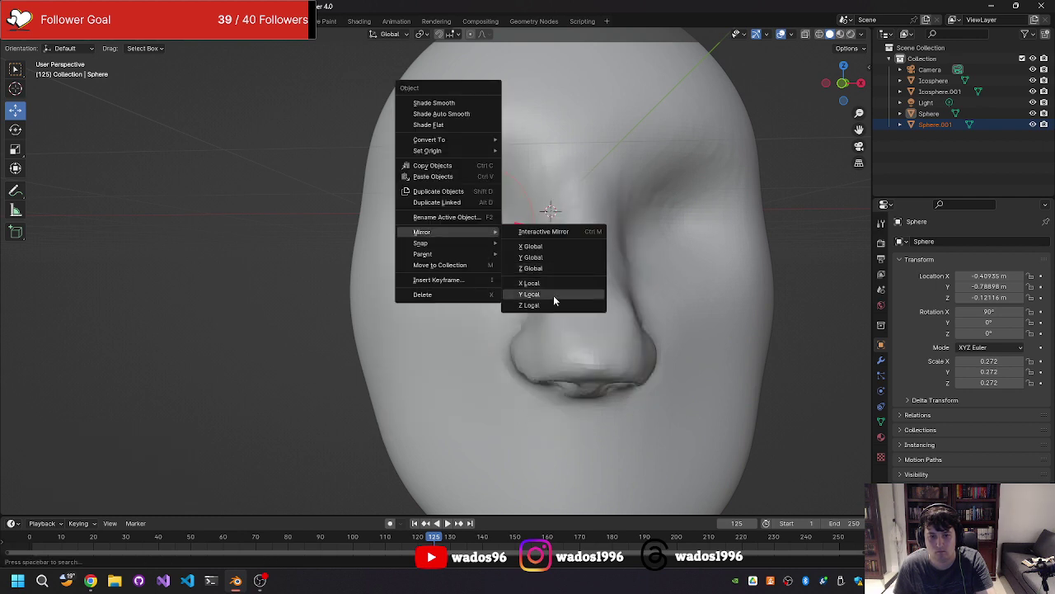
left_click(556, 249)
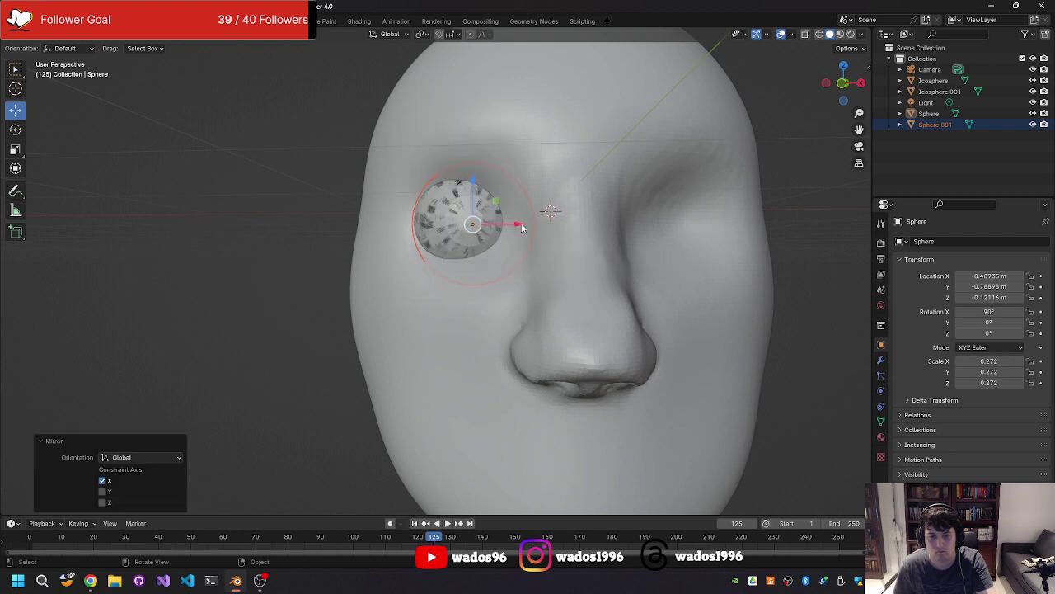
key("ctrl+z")
key("ctrl+shift+z")
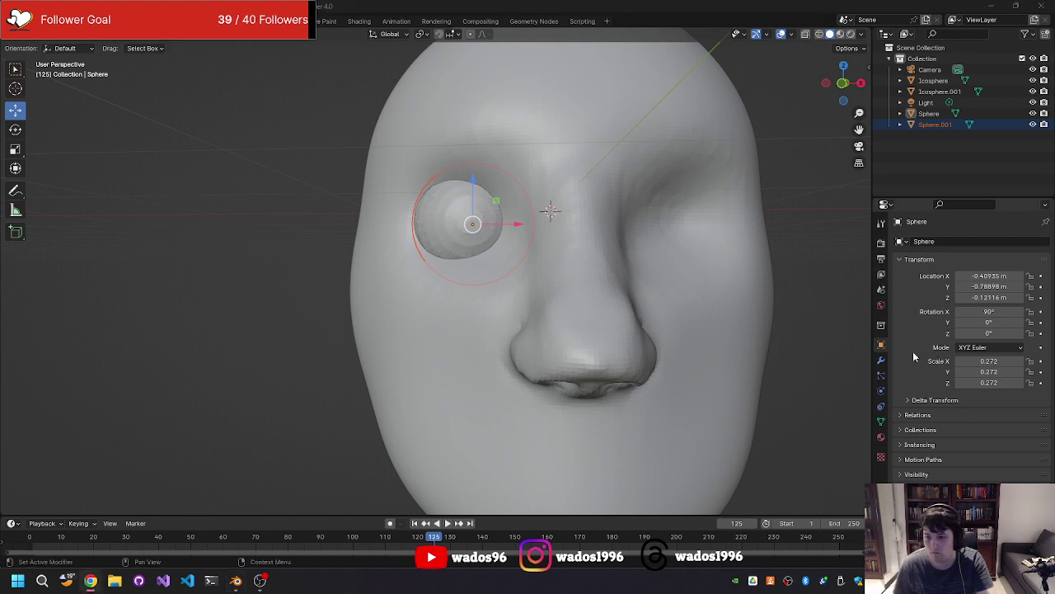
Step: Select the duplicate eyeball and show its Modifier Properties
left_click(882, 326)
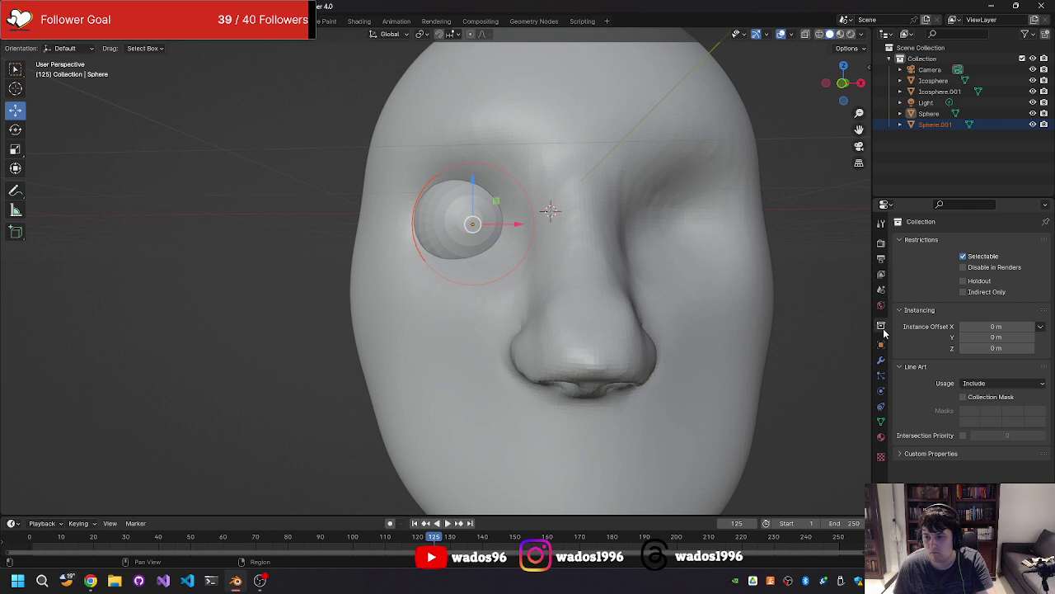
left_click(882, 260)
key("alt+a")
left_click(880, 244)
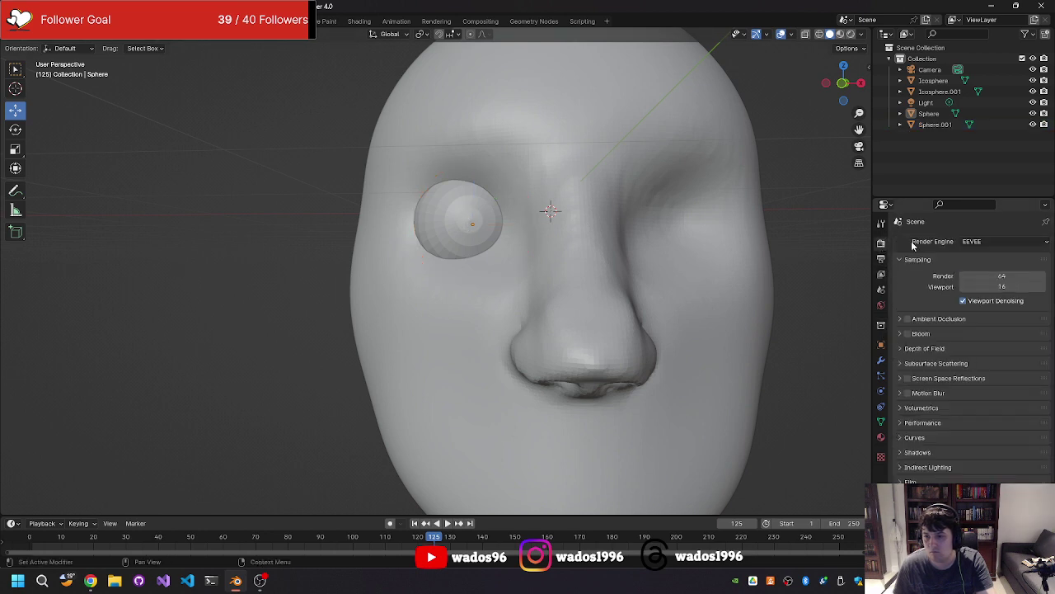
left_click(520, 232)
left_click(881, 360)
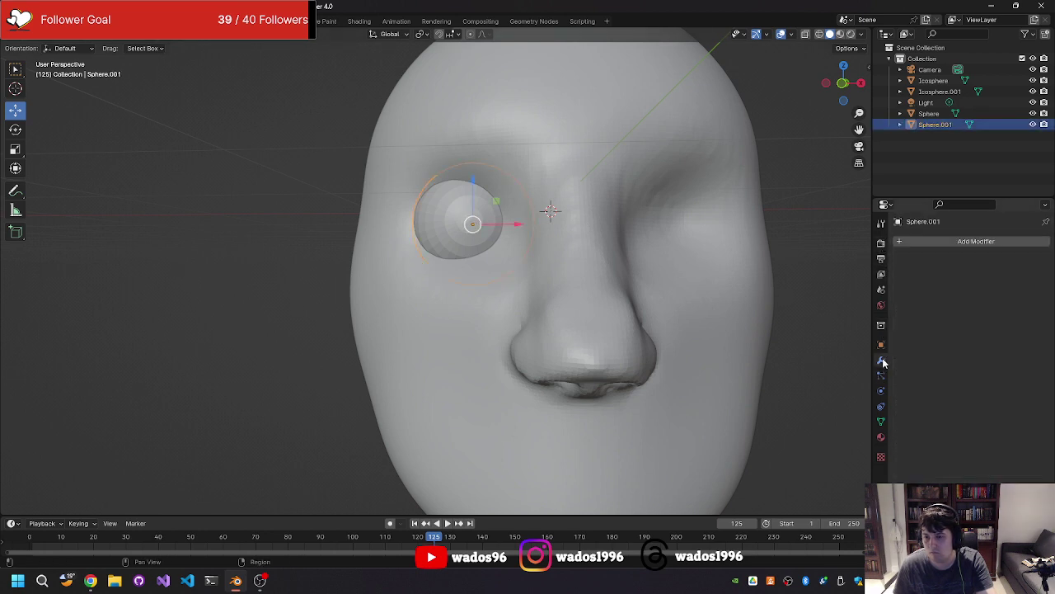
Step: Add a Mirror modifier and toggle its X axis off, back on, then undo
left_click(944, 242)
mouse_move(899, 246)
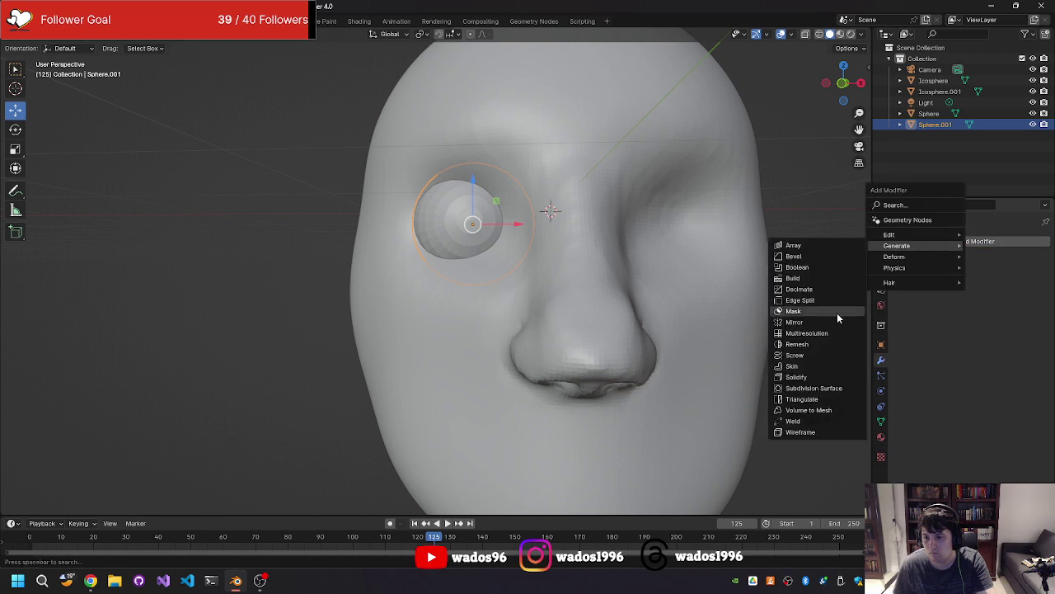
left_click(816, 321)
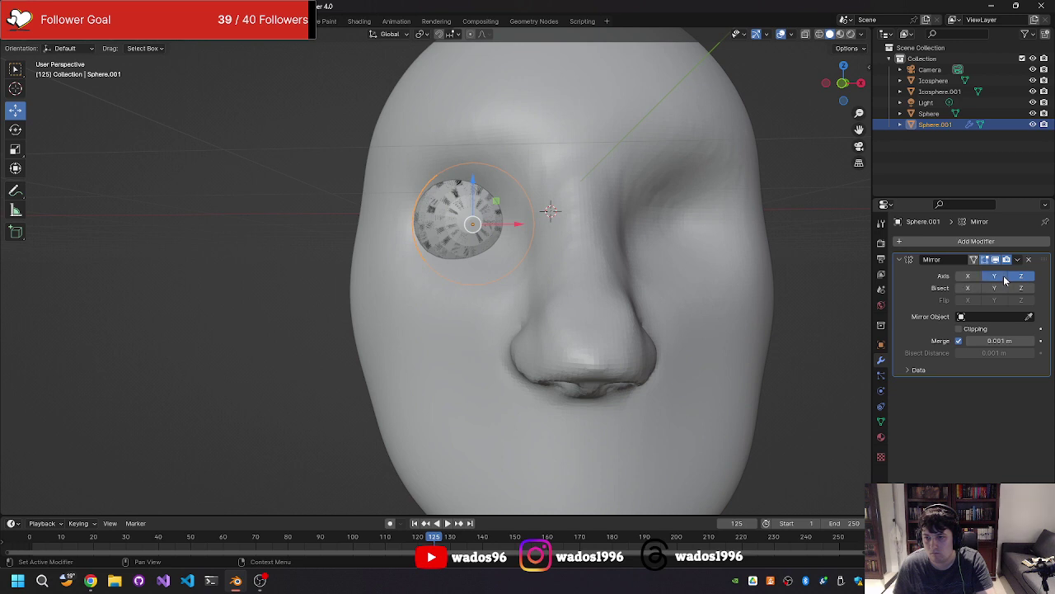
left_click(968, 275)
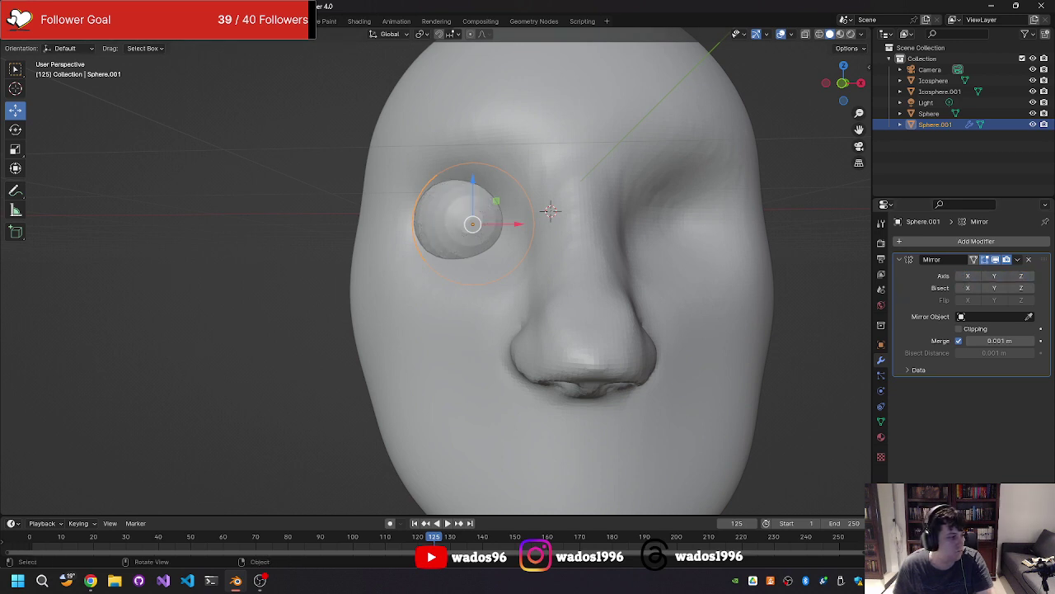
key("alt+Tab")
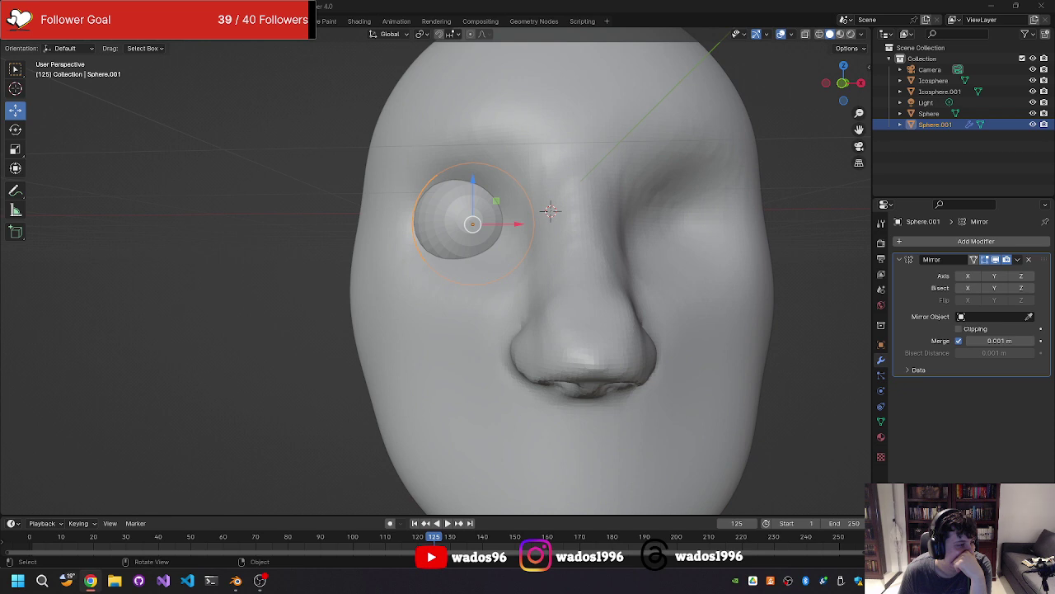
left_click(967, 277)
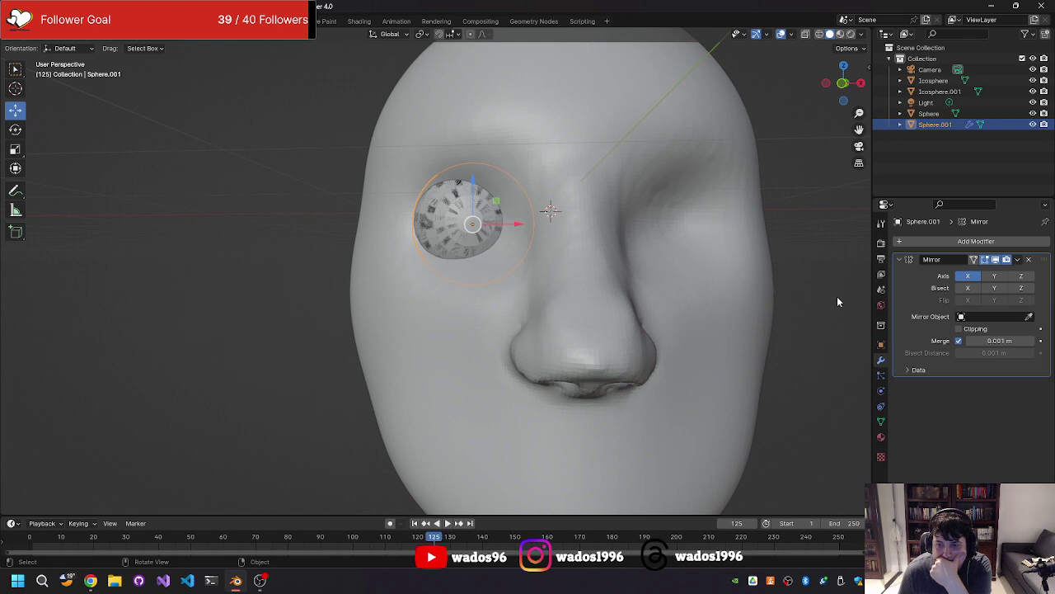
key("ctrl+z")
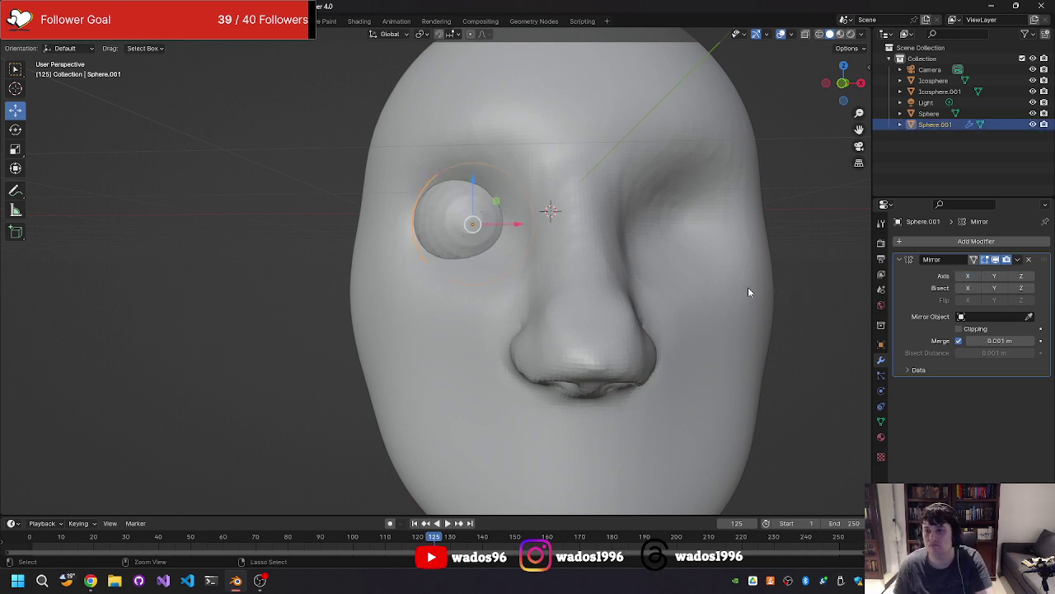
mouse_move(643, 274)
middle_mouse_down()
mouse_move(608, 295)
mouse_move(553, 252)
middle_mouse_up()
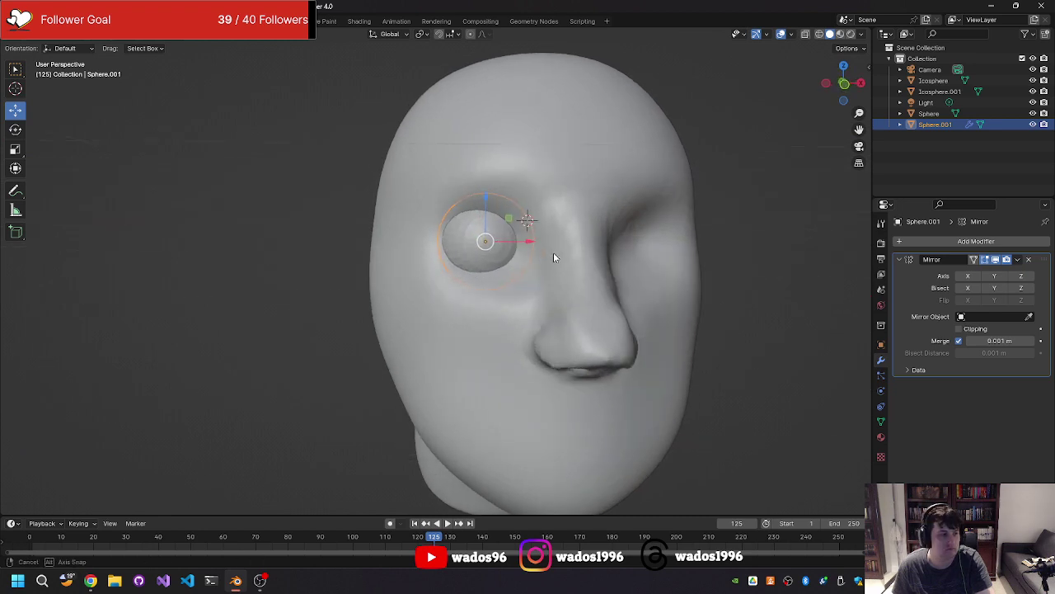
Step: Move the duplicate eyeball along X, then delete it
key("g")
key("x")
left_click(676, 251)
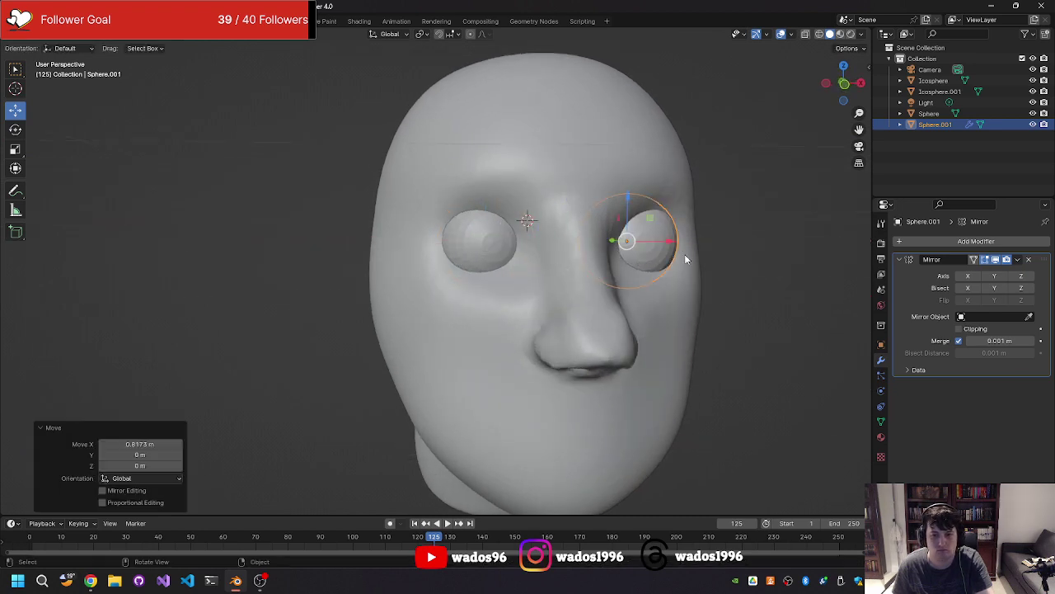
middle_click_drag(684, 254, 709, 265)
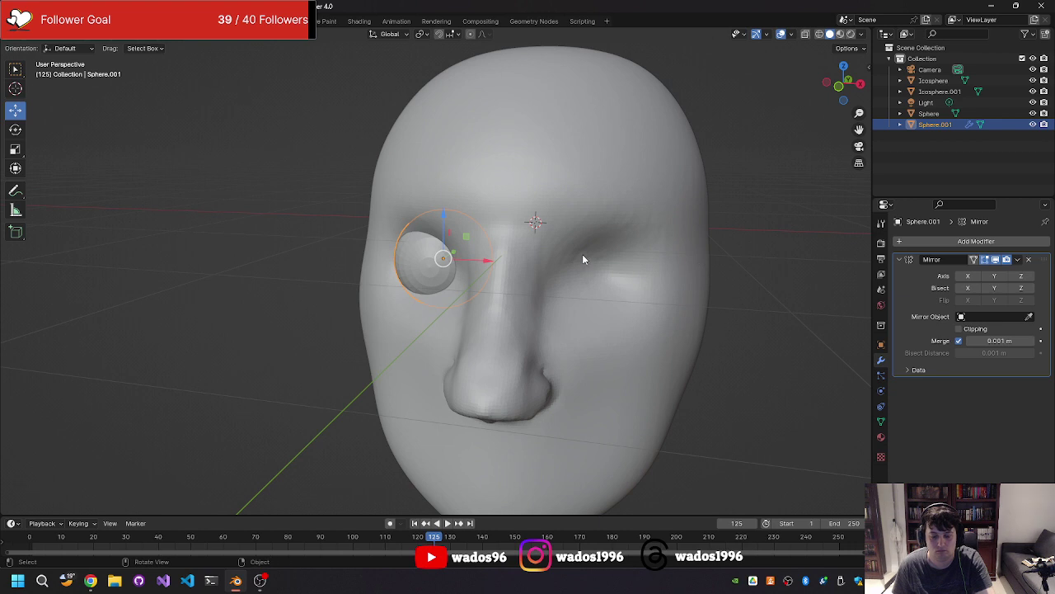
key("Delete")
Step: Move the original Sphere into the other socket and add a Mirror modifier with Merge on
left_click(434, 262)
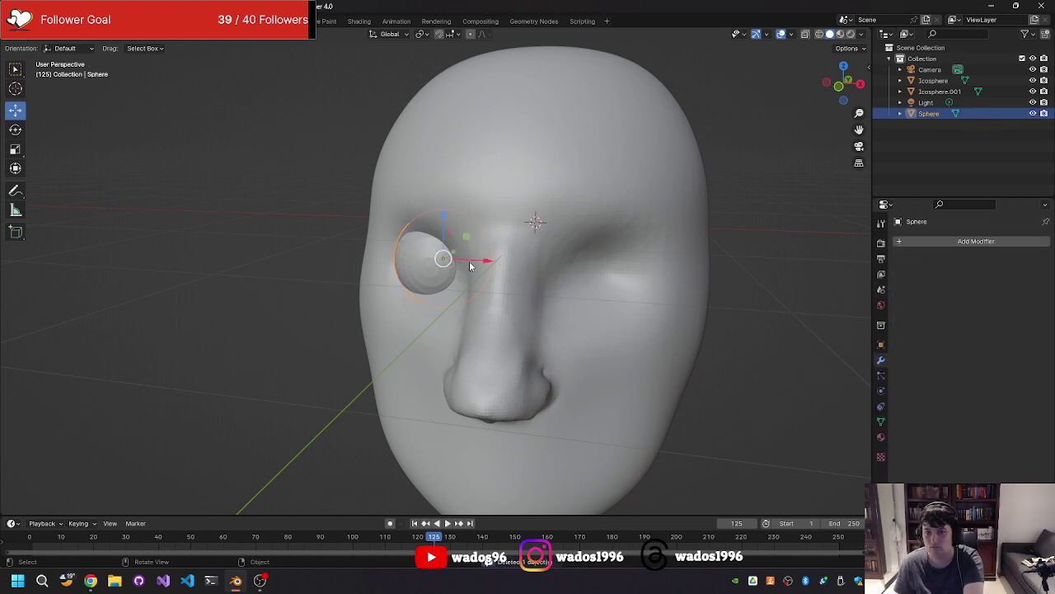
left_click_drag(484, 263, 637, 269)
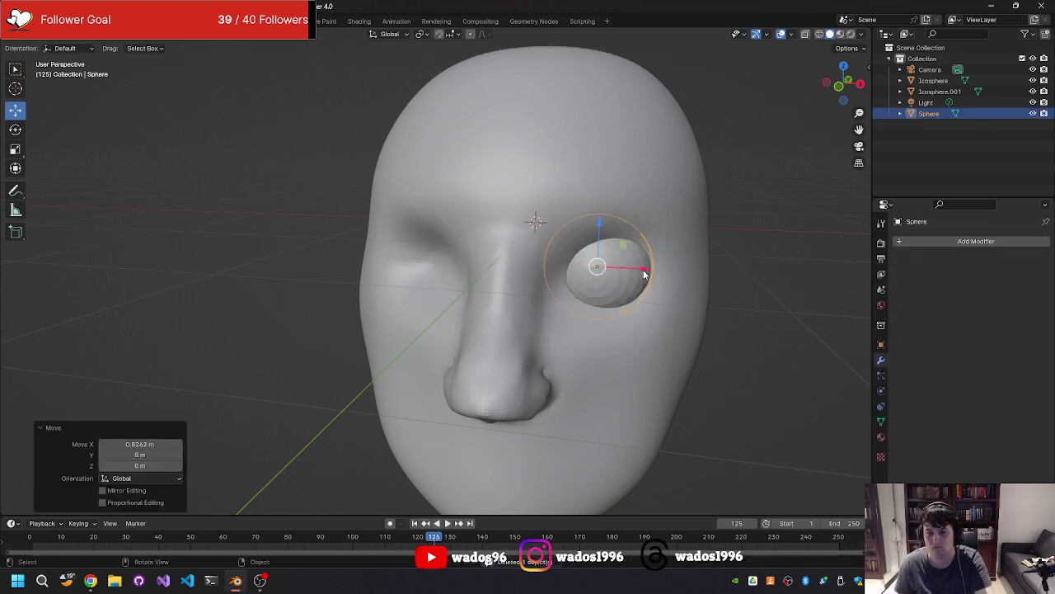
middle_click_drag(637, 270, 704, 251)
left_click(910, 241)
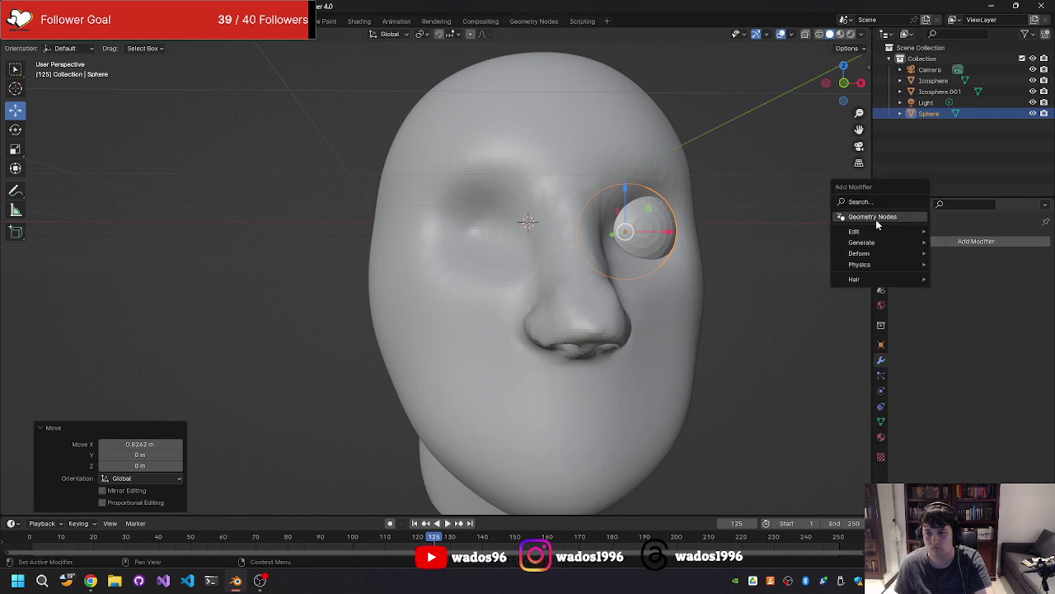
mouse_move(861, 242)
left_click(959, 319)
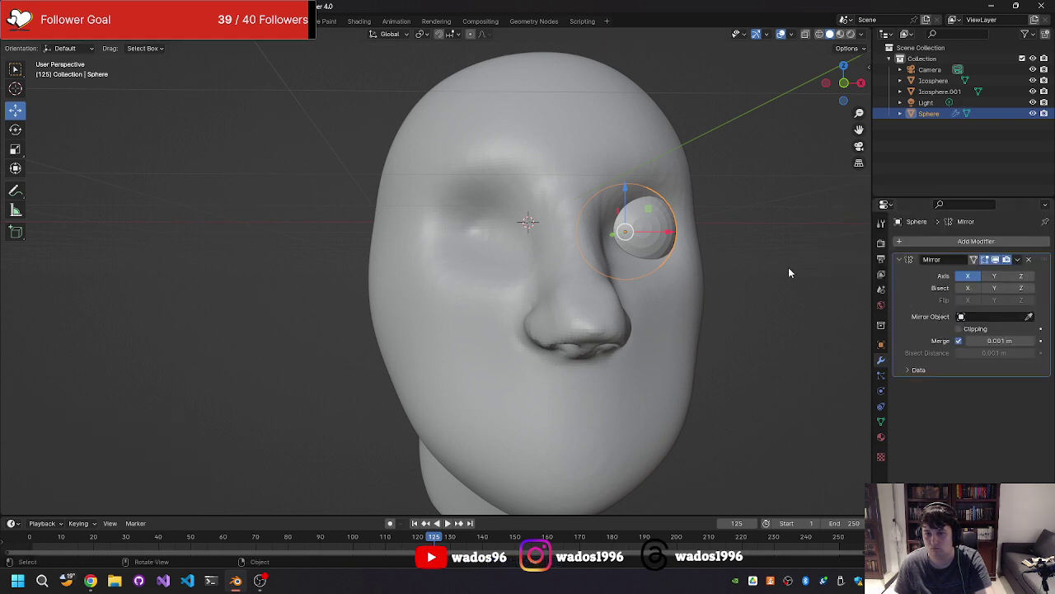
middle_click_drag(793, 243, 772, 253)
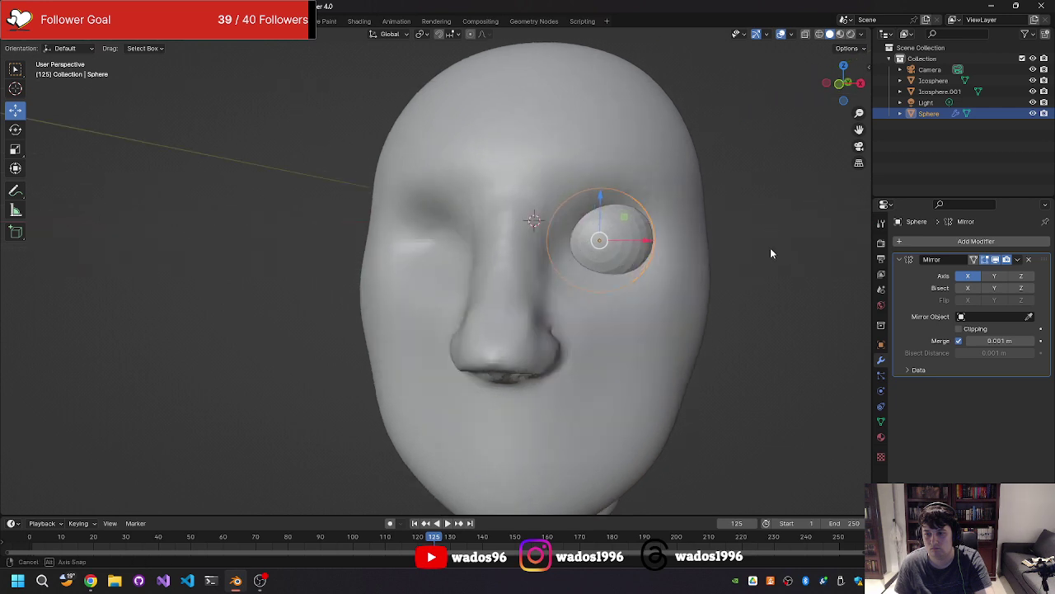
left_click(960, 341)
left_click(959, 341)
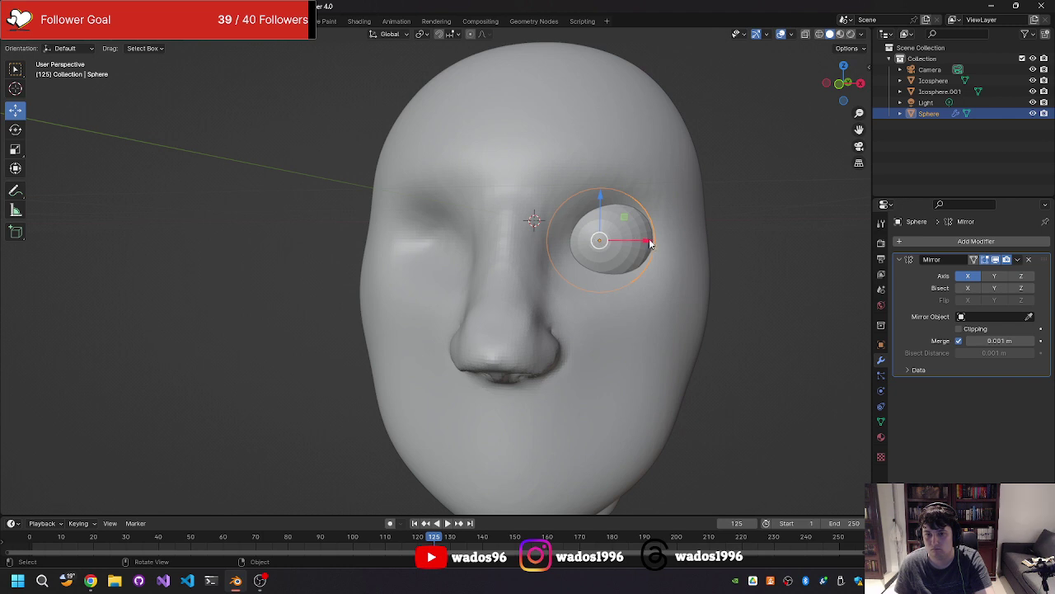
Step: Try moving the eyeball further out along X, then undo it
left_click_drag(648, 250, 852, 264)
scroll(845, 258, "down", 3)
key("ctrl+z")
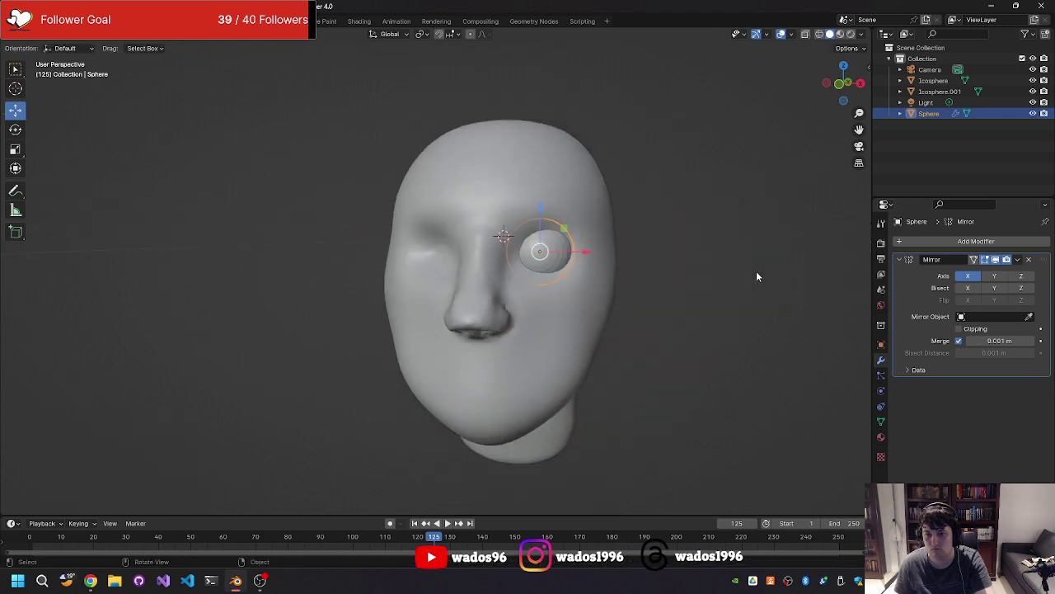
scroll(756, 270, "up", 3)
middle_click_drag(755, 271, 767, 273)
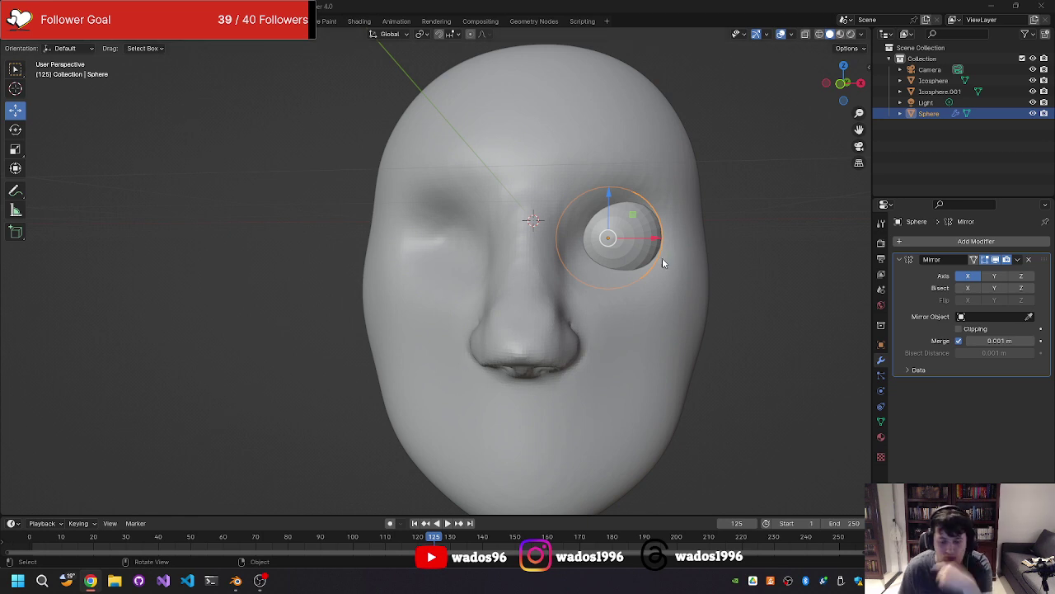
left_click(58, 50)
key("Tab")
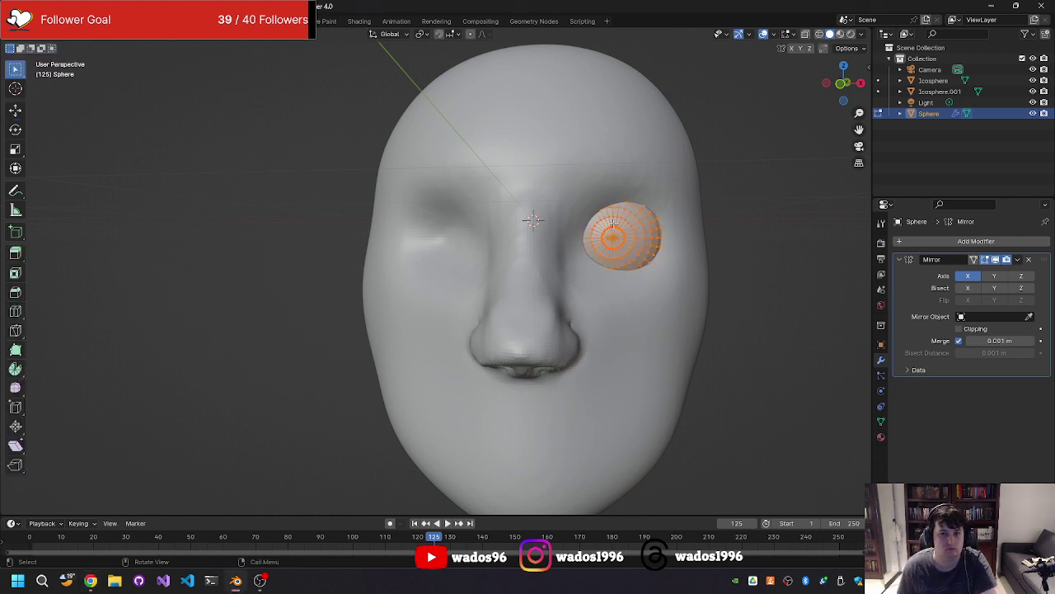
scroll(614, 224, "up", 3)
scroll(634, 239, "down", 2)
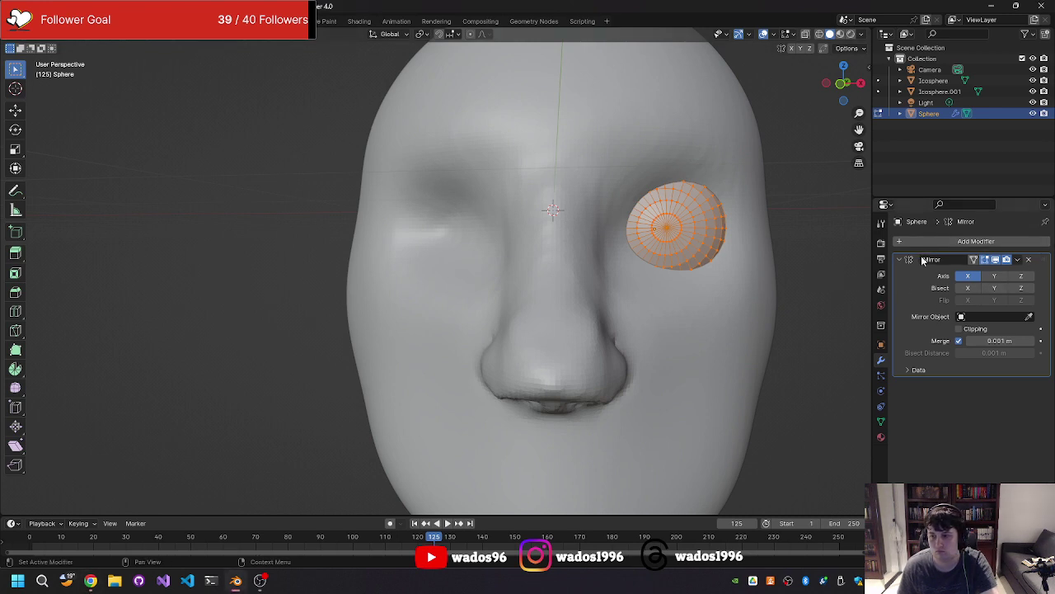
left_click(1030, 260)
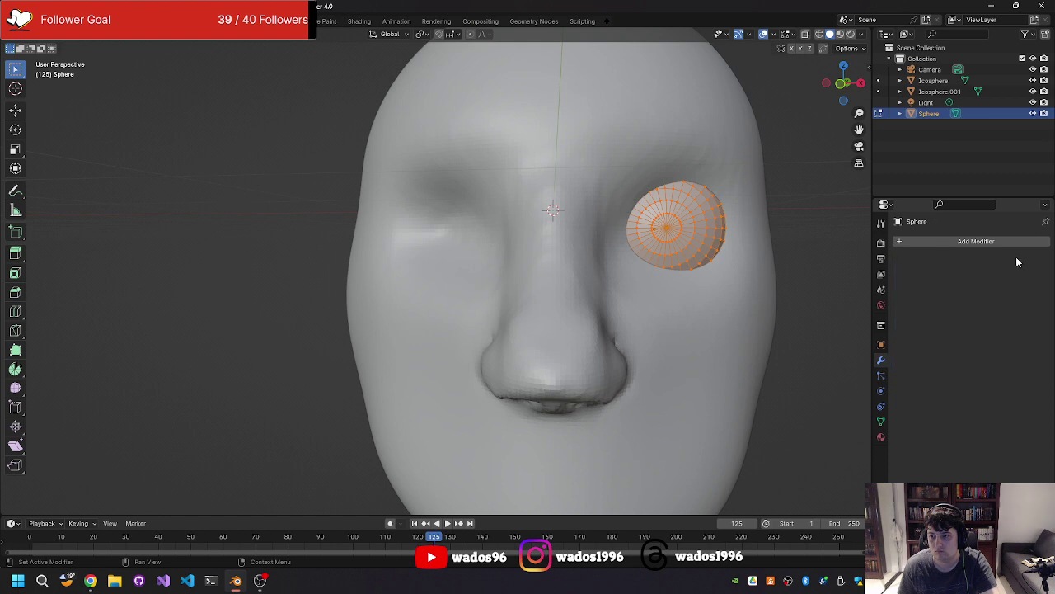
left_click(924, 242)
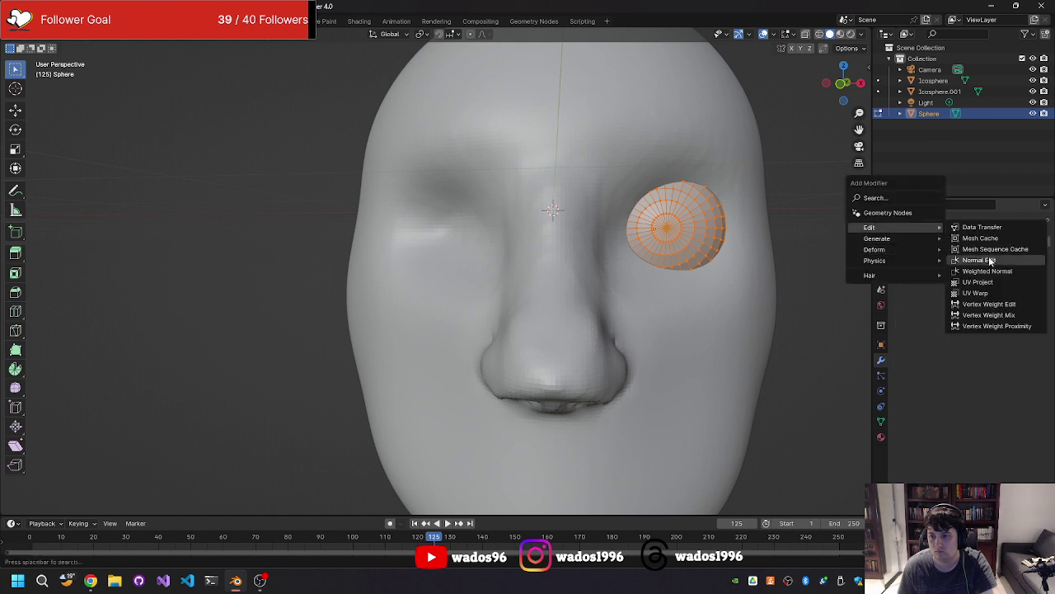
mouse_move(877, 239)
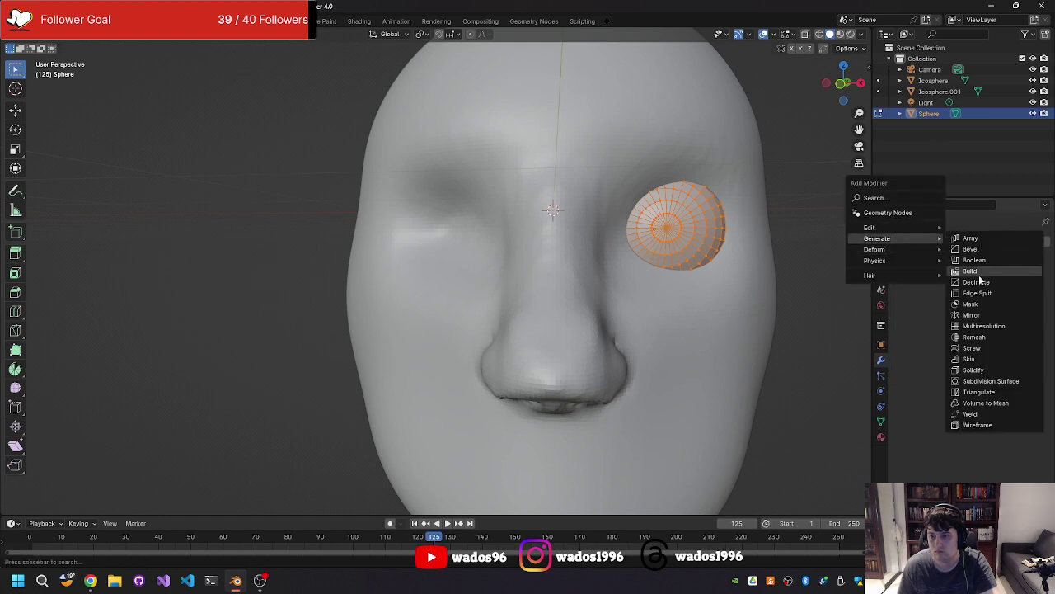
left_click(974, 315)
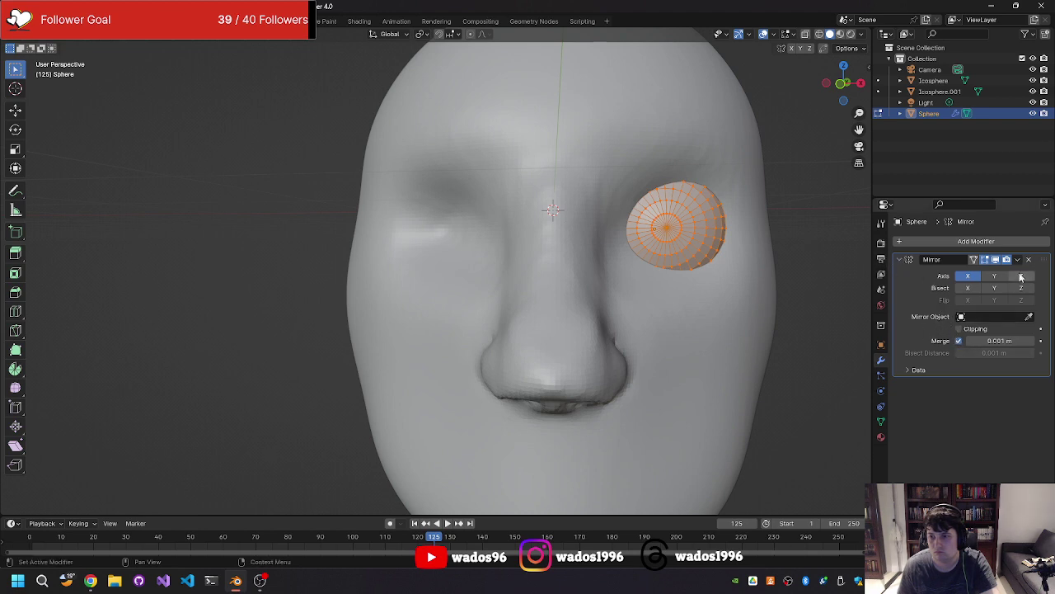
scroll(816, 267, "down", 4)
mouse_move(817, 267)
middle_mouse_down()
mouse_move(704, 275)
mouse_move(819, 261)
middle_mouse_up()
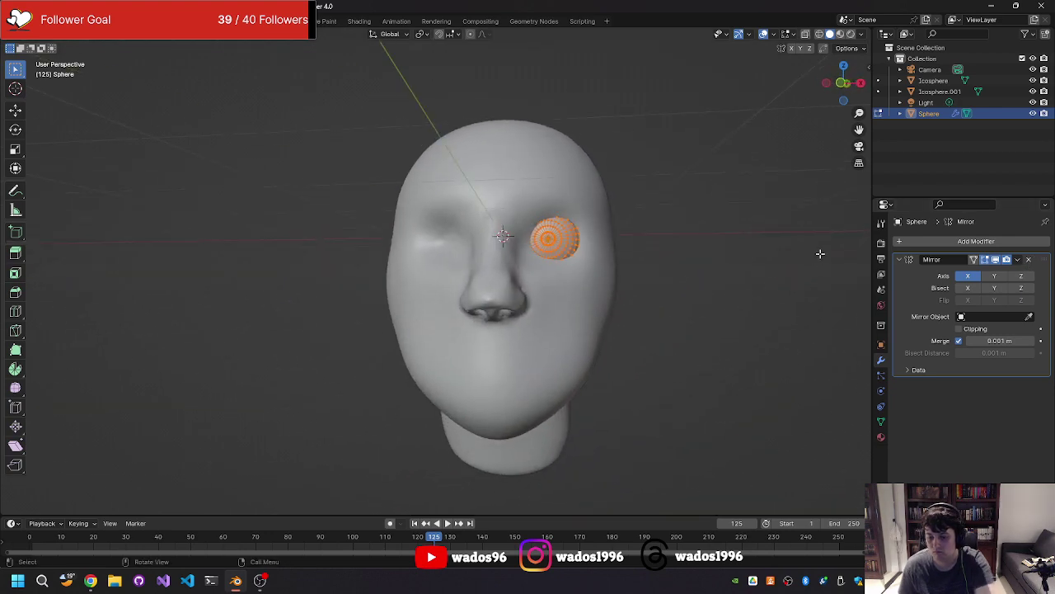
key("KP_1")
scroll(775, 280, "up", 3)
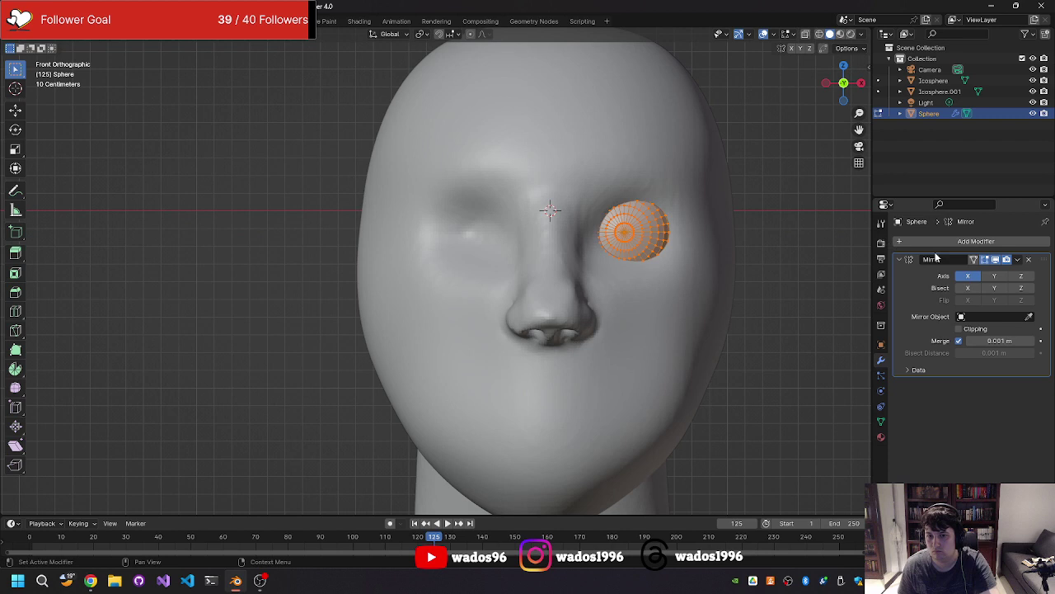
left_click(992, 276)
left_click(1021, 276)
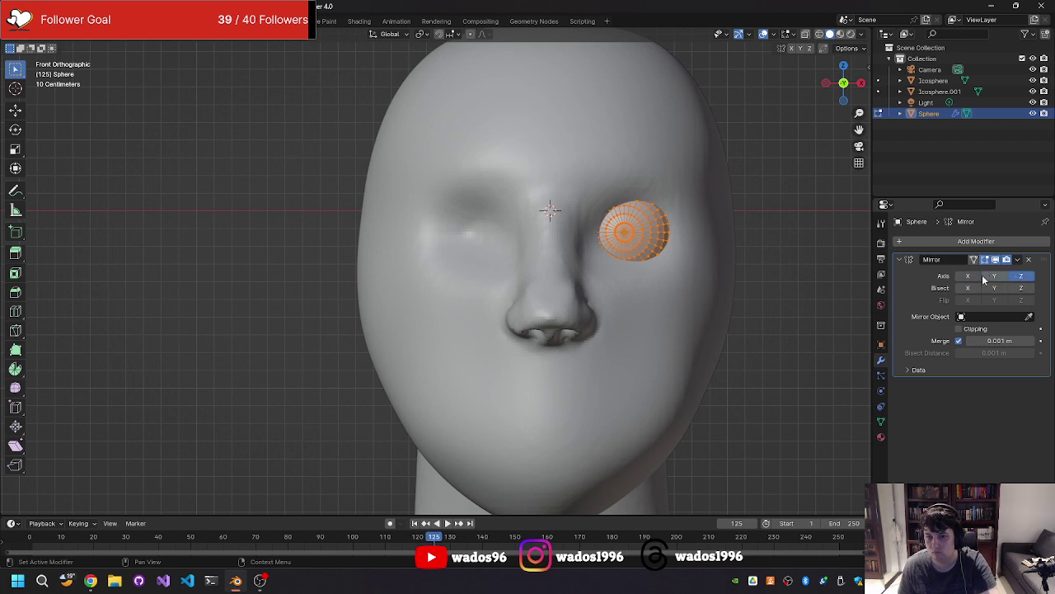
left_click(968, 276)
left_click(1002, 276)
left_click(1021, 276)
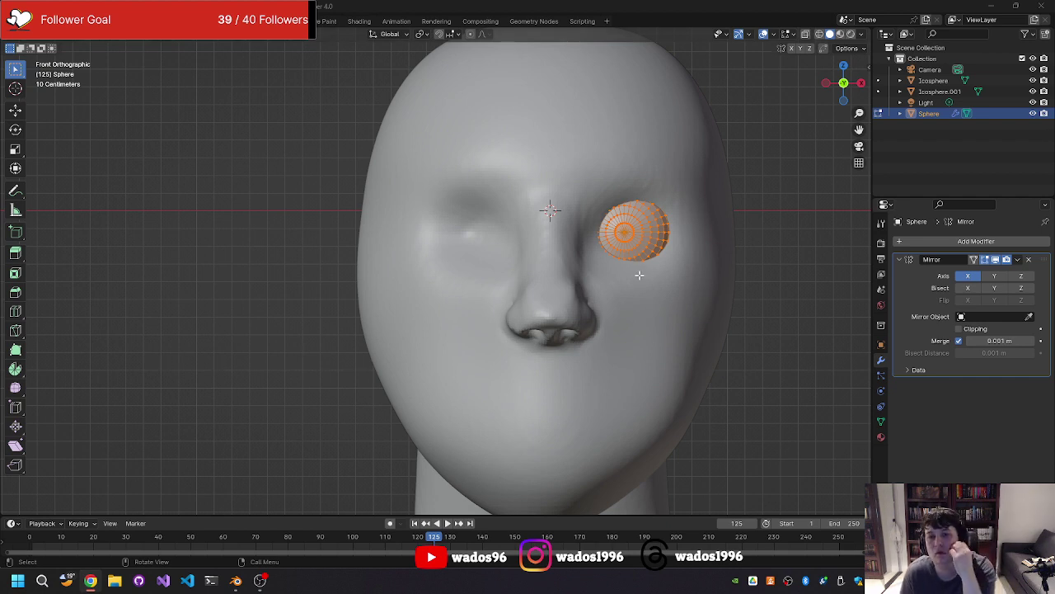
key("Tab")
mouse_move(640, 275)
middle_mouse_down()
mouse_move(597, 260)
mouse_move(632, 236)
middle_mouse_up()
key("a")
mouse_move(681, 292)
middle_mouse_down()
mouse_move(697, 255)
mouse_move(822, 266)
middle_mouse_up()
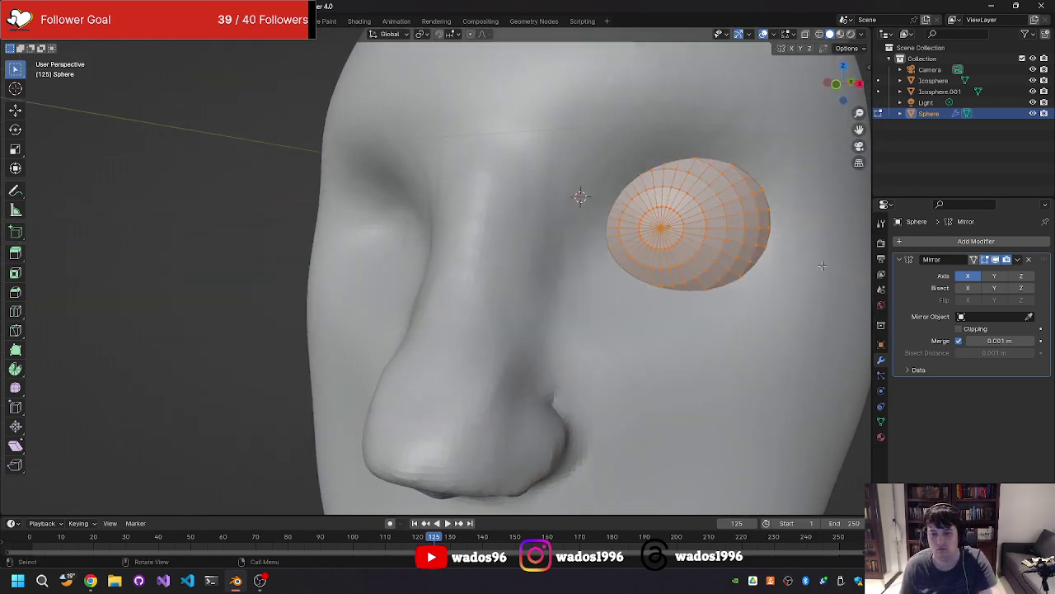
Step: Remove the sphere's old Mirror modifier, then switch from Object Mode back into Edit Mode
left_click(1028, 261)
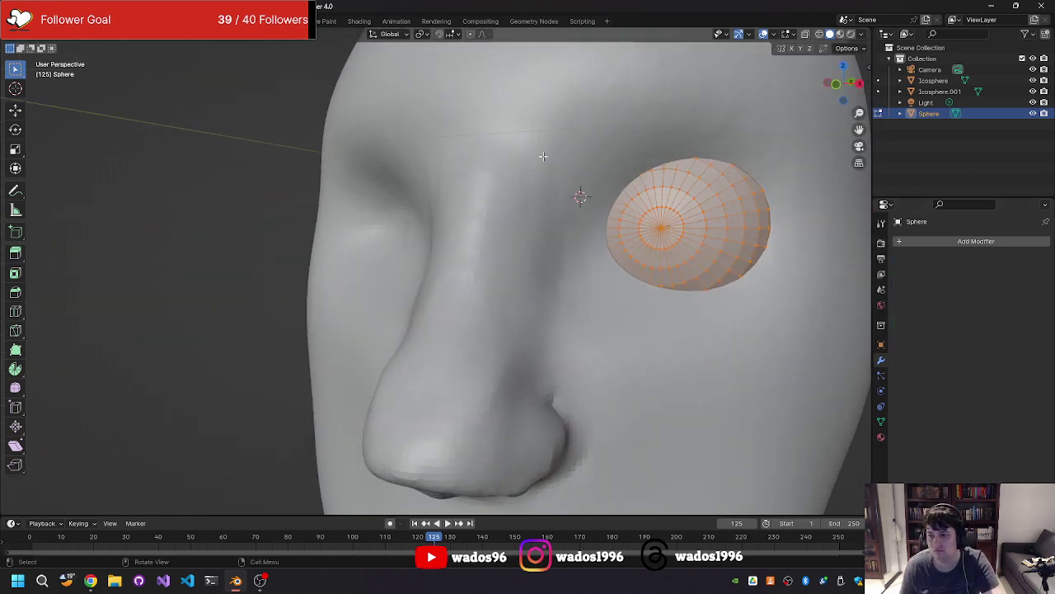
left_click(42, 34)
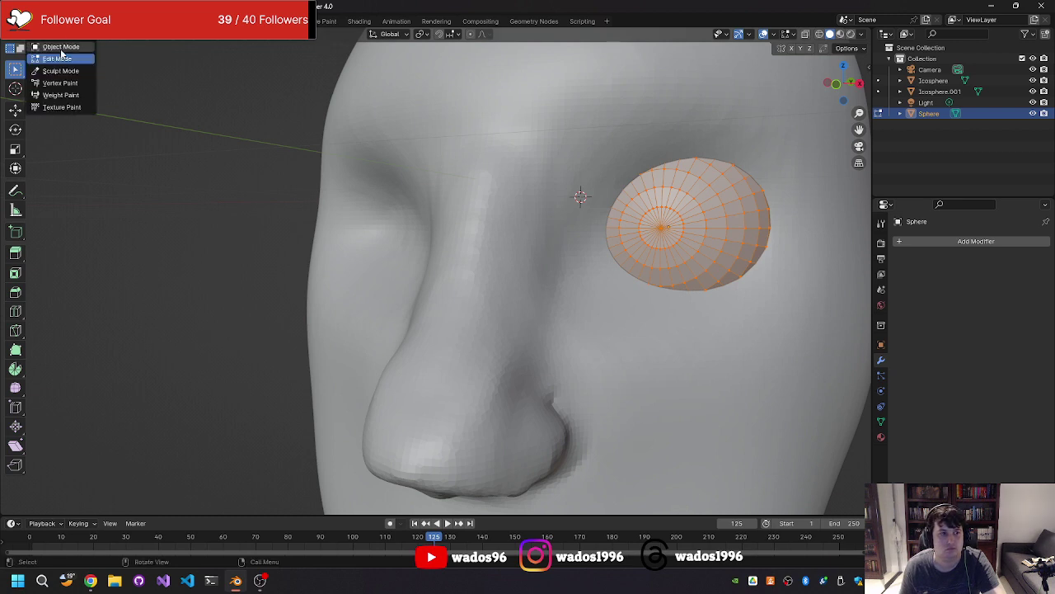
left_click(50, 47)
scroll(660, 211, "down", 3)
scroll(693, 209, "down", 2)
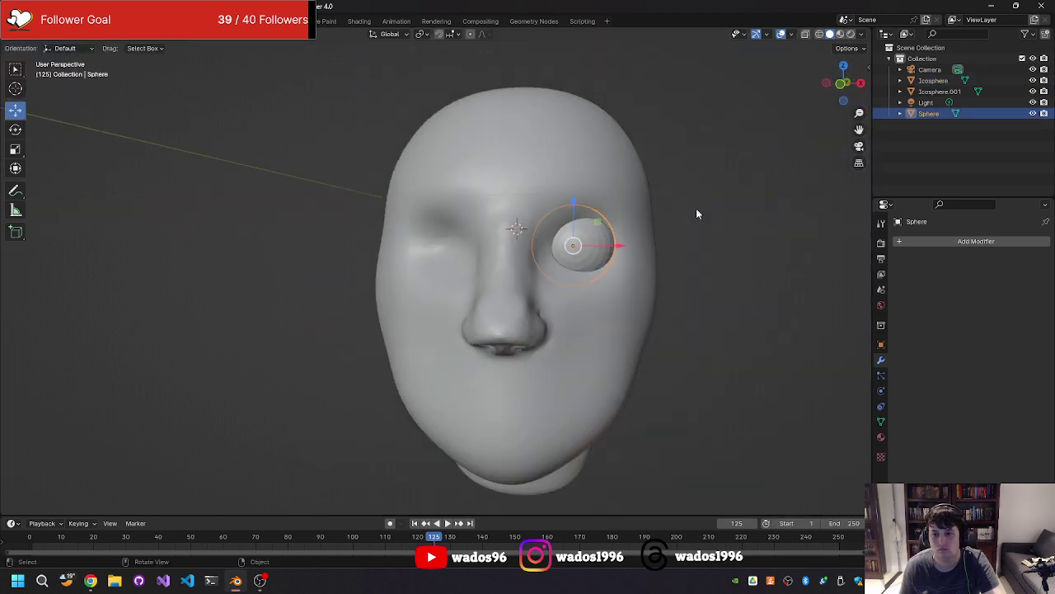
left_click(37, 35)
left_click(48, 54)
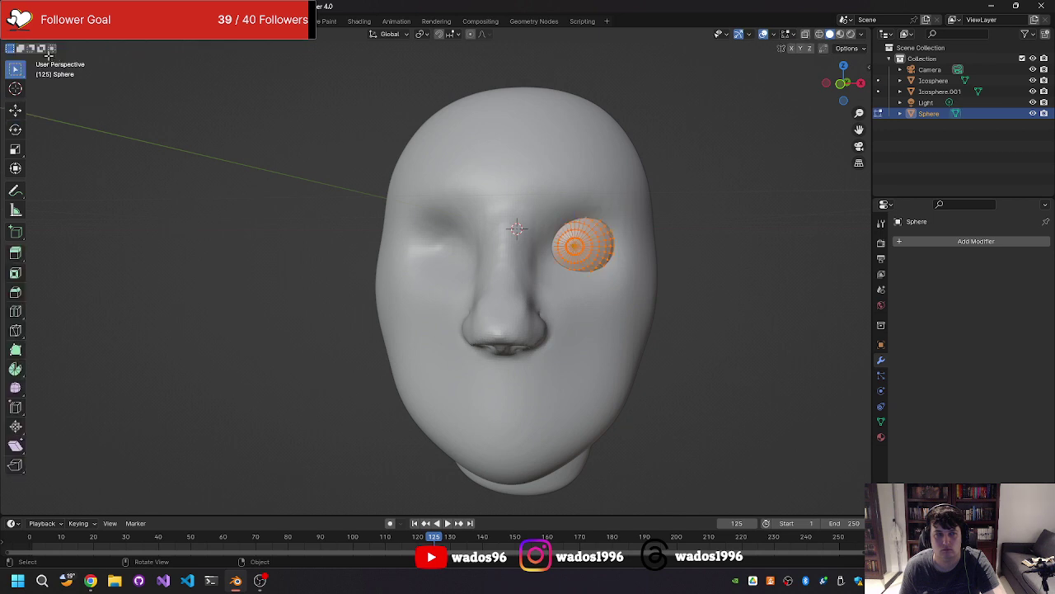
Step: Add a Mirror modifier to the eyeball with Icosphere as mirror object, and inspect both eyes
left_click(911, 241)
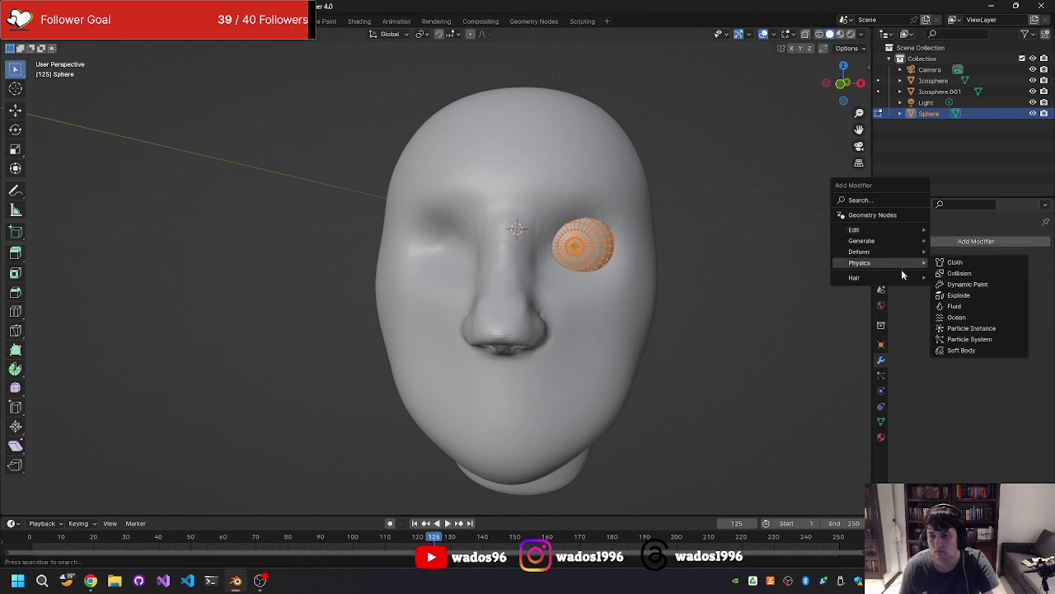
mouse_move(862, 241)
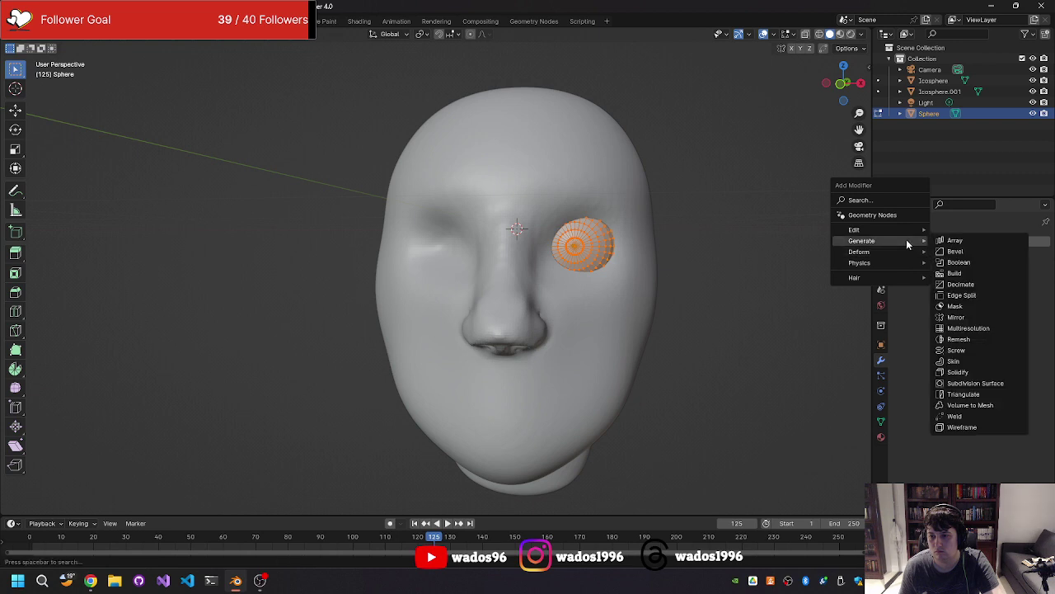
left_click(955, 317)
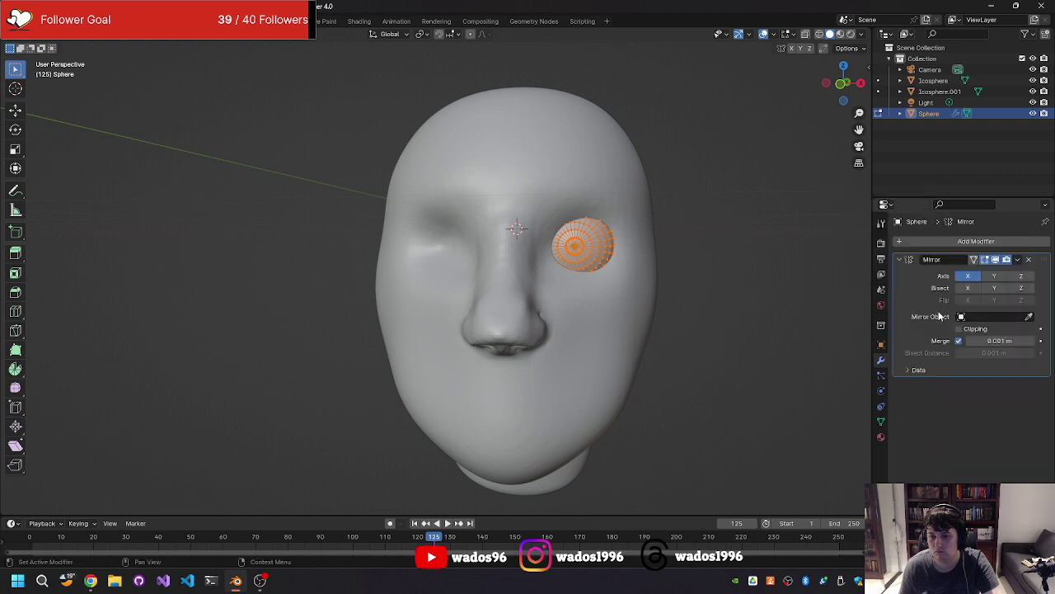
left_click(980, 317)
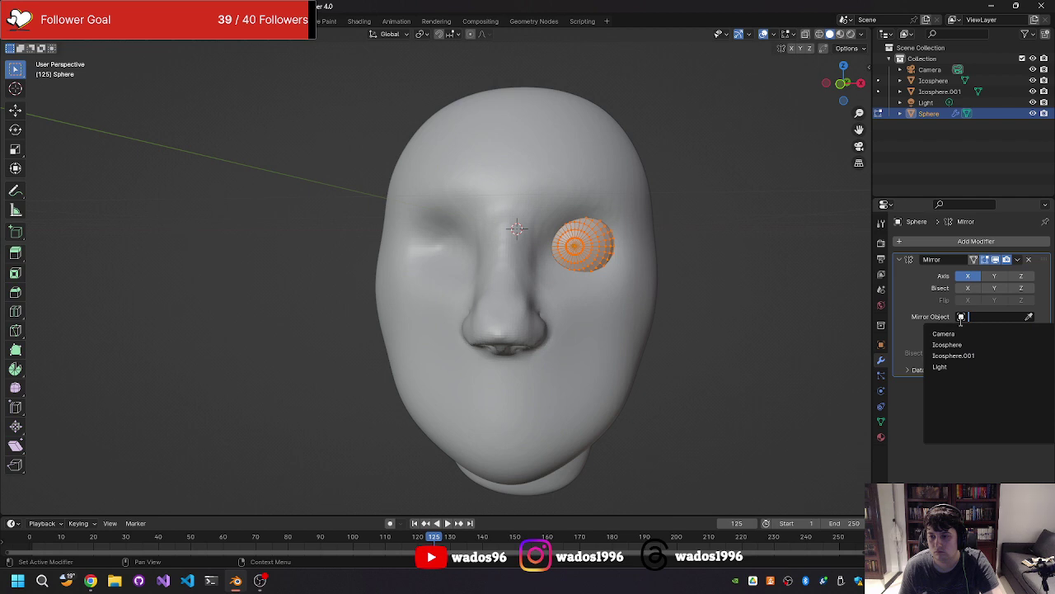
left_click(948, 343)
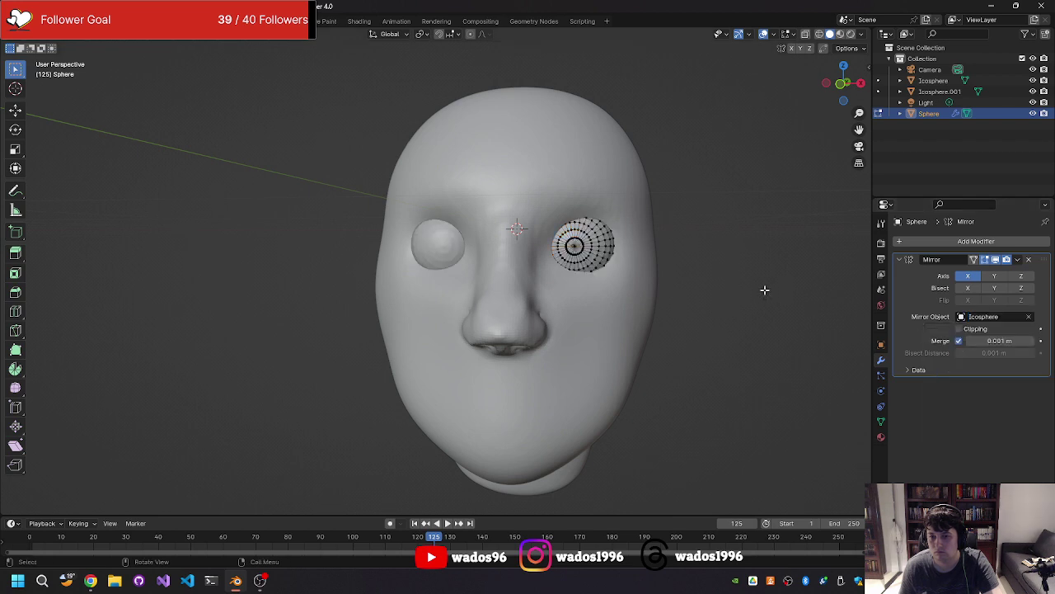
middle_click_drag(764, 289, 775, 273)
scroll(775, 273, "up", 3)
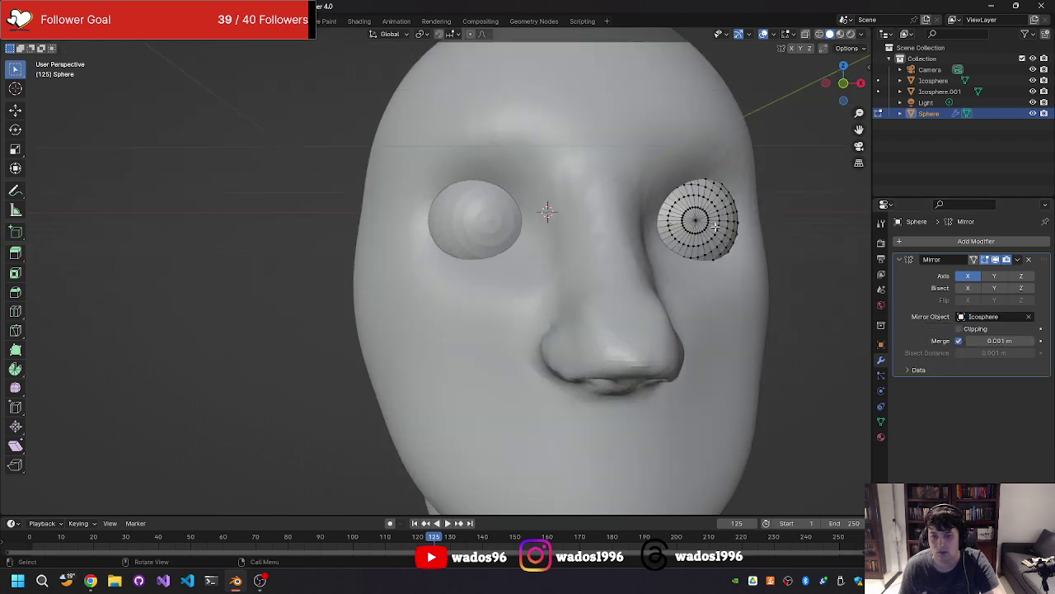
mouse_move(716, 227)
middle_mouse_down()
mouse_move(753, 262)
mouse_move(771, 249)
mouse_move(780, 256)
mouse_move(594, 240)
middle_mouse_up()
Step: Select the whole eyeball mesh and bring up the interaction mode choices
key("a")
scroll(770, 248, "down", 4)
key("shift+space")
key("m")
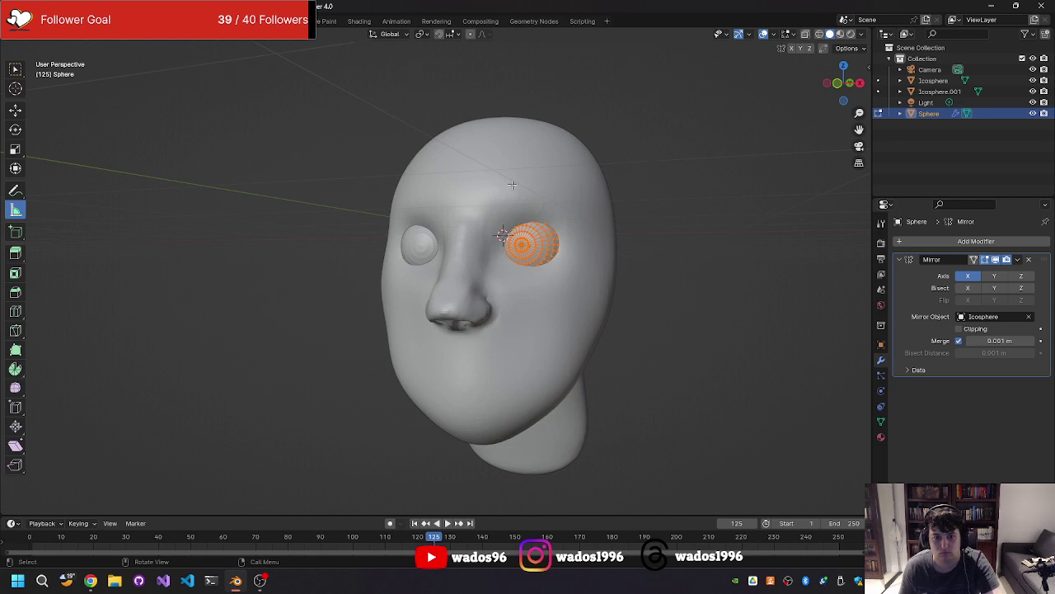
left_click(58, 33)
Step: In Object Mode, move the eyeball outward along X and confirm its position
left_click(50, 43)
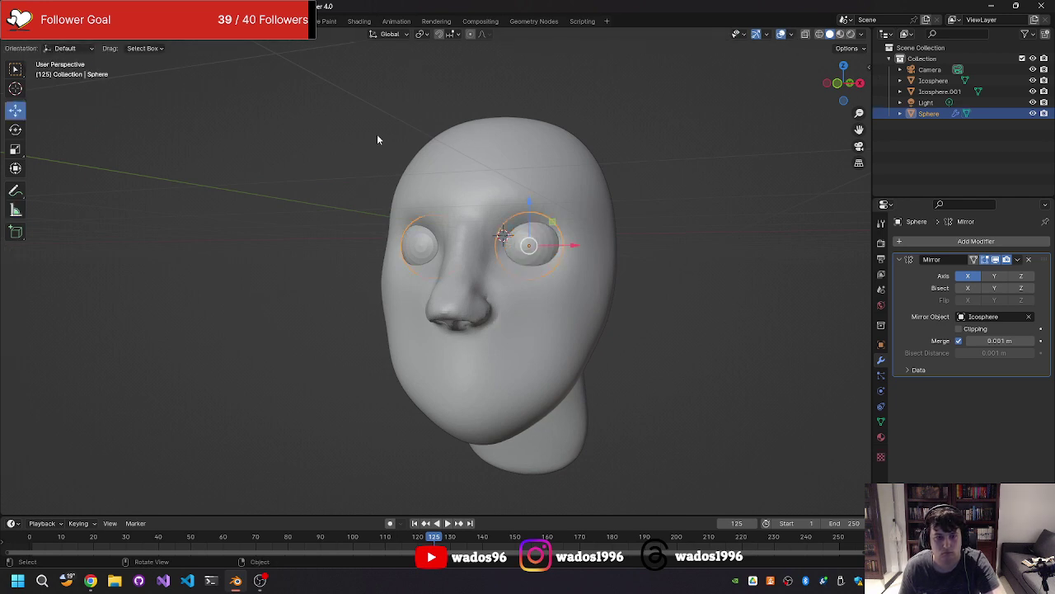
left_click_drag(572, 245, 568, 235)
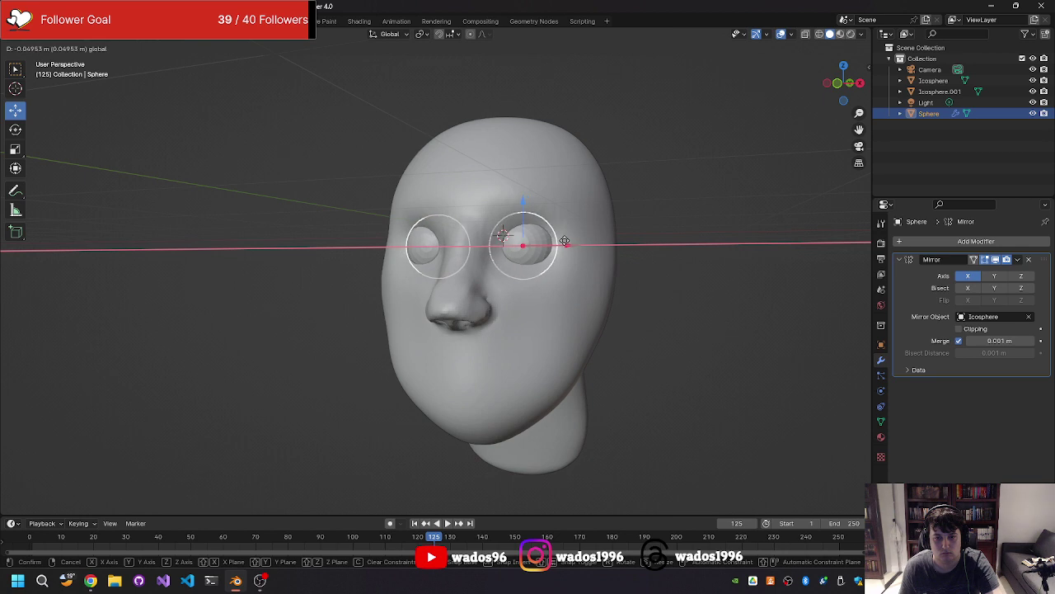
mouse_move(573, 224)
middle_mouse_down()
mouse_move(604, 226)
mouse_move(551, 236)
middle_mouse_up()
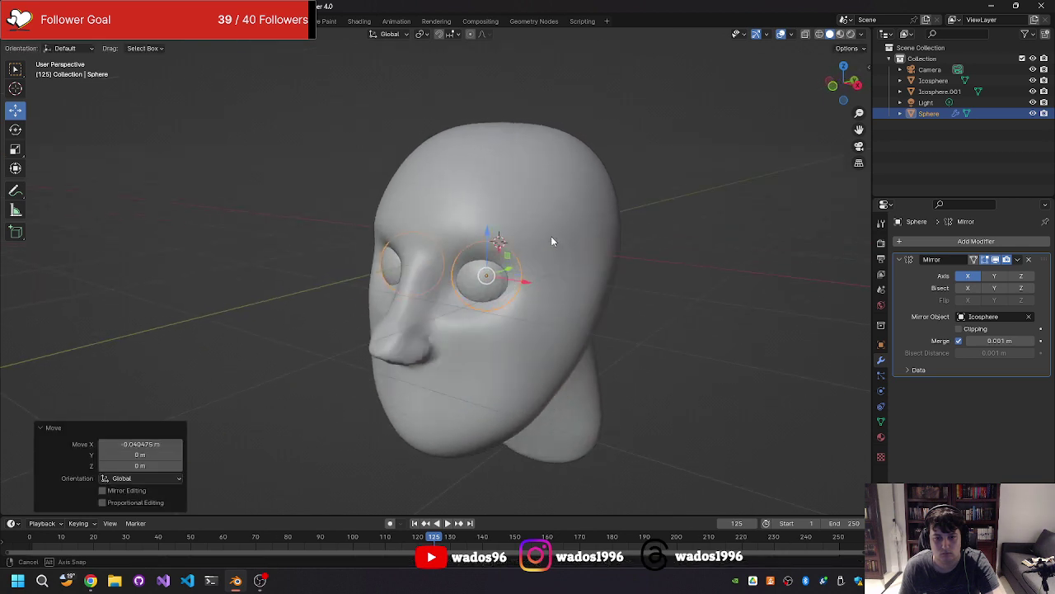
left_click(641, 249)
mouse_move(641, 249)
middle_mouse_down()
mouse_move(690, 224)
mouse_move(653, 239)
middle_mouse_up()
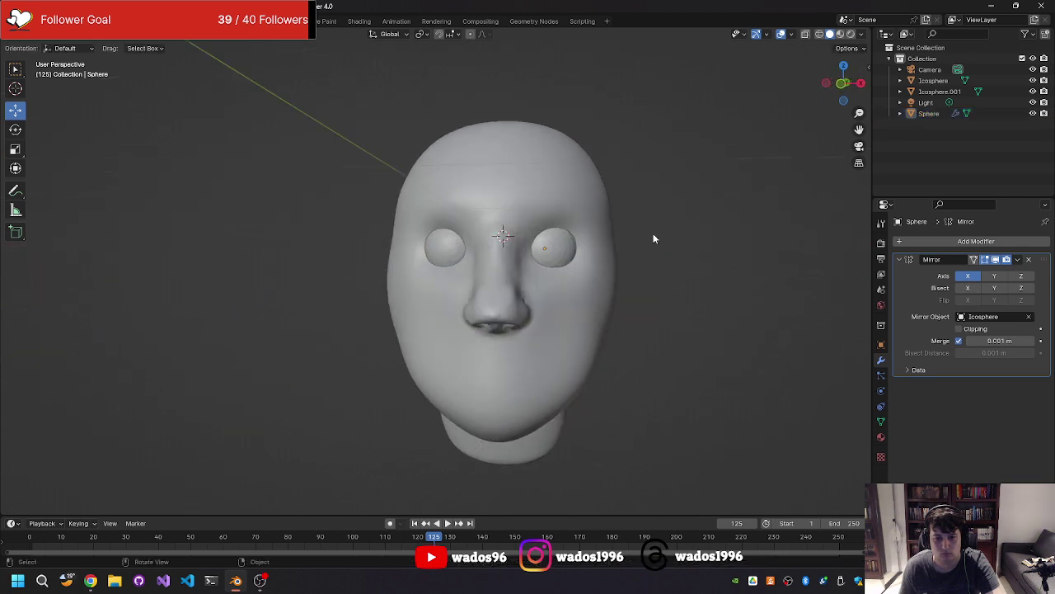
left_click(566, 242)
left_click_drag(597, 250, 609, 249)
left_click(662, 256)
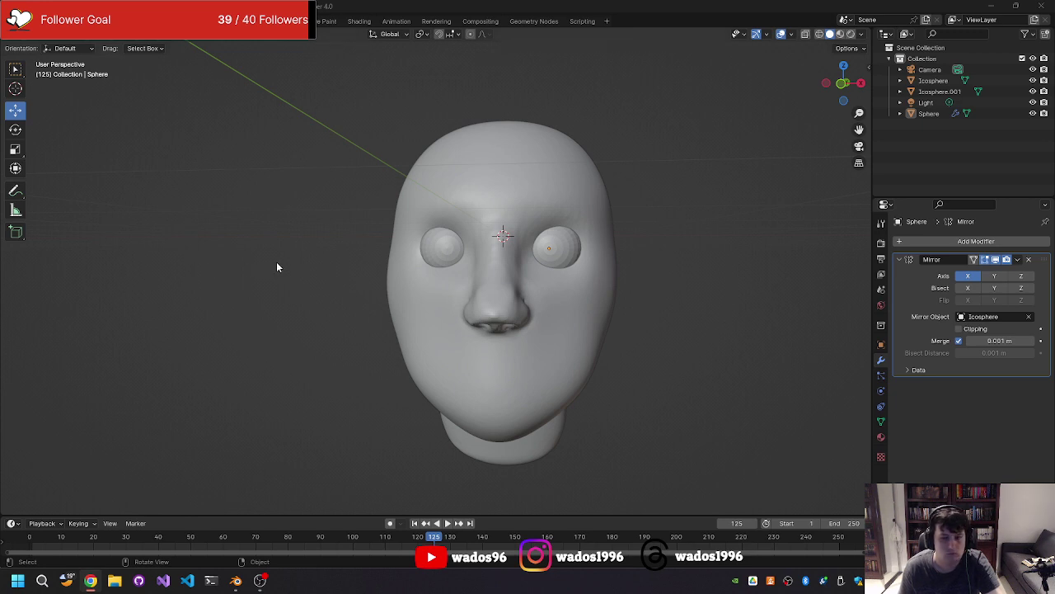
Step: Push the eye deeper along Y, spread the mirrored pair apart, and check from front view
middle_click_drag(708, 302, 653, 306)
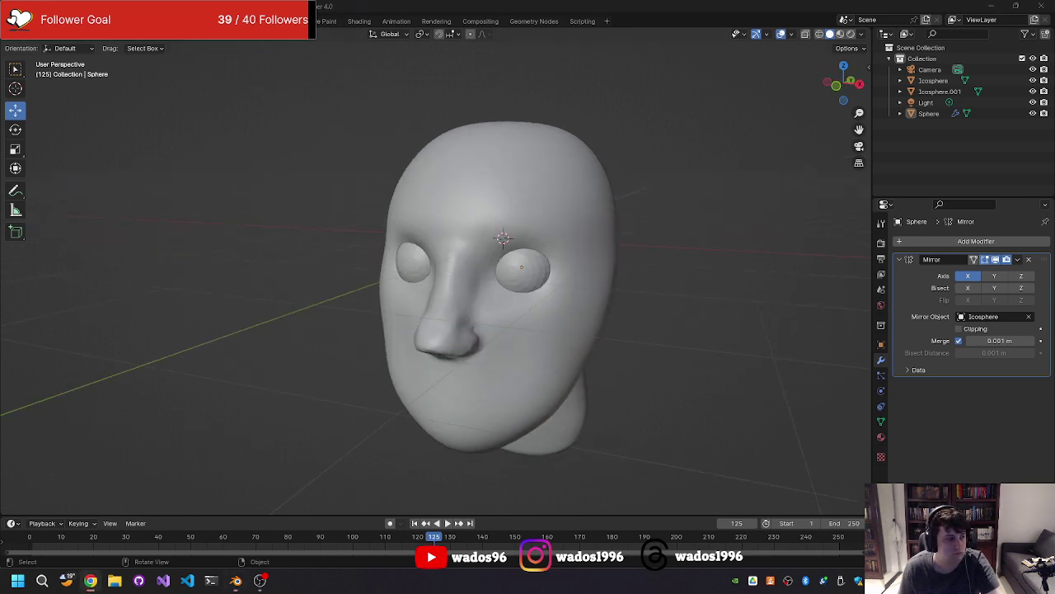
middle_click_drag(264, 281, 171, 255)
left_click(360, 250)
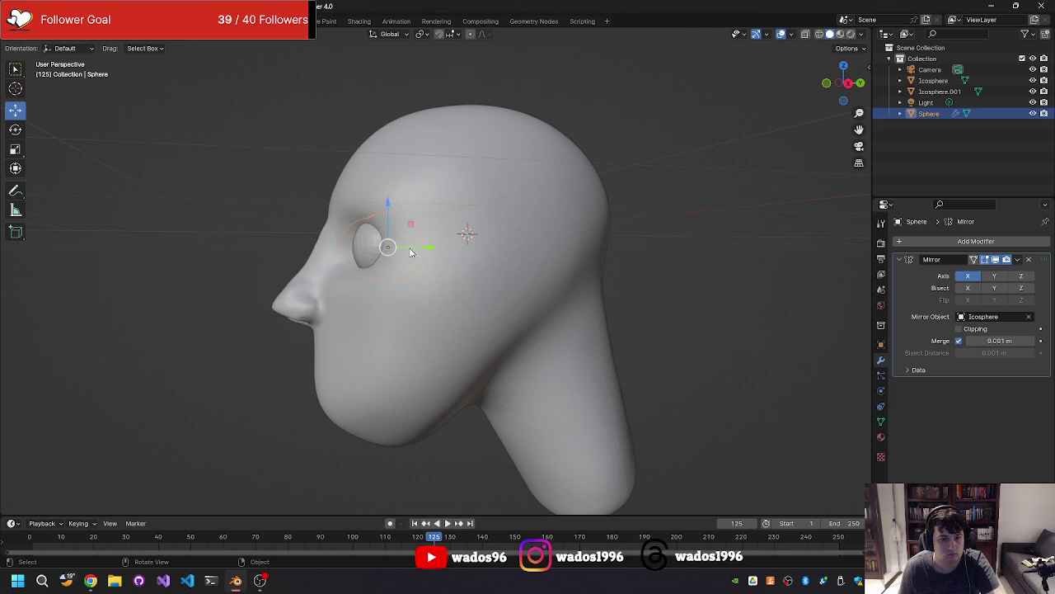
left_click_drag(412, 254, 405, 251)
middle_click_drag(406, 251, 546, 256)
left_click_drag(595, 259, 599, 277)
left_click(656, 307)
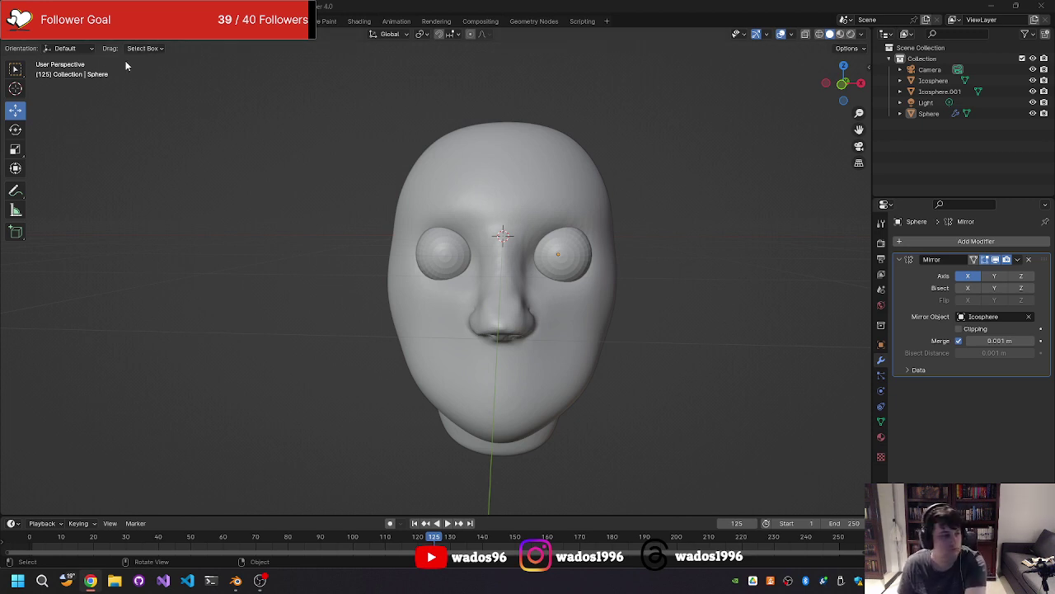
key("KP_1")
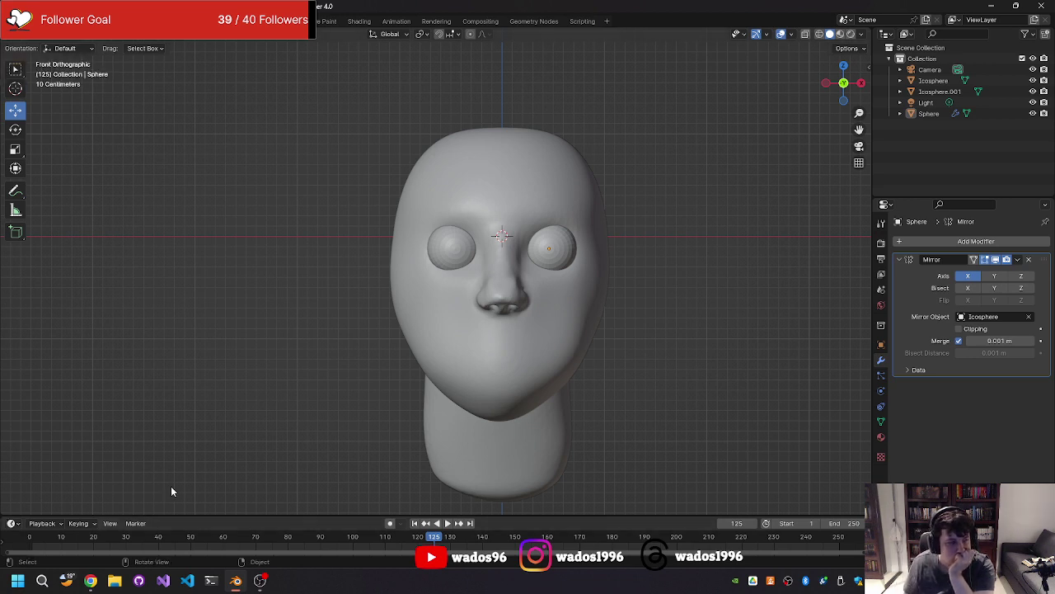
mouse_move(219, 467)
middle_mouse_down()
mouse_move(267, 473)
mouse_move(173, 465)
mouse_move(118, 475)
mouse_move(226, 354)
middle_mouse_up()
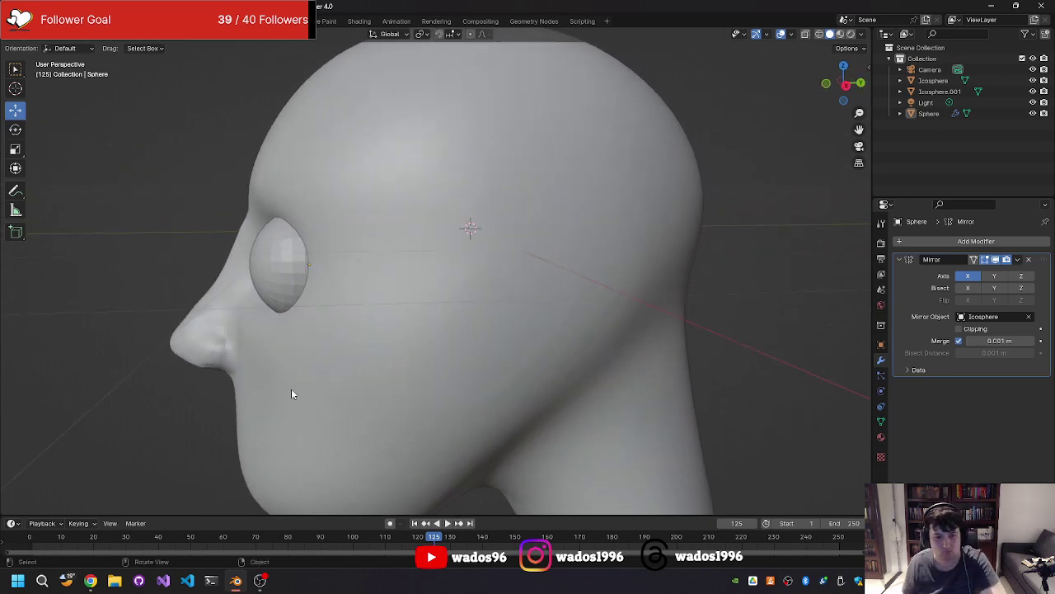
Step: In Sculpt Mode, pull the brow up off the eyeball with a 119 px Grab brush
left_click(68, 39)
left_click(59, 71)
scroll(247, 247, "down", 4)
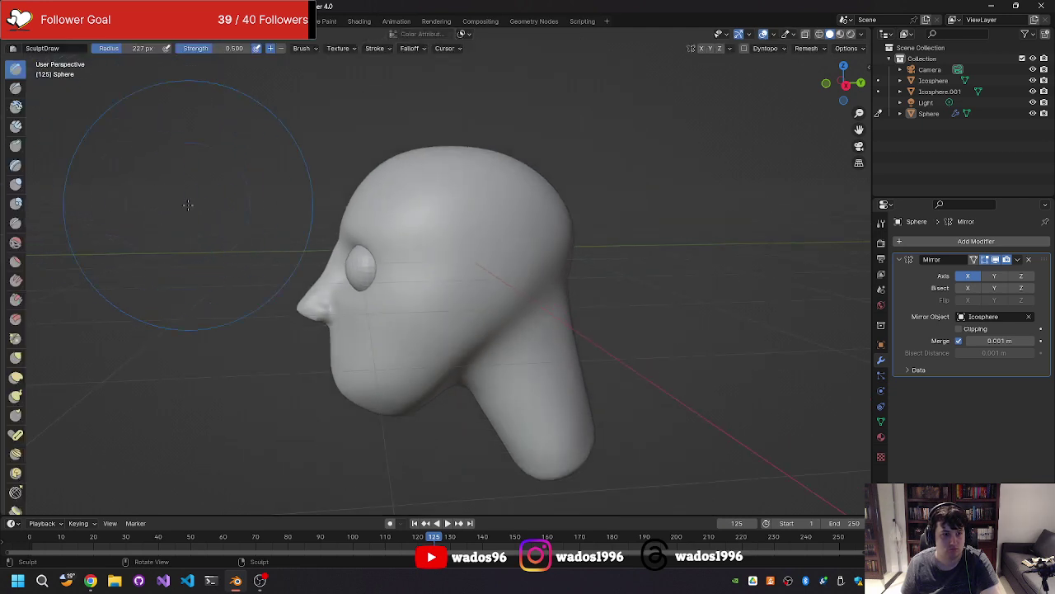
key("f")
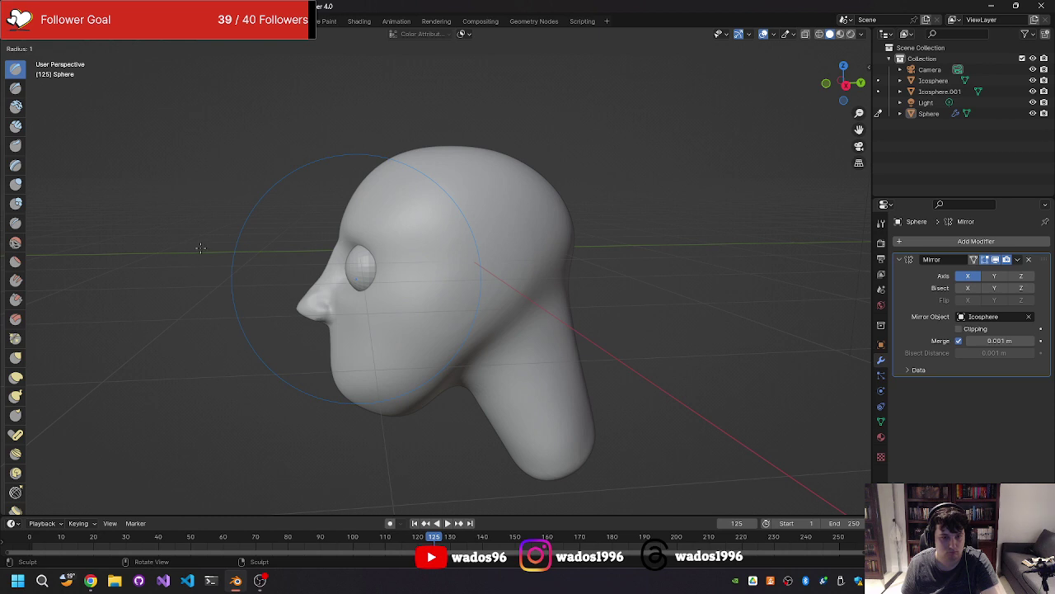
left_click(200, 248)
key("g")
scroll(194, 242, "up", 4)
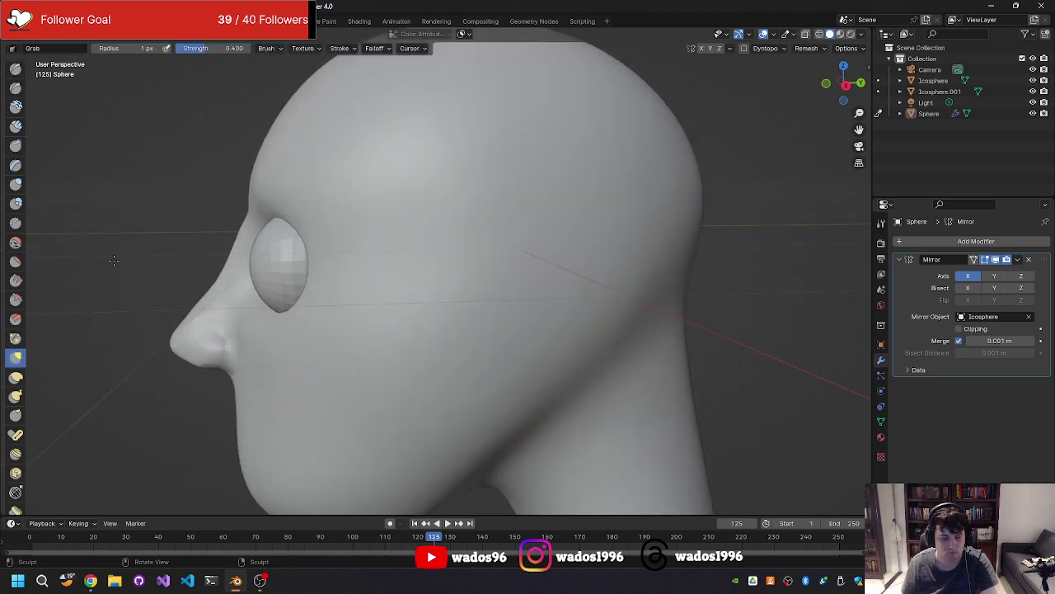
key("f")
left_click(178, 261)
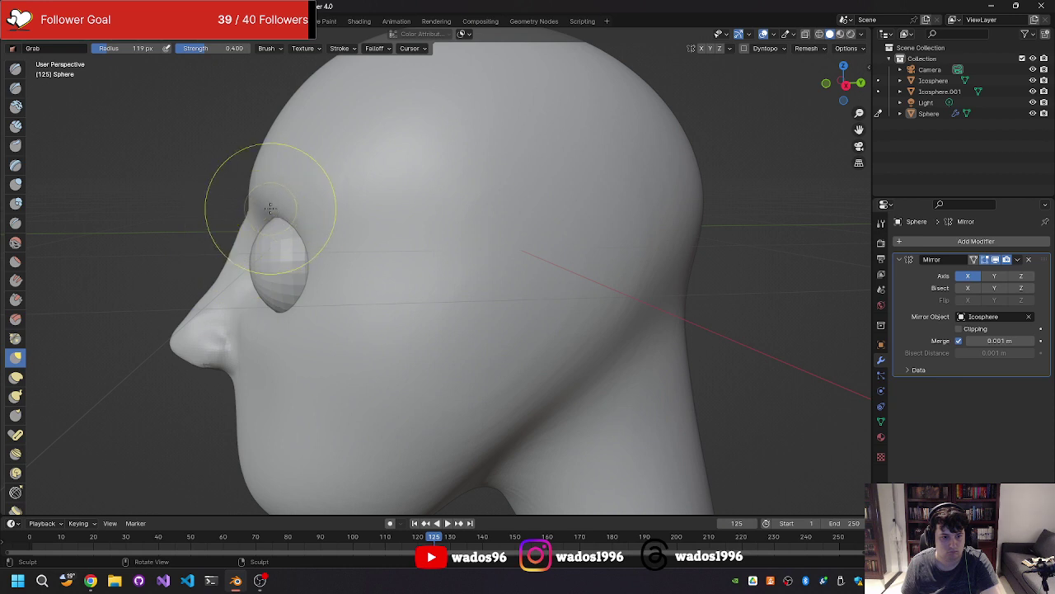
middle_click_drag(270, 208, 357, 217)
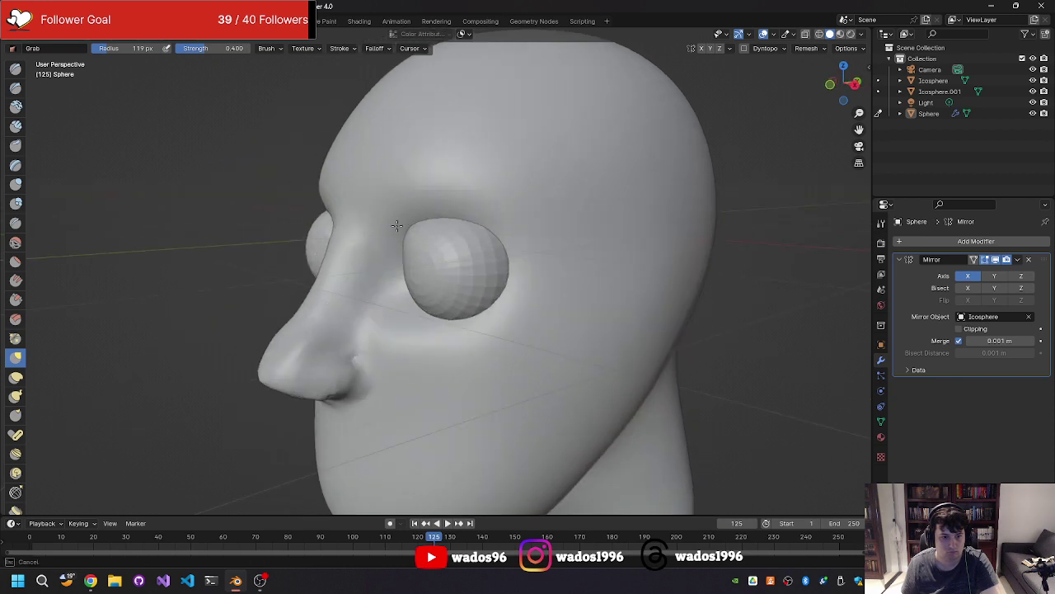
left_click_drag(429, 228, 431, 201)
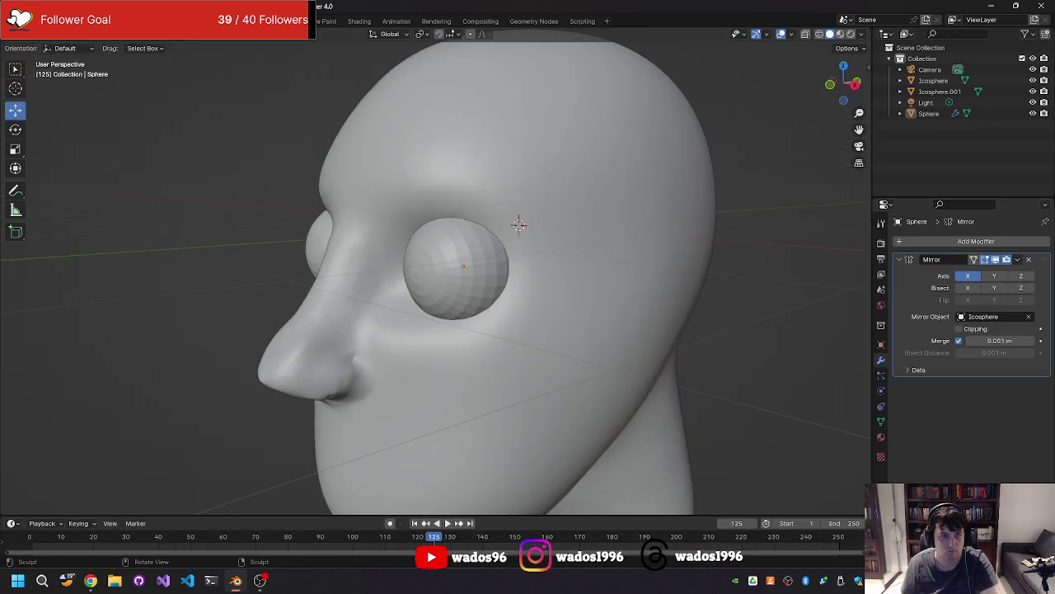
Step: Pass through Edit Mode back to Object Mode and make the Icosphere head active
left_click(58, 47)
left_click(60, 58)
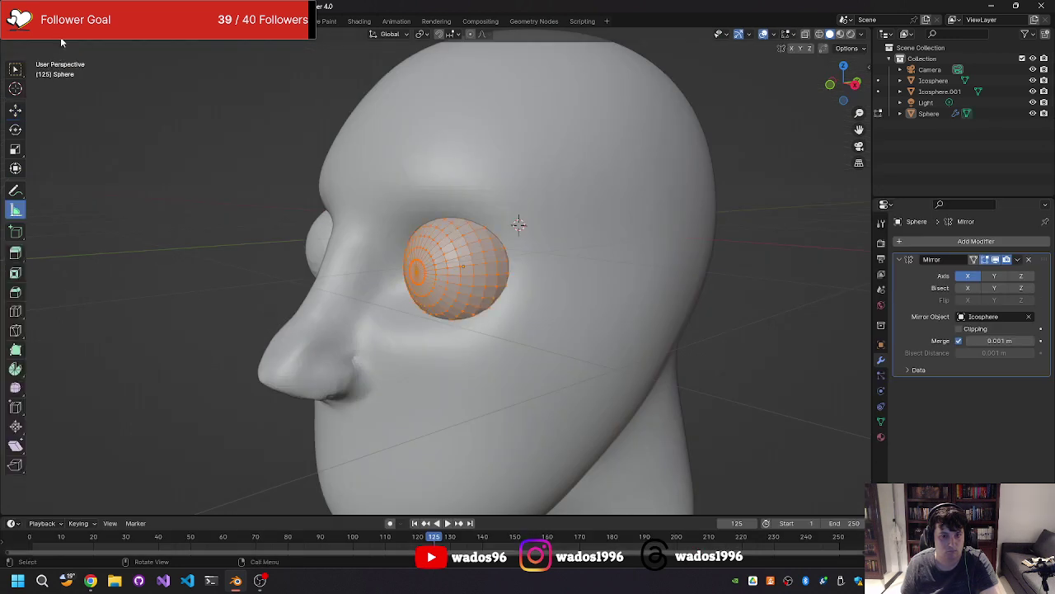
left_click(61, 48)
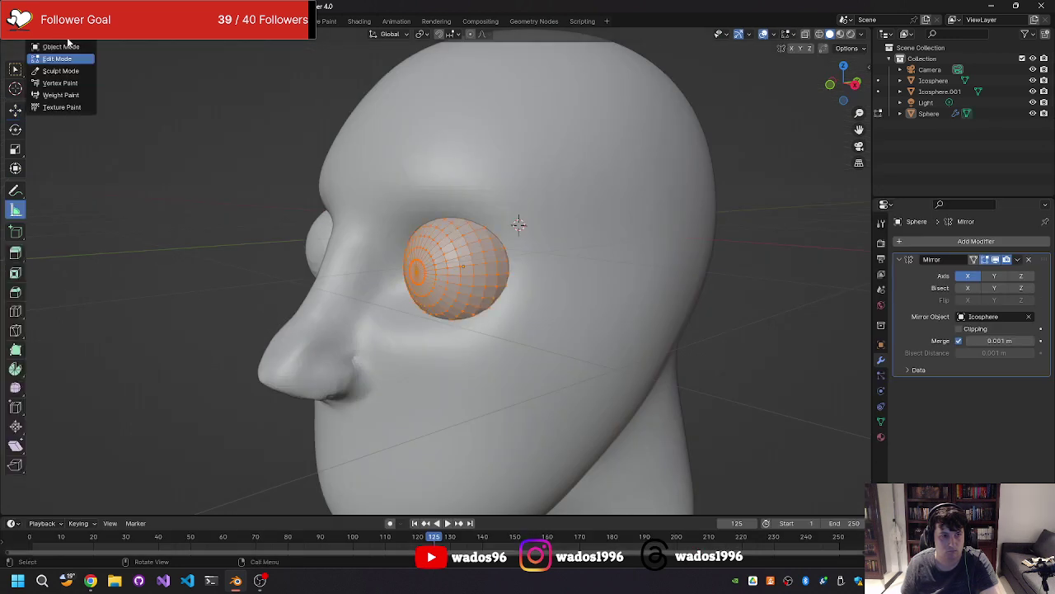
left_click(59, 36)
key("Up")
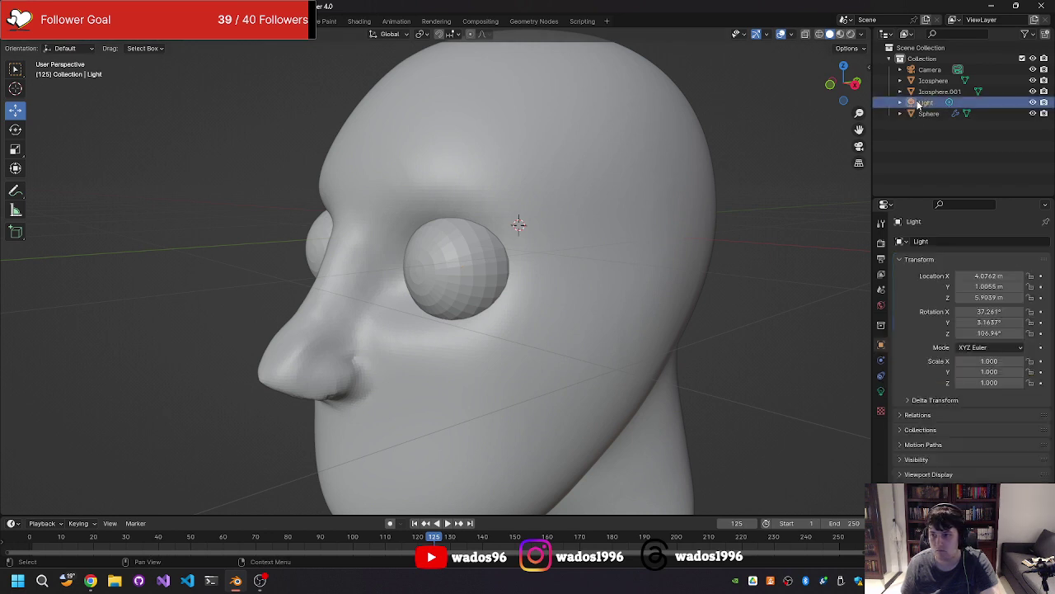
key("Up")
key("Up")
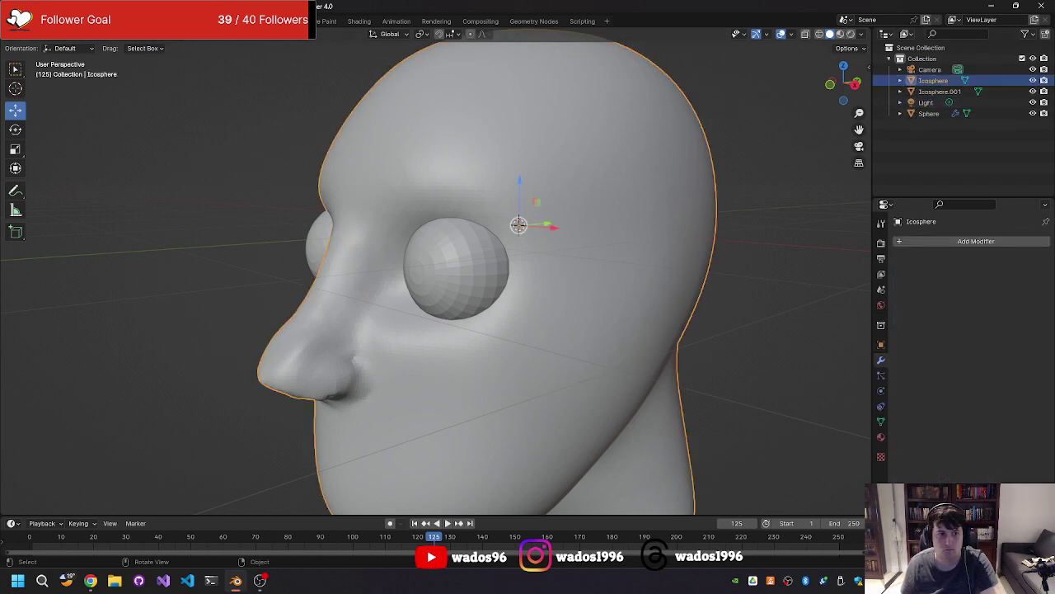
Step: Enter the Sculpting workspace on the head and set the Grab brush radius to 203 px
left_click(239, 21)
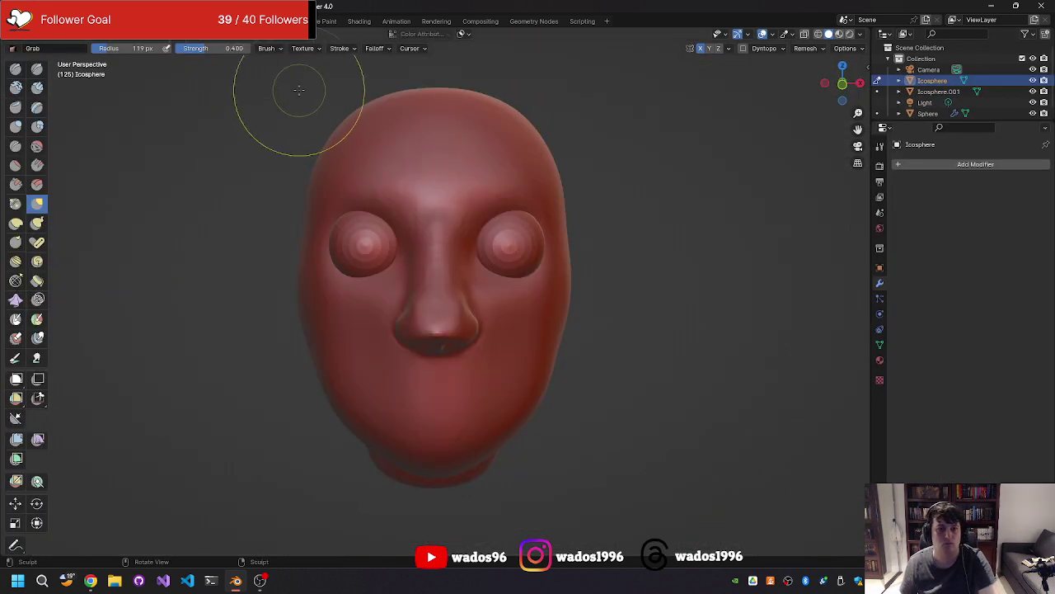
middle_click_drag(307, 178, 231, 179)
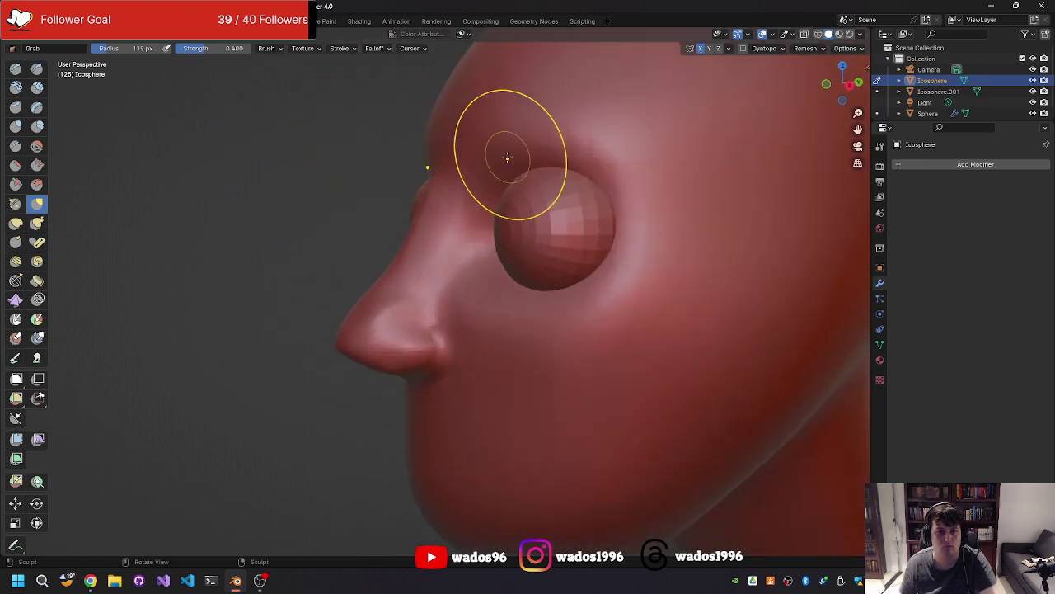
mouse_move(514, 160)
middle_mouse_down()
mouse_move(507, 178)
mouse_move(488, 180)
mouse_move(524, 173)
middle_mouse_up()
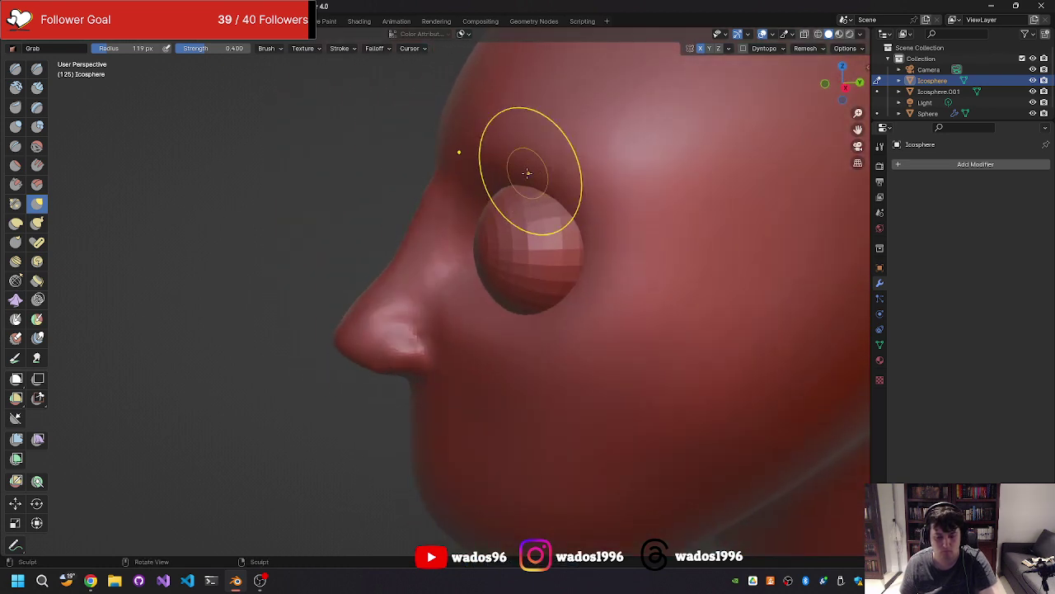
key("f")
left_click(512, 165)
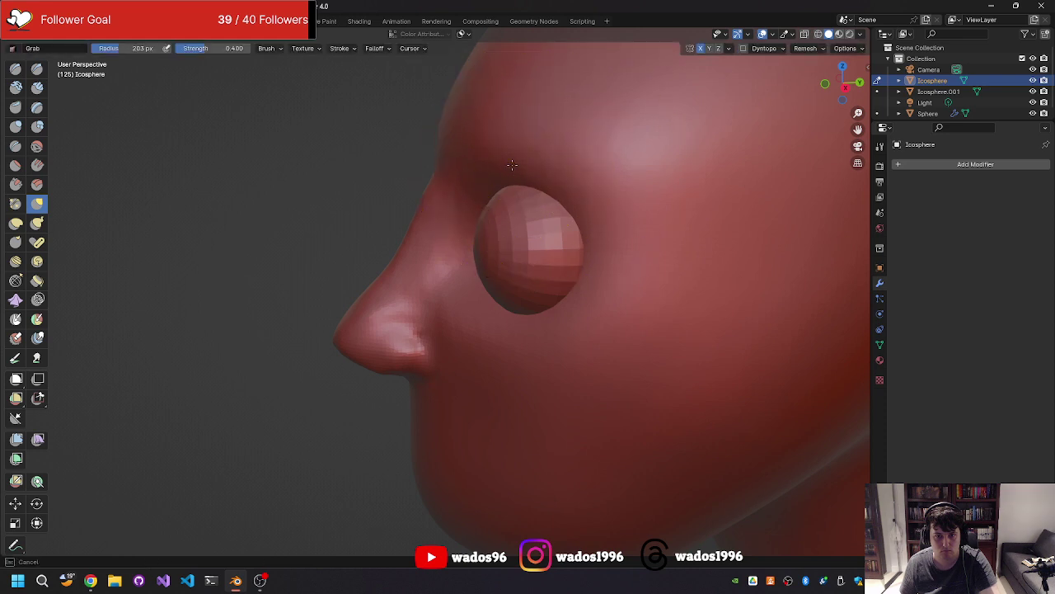
Step: Reshape the flesh over the eye with the Grab brush, checking from side and front
mouse_move(436, 160)
middle_mouse_down()
mouse_move(545, 167)
mouse_move(700, 231)
middle_mouse_up()
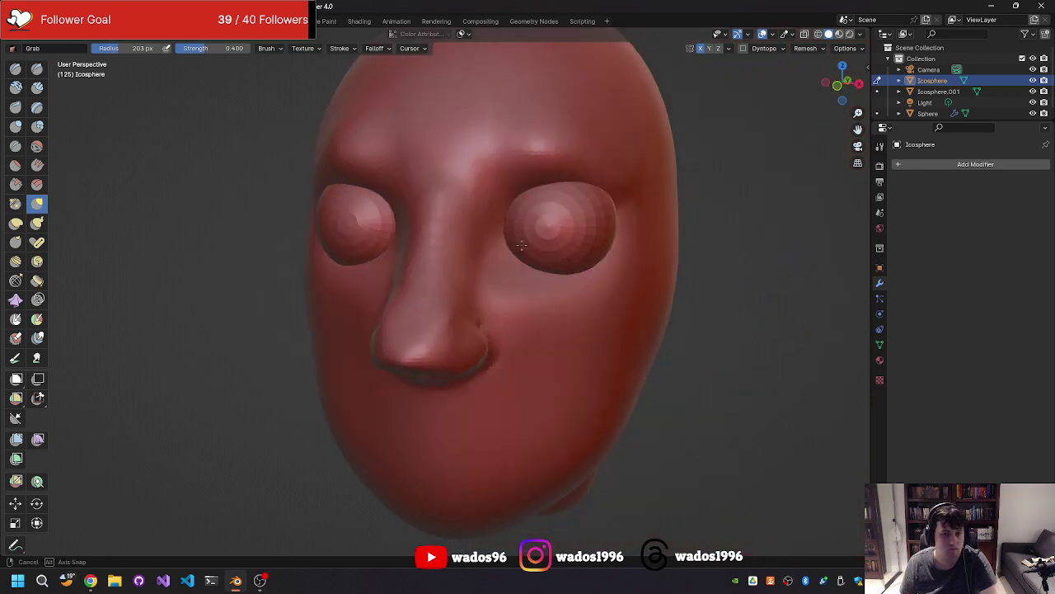
mouse_move(699, 231)
middle_mouse_down()
mouse_move(426, 239)
mouse_move(454, 200)
middle_mouse_up()
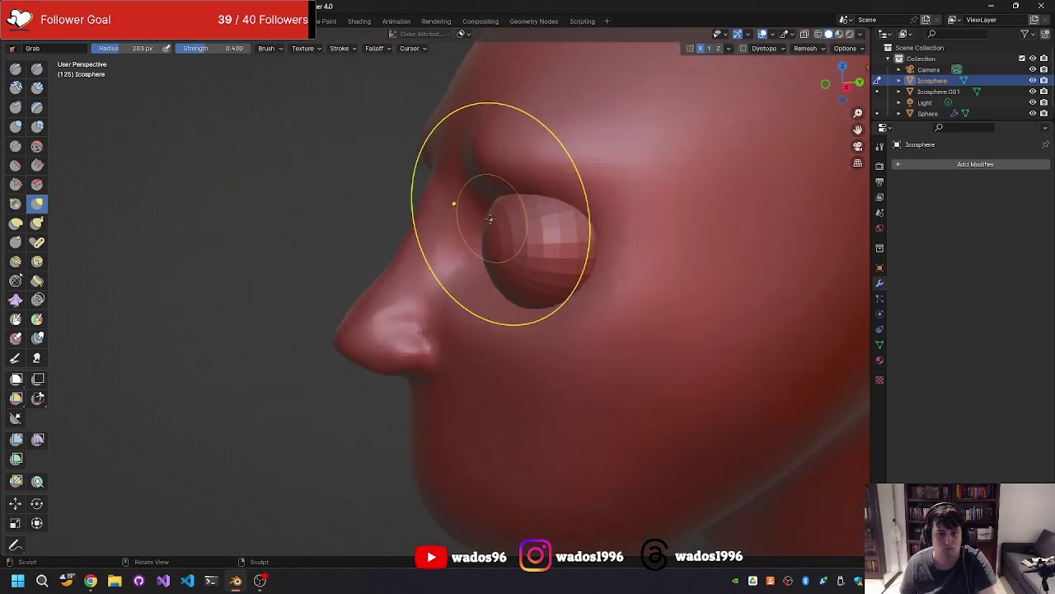
mouse_move(454, 200)
left_mouse_down()
mouse_move(524, 168)
mouse_move(569, 246)
left_mouse_up()
middle_click_drag(561, 272, 471, 217)
middle_click_drag(338, 185, 309, 235)
middle_click_drag(254, 181, 231, 205)
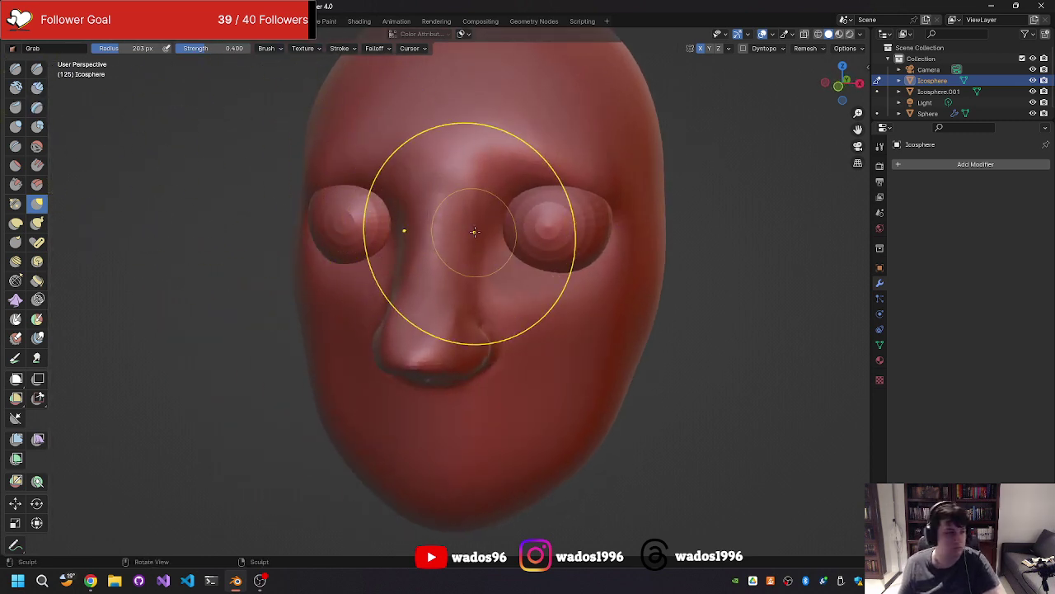
mouse_move(473, 229)
middle_mouse_down()
mouse_move(504, 215)
mouse_move(517, 228)
mouse_move(371, 213)
middle_mouse_up()
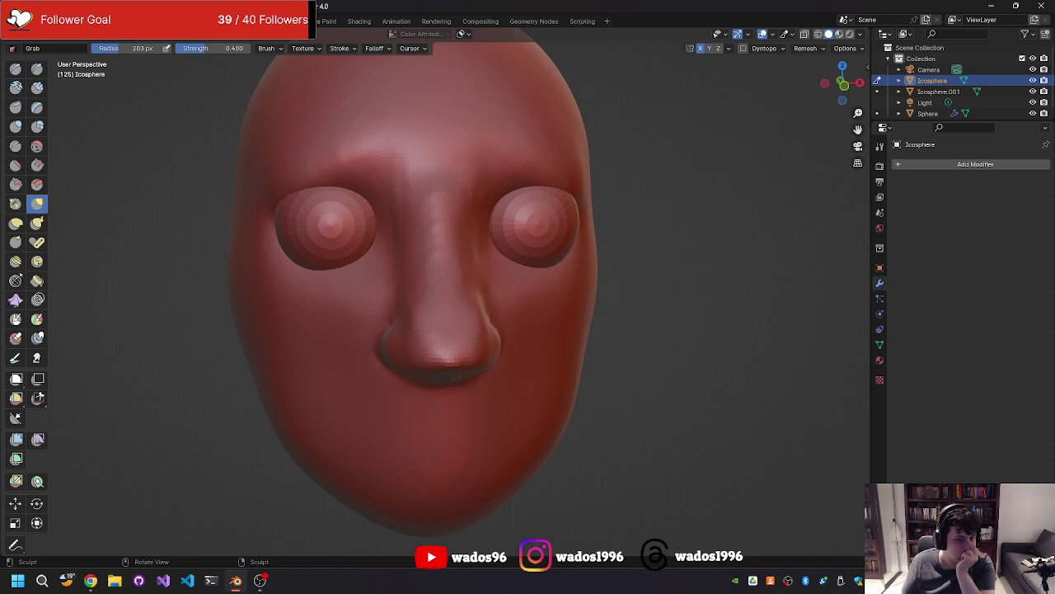
Step: Switch to the Draw sculpt brush with a 75 px radius
key("shift+space")
left_click(149, 256)
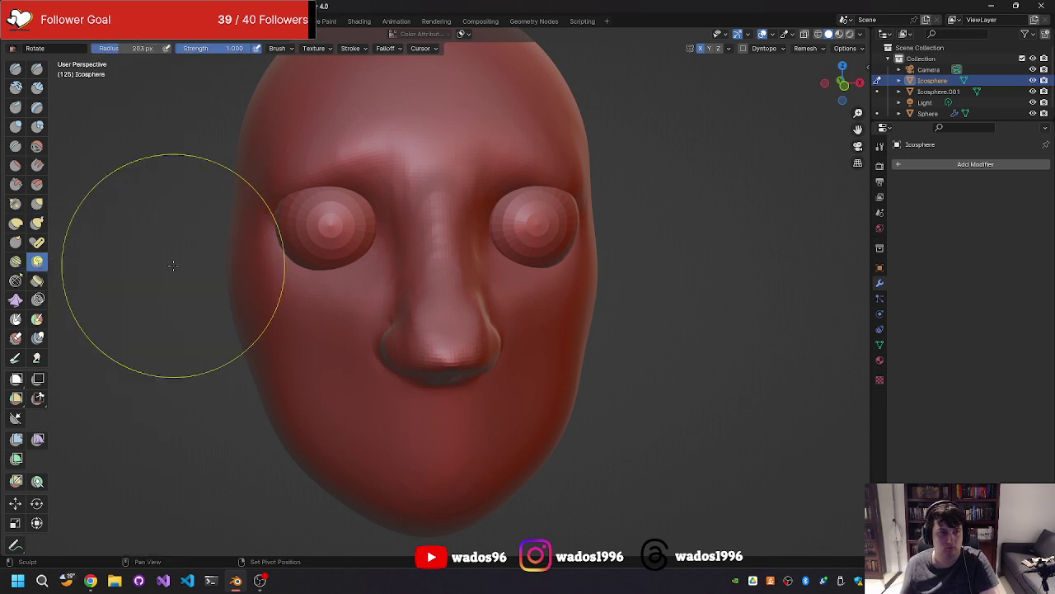
key("shift+space")
key("x")
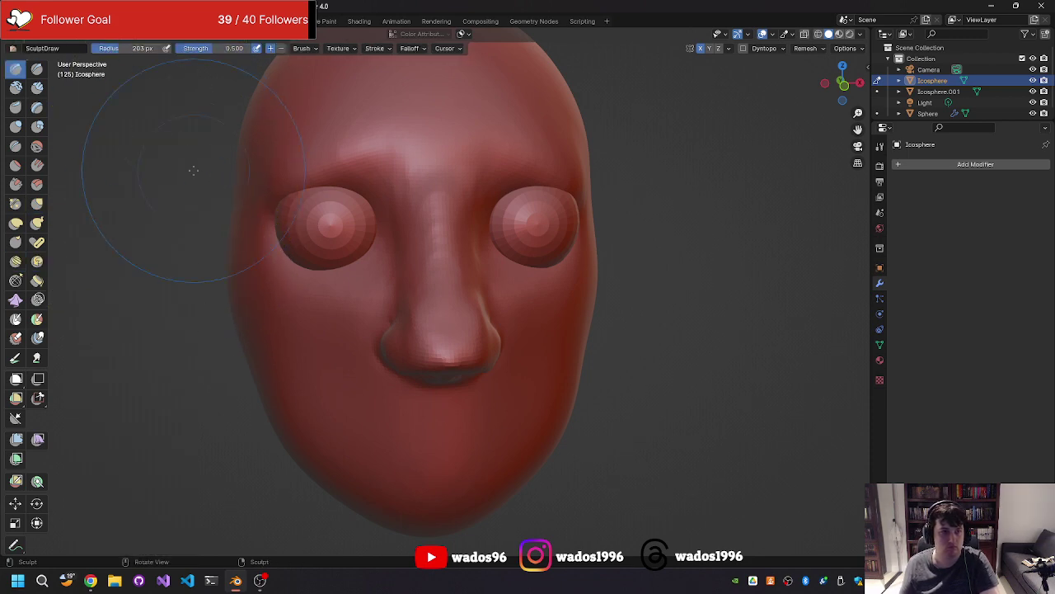
key("f")
left_click(200, 268)
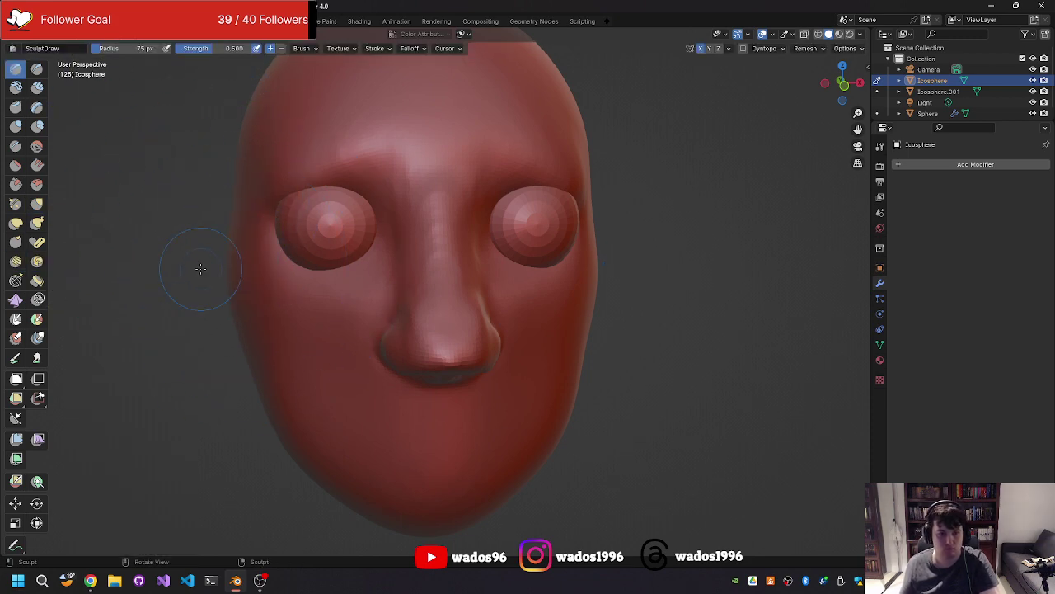
Step: Build up the under-eye and cheek, deepen the crease below the eyes, and raise the upper lids
left_click_drag(503, 235, 546, 252)
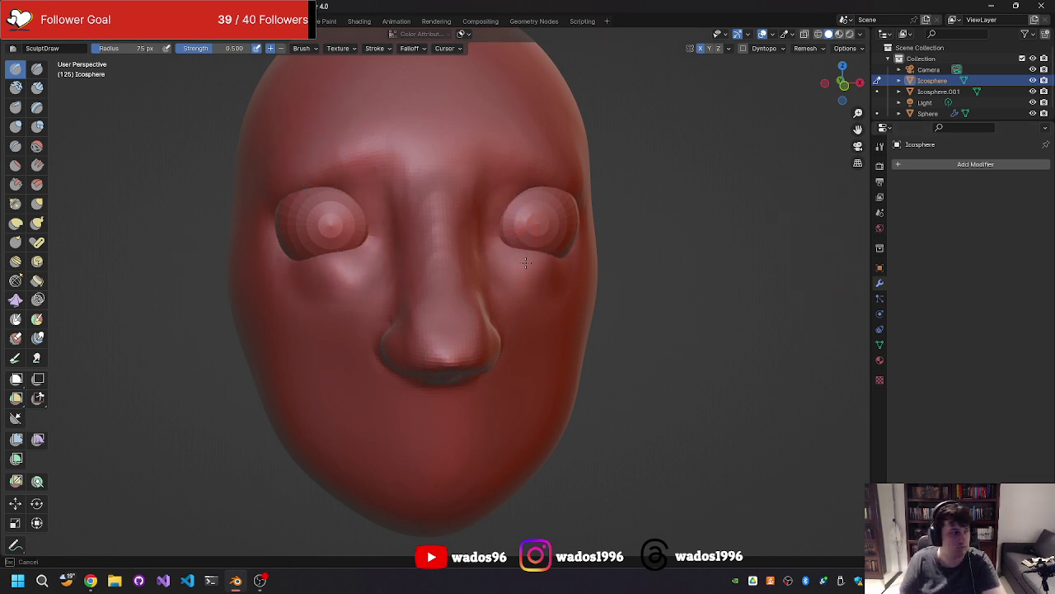
middle_click_drag(545, 251, 583, 275)
left_click_drag(583, 275, 540, 262)
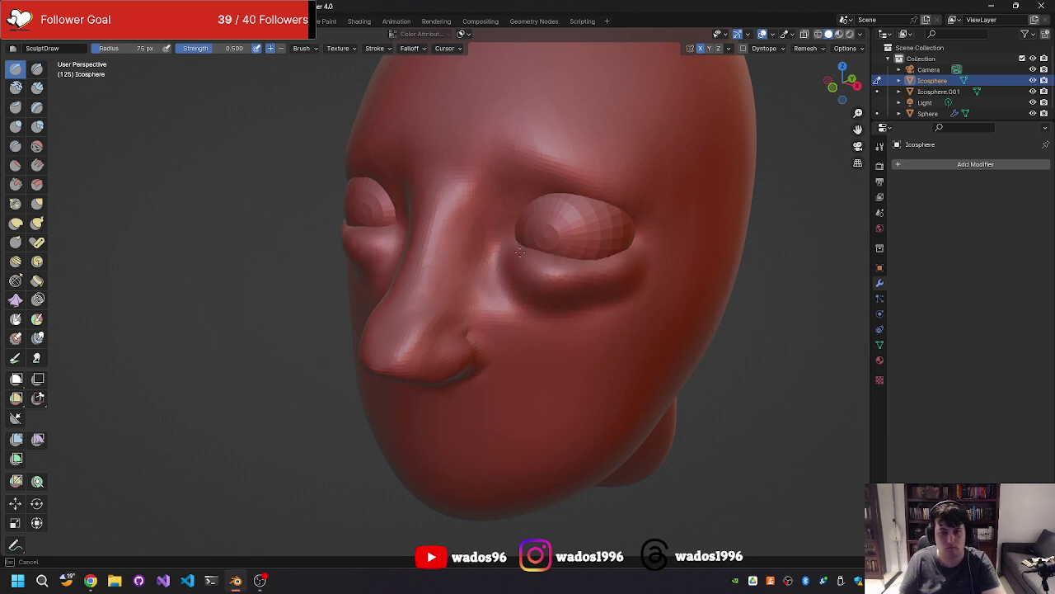
mouse_move(540, 262)
middle_mouse_down()
mouse_move(557, 243)
mouse_move(558, 208)
middle_mouse_up()
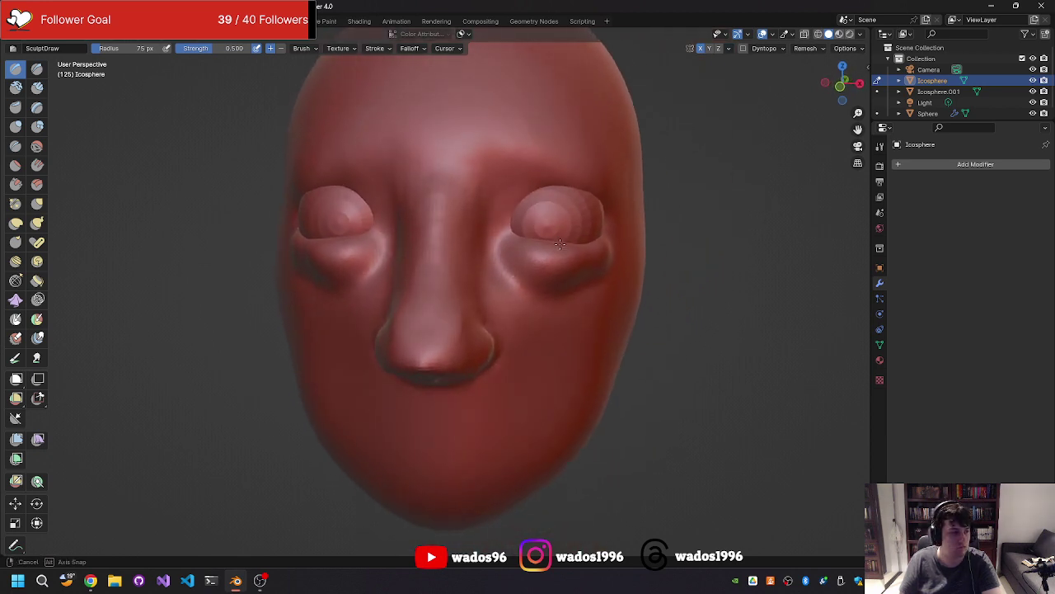
left_click_drag(536, 203, 608, 206)
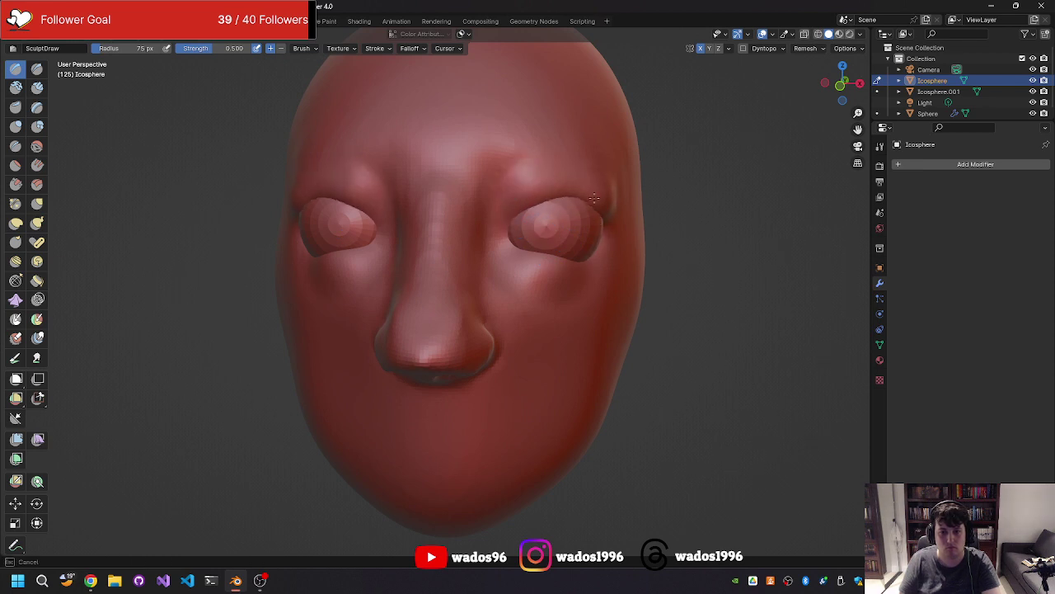
Step: Sculpt a lid ridge over the eyes and fill in the area under the right eye
mouse_move(591, 201)
middle_mouse_down()
mouse_move(592, 231)
mouse_move(552, 258)
middle_mouse_up()
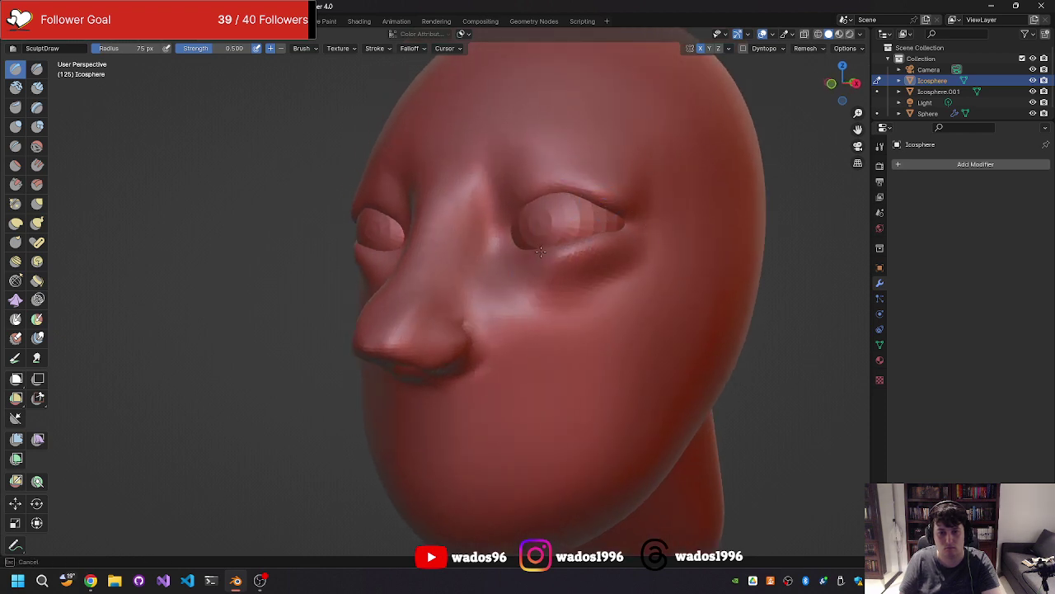
mouse_move(538, 245)
middle_mouse_down()
mouse_move(577, 231)
mouse_move(593, 239)
mouse_move(565, 248)
mouse_move(576, 256)
mouse_move(554, 270)
middle_mouse_up()
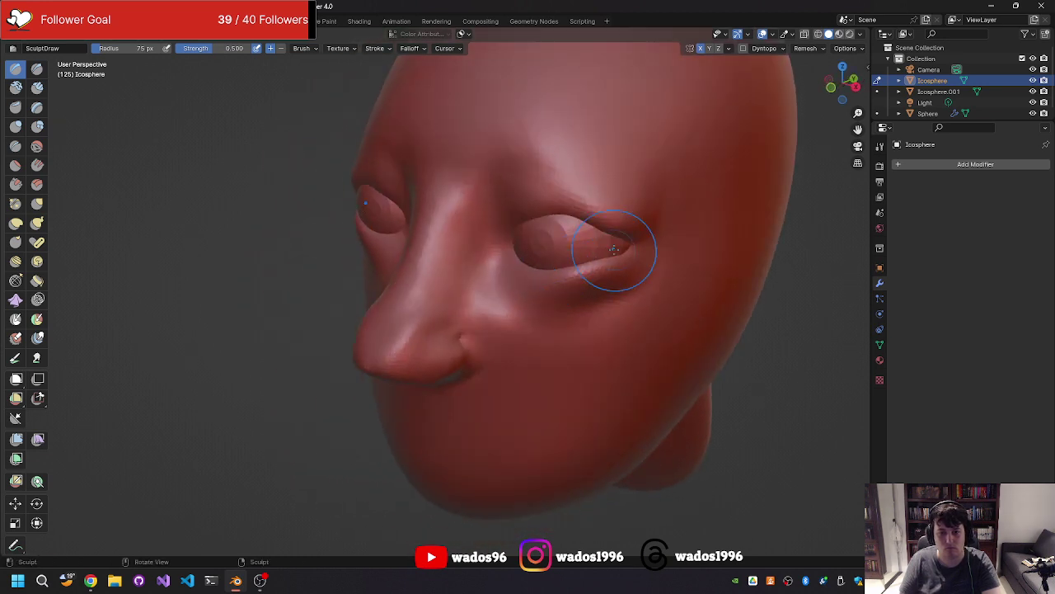
middle_click_drag(620, 249, 655, 238)
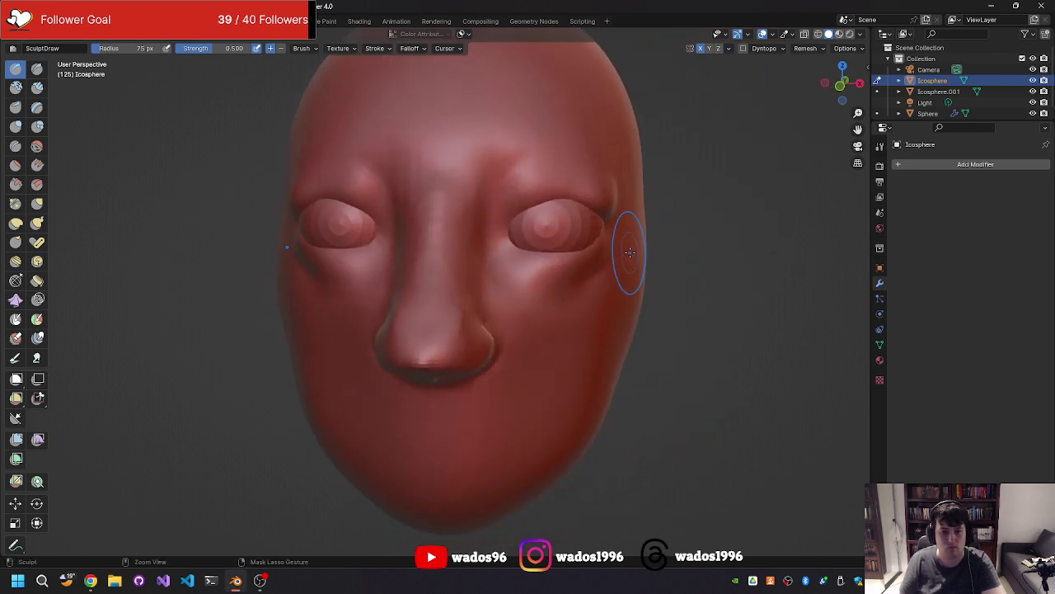
middle_click_drag(620, 263, 651, 234)
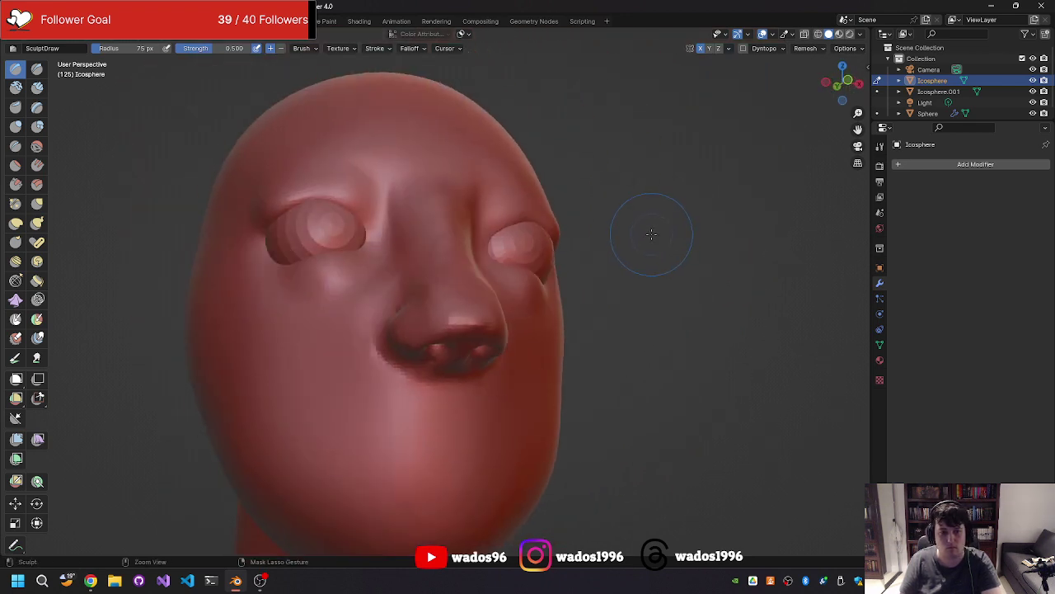
middle_click_drag(551, 256, 570, 280)
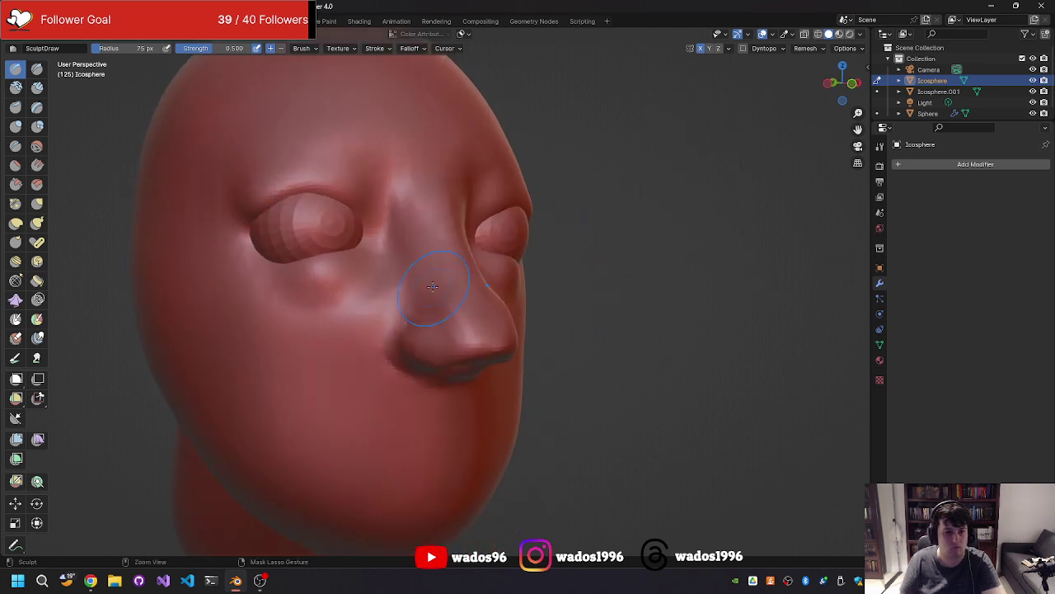
middle_click_drag(400, 283, 377, 232)
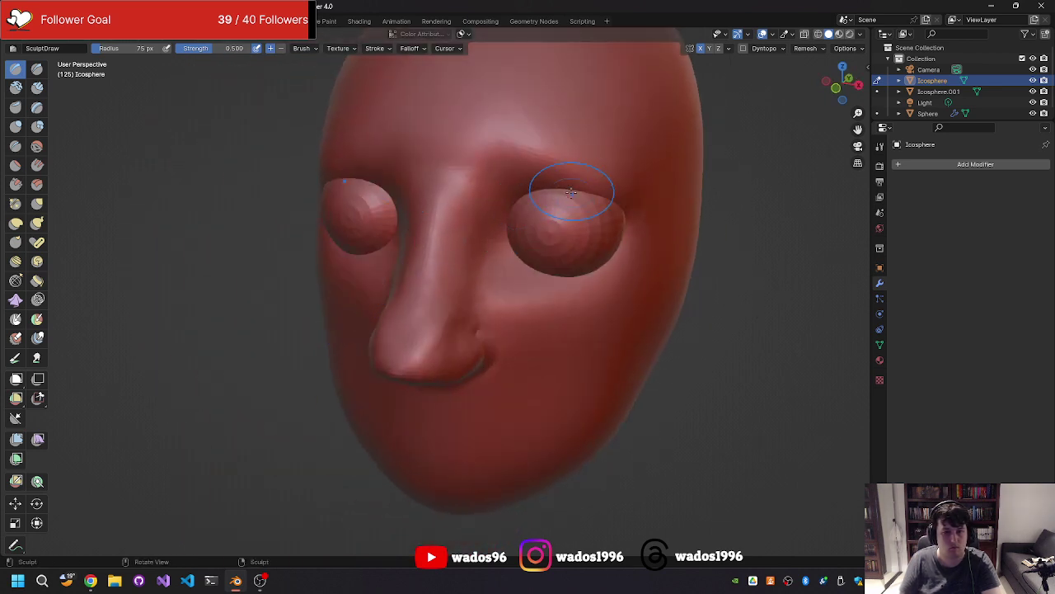
mouse_move(520, 244)
left_mouse_down()
mouse_move(535, 198)
mouse_move(534, 215)
left_mouse_up()
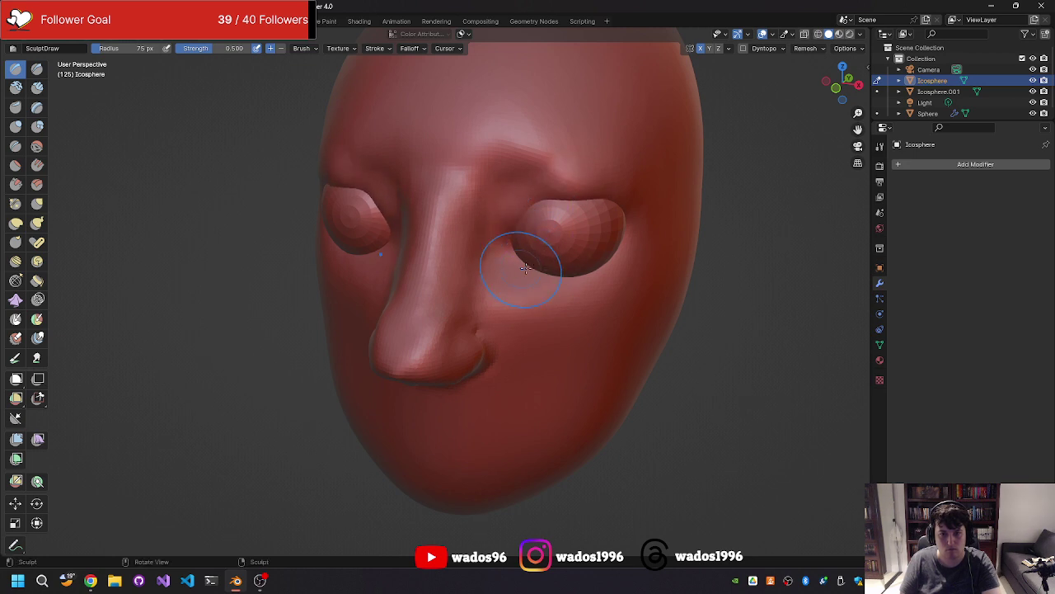
left_click_drag(525, 267, 569, 269)
middle_click_drag(561, 276, 577, 247)
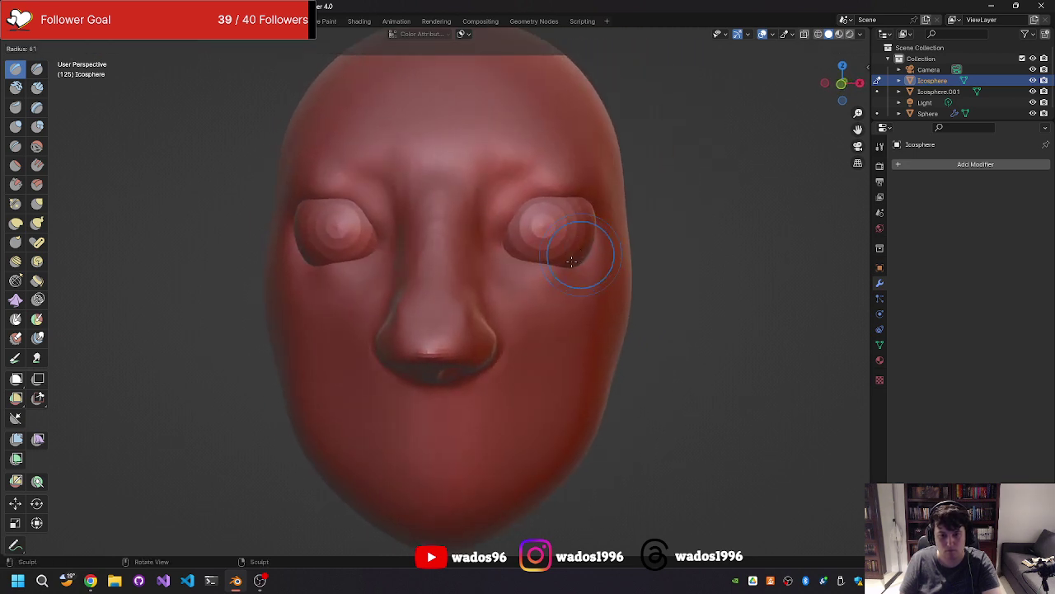
Step: Reduce the brush radius and smooth the creases under both eyes
key("f")
left_click(541, 270)
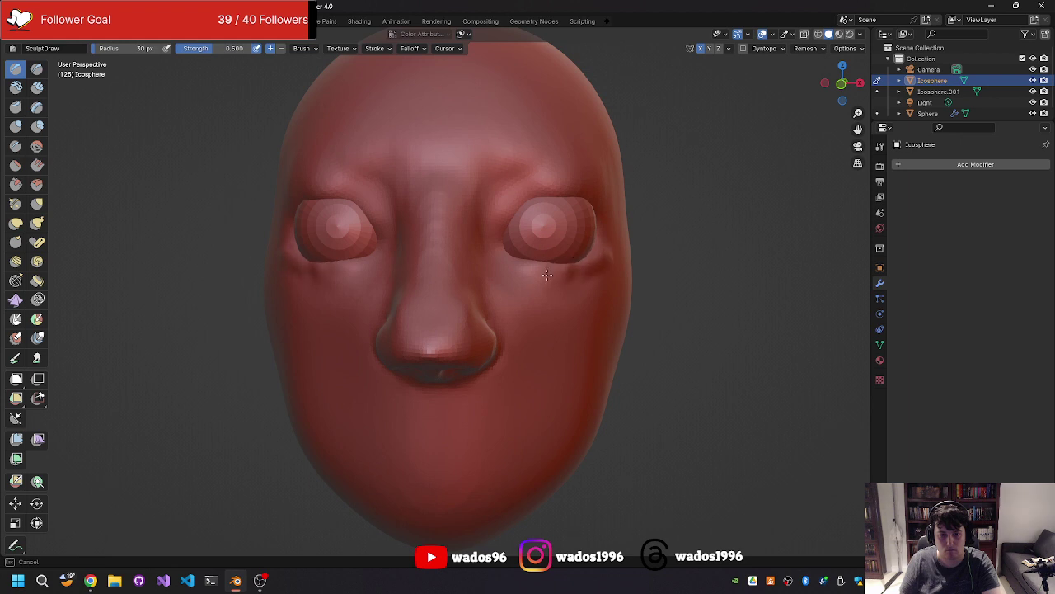
mouse_move(536, 263)
left_mouse_down()
mouse_move(504, 254)
mouse_move(600, 254)
left_mouse_up()
Step: Enlarge the brush to 63 px and build up under the eye and the upper eyelids on both sides
key("f")
left_click(577, 285)
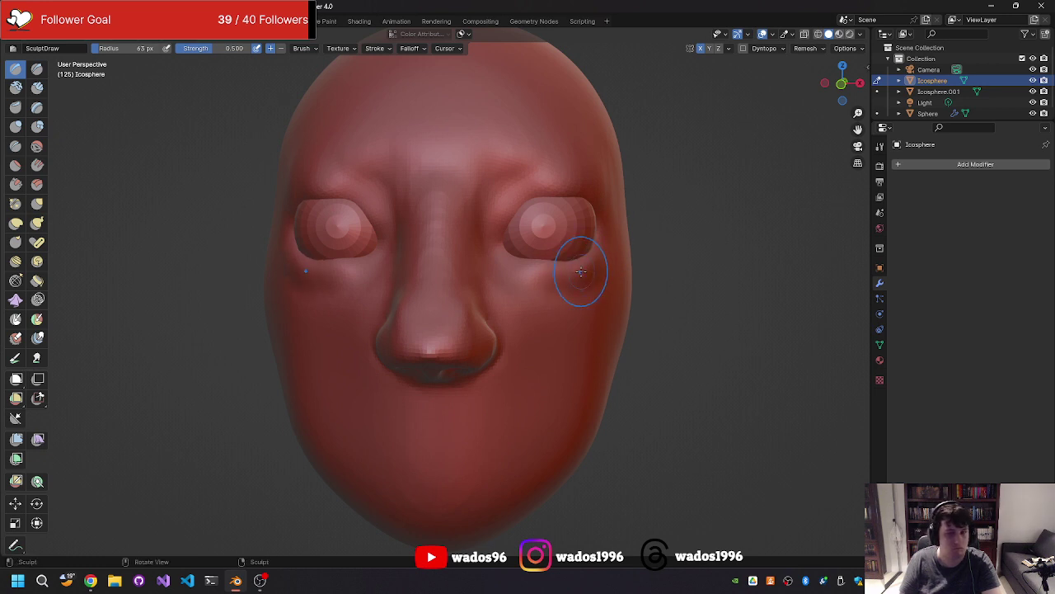
middle_click_drag(575, 268, 559, 272)
mouse_move(560, 272)
left_mouse_down()
mouse_move(597, 250)
mouse_move(609, 199)
left_mouse_up()
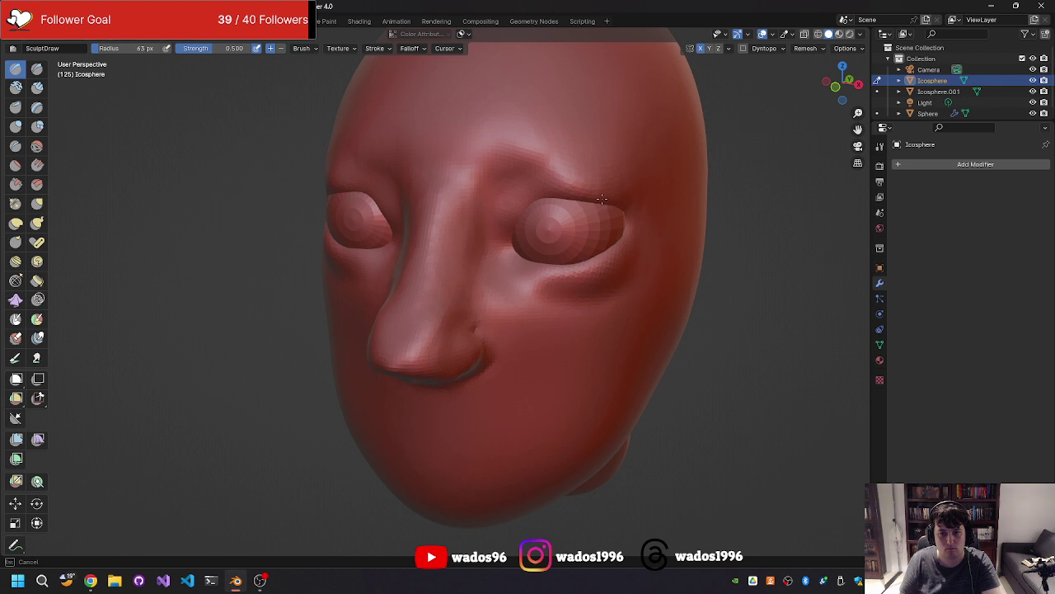
middle_click_drag(591, 210, 532, 210)
mouse_move(531, 210)
left_mouse_down()
mouse_move(527, 192)
mouse_move(552, 196)
left_mouse_up()
Step: Reshape the eyelids around the eye, raising the upper lid and refining the lower socket edge
mouse_move(551, 197)
middle_mouse_down()
mouse_move(524, 225)
mouse_move(621, 206)
mouse_move(609, 209)
middle_mouse_up()
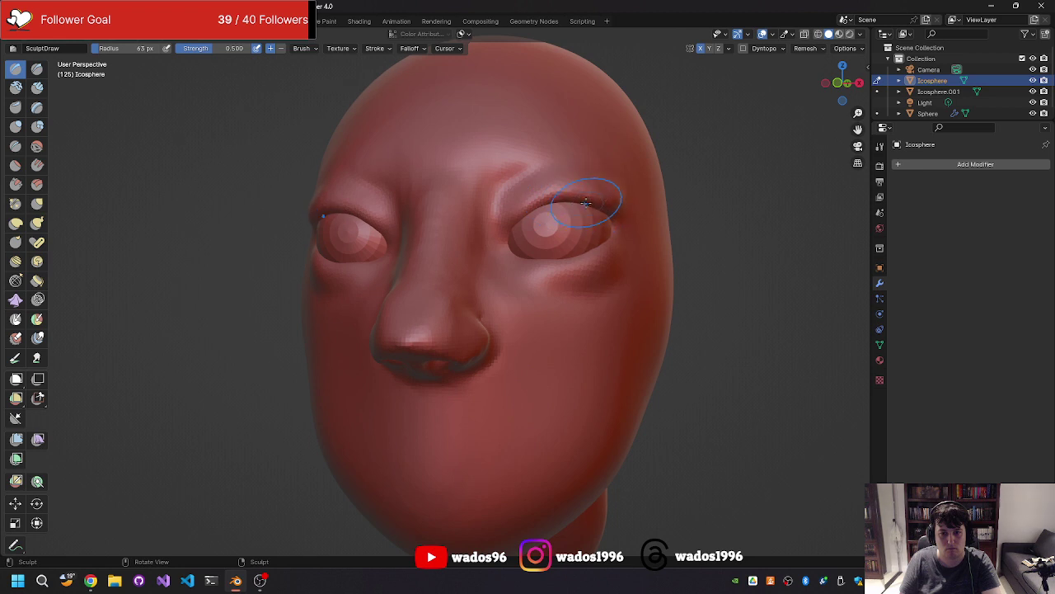
middle_click_drag(585, 202, 538, 222)
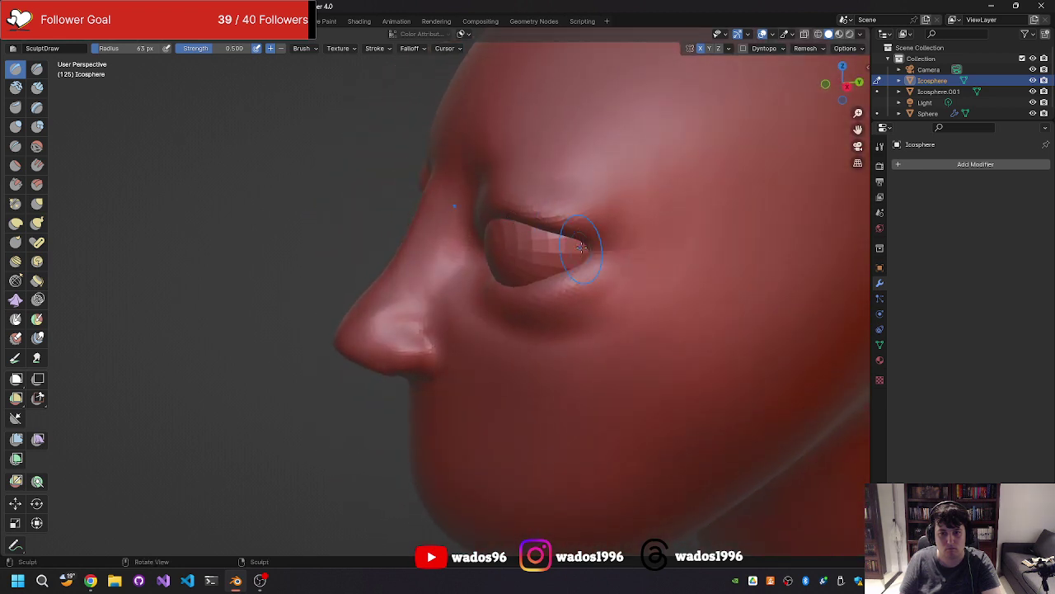
left_click_drag(581, 245, 561, 264)
mouse_move(560, 264)
middle_mouse_down()
mouse_move(603, 239)
mouse_move(687, 256)
mouse_move(495, 256)
middle_mouse_up()
middle_click_drag(417, 273, 333, 266)
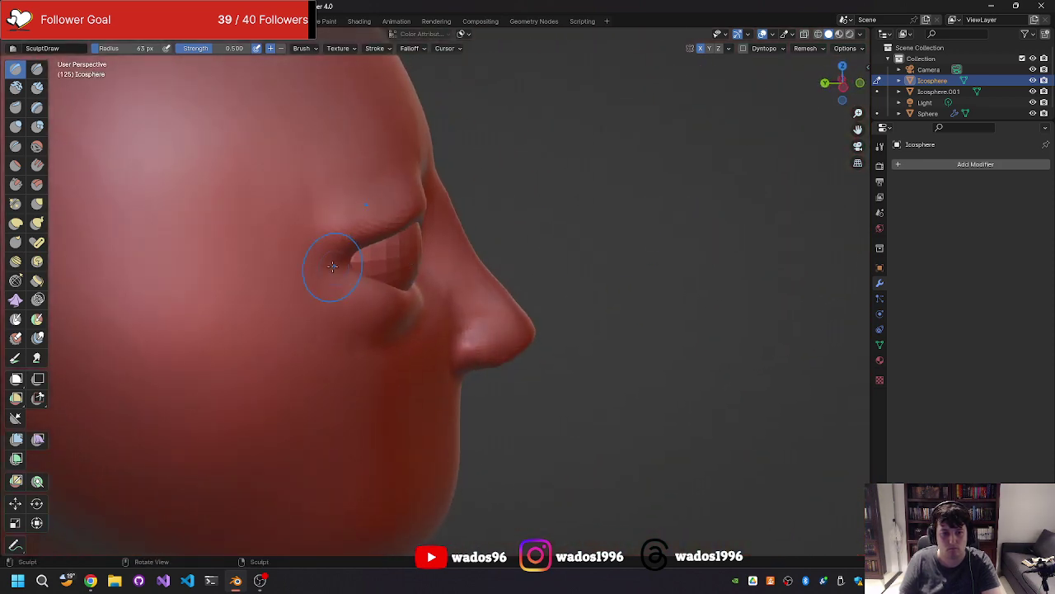
left_click_drag(335, 253, 351, 267)
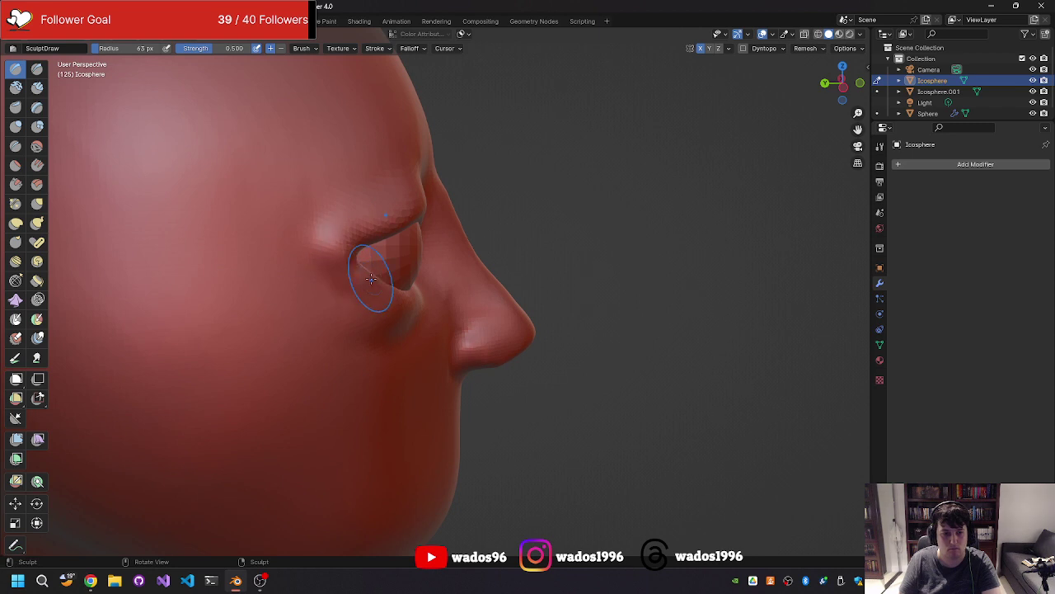
mouse_move(371, 278)
middle_mouse_down()
mouse_move(314, 283)
mouse_move(322, 272)
mouse_move(278, 259)
middle_mouse_up()
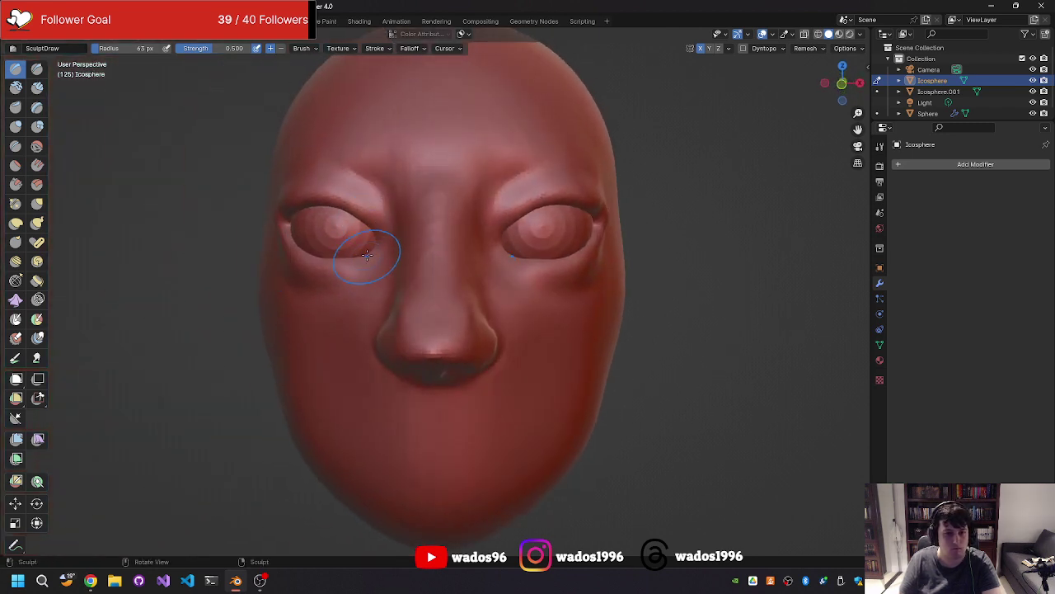
left_click_drag(369, 250, 377, 234)
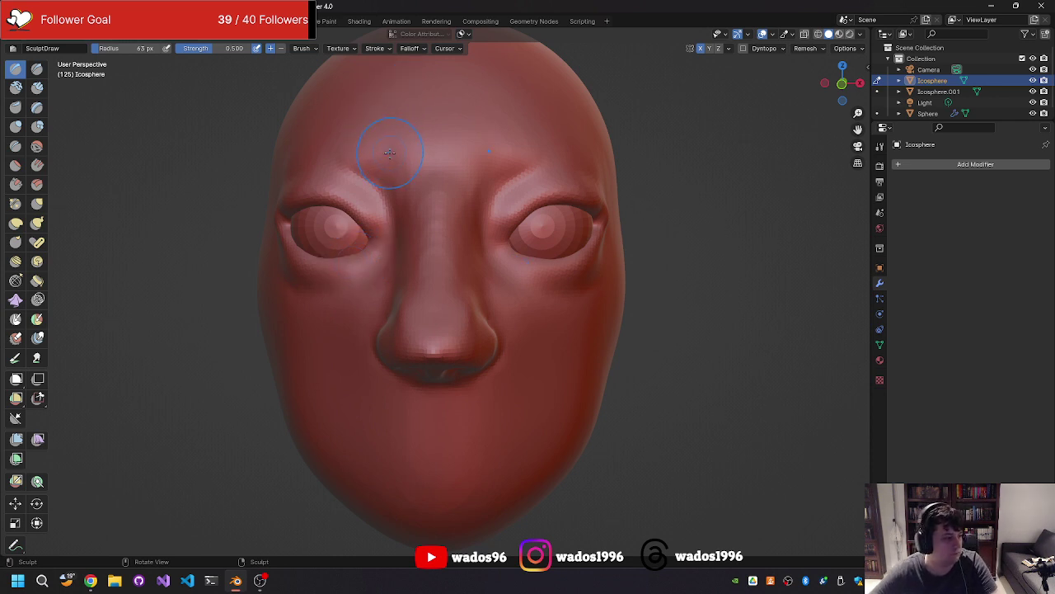
mouse_move(392, 157)
middle_mouse_down()
mouse_move(384, 177)
mouse_move(376, 96)
mouse_move(603, 176)
middle_mouse_up()
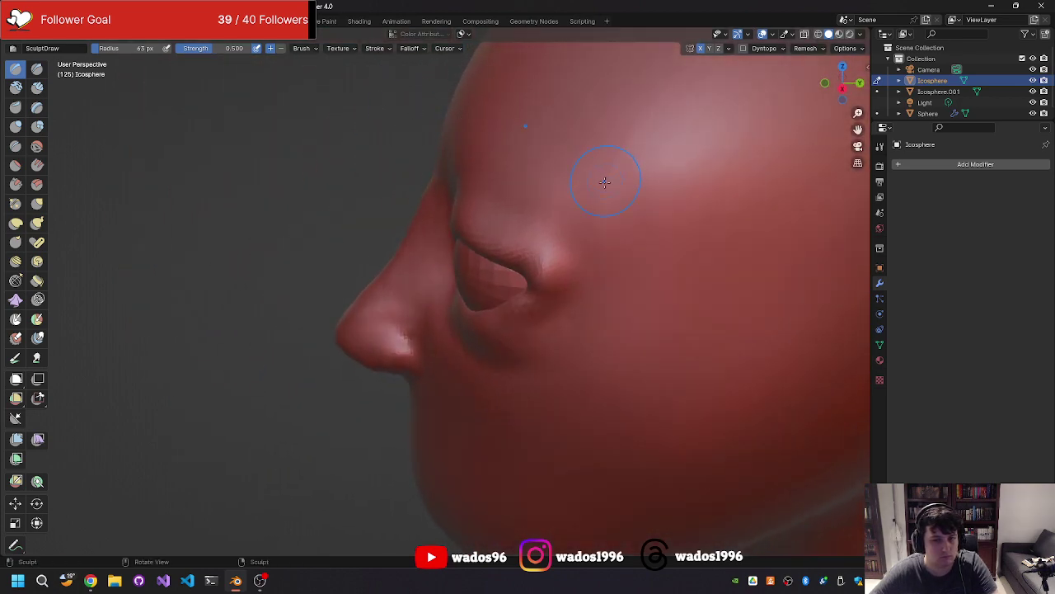
middle_click_drag(554, 262, 631, 253)
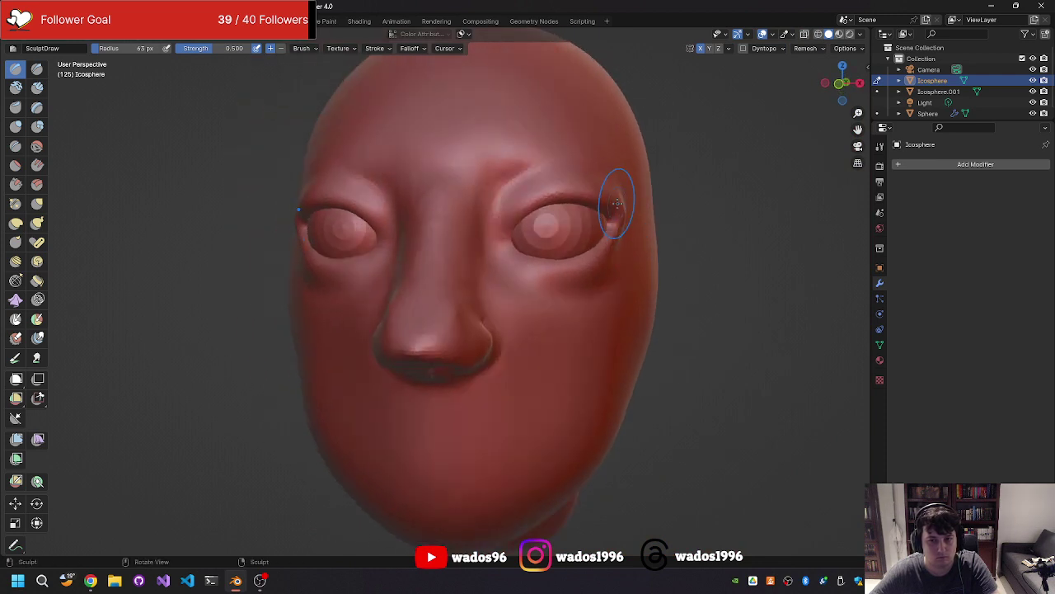
middle_click_drag(617, 203, 655, 217)
Step: Switch to the Smooth brush and soften the upper eyelid region
key("shift+s")
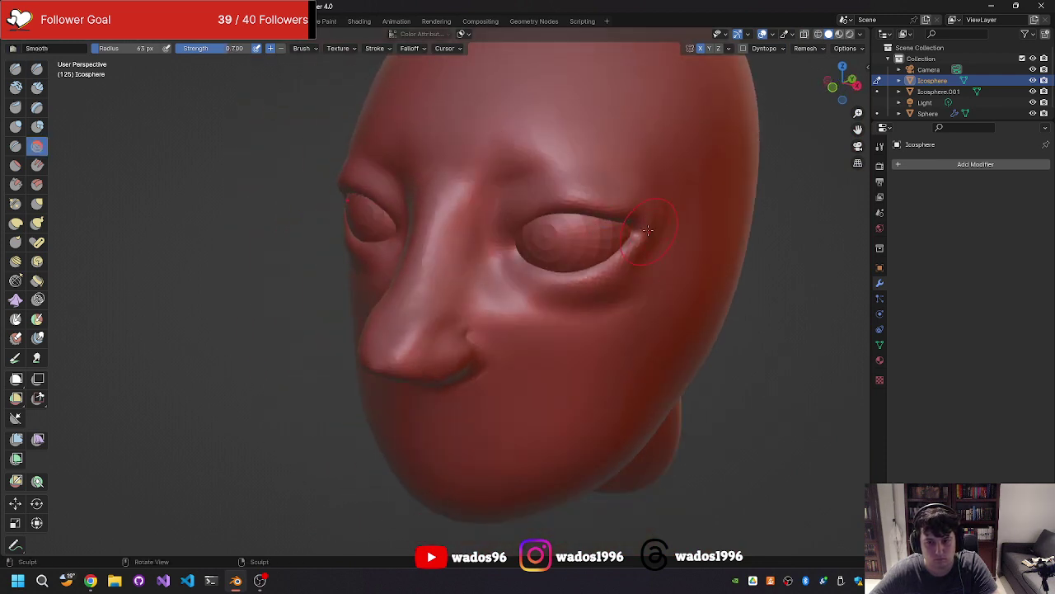
middle_click_drag(621, 256, 472, 195)
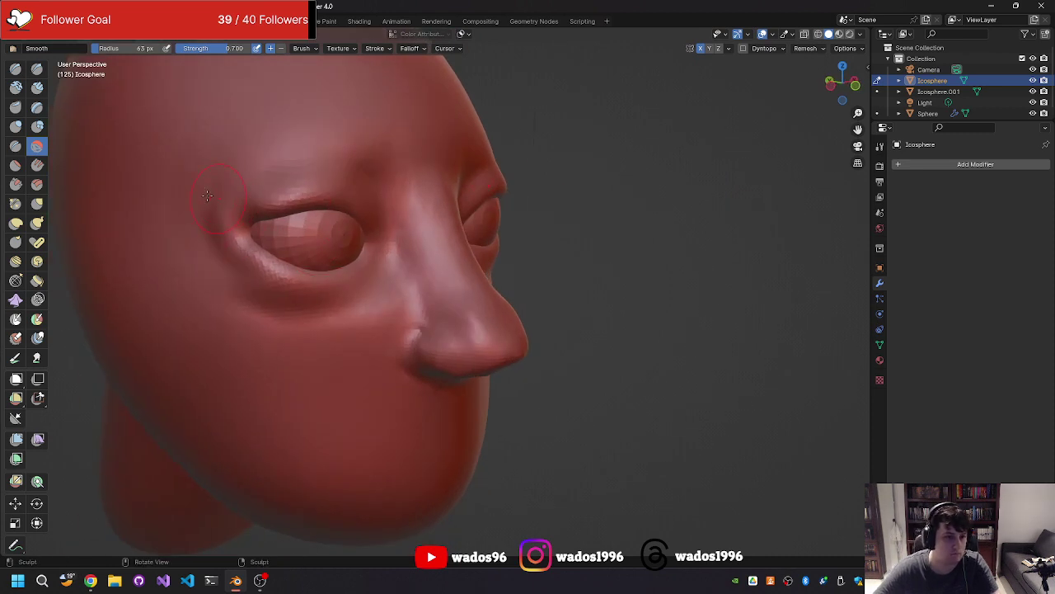
middle_click_drag(249, 261, 176, 233)
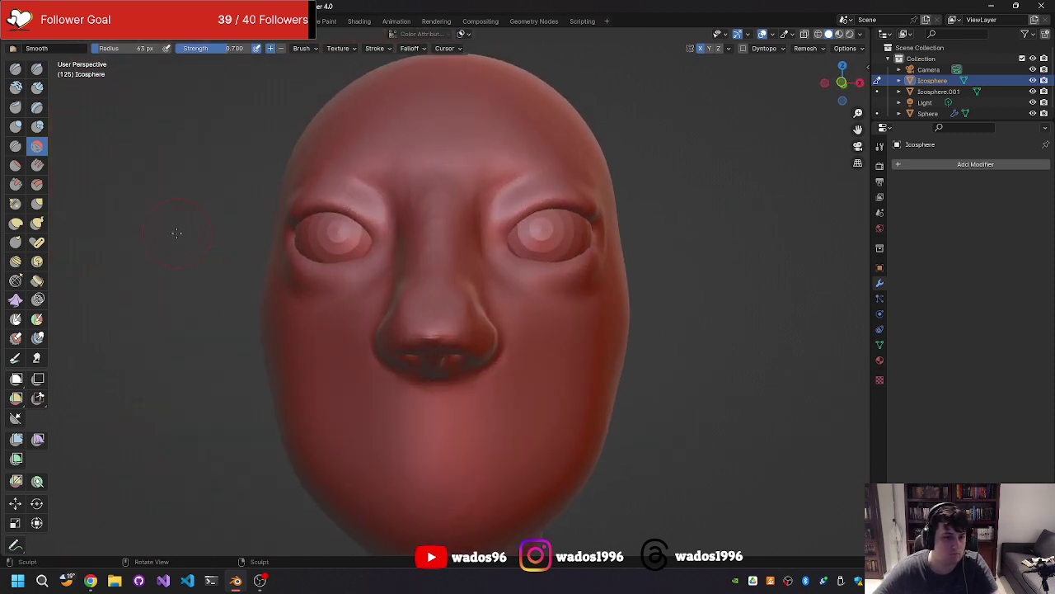
mouse_move(380, 252)
middle_mouse_down()
mouse_move(431, 342)
mouse_move(464, 237)
mouse_move(379, 249)
mouse_move(369, 236)
middle_mouse_up()
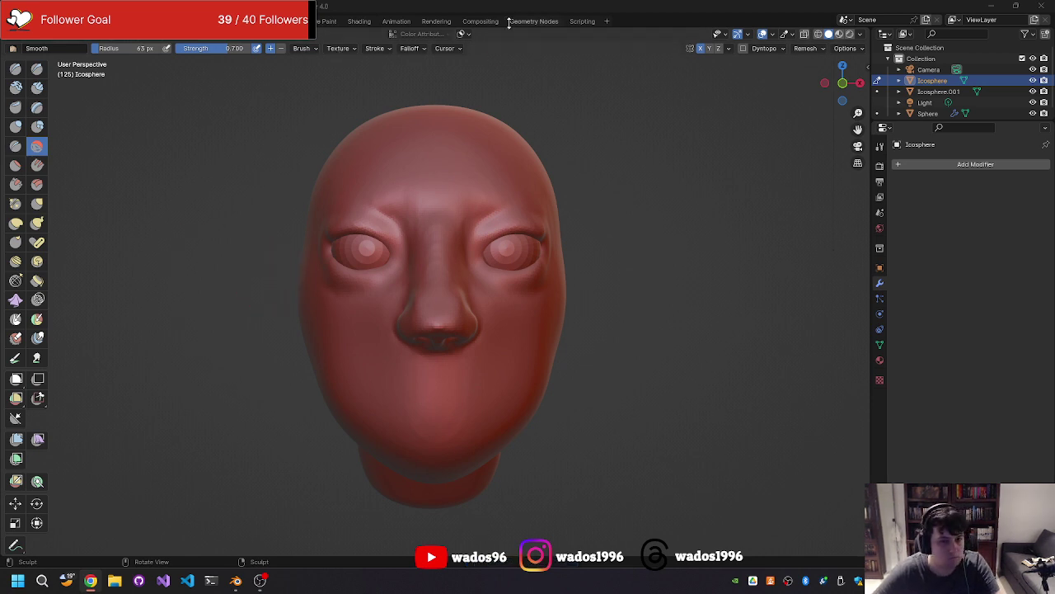
scroll(437, 196, "up", 4)
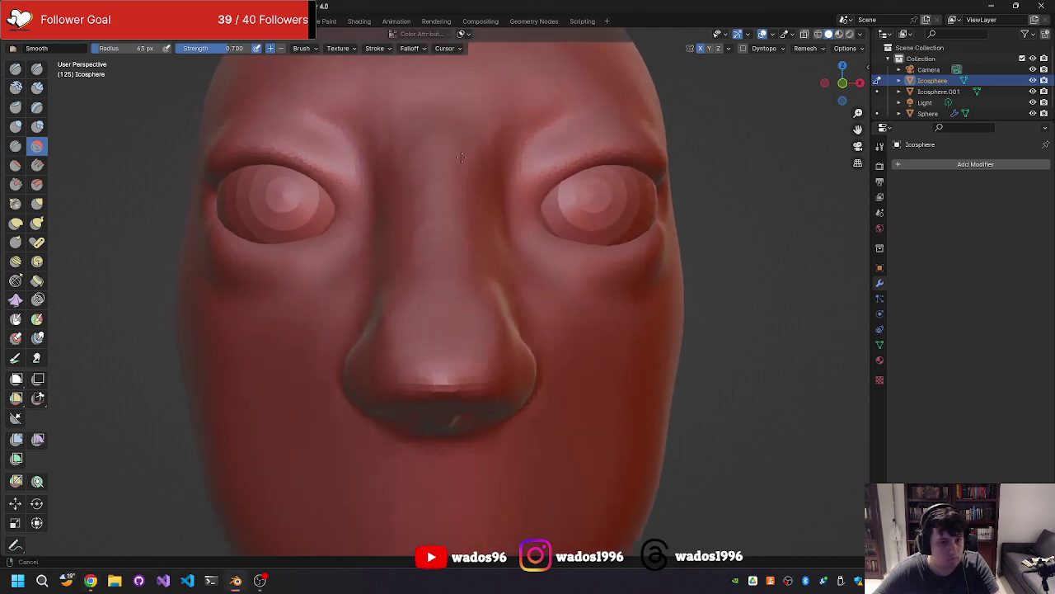
mouse_move(437, 184)
middle_mouse_down()
mouse_move(529, 85)
mouse_move(514, 94)
mouse_move(523, 97)
mouse_move(506, 149)
mouse_move(594, 157)
middle_mouse_up()
mouse_move(344, 164)
left_mouse_down()
mouse_move(343, 154)
mouse_move(364, 158)
mouse_move(322, 140)
mouse_move(377, 176)
mouse_move(359, 188)
left_mouse_up()
Step: Return to the Draw brush and reshape and clean up the lower eyelid blotch
left_click(16, 69)
mouse_move(358, 188)
middle_mouse_down()
mouse_move(462, 183)
mouse_move(377, 176)
mouse_move(545, 104)
middle_mouse_up()
scroll(388, 179, "down", 3)
scroll(545, 104, "up", 2)
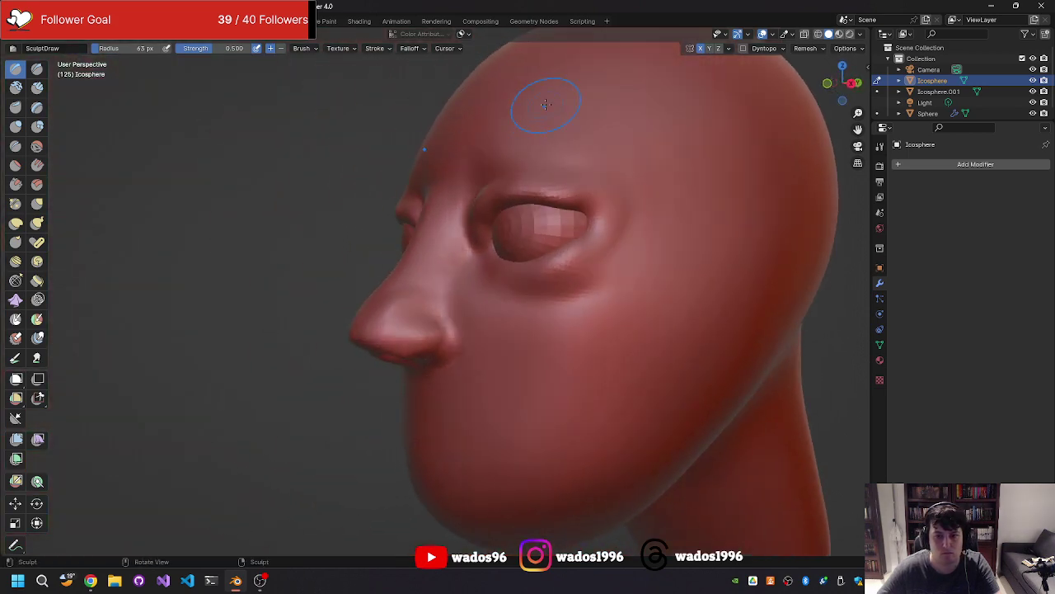
mouse_move(528, 270)
left_mouse_down()
mouse_move(487, 235)
mouse_move(508, 251)
left_mouse_up()
scroll(512, 239, "down", 2)
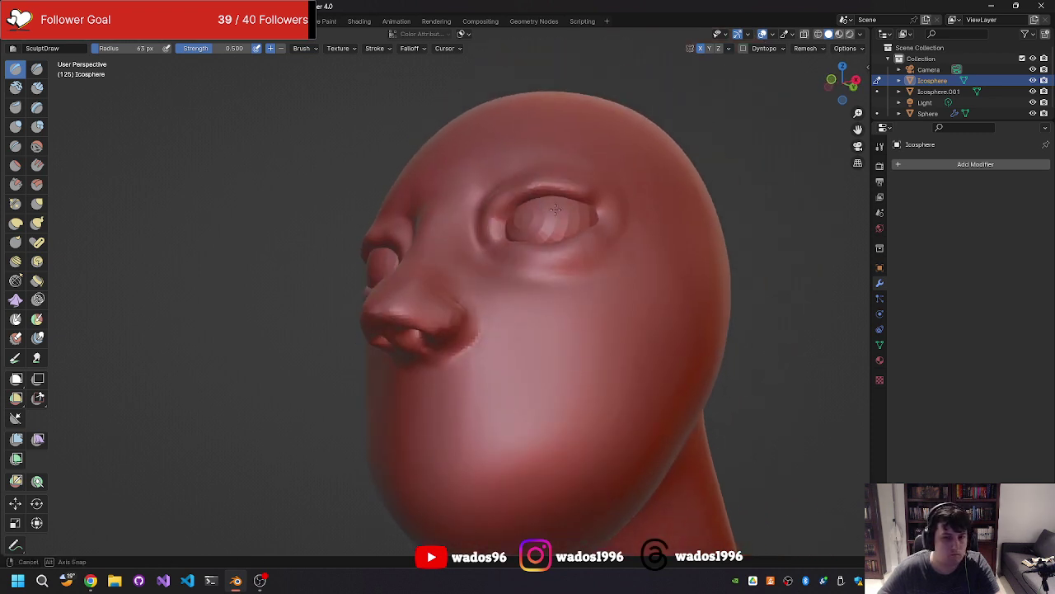
mouse_move(512, 239)
middle_mouse_down()
mouse_move(502, 196)
mouse_move(584, 235)
mouse_move(565, 226)
middle_mouse_up()
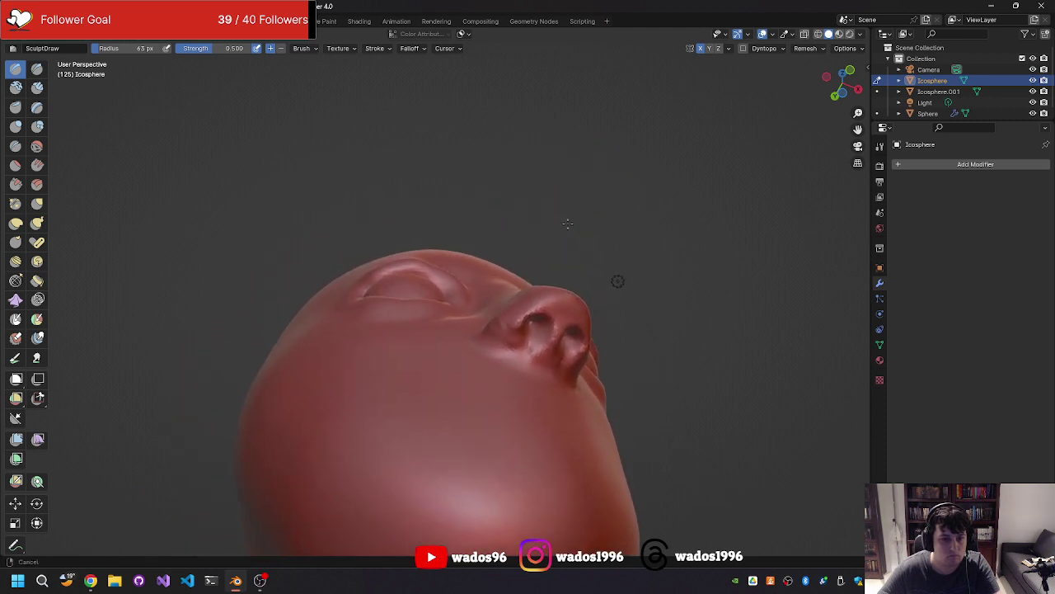
scroll(643, 170, "up", 4)
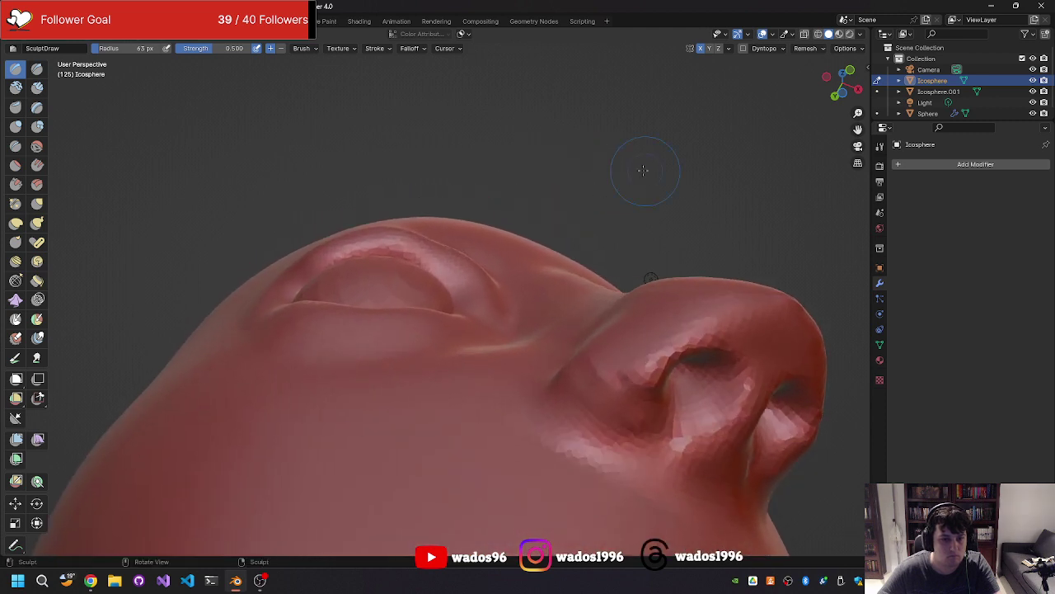
Step: Pick the Draw Sharp brush from the sculpt brush list
key("shift+space")
left_click(542, 292)
key("shift+space")
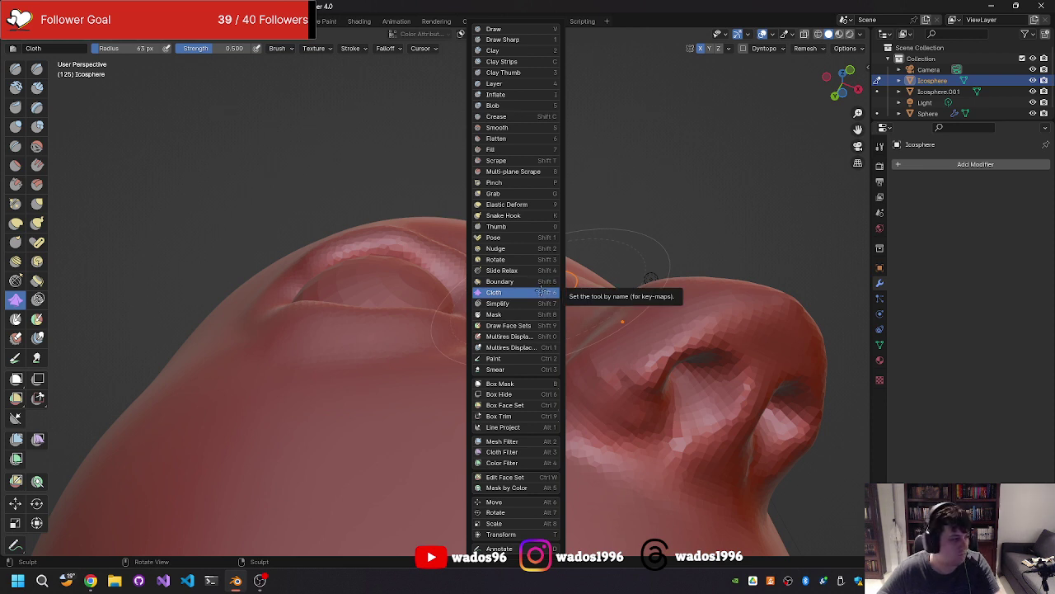
key("1")
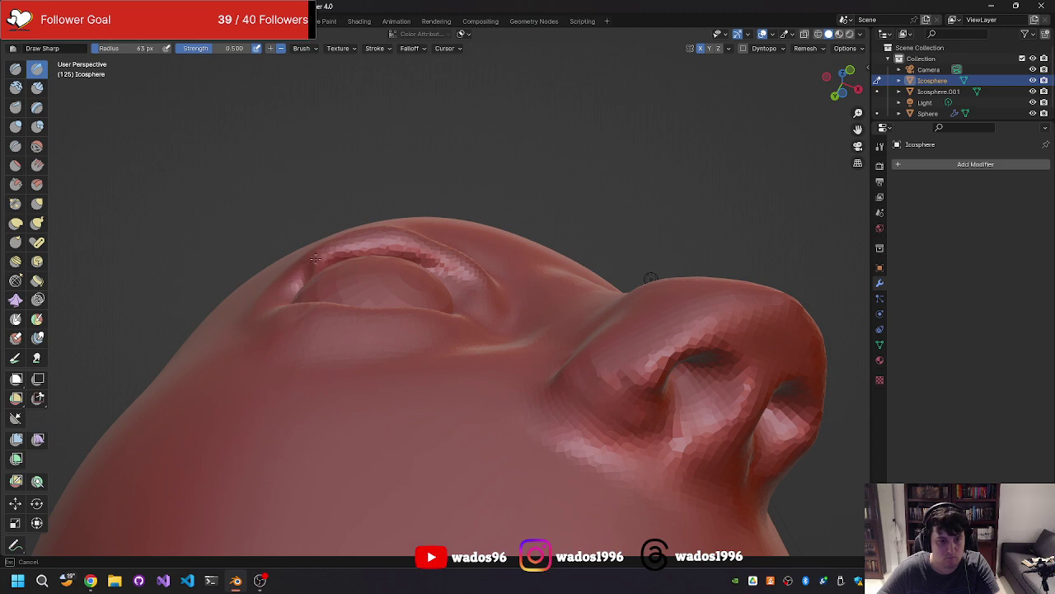
Step: Carve a deep crease along the upper eyelid edge, working from below the head
middle_click_drag(413, 225, 448, 306)
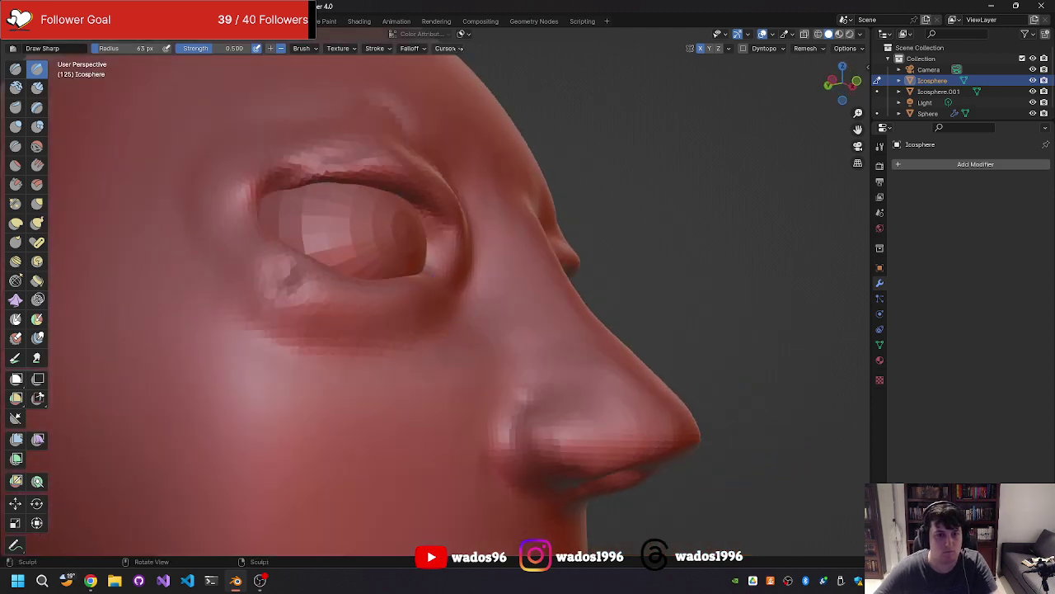
mouse_move(444, 111)
middle_mouse_down()
mouse_move(633, 203)
mouse_move(408, 141)
middle_mouse_up()
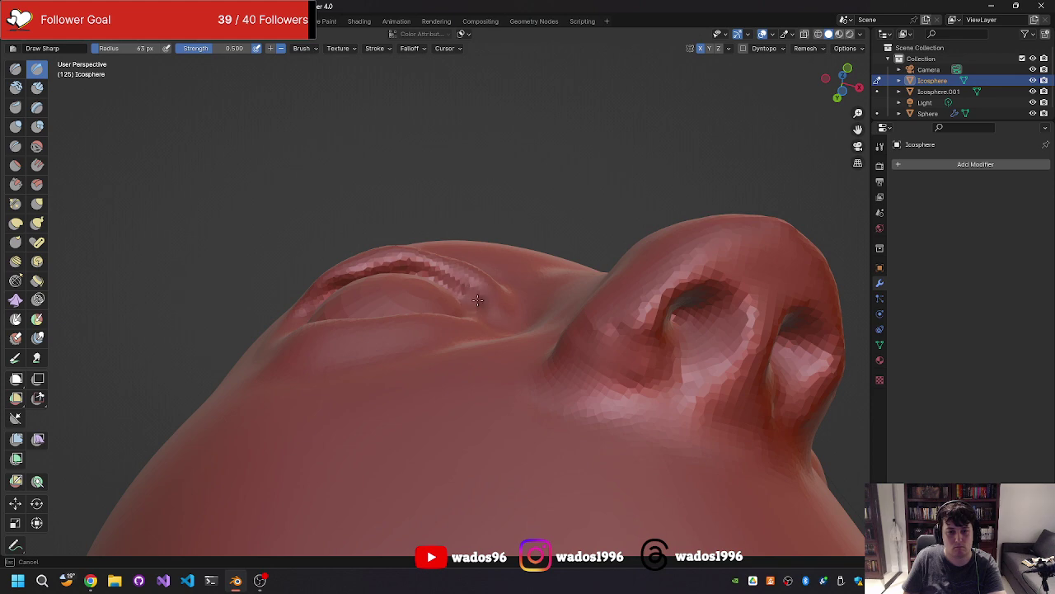
middle_click_drag(488, 324, 404, 380)
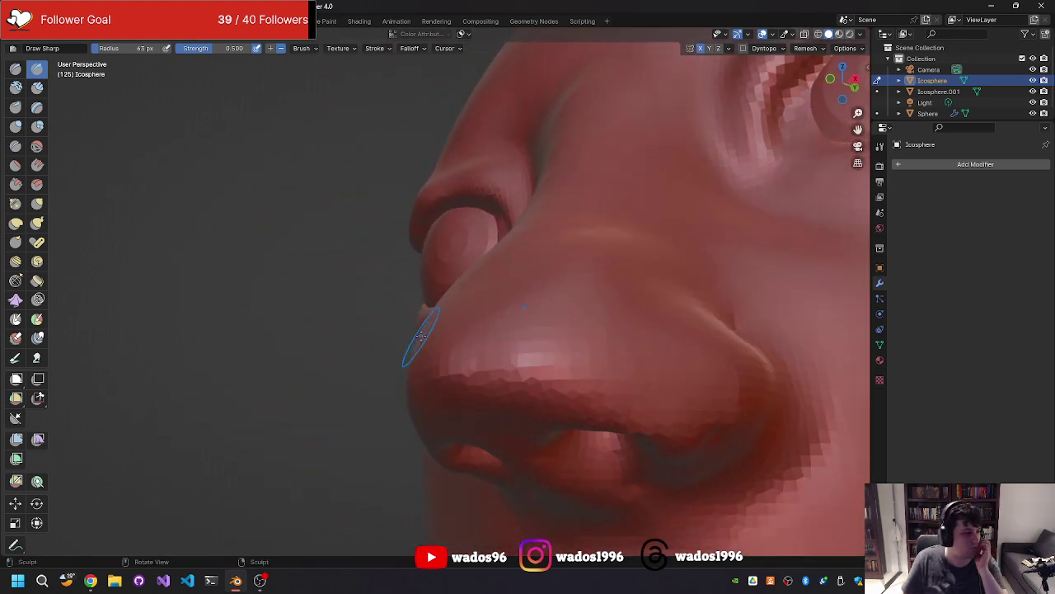
mouse_move(404, 380)
middle_mouse_down()
mouse_move(604, 291)
mouse_move(418, 210)
middle_mouse_up()
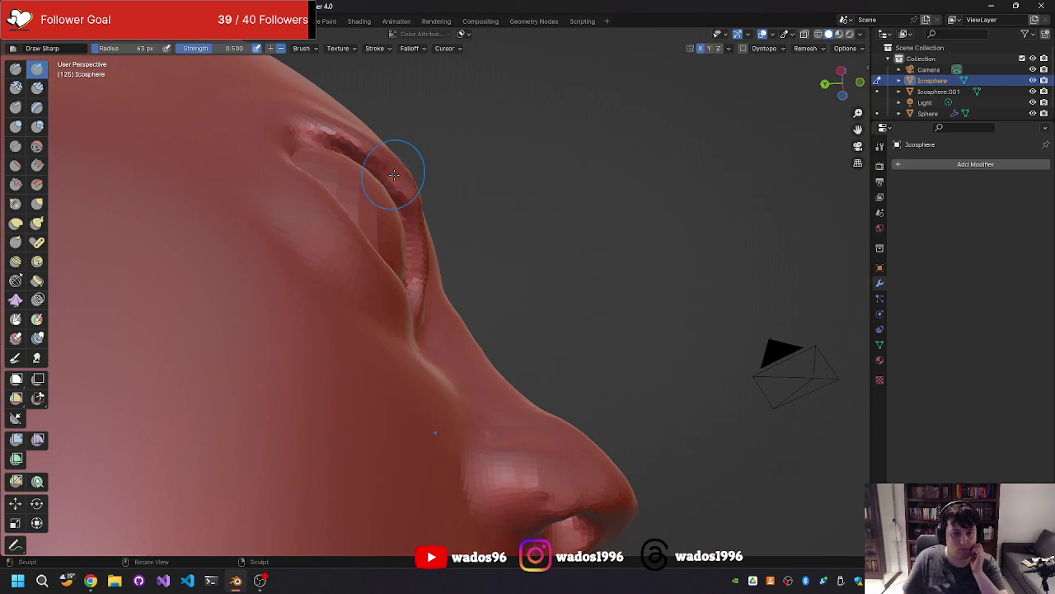
mouse_move(410, 239)
middle_mouse_down()
mouse_move(383, 281)
mouse_move(355, 226)
middle_mouse_up()
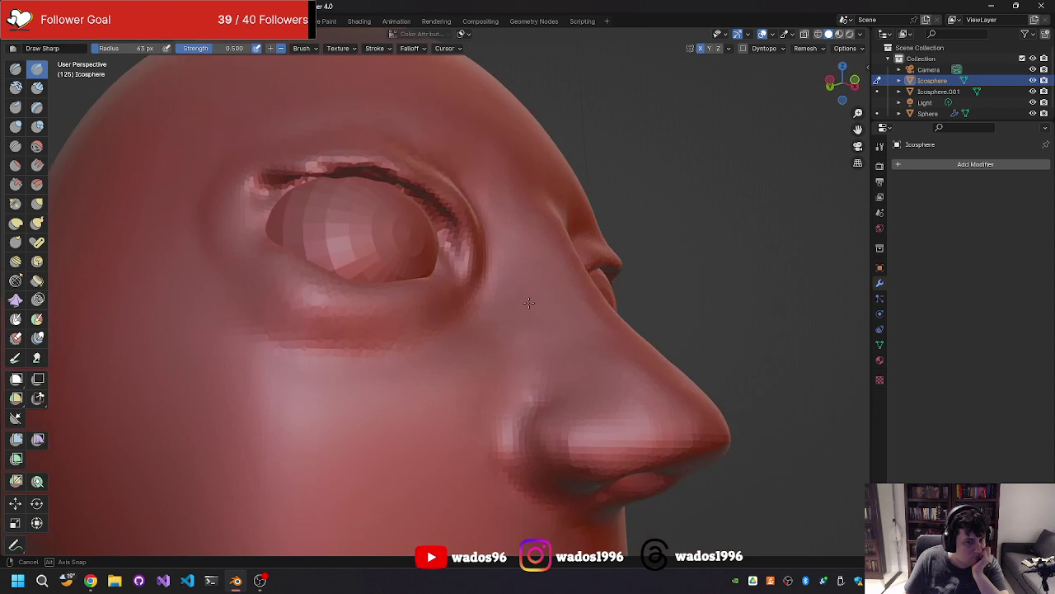
middle_click_drag(469, 262, 513, 267)
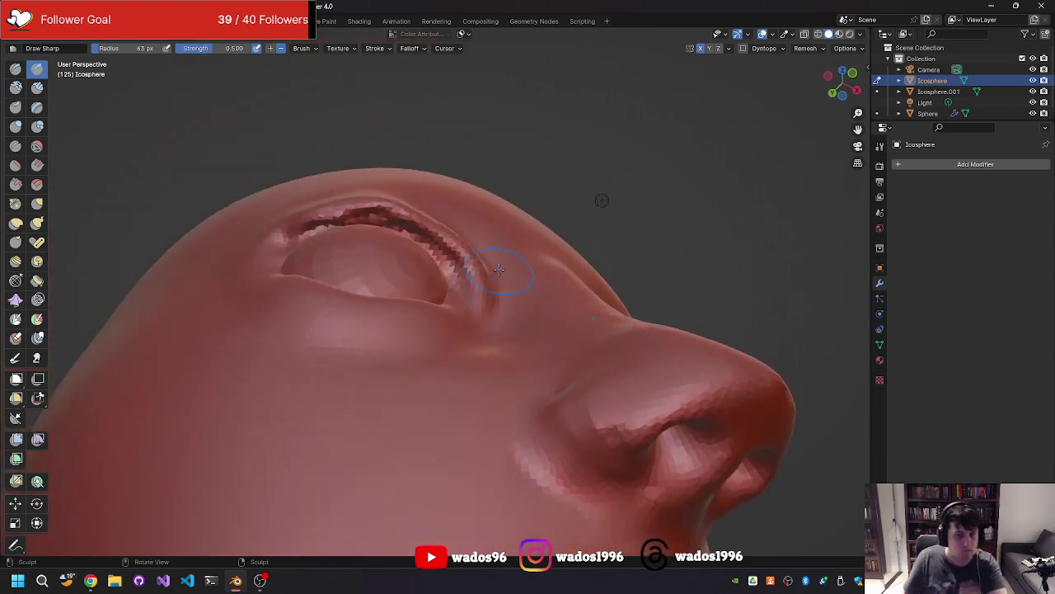
left_click_drag(368, 215, 401, 232)
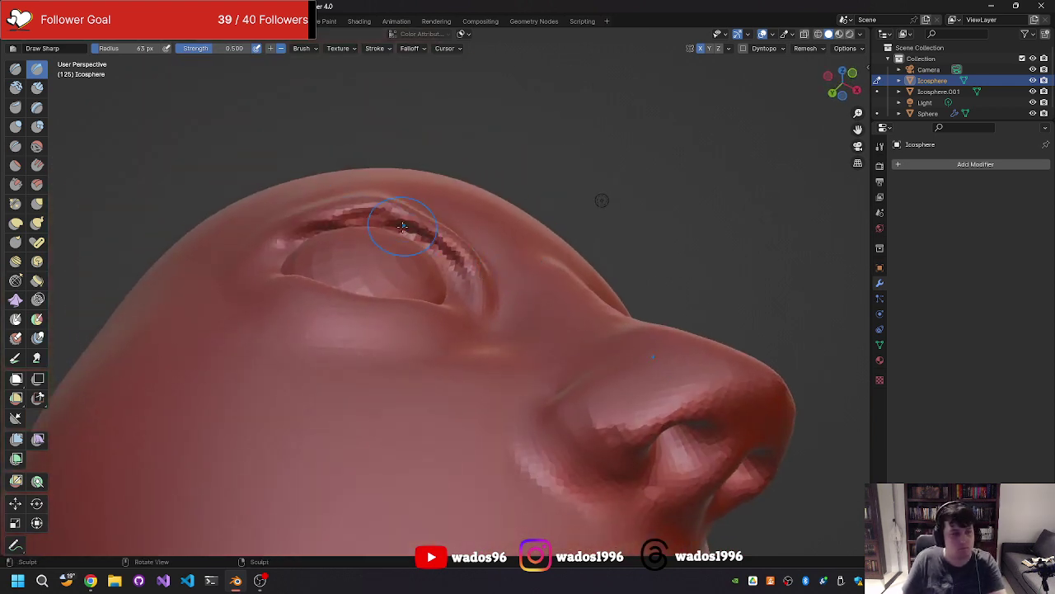
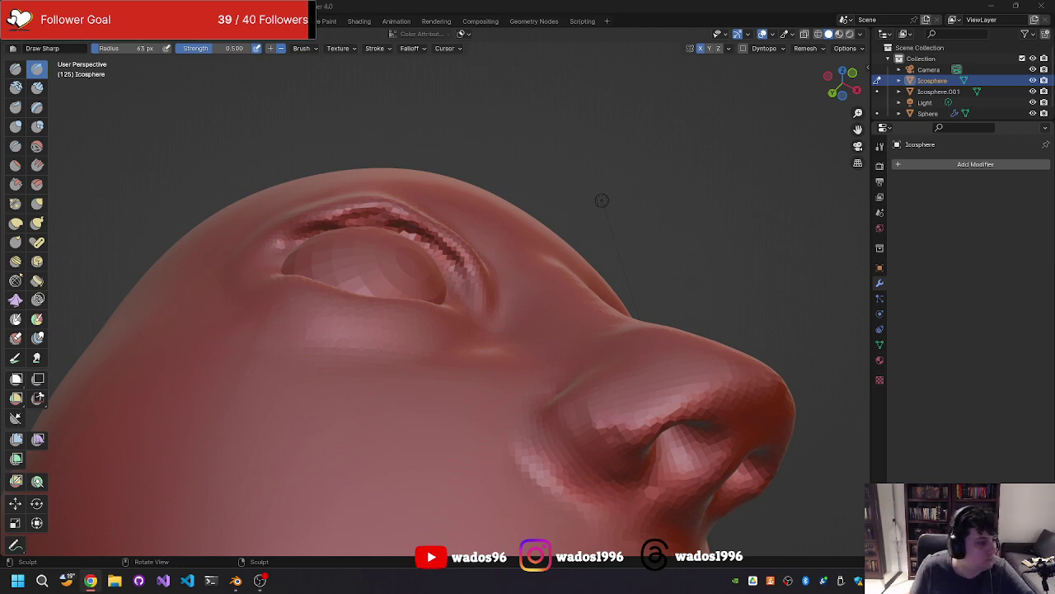
Step: Deepen the upper eyelid crease with the Draw Sharp brush from a frontal view
mouse_move(602, 201)
middle_mouse_down()
mouse_move(518, 318)
mouse_move(513, 342)
middle_mouse_up()
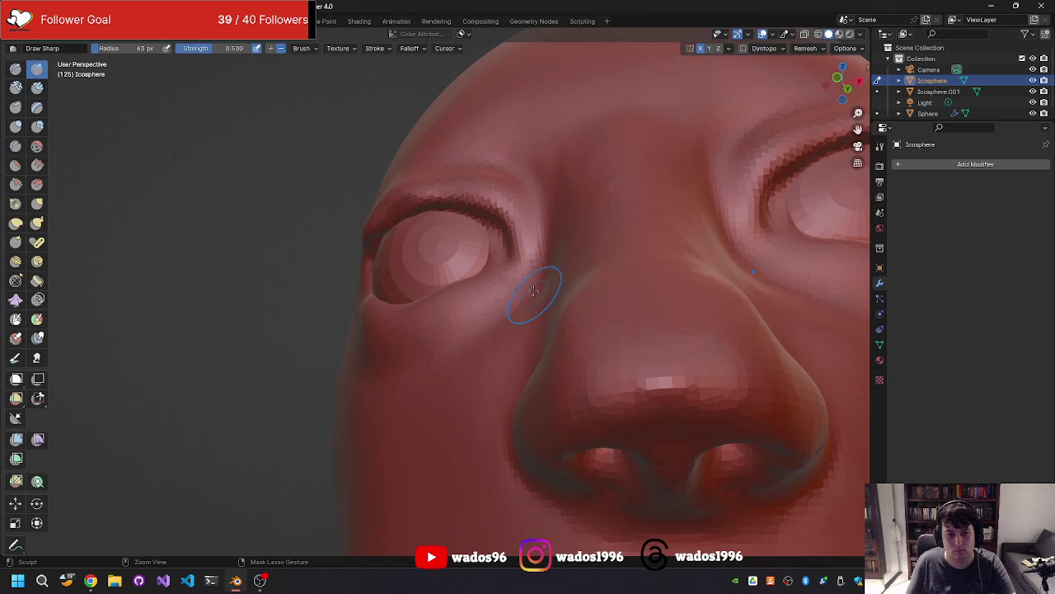
mouse_move(537, 288)
middle_mouse_down()
mouse_move(537, 249)
mouse_move(410, 207)
middle_mouse_up()
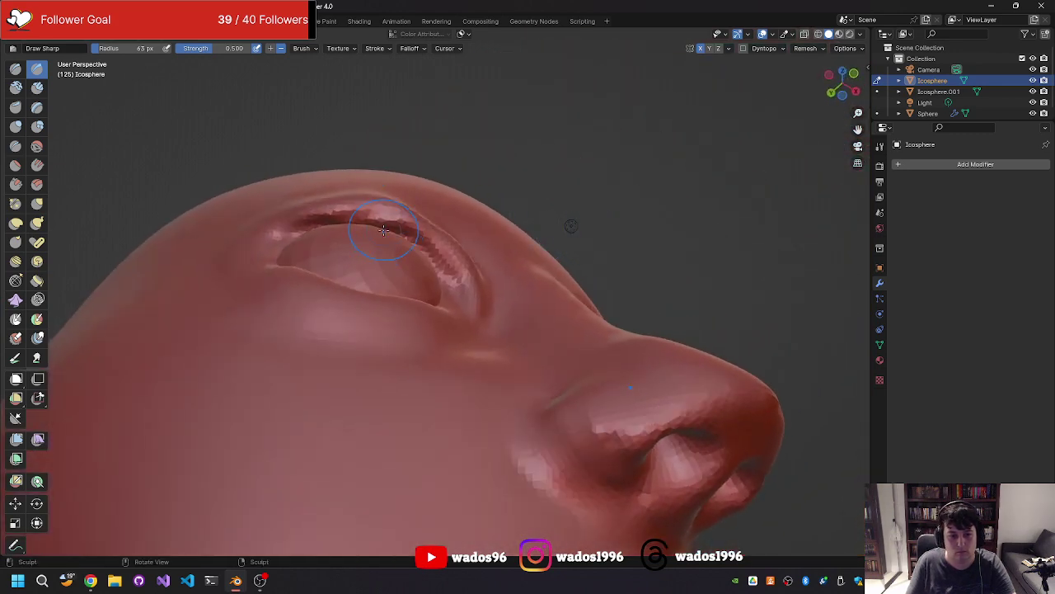
left_click_drag(403, 234, 337, 210)
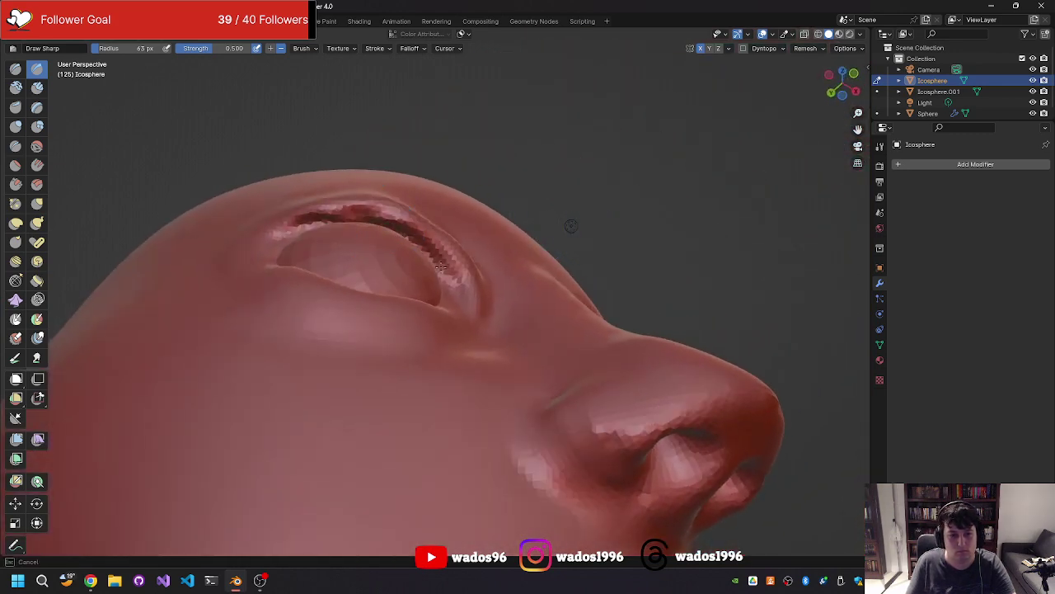
Step: Darken the inner corners of both eyes, checking the nose and eyes from several angles
mouse_move(388, 331)
middle_mouse_down()
mouse_move(507, 381)
mouse_move(414, 294)
mouse_move(503, 294)
middle_mouse_up()
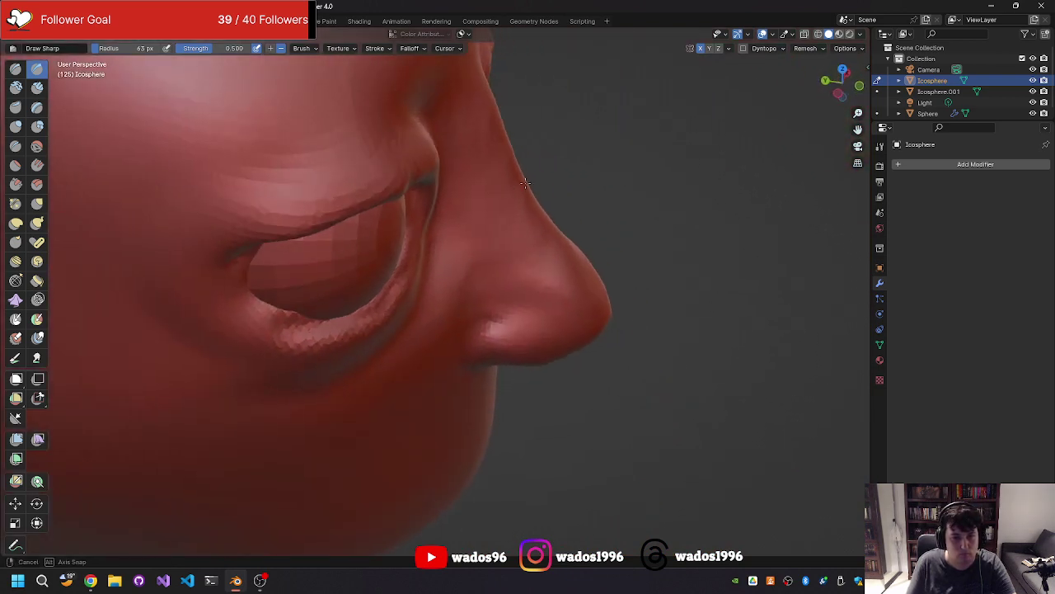
middle_click_drag(375, 236, 404, 271)
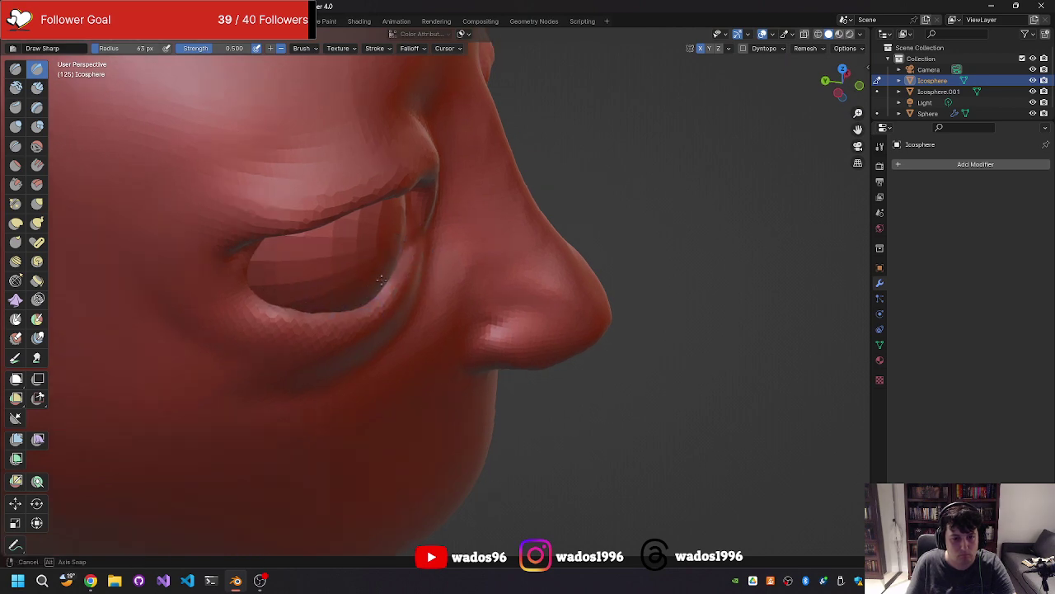
middle_click_drag(362, 285, 341, 258)
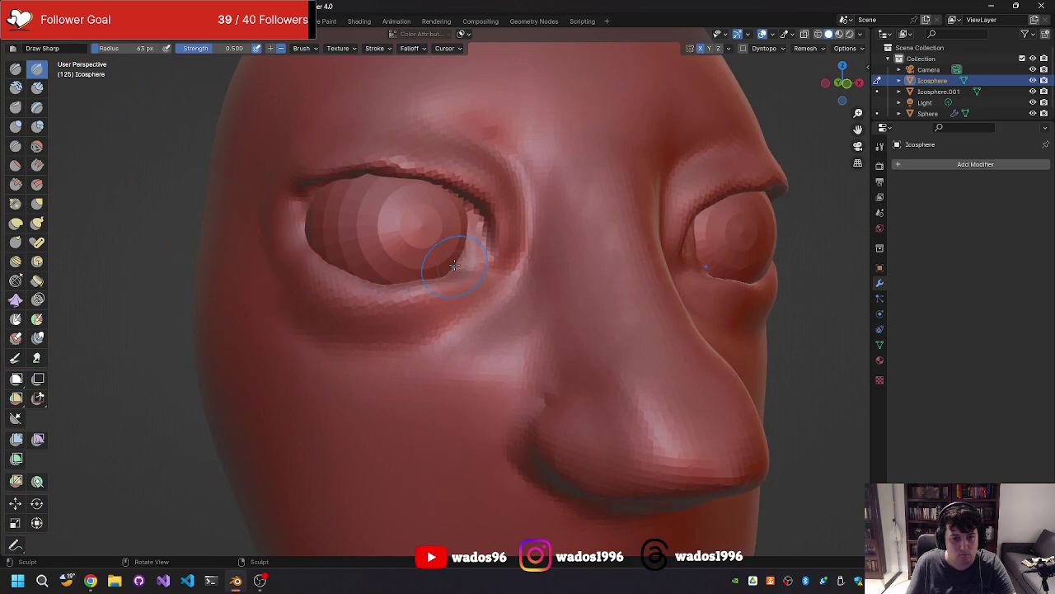
middle_click_drag(443, 273, 452, 261)
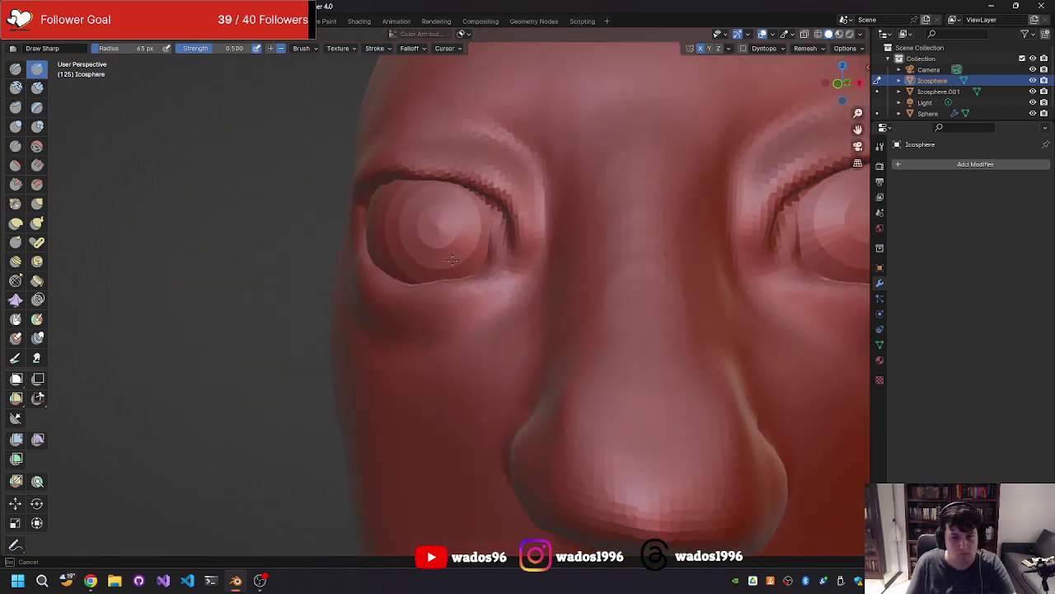
left_click_drag(489, 235, 500, 249)
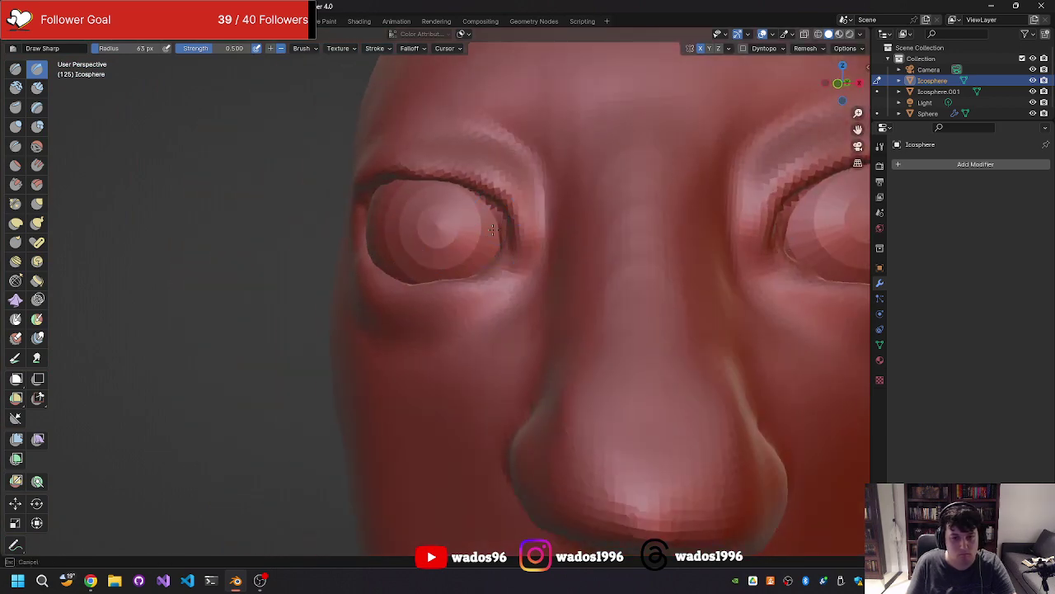
middle_click_drag(474, 266, 451, 263)
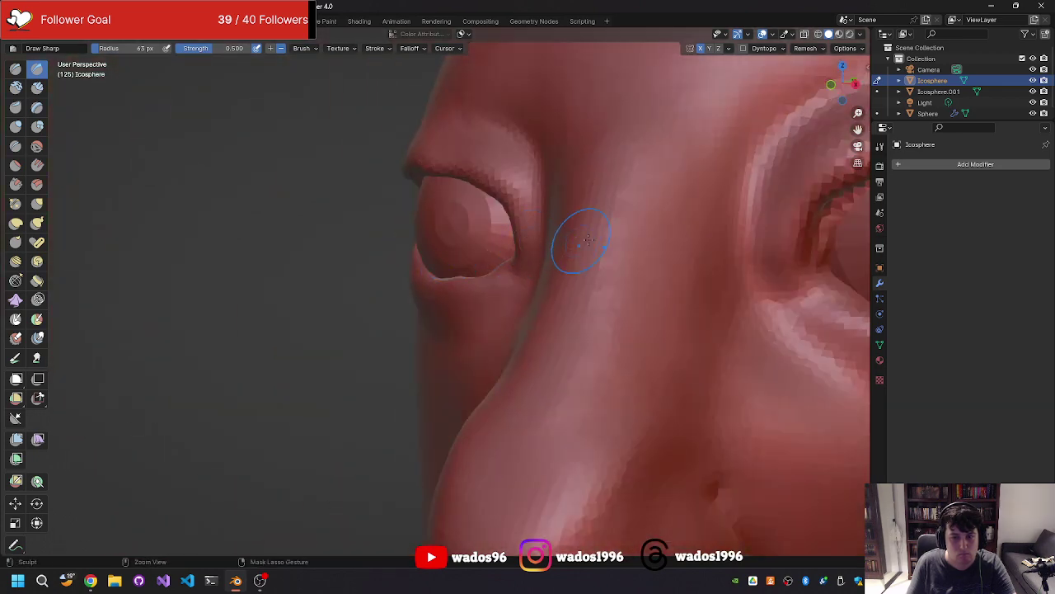
middle_click_drag(577, 236, 497, 243)
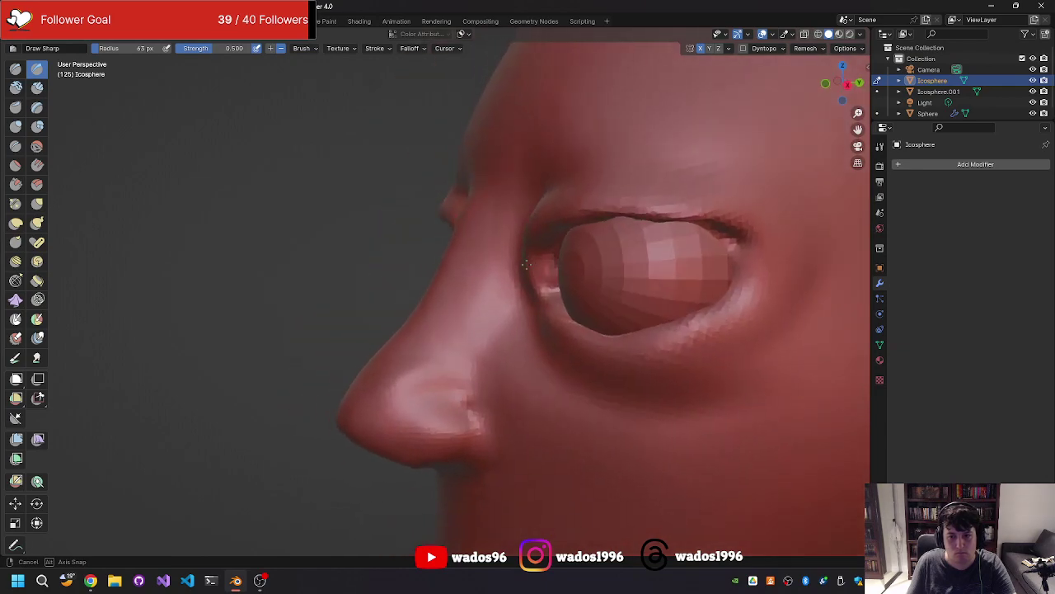
mouse_move(498, 242)
middle_mouse_down()
mouse_move(566, 260)
mouse_move(560, 285)
middle_mouse_up()
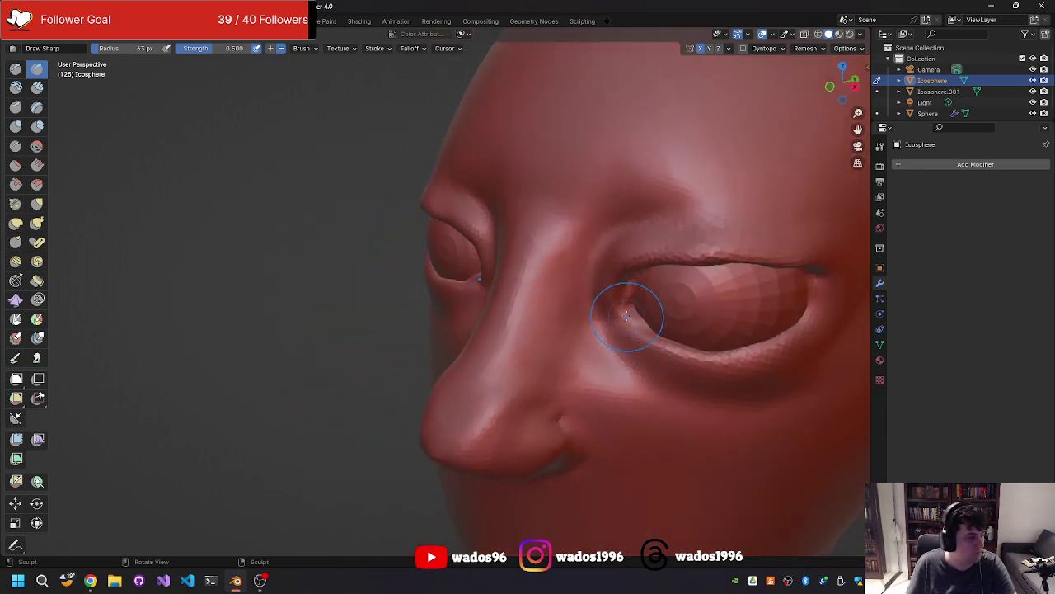
mouse_move(660, 307)
middle_mouse_down()
mouse_move(522, 268)
mouse_move(541, 257)
middle_mouse_up()
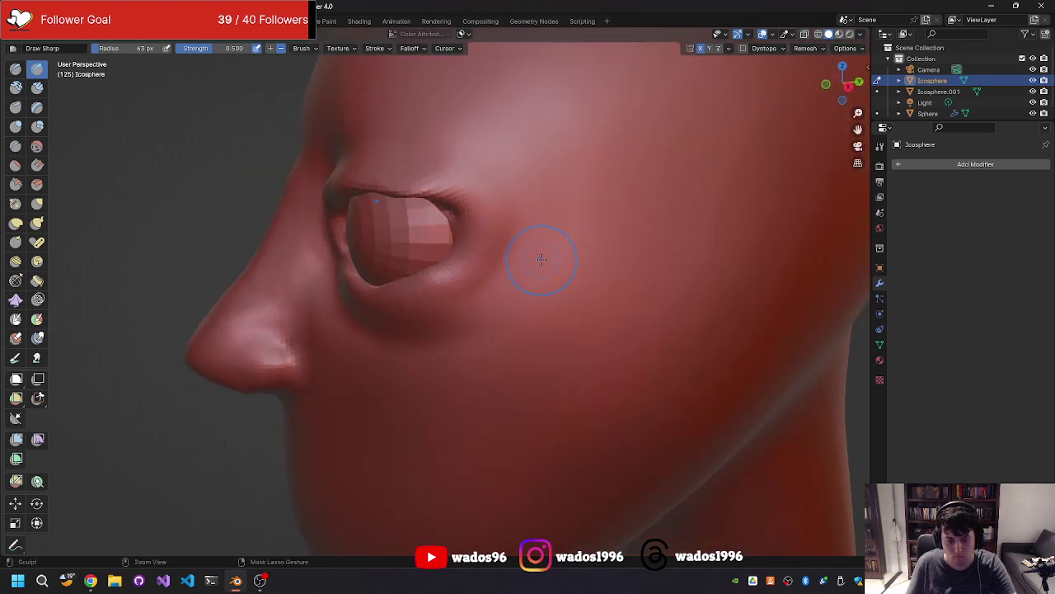
Step: Maximize the sculpting viewport and select the Crease brush
key("ctrl+space")
key("shift+space")
left_click(549, 242)
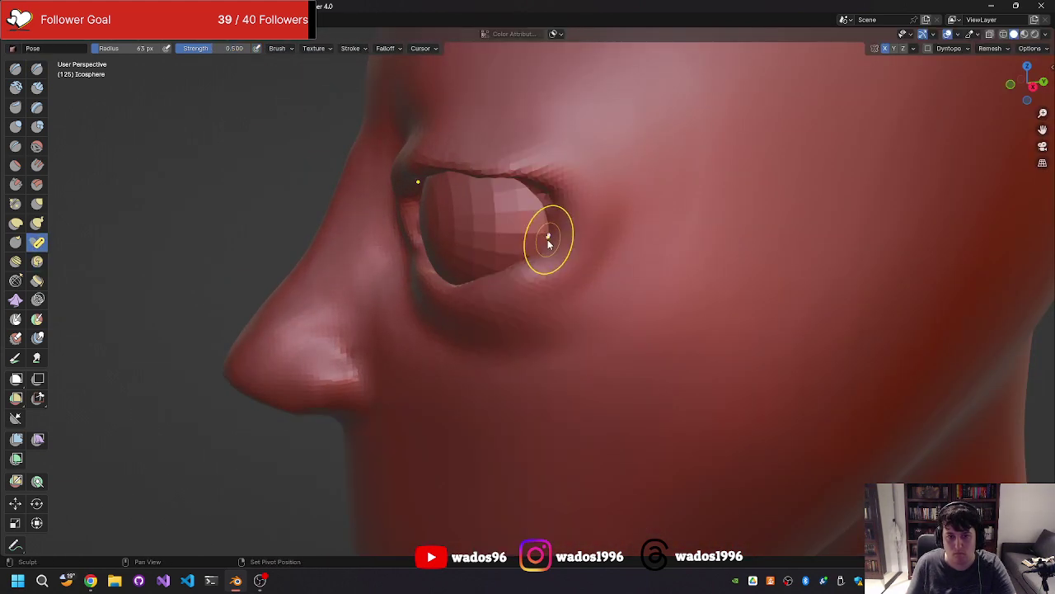
key("shift+space")
key("shift+c")
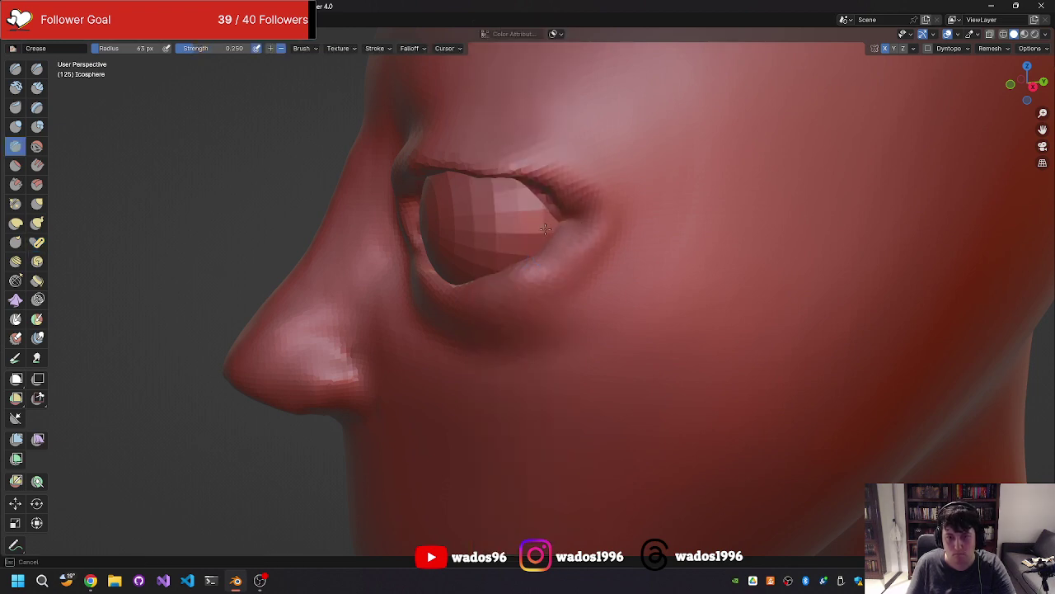
Step: Crease the skin fold beside the eye corner, then check it from front and side
mouse_move(578, 221)
middle_mouse_down()
mouse_move(658, 217)
mouse_move(638, 195)
middle_mouse_up()
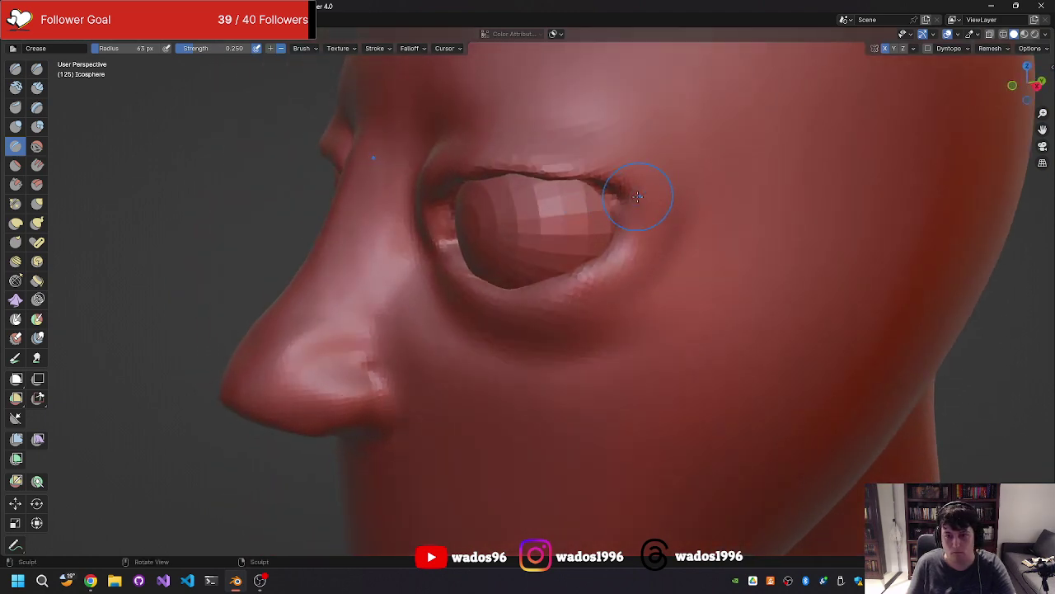
left_click_drag(677, 226, 671, 216)
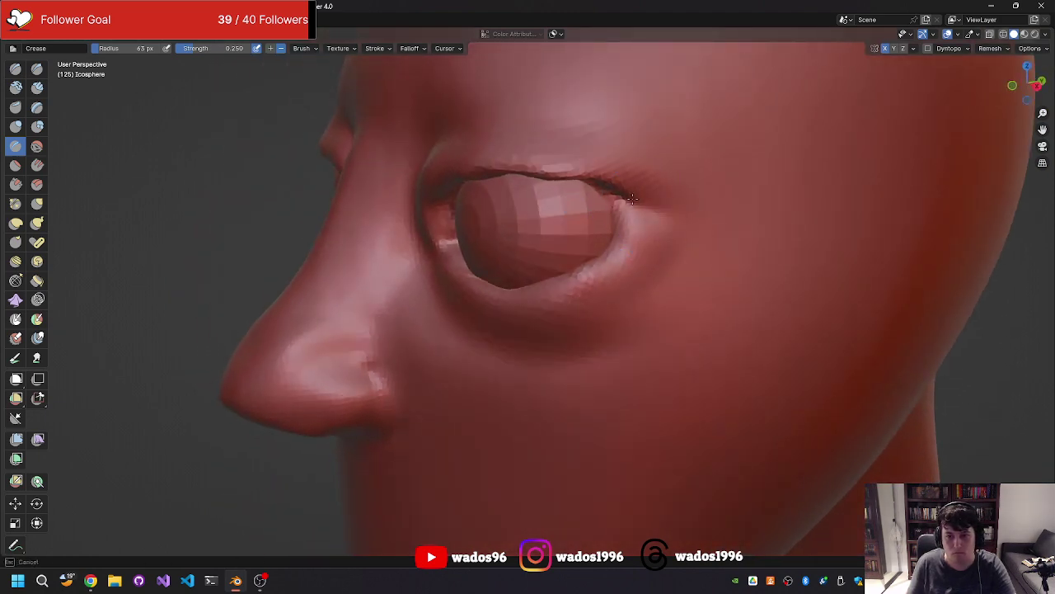
middle_click_drag(649, 227, 580, 234)
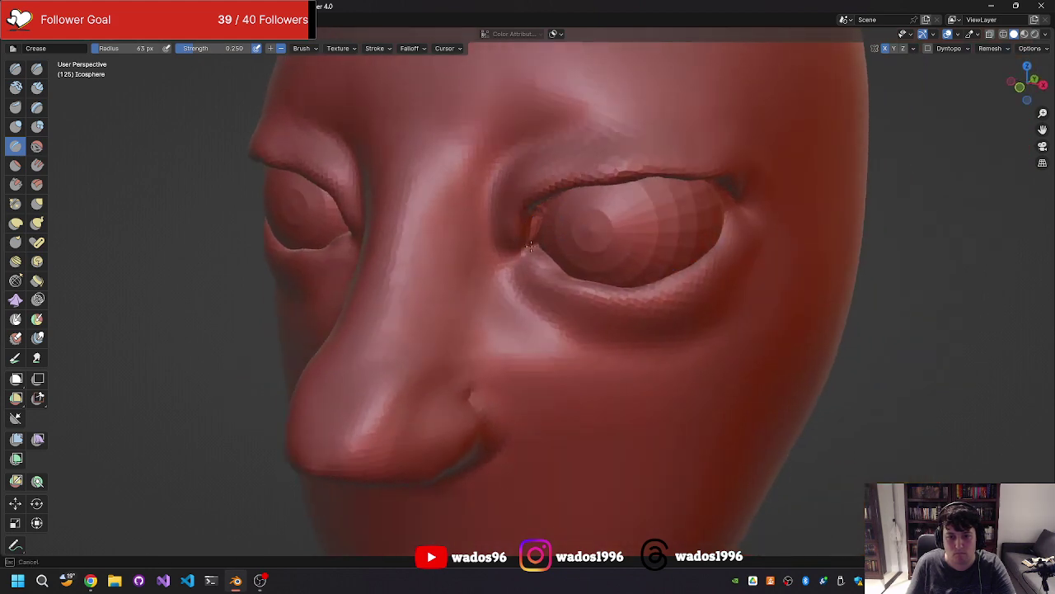
middle_click_drag(526, 240, 557, 220)
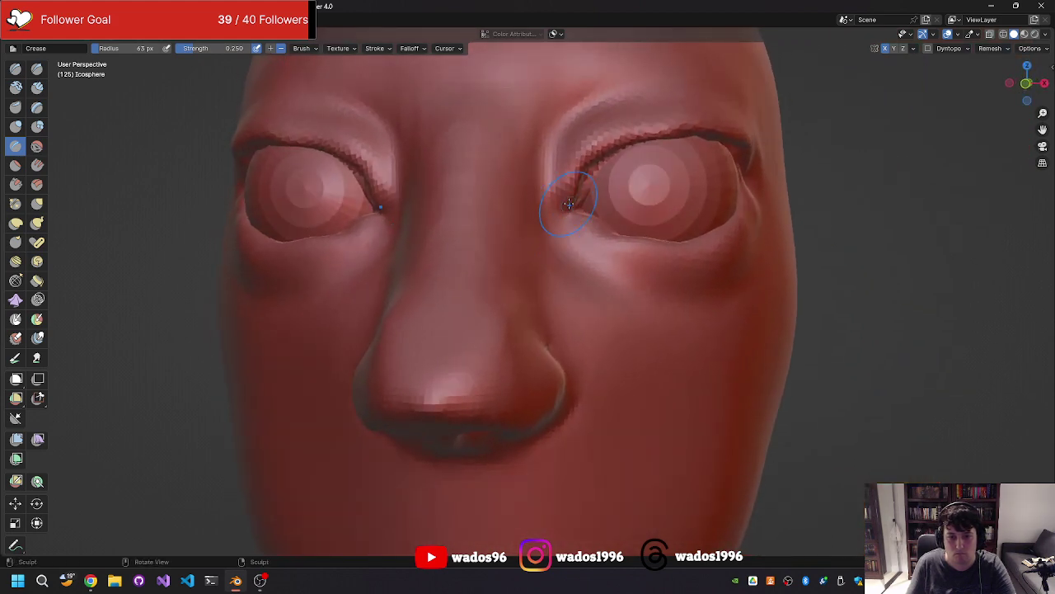
mouse_move(591, 174)
middle_mouse_down()
mouse_move(519, 215)
mouse_move(671, 207)
mouse_move(577, 242)
mouse_move(526, 245)
mouse_move(542, 254)
mouse_move(575, 240)
mouse_move(568, 249)
middle_mouse_up()
scroll(526, 244, "down", 3)
Step: With the Grab brush, pull the inner eye corner and lower eyelid into shape
key("g")
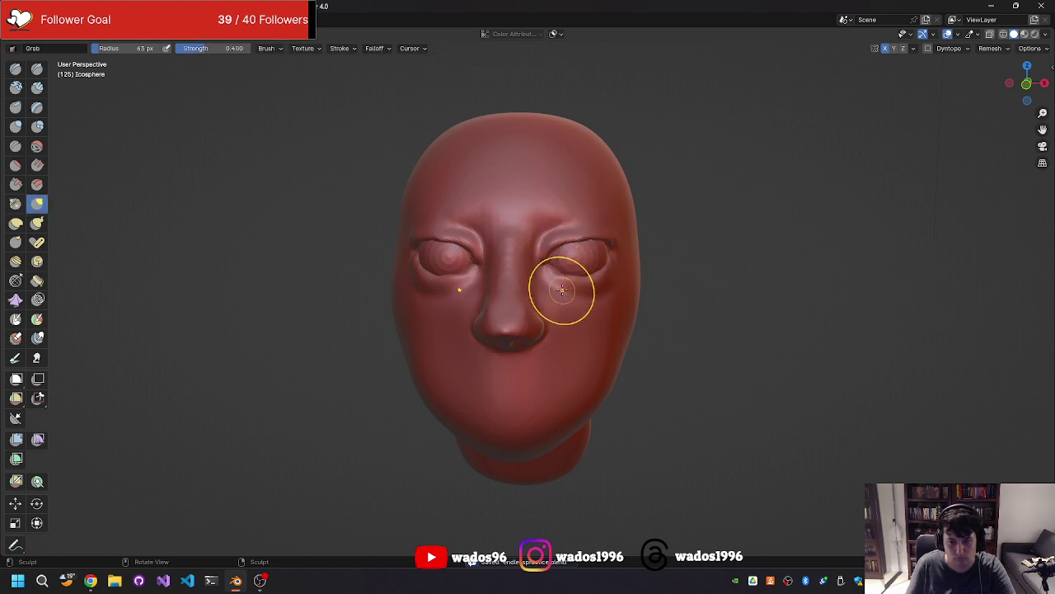
mouse_move(560, 289)
middle_mouse_down()
mouse_move(620, 250)
mouse_move(547, 285)
mouse_move(577, 272)
middle_mouse_up()
scroll(571, 257, "up", 4)
scroll(571, 256, "up", 3)
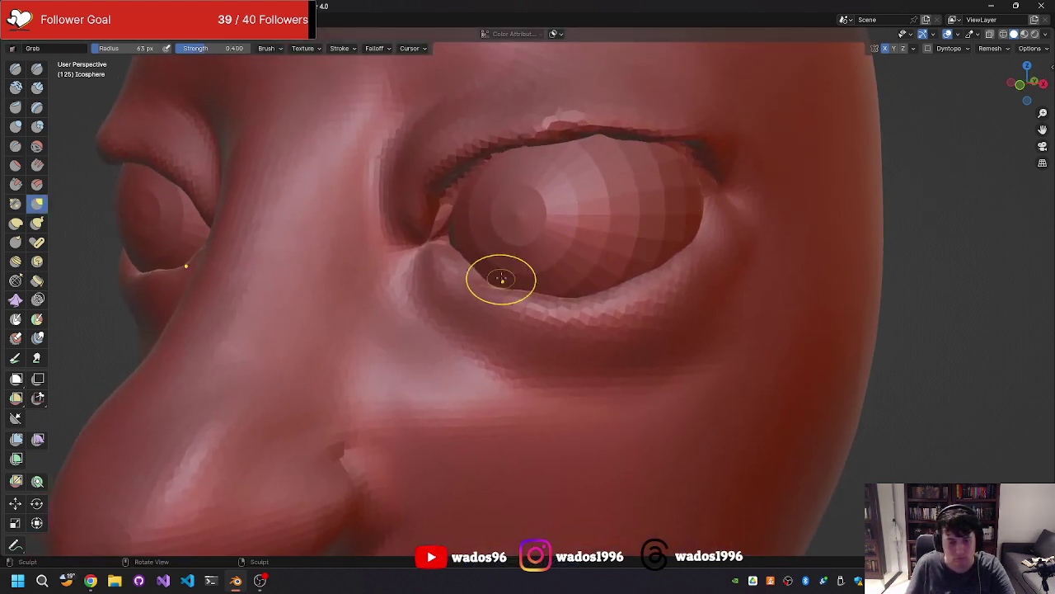
mouse_move(457, 248)
left_mouse_down()
mouse_move(424, 207)
mouse_move(454, 196)
left_mouse_up()
middle_click_drag(454, 196, 530, 283)
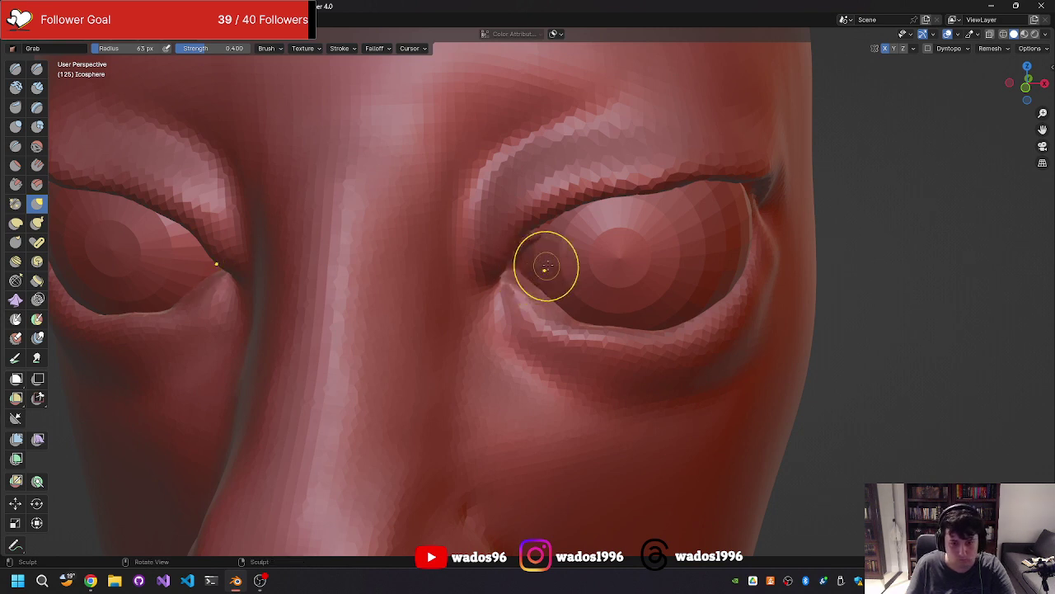
Step: Enlarge the Grab radius to 125 px, then 243 px, and pull the outer eye corner
key("f")
left_click(523, 276)
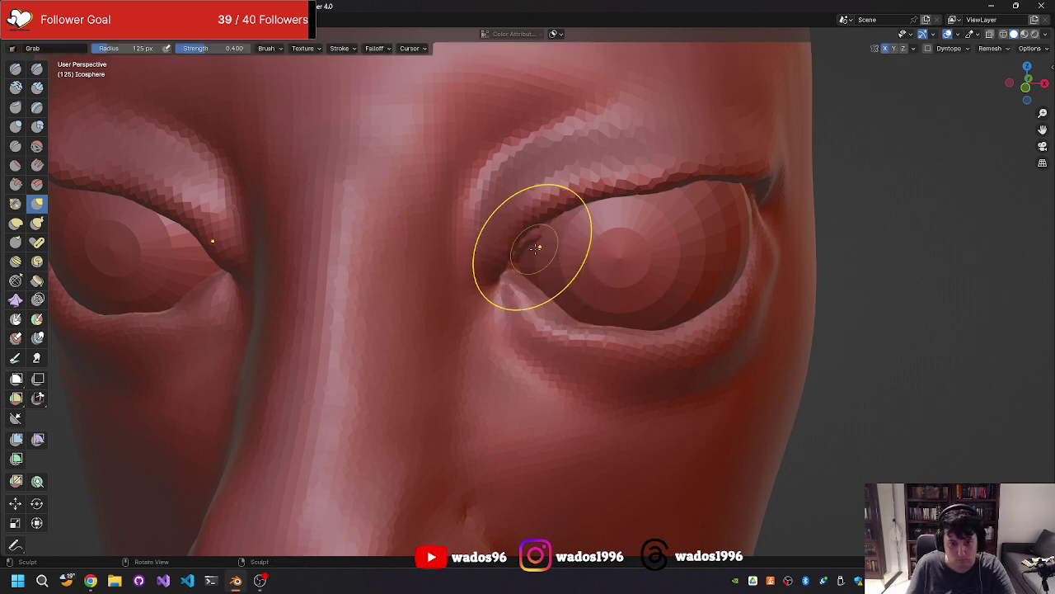
middle_click_drag(501, 271, 512, 274)
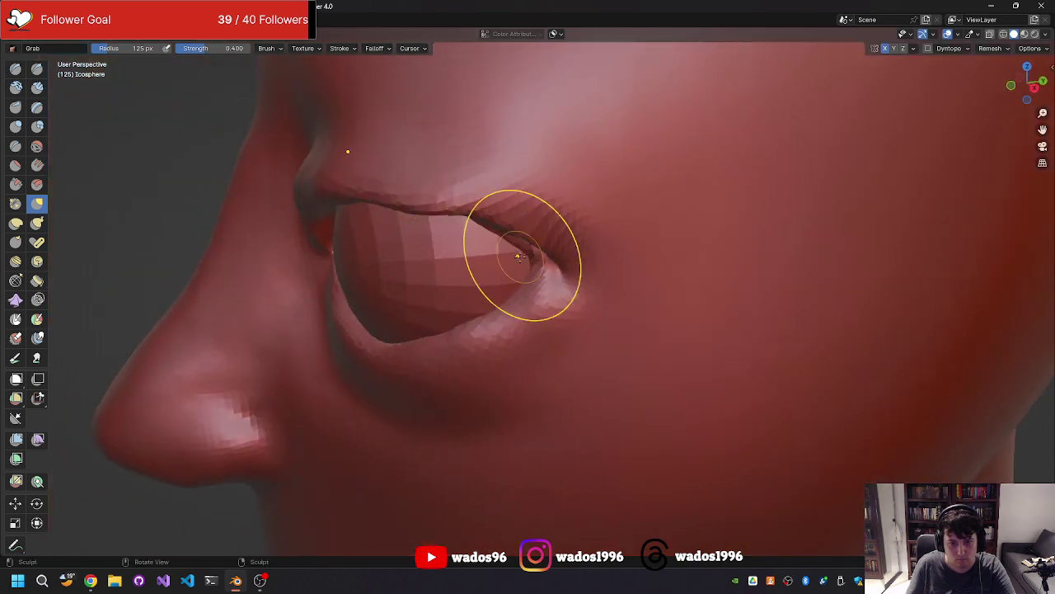
middle_click_drag(553, 247, 631, 223)
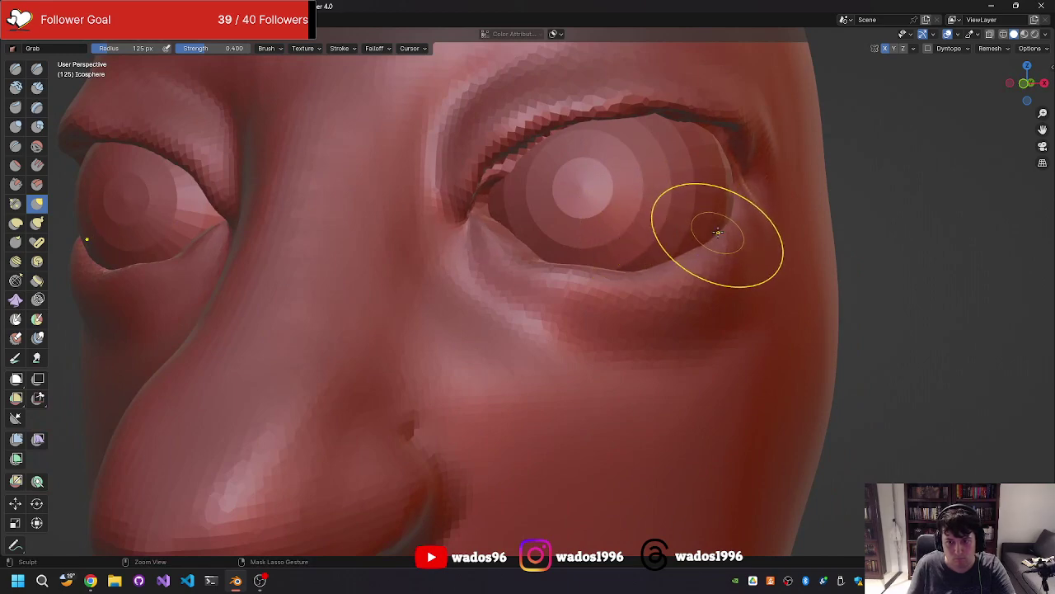
middle_click_drag(725, 233, 613, 235)
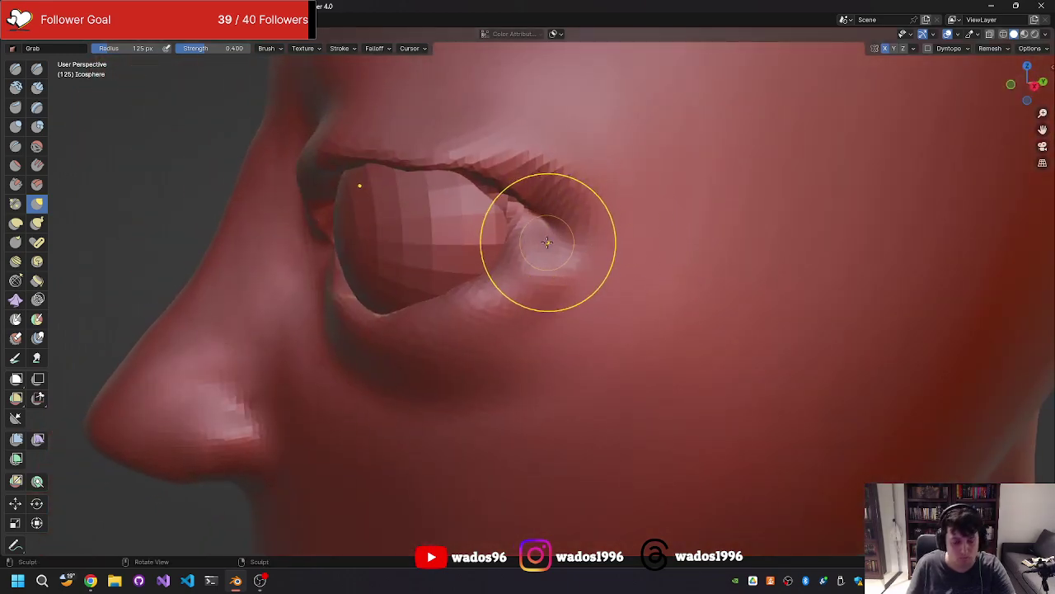
key("f")
left_click(682, 247)
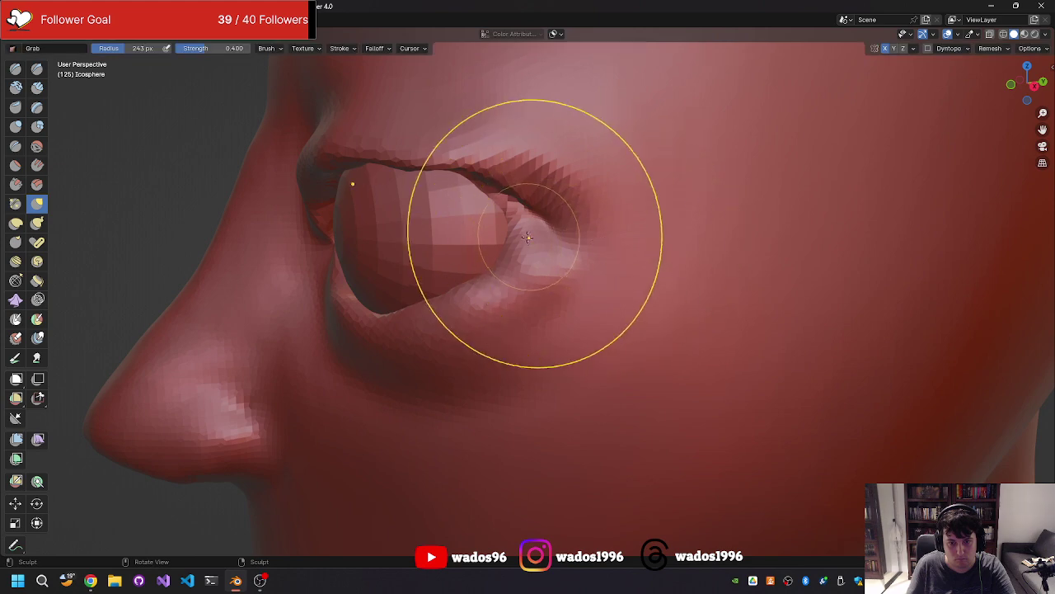
mouse_move(535, 247)
left_mouse_down()
mouse_move(478, 235)
mouse_move(536, 221)
left_mouse_up()
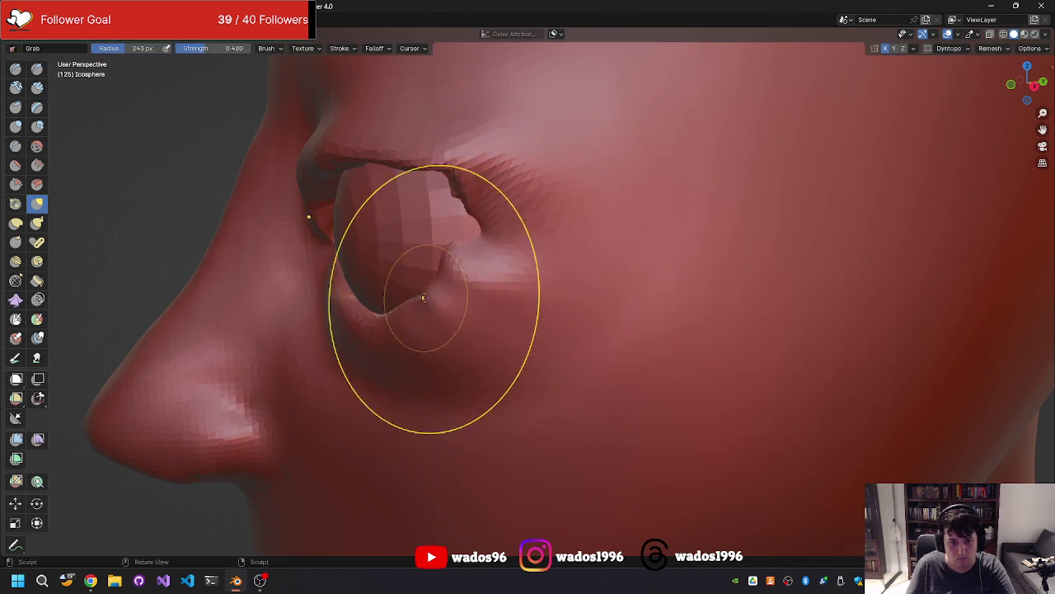
Step: Reshape the upper eyelid by pulling it down, then upward further
mouse_move(423, 299)
middle_mouse_down()
mouse_move(549, 256)
mouse_move(585, 288)
mouse_move(569, 258)
middle_mouse_up()
scroll(549, 257, "down", 2)
scroll(553, 262, "down", 3)
scroll(594, 298, "up", 4)
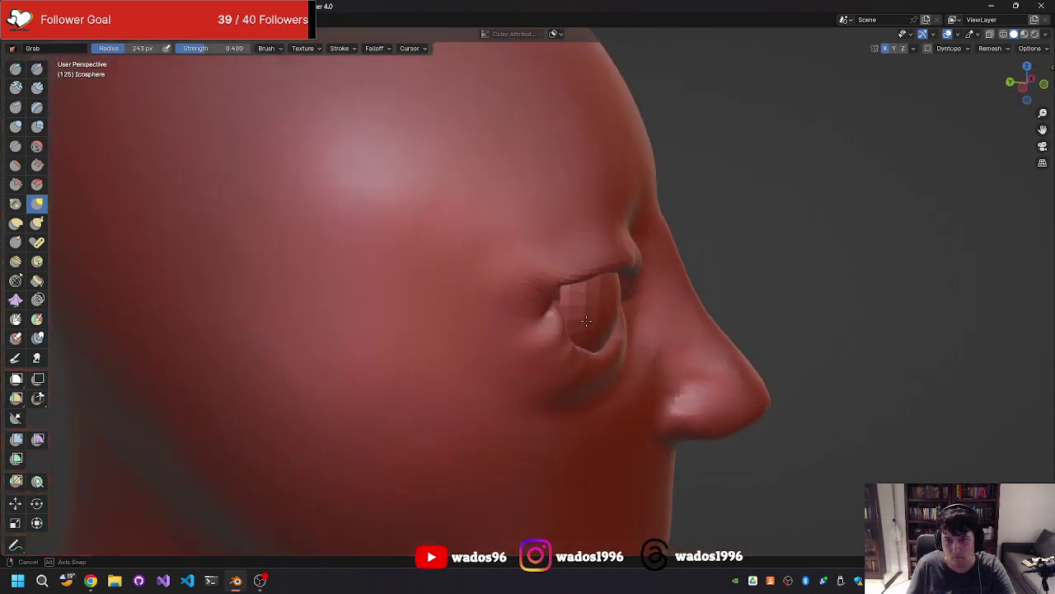
left_click_drag(569, 258, 552, 296)
middle_click_drag(568, 307, 547, 264)
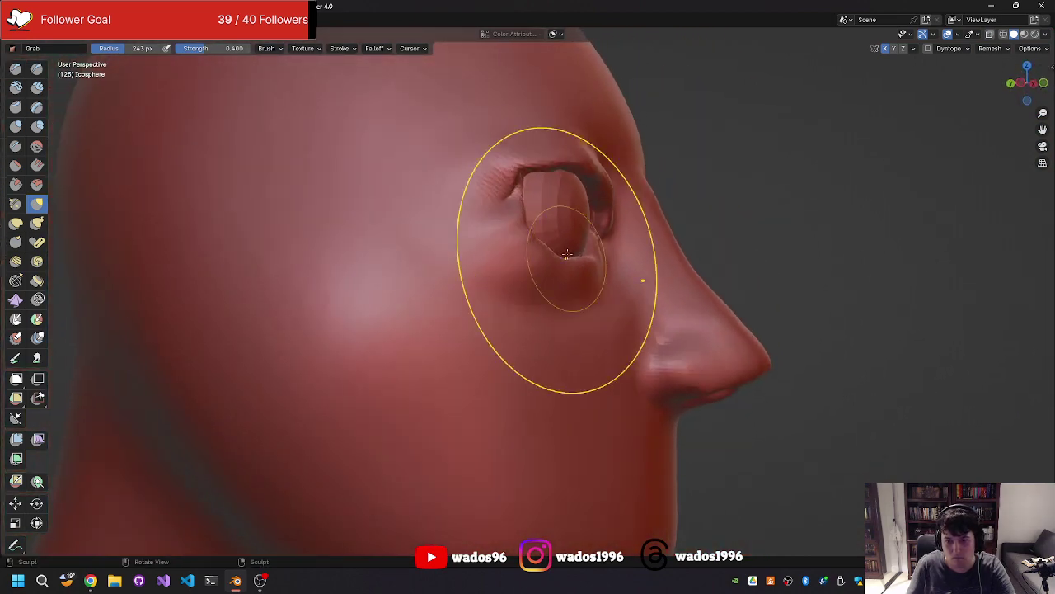
left_click_drag(577, 224, 546, 163)
mouse_move(546, 163)
middle_mouse_down()
mouse_move(569, 207)
mouse_move(484, 247)
mouse_move(535, 207)
mouse_move(549, 217)
middle_mouse_up()
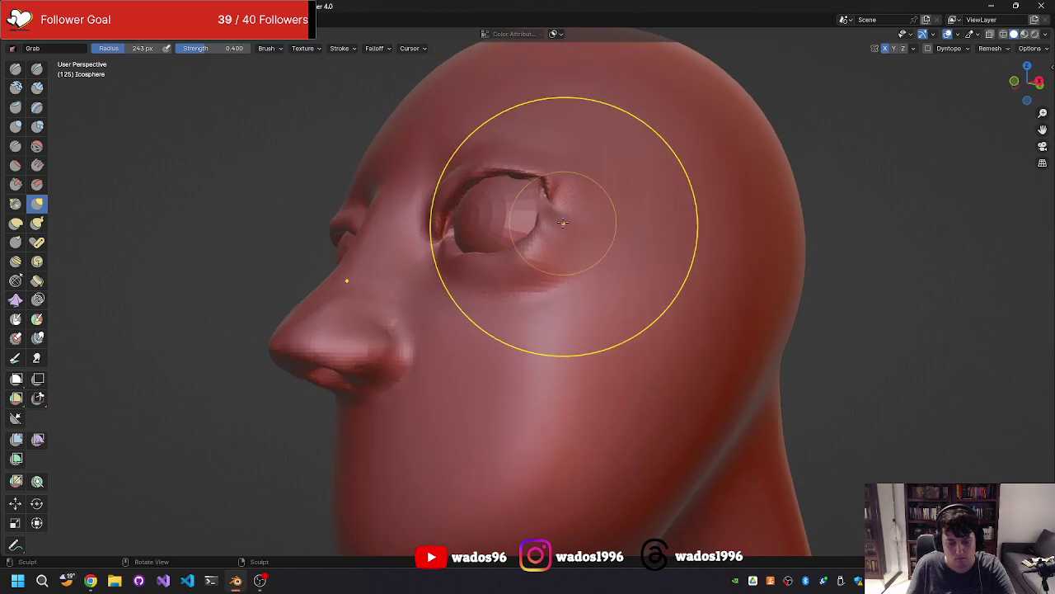
Step: Switch to the Smooth brush and orbit to a close frontal view of the eyes
key("s")
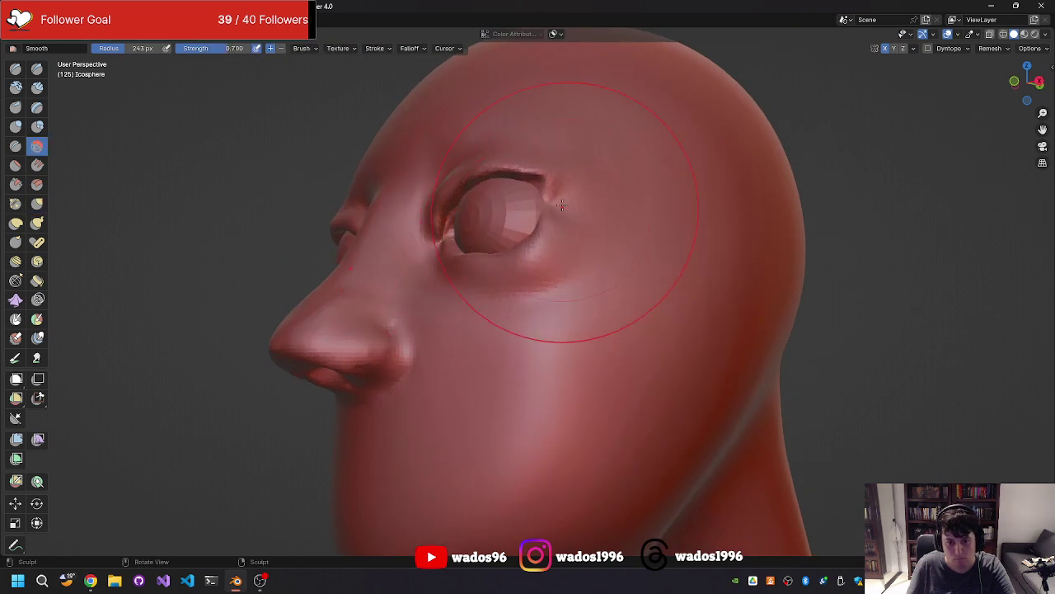
middle_click_drag(445, 205, 606, 251)
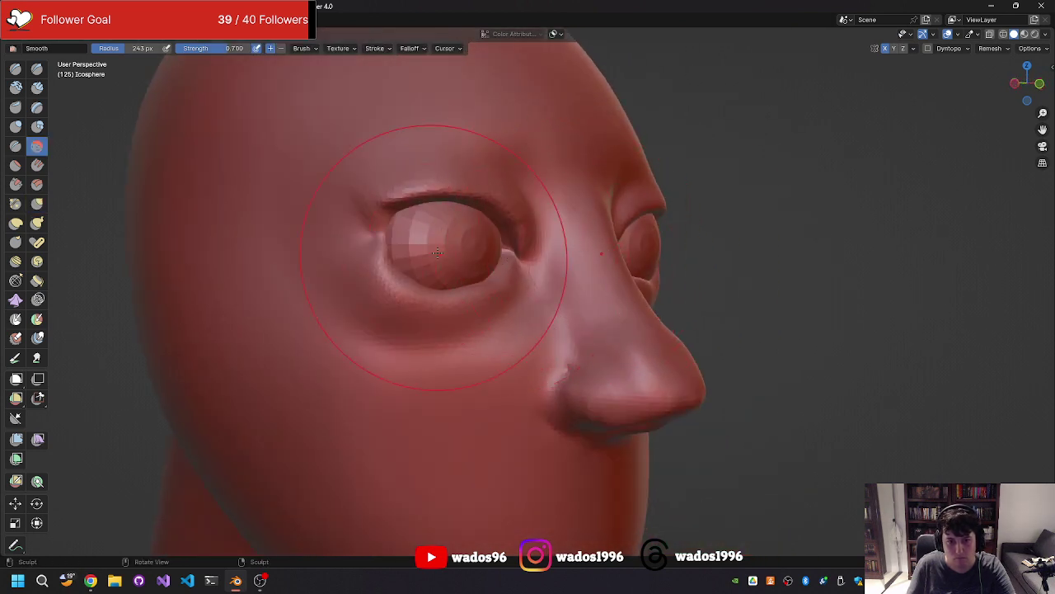
middle_click_drag(404, 219, 344, 288)
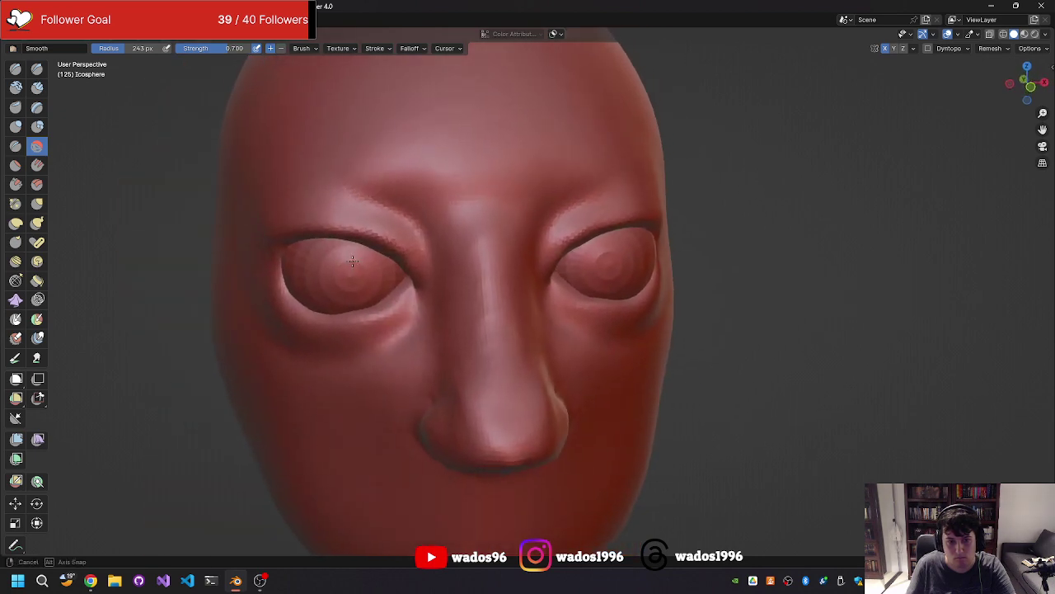
mouse_move(437, 266)
middle_mouse_down()
mouse_move(399, 274)
mouse_move(493, 163)
mouse_move(405, 208)
middle_mouse_up()
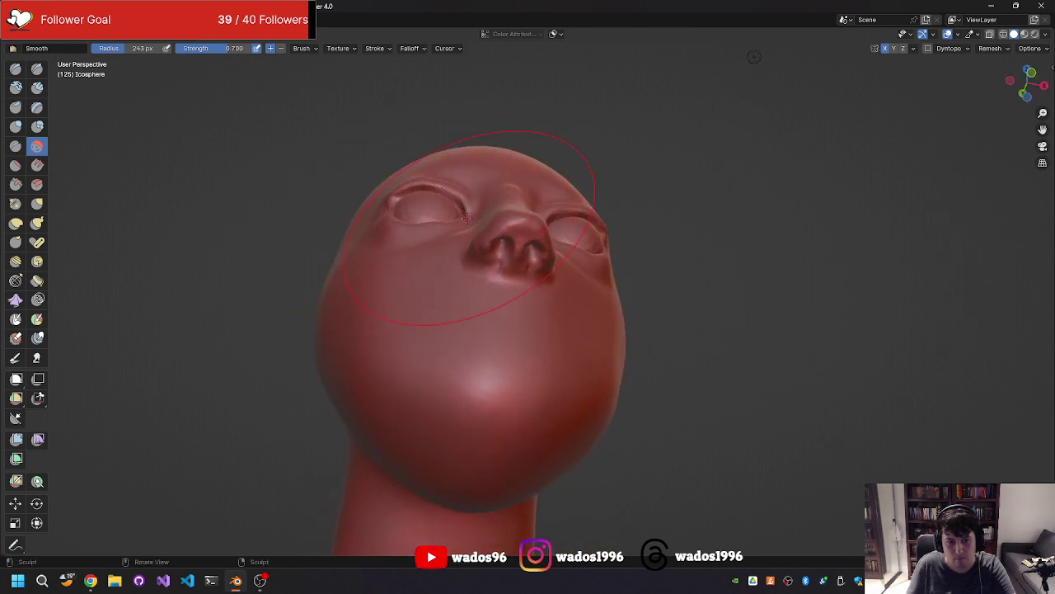
middle_click_drag(469, 214, 528, 255)
scroll(565, 224, "up", 3)
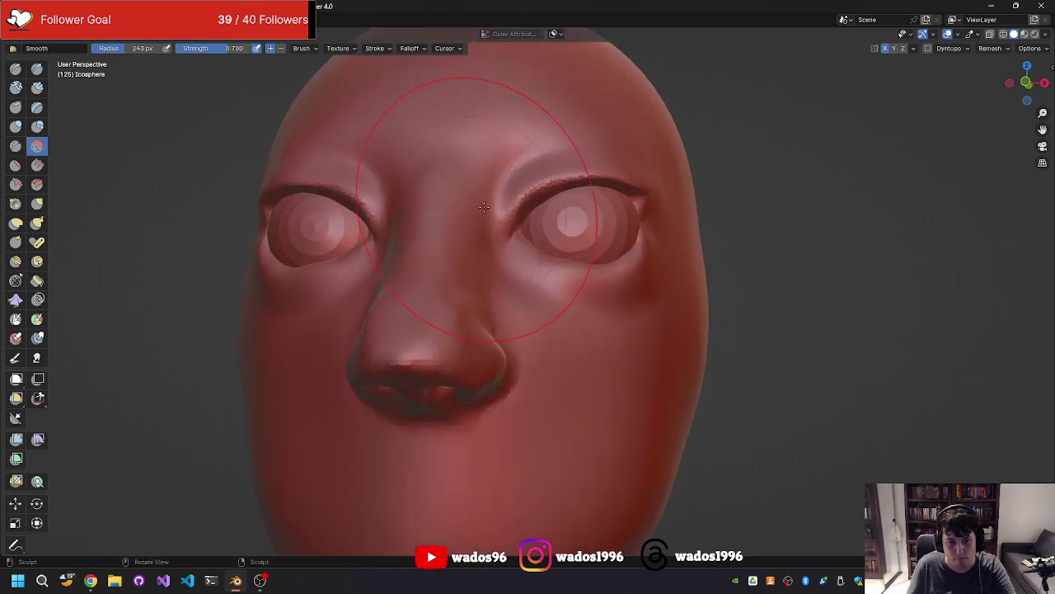
mouse_move(566, 224)
middle_mouse_down()
mouse_move(521, 183)
mouse_move(508, 215)
mouse_move(400, 260)
mouse_move(418, 245)
middle_mouse_up()
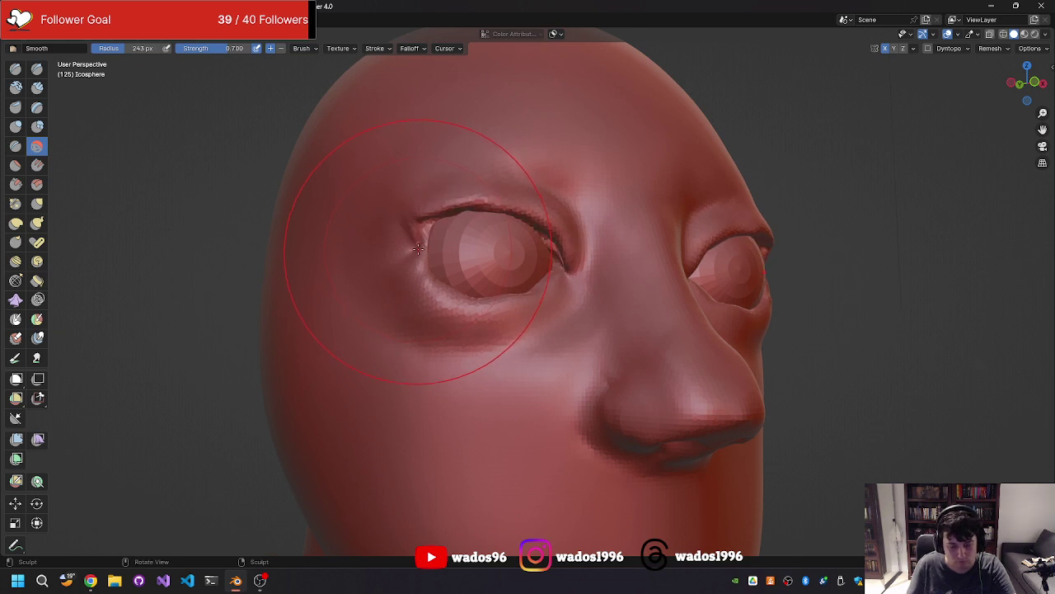
Step: Set the Smooth brush radius to 37 px and smooth the skin at the outer eye corner
key("f")
left_click(313, 348)
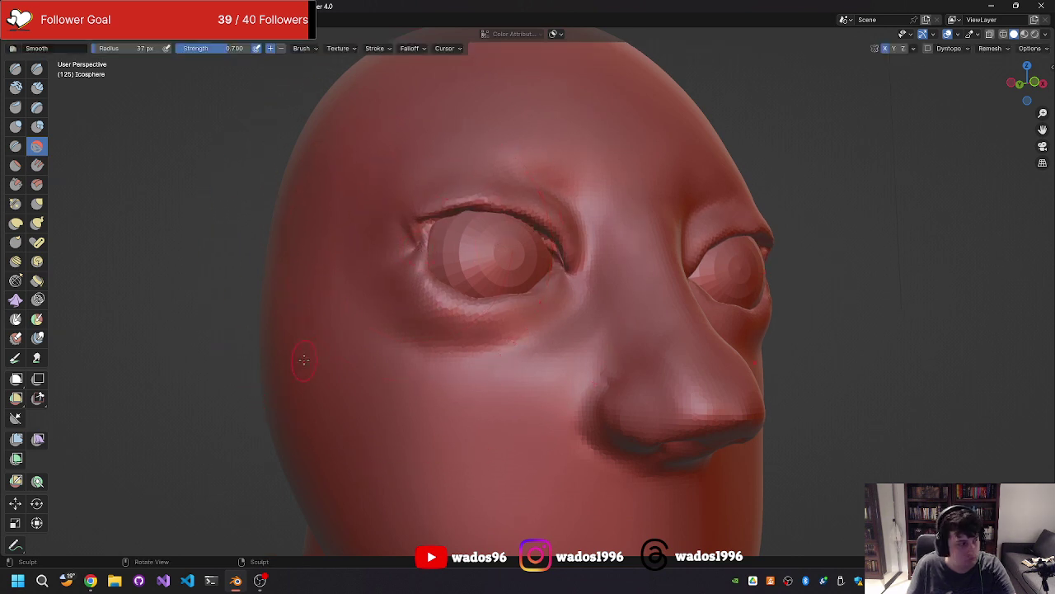
middle_click_drag(437, 253, 528, 190)
scroll(561, 165, "up", 3)
scroll(596, 147, "up", 5)
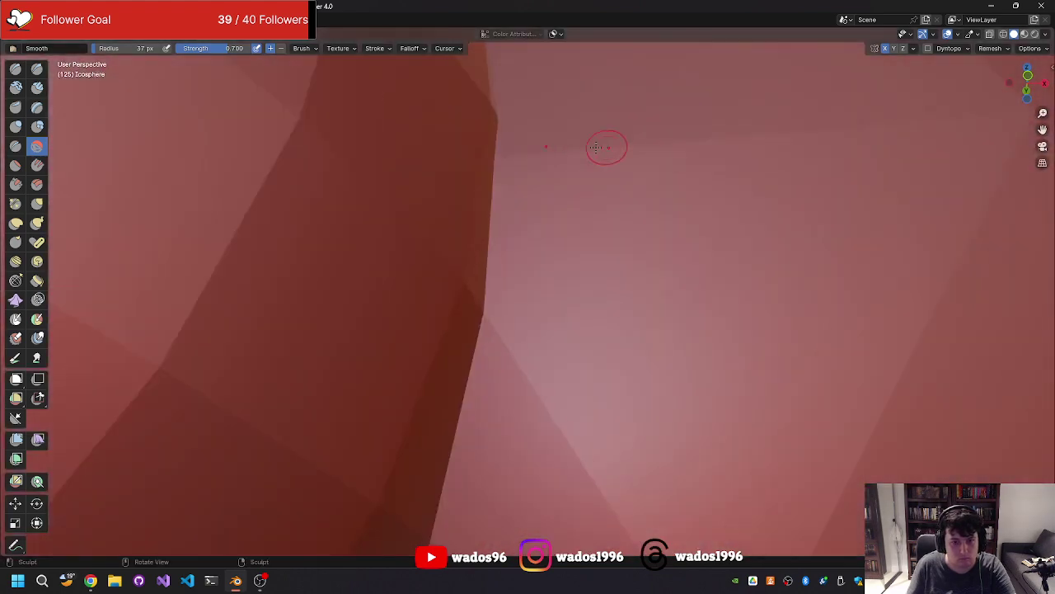
middle_click_drag(580, 152, 482, 224, "ctrl")
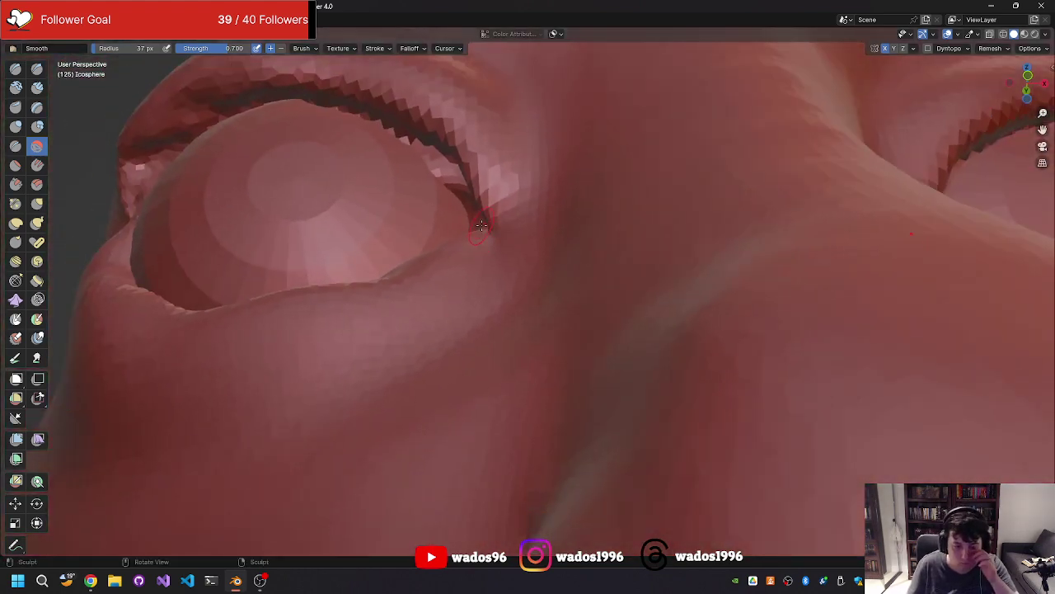
scroll(471, 241, "down", 2)
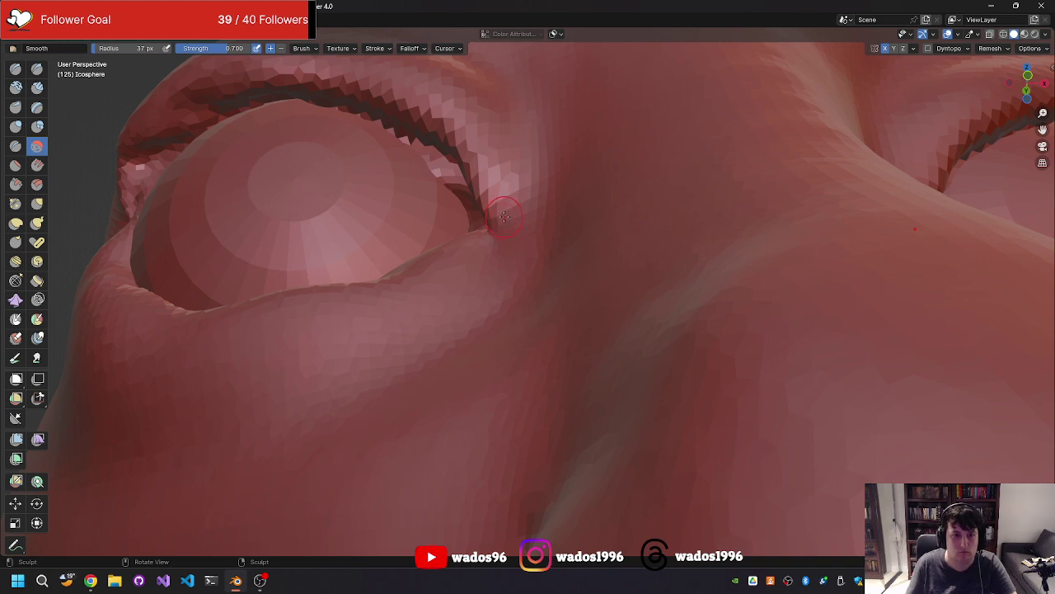
scroll(470, 238, "down", 2)
scroll(470, 236, "down", 2)
middle_click_drag(485, 233, 440, 219)
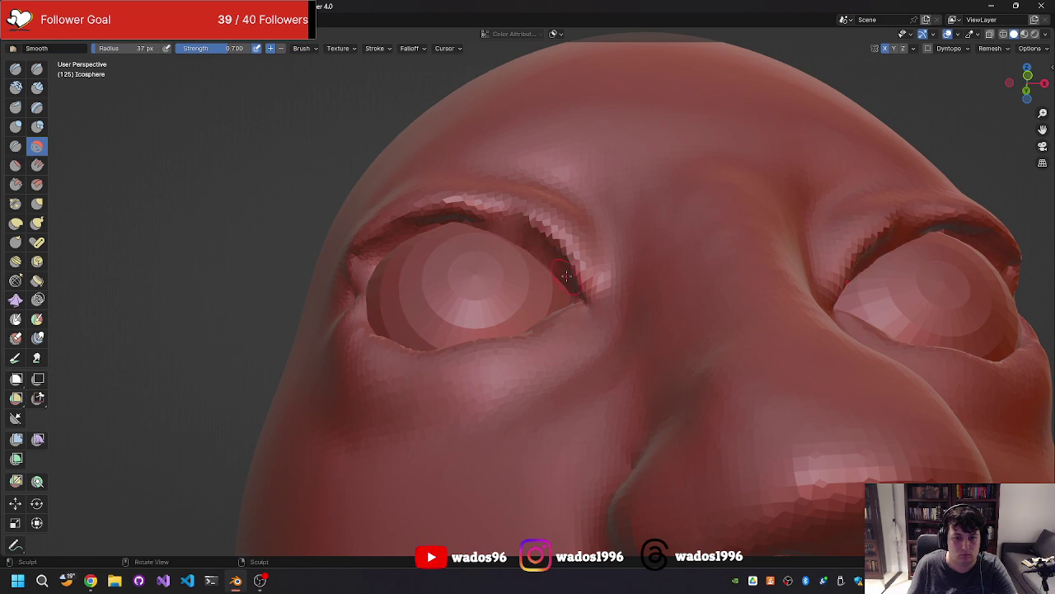
middle_click_drag(566, 275, 424, 299)
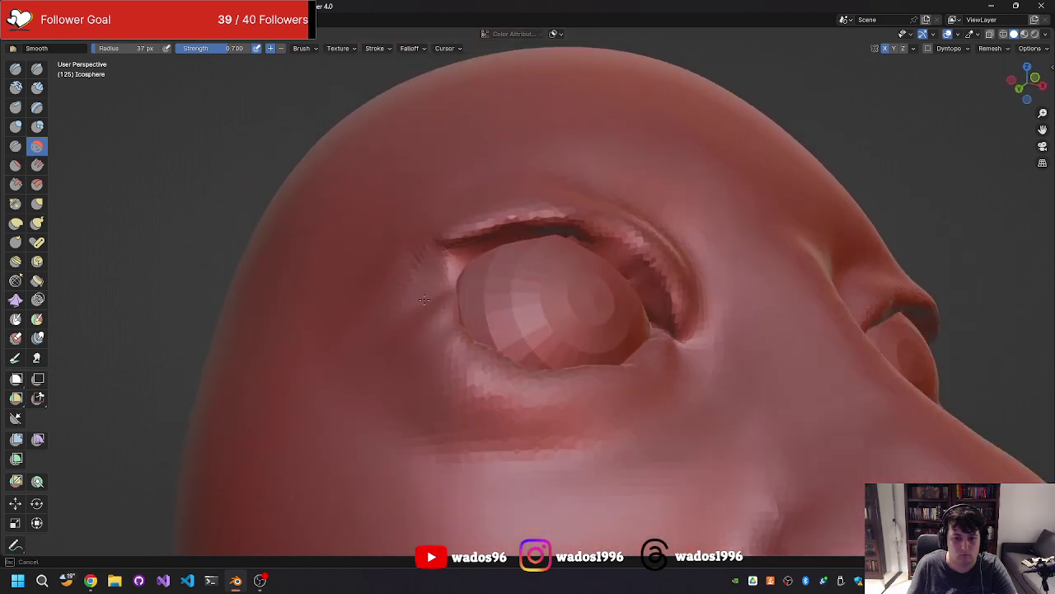
mouse_move(427, 339)
middle_mouse_down()
mouse_move(700, 261)
mouse_move(700, 247)
mouse_move(745, 230)
mouse_move(566, 301)
mouse_move(578, 284)
middle_mouse_up()
scroll(700, 261, "down", 4)
scroll(777, 156, "up", 5)
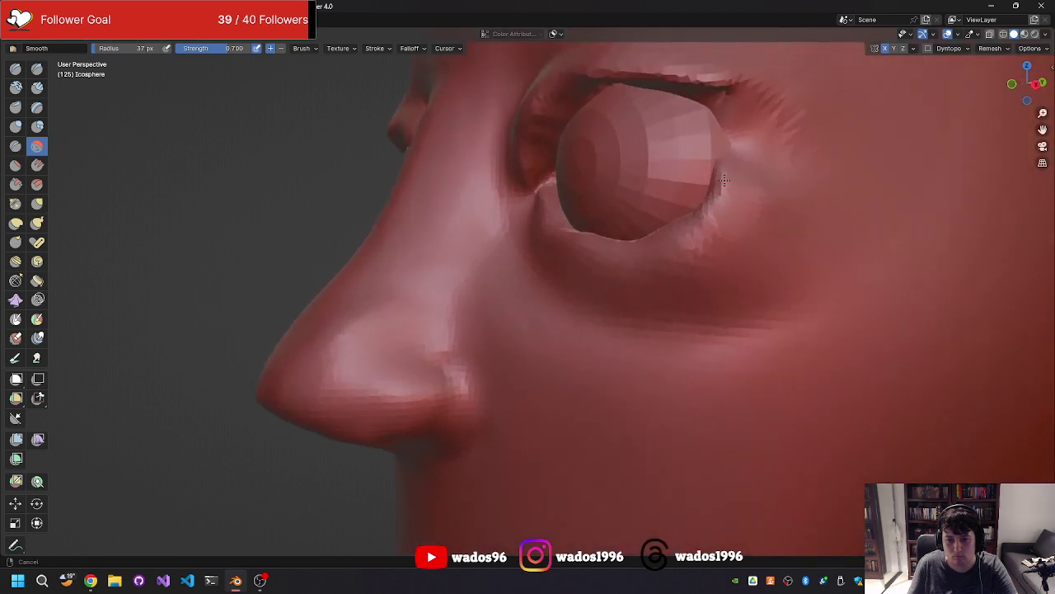
middle_click_drag(777, 156, 719, 206, "shift")
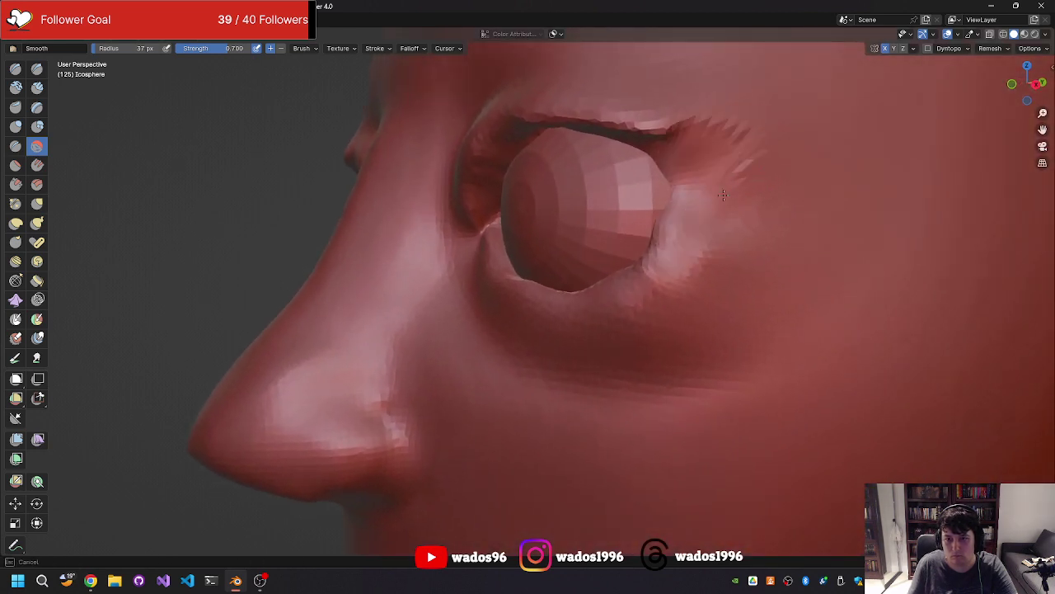
left_click_drag(691, 253, 679, 229, "ctrl")
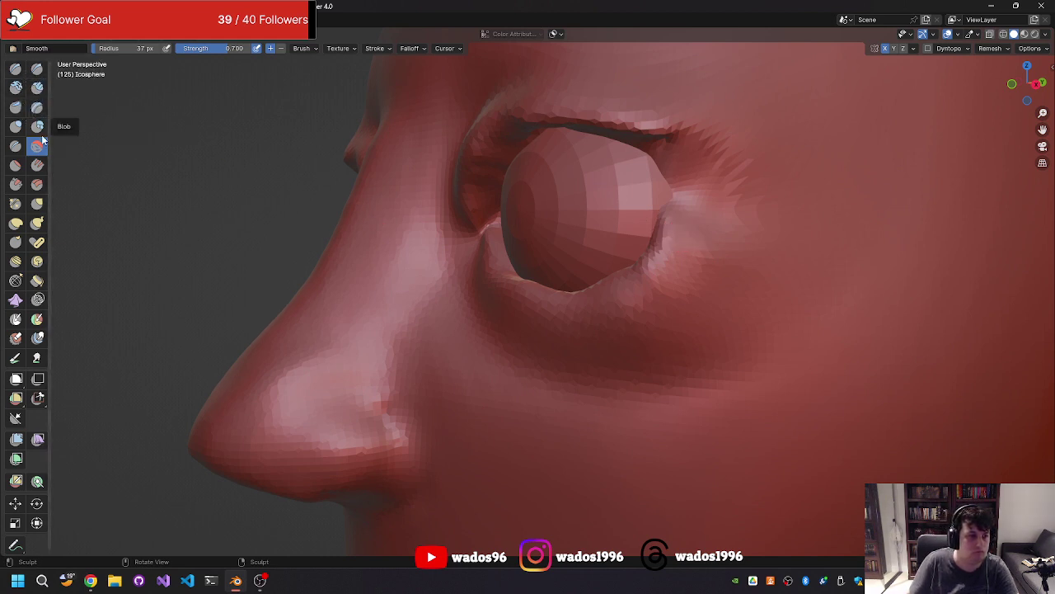
Step: Carve a Crease line at the outer eye corner and inspect it from front and side
left_click(15, 146)
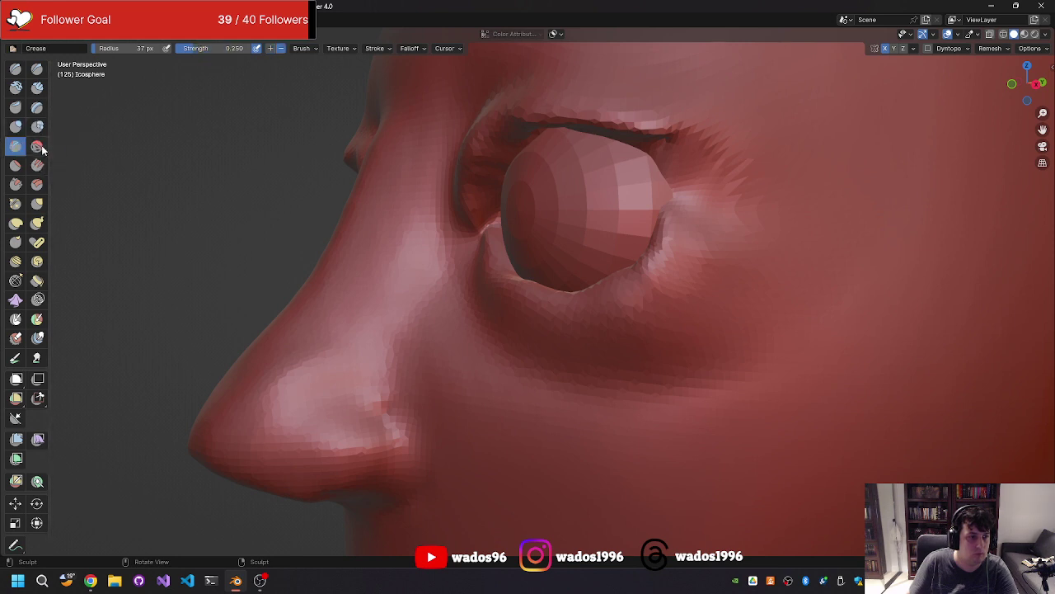
left_click_drag(680, 204, 698, 189)
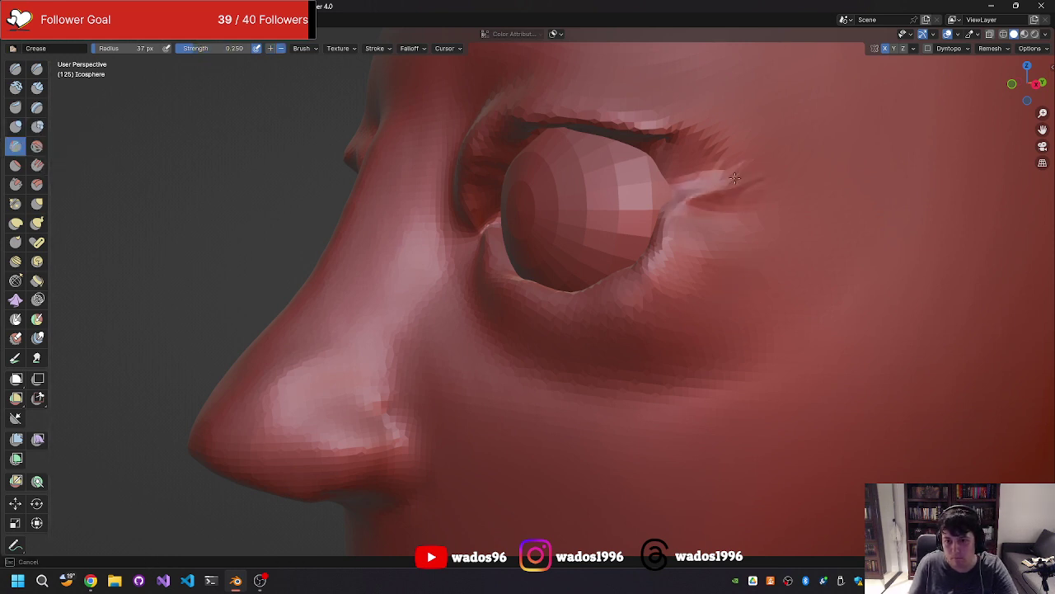
mouse_move(695, 182)
middle_mouse_down()
mouse_move(759, 232)
mouse_move(583, 259)
middle_mouse_up()
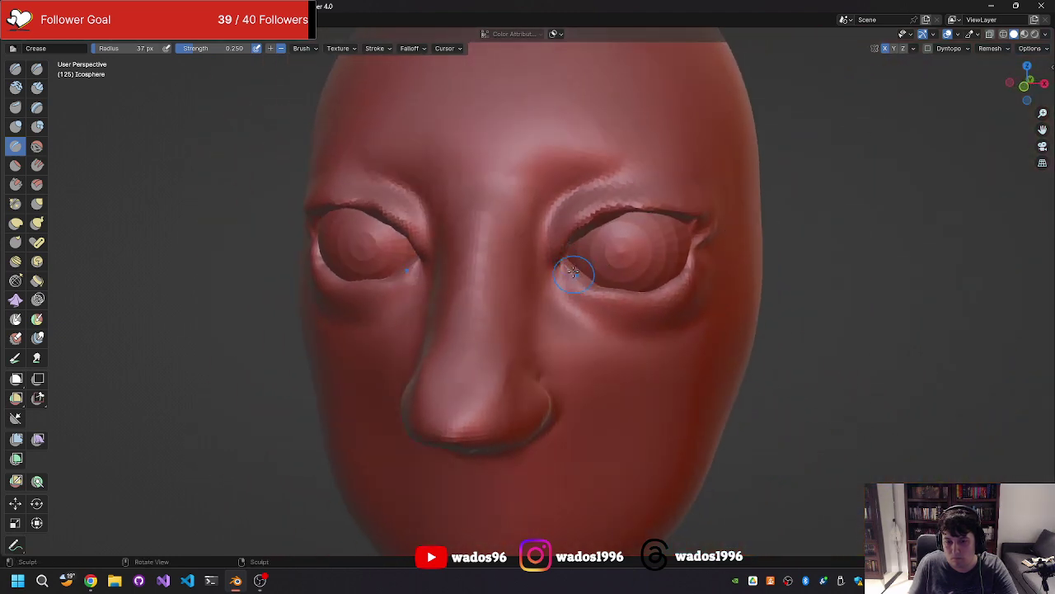
mouse_move(560, 262)
middle_mouse_down()
mouse_move(561, 271)
mouse_move(670, 246)
mouse_move(571, 265)
middle_mouse_up()
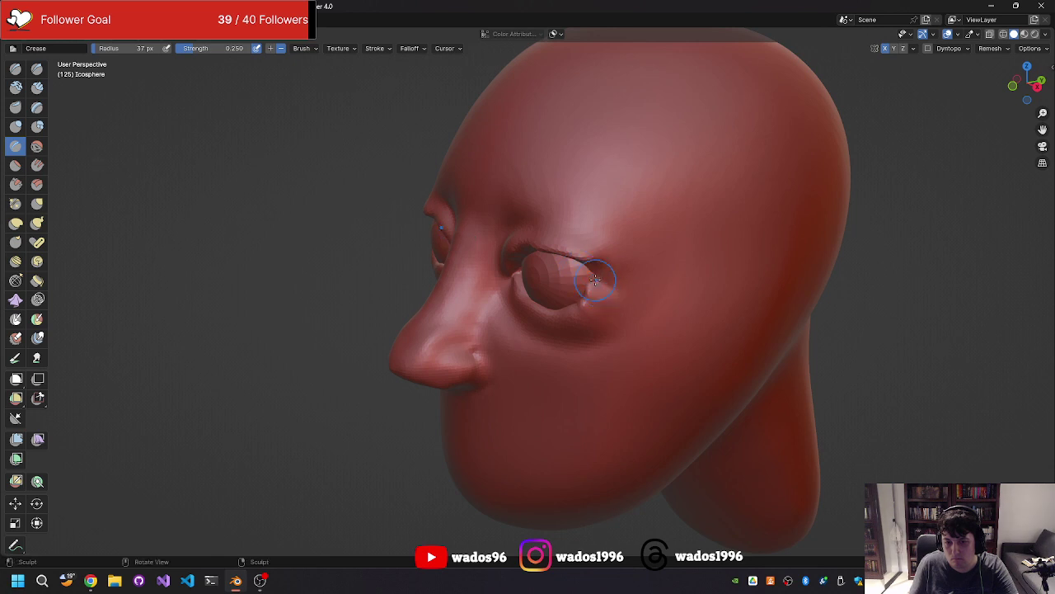
middle_click_drag(595, 281, 625, 260)
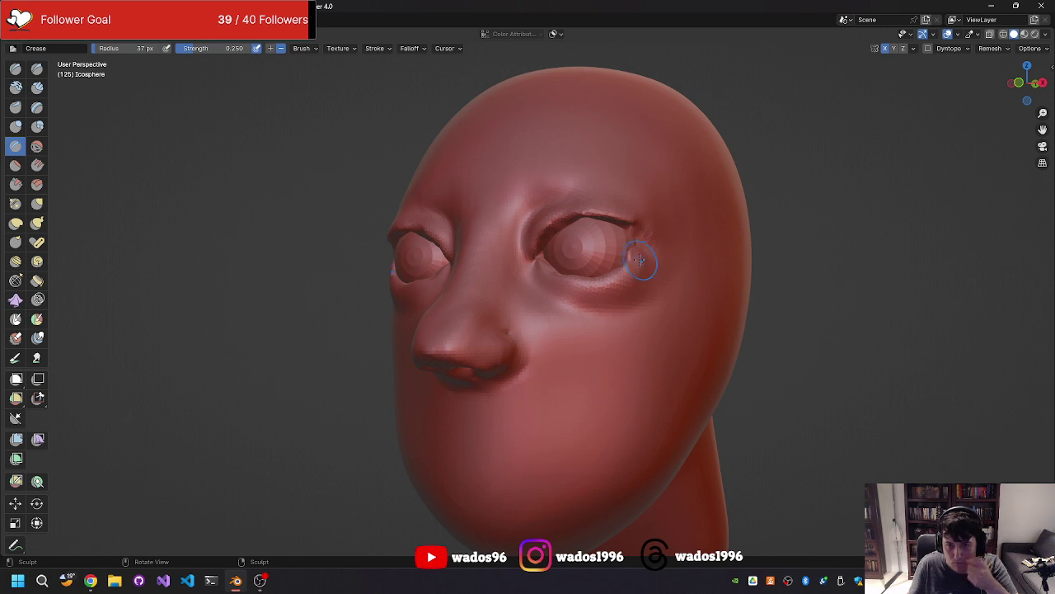
middle_click_drag(625, 250, 666, 261)
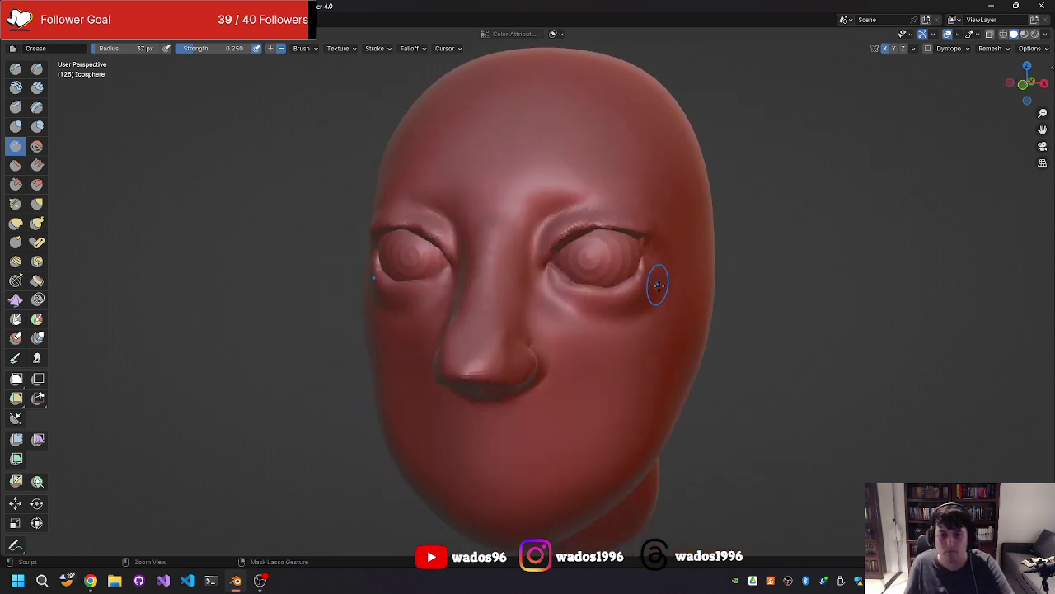
key("g")
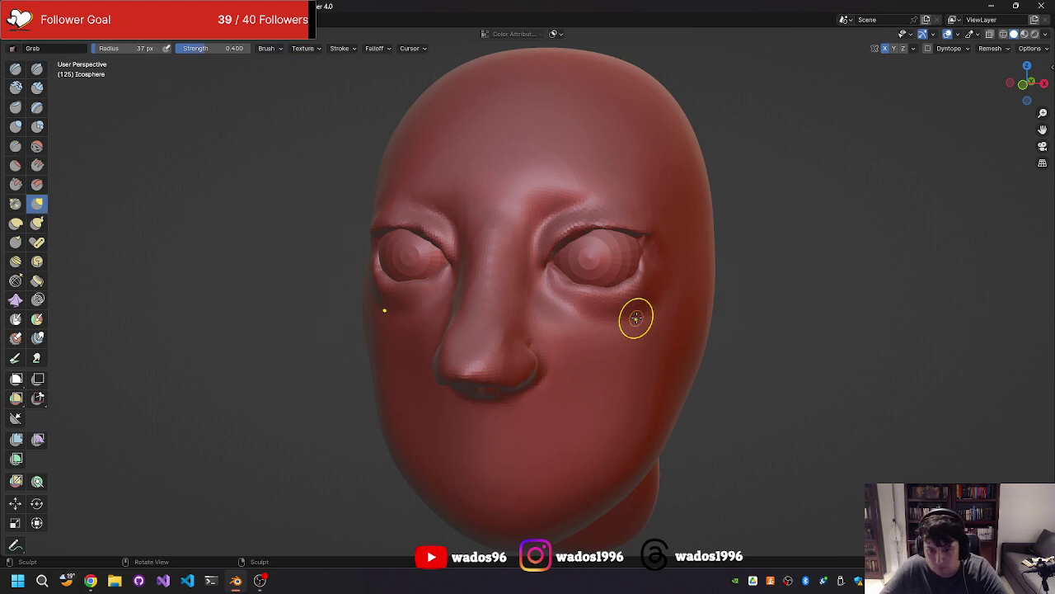
Step: Set the Grab brush radius to 66 px and review the head from all sides
key("f")
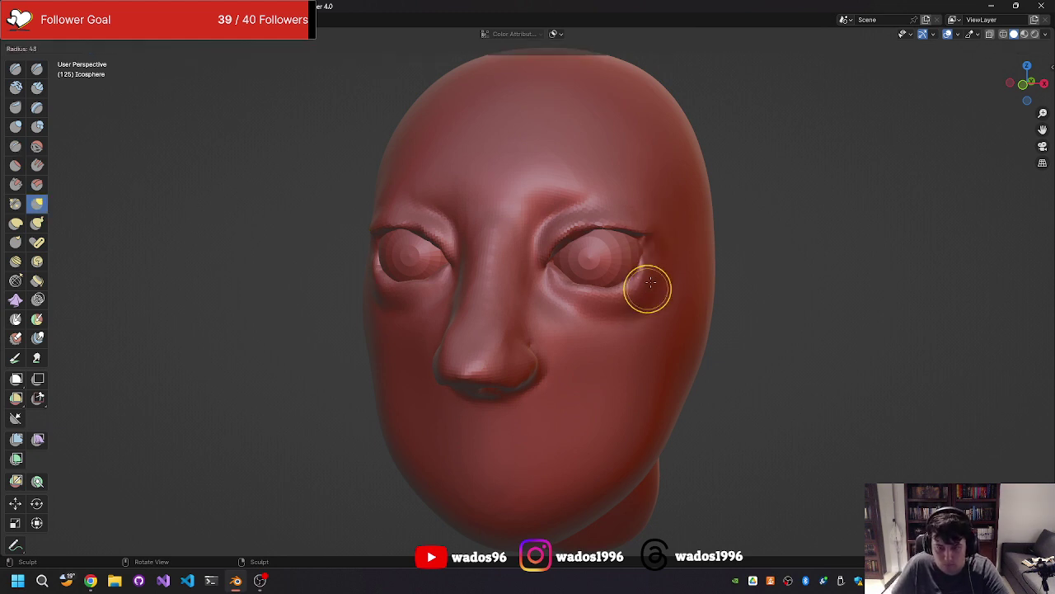
left_click(651, 247)
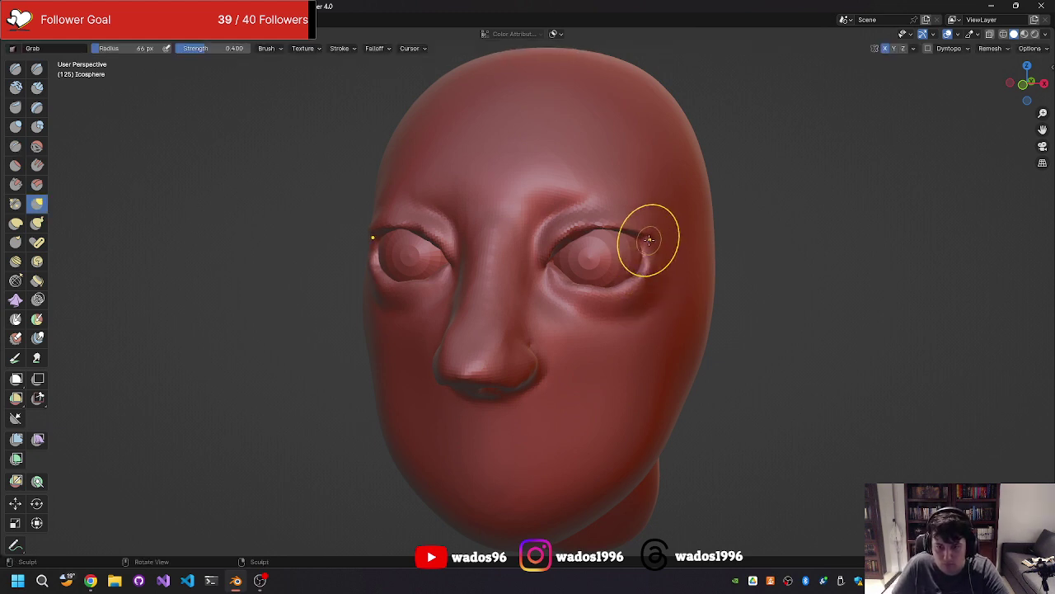
middle_click_drag(649, 241, 577, 248)
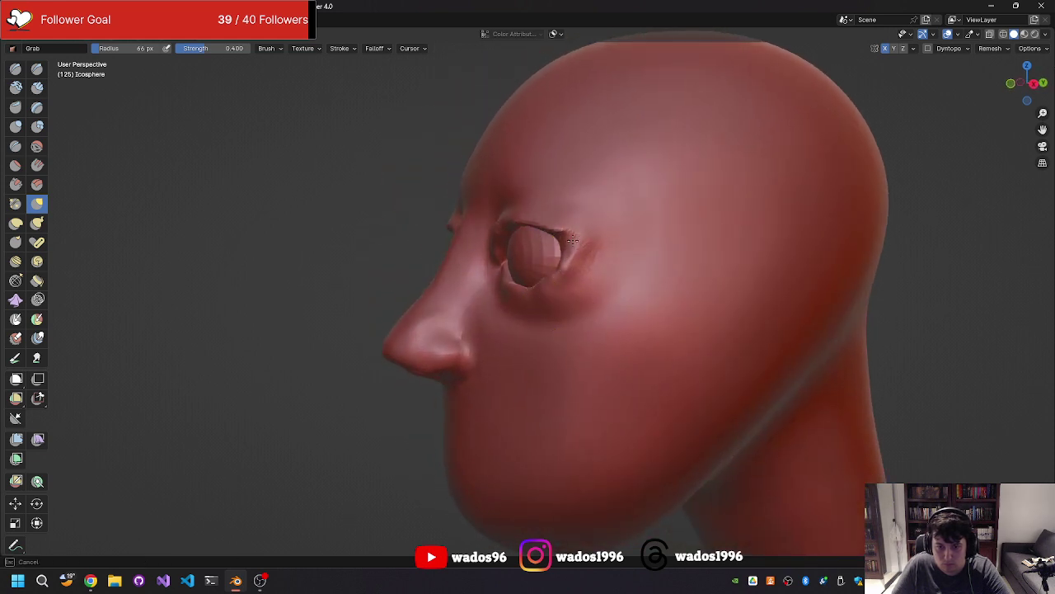
mouse_move(584, 248)
middle_mouse_down()
mouse_move(666, 224)
mouse_move(632, 239)
mouse_move(706, 266)
mouse_move(624, 333)
mouse_move(602, 314)
mouse_move(628, 295)
mouse_move(621, 266)
middle_mouse_up()
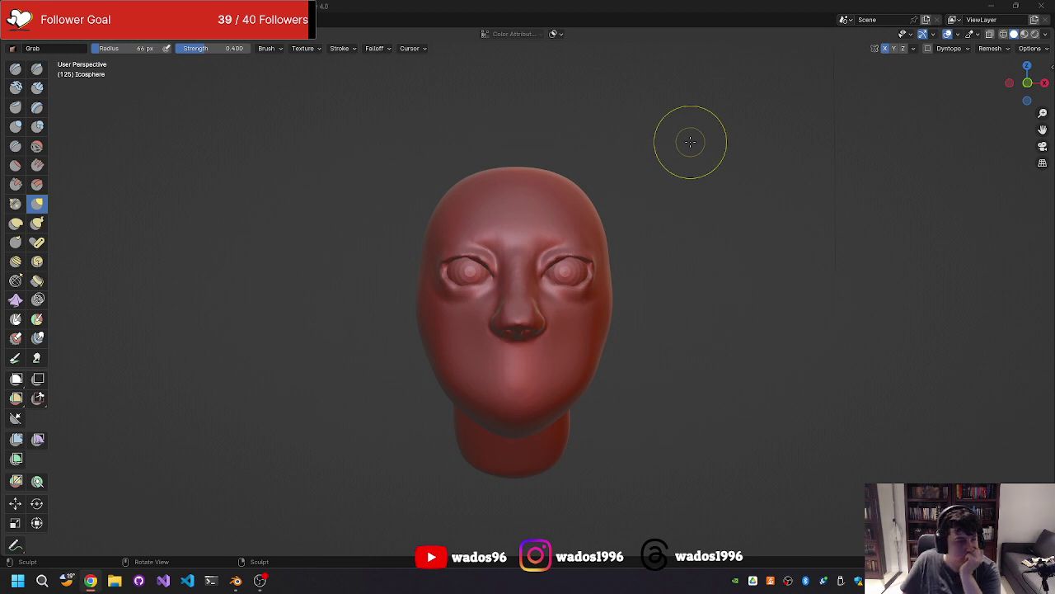
mouse_move(603, 435)
middle_mouse_down()
mouse_move(501, 435)
mouse_move(596, 436)
mouse_move(596, 425)
middle_mouse_up()
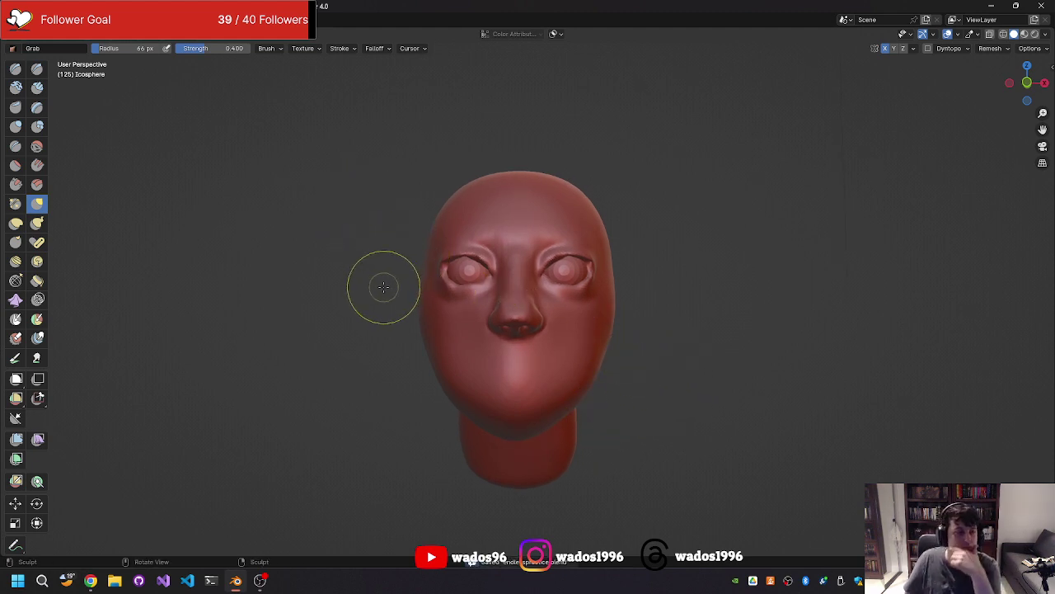
mouse_move(371, 276)
middle_mouse_down()
mouse_move(455, 273)
mouse_move(384, 274)
mouse_move(401, 286)
middle_mouse_up()
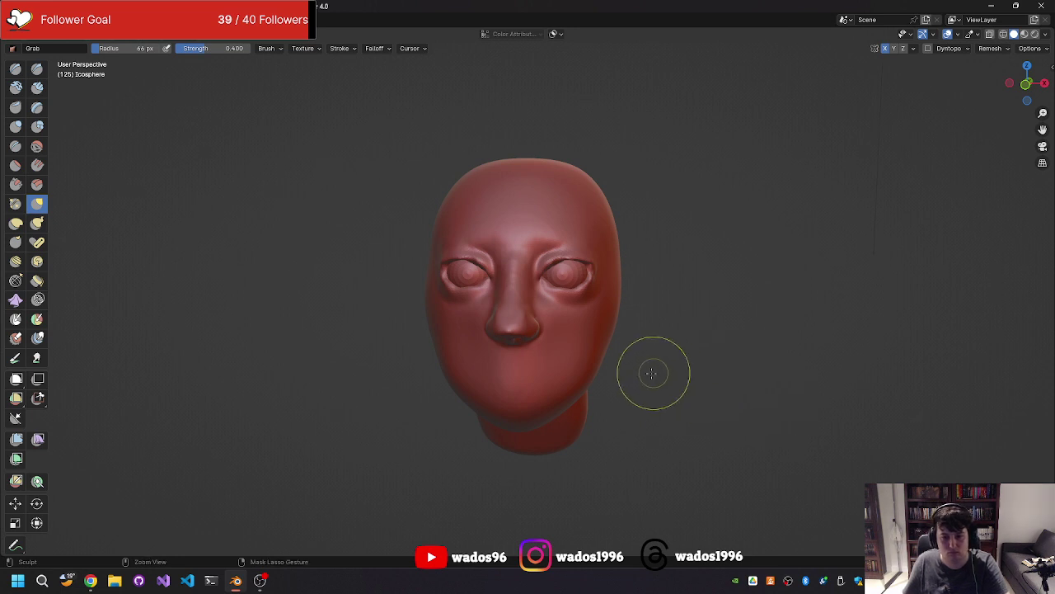
mouse_move(652, 372)
middle_mouse_down()
mouse_move(754, 286)
mouse_move(695, 306)
middle_mouse_up()
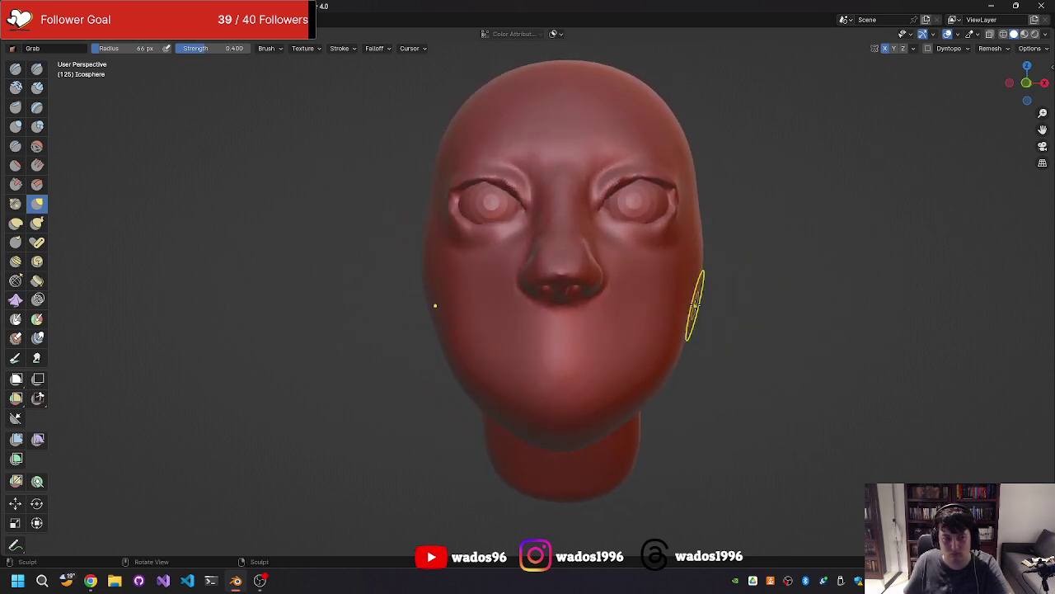
Step: Build up the mouth cavity, lip material and lower lip contour with Clay Strips
left_click(37, 88)
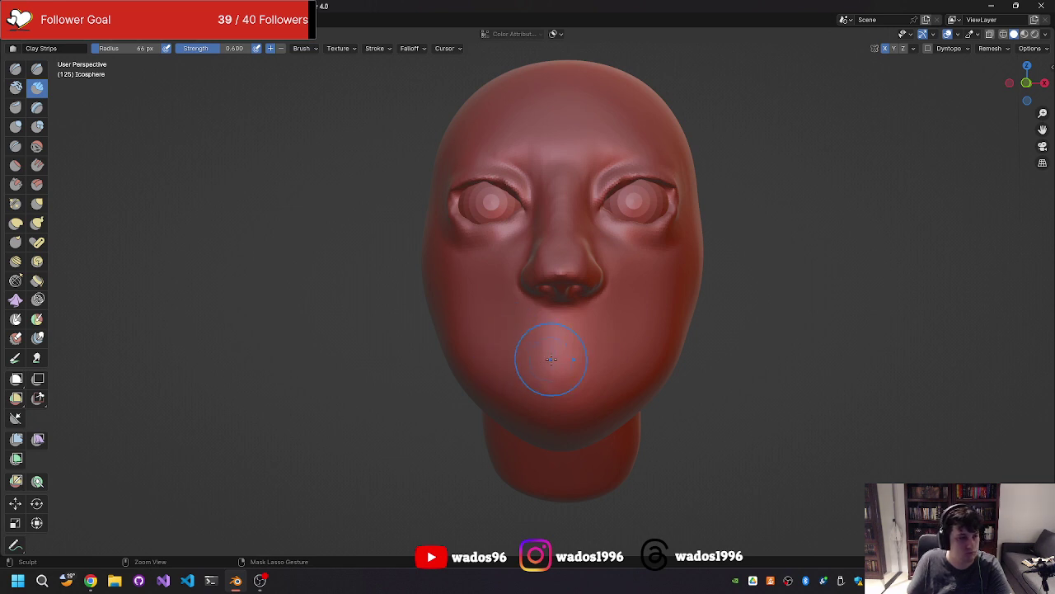
left_click_drag(550, 375, 556, 358)
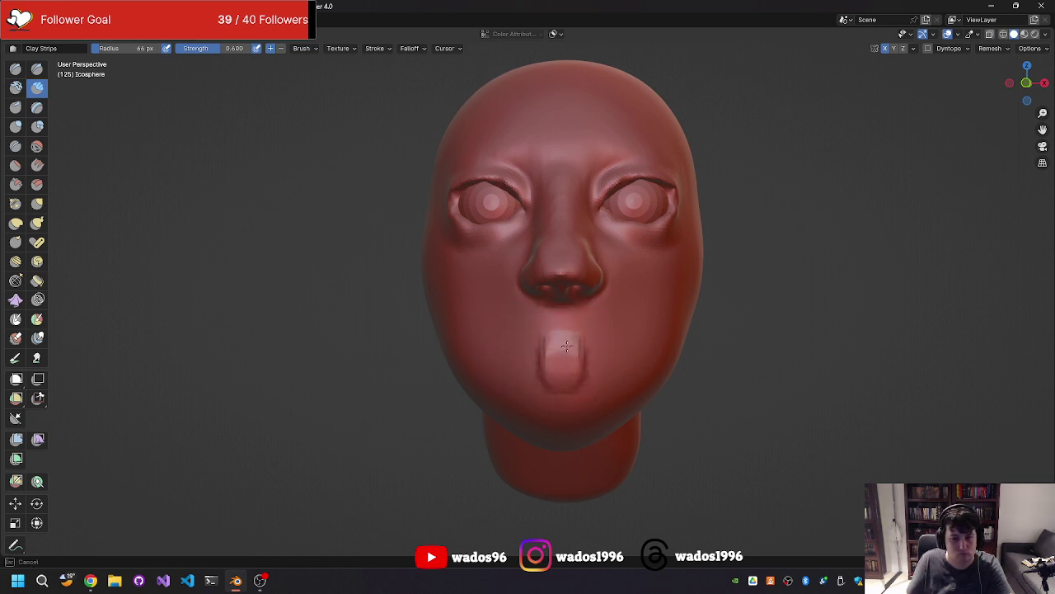
left_click_drag(558, 343, 524, 355)
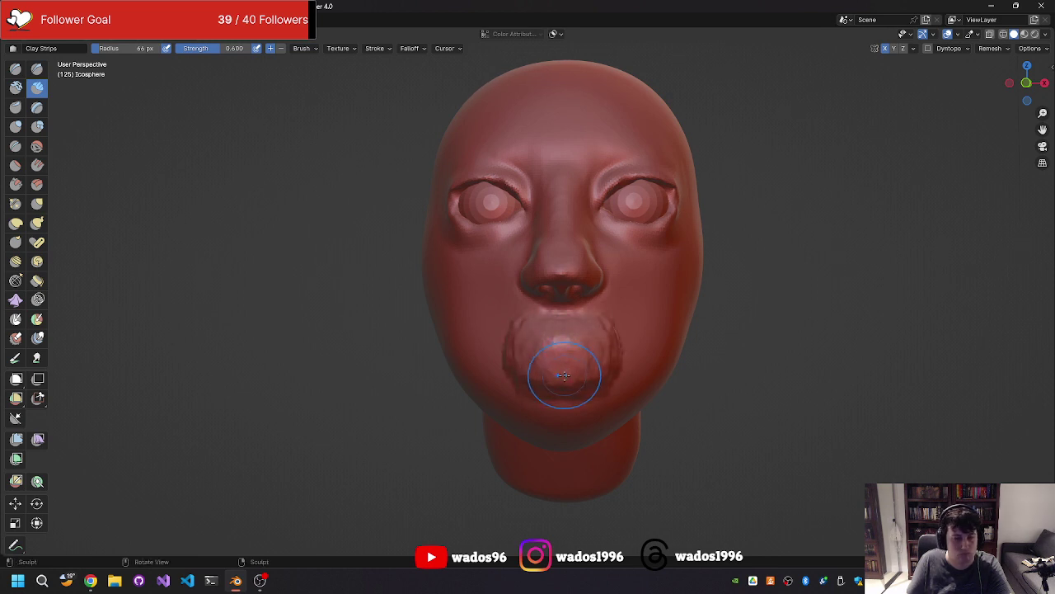
mouse_move(562, 376)
middle_mouse_down()
mouse_move(453, 380)
mouse_move(568, 357)
middle_mouse_up()
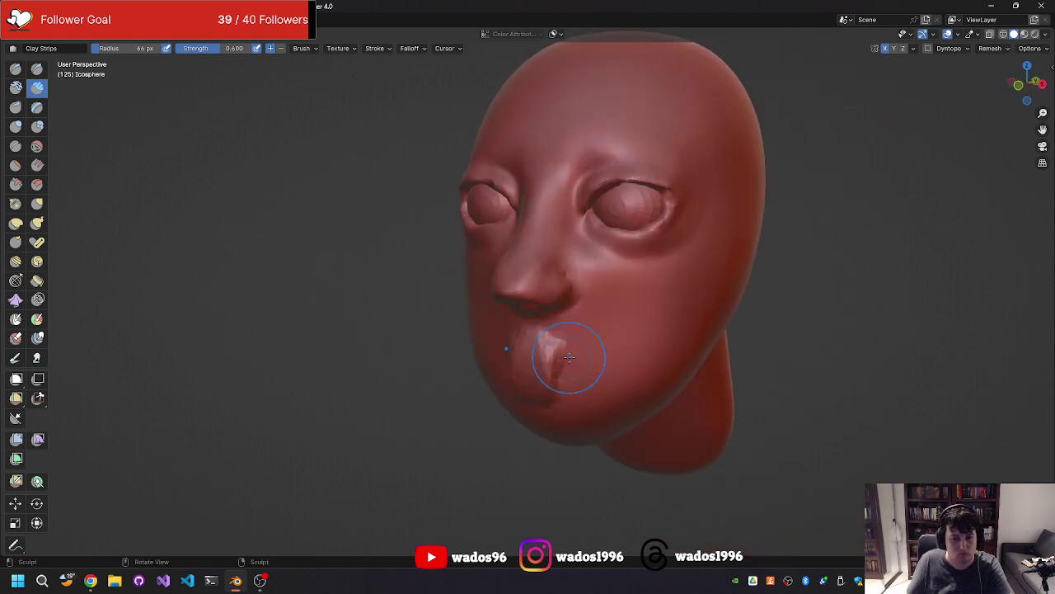
mouse_move(547, 391)
middle_mouse_down()
mouse_move(474, 367)
mouse_move(442, 375)
mouse_move(507, 358)
mouse_move(433, 372)
mouse_move(511, 401)
middle_mouse_up()
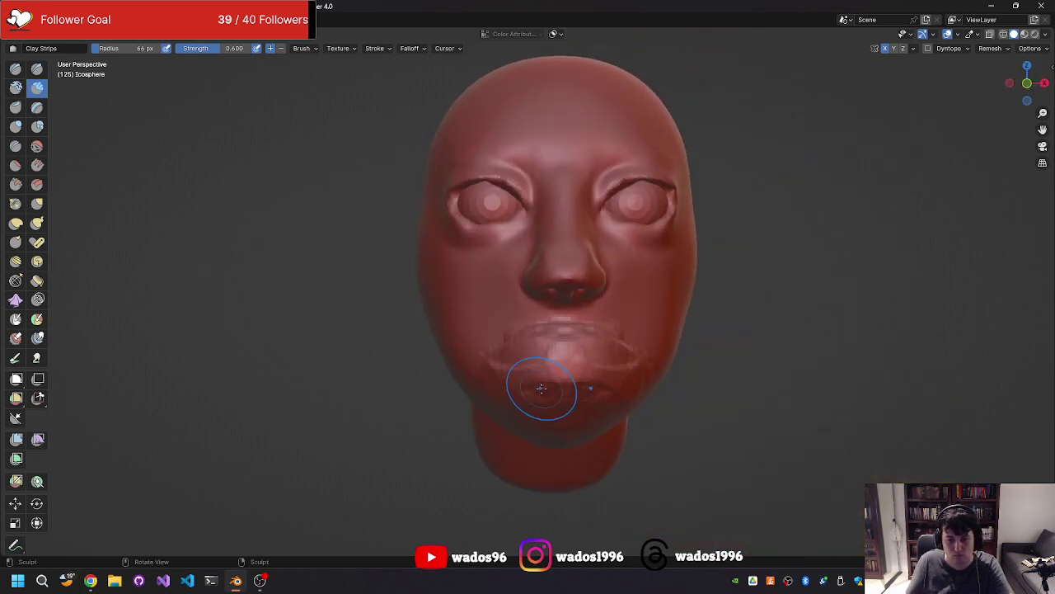
left_click_drag(549, 384, 549, 384)
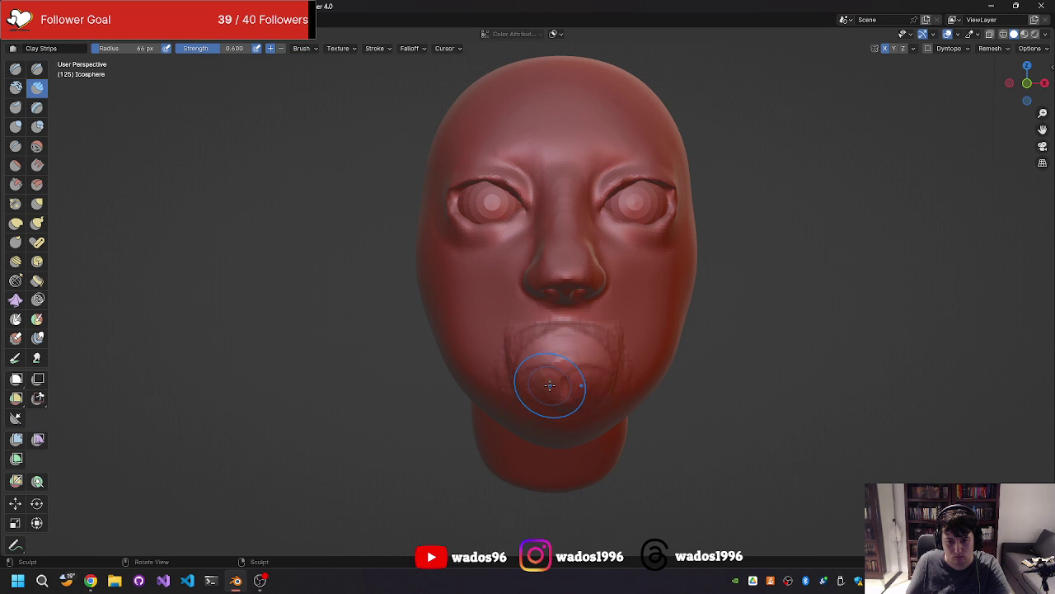
key("shift+s")
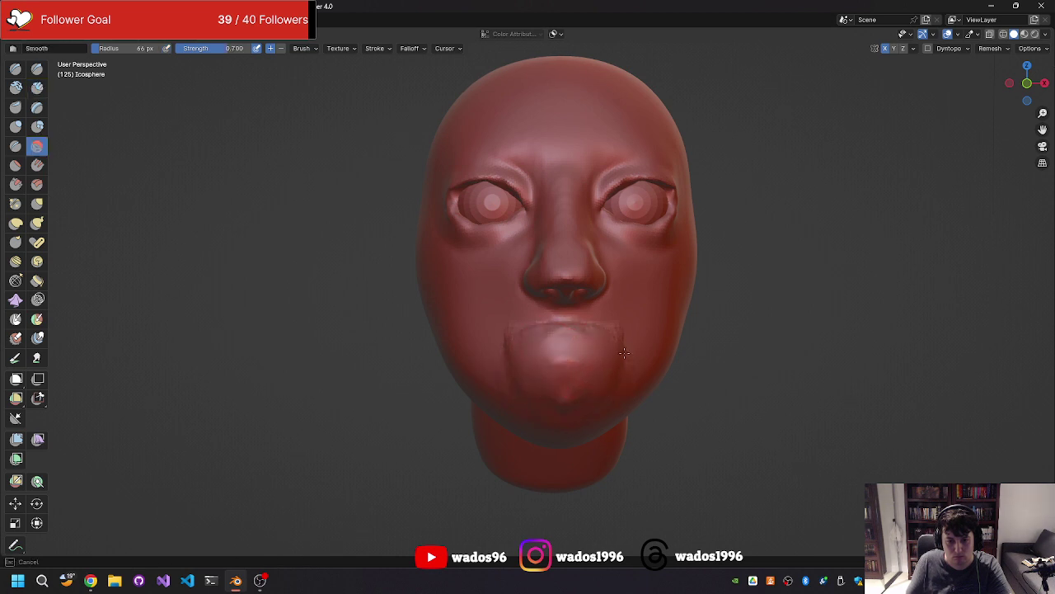
Step: Smooth the clay lip mass into a soft bulge, checking it from the side
mouse_move(501, 362)
middle_mouse_down()
mouse_move(503, 404)
mouse_move(412, 412)
middle_mouse_up()
scroll(437, 399, "up", 2)
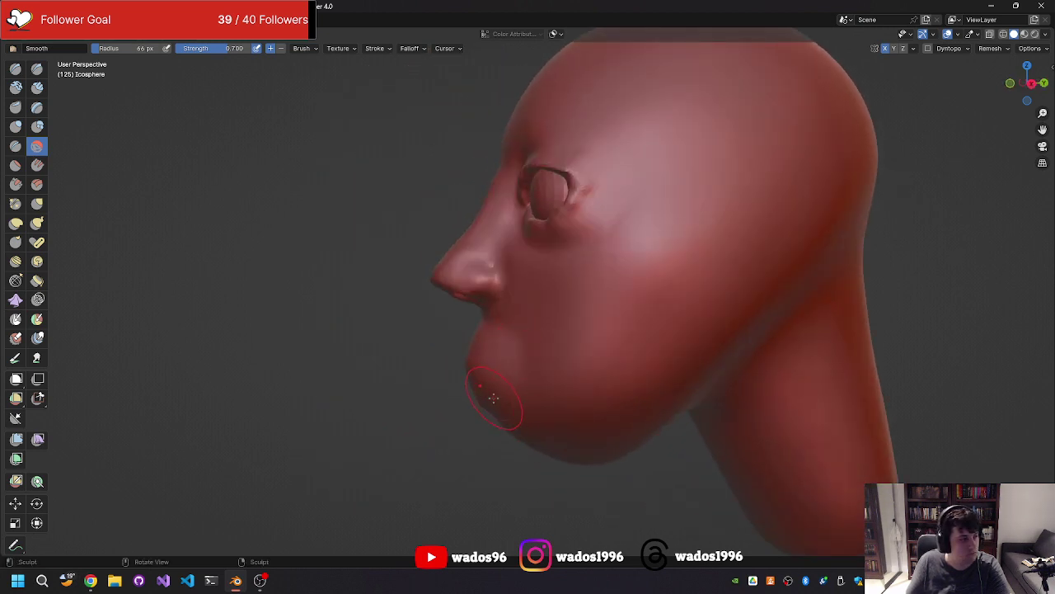
mouse_move(493, 398)
middle_mouse_down()
mouse_move(610, 360)
mouse_move(583, 382)
mouse_move(606, 314)
middle_mouse_up()
key("shift+space")
Step: Select the Draw Sharp brush and shrink its radius to 34 px
left_click(598, 315)
key("shift+space")
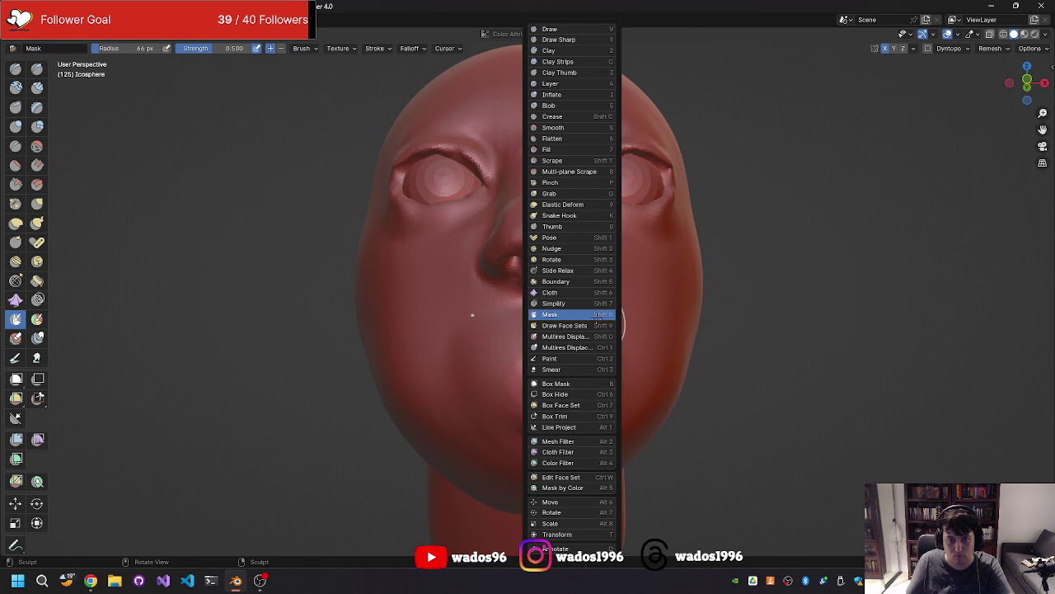
key("1")
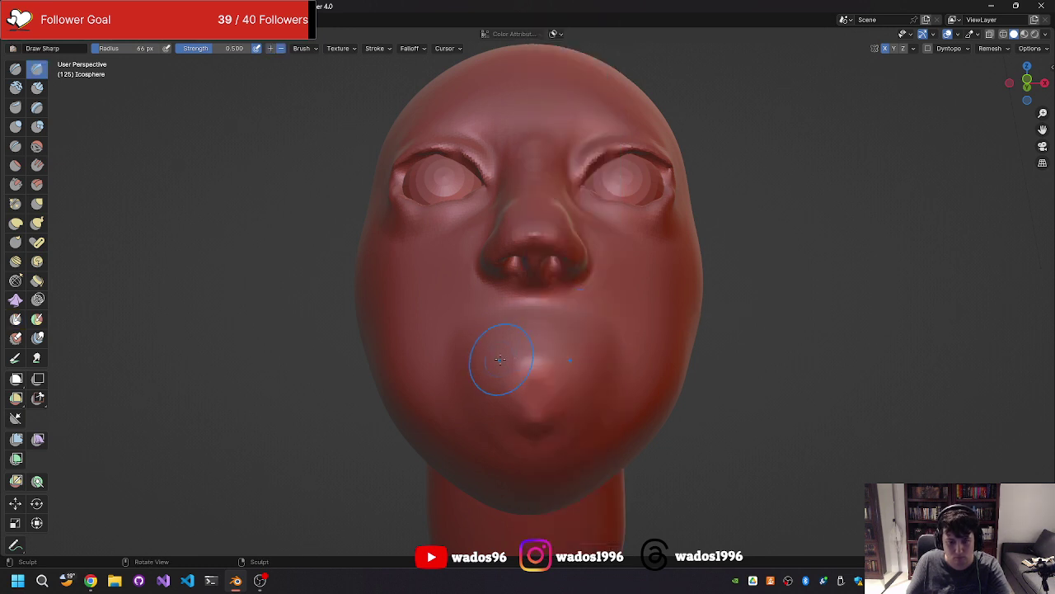
key("f")
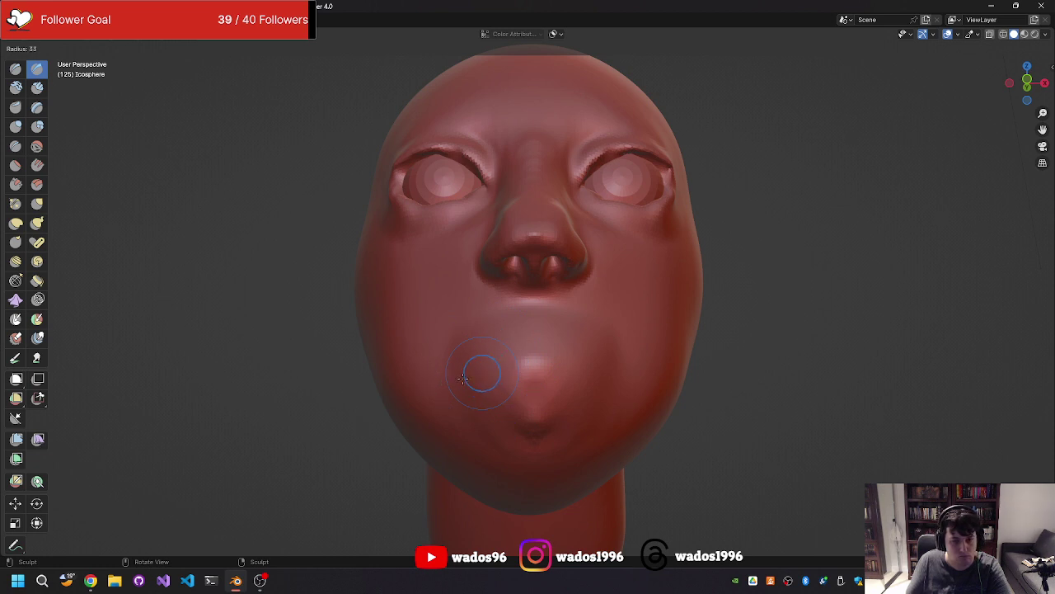
left_click(462, 373)
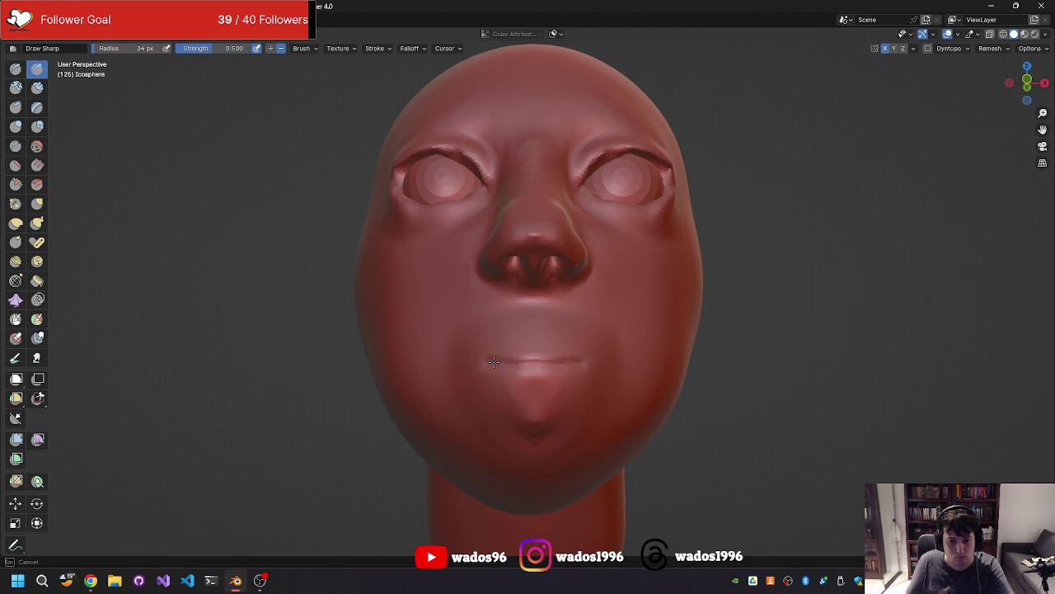
Step: Carve a long horizontal mouth line across the lips, checking it in profile
mouse_move(569, 357)
middle_mouse_down()
mouse_move(603, 394)
mouse_move(560, 374)
middle_mouse_up()
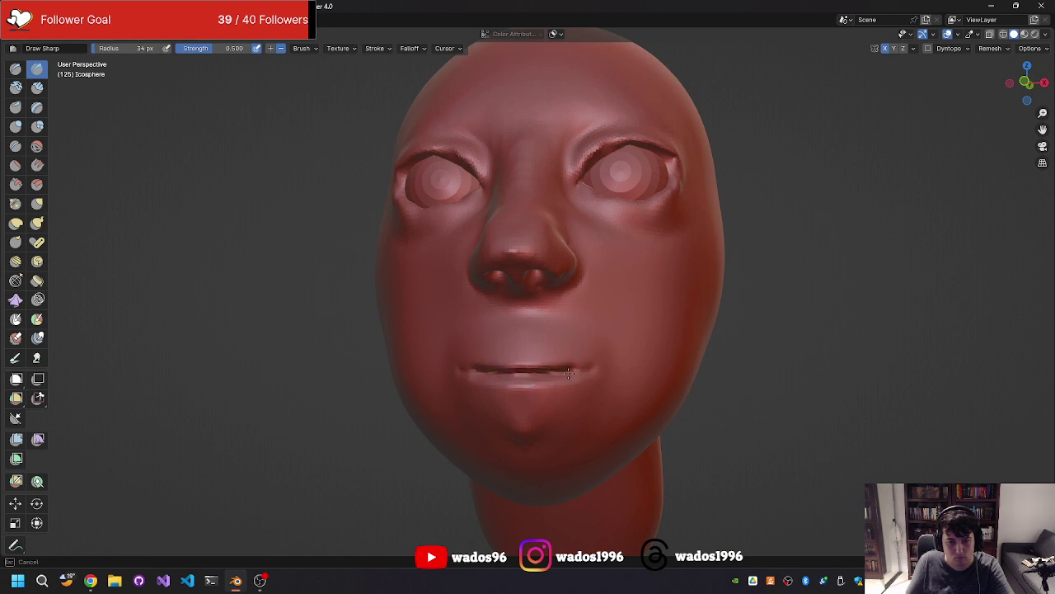
mouse_move(597, 380)
middle_mouse_down()
mouse_move(601, 399)
mouse_move(566, 414)
mouse_move(610, 359)
middle_mouse_up()
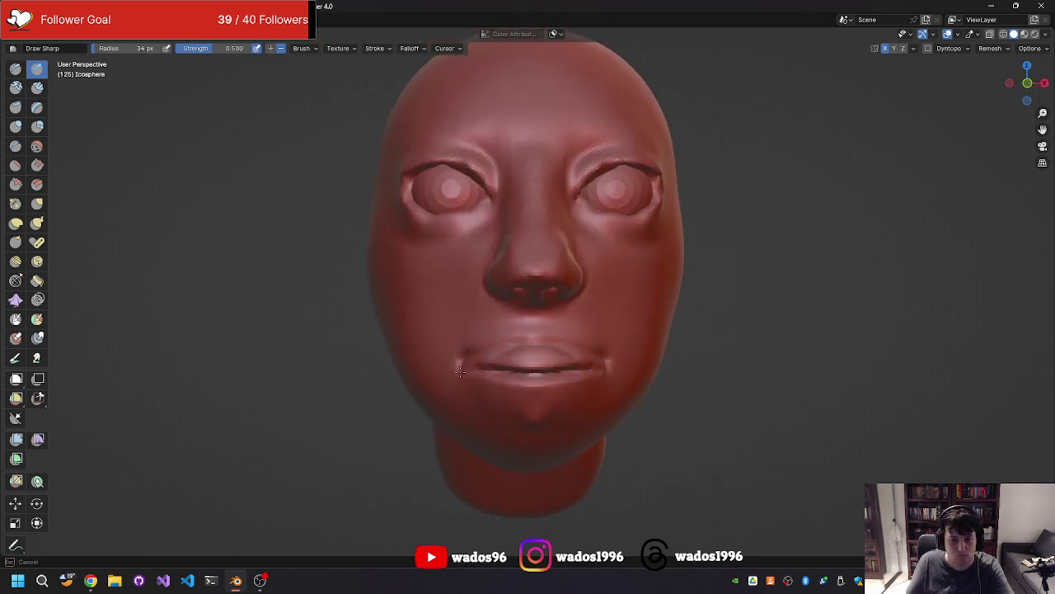
middle_click_drag(459, 370, 544, 368)
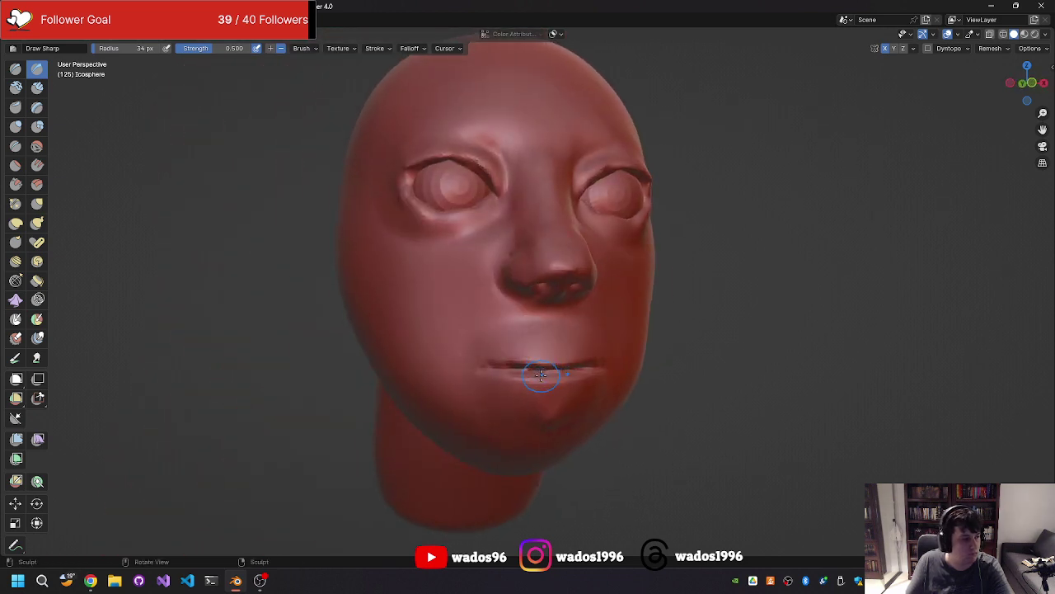
middle_click_drag(507, 366, 505, 367)
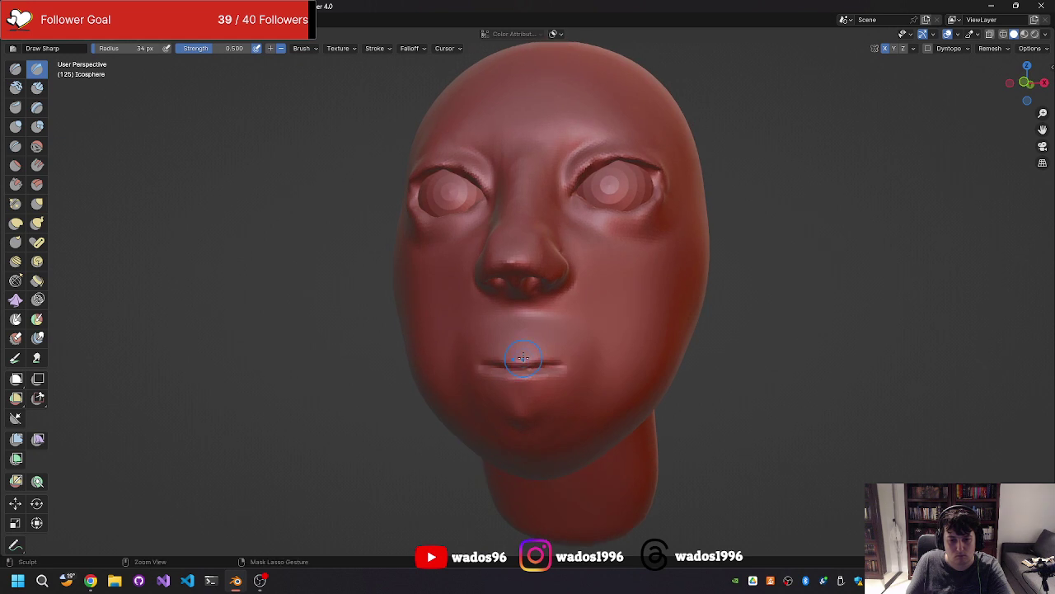
left_click_drag(517, 367, 505, 364, "shift")
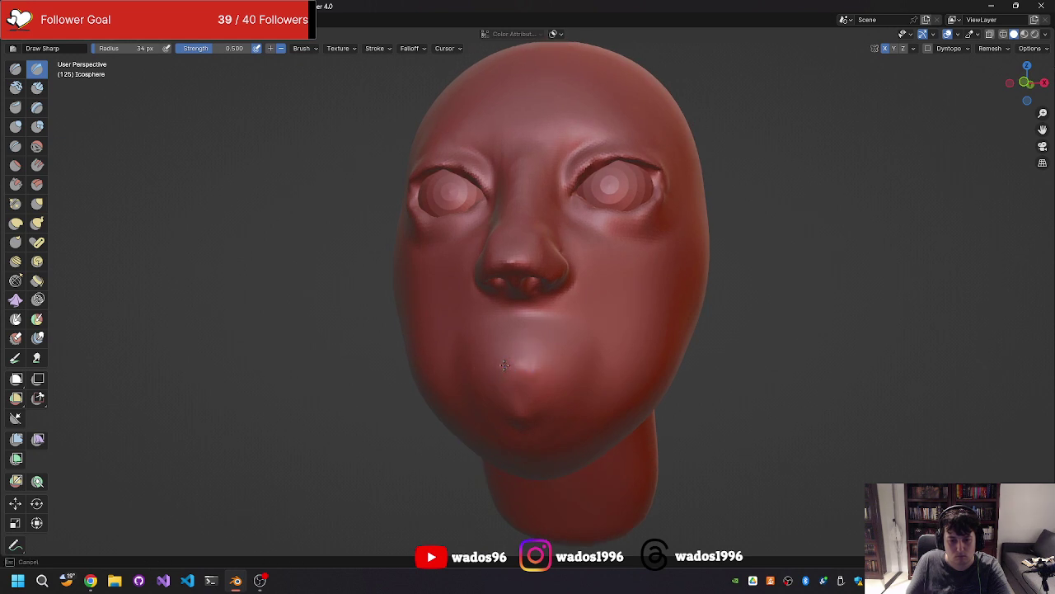
middle_click_drag(532, 364, 554, 366)
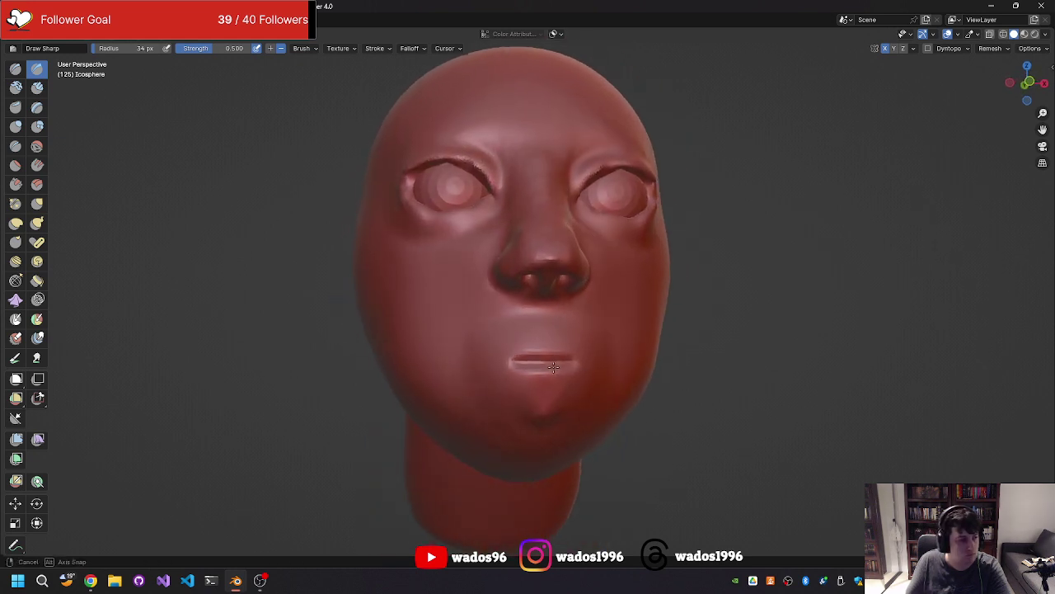
left_click_drag(483, 360, 555, 363)
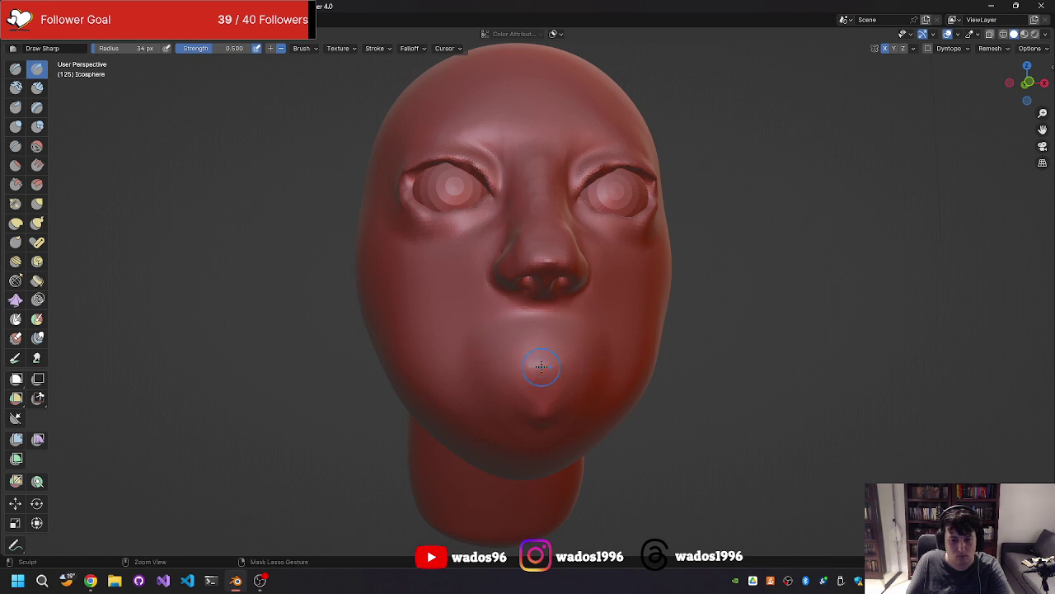
left_click_drag(467, 364, 593, 363)
left_click_drag(504, 364, 551, 361, "shift")
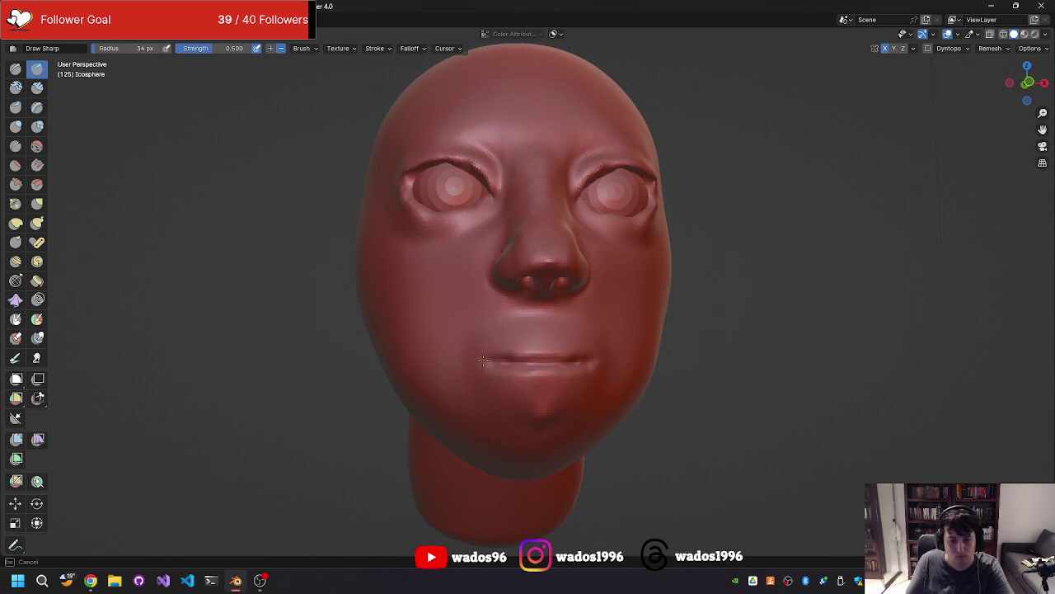
Step: Orbit to a three-quarter view and sculpt a stroke along the lips
mouse_move(554, 370)
middle_mouse_down()
mouse_move(523, 382)
mouse_move(495, 370)
middle_mouse_up()
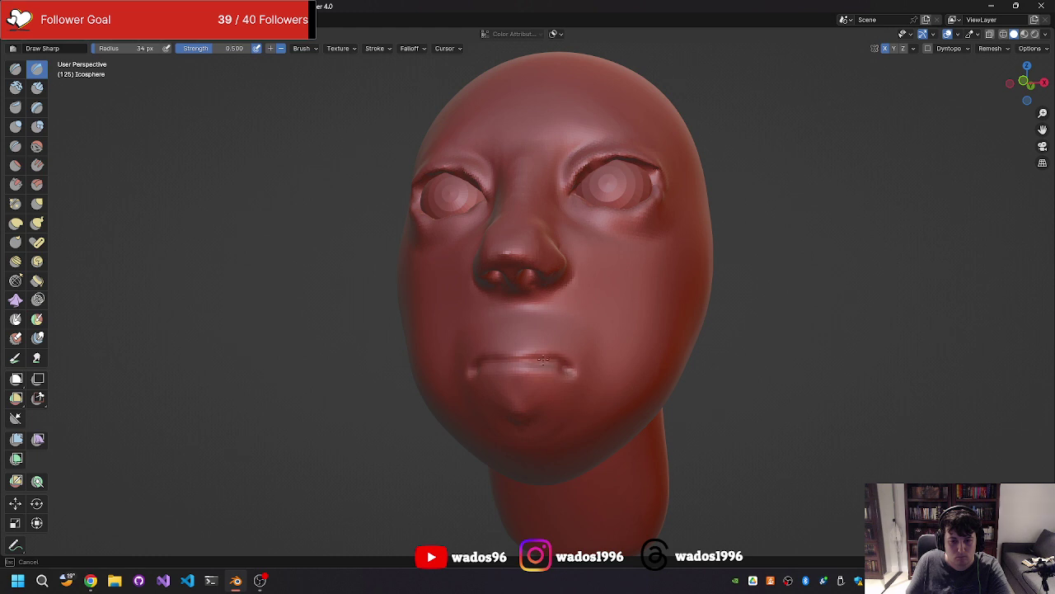
mouse_move(529, 361)
middle_mouse_down()
mouse_move(583, 376)
mouse_move(555, 367)
middle_mouse_up()
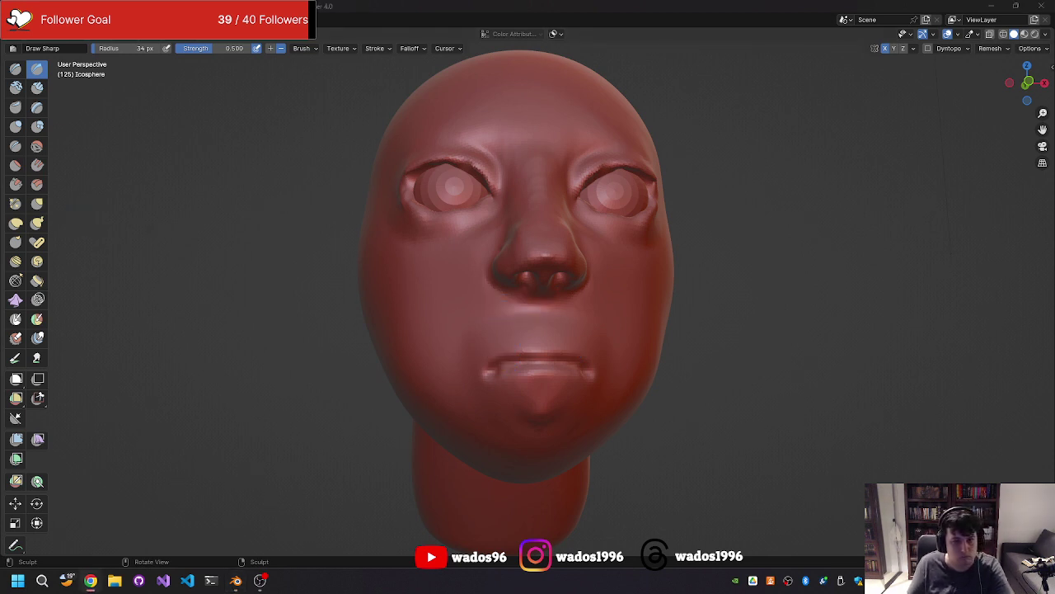
mouse_move(706, 302)
middle_mouse_down()
mouse_move(652, 319)
mouse_move(643, 335)
mouse_move(657, 344)
mouse_move(705, 306)
mouse_move(577, 272)
middle_mouse_up()
scroll(122, 149, "down", 1)
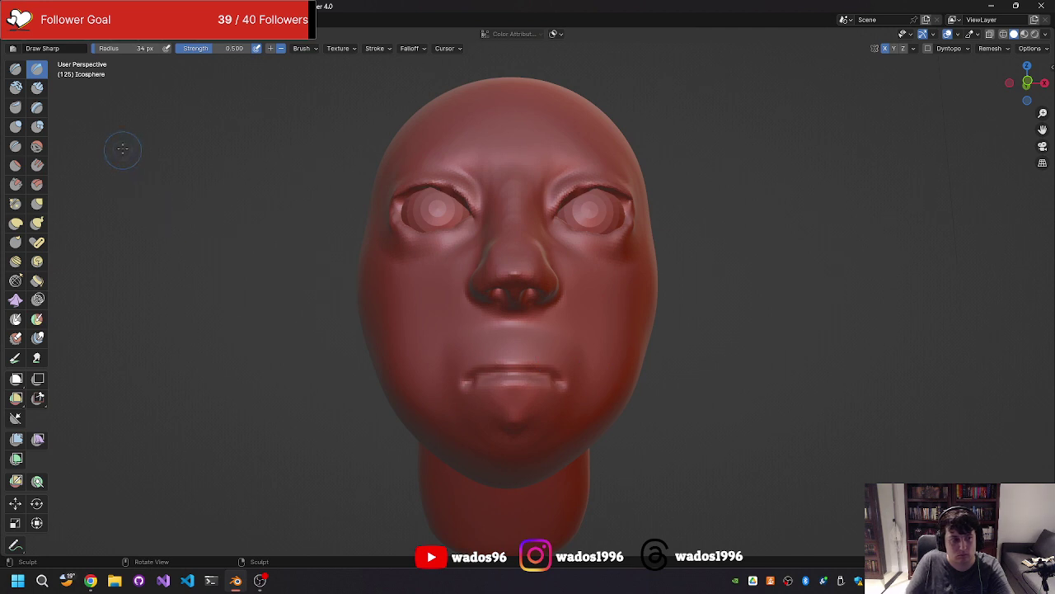
mouse_move(459, 366)
left_mouse_down()
mouse_move(511, 359)
mouse_move(467, 366)
mouse_move(486, 350)
left_mouse_up()
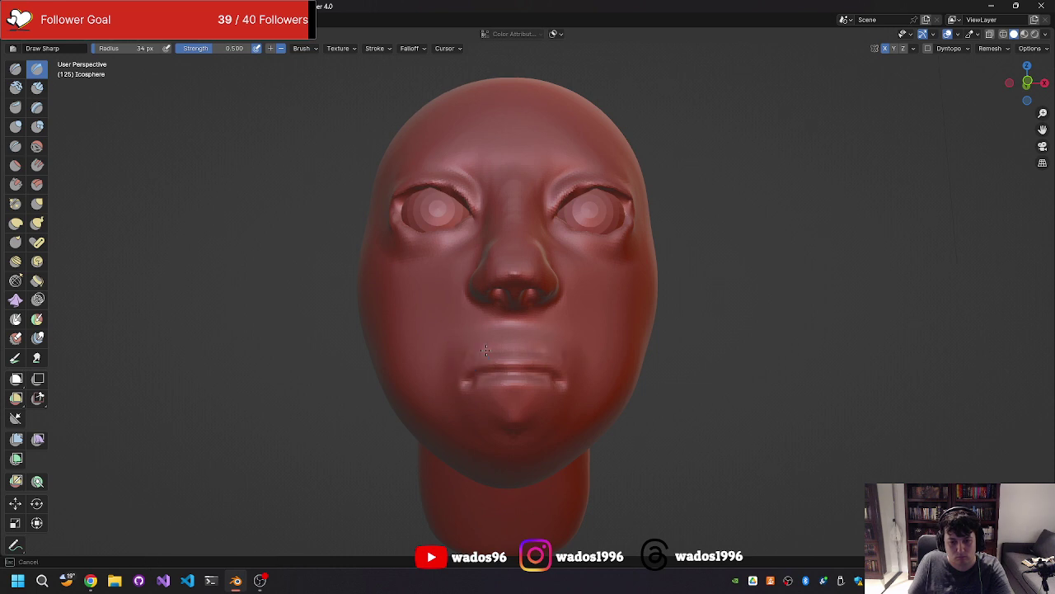
left_click_drag(454, 353, 455, 353)
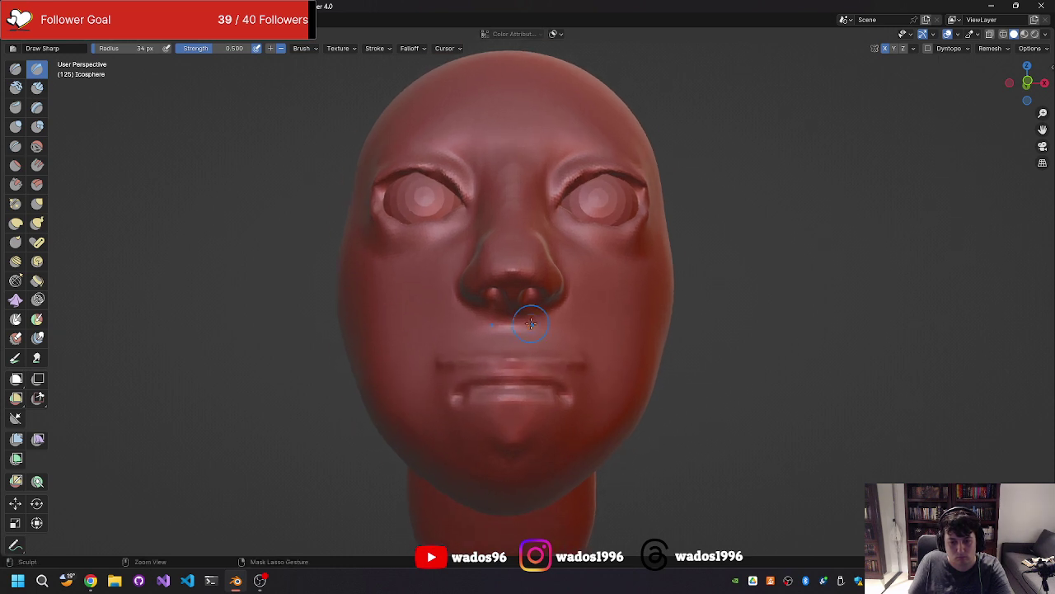
Step: Build up the upper lip into a ridge, closing the mouth gap
middle_click_drag(506, 294, 500, 354)
mouse_move(500, 354)
left_mouse_down()
mouse_move(479, 370)
mouse_move(513, 353)
mouse_move(485, 350)
mouse_move(508, 352)
left_mouse_up()
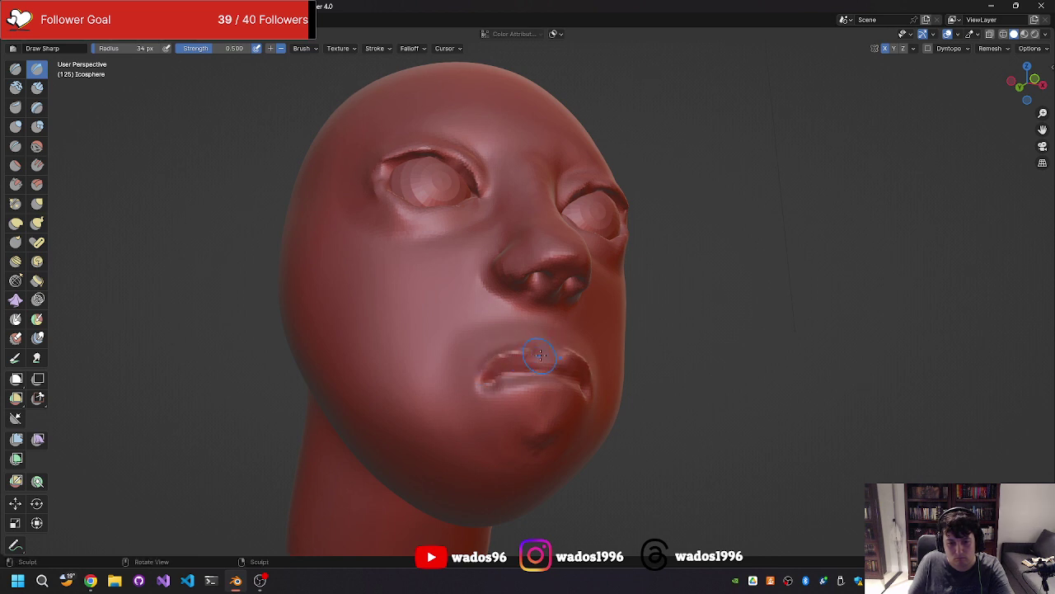
mouse_move(510, 354)
middle_mouse_down()
mouse_move(492, 354)
mouse_move(620, 373)
mouse_move(555, 377)
middle_mouse_up()
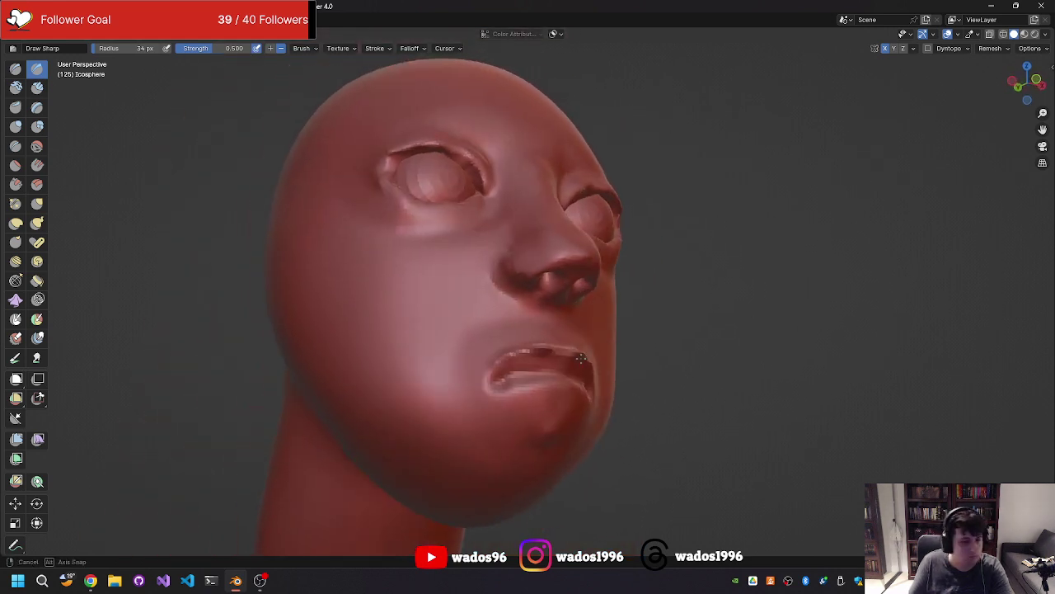
left_click_drag(576, 369, 489, 367)
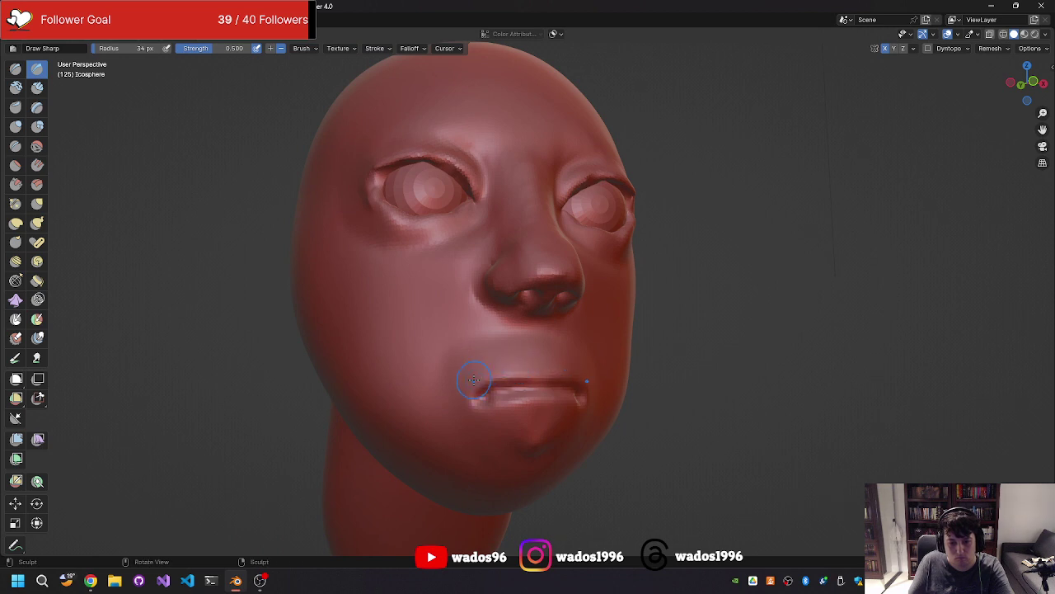
middle_click_drag(474, 380, 475, 380, "shift")
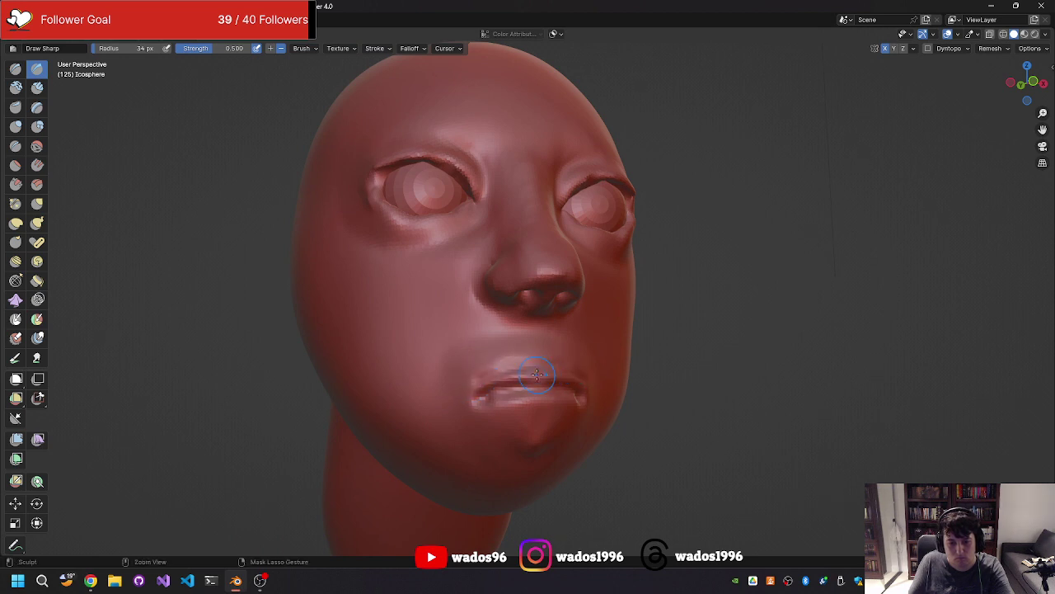
left_click_drag(489, 371, 536, 371)
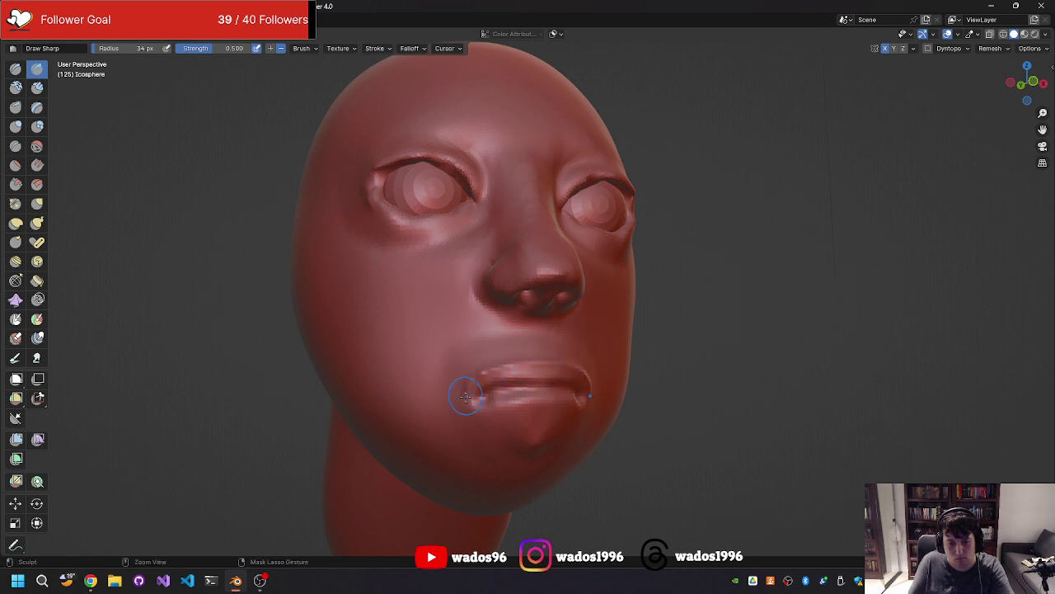
Step: Reshape the lower lip and round the mouth into a smooth bulge
middle_click_drag(466, 397, 381, 392)
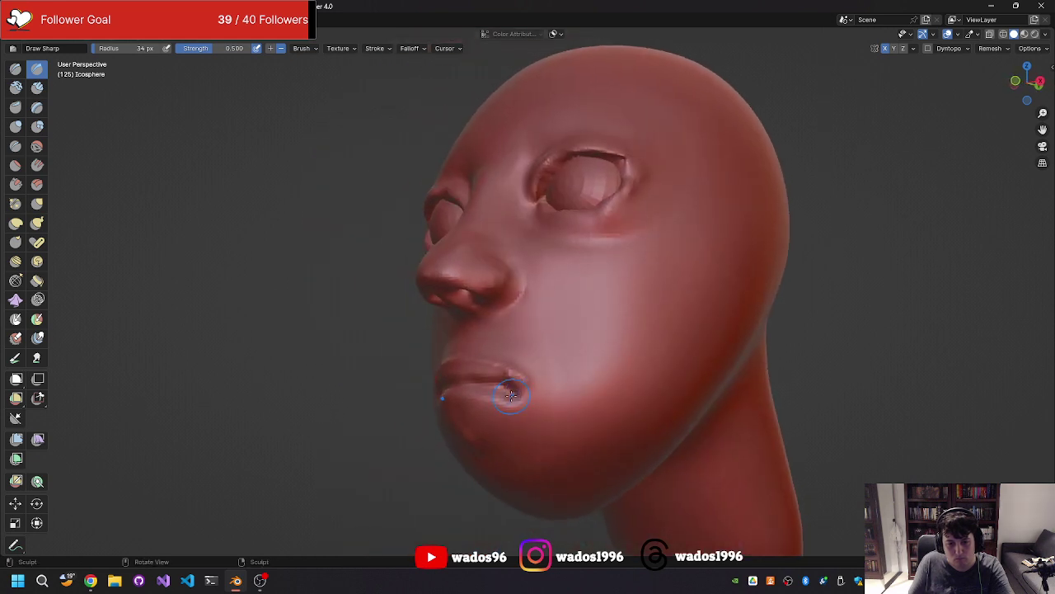
left_click_drag(512, 395, 459, 406)
mouse_move(458, 405)
middle_mouse_down()
mouse_move(538, 403)
mouse_move(555, 380)
middle_mouse_up()
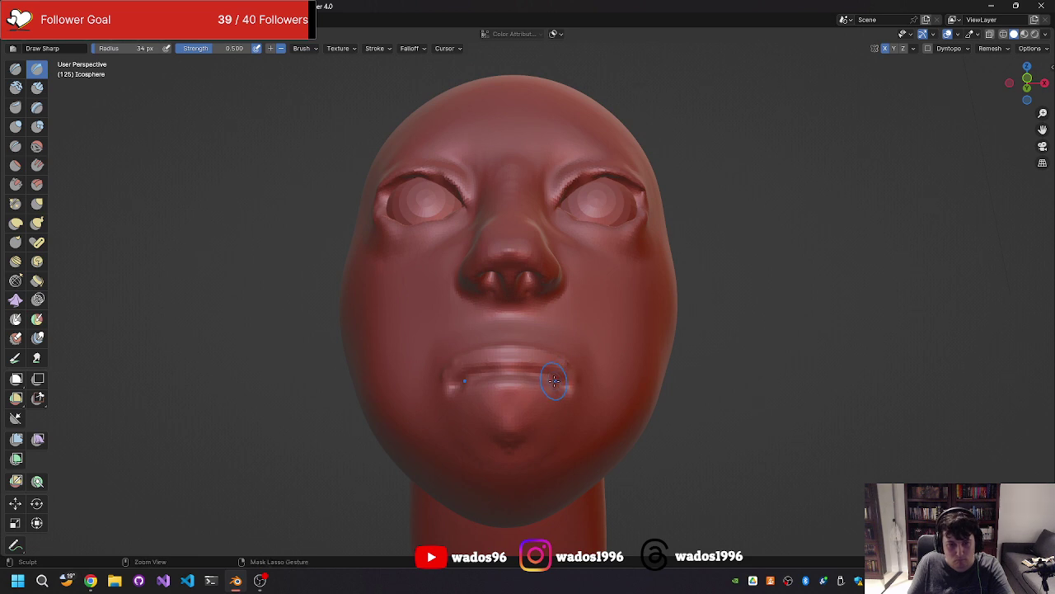
mouse_move(548, 381)
left_mouse_down()
mouse_move(473, 375)
mouse_move(554, 365)
mouse_move(483, 371)
left_mouse_up()
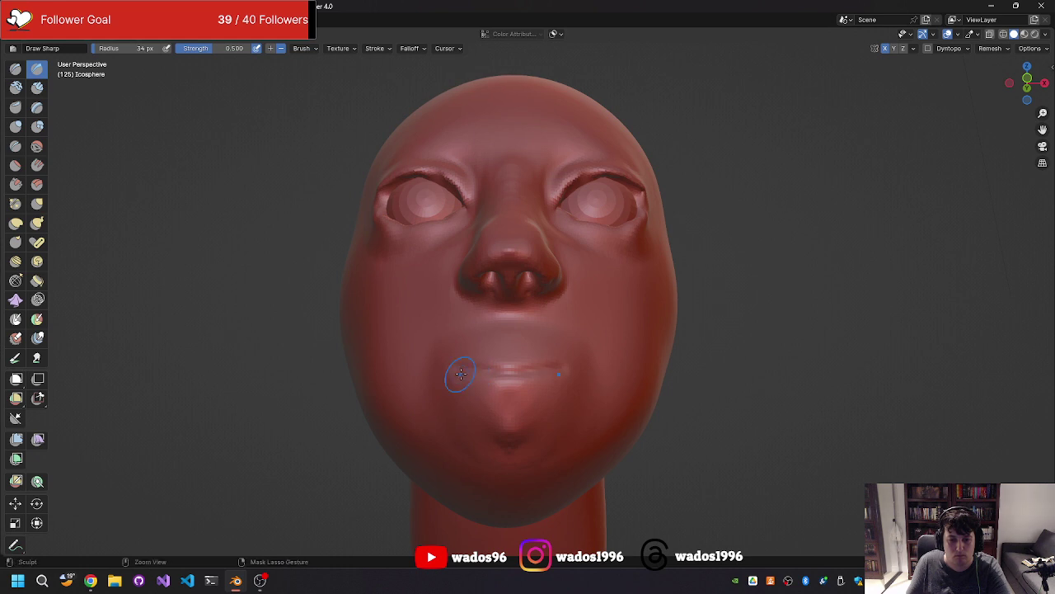
Step: Deepen the lip line symmetrically across the mouth, checking both sides
middle_click_drag(464, 377, 529, 388)
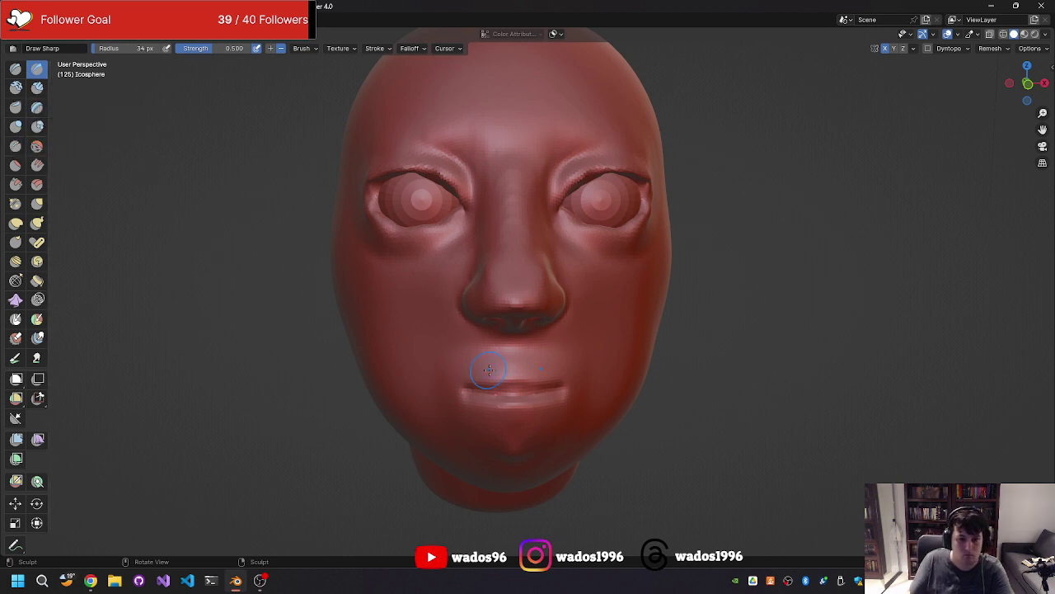
left_click_drag(452, 387, 527, 391)
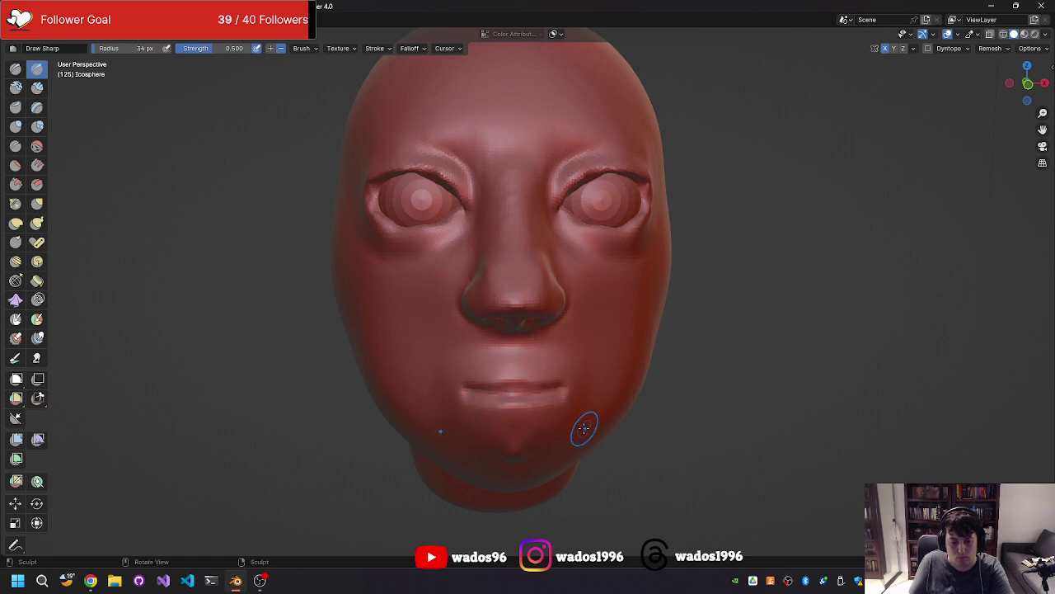
mouse_move(585, 431)
middle_mouse_down()
mouse_move(559, 377)
mouse_move(536, 362)
middle_mouse_up()
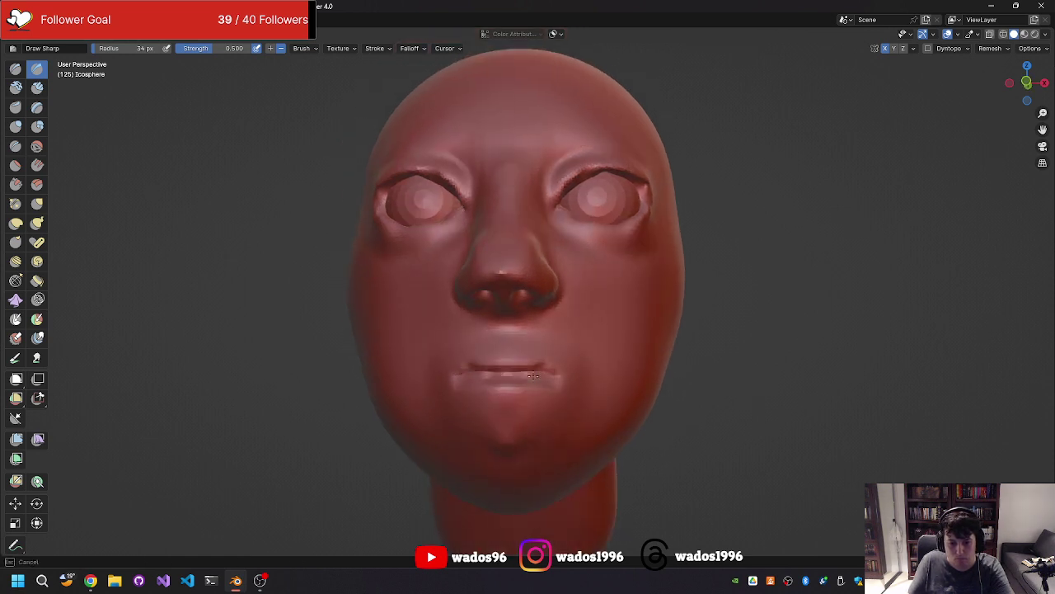
left_click_drag(462, 371, 564, 371)
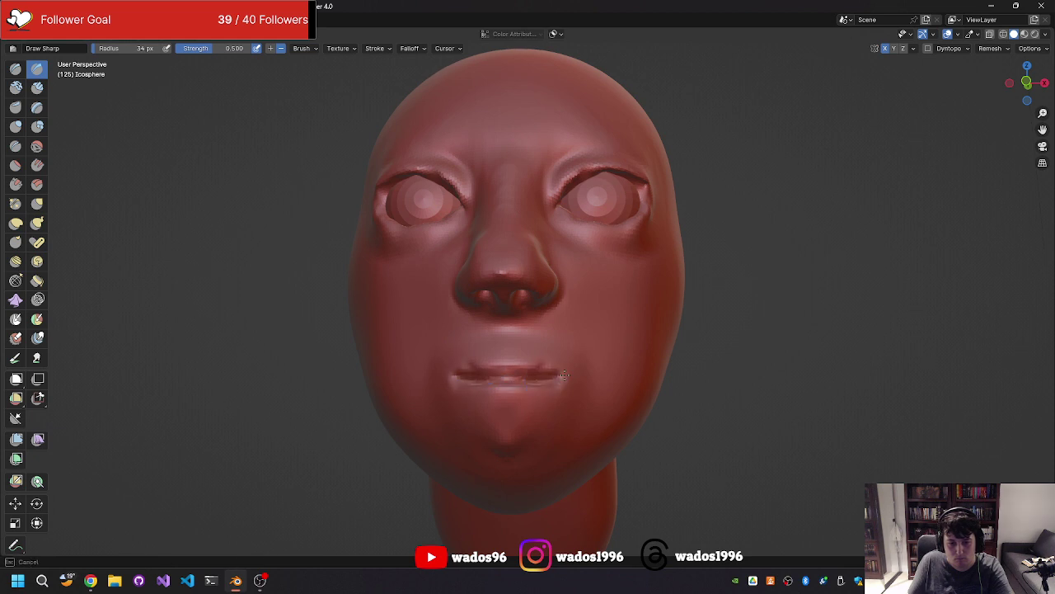
middle_click_drag(558, 388, 509, 411)
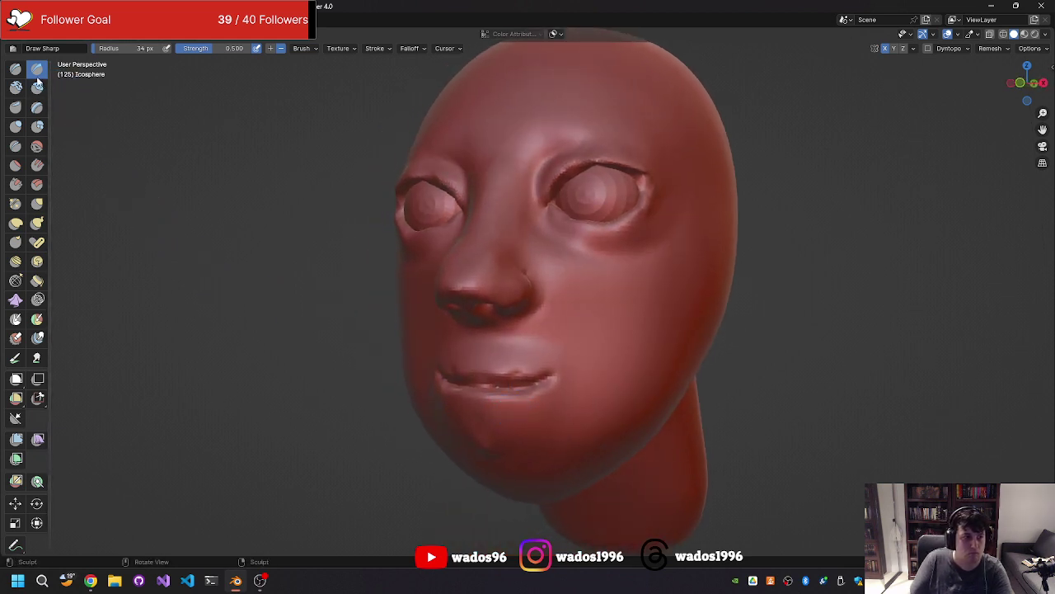
middle_click_drag(511, 330, 478, 330)
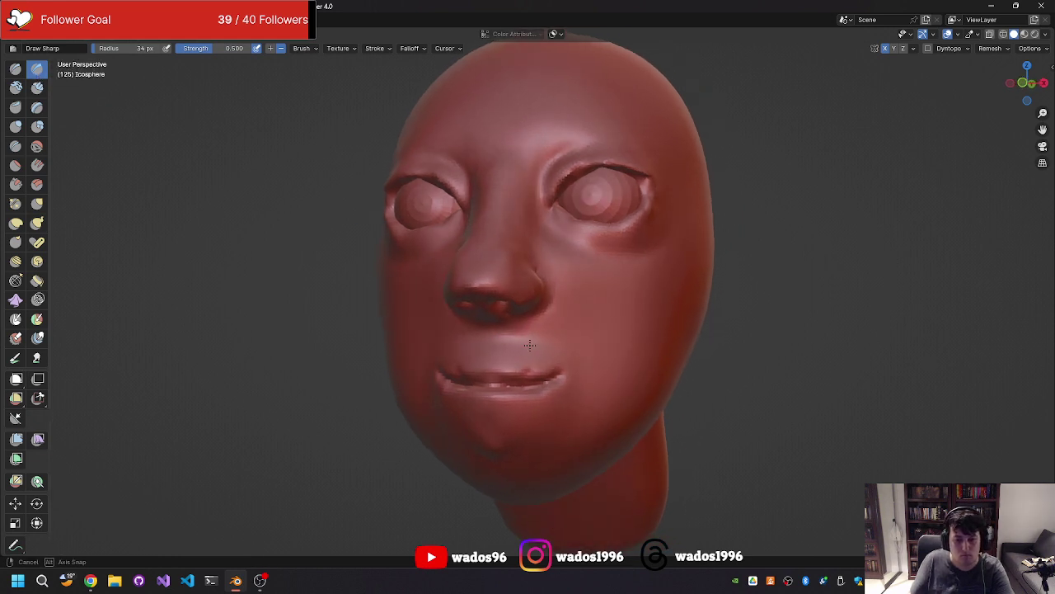
Step: Undo the last stroke and crease a sharp line along the mouth with the Crease brush
key("ctrl+z")
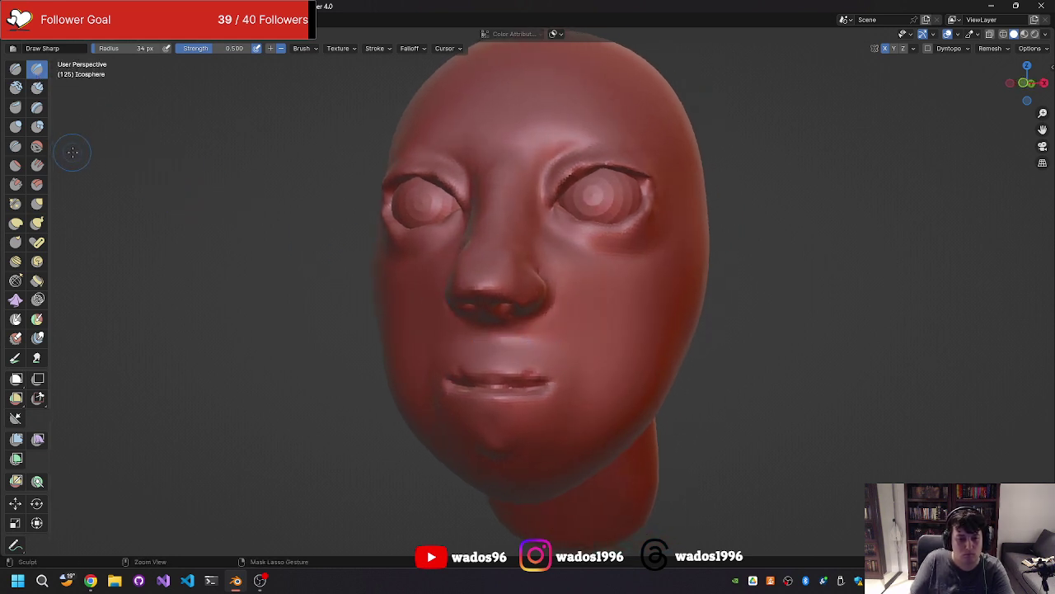
left_click(16, 146)
left_click_drag(544, 382, 455, 378)
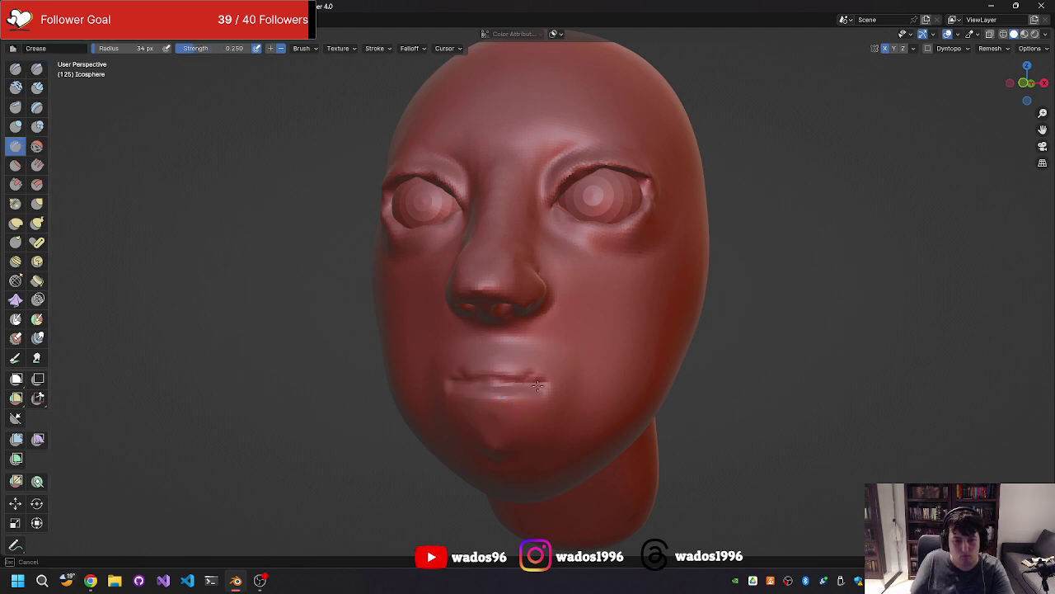
left_click_drag(536, 385, 543, 385)
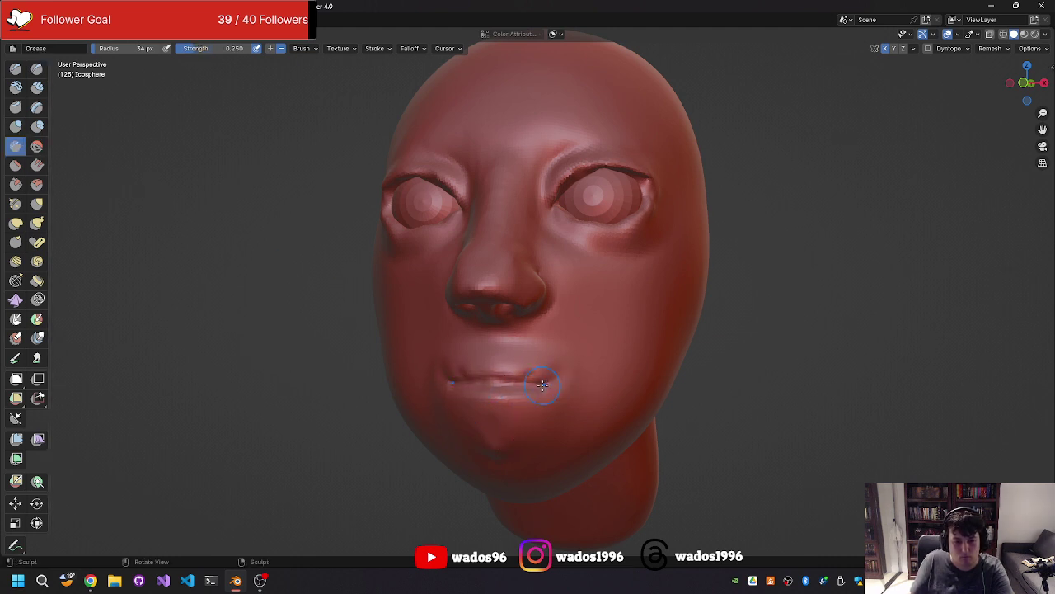
middle_click_drag(544, 385, 574, 382)
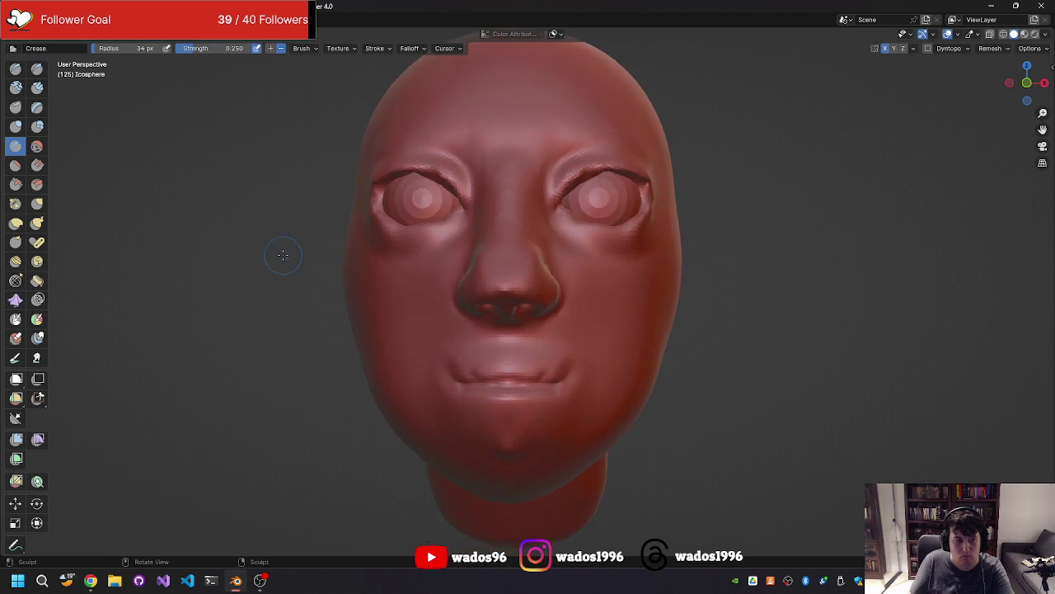
left_click(37, 68)
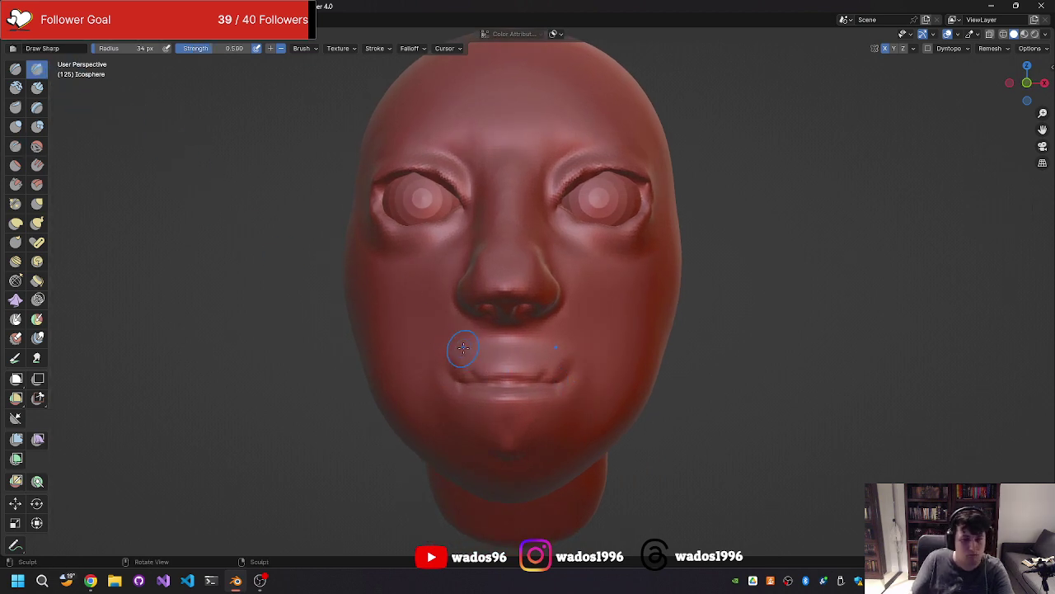
Step: Sharpen the upper lip line and carve the mouth crease deeper and wider to both corners
mouse_move(463, 347)
left_mouse_down("ctrl")
mouse_move(473, 357)
mouse_move(446, 367)
left_mouse_up("ctrl")
mouse_move(544, 362)
left_mouse_down("ctrl")
mouse_move(435, 365)
mouse_move(581, 368)
left_mouse_up("ctrl")
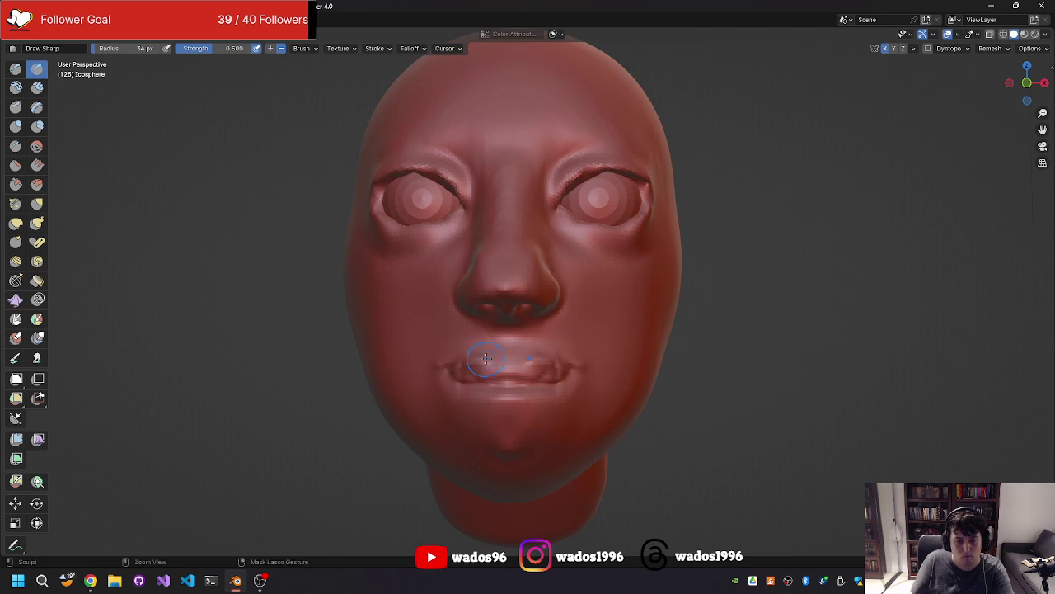
middle_click_drag(487, 358, 511, 364)
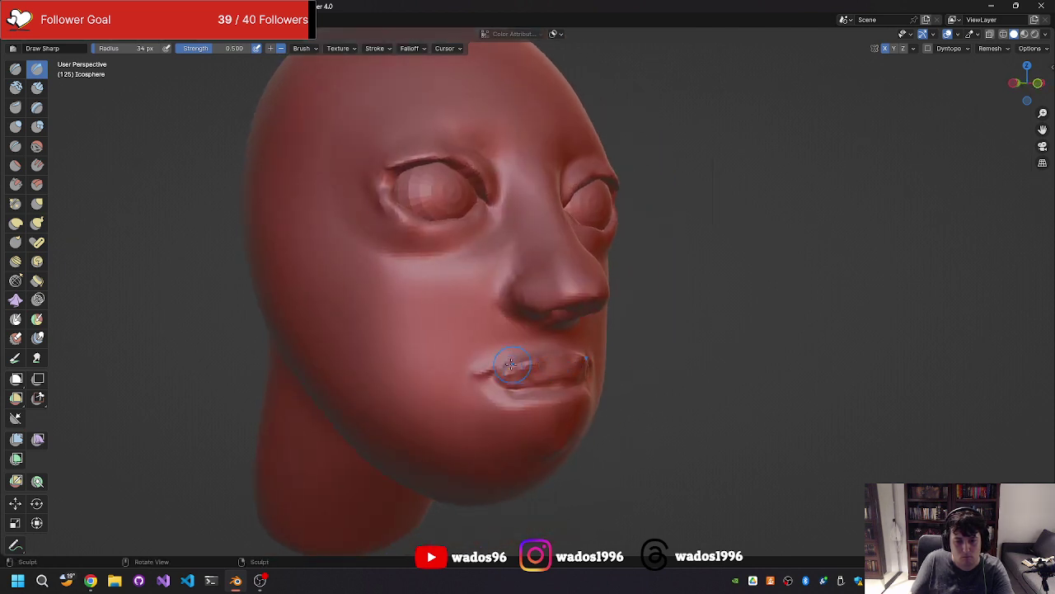
key("ctrl+z")
left_click_drag(502, 371, 542, 360, "ctrl")
Step: Resculpt the lips from the front view, undoing the jagged strokes, then check from the profile
middle_click_drag(542, 361, 503, 356)
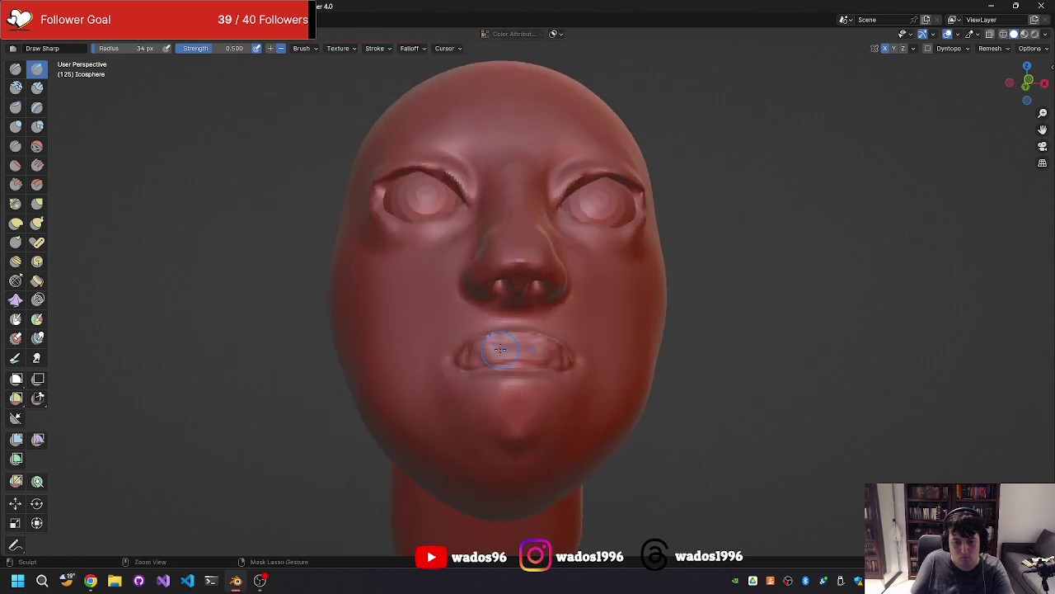
left_click_drag(486, 357, 546, 363)
left_click_drag(494, 342, 542, 350)
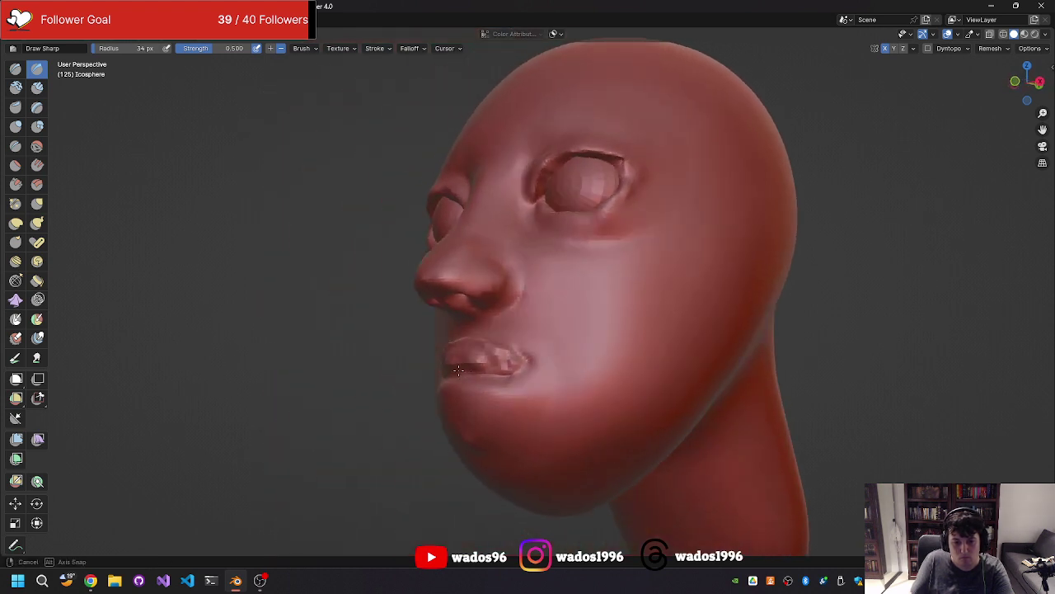
middle_click_drag(542, 349, 428, 379)
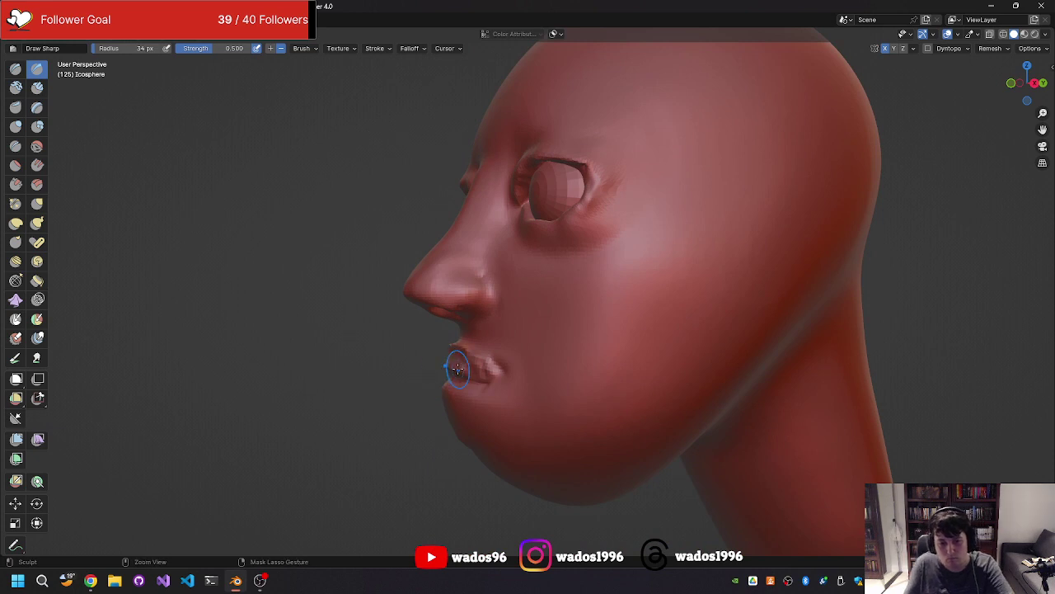
key("ctrl+z")
key("ctrl+z")
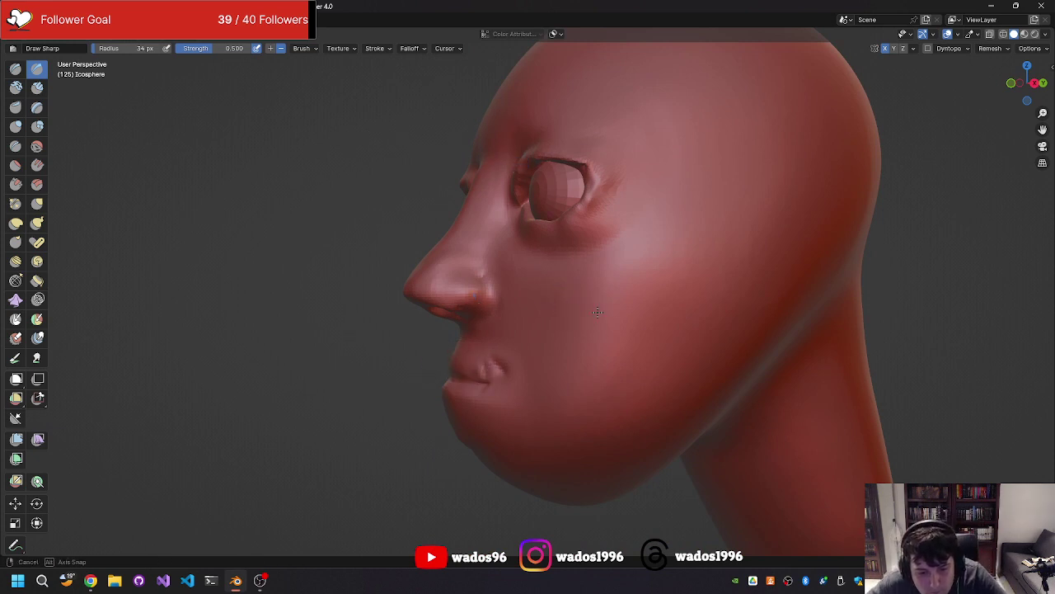
middle_click_drag(548, 276, 641, 274)
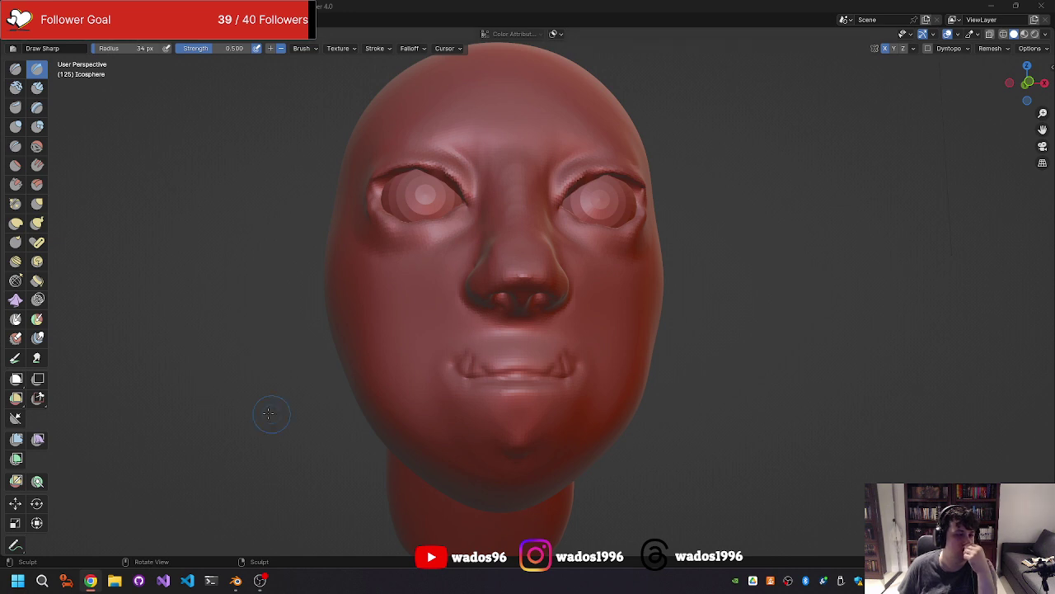
mouse_move(269, 413)
middle_mouse_down()
mouse_move(462, 445)
mouse_move(543, 525)
middle_mouse_up()
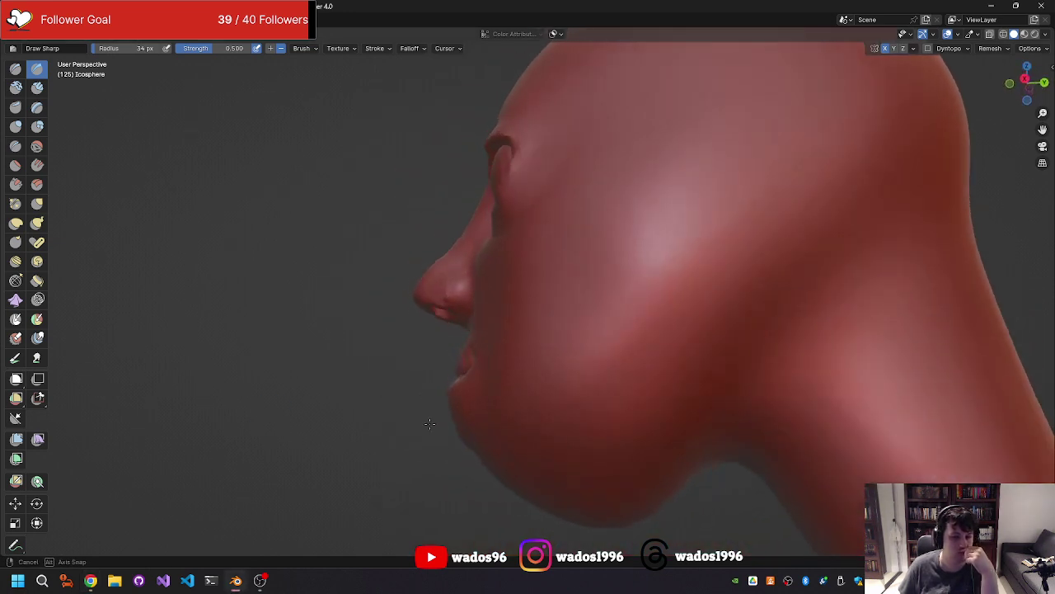
scroll(557, 526, "down", 3)
middle_click_drag(561, 501, 665, 497)
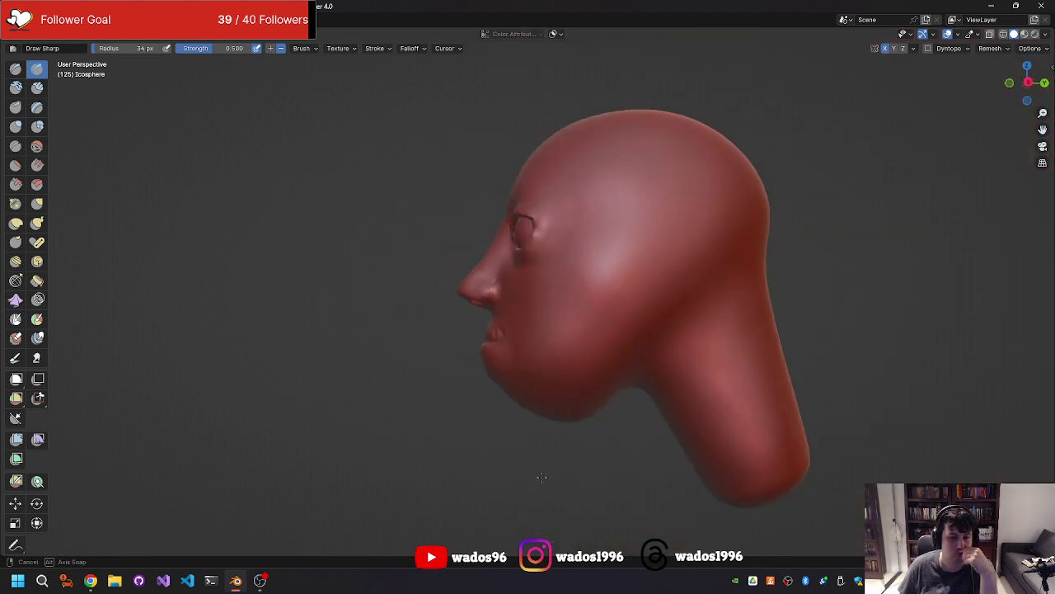
scroll(644, 472, "up", 3)
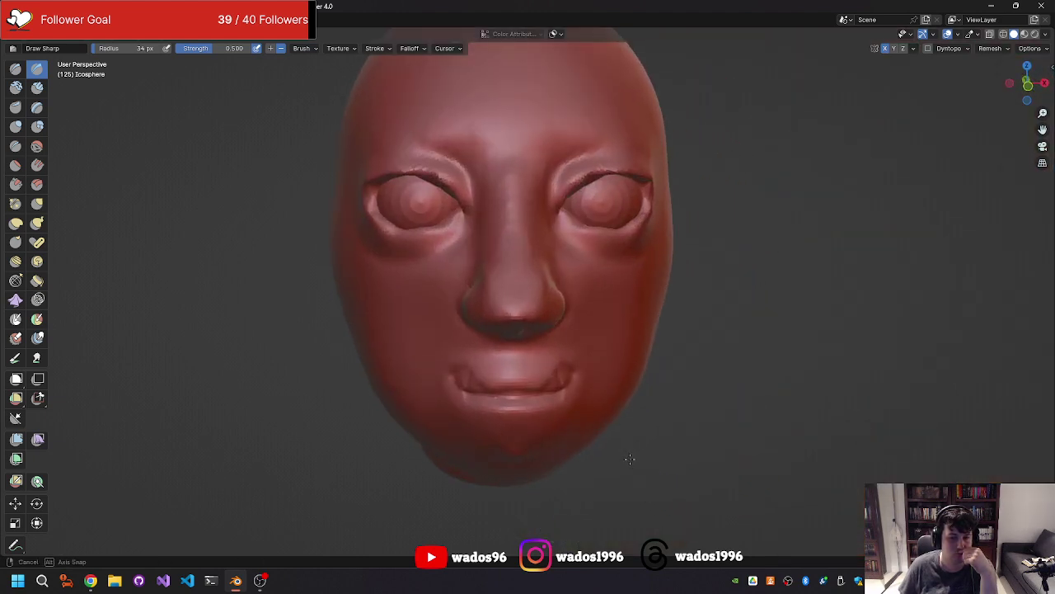
scroll(639, 466, "up", 2)
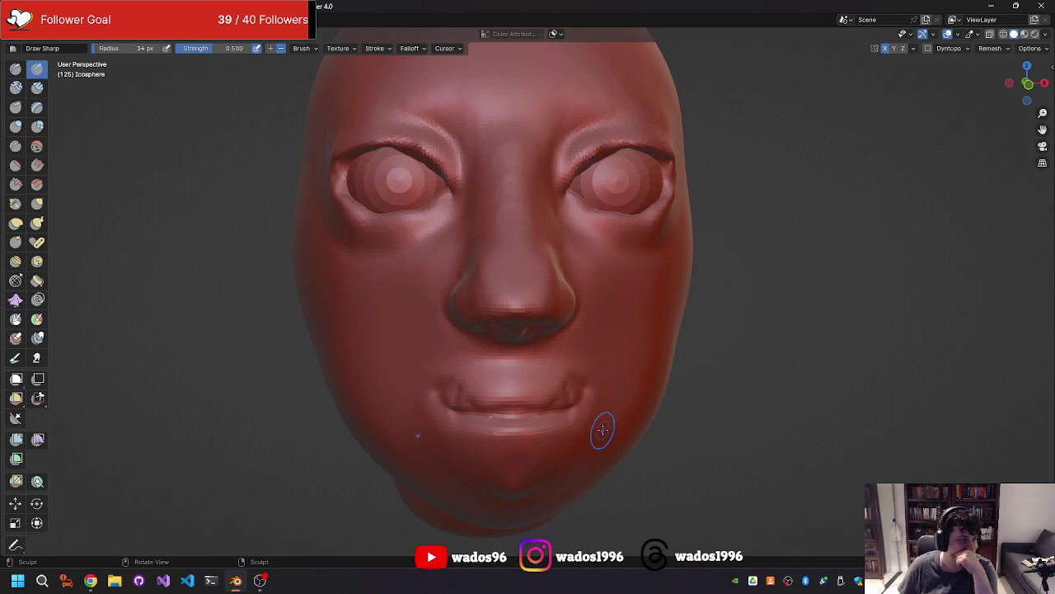
scroll(769, 435, "down", 2)
scroll(767, 430, "down", 1)
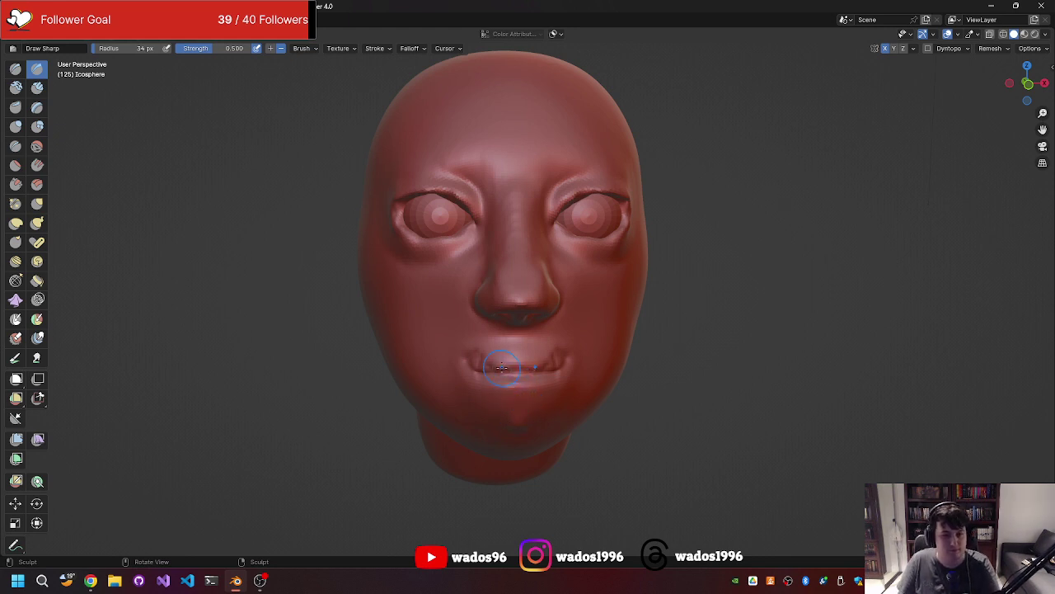
Step: Zoom in on the mouth and carve grooves along the upper lip, corners and between the lips
mouse_move(516, 394)
middle_mouse_down()
mouse_move(504, 366)
mouse_move(550, 317)
mouse_move(557, 290)
middle_mouse_up()
scroll(557, 290, "up", 2)
scroll(557, 290, "up", 2)
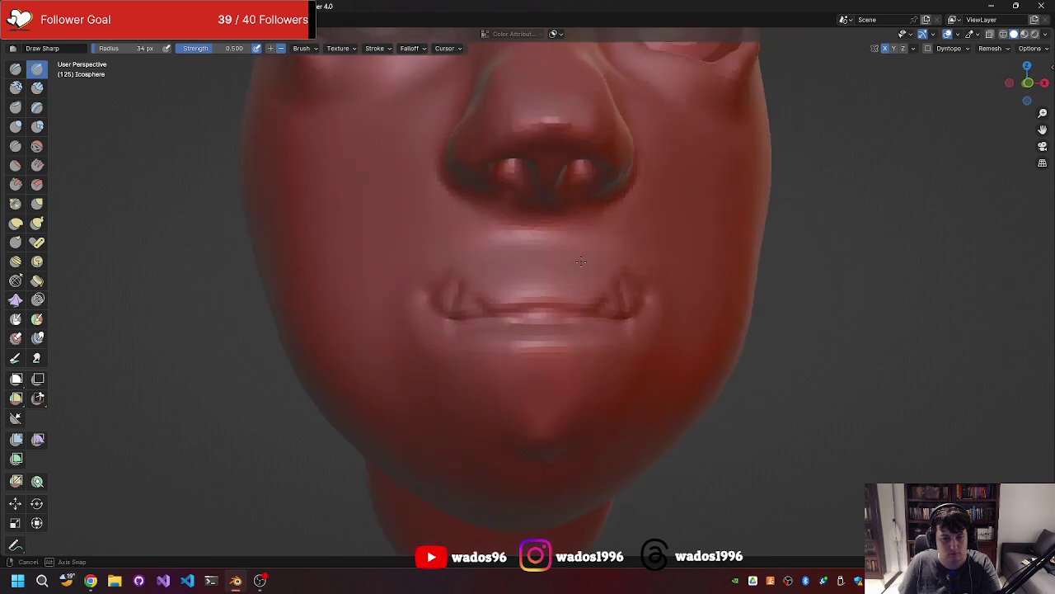
scroll(557, 290, "up", 1)
scroll(557, 290, "down", 1)
mouse_move(449, 276)
left_mouse_down()
mouse_move(462, 309)
mouse_move(572, 280)
mouse_move(511, 285)
mouse_move(577, 281)
left_mouse_up()
mouse_move(482, 275)
left_mouse_down()
mouse_move(577, 272)
mouse_move(495, 285)
mouse_move(614, 284)
mouse_move(639, 297)
left_mouse_up()
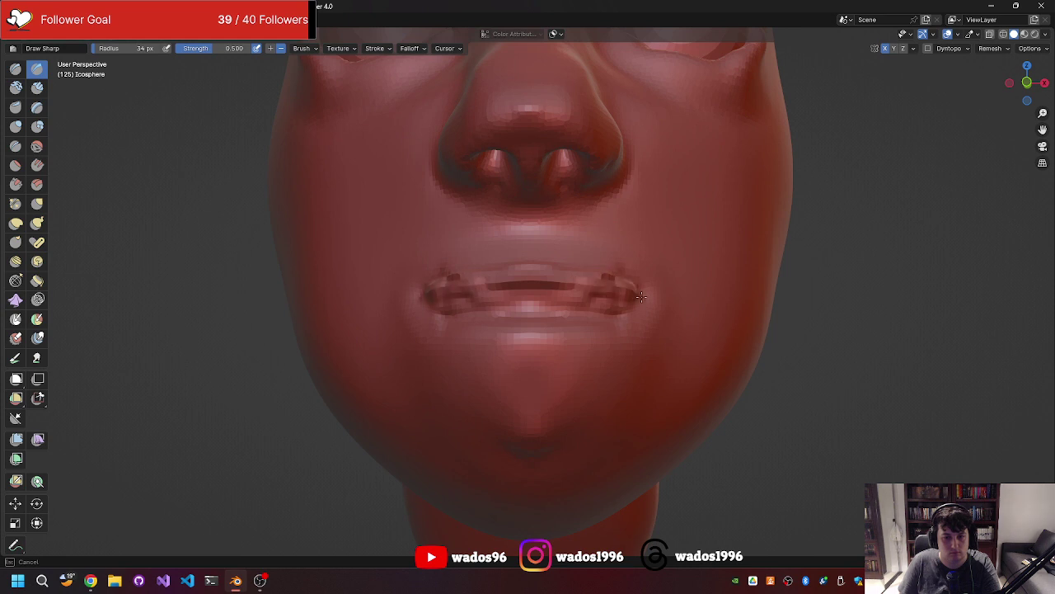
Step: Widen the mouth line, undo the jagged stroke, and return to Blender after the browser
mouse_move(412, 297)
left_mouse_down()
mouse_move(641, 293)
mouse_move(631, 276)
mouse_move(588, 259)
mouse_move(482, 258)
mouse_move(507, 272)
left_mouse_up()
key("ctrl+z")
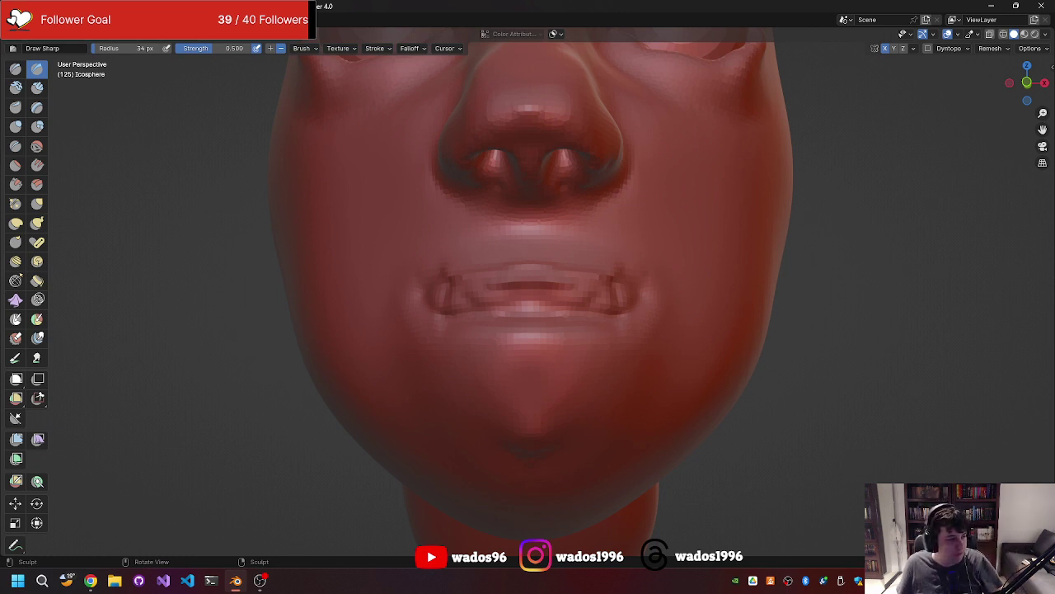
key("alt+Tab")
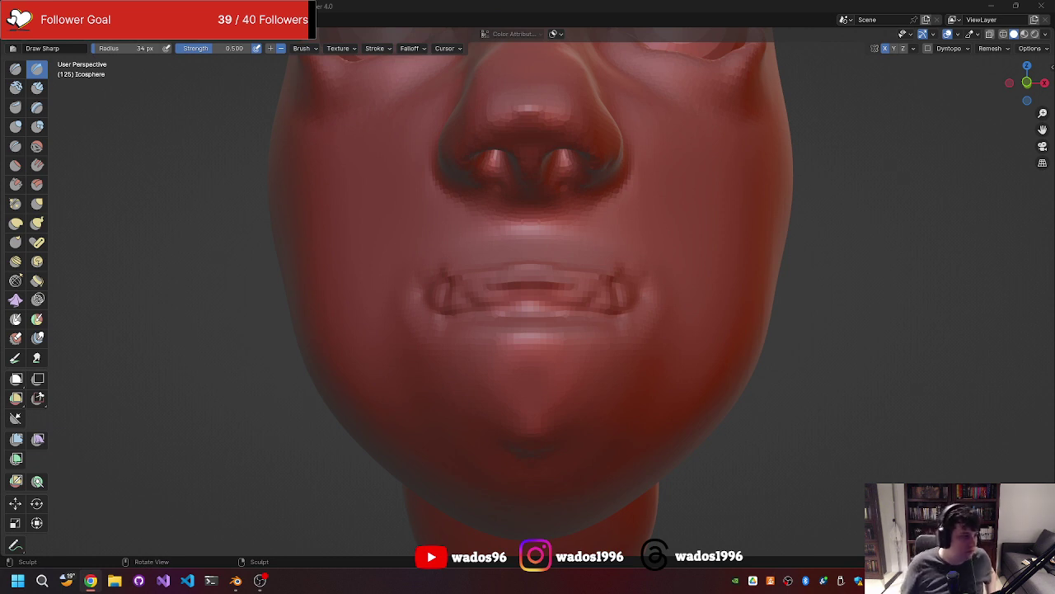
left_click(236, 581)
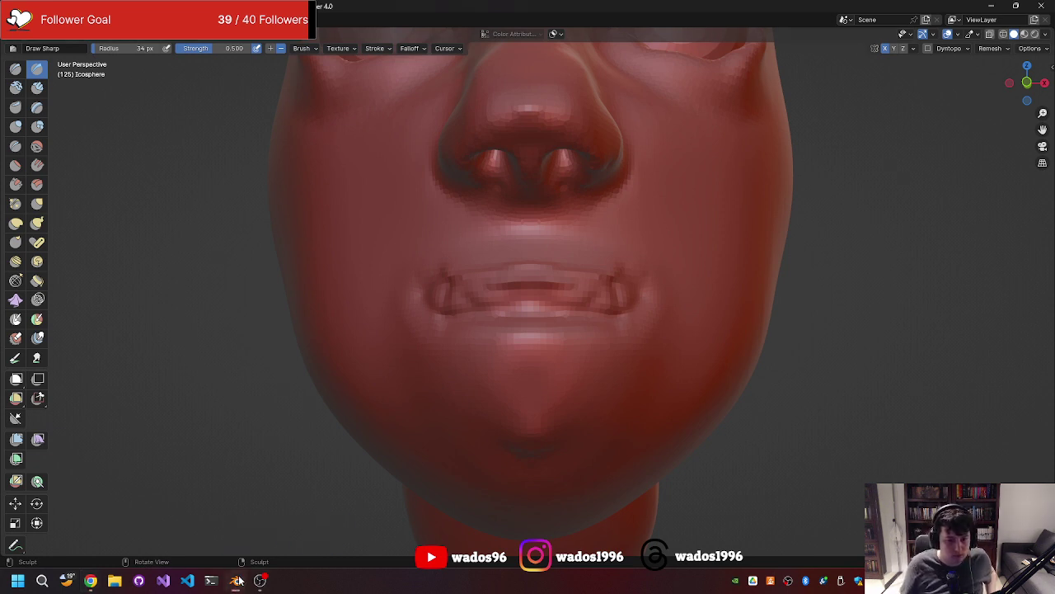
Step: Minimize Blender, restore OBS Studio and pick the camera-only scene from the Scenes list
left_click(991, 6)
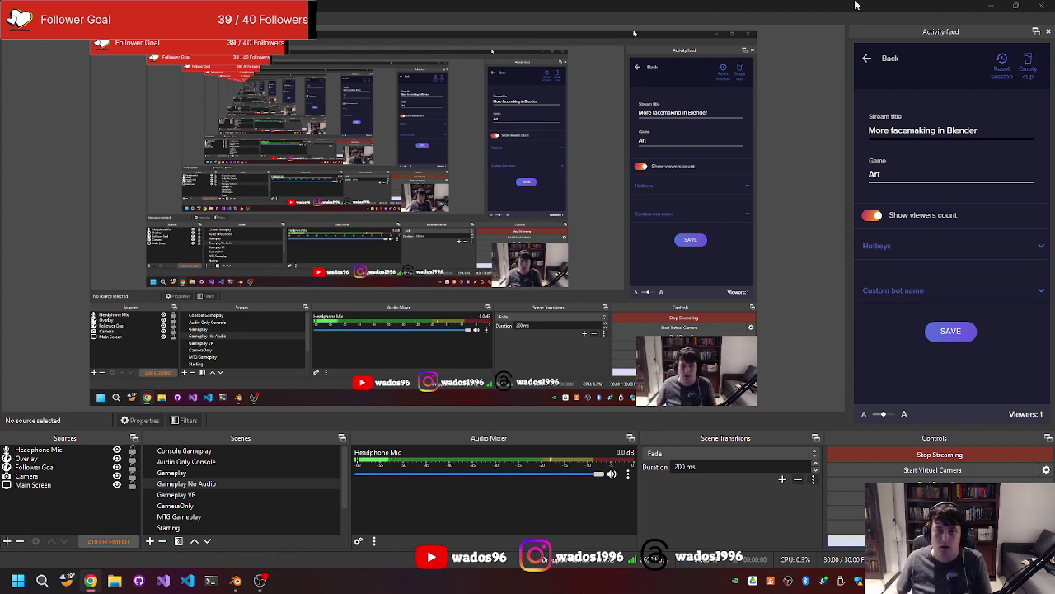
left_click(992, 6)
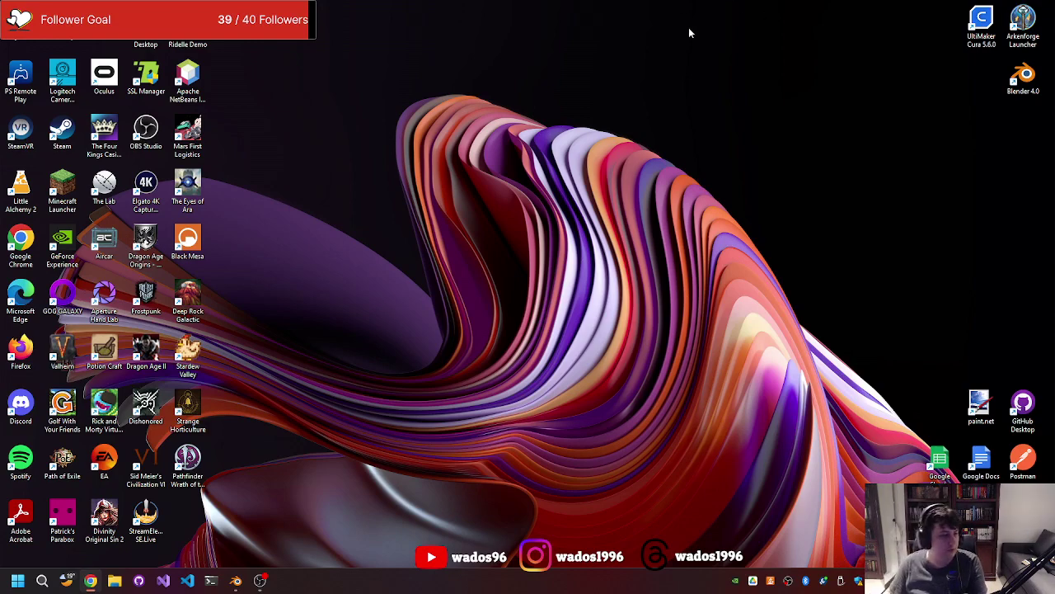
left_click(260, 580)
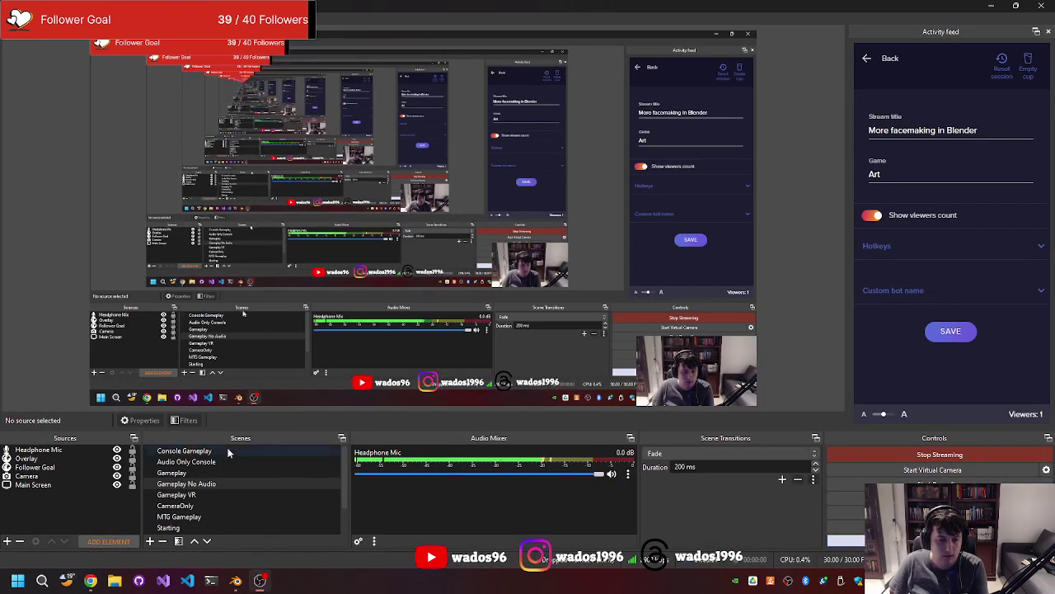
scroll(198, 486, "down", 1)
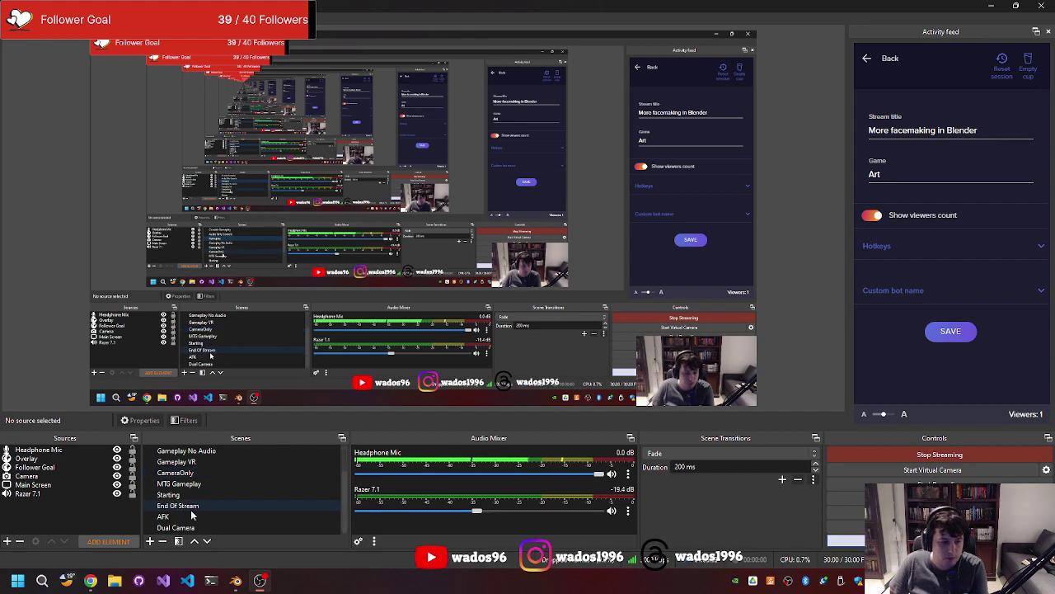
left_click(192, 473)
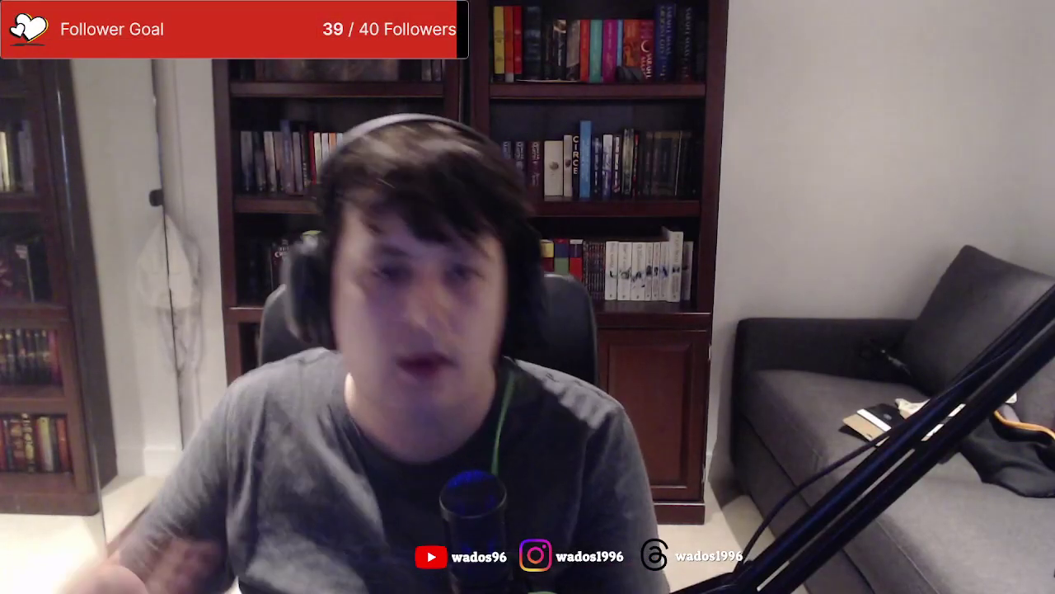